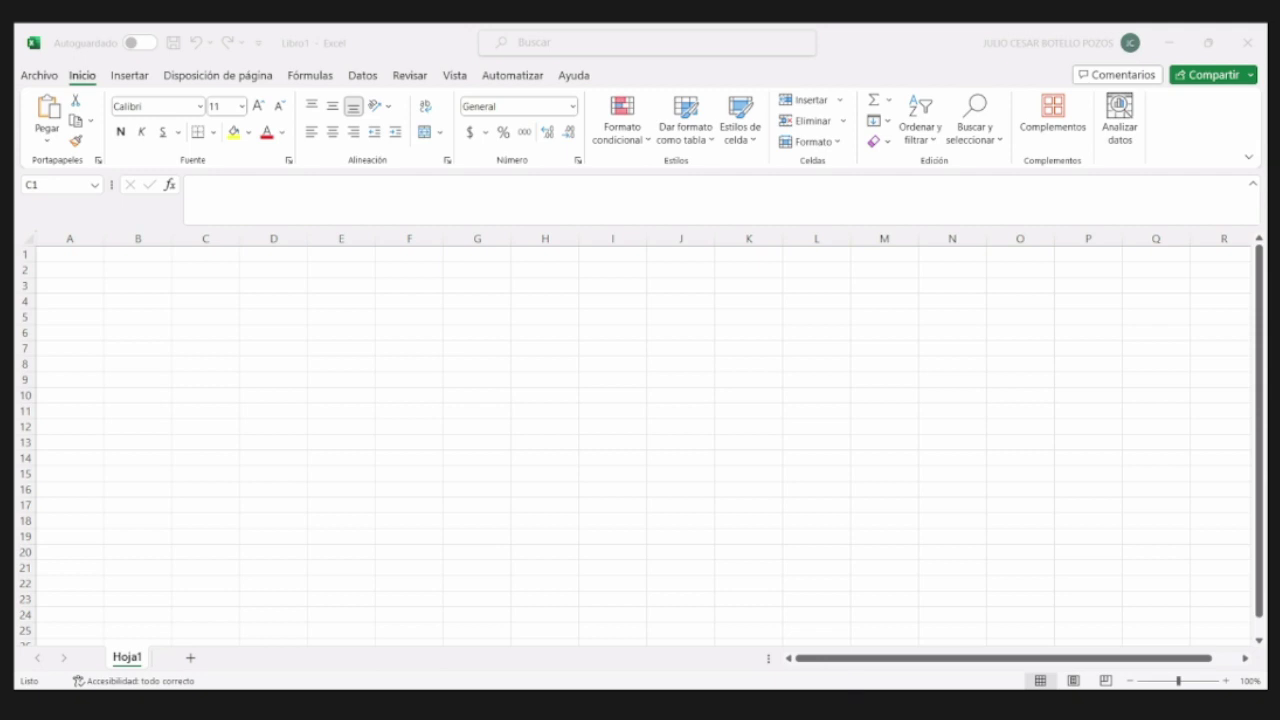
- Enter the label Cstd in A3 with the value 2.2E-03 beside it in B3
click(89, 282)
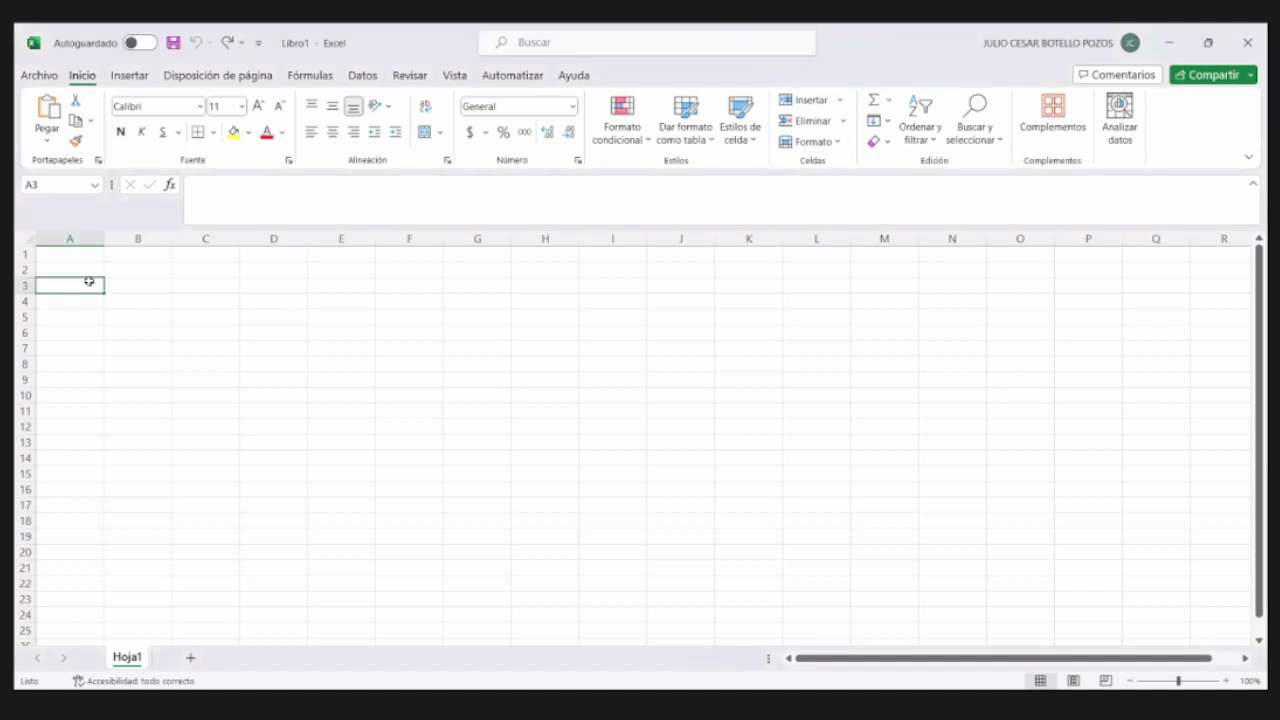
text(Cstd)
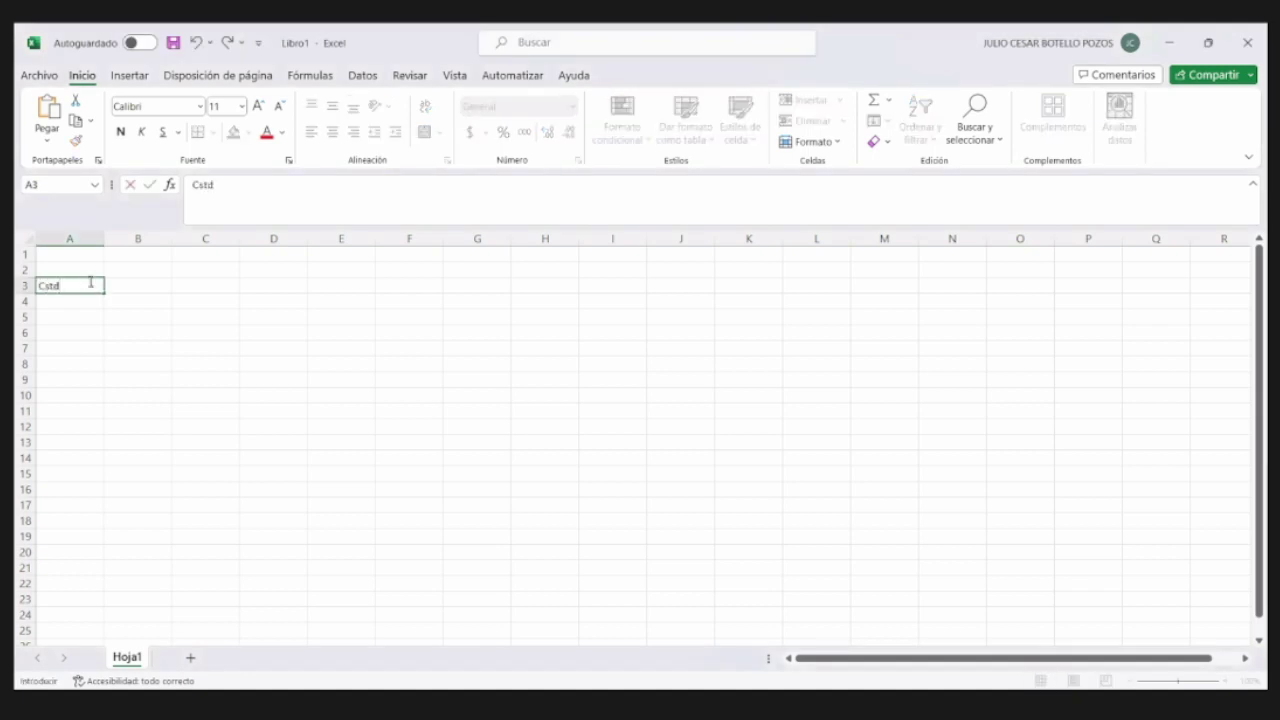
key(Tab)
text(2.28E)
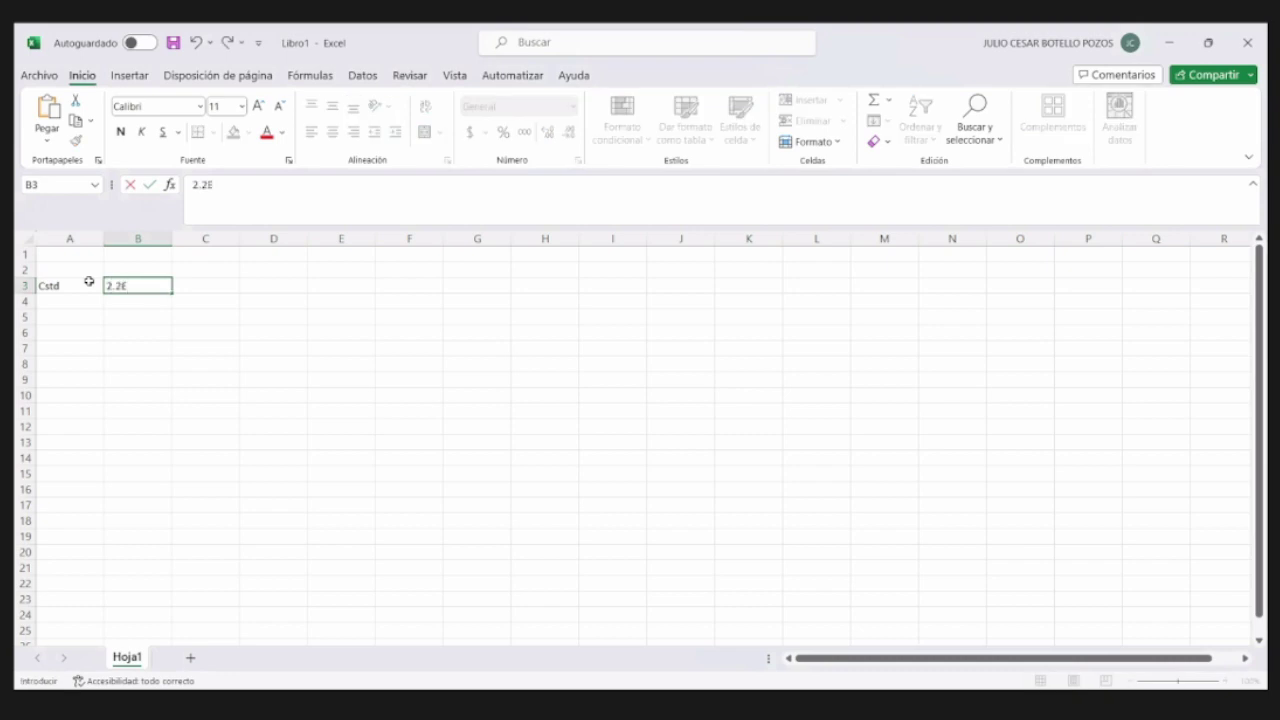
text(-03)
key(Return)
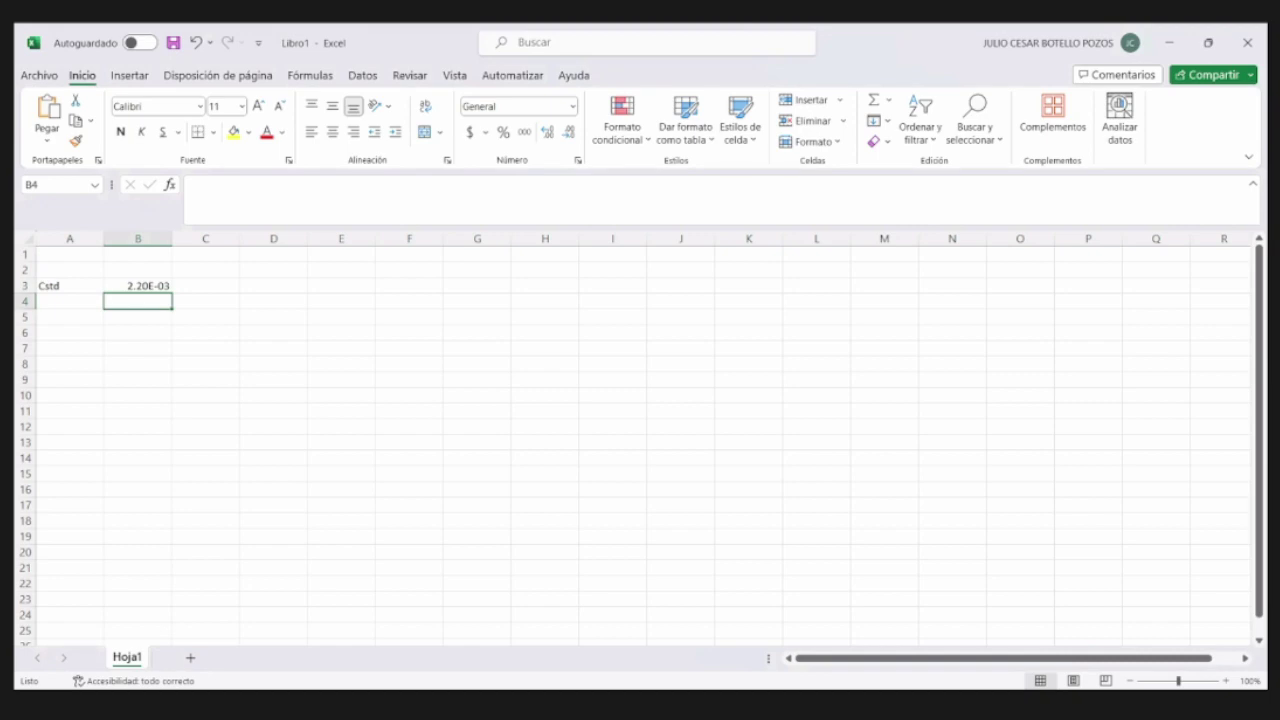
key(alt+Tab)
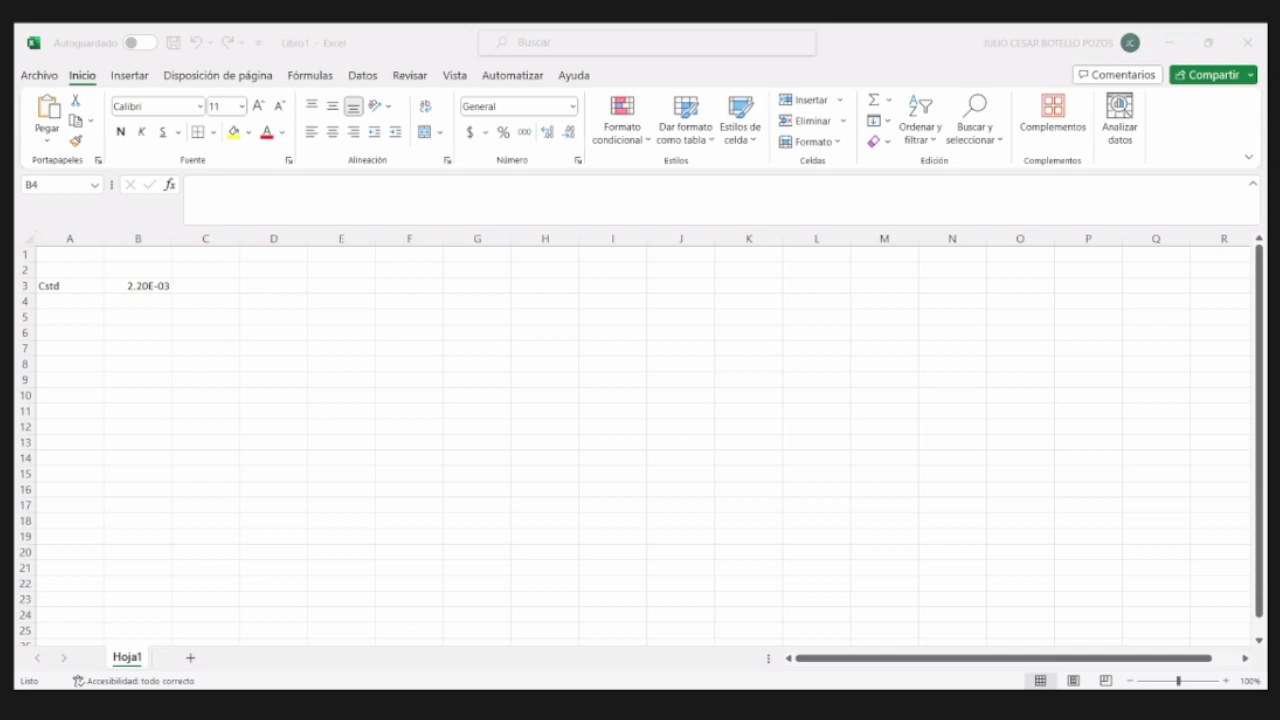
click(825, 667)
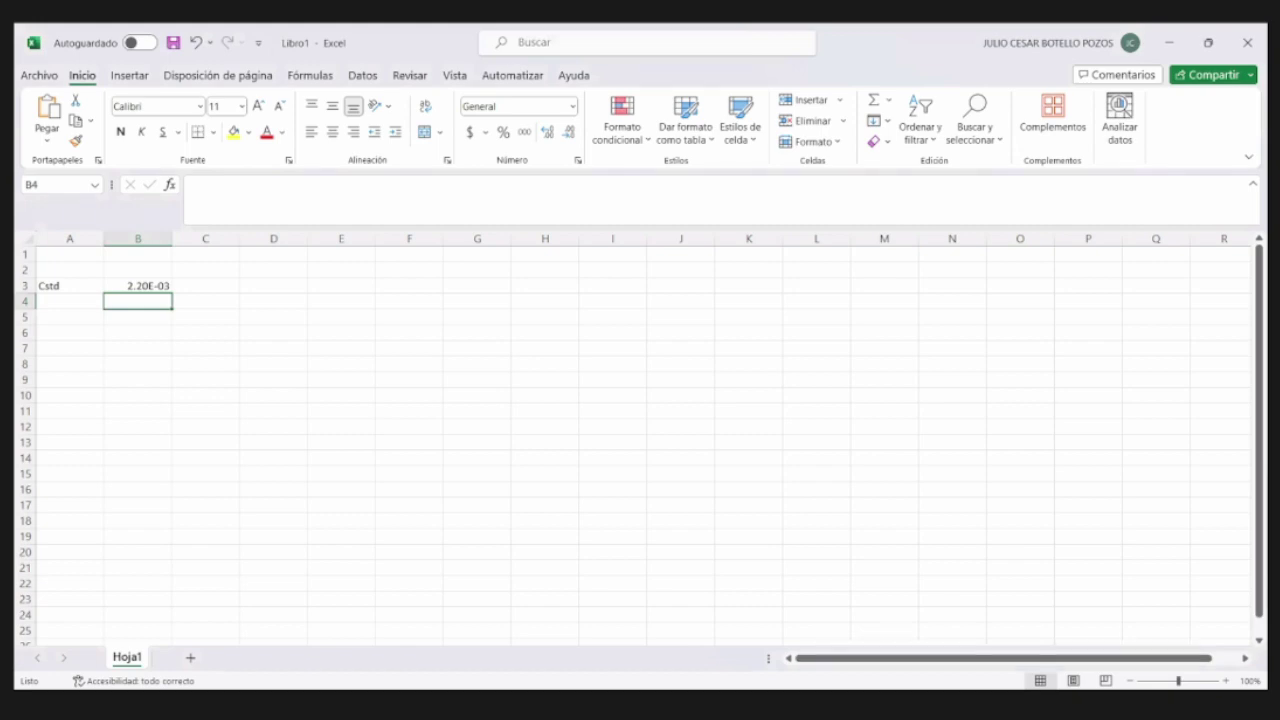
click(862, 689)
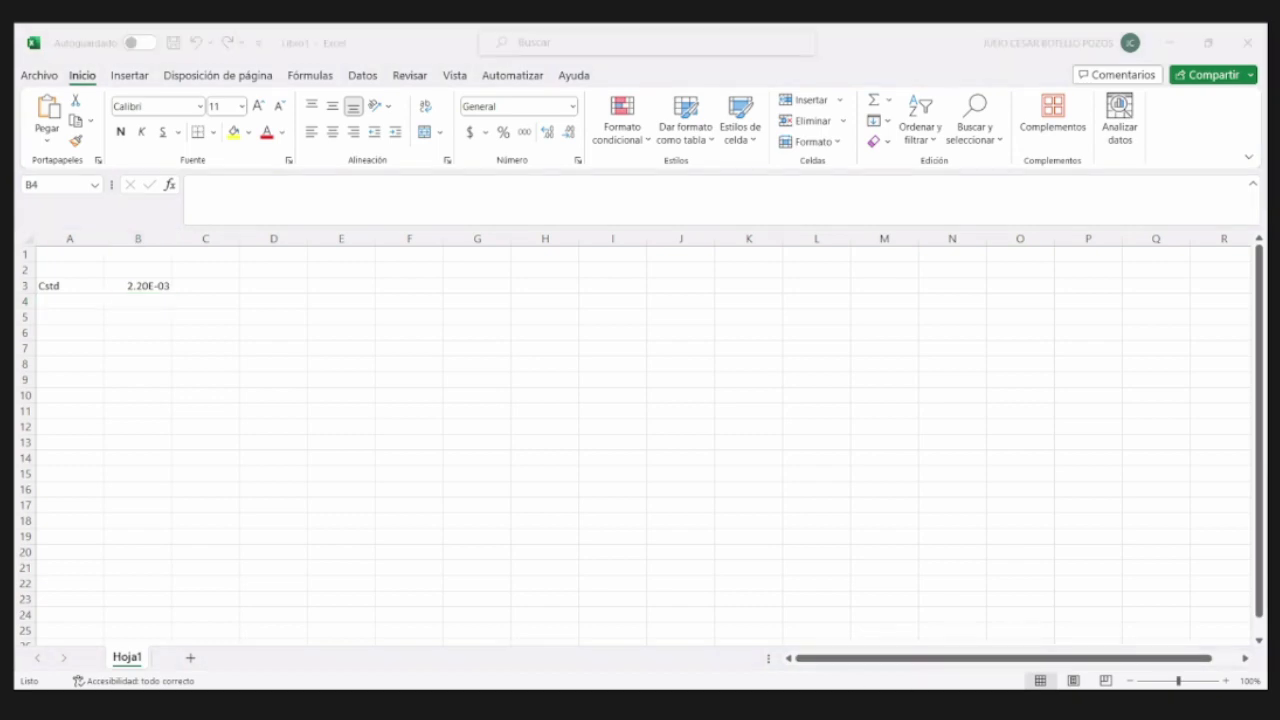
key(alt+Tab)
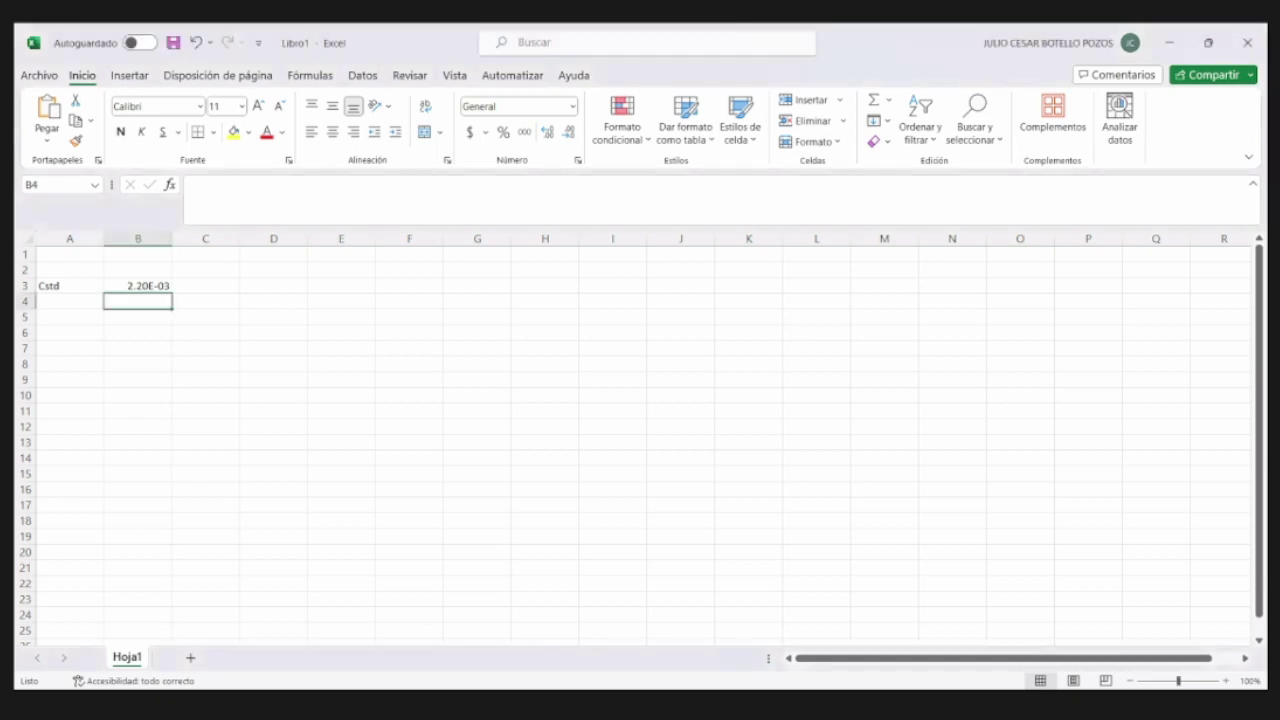
key(alt+Tab)
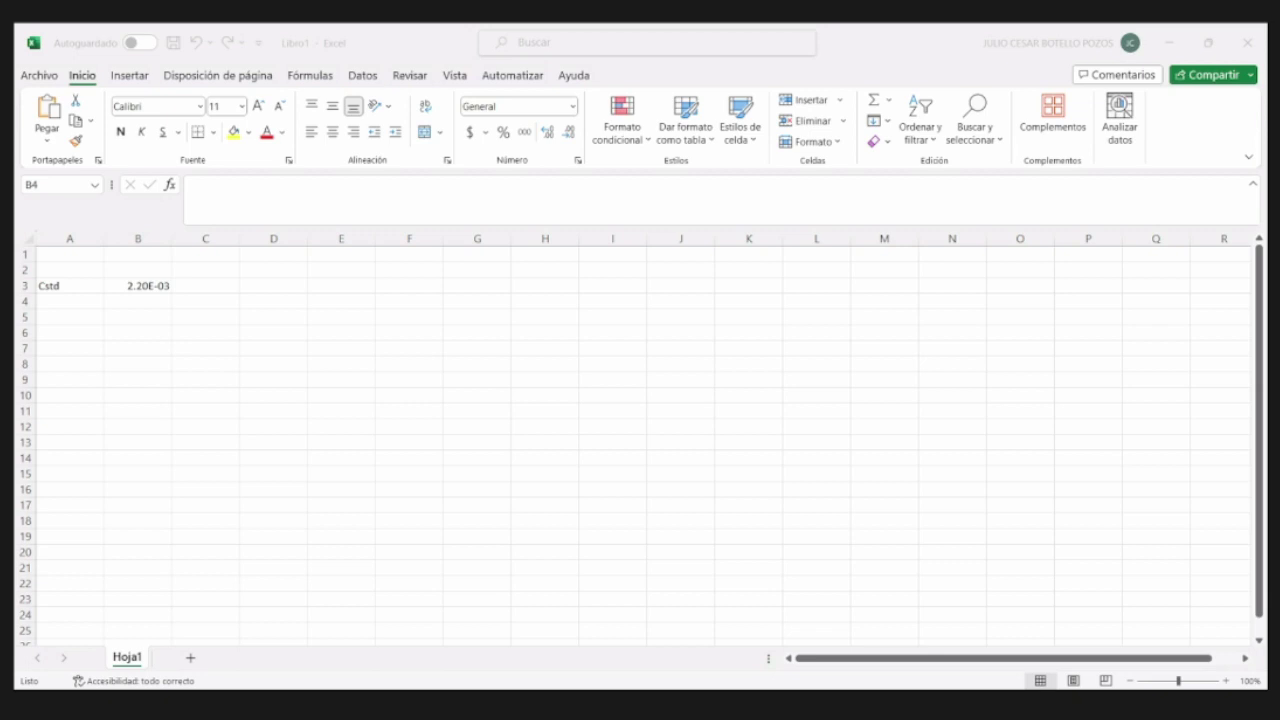
- Enter the column heading Vstd (mL) in cell A6
click(85, 330)
text(Vo)
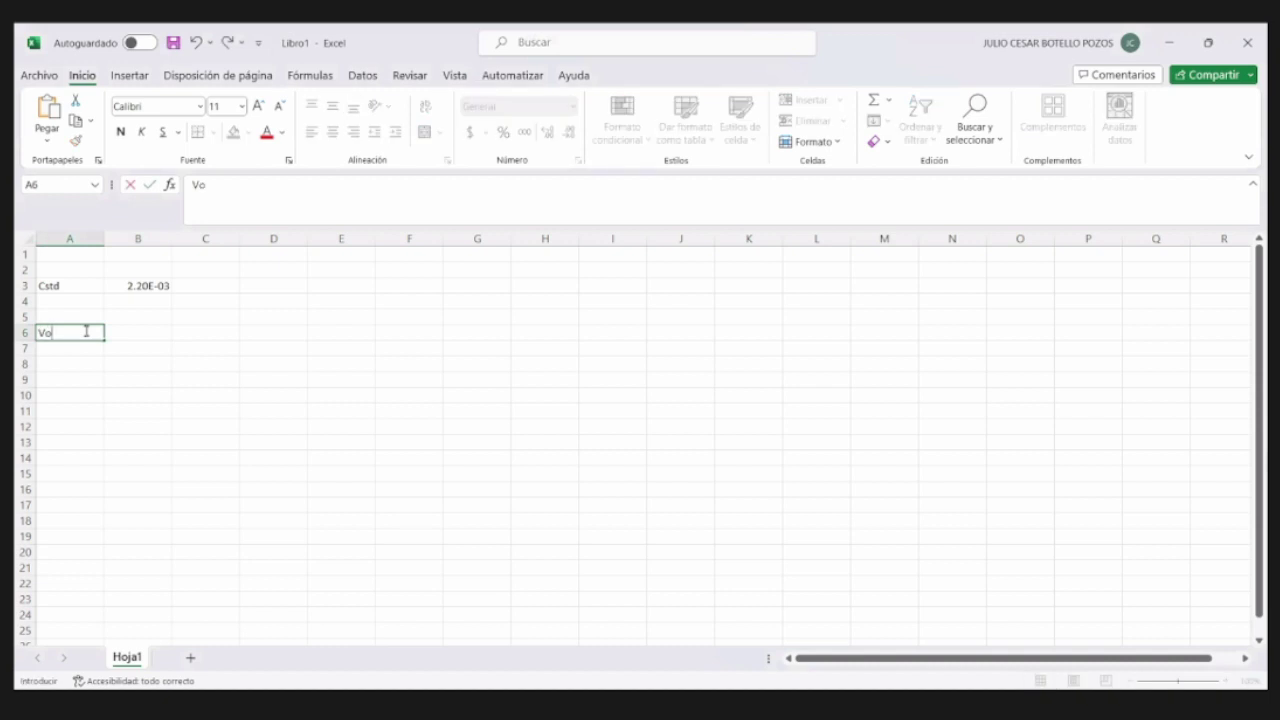
key(BackSpace)
text(std (mL))
key(alt+Tab)
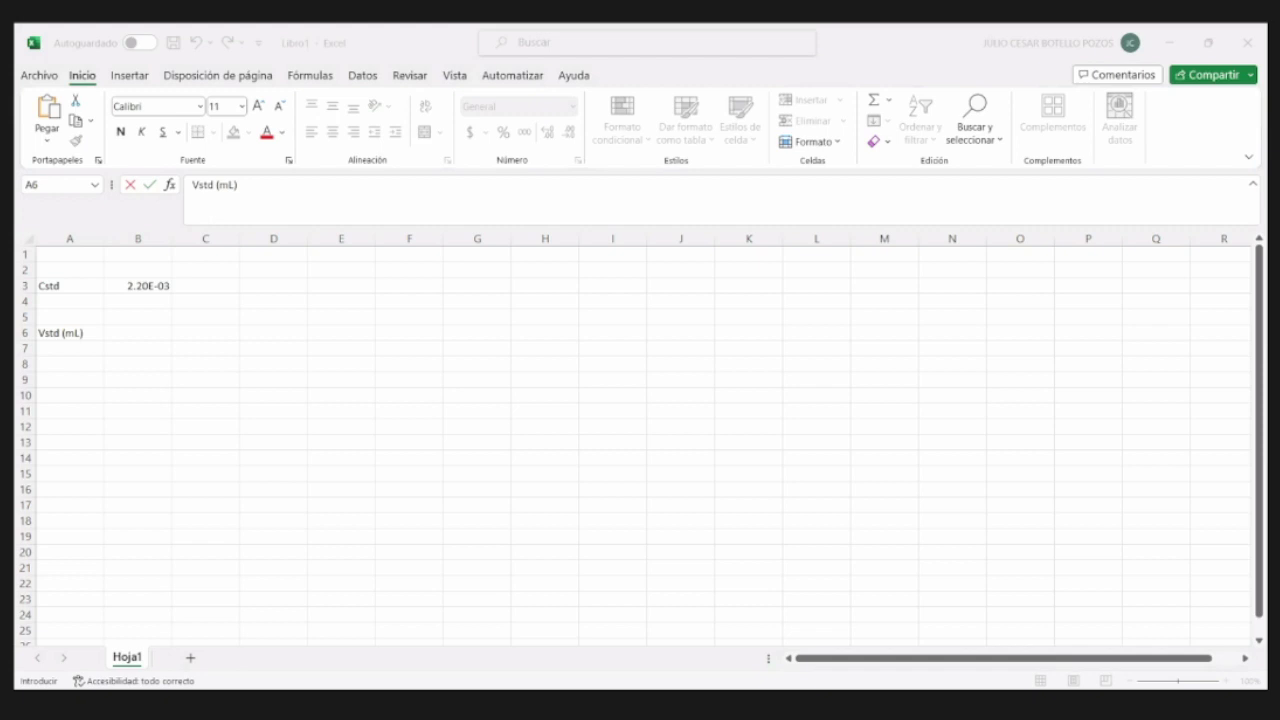
- Fill A7:A11 with the standard volumes 1 to 5 as a series
click(77, 349)
text(1)
key(Return)
text(2)
drag(77, 349, 103, 414)
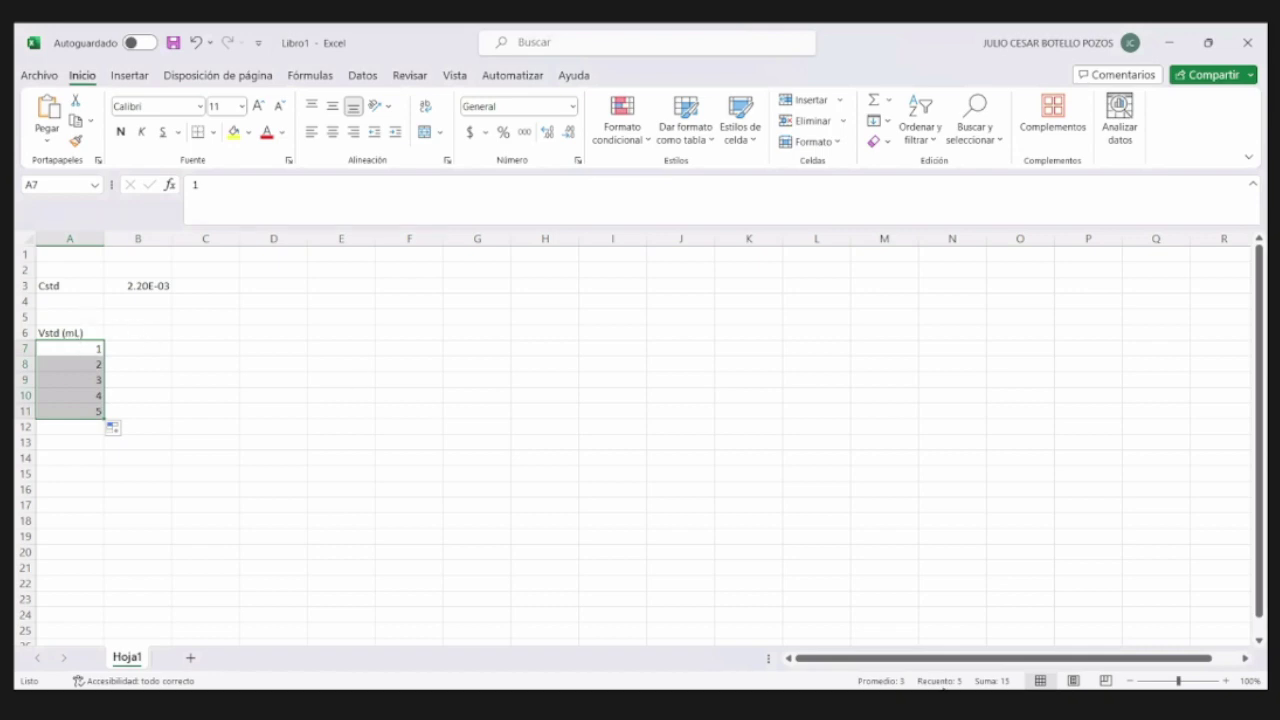
- Zoom the sheet to 120% and centre the Vstd heading and volumes in A6:A11 horizontally
click(1230, 681)
click(1230, 681)
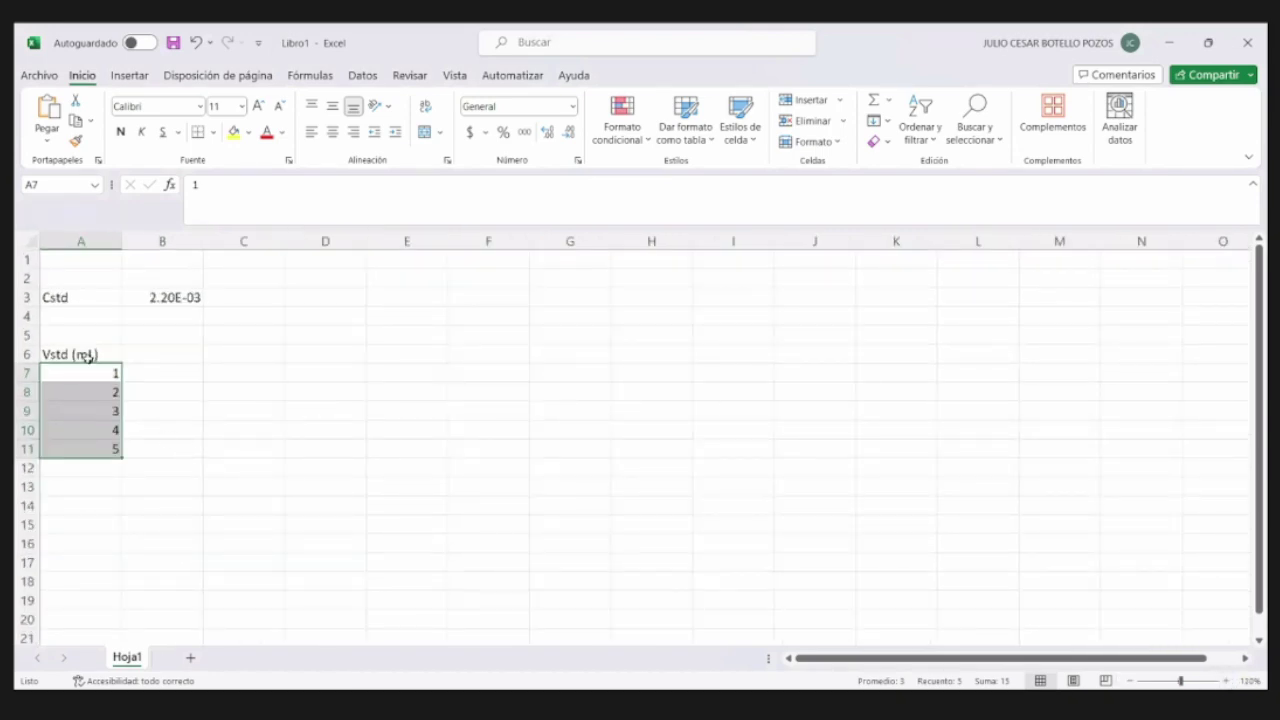
drag(100, 358, 106, 446)
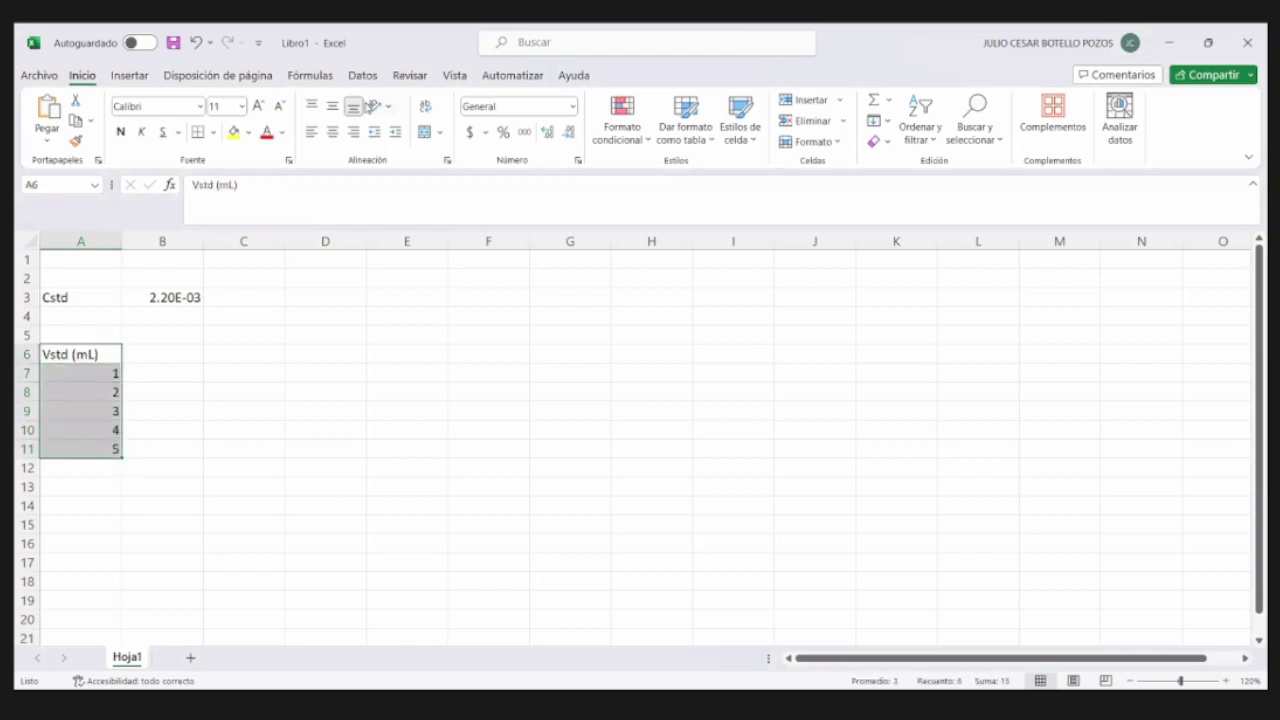
click(332, 134)
- Consult the systems table in PowerPoint, and enter the heading CstVst/VT in B6 of the Excel sheet
click(187, 349)
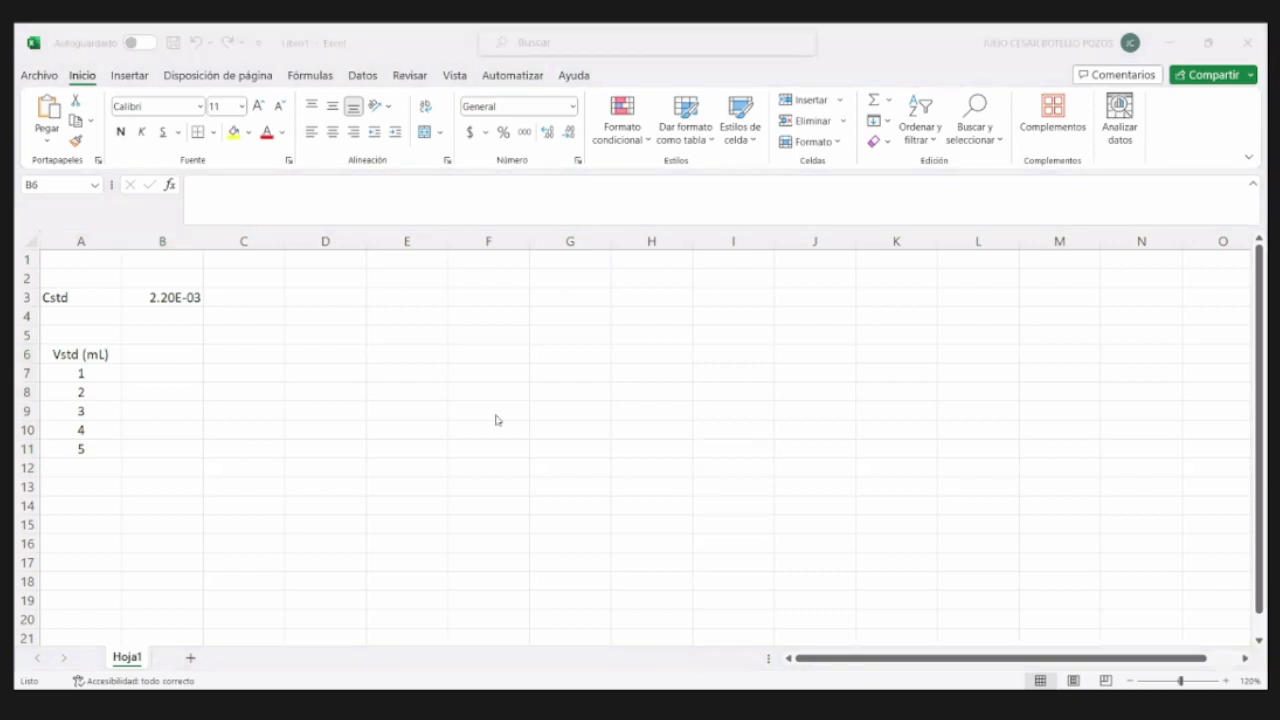
key(alt+Tab)
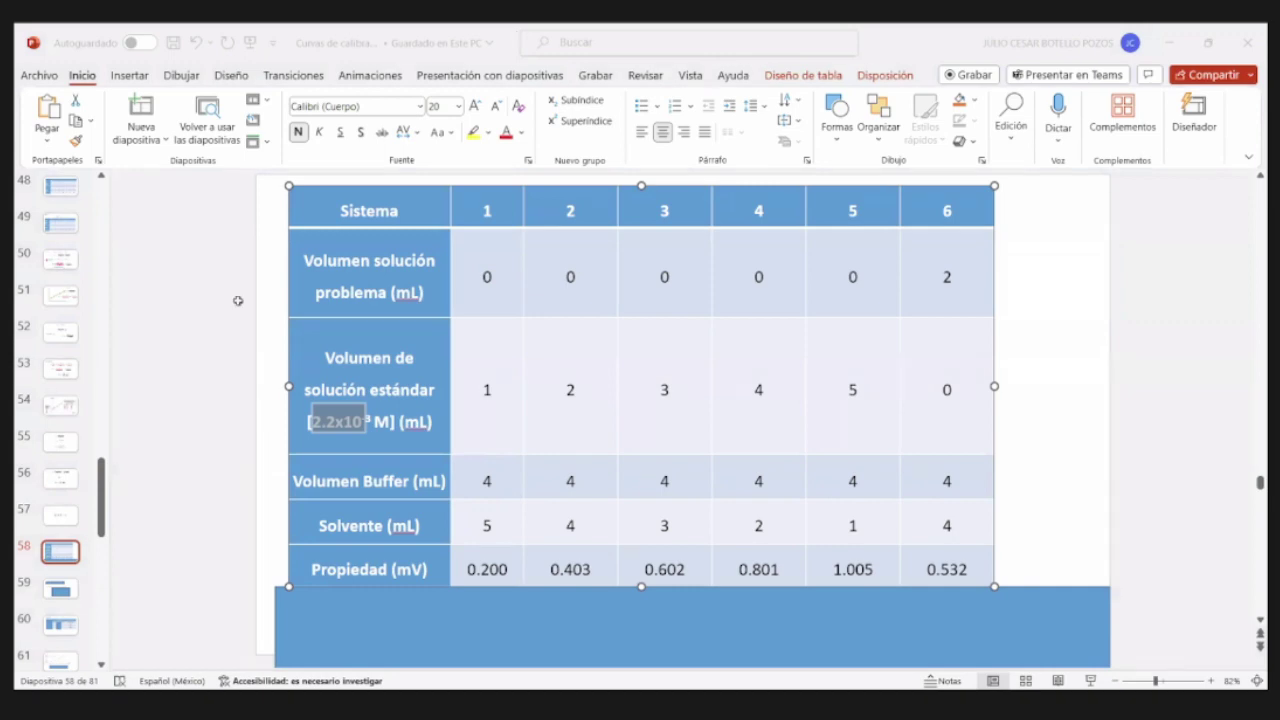
key(alt+Tab)
text(Cst)
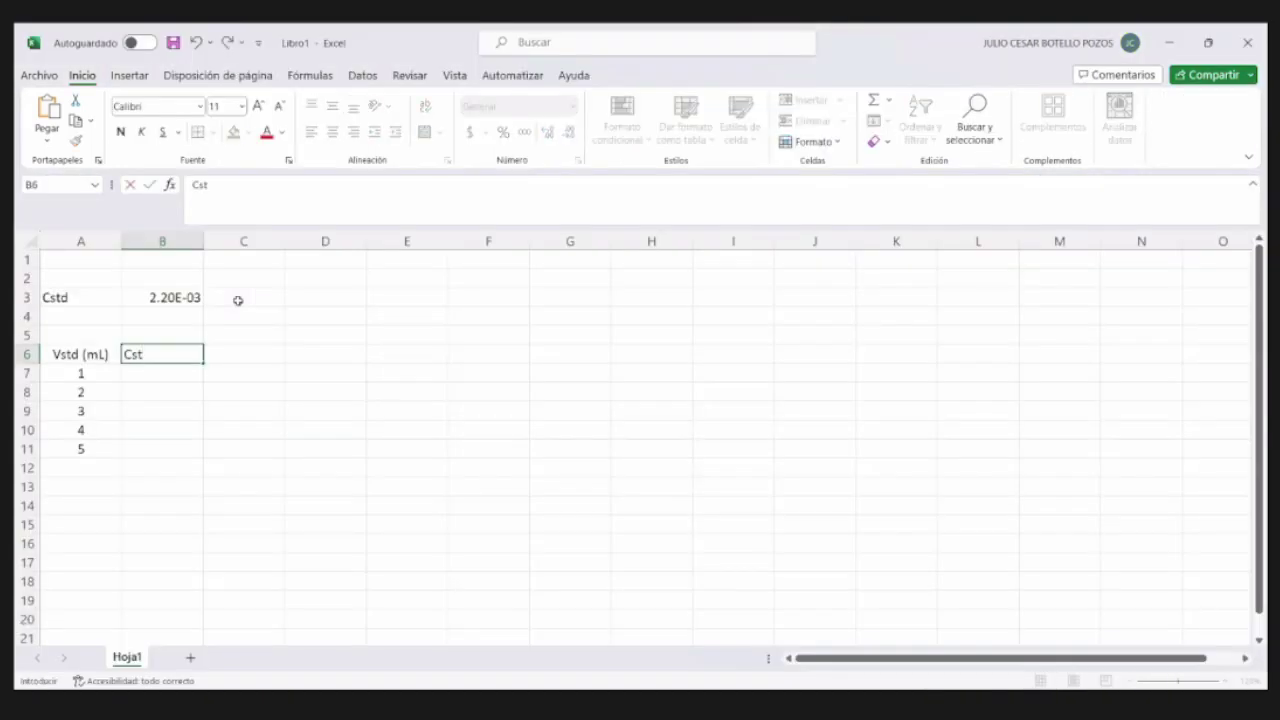
text(Vst/VT)
click(180, 409)
click(189, 354)
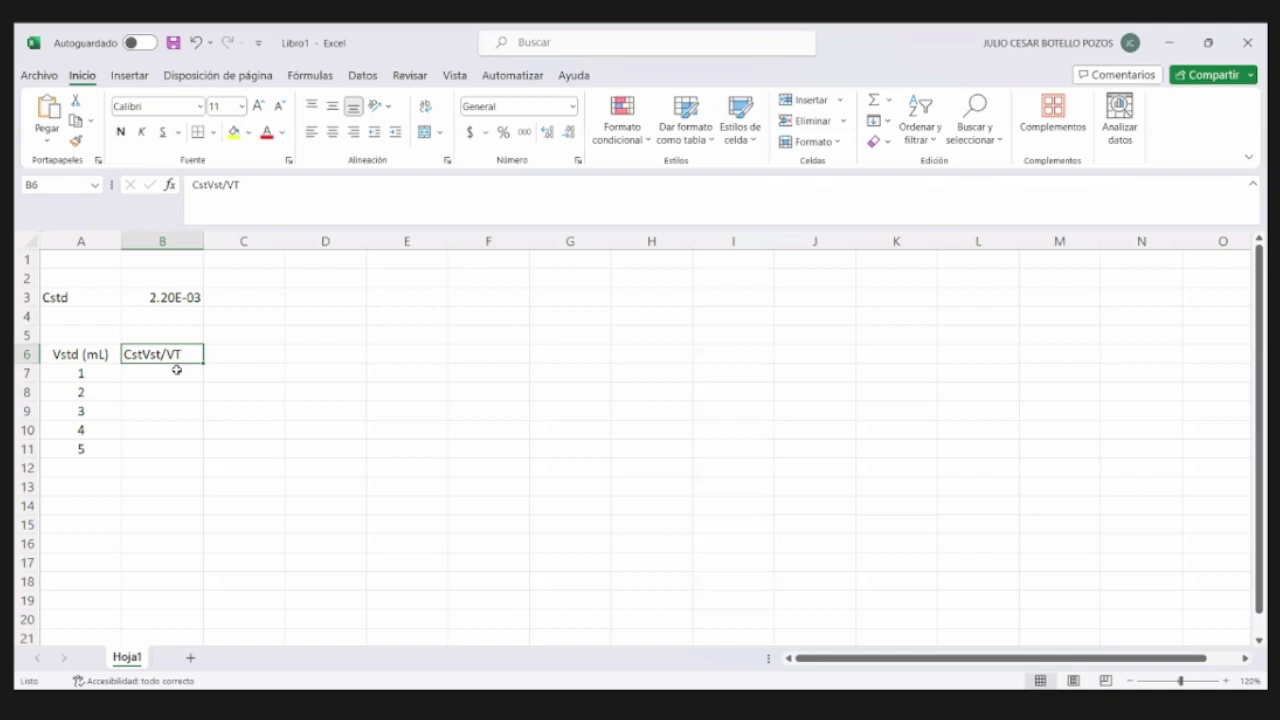
- Enter the formula =B3*A7/B4 in B7 for the concentration of the first standard
click(177, 370)
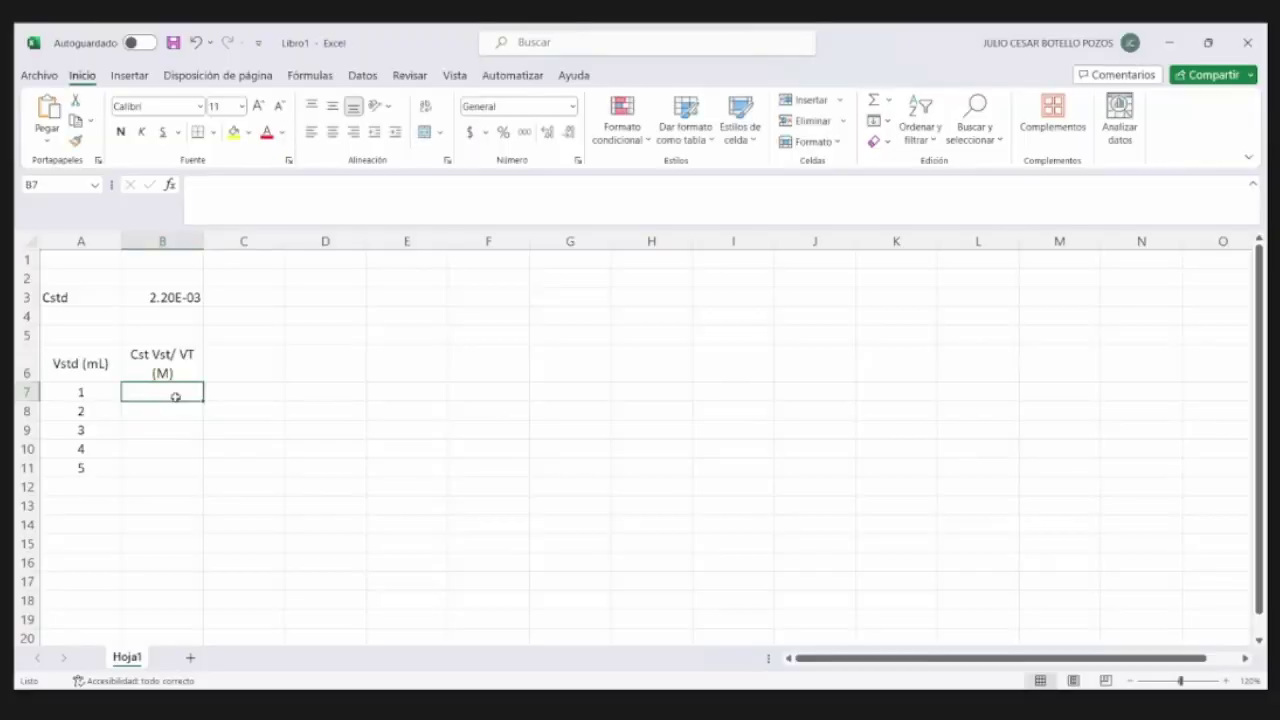
text(=)
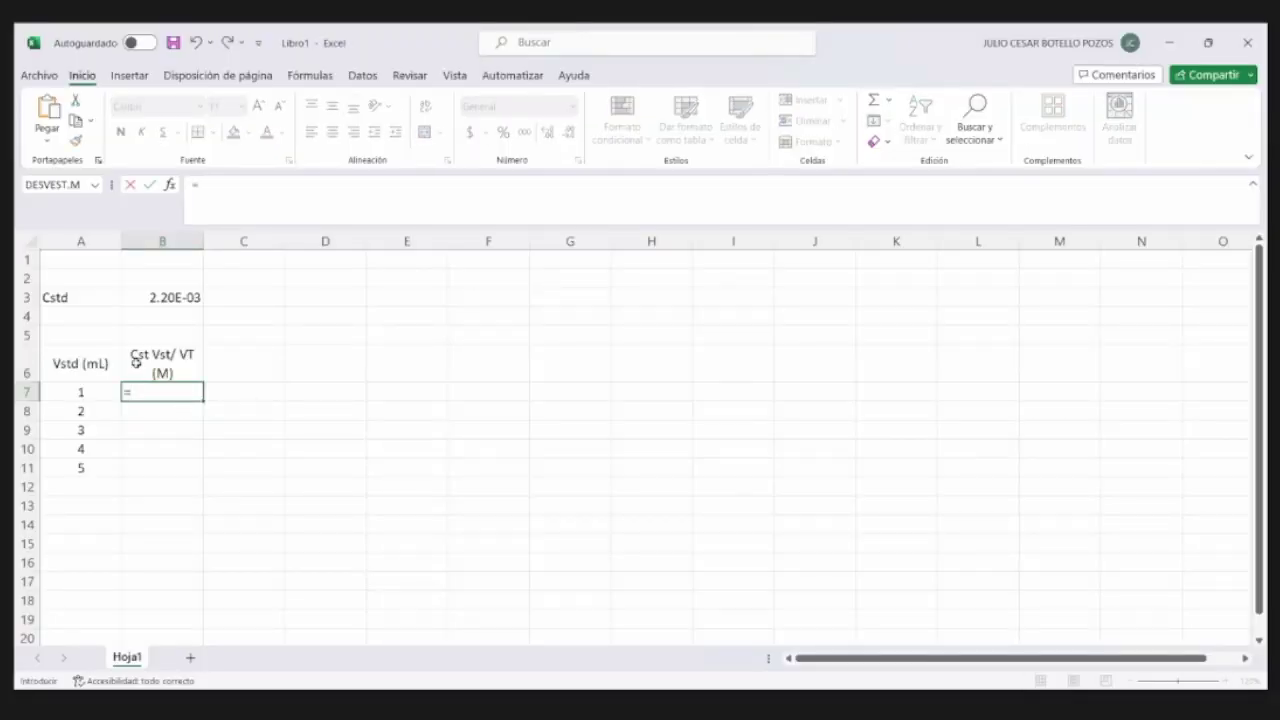
click(173, 297)
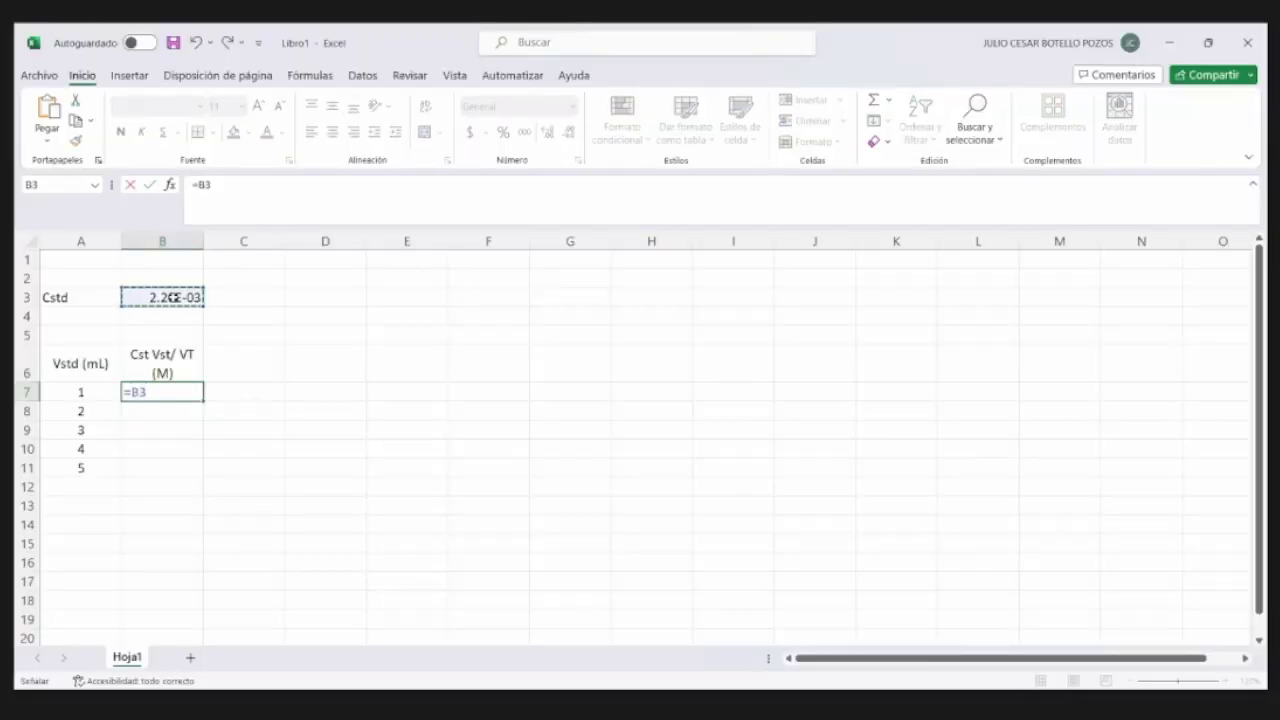
text(*)
click(100, 380)
click(100, 392)
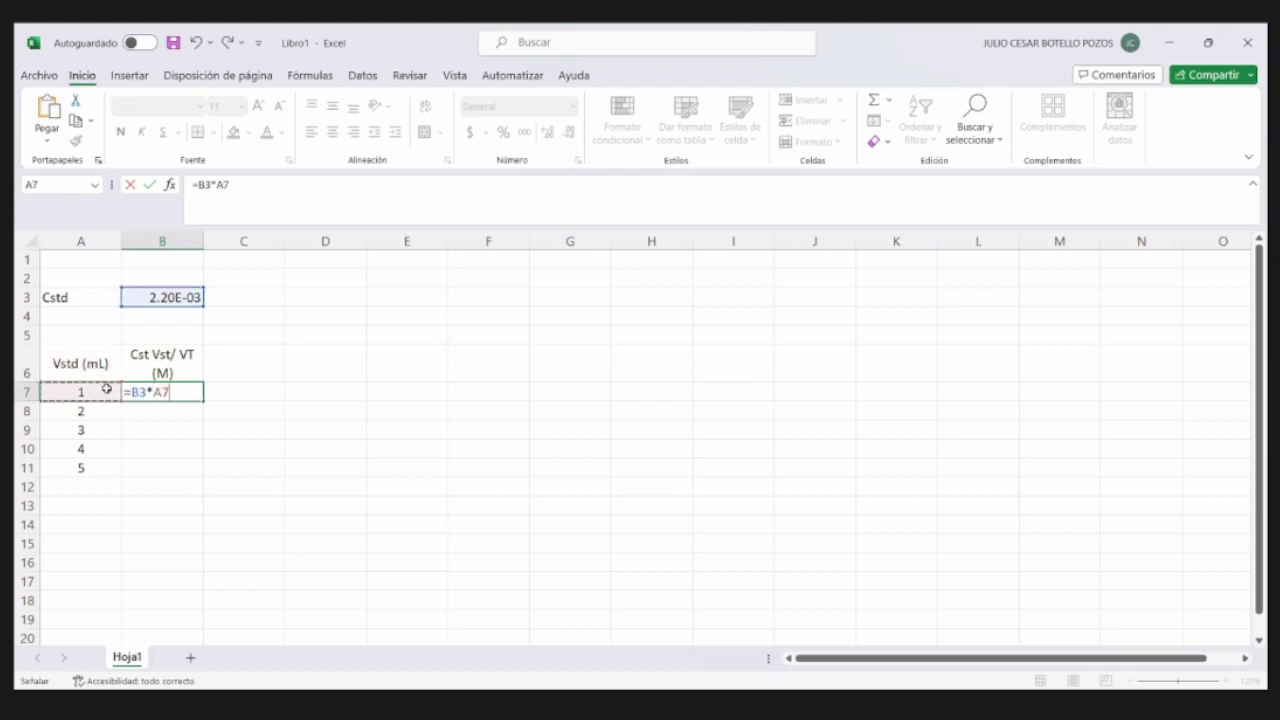
text(/)
click(170, 315)
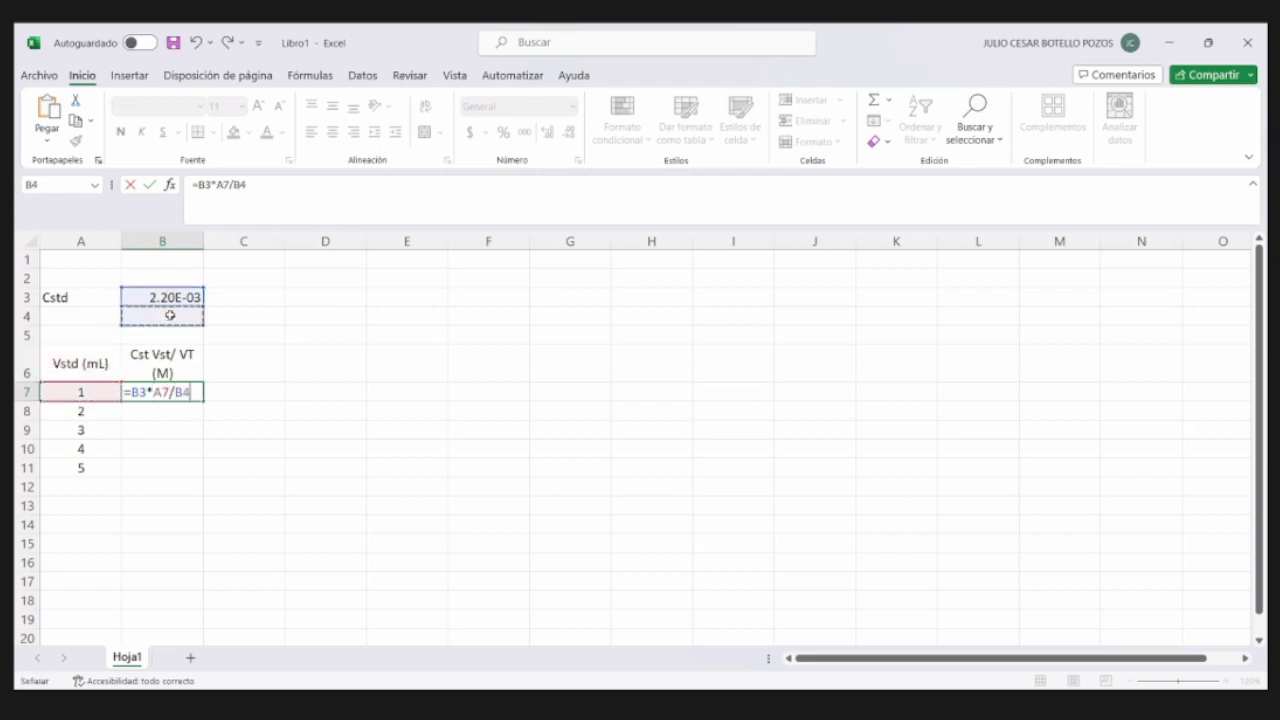
key(Return)
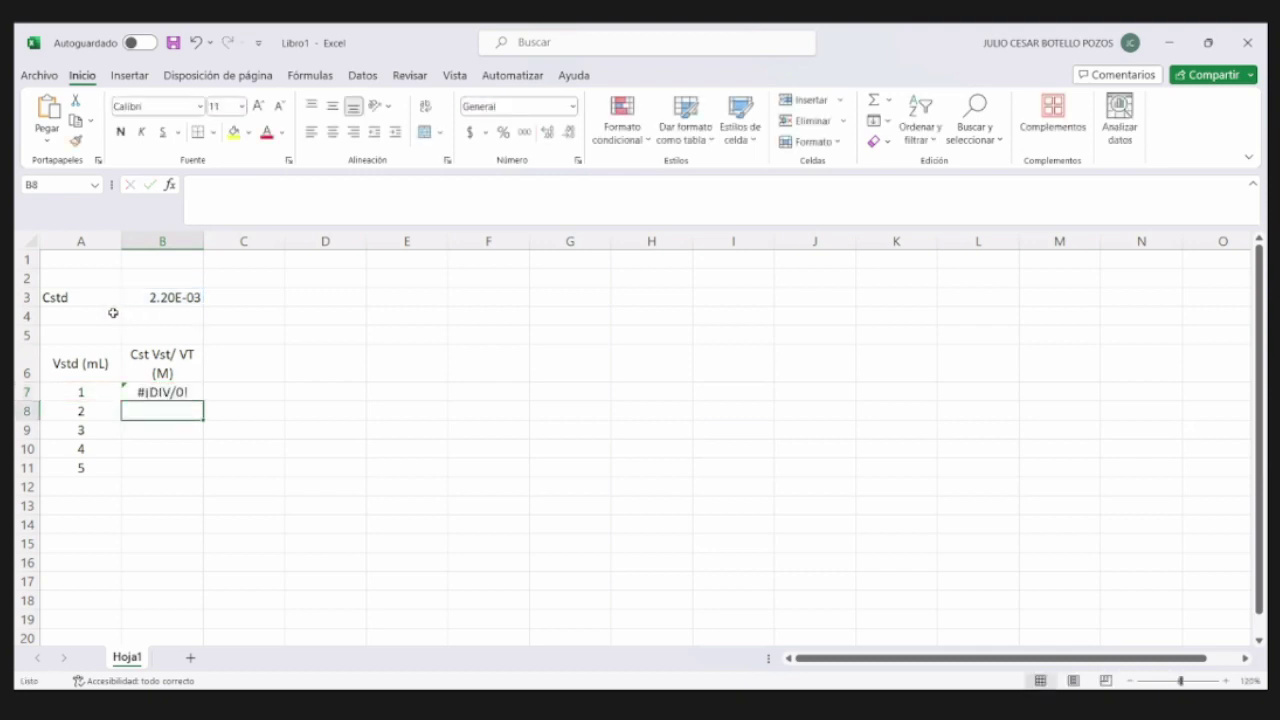
- Add a Vtotal row in row 4 with 10 and mL, and enter the unit M for Cstd in C3
click(114, 315)
text(Vtotal)
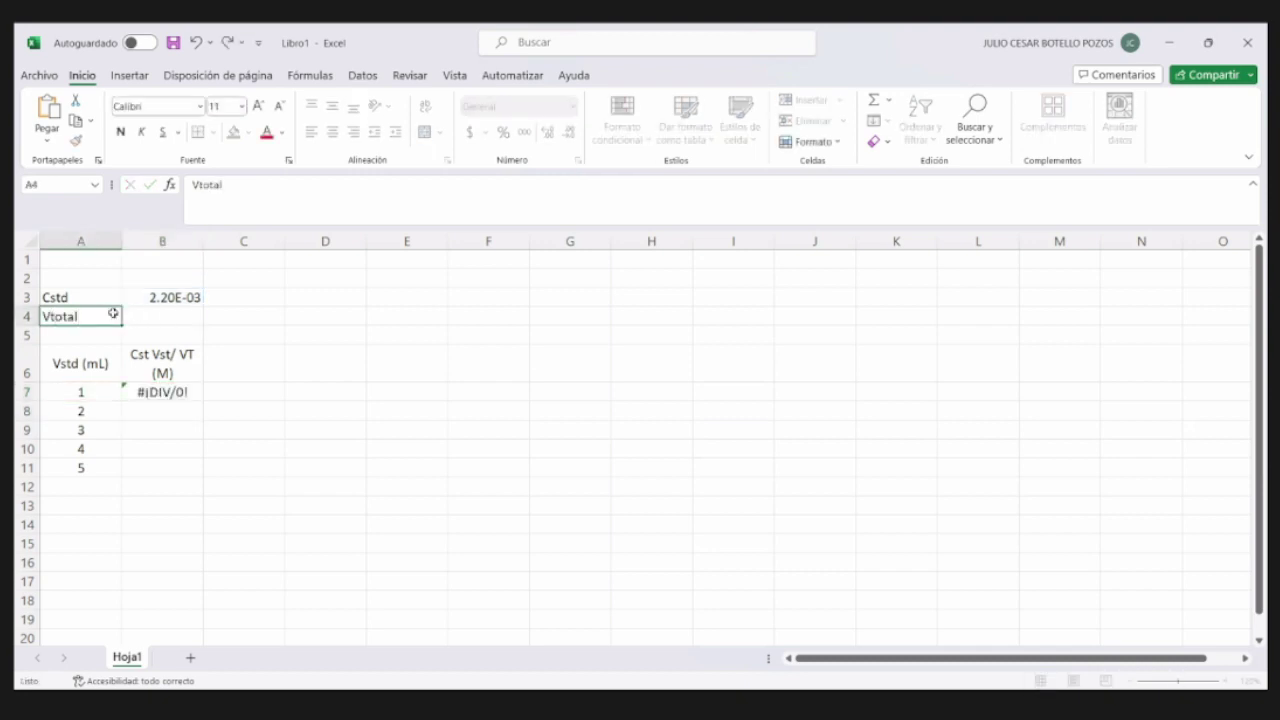
key(Tab)
text(10)
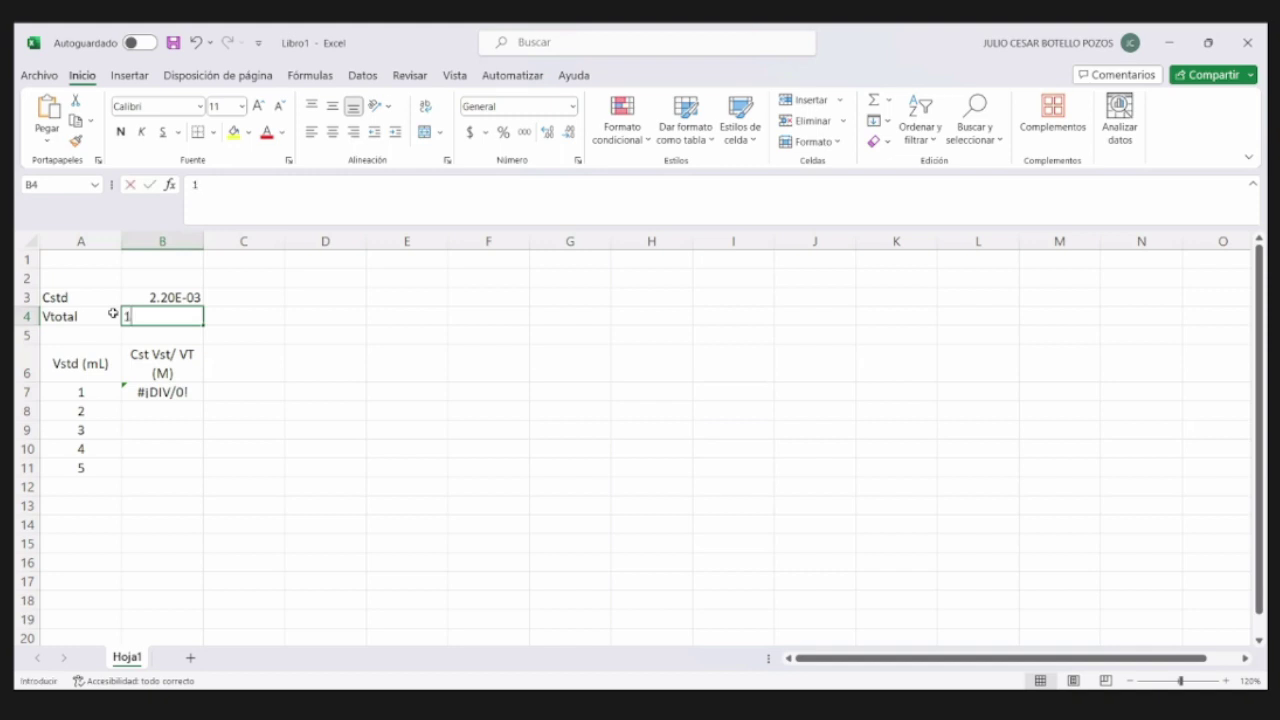
key(Tab)
text(mL)
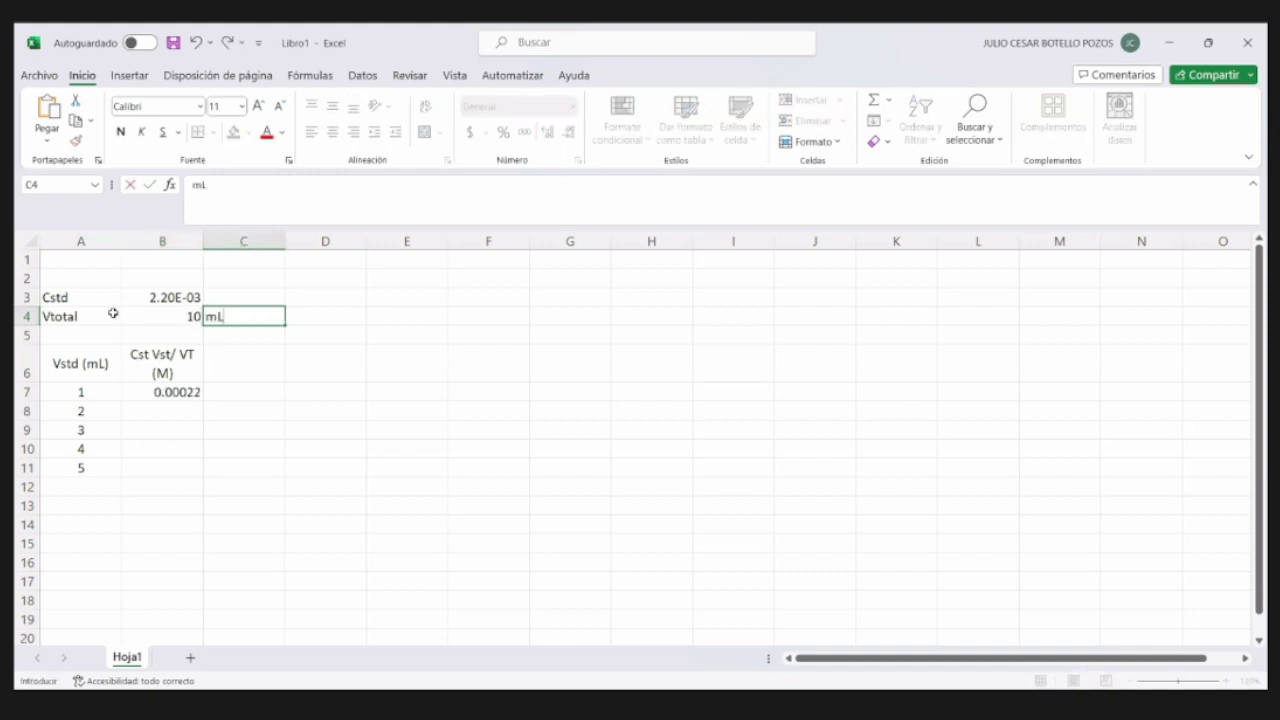
key(Up)
text(M)
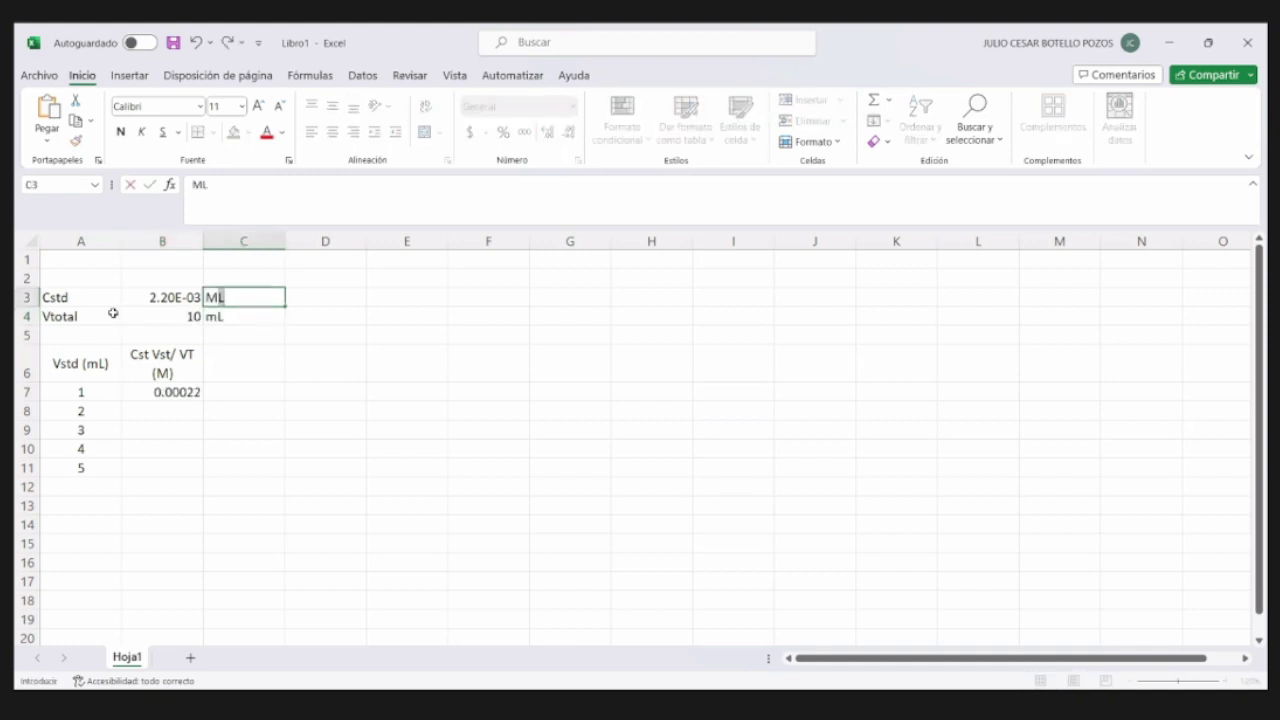
key(Return)
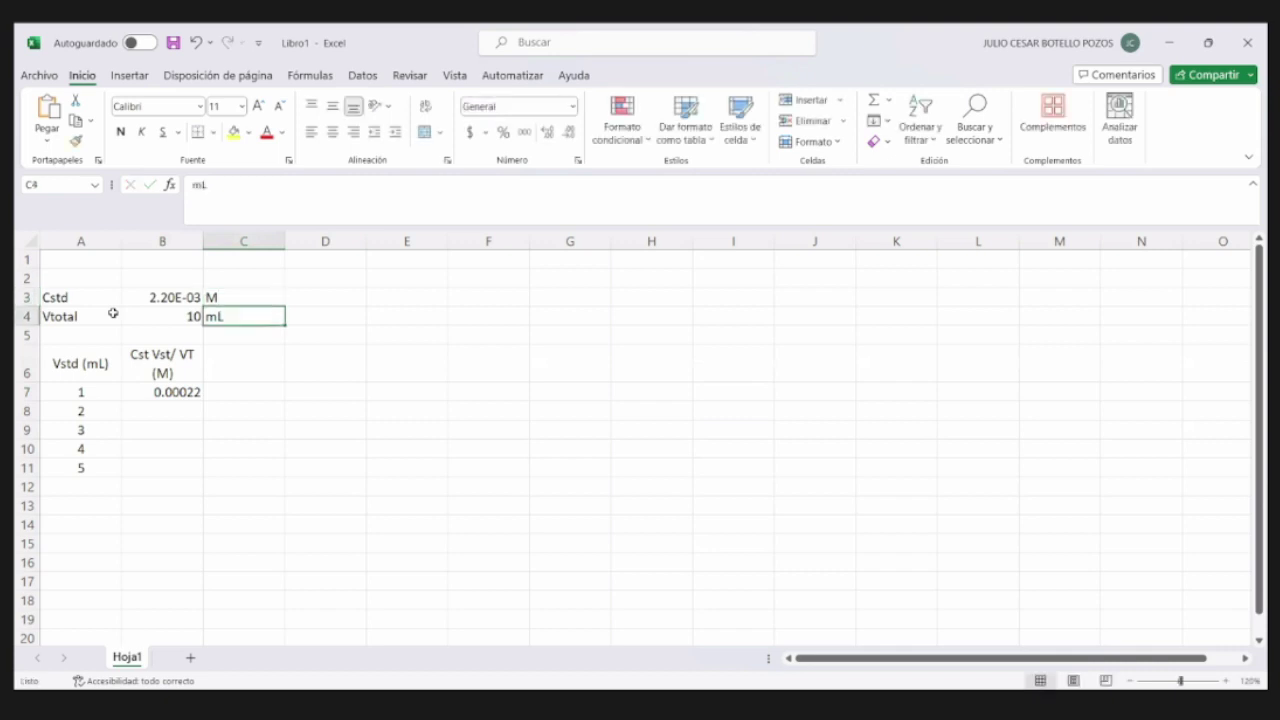
- Insert a blank row above the table headings and fill the concentration formula from B8 down to B12
right_click(18, 335)
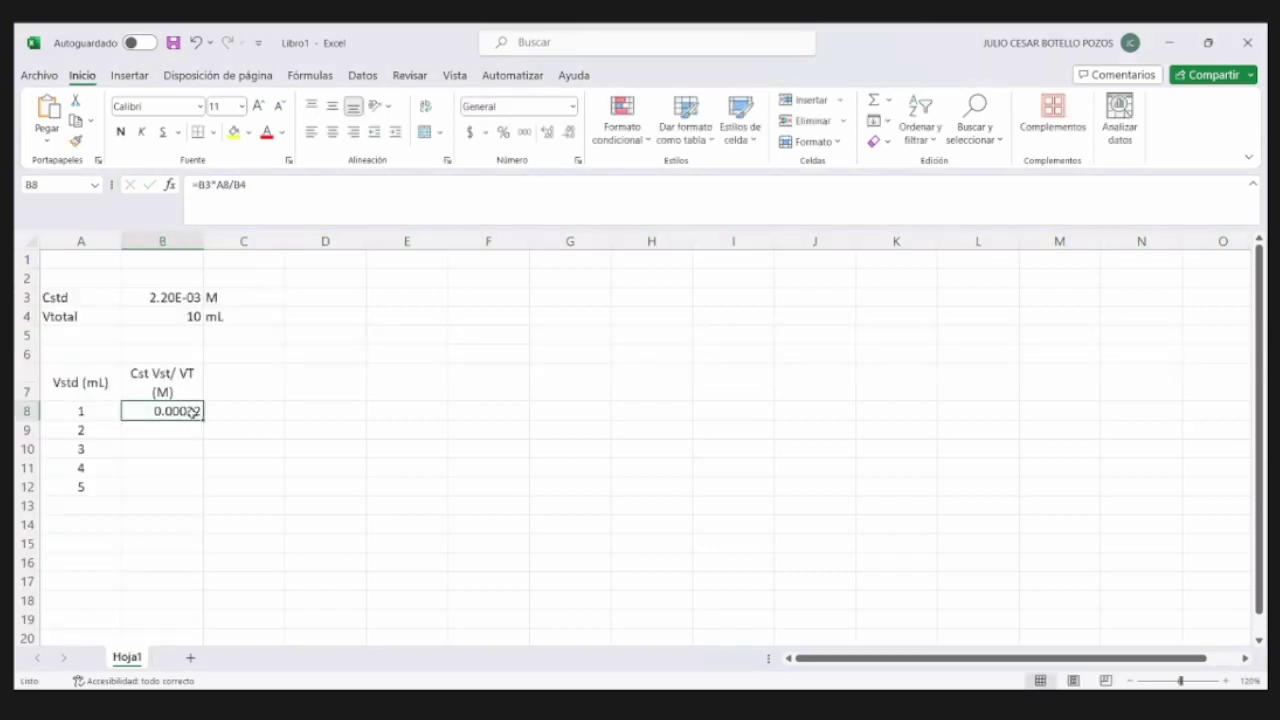
drag(203, 421, 203, 497)
- Make the Cstd and Vstd references in B8's formula absolute, giving =$B$3*$A$8/B4
click(188, 410)
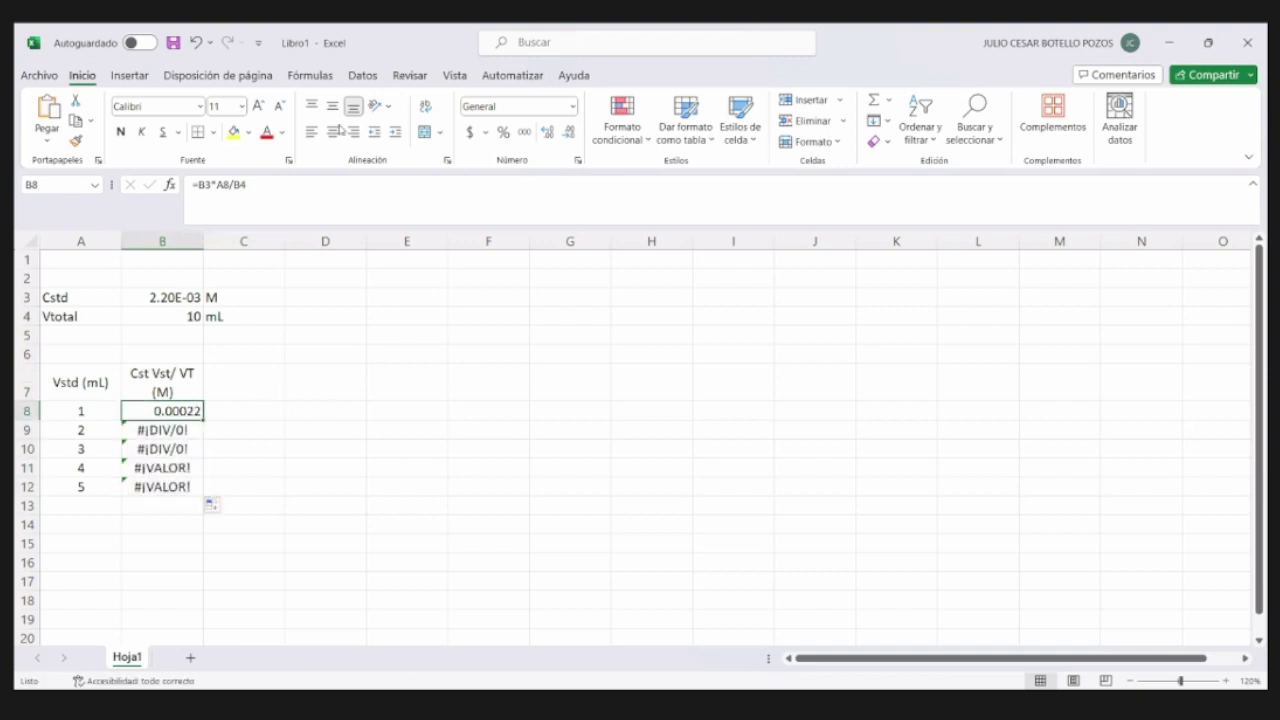
click(205, 184)
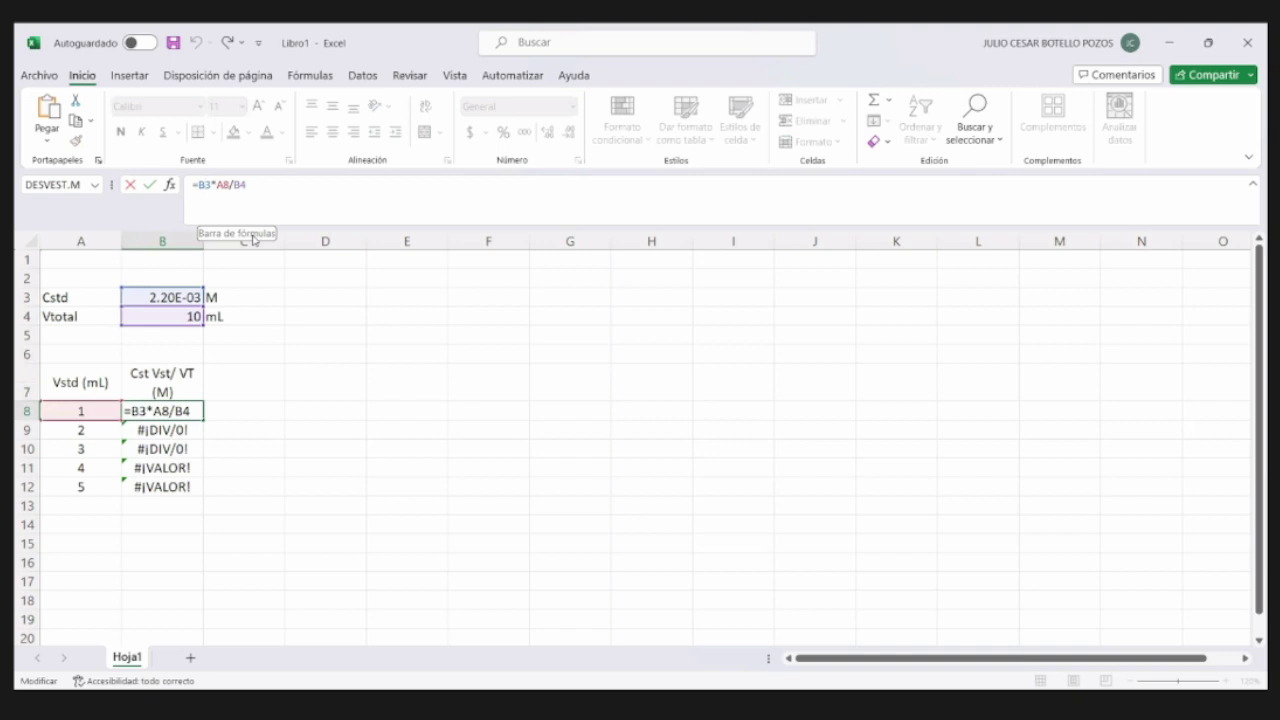
key(F4)
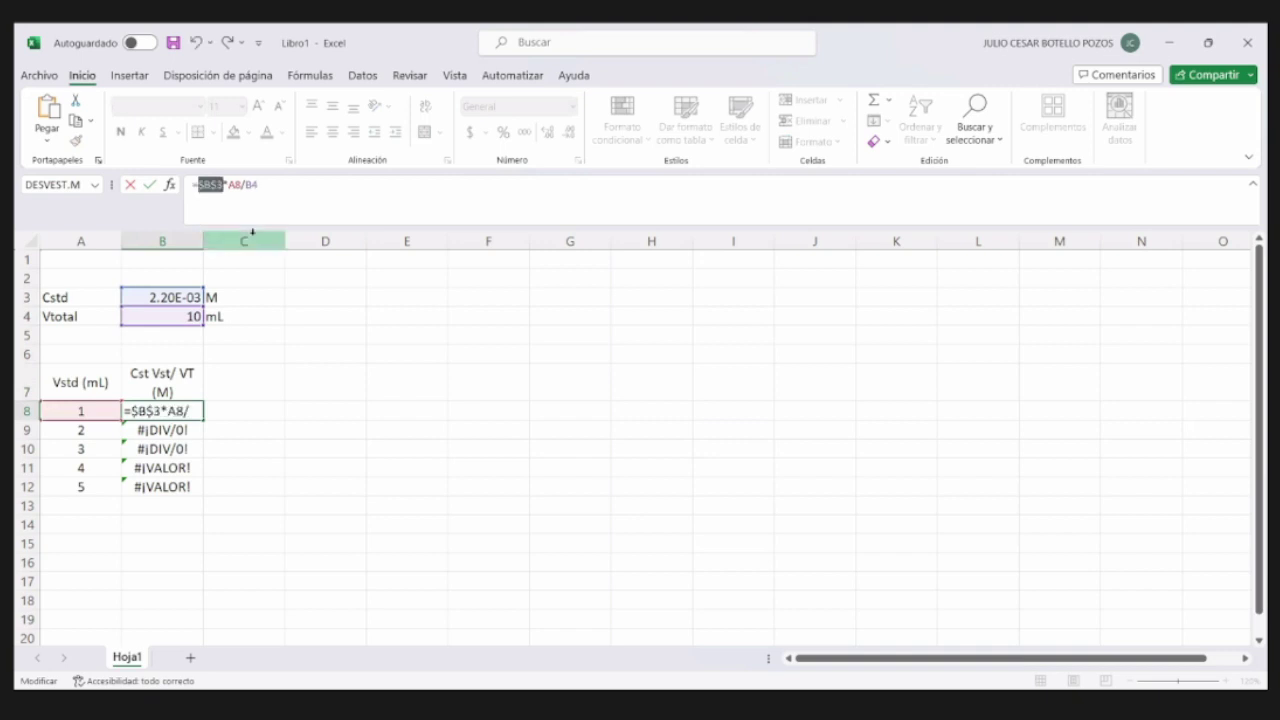
key(Right)
key(Right)
key(F4)
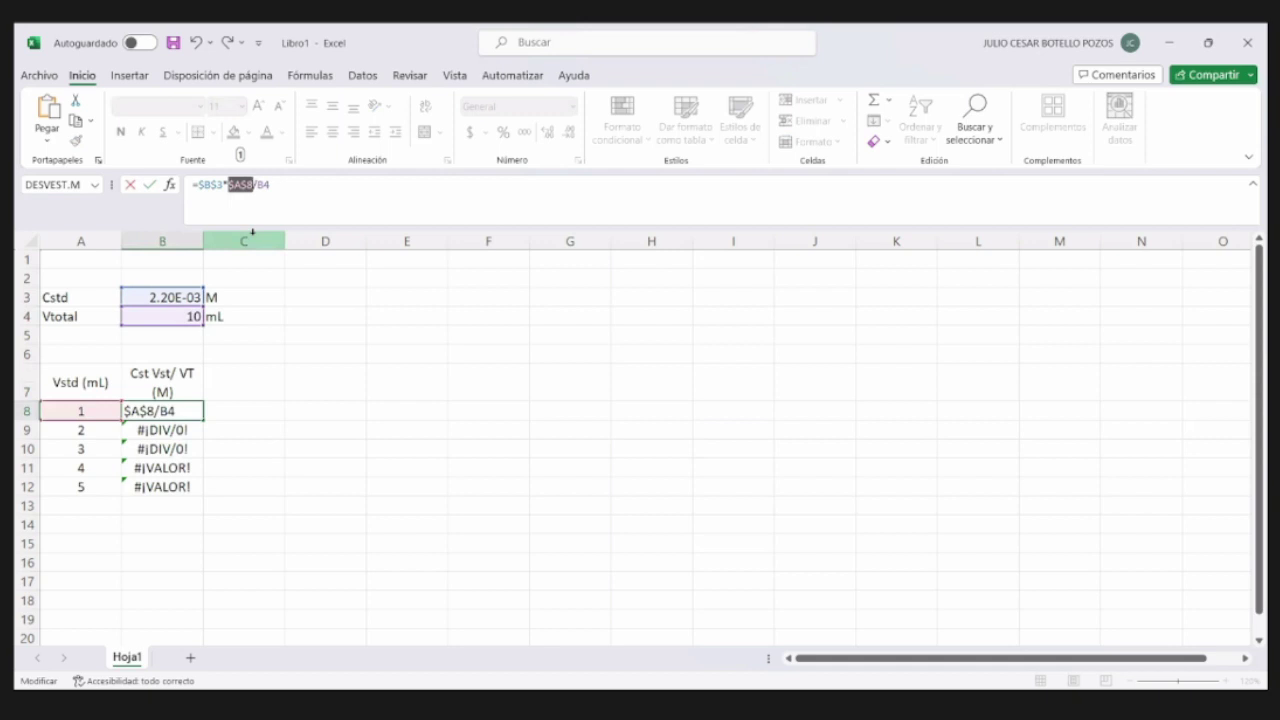
key(Return)
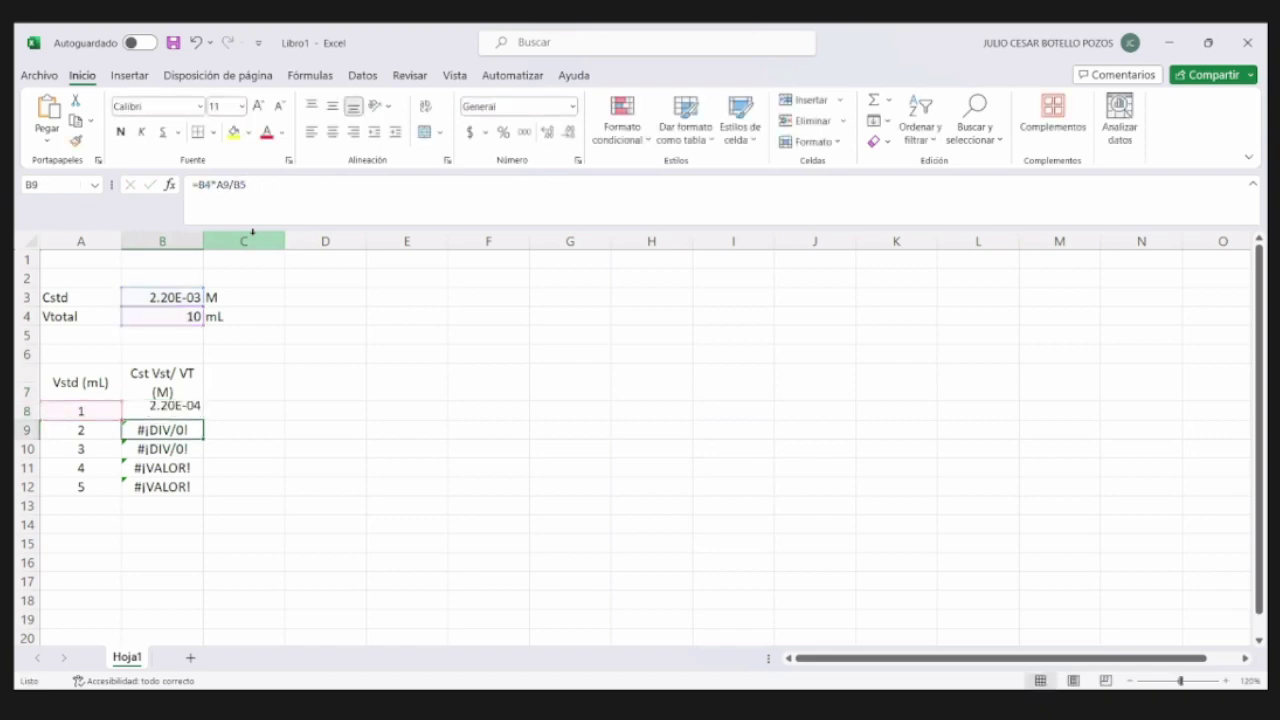
- Fill the concentration formula from B8 down to B12 again
click(161, 413)
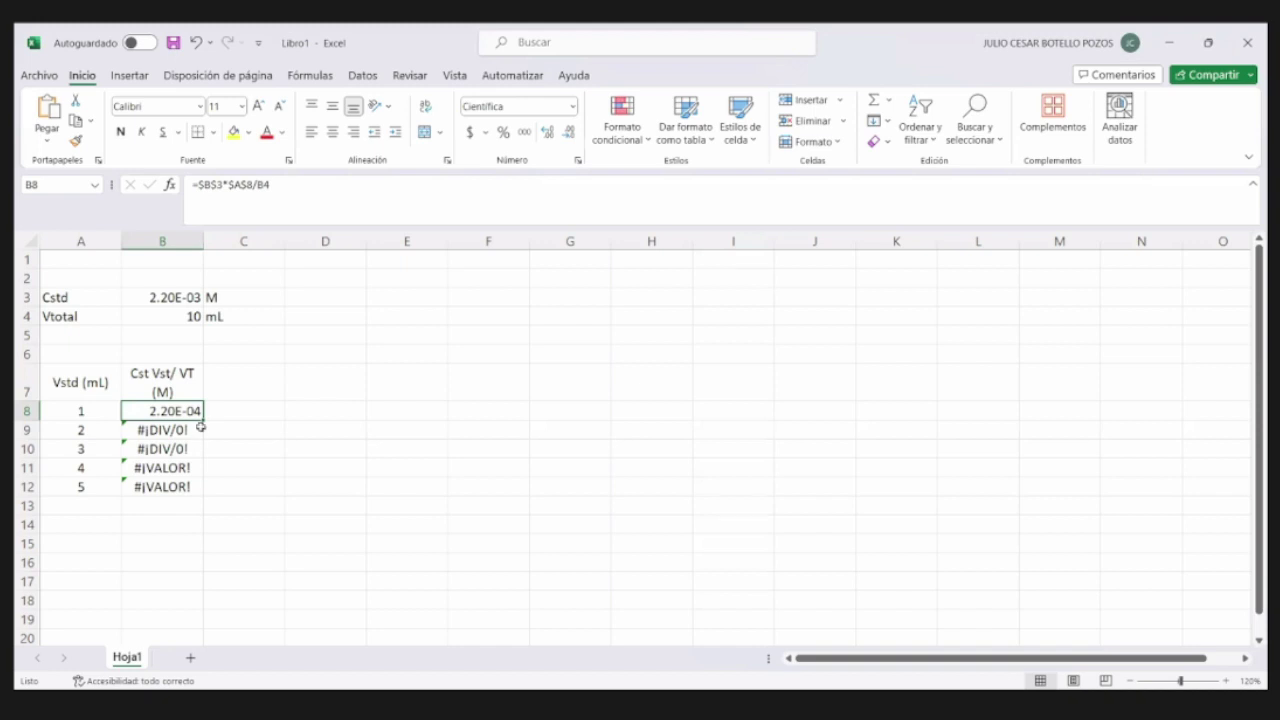
drag(203, 420, 198, 506)
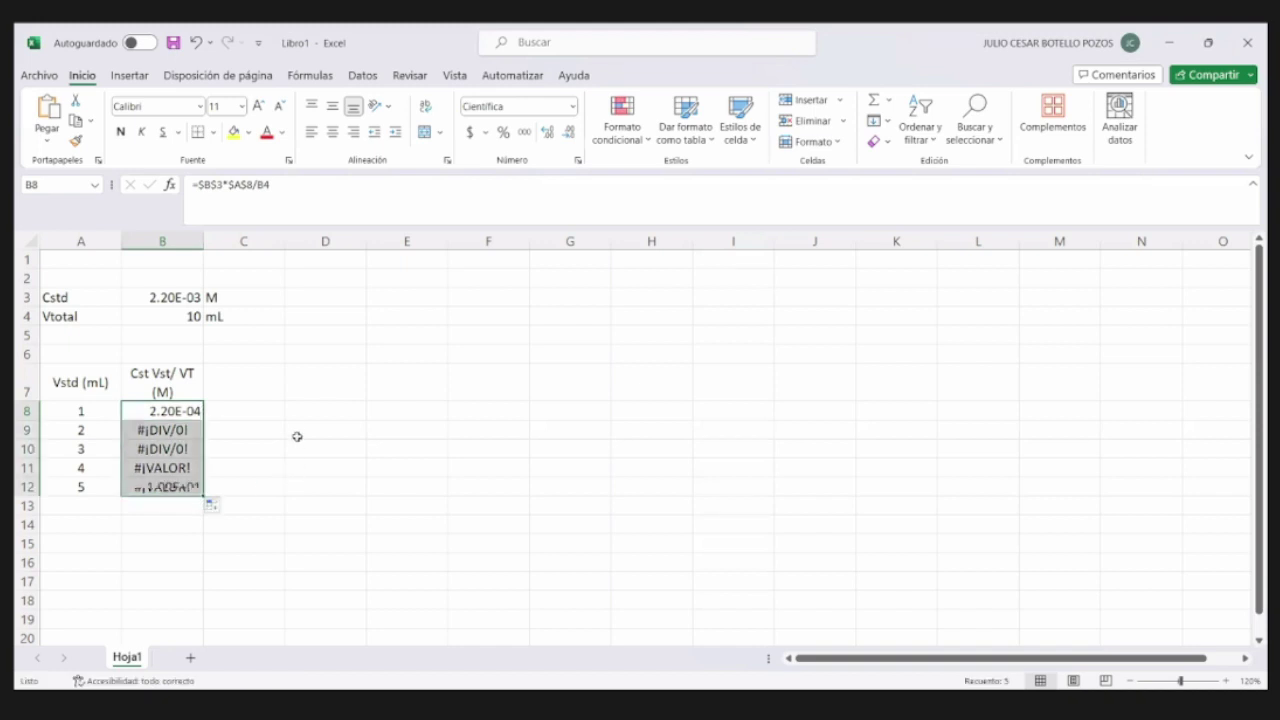
- Change B8's formula to =$B$3*$A8/$B$4 and fill it down through B12
click(176, 410)
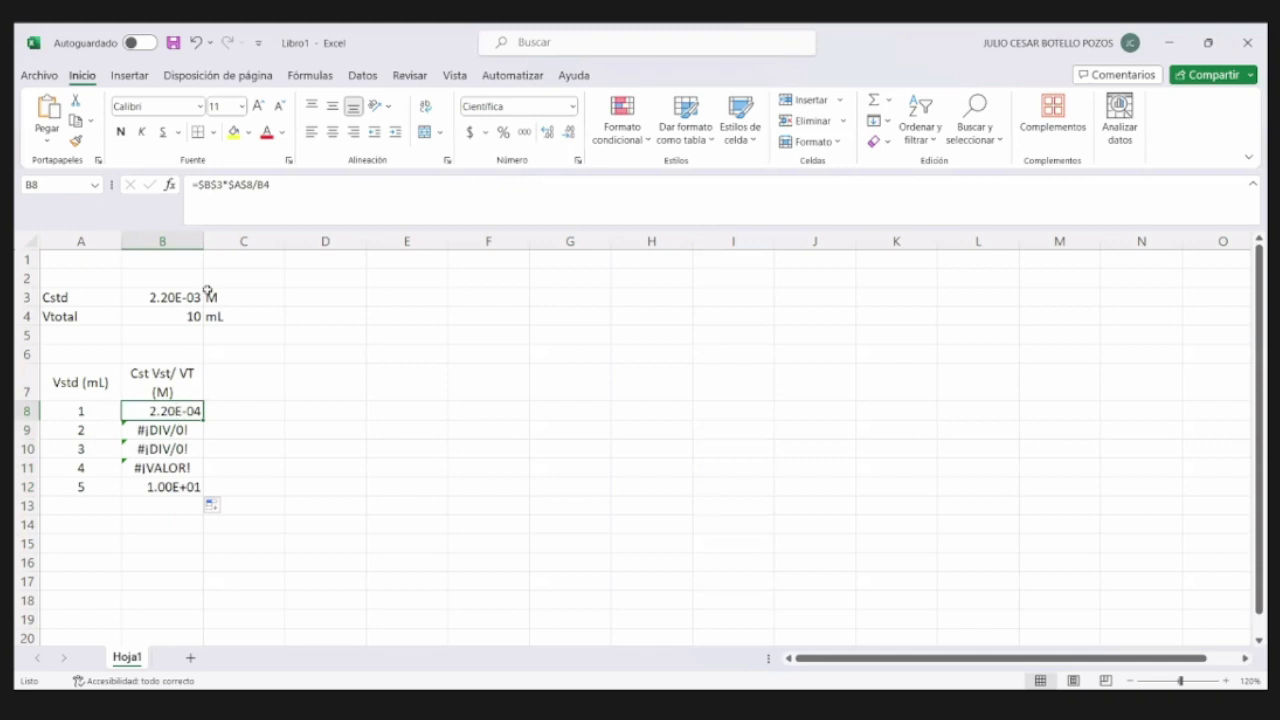
click(242, 186)
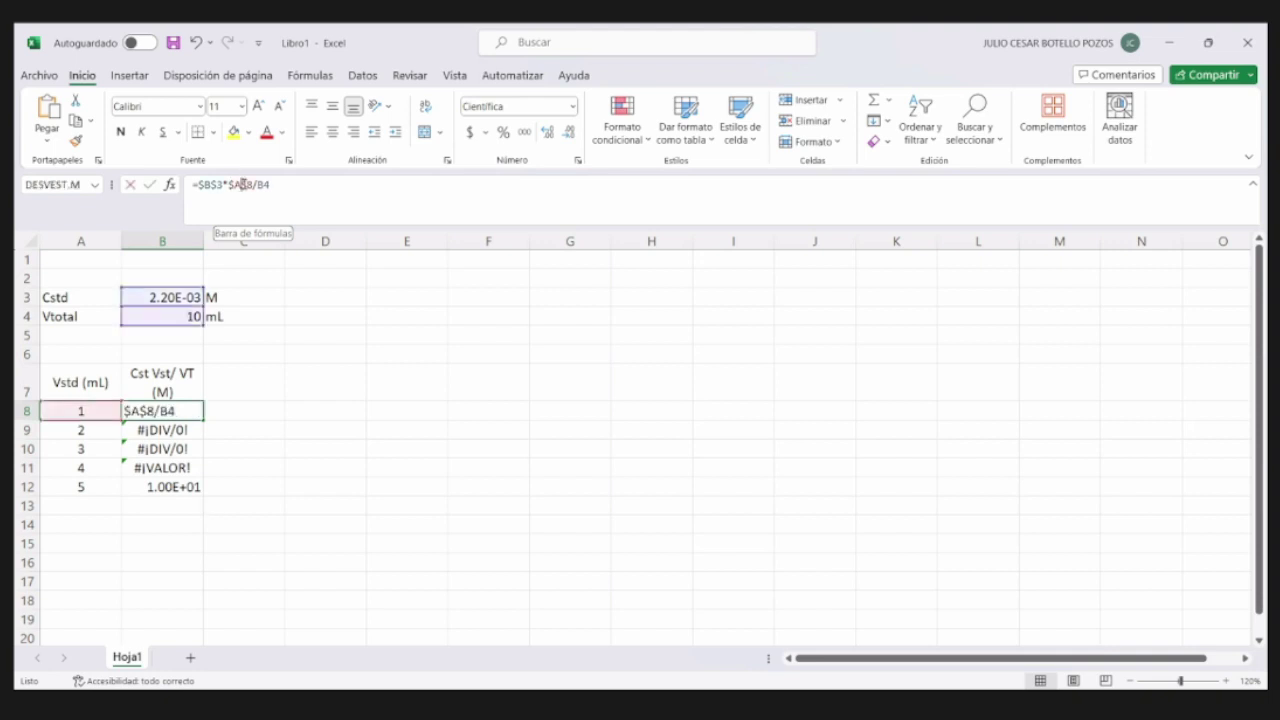
key(BackSpace)
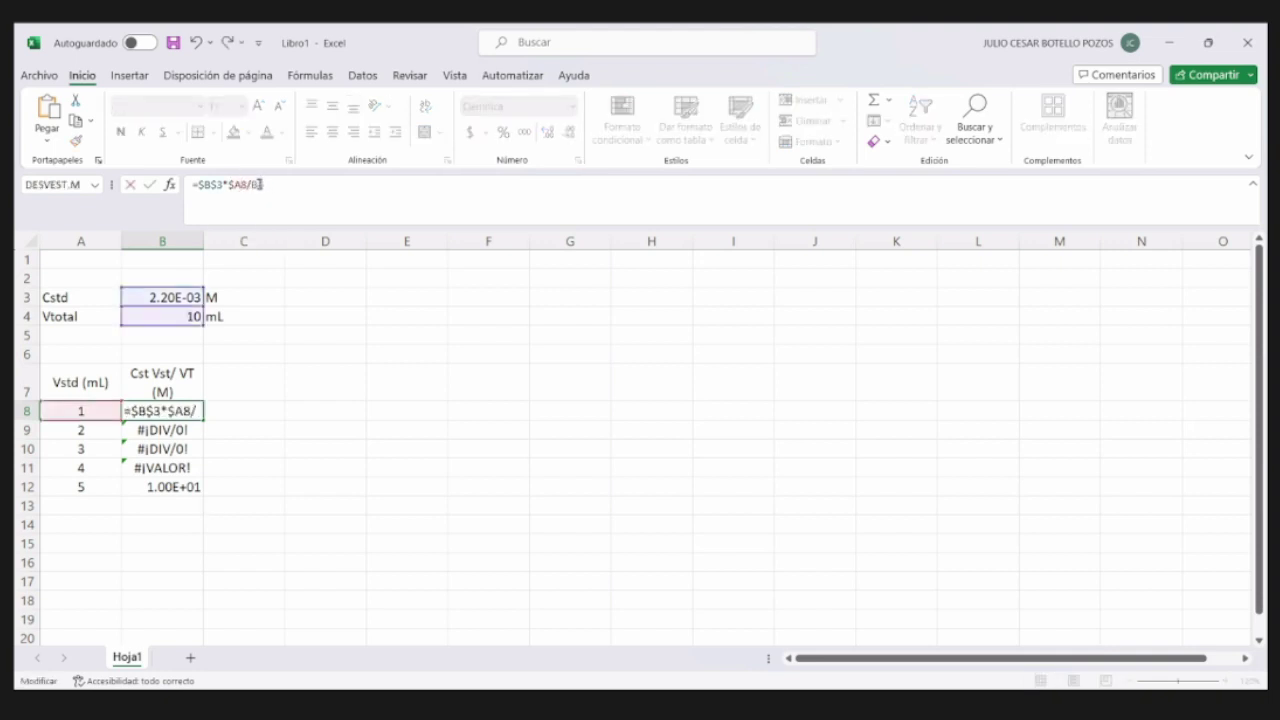
double_click(258, 185)
key(F4)
key(Return)
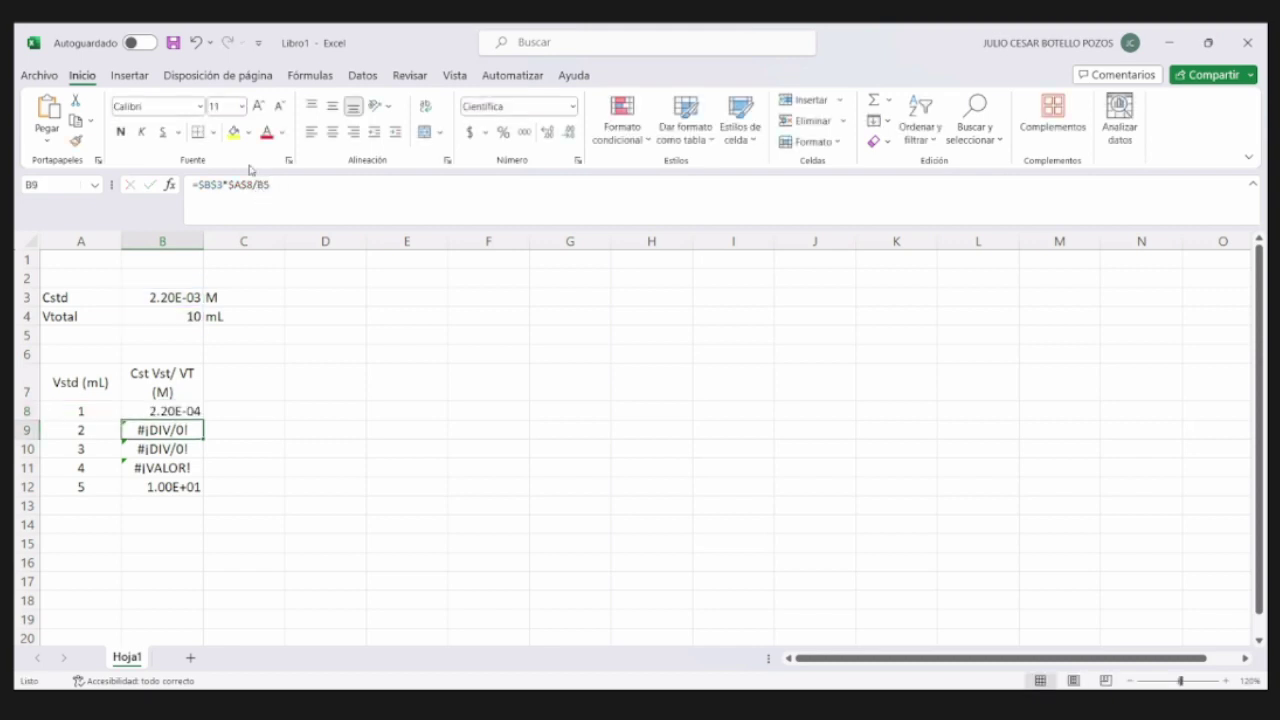
click(183, 410)
drag(202, 418, 205, 503)
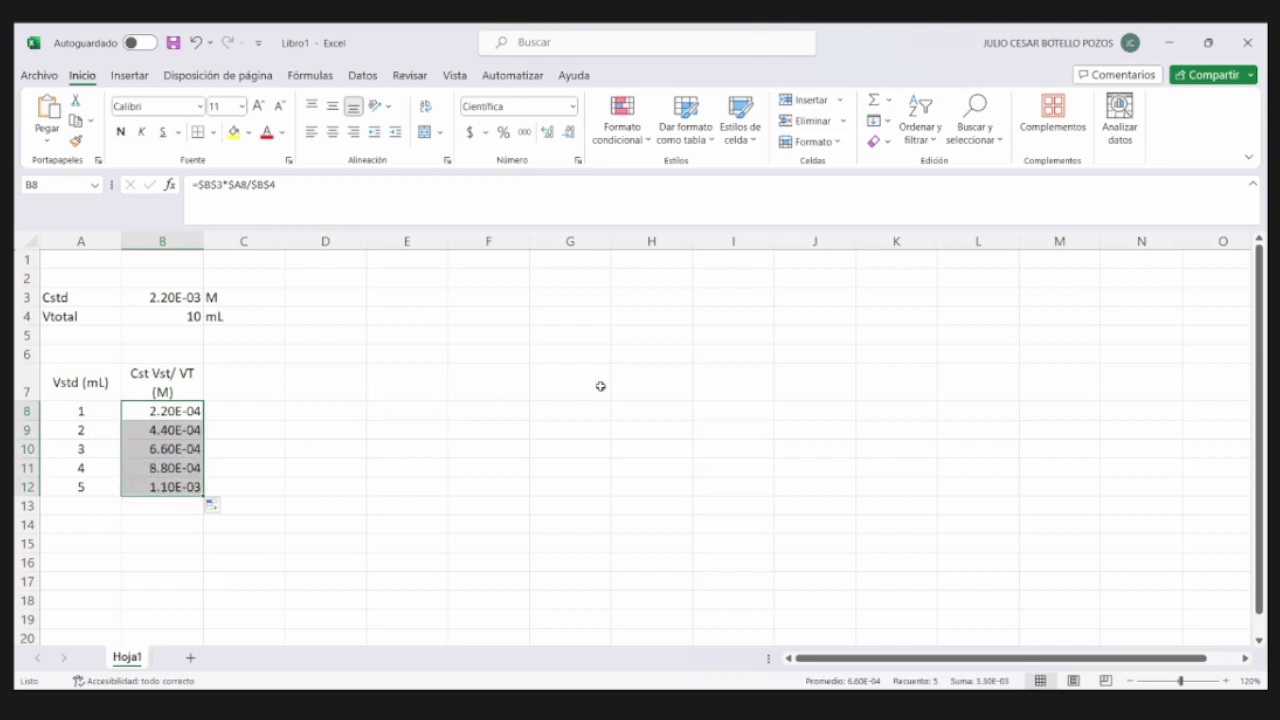
- Enter the heading P (mV) in C7 and align it vertically to the middle of the cell
click(242, 381)
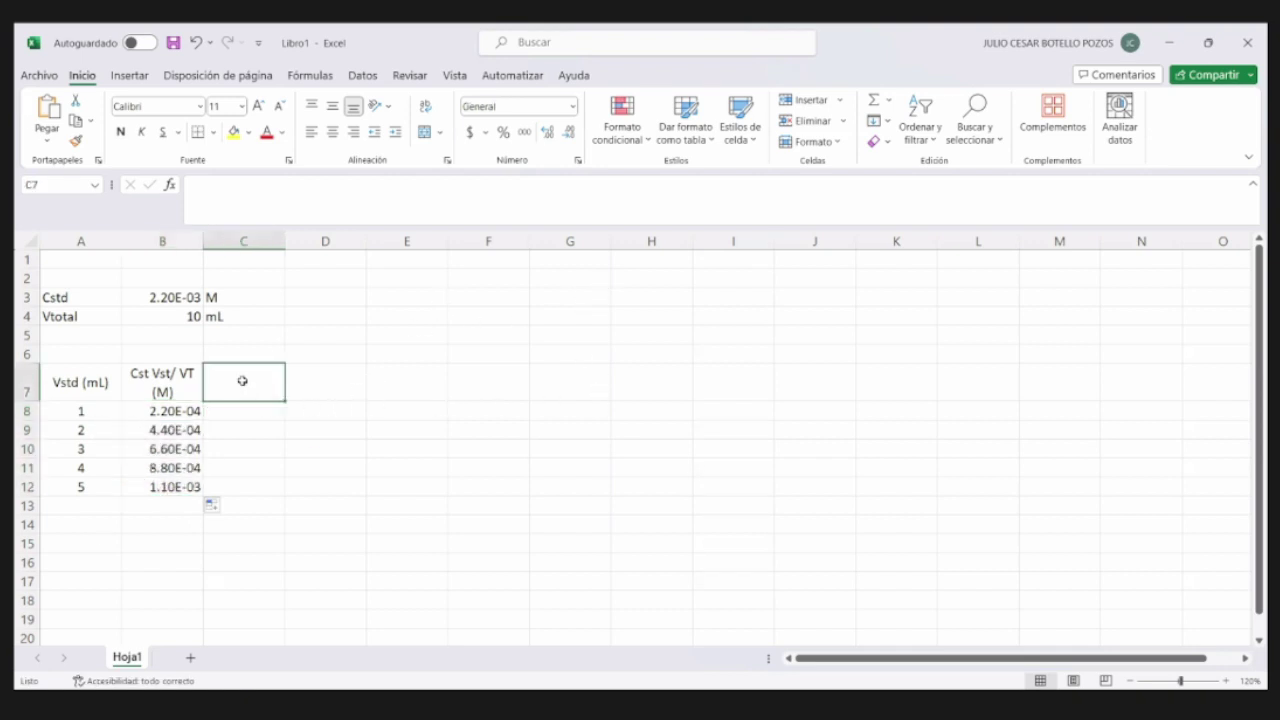
text(P (m)
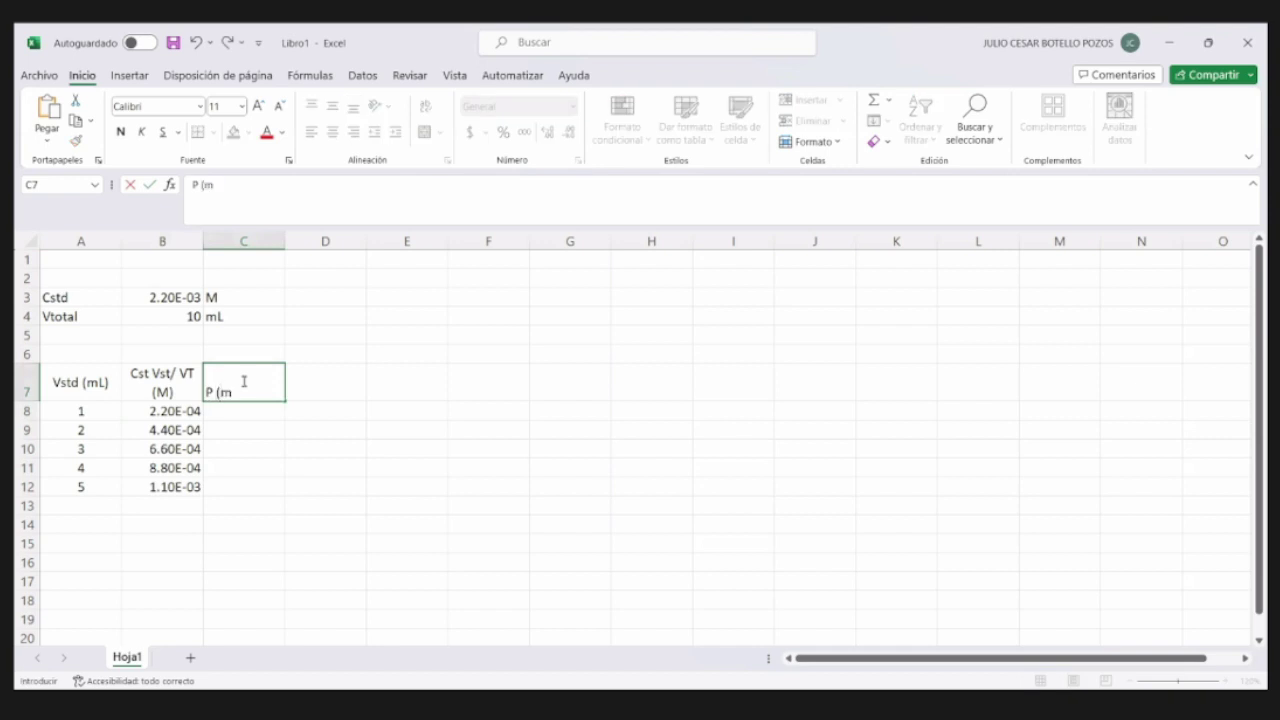
text(V))
key(Return)
click(242, 381)
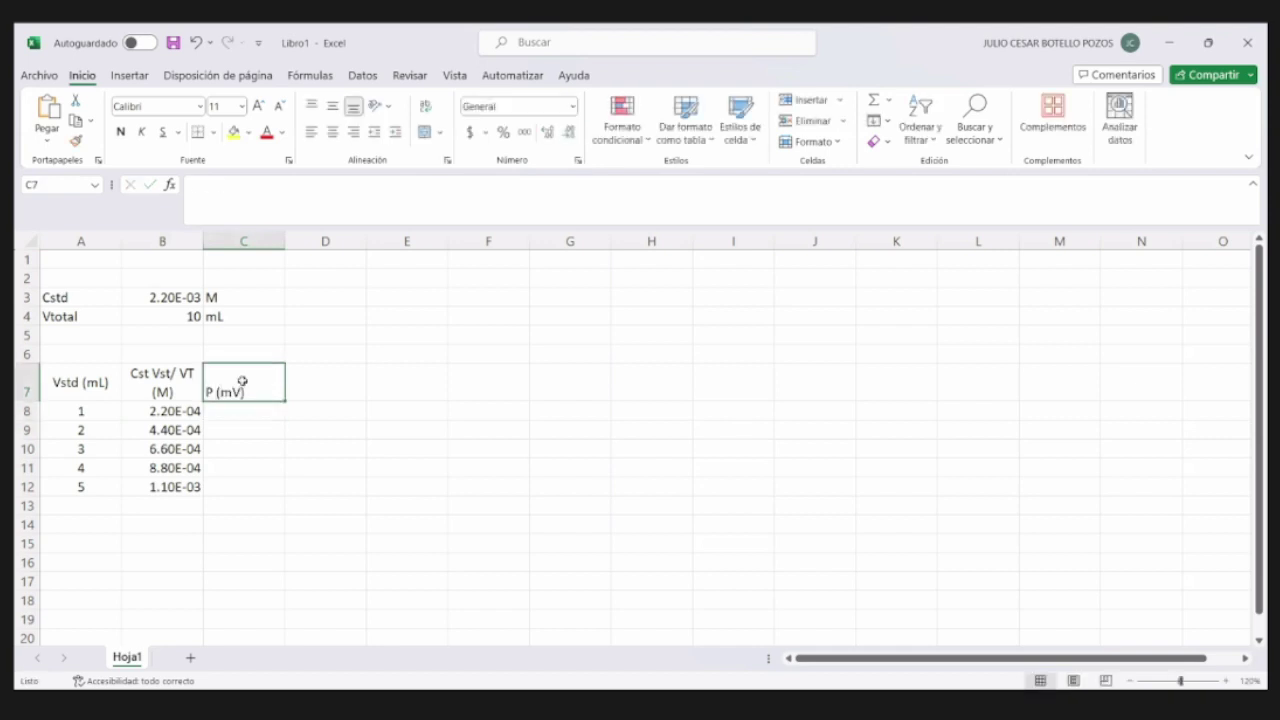
click(332, 107)
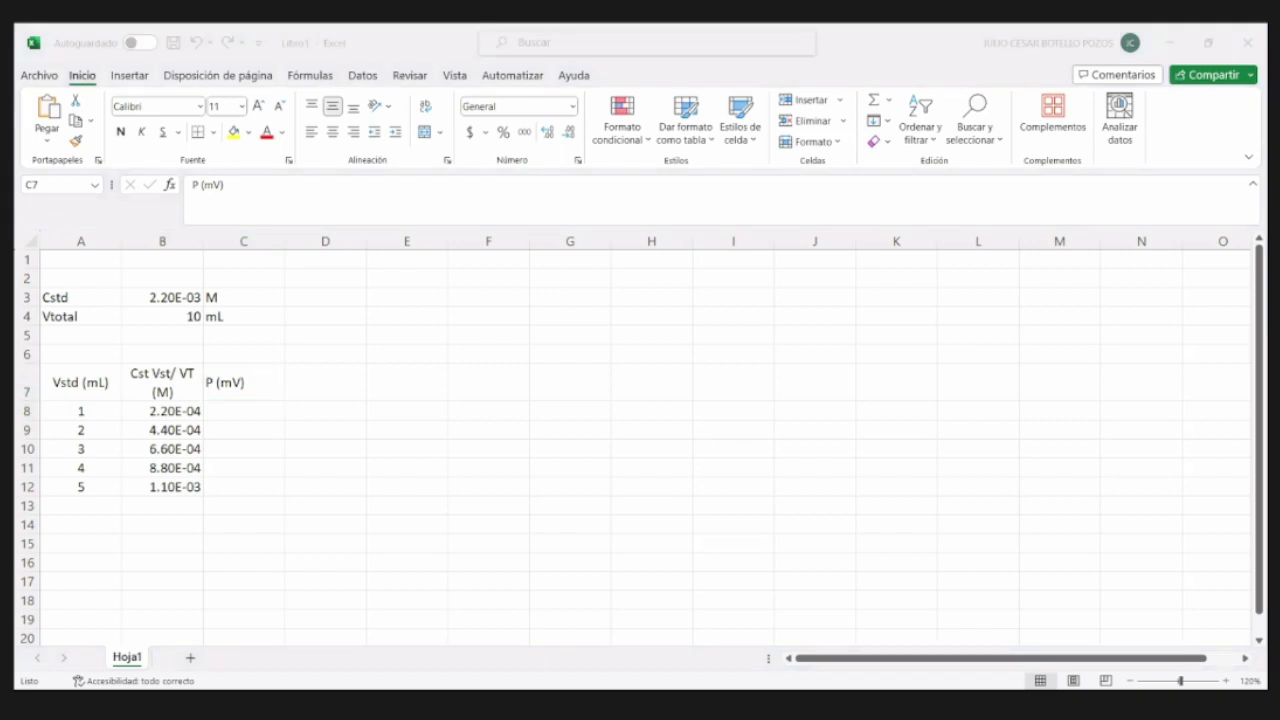
- Bring in the readings 0.2, 0.403, 0.602, 0.801, 1.005 and 0.532 as a row in H5:M5
key(alt+Tab)
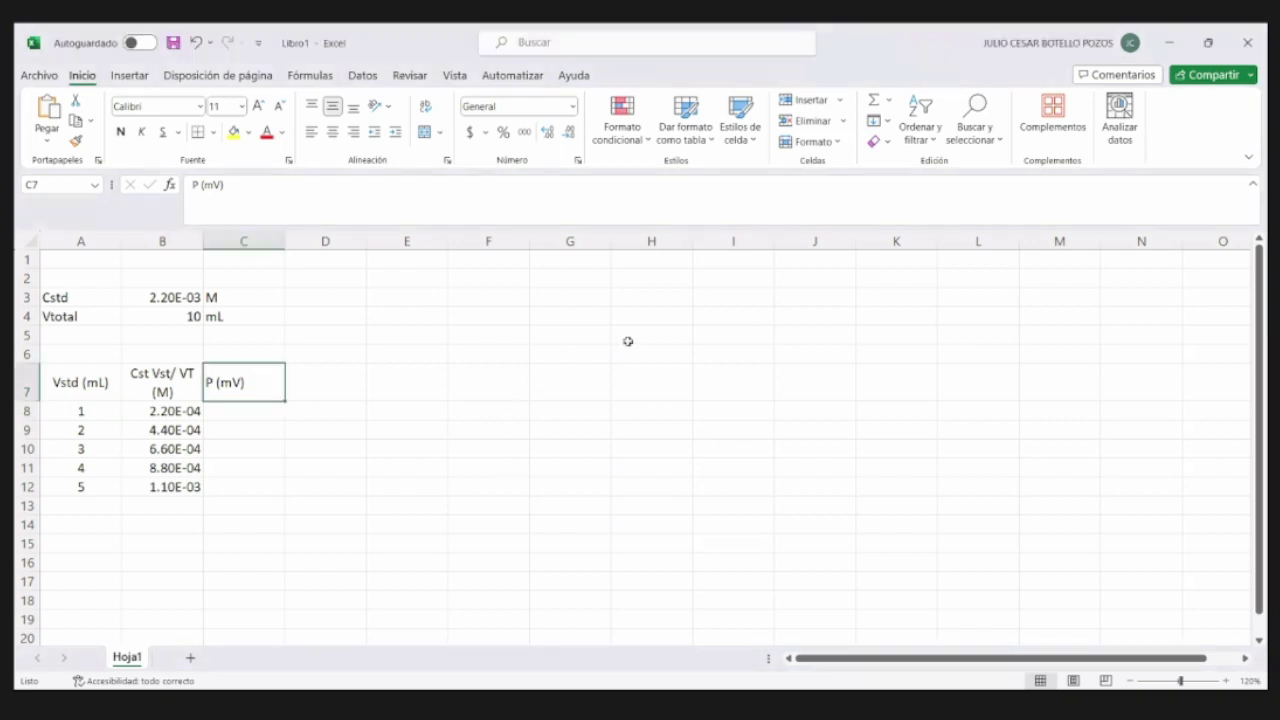
click(628, 343)
text(0.2	0.403	0.602	0.801	1.005	0.532)
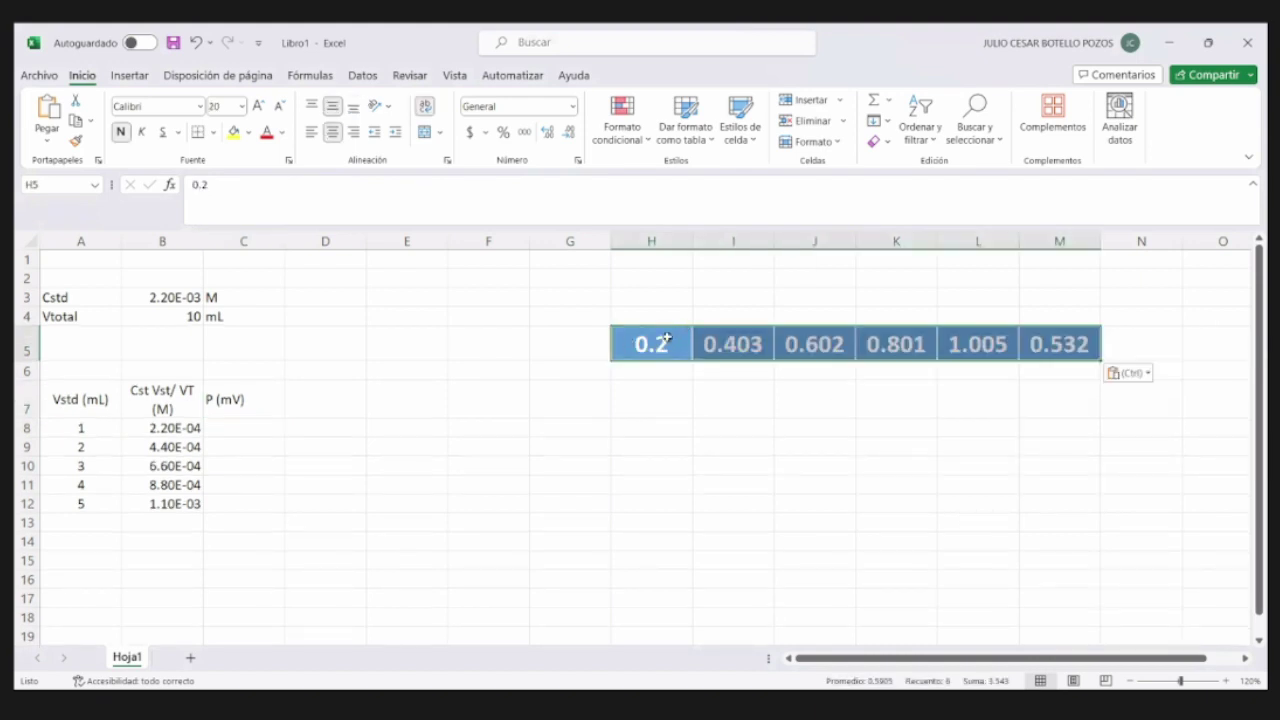
- Copy the readings in H5:M5 and paste them transposed into the P (mV) column starting at C8
drag(667, 340, 1045, 343)
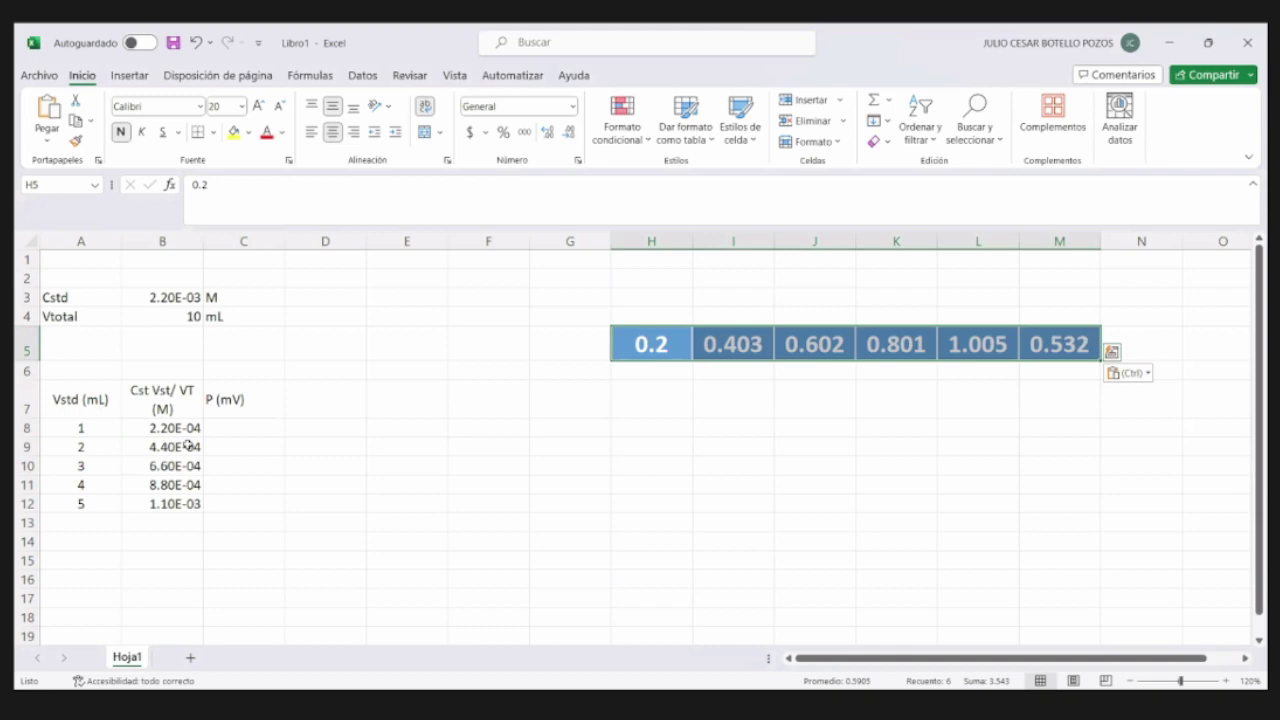
key(ctrl+c)
click(270, 428)
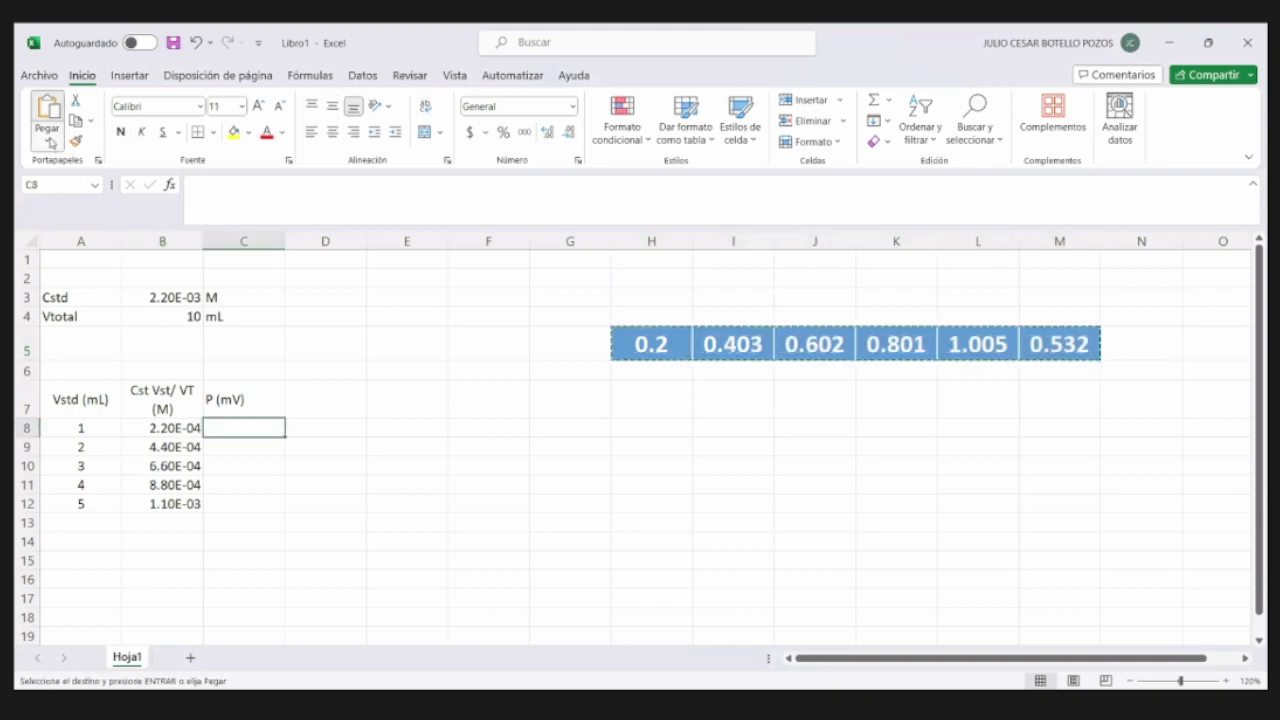
click(48, 140)
click(118, 345)
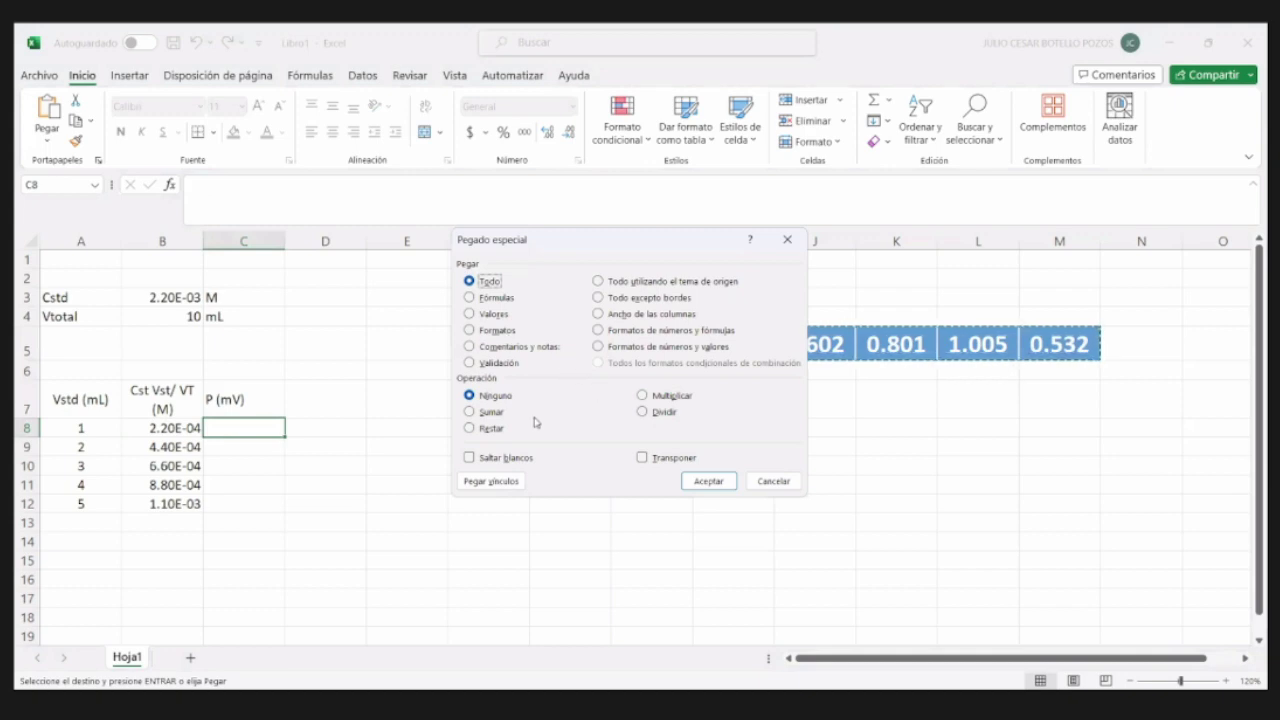
click(660, 457)
click(708, 481)
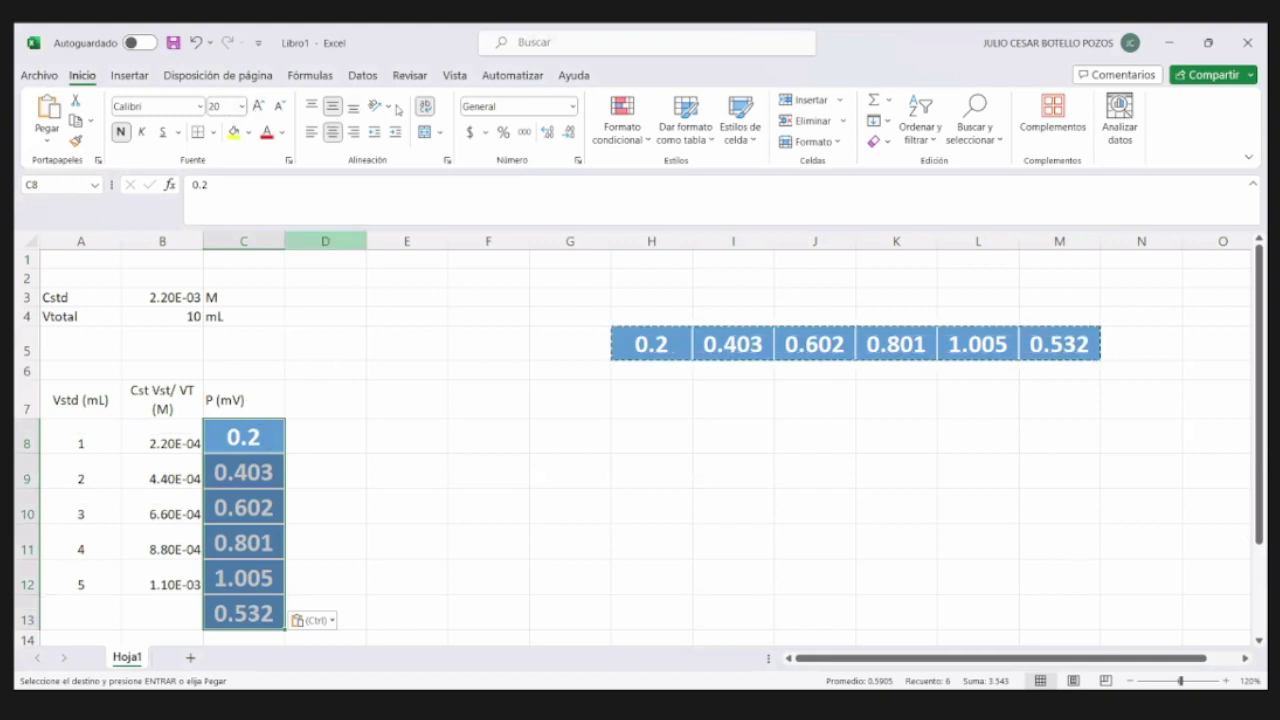
- Remove the fill from the pasted readings in C8:C13 and set their font colour to automatic
click(251, 137)
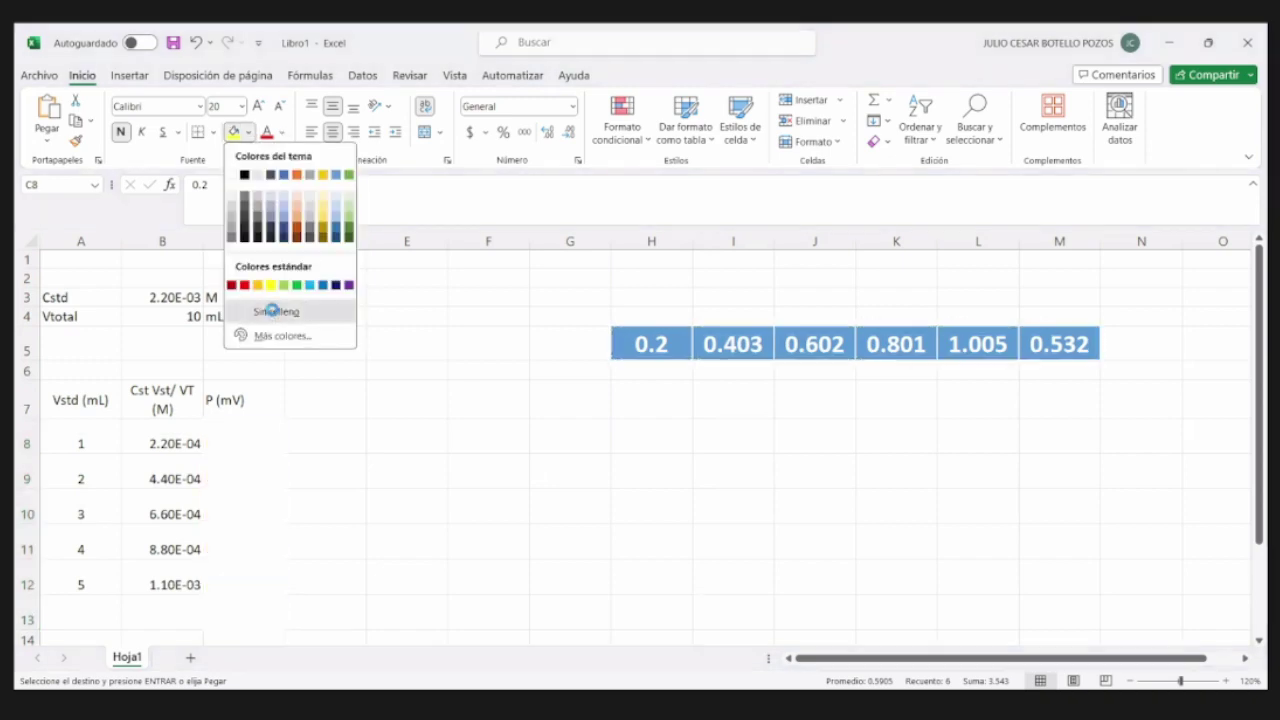
click(280, 309)
click(283, 133)
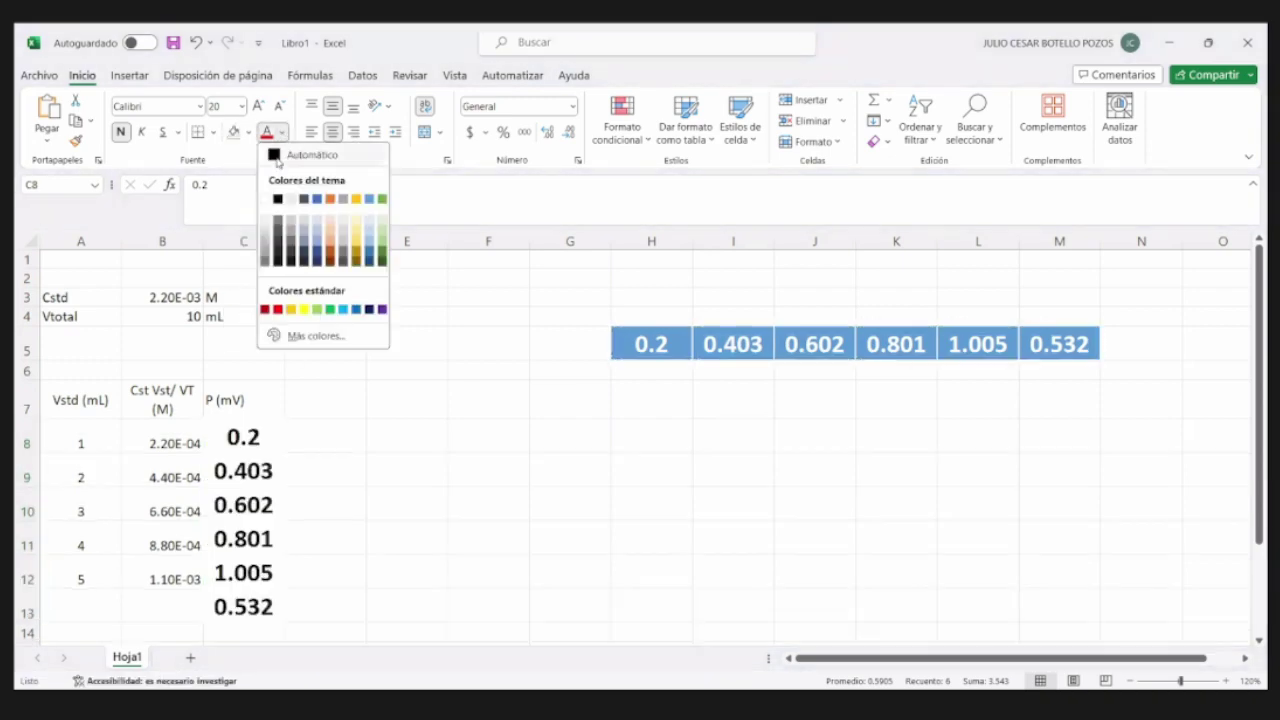
click(272, 154)
- Set the font size of B8:C13 to 11 and remove the bold formatting
click(170, 436)
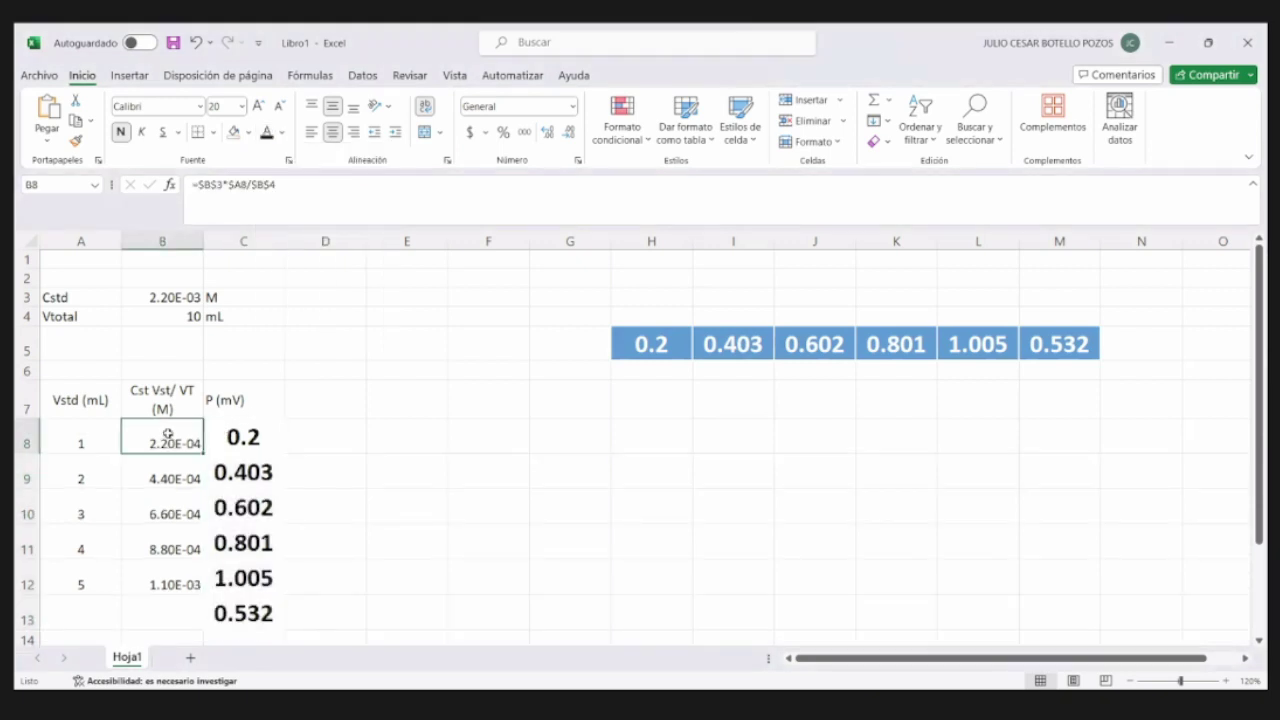
drag(171, 433, 240, 621)
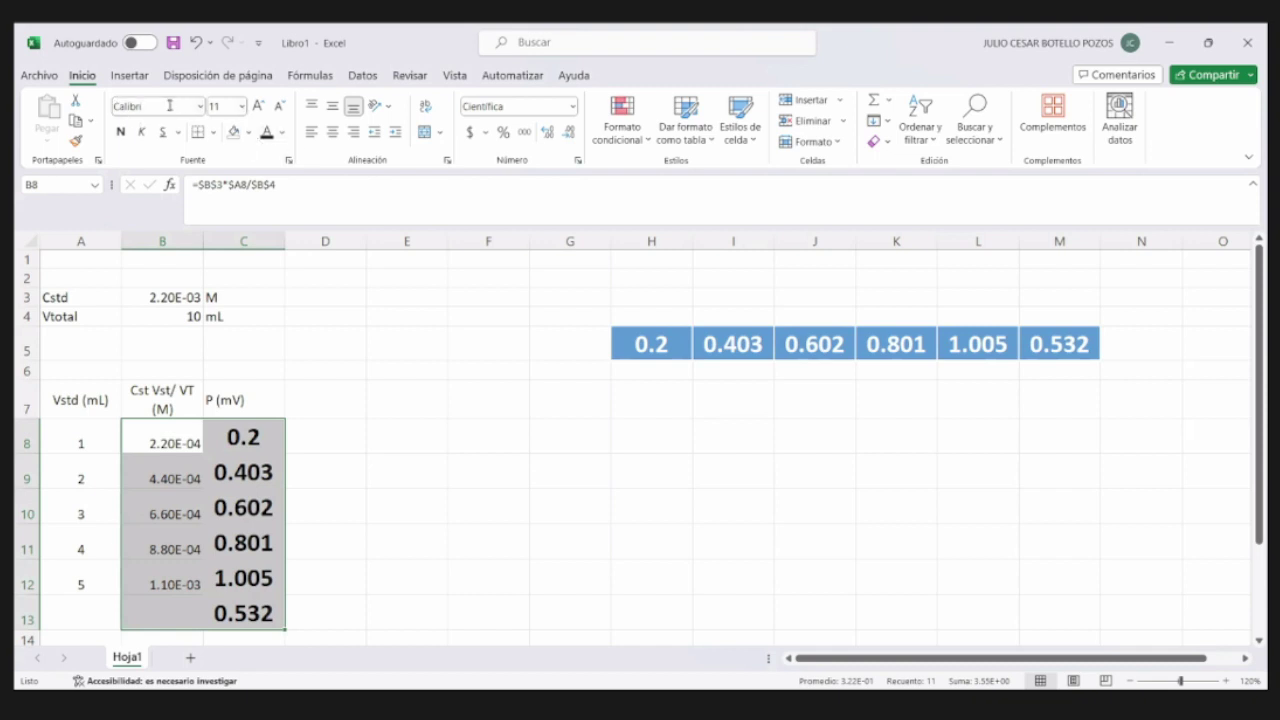
click(224, 105)
key(Return)
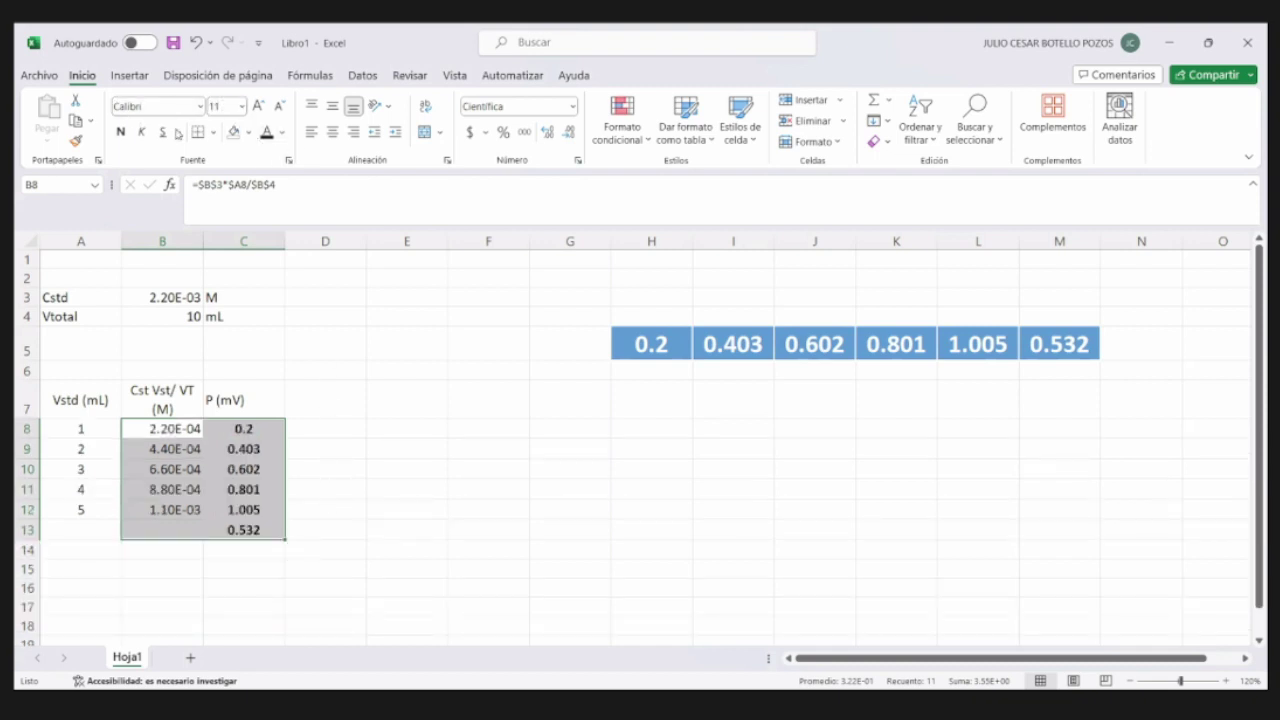
click(121, 132)
click(121, 132)
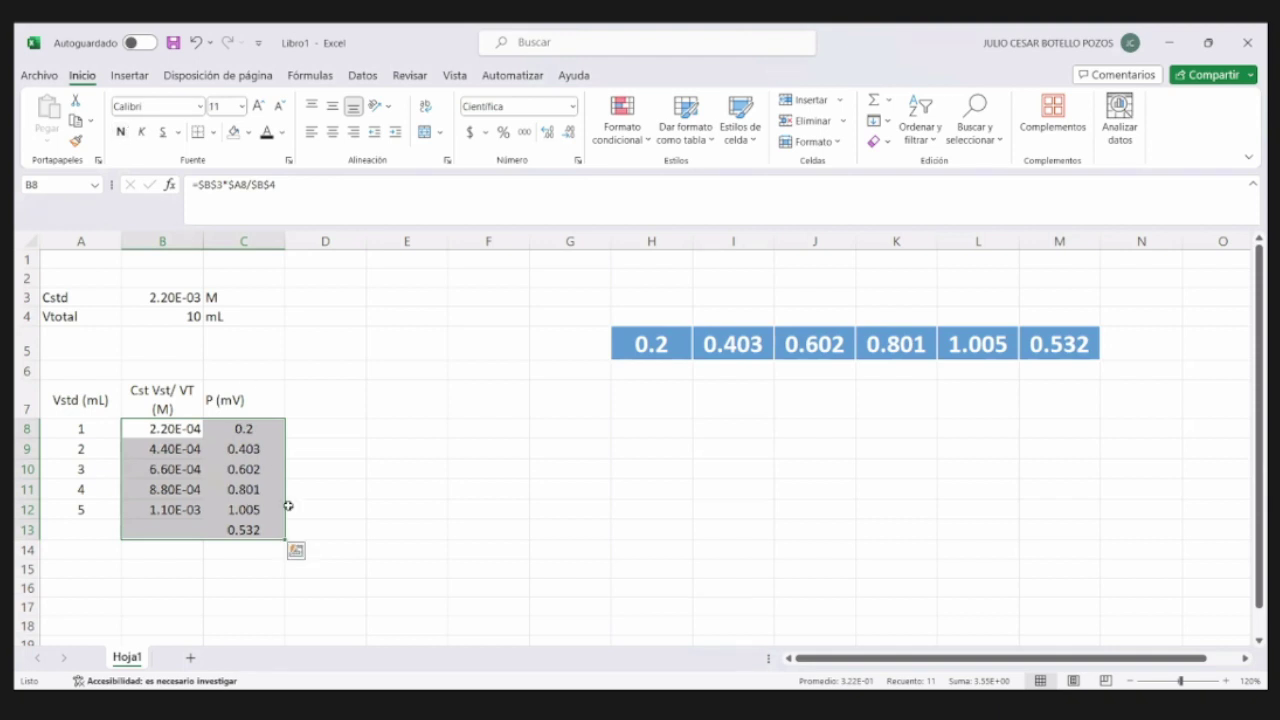
- Clear the extra reading 0.532 from C13 and delete columns H to M holding the original row
click(268, 529)
key(Delete)
drag(440, 394, 490, 398)
click(630, 245)
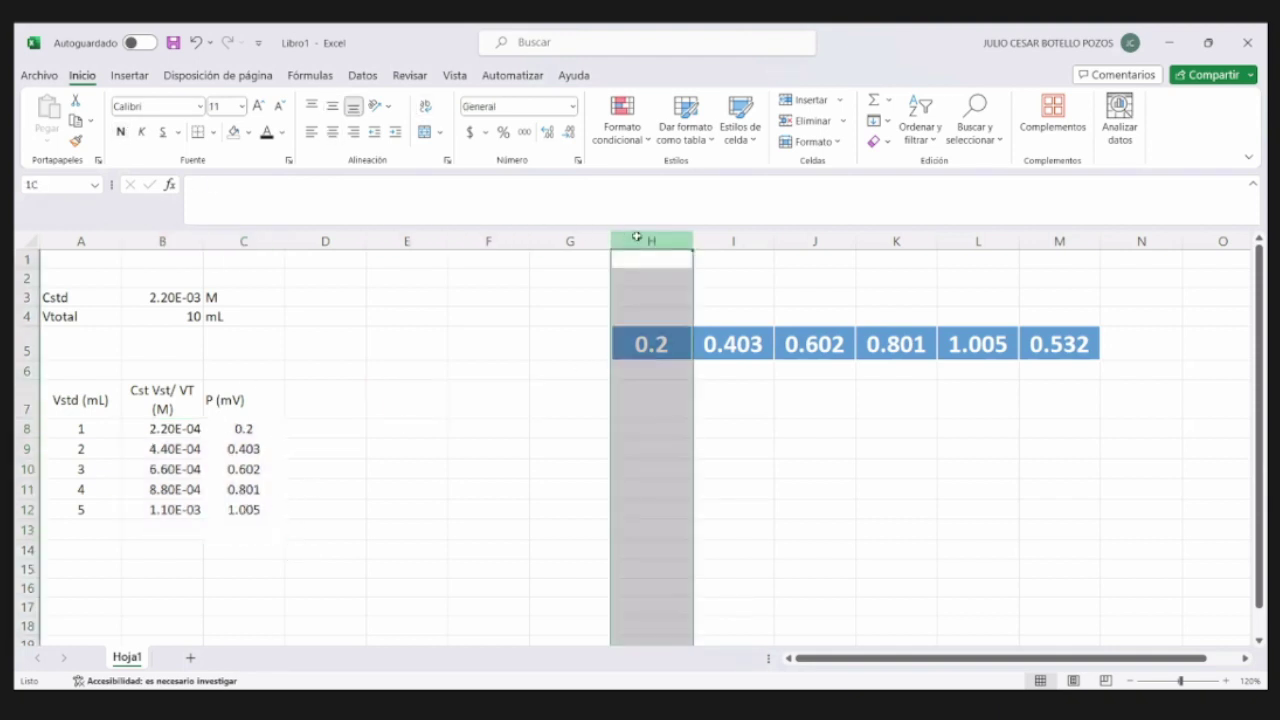
right_click(843, 311)
click(901, 492)
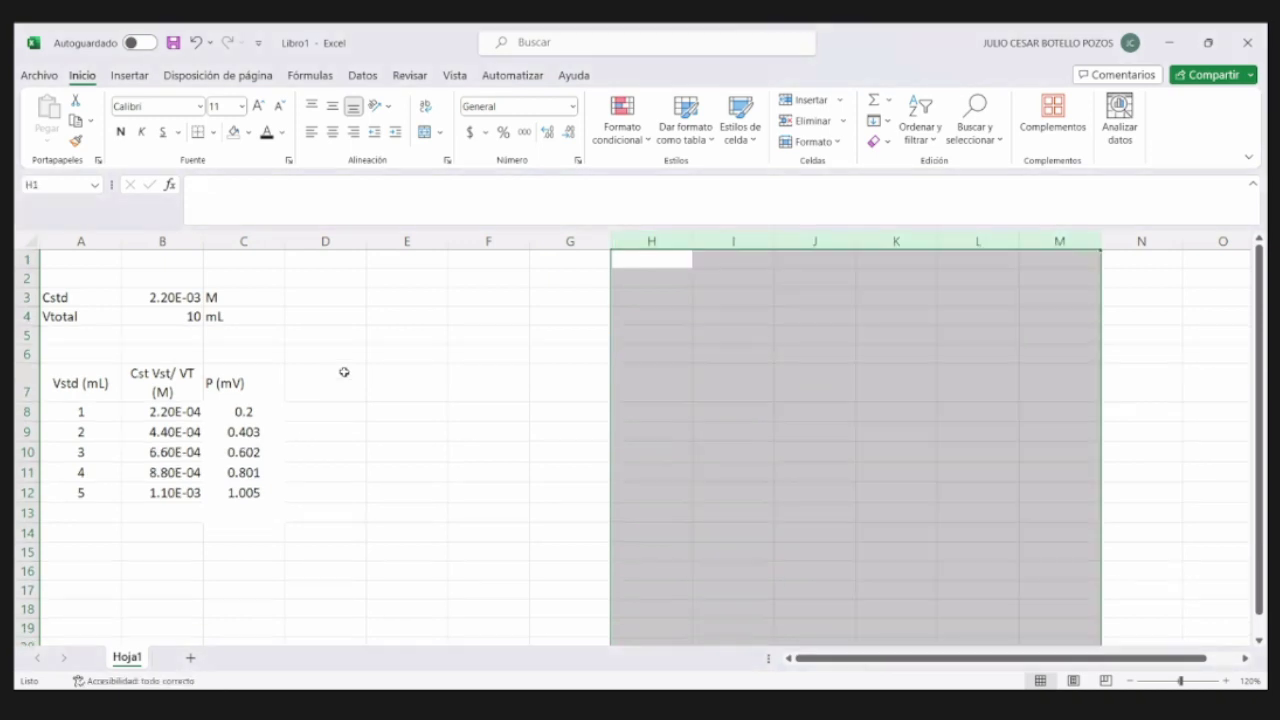
click(363, 492)
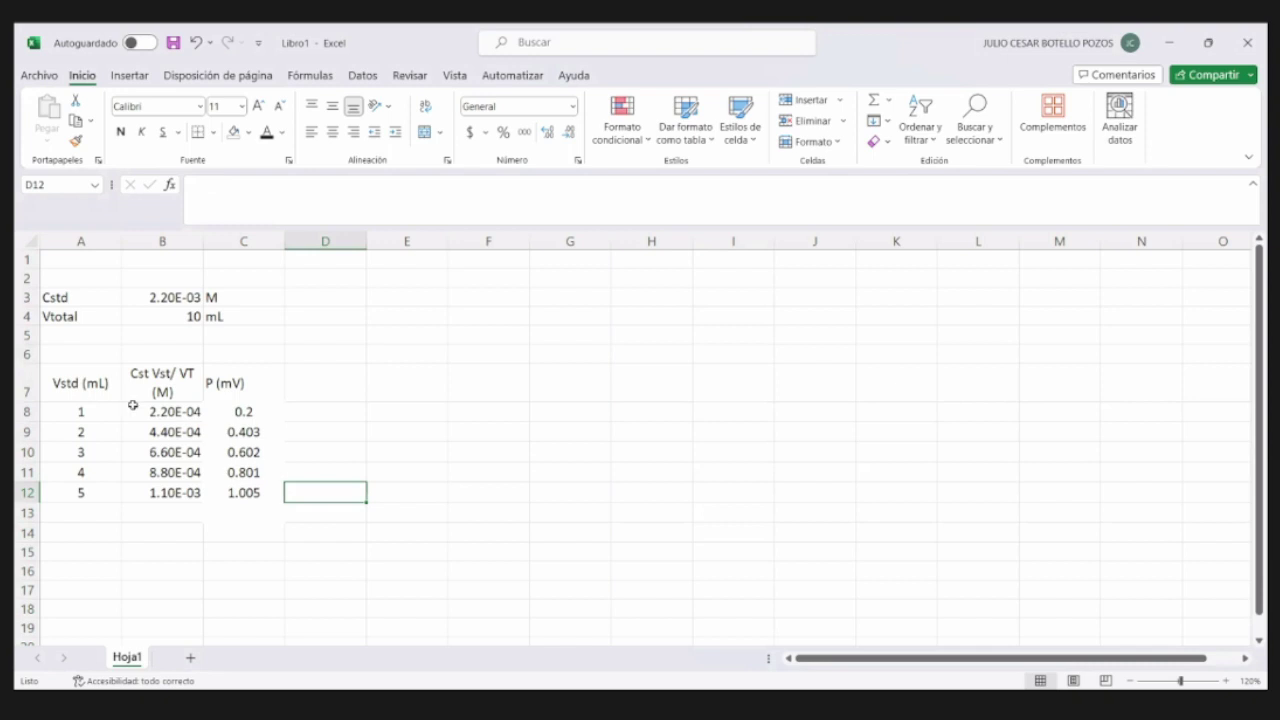
- Insert a markers-only scatter chart from the concentrations and readings in B8:C12
drag(166, 411, 241, 507)
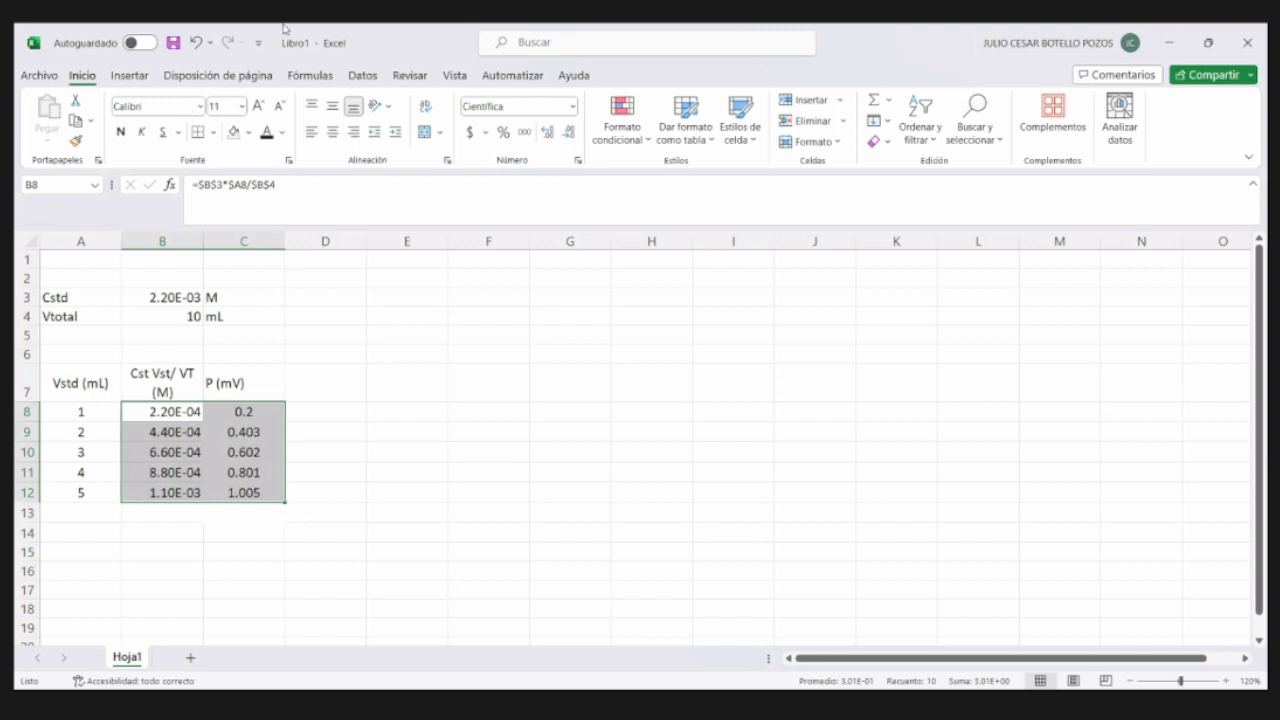
key(alt+b)
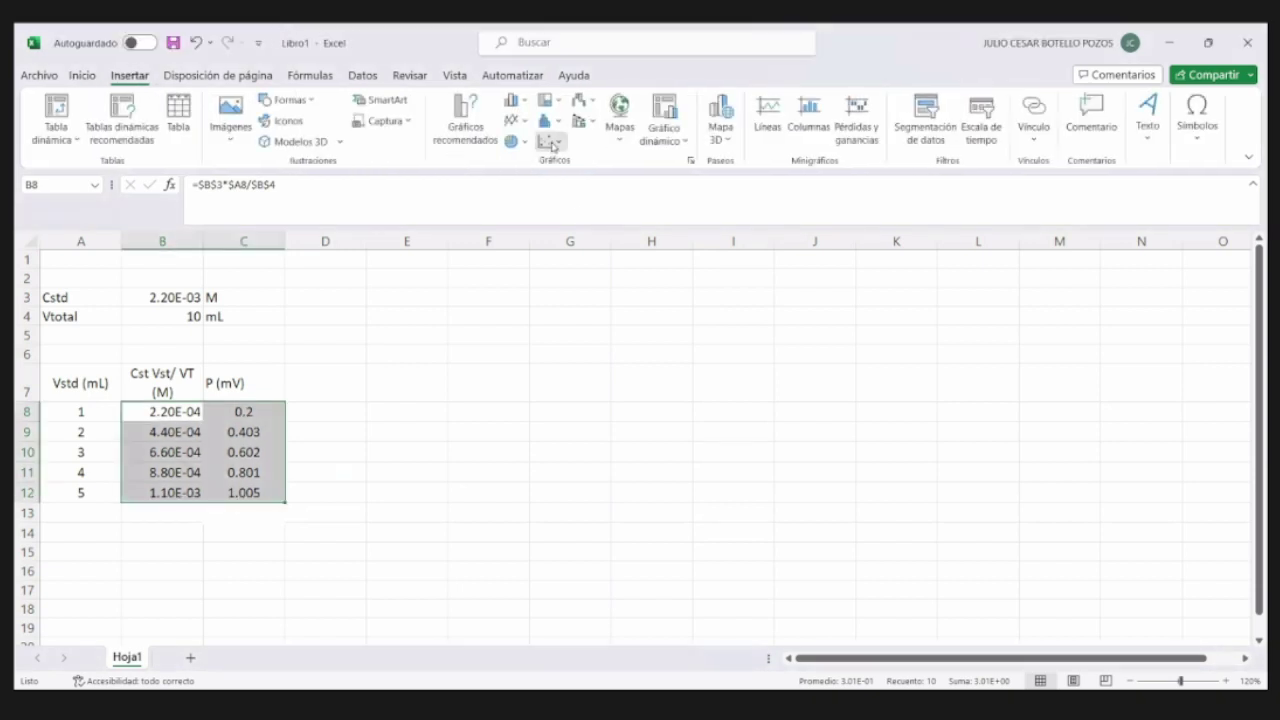
click(552, 144)
click(558, 201)
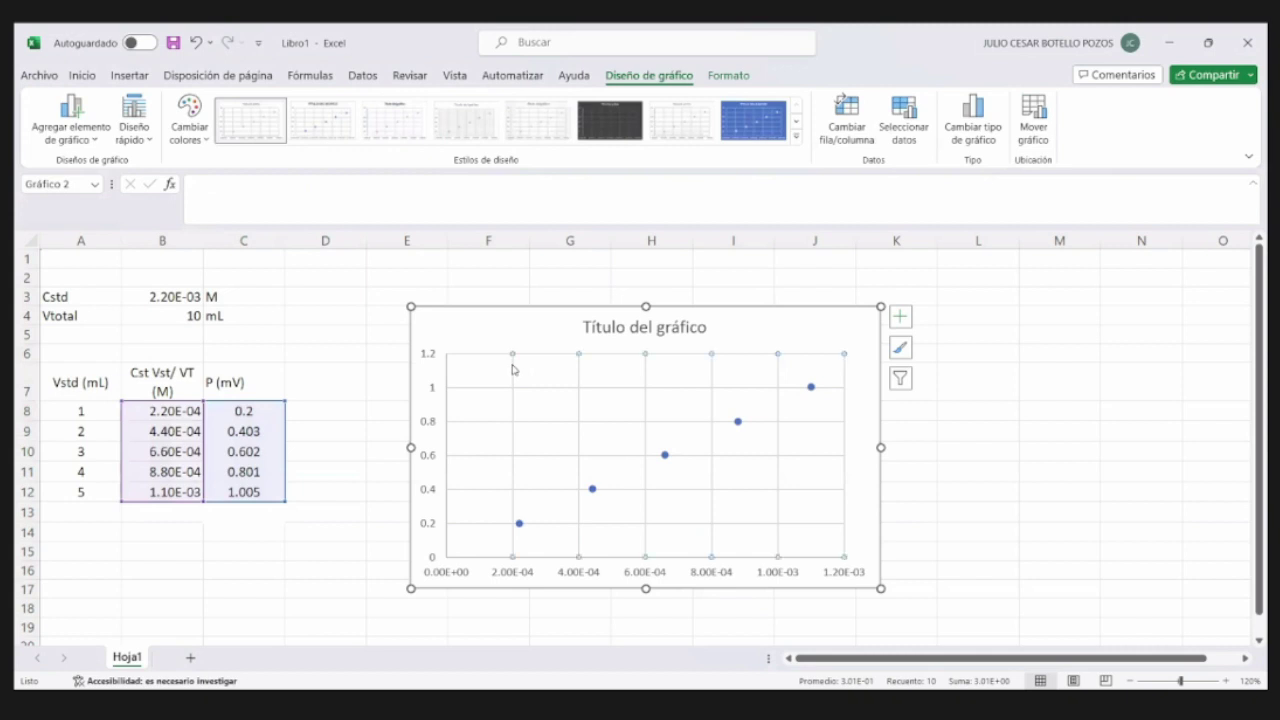
- Delete the scatter chart's gridlines and title, and move the chart up closer to the table
key(Delete)
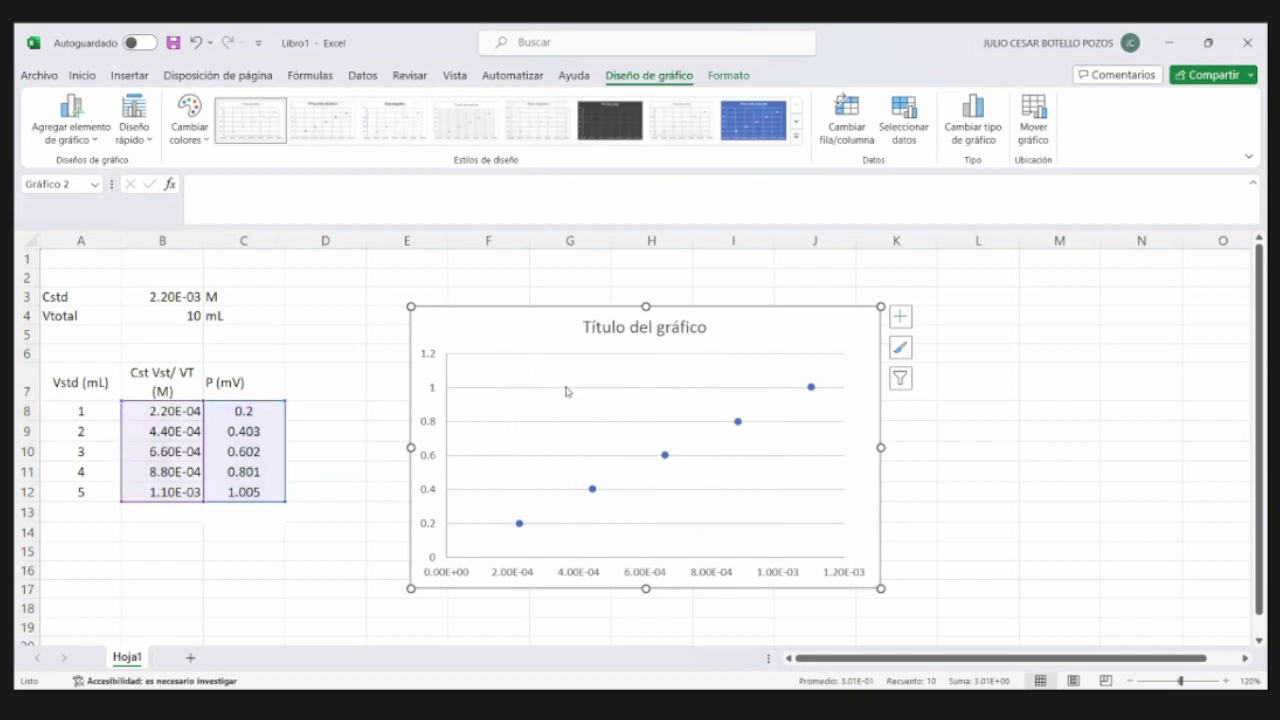
click(566, 388)
key(Delete)
click(631, 329)
key(Delete)
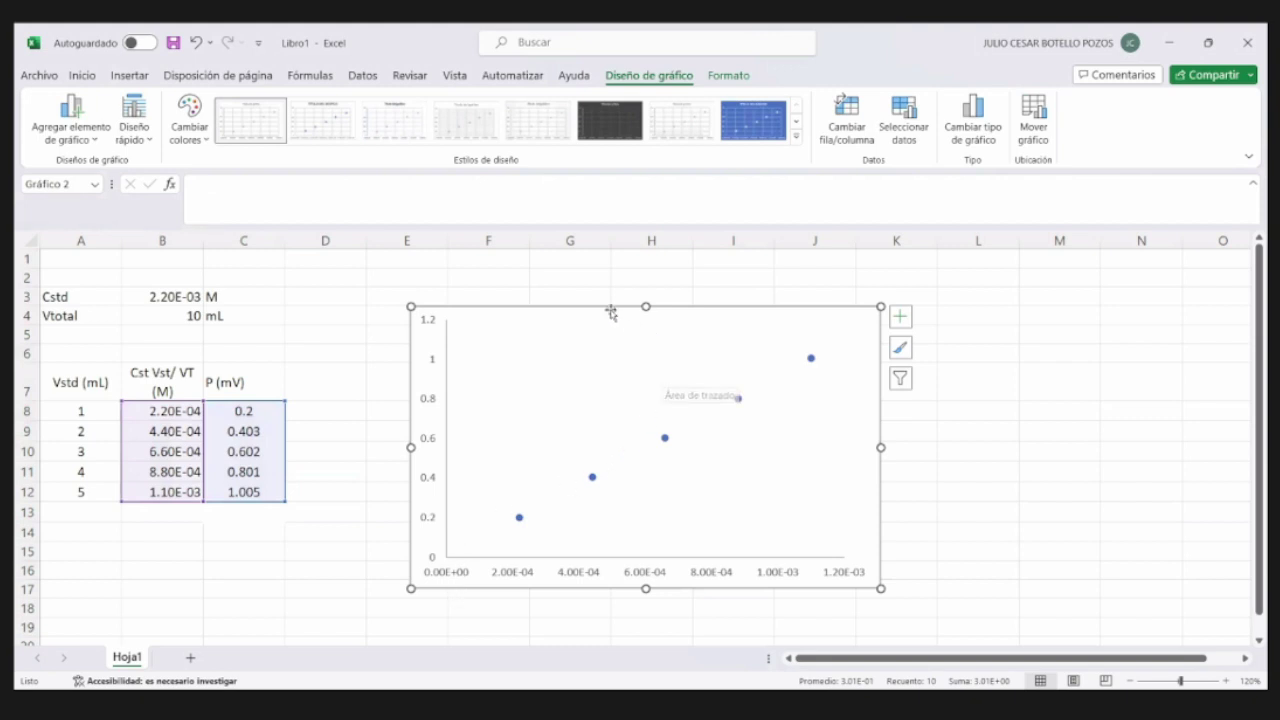
drag(611, 313, 563, 265)
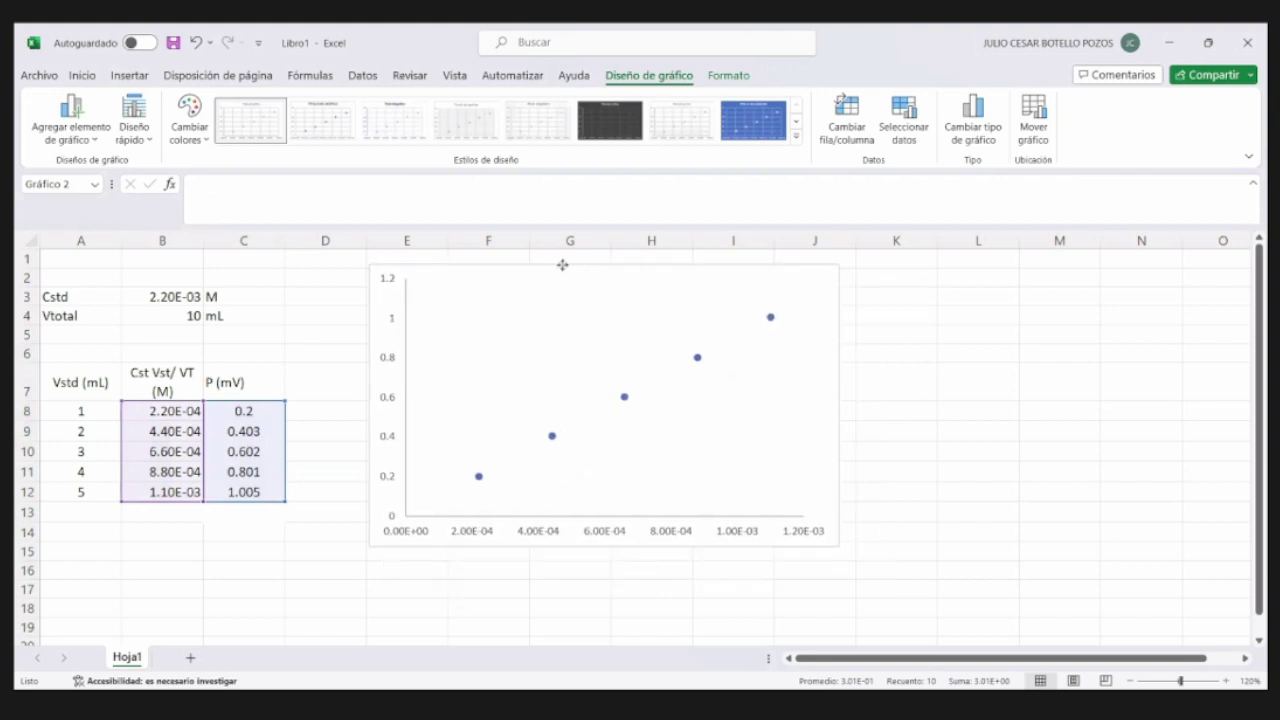
click(551, 437)
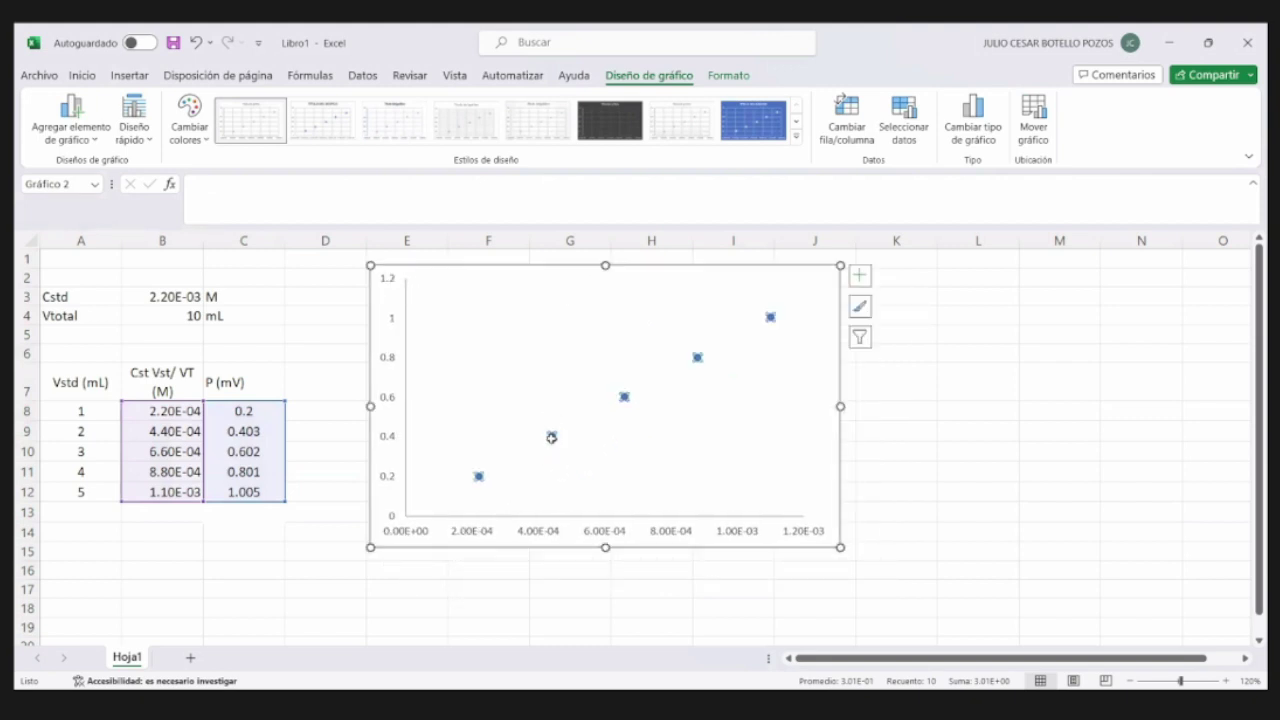
right_click(551, 437)
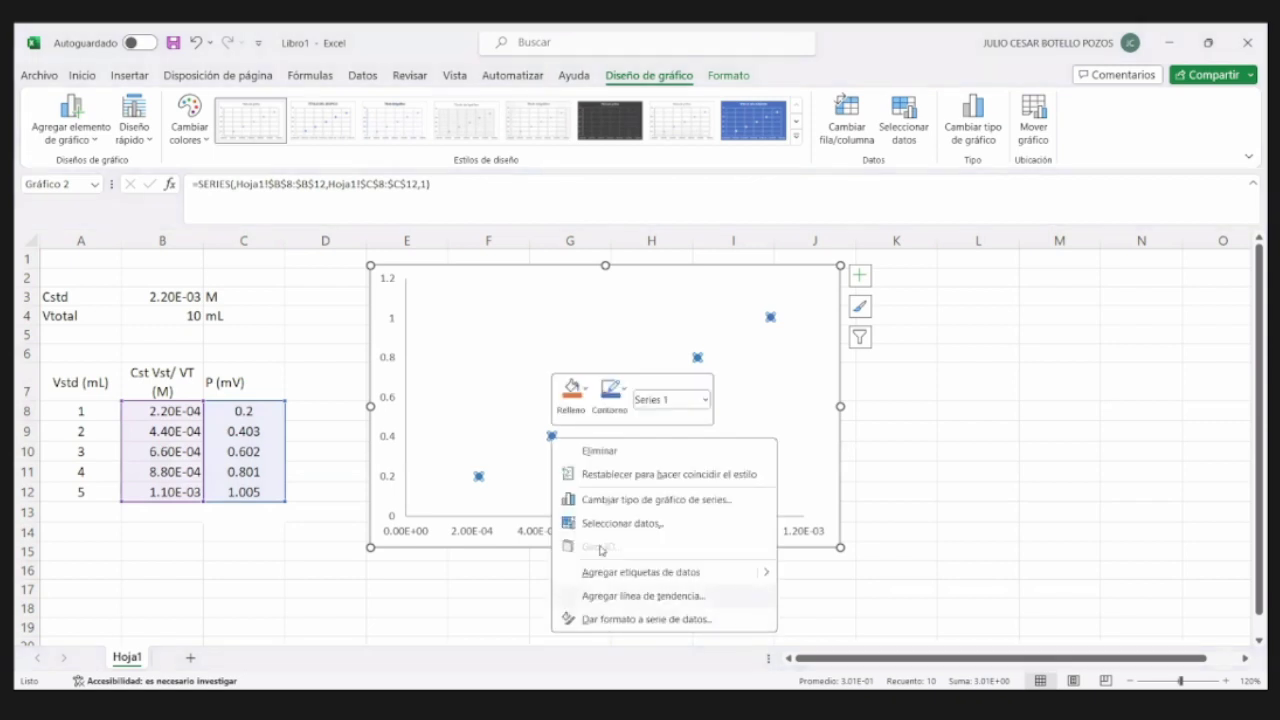
click(770, 318)
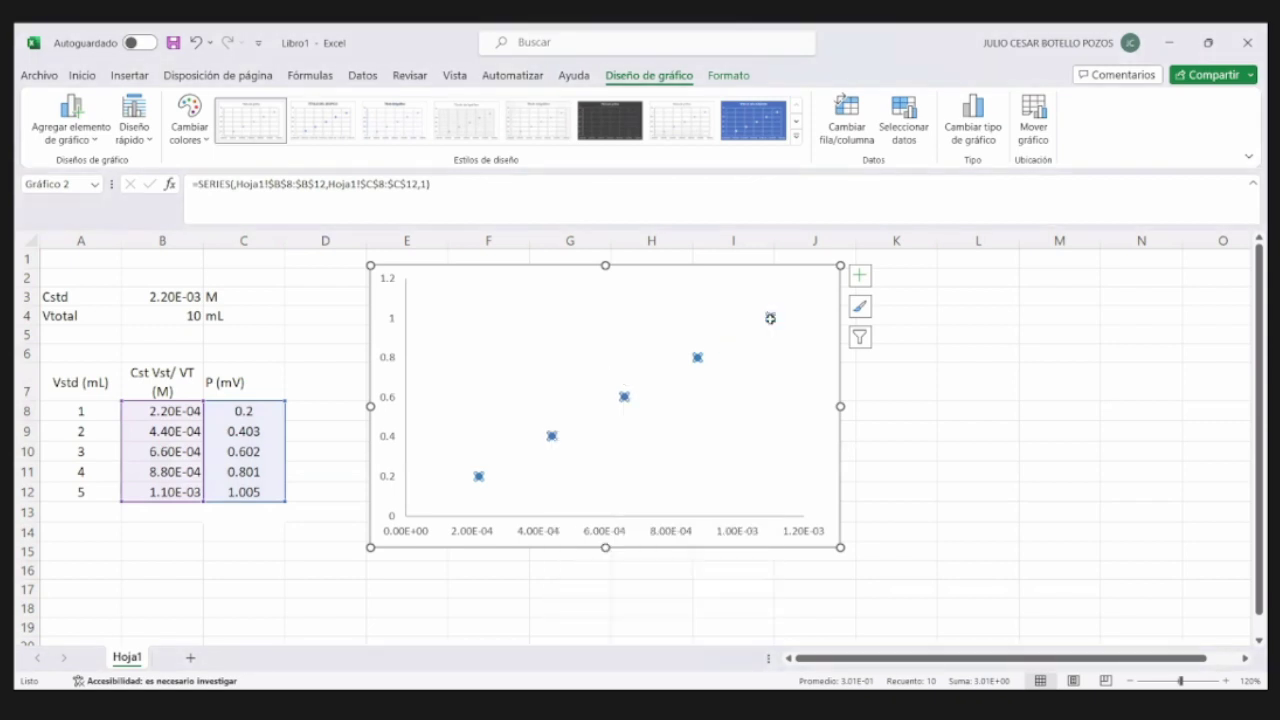
click(698, 360)
right_click(697, 358)
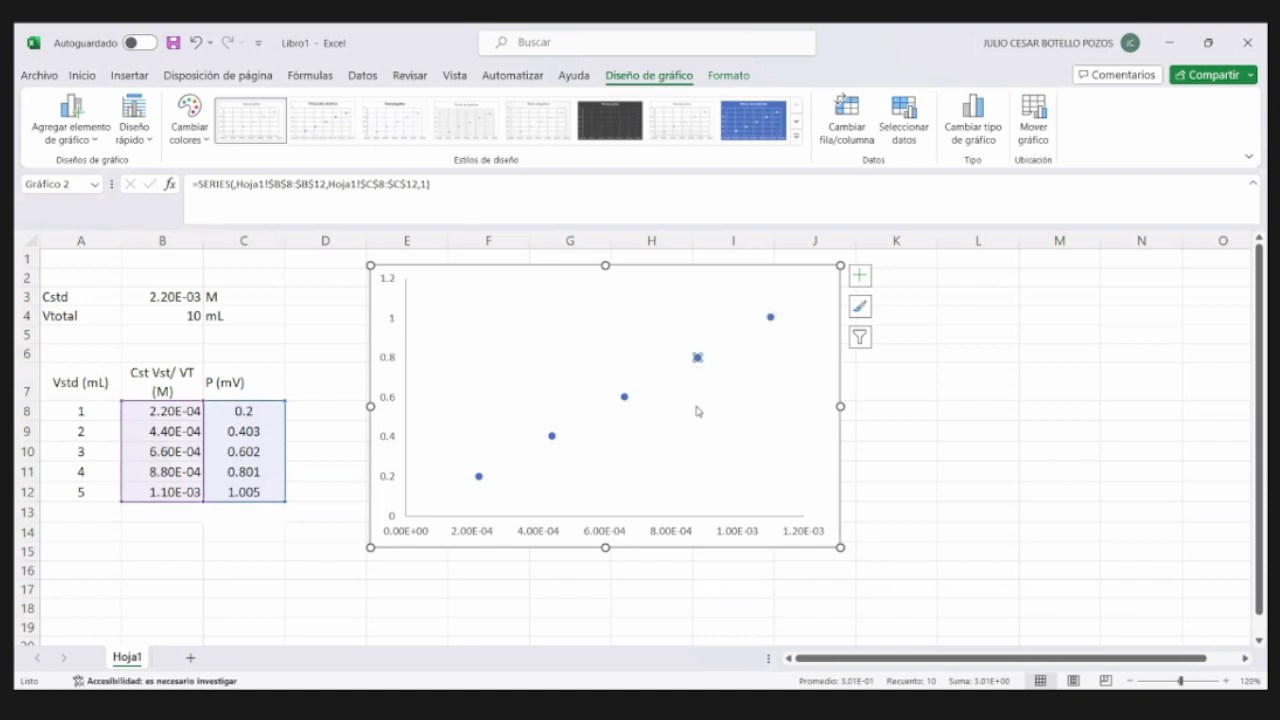
click(627, 401)
click(624, 398)
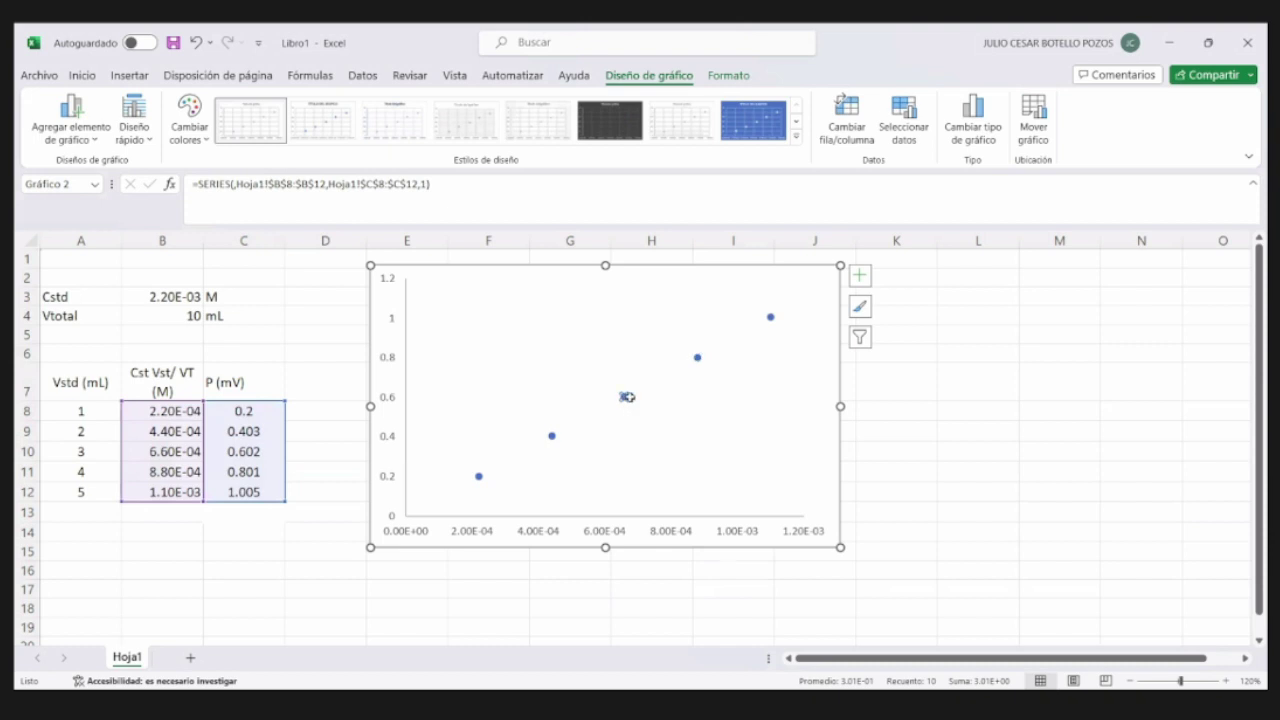
click(906, 372)
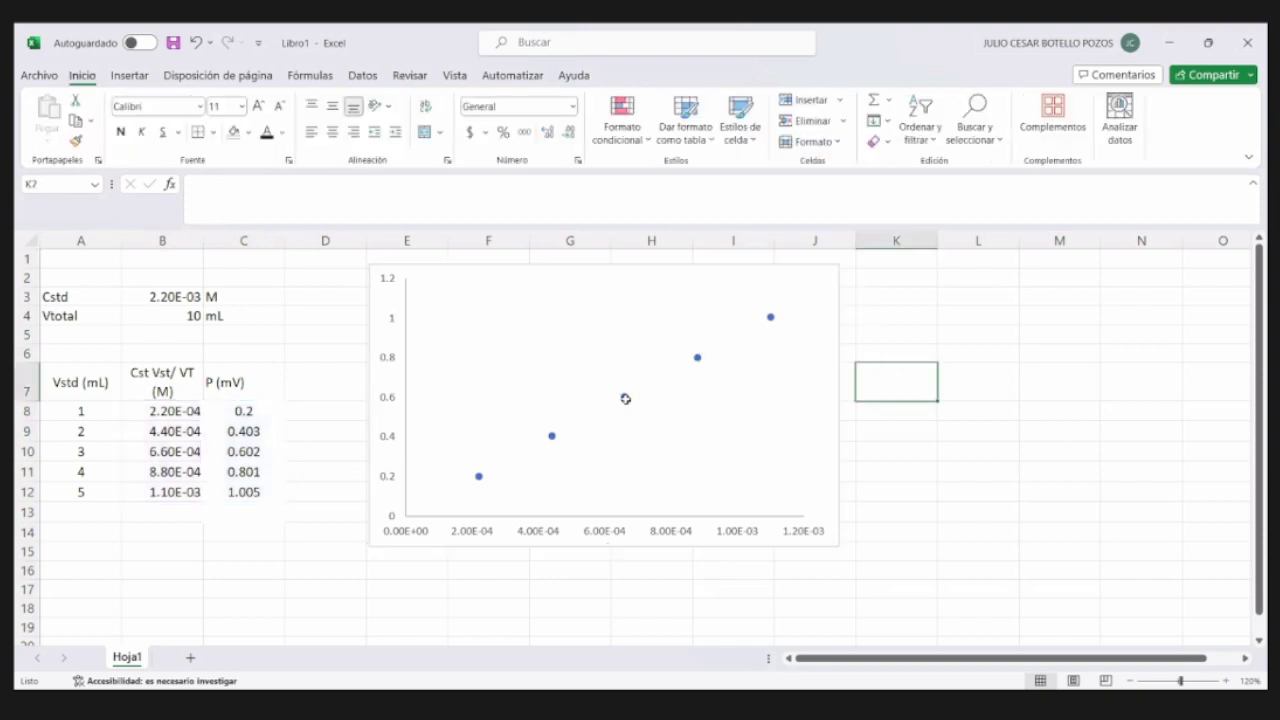
- Add a linear trendline to the chart's data series and display its equation and R-squared value on the chart
click(625, 399)
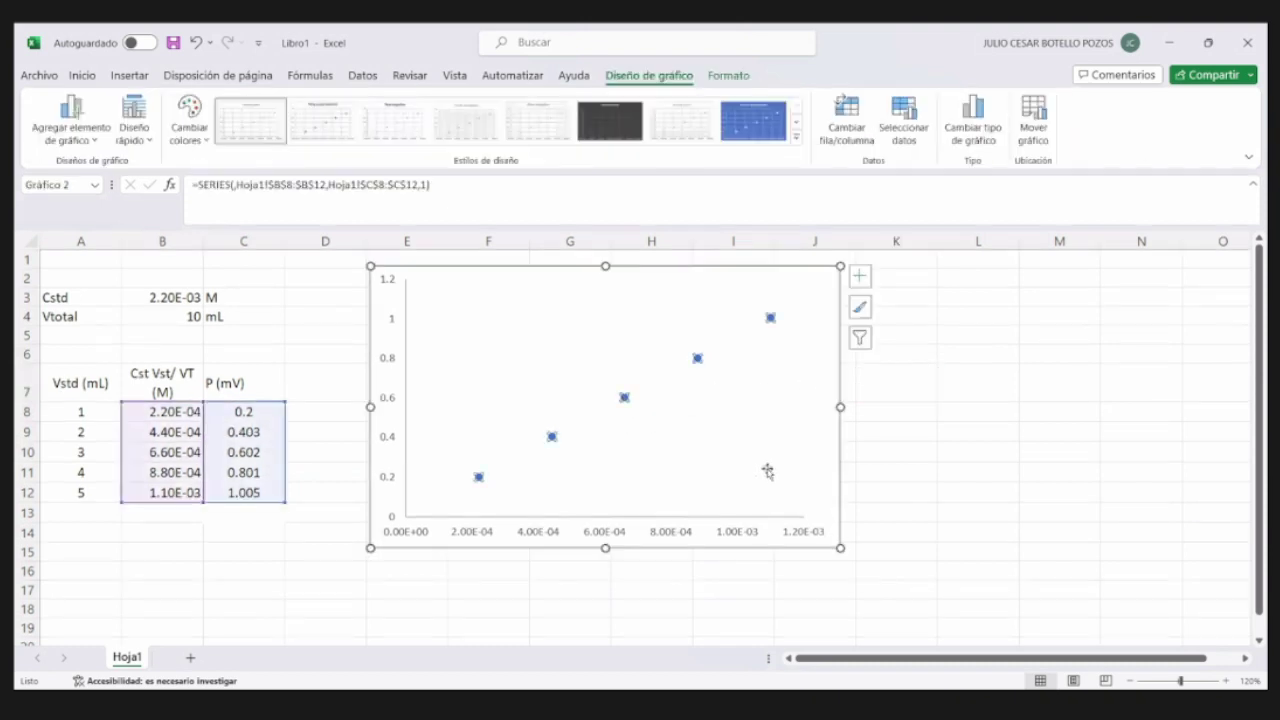
right_click(624, 399)
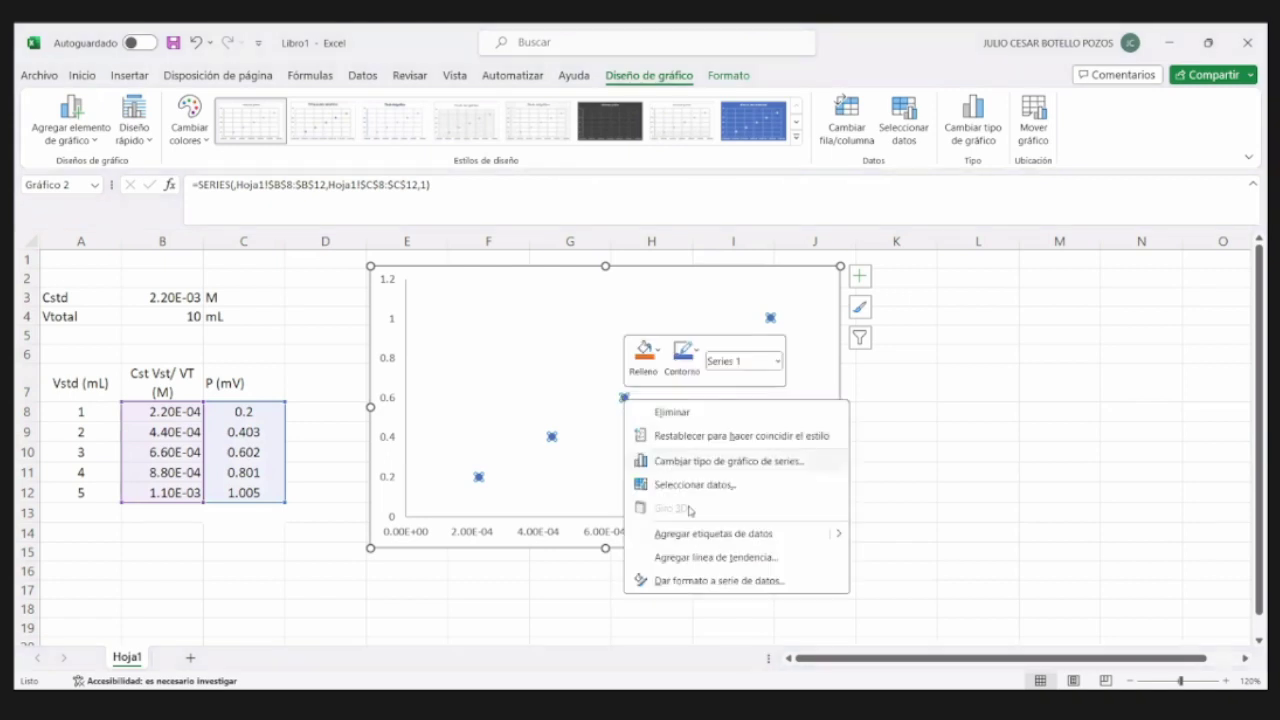
click(695, 558)
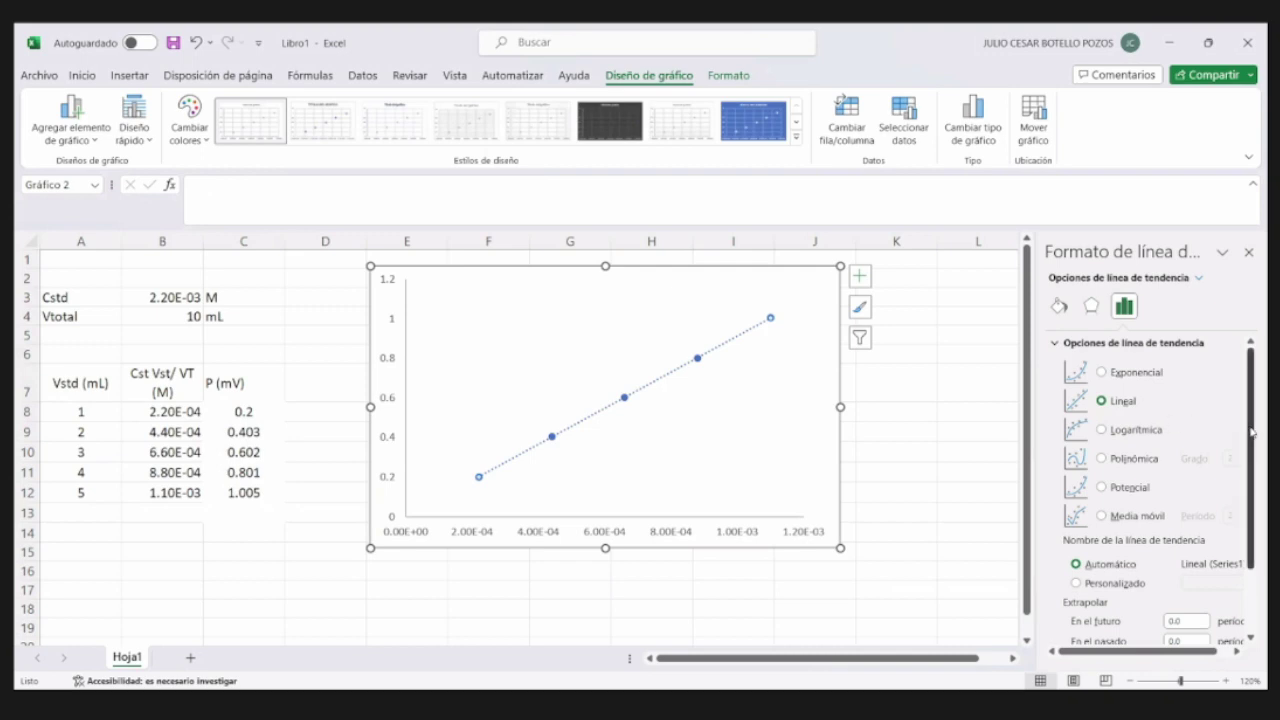
scroll(1160, 480, down, 2)
click(1095, 598)
click(1086, 632)
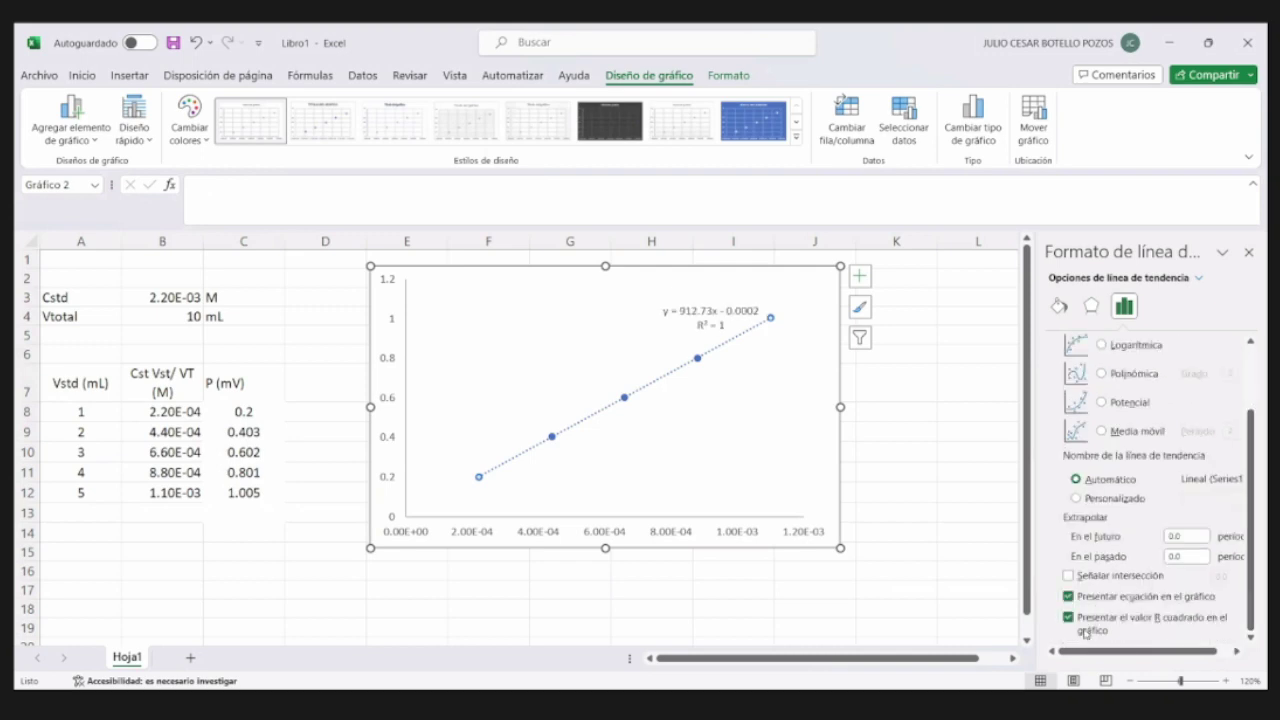
- Move the trendline equation label into the empty upper-left area of the plot and close its formatting options
click(692, 310)
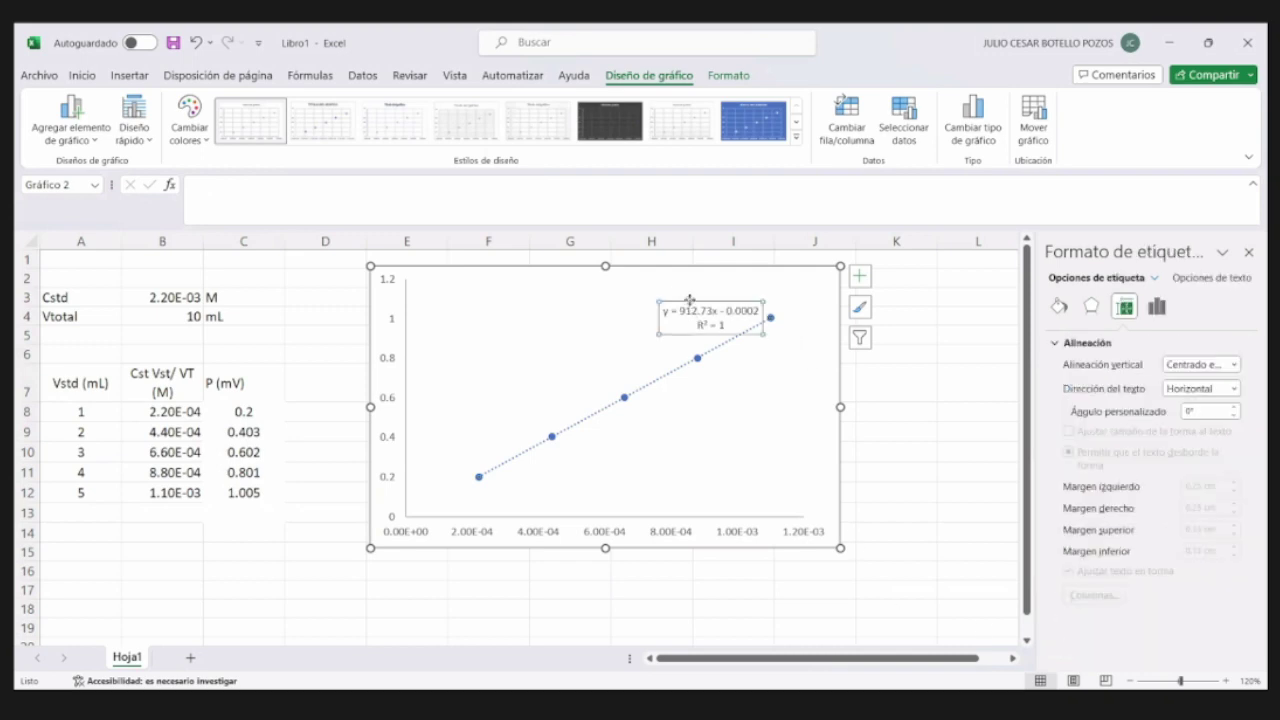
drag(692, 305, 481, 292)
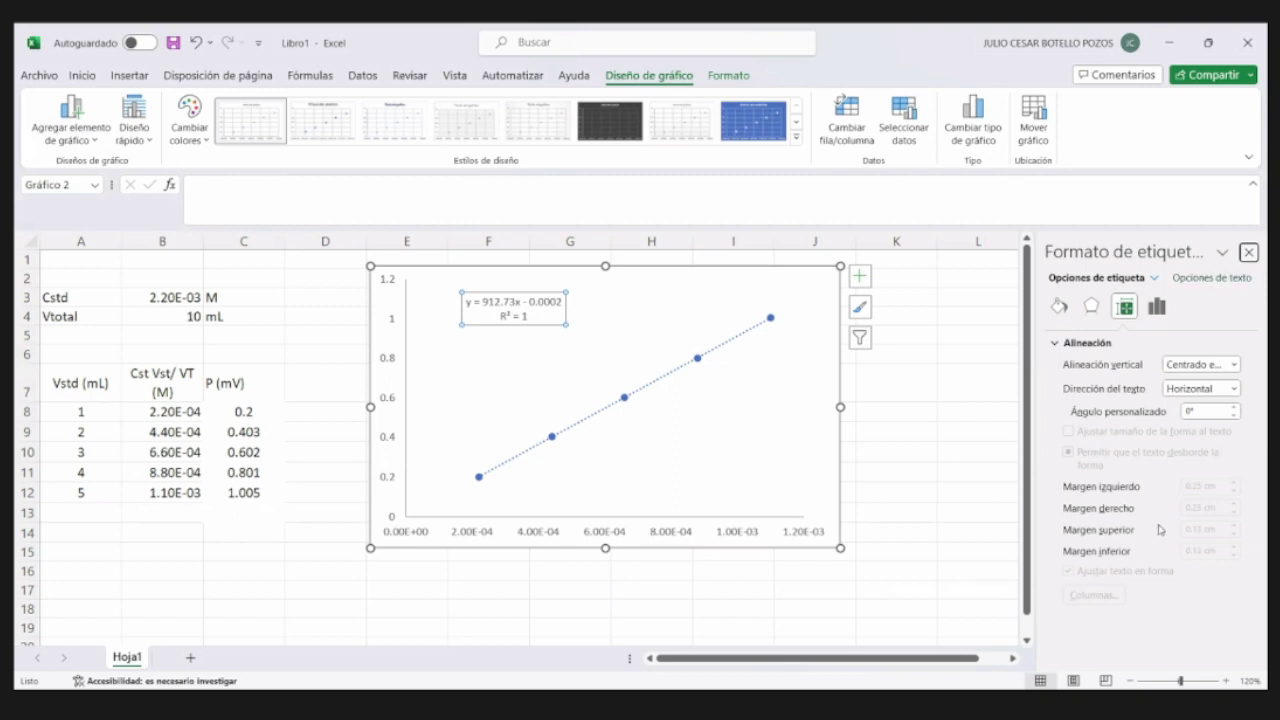
click(1157, 308)
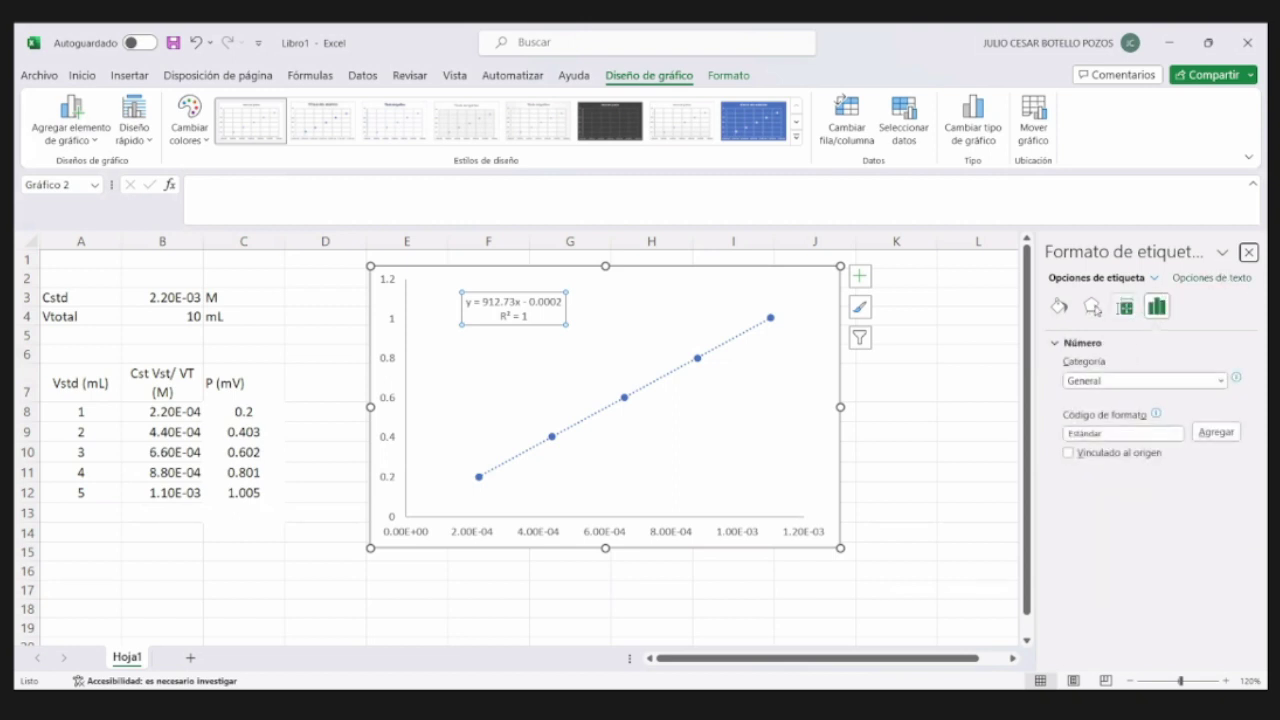
click(1125, 307)
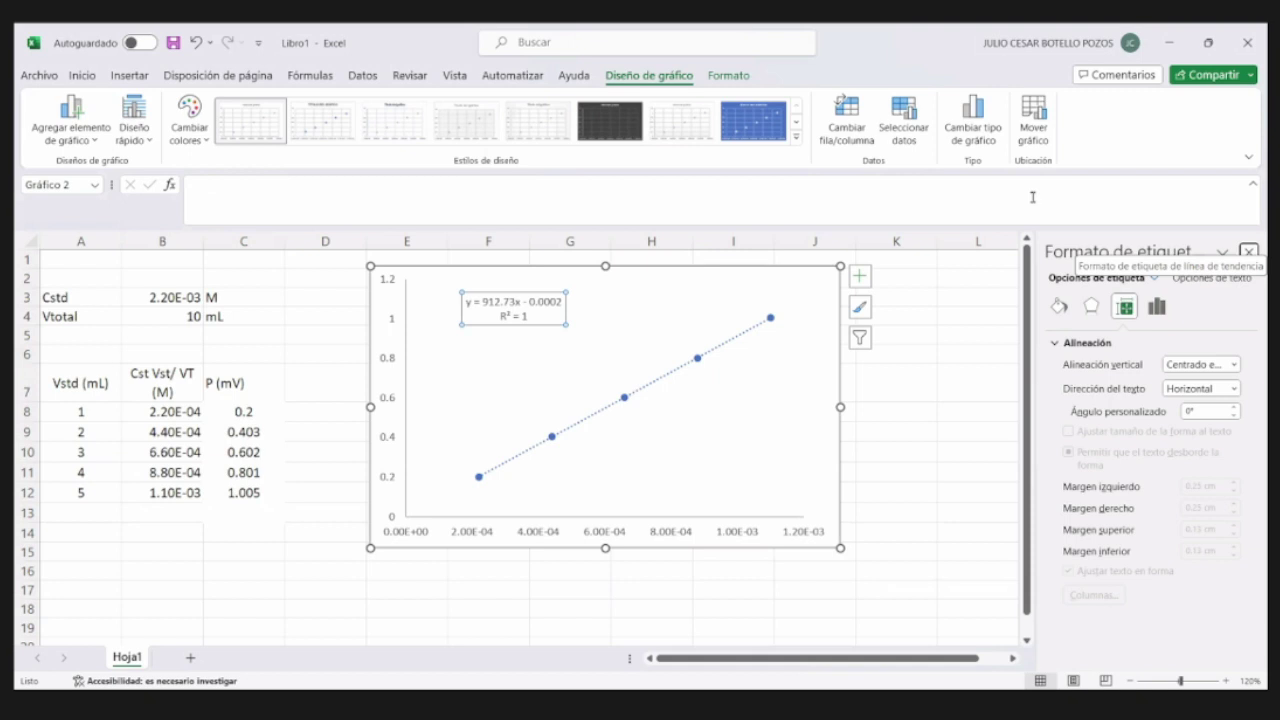
click(1249, 253)
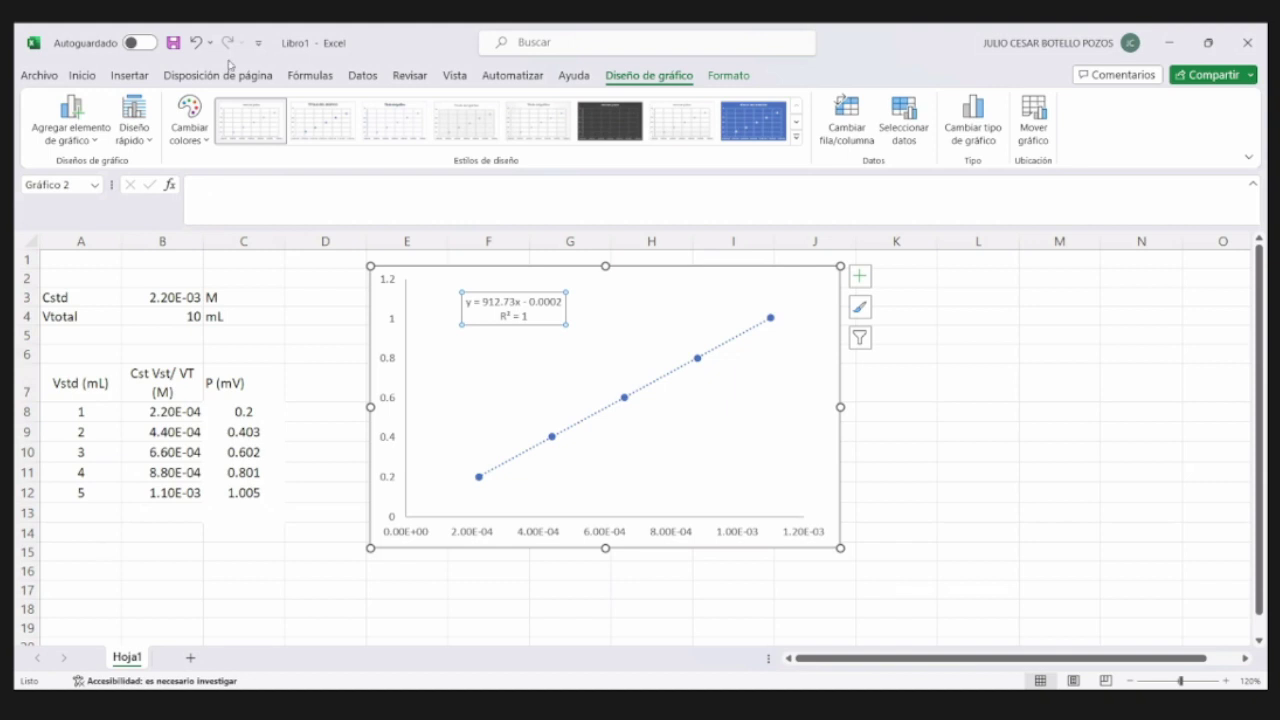
- Reduce the scatter chart's height from its lower edge so that it ends at about row 12
click(81, 74)
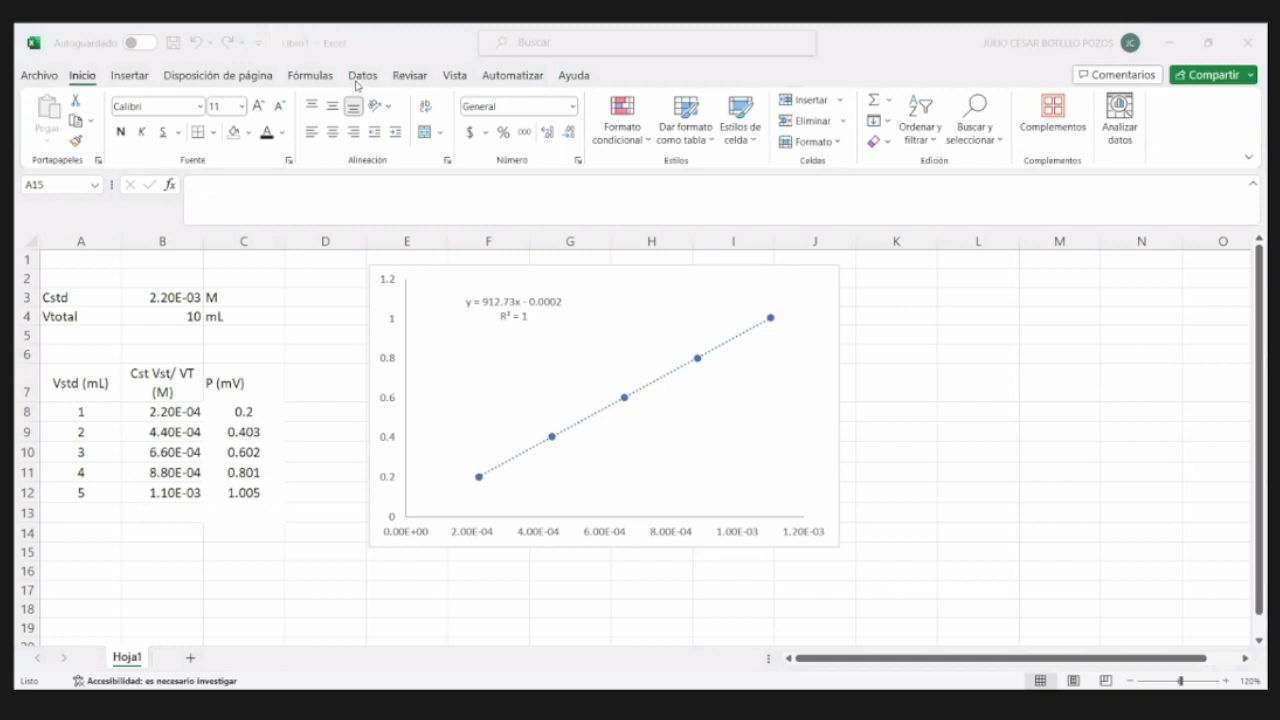
click(361, 76)
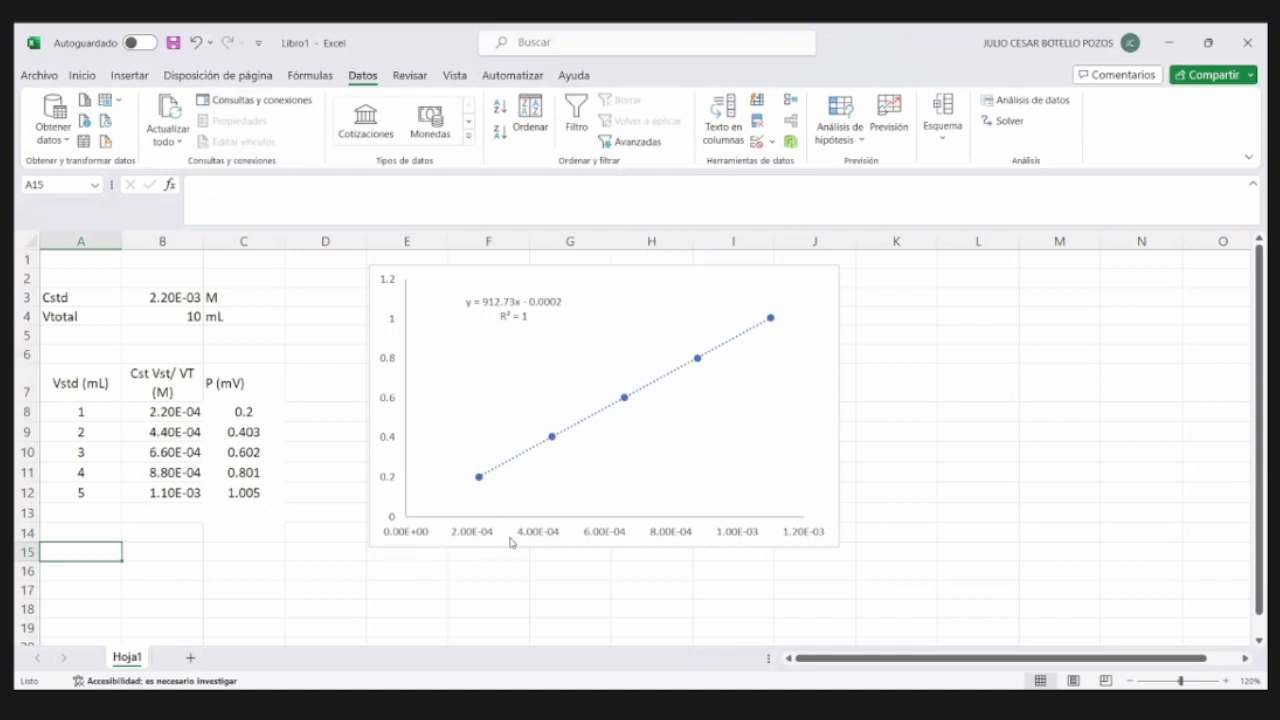
click(604, 530)
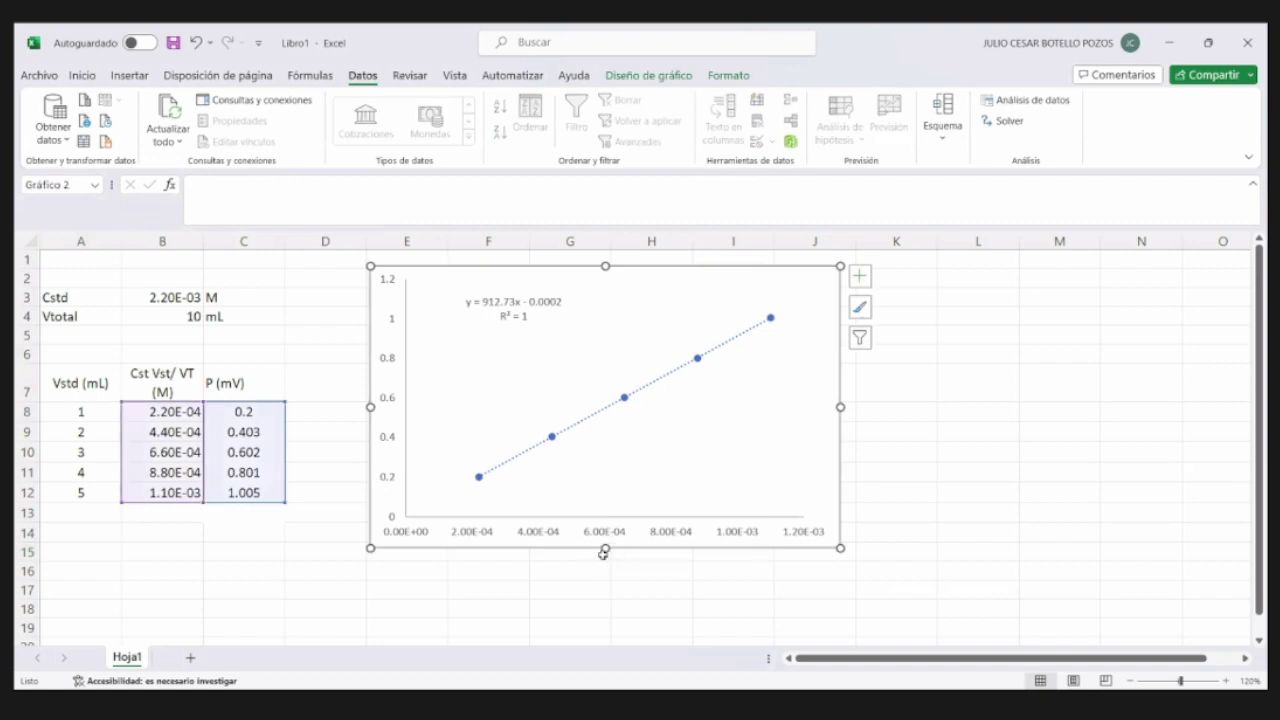
drag(601, 554, 605, 504)
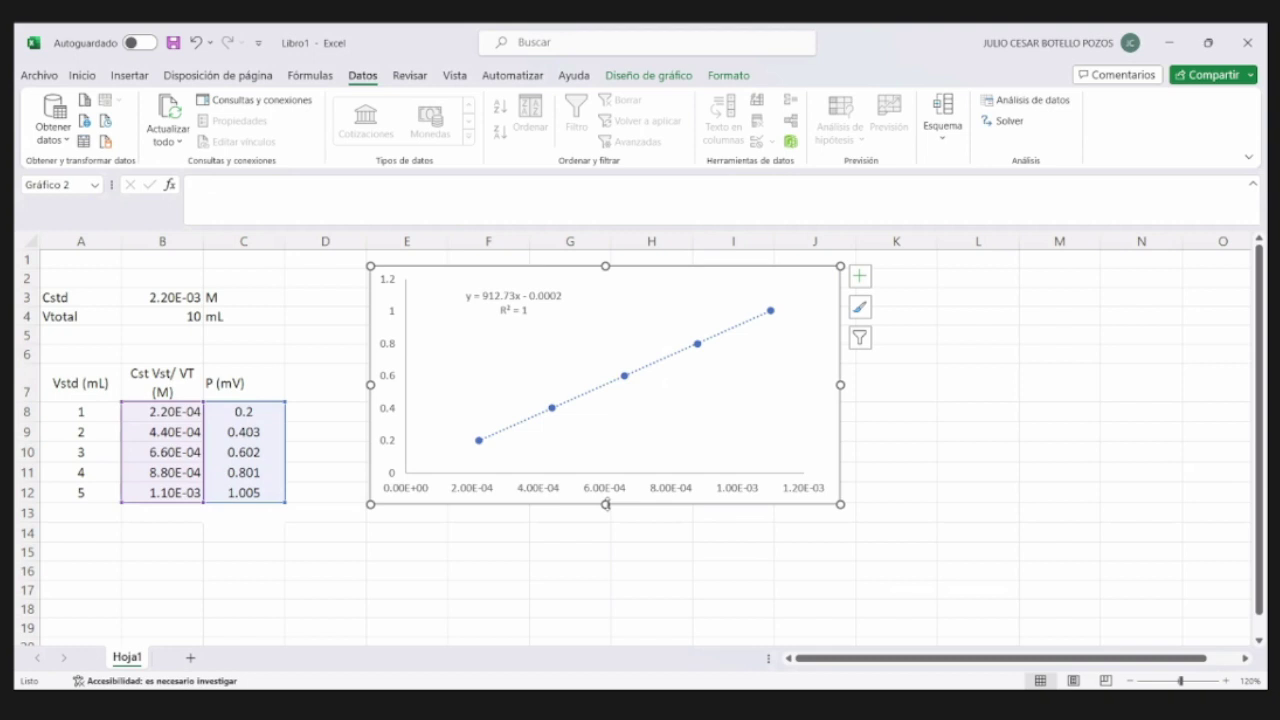
- Check in the Excel add-ins manager whether the analysis tools (Herramientas para análisis) and Solver are enabled, without changing anything
click(40, 76)
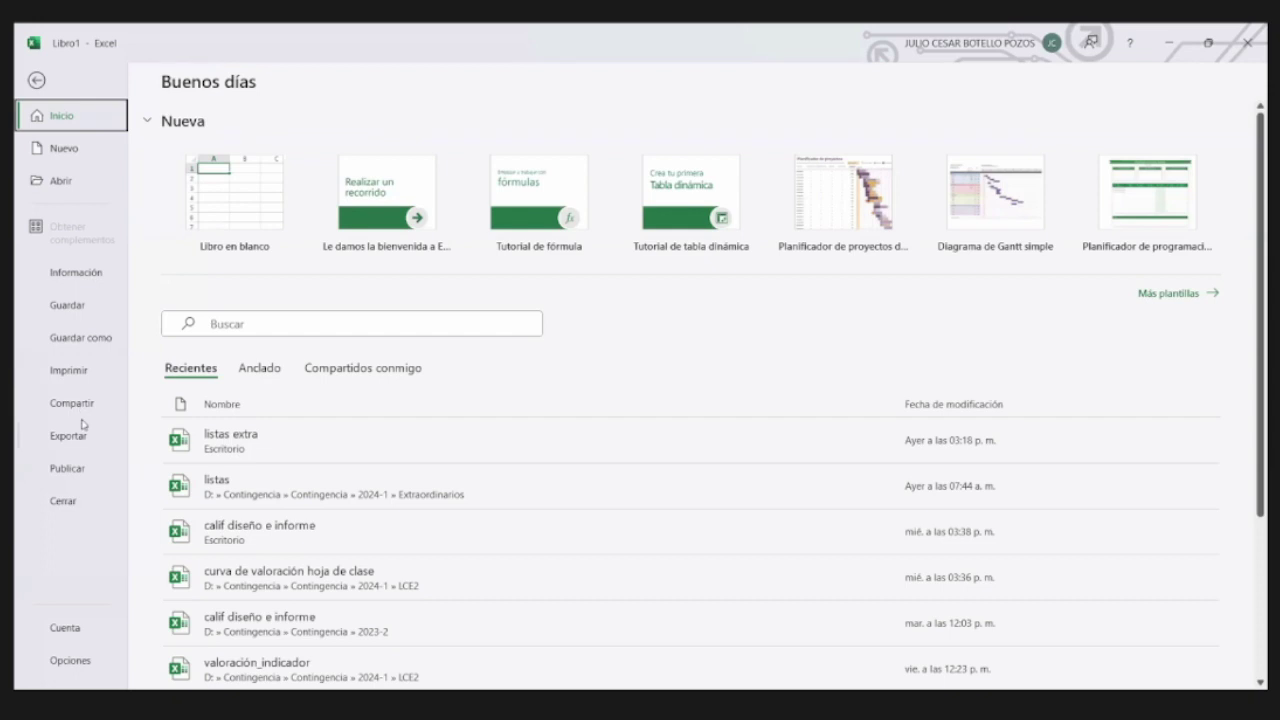
click(66, 662)
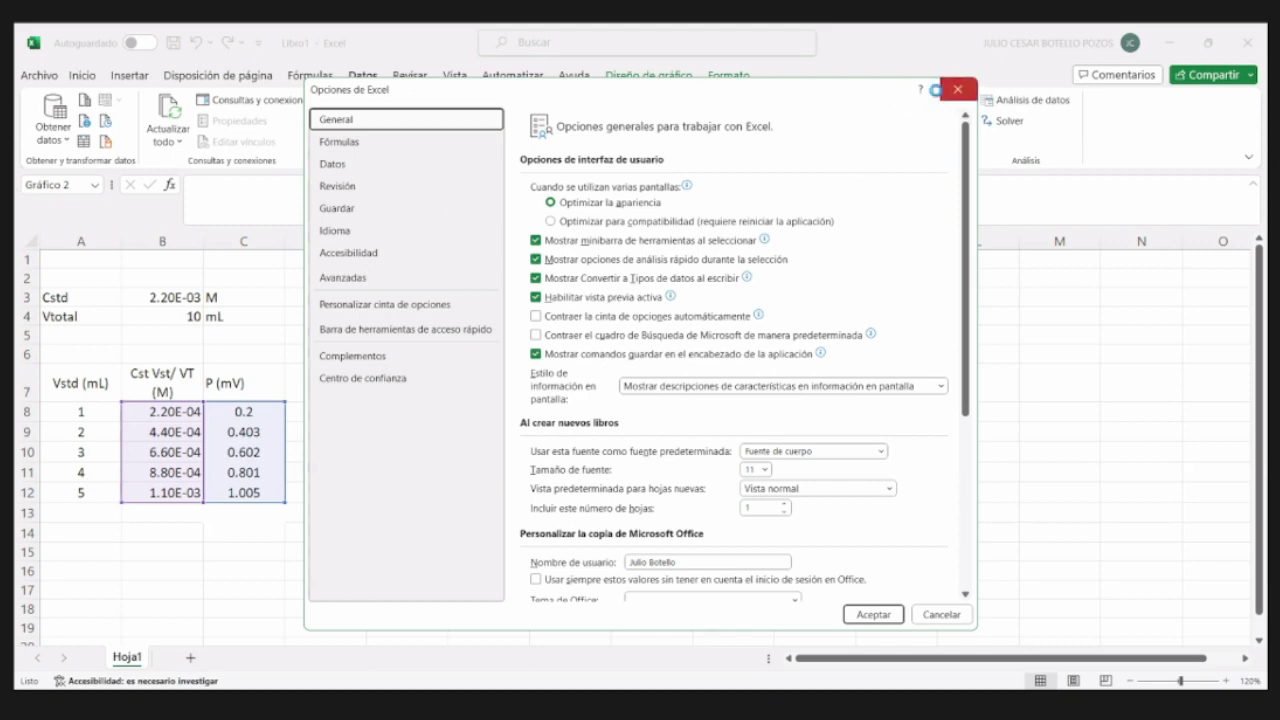
click(952, 89)
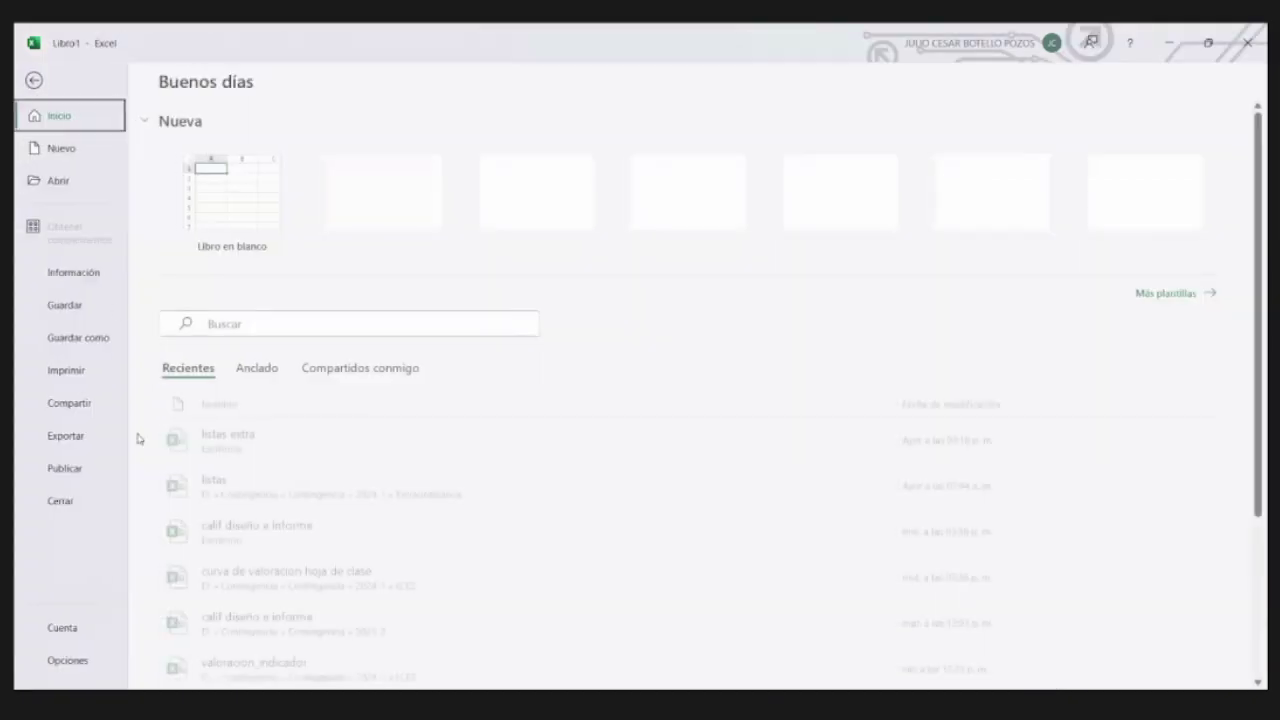
click(74, 662)
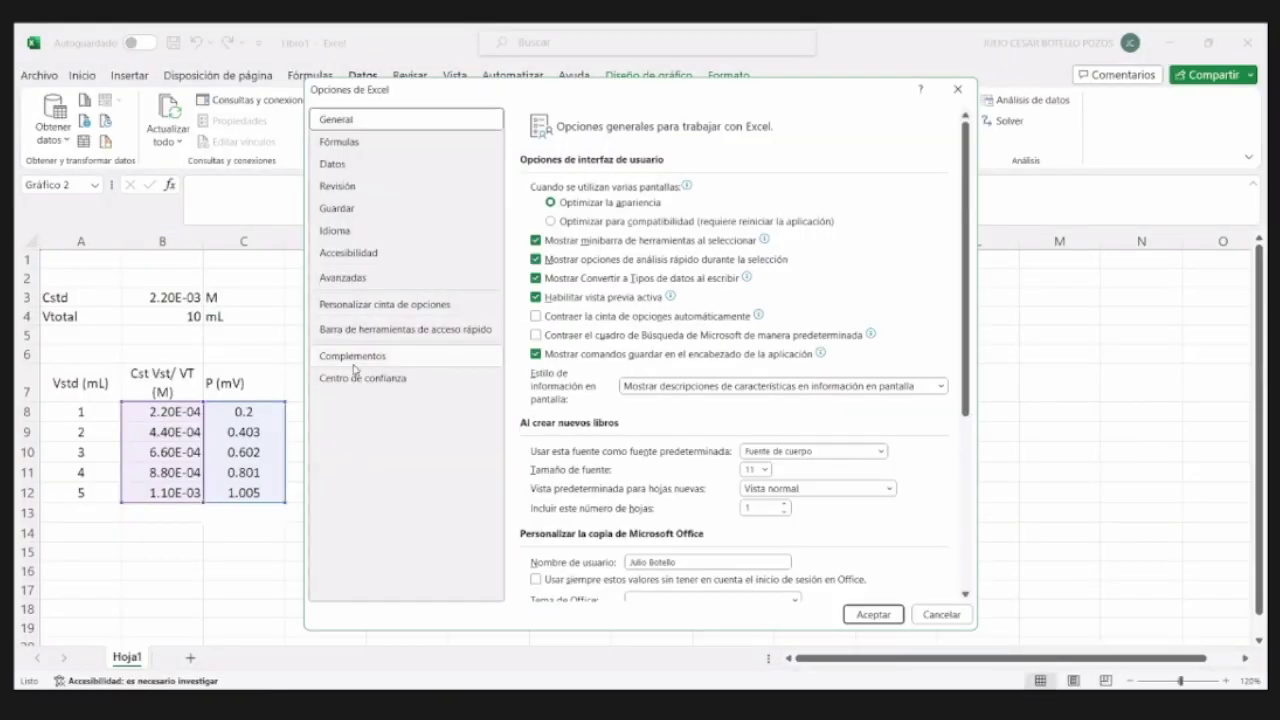
click(353, 360)
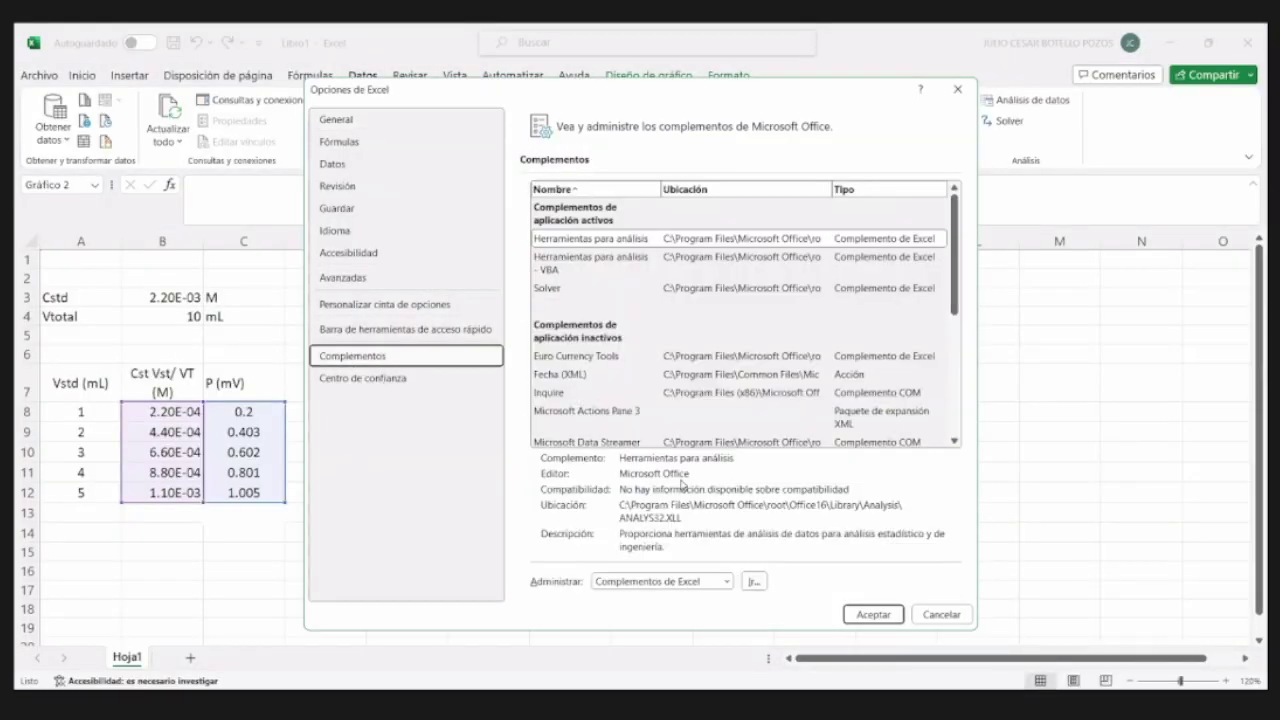
click(757, 584)
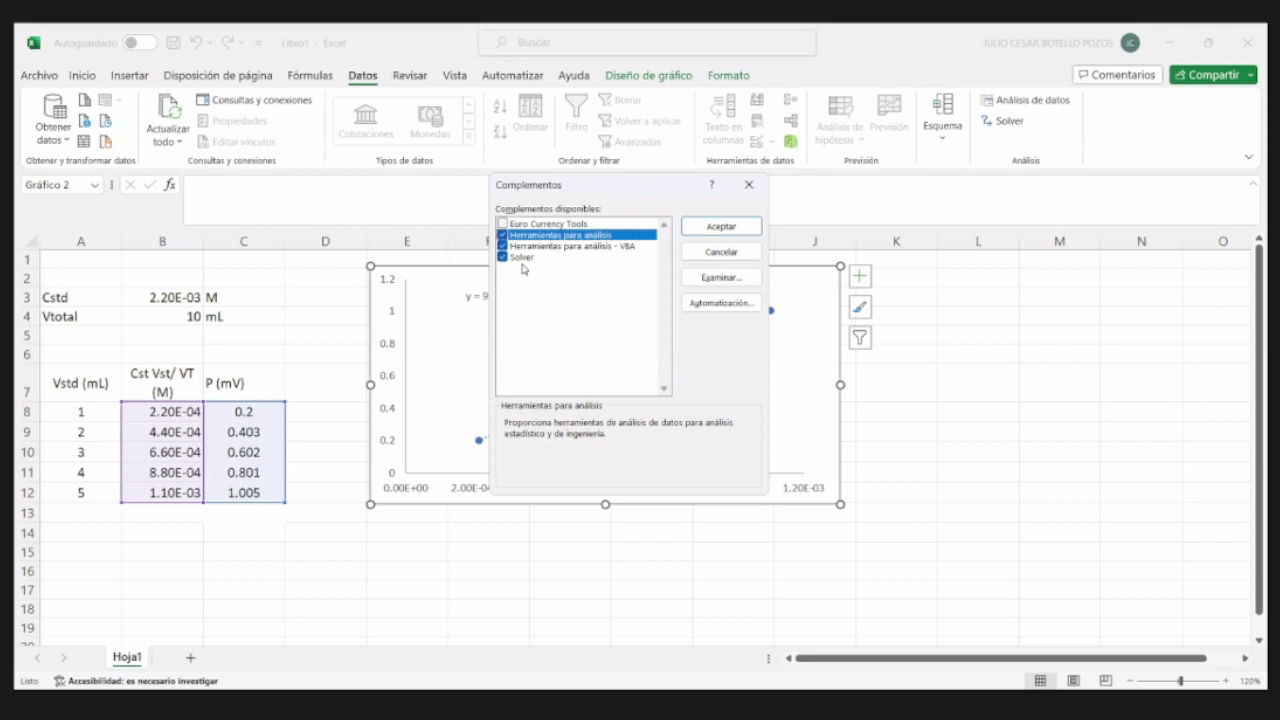
click(749, 187)
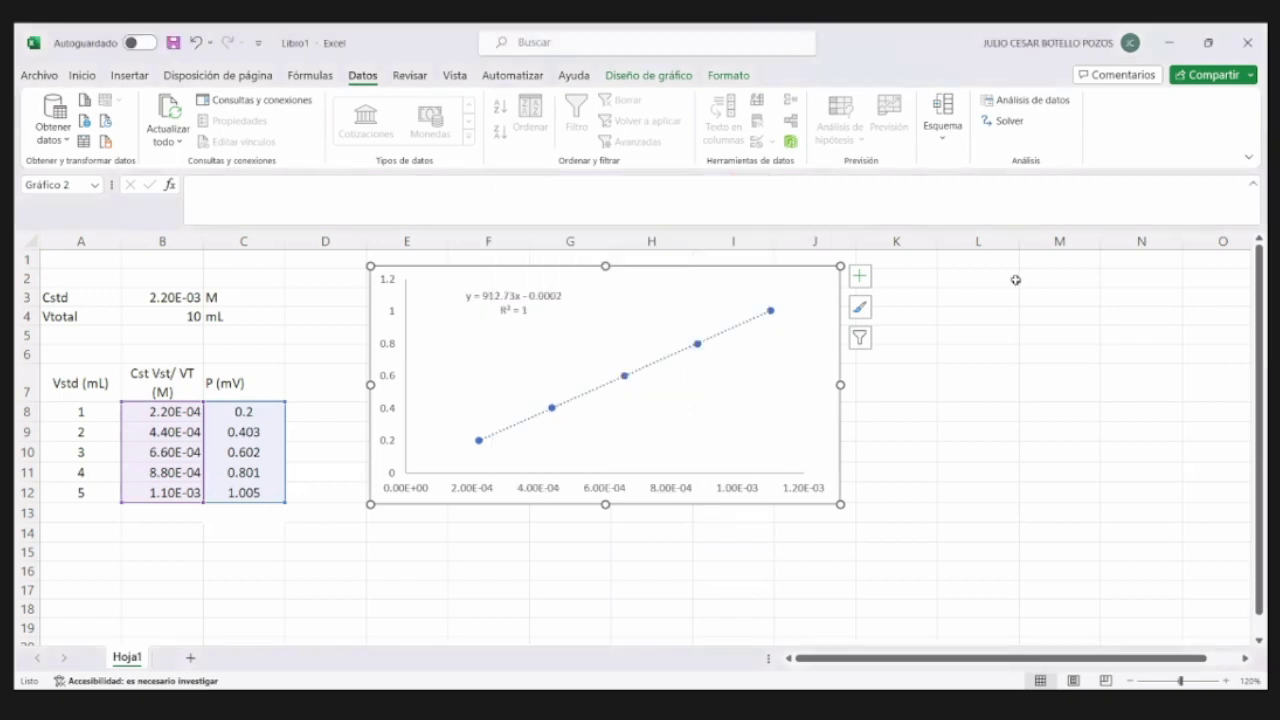
- Start a Regresión data analysis with C8:C12 as the Y input range and B8:B12 as the X input range
click(1020, 107)
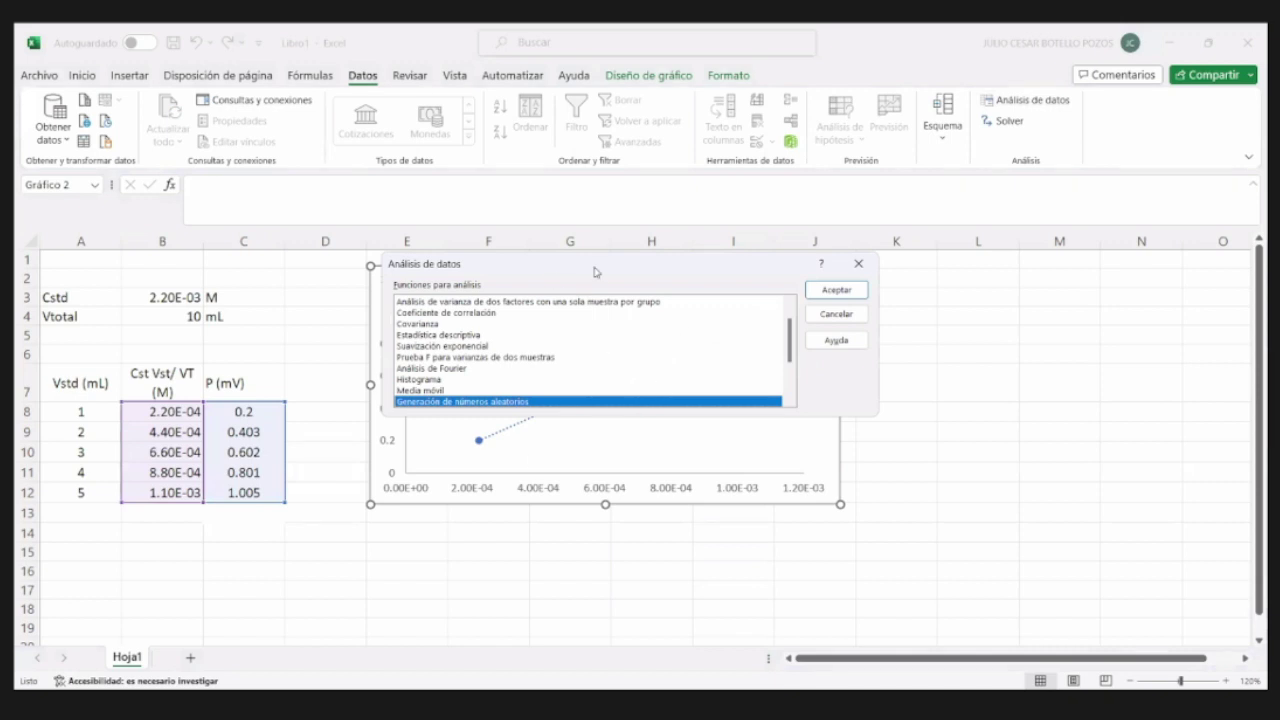
key(Down)
key(Down)
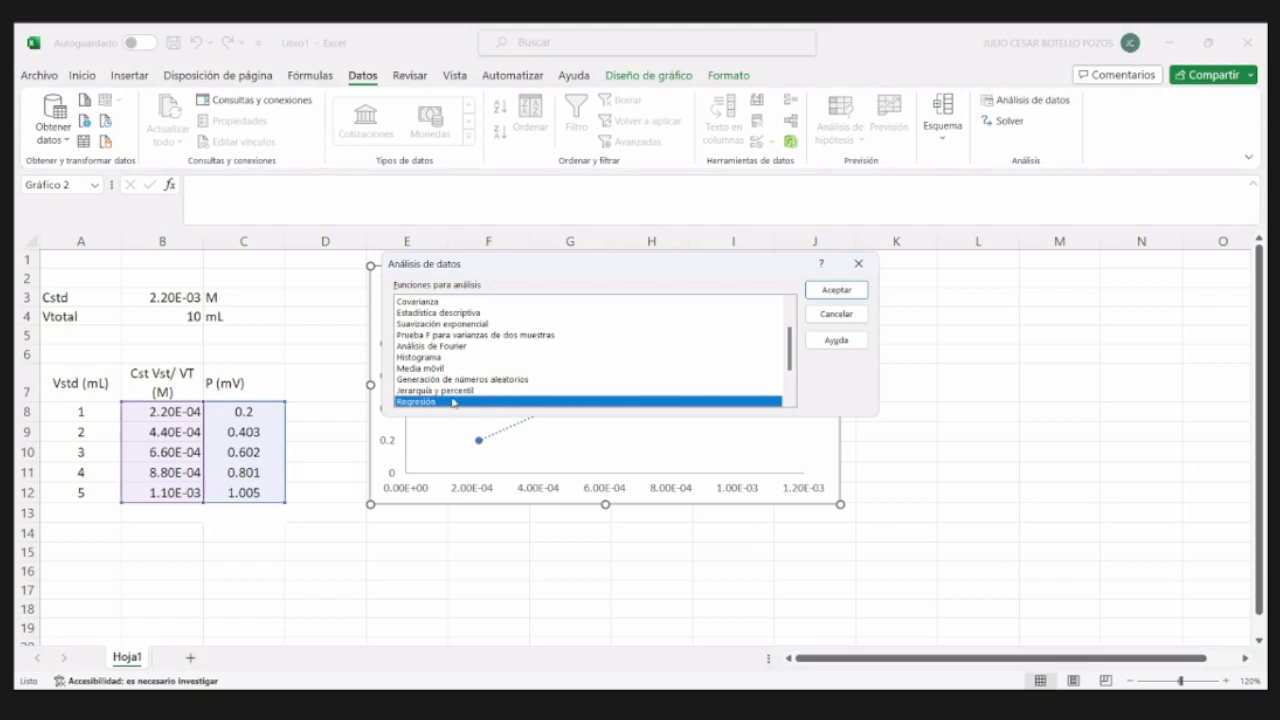
click(840, 290)
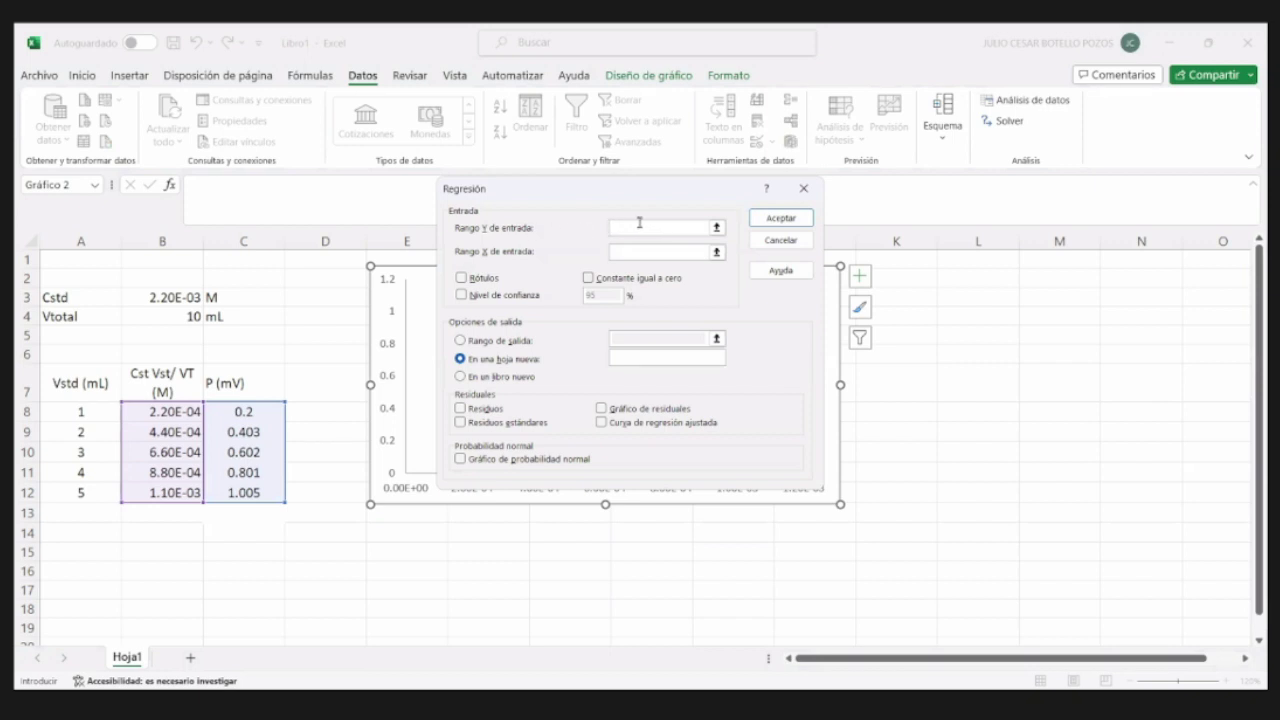
click(270, 404)
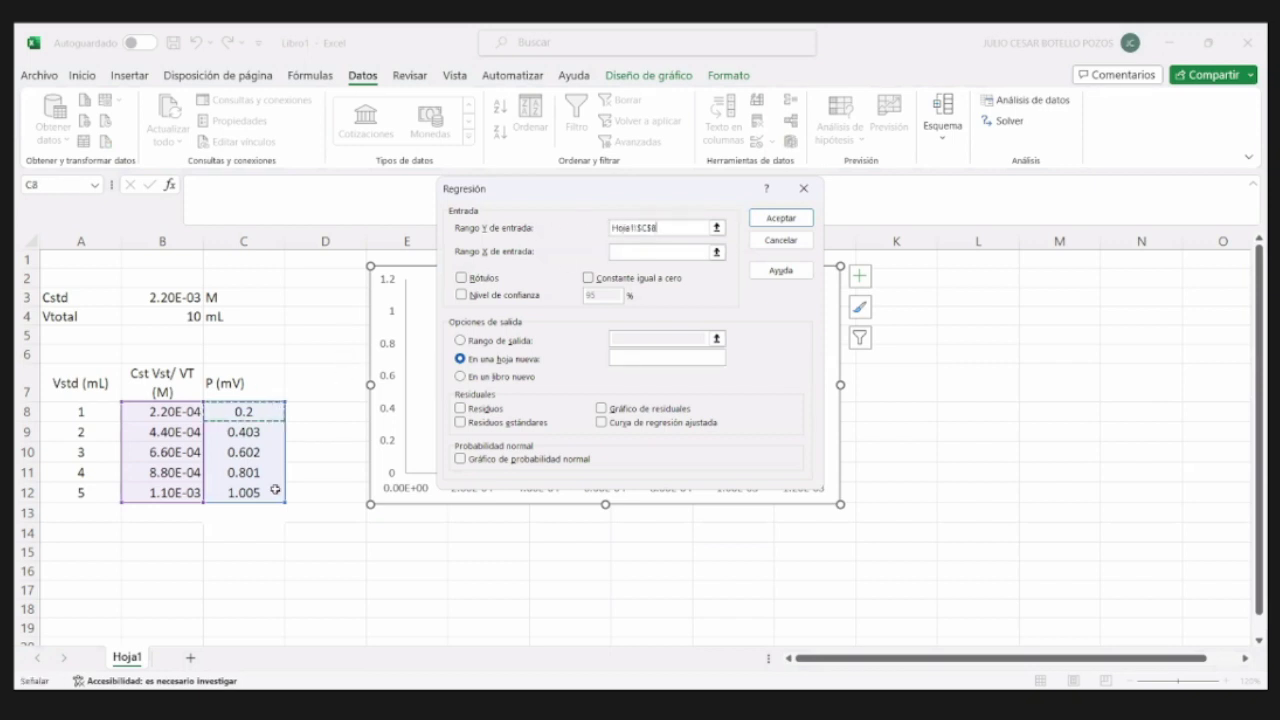
drag(275, 489, 276, 490)
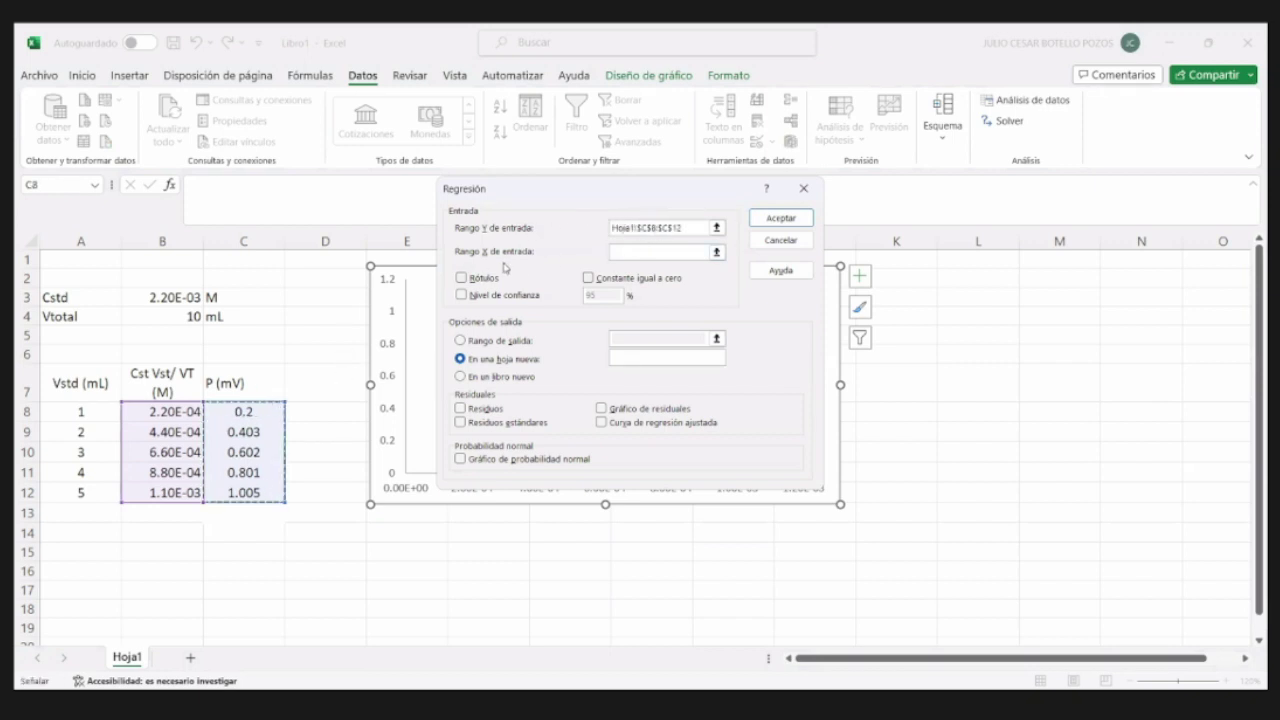
click(630, 251)
click(174, 410)
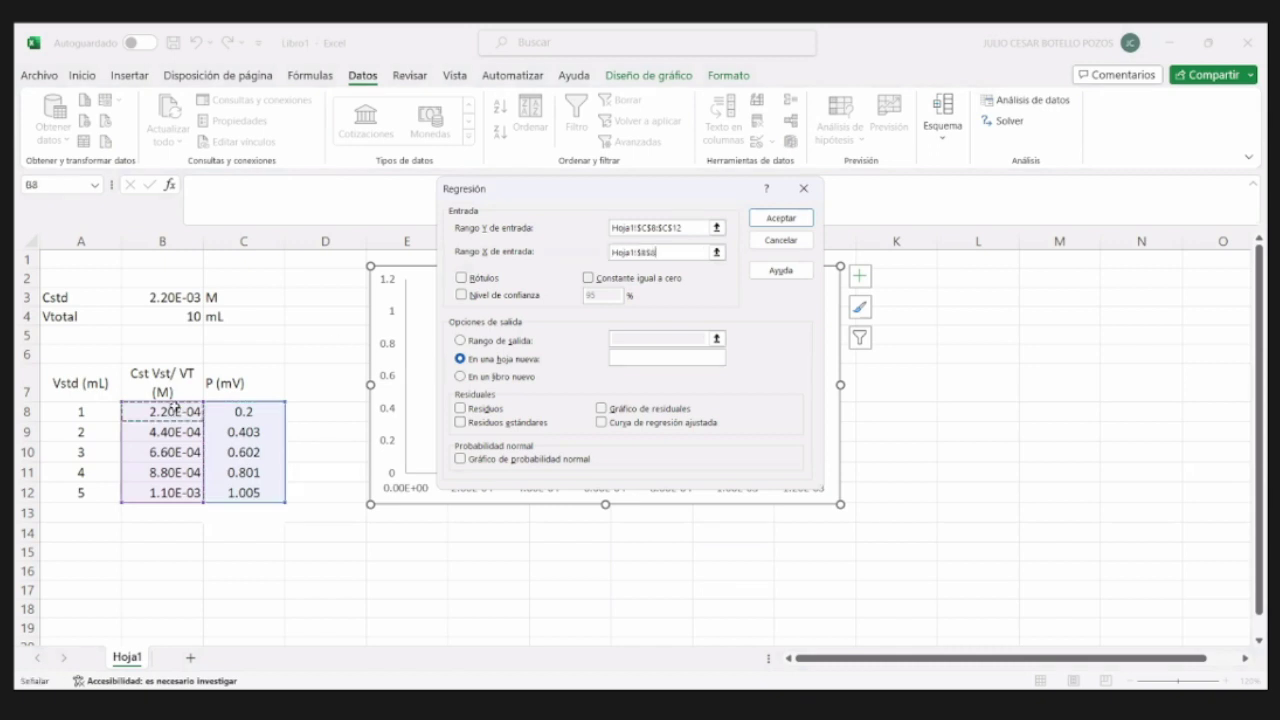
shift+click(176, 492)
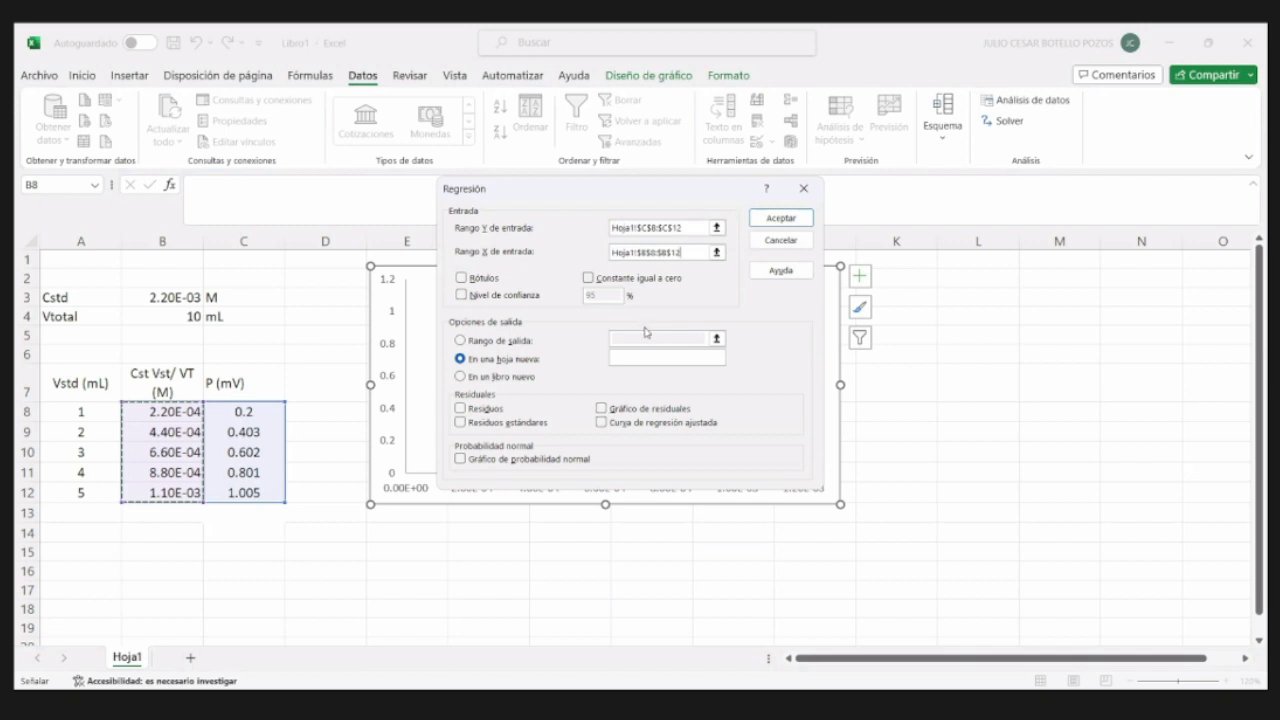
- Set cell A15 of the current sheet as the regression's output range, run the analysis and look over the resulting tables
click(464, 341)
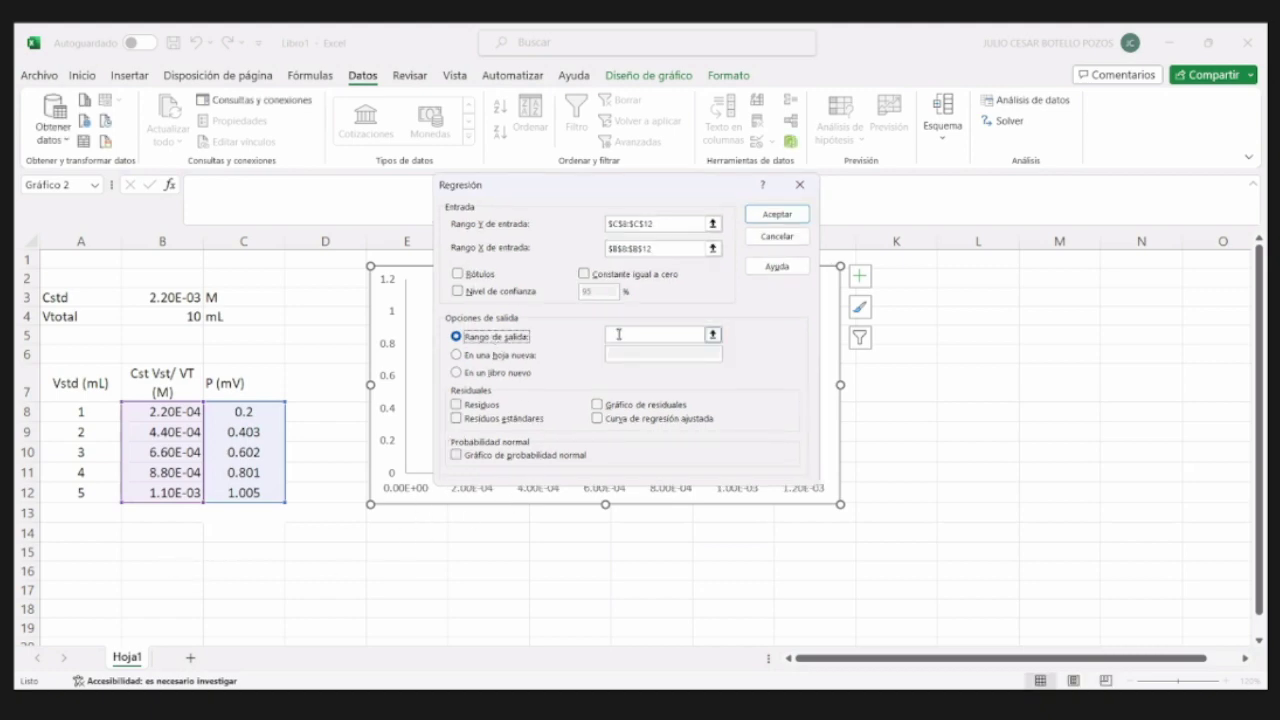
click(618, 334)
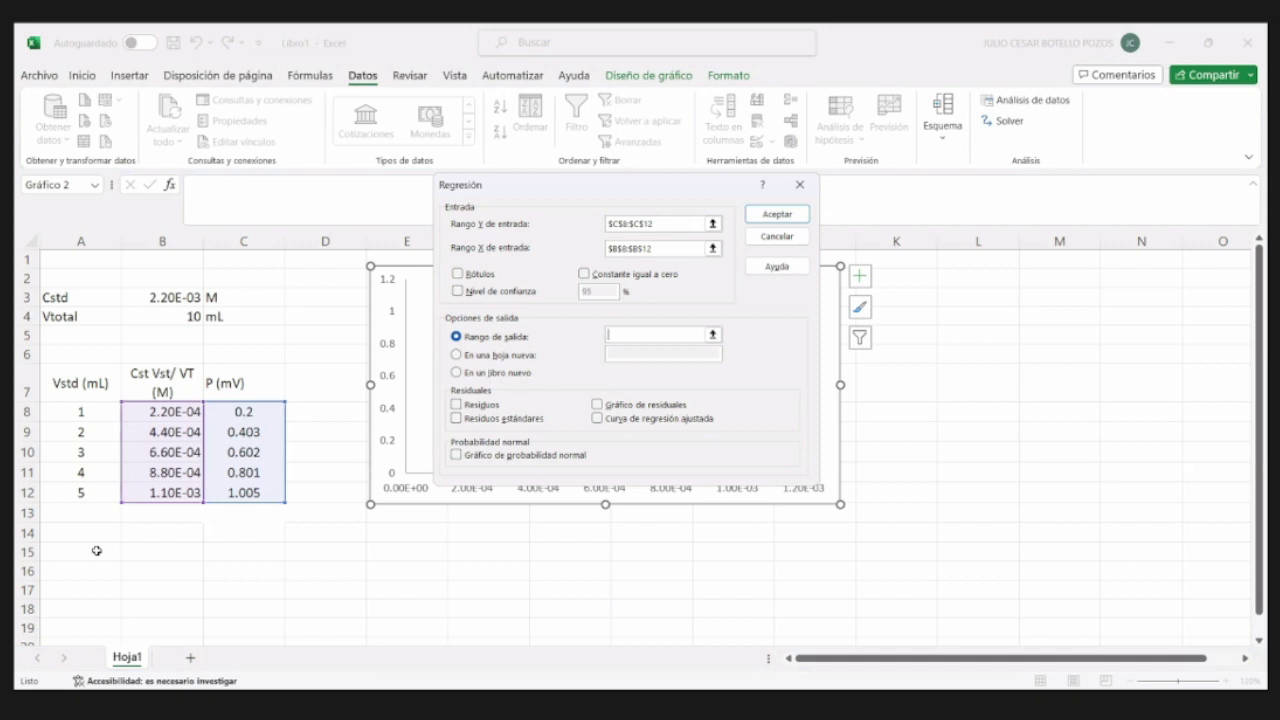
click(97, 551)
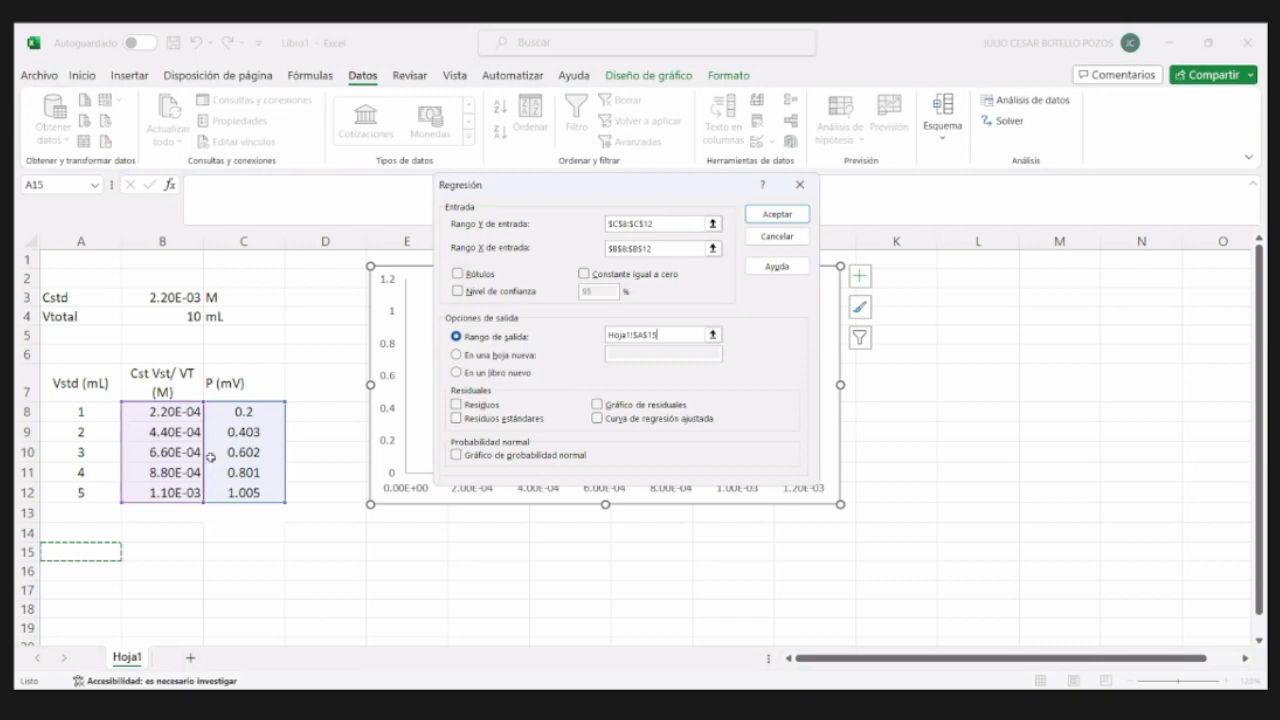
click(788, 217)
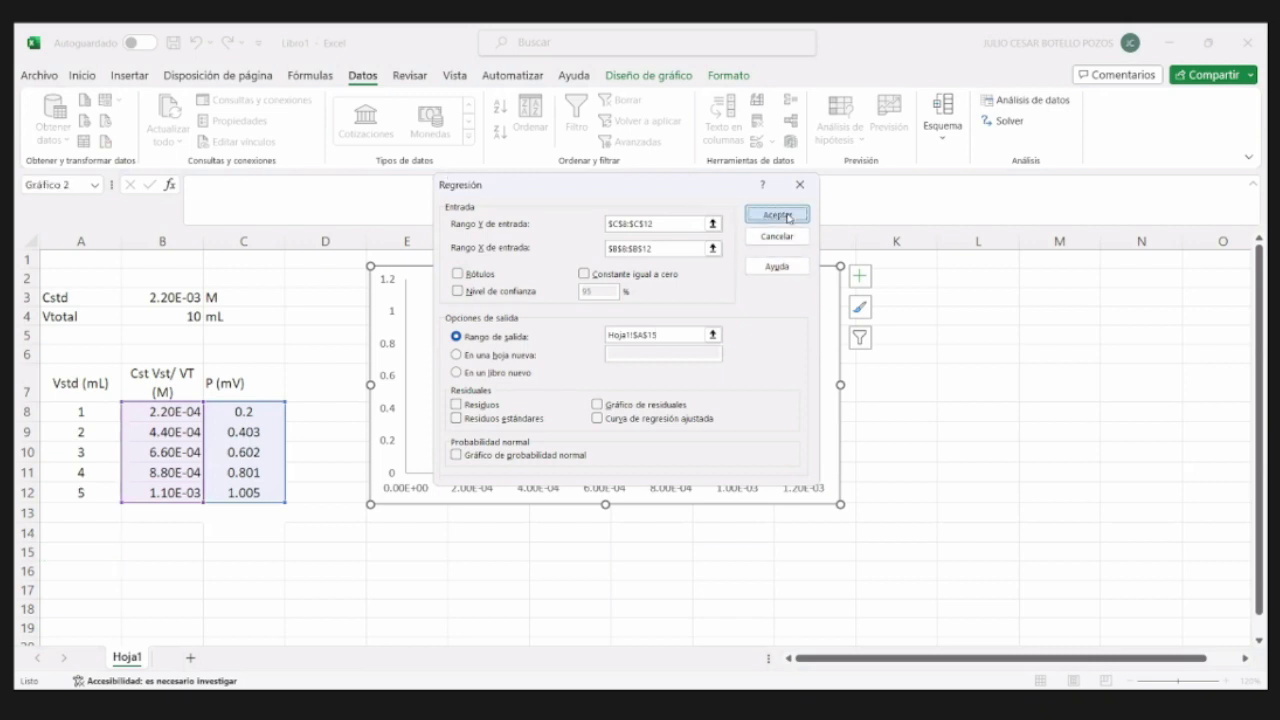
scroll(541, 437, down, 2)
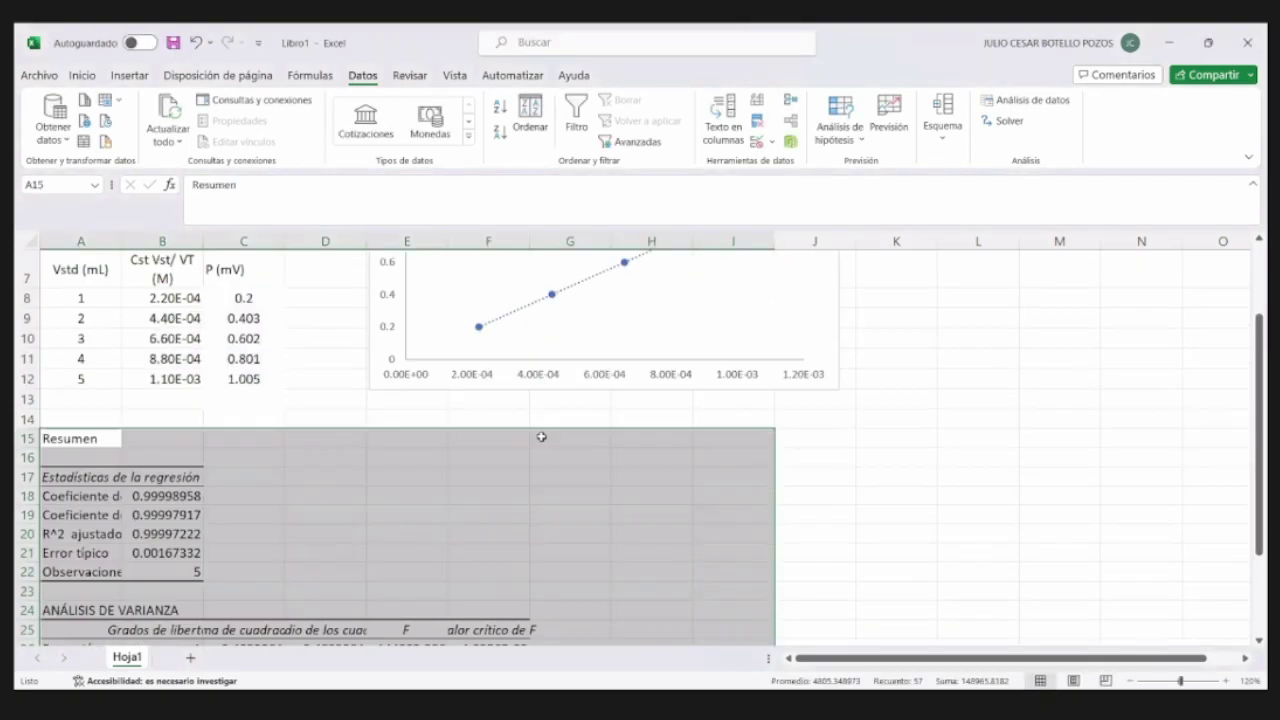
scroll(541, 437, down, 4)
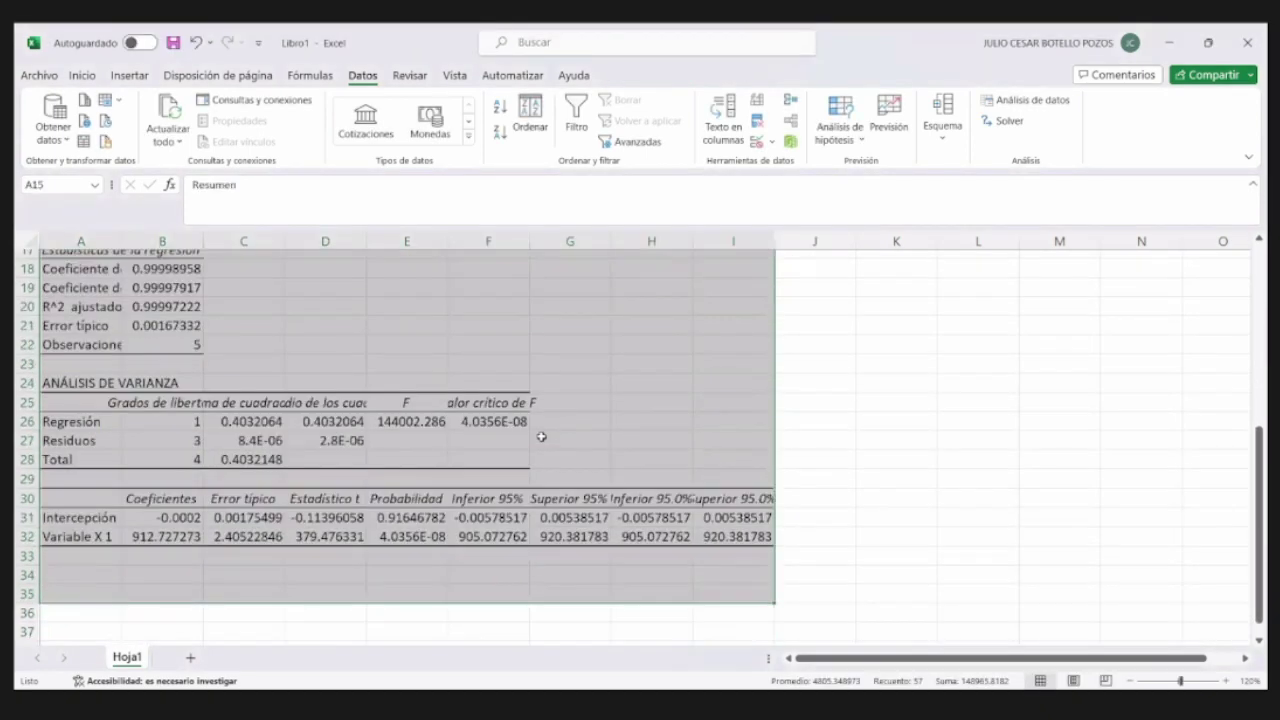
scroll(376, 380, up, 2)
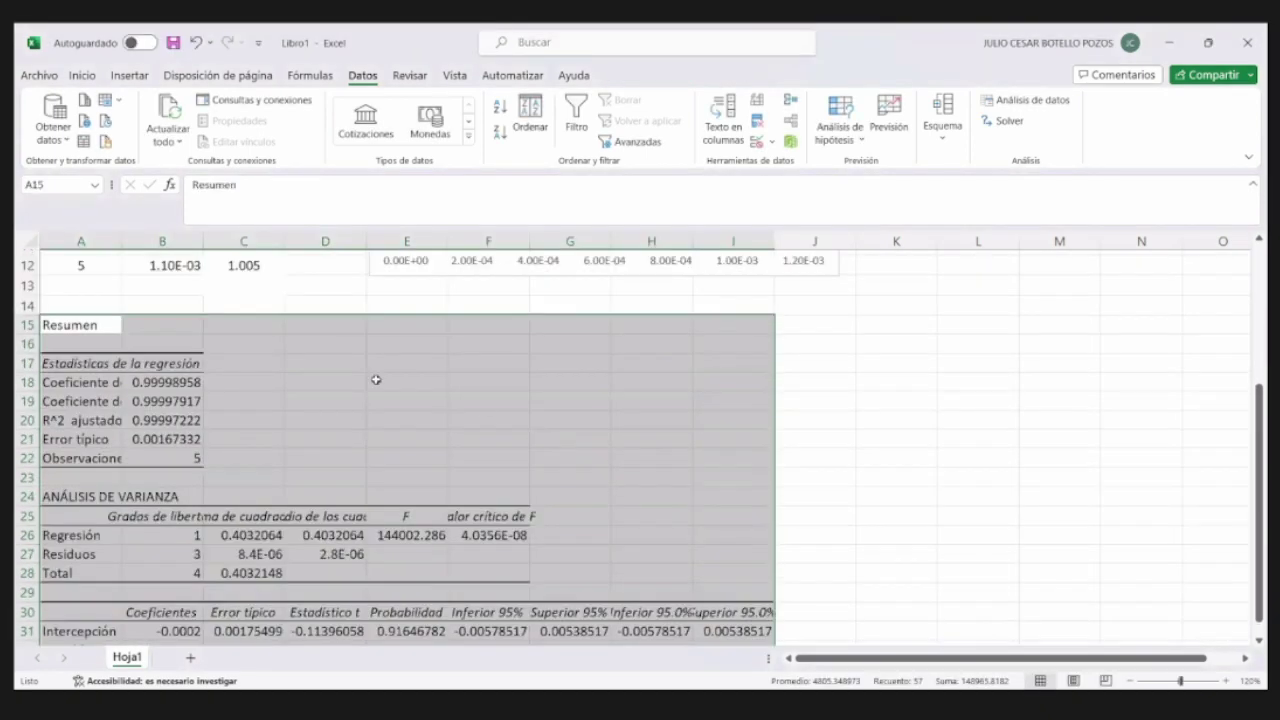
- Reduce the font size of the regression statistics labels in A17:A21 to 8
click(173, 382)
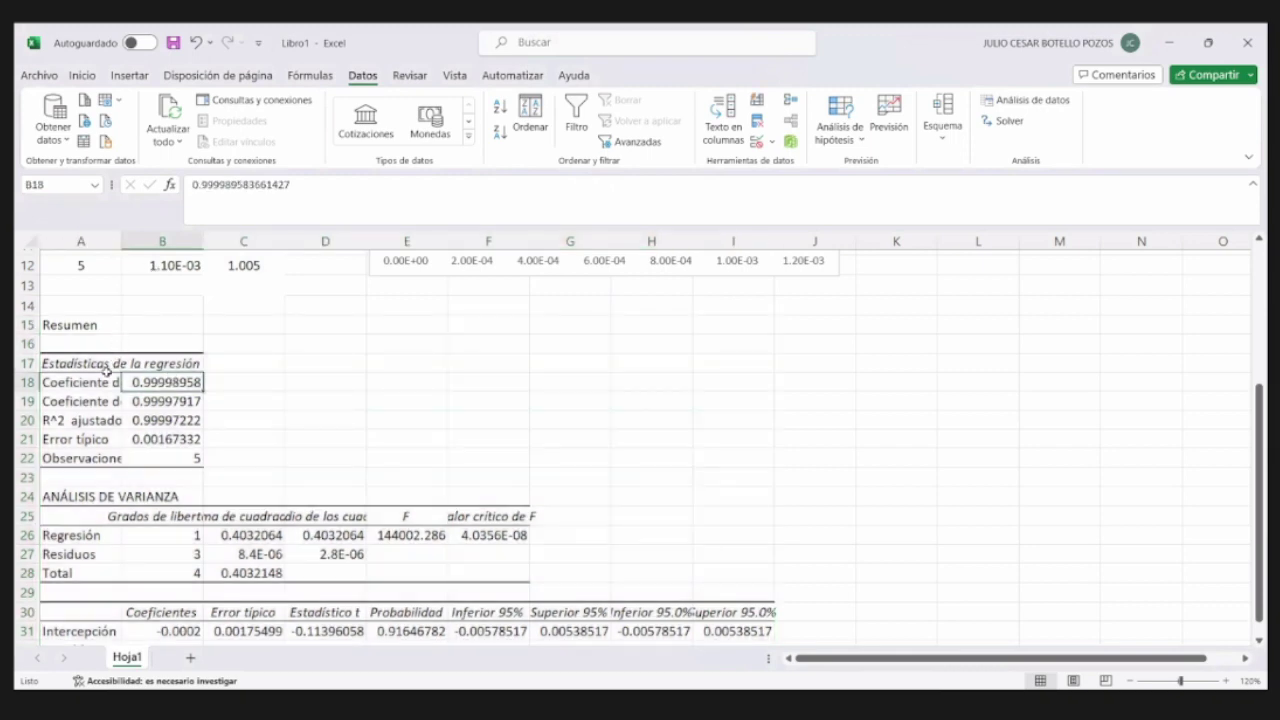
drag(106, 368, 108, 438)
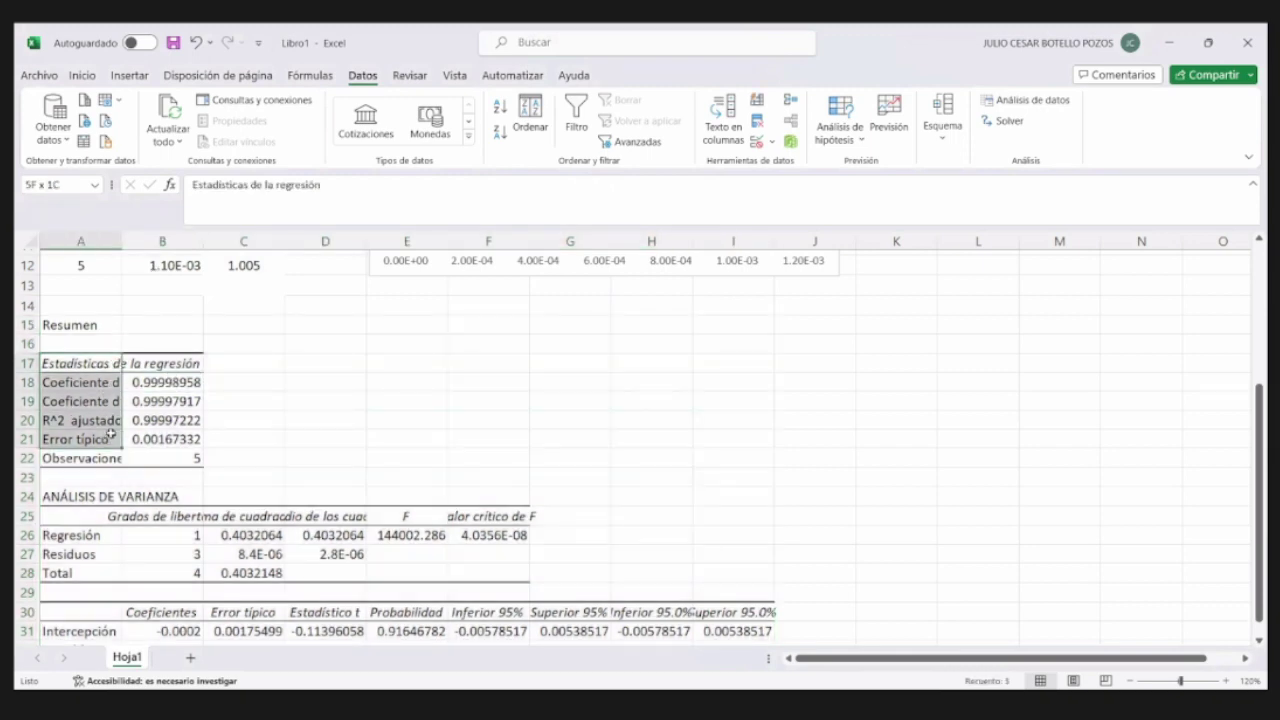
click(79, 77)
click(279, 107)
click(279, 107)
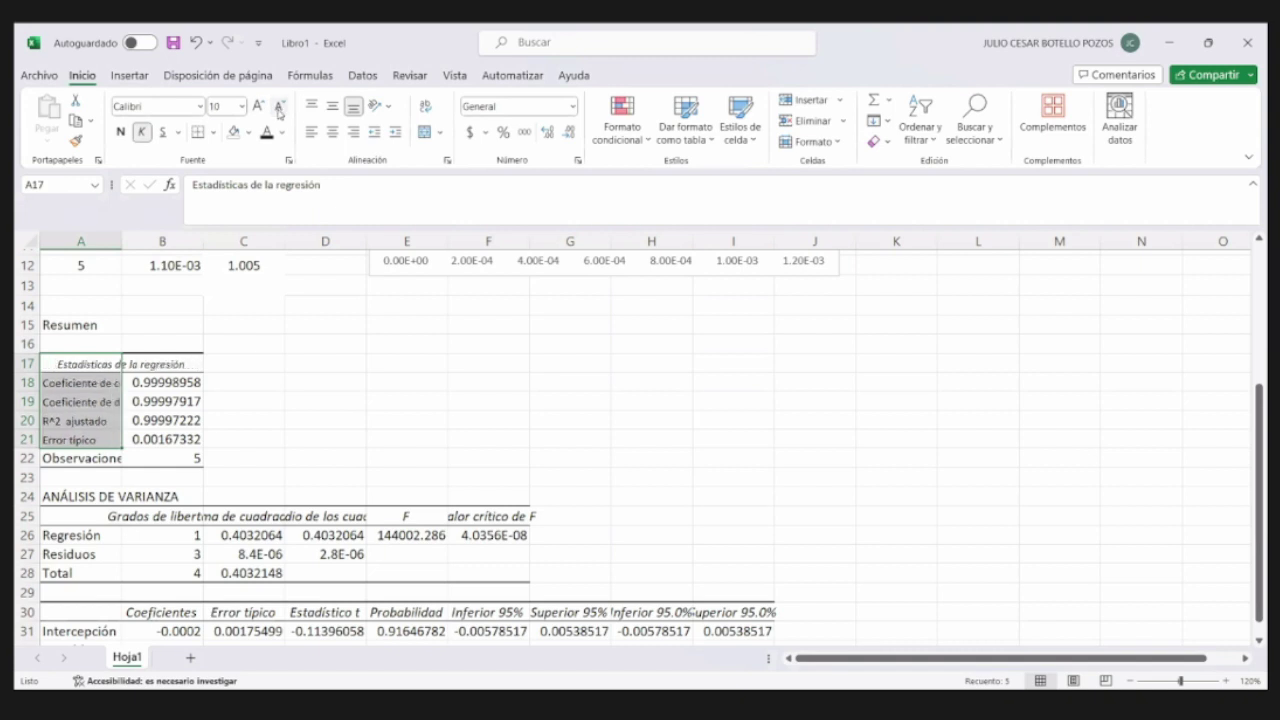
click(279, 107)
click(279, 107)
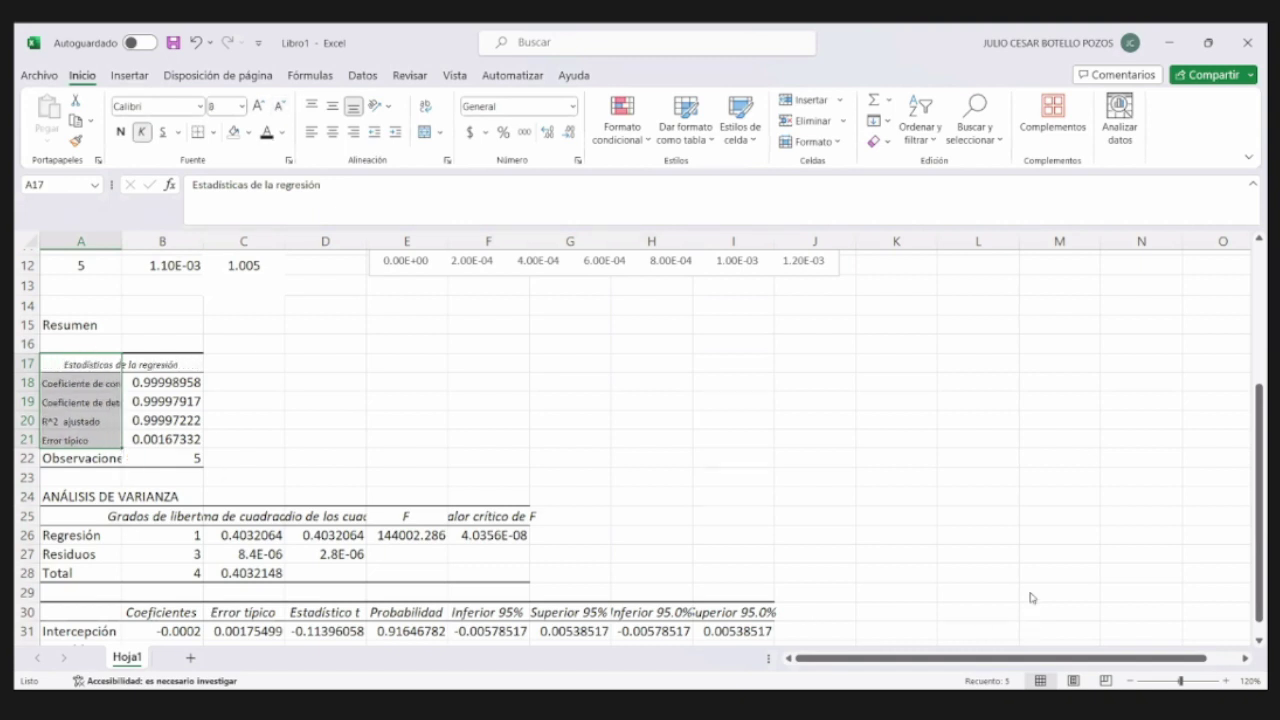
click(93, 391)
drag(93, 391, 99, 410)
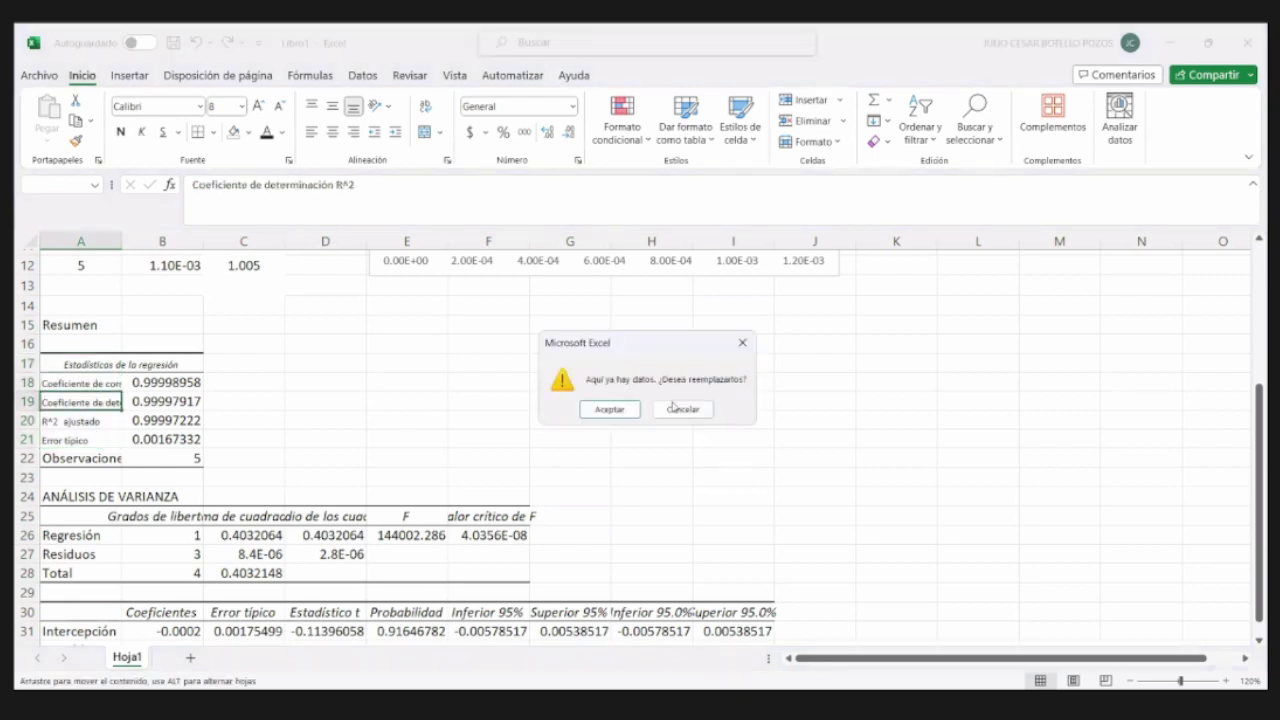
click(677, 410)
click(86, 458)
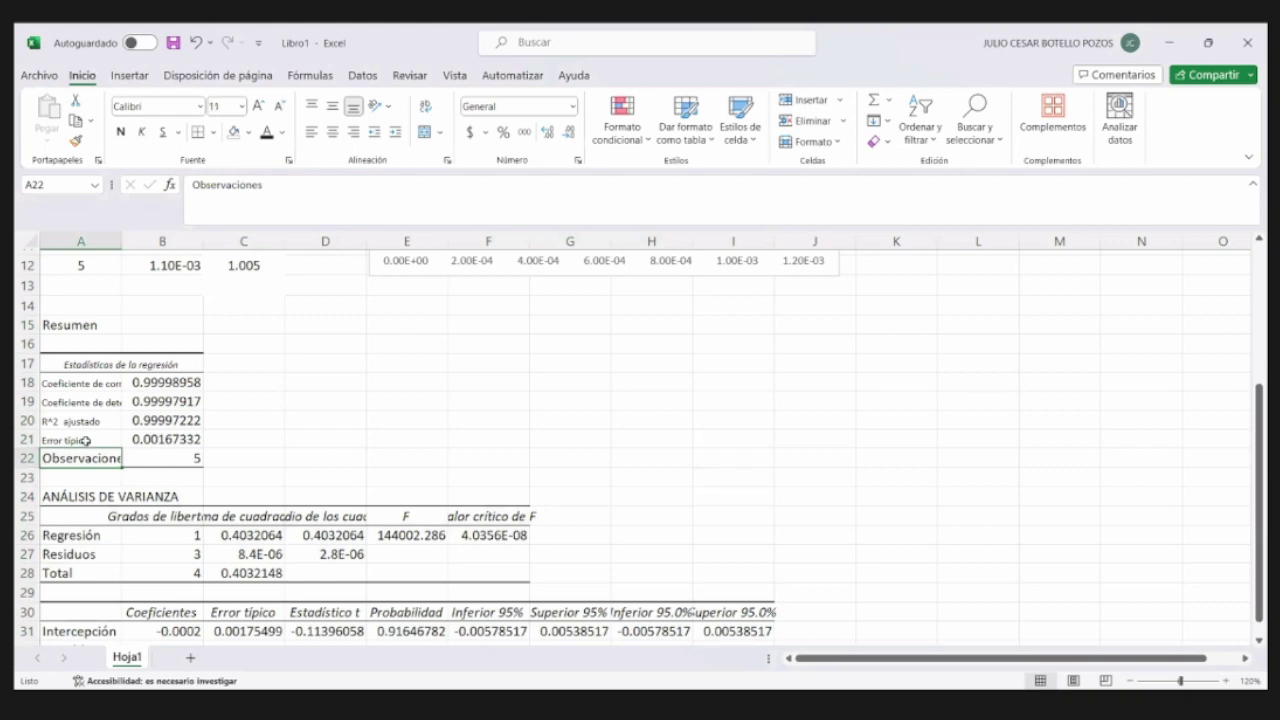
click(85, 440)
click(213, 456)
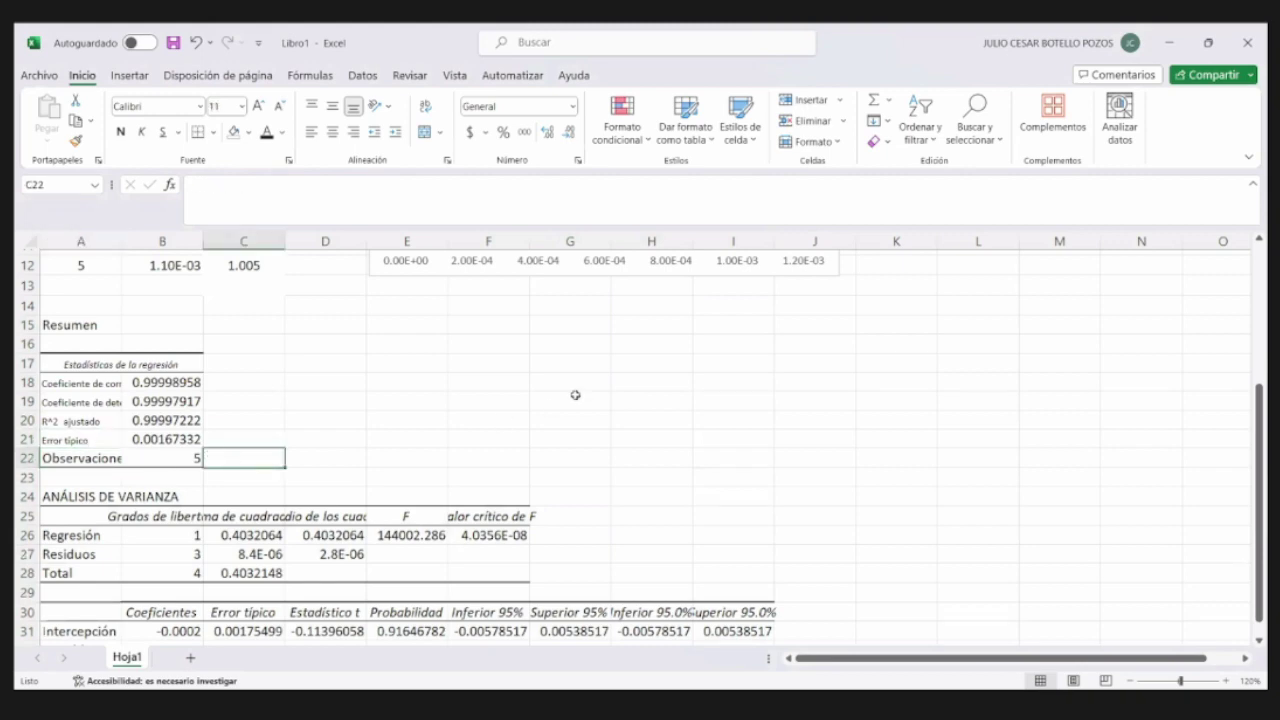
- Make the empty row 23 above the ANÁLISIS DE VARIANZA table slightly taller
scroll(575, 395, down, 3)
drag(36, 323, 38, 335)
scroll(303, 365, up, 2)
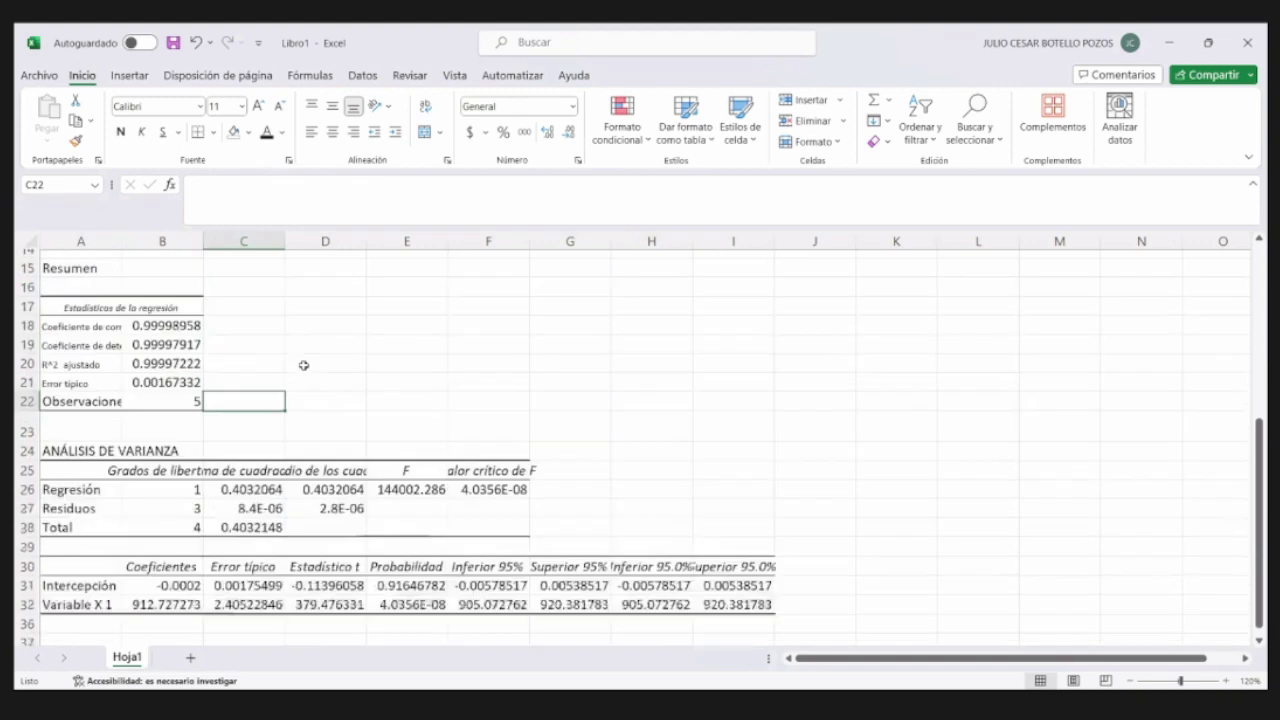
click(28, 307)
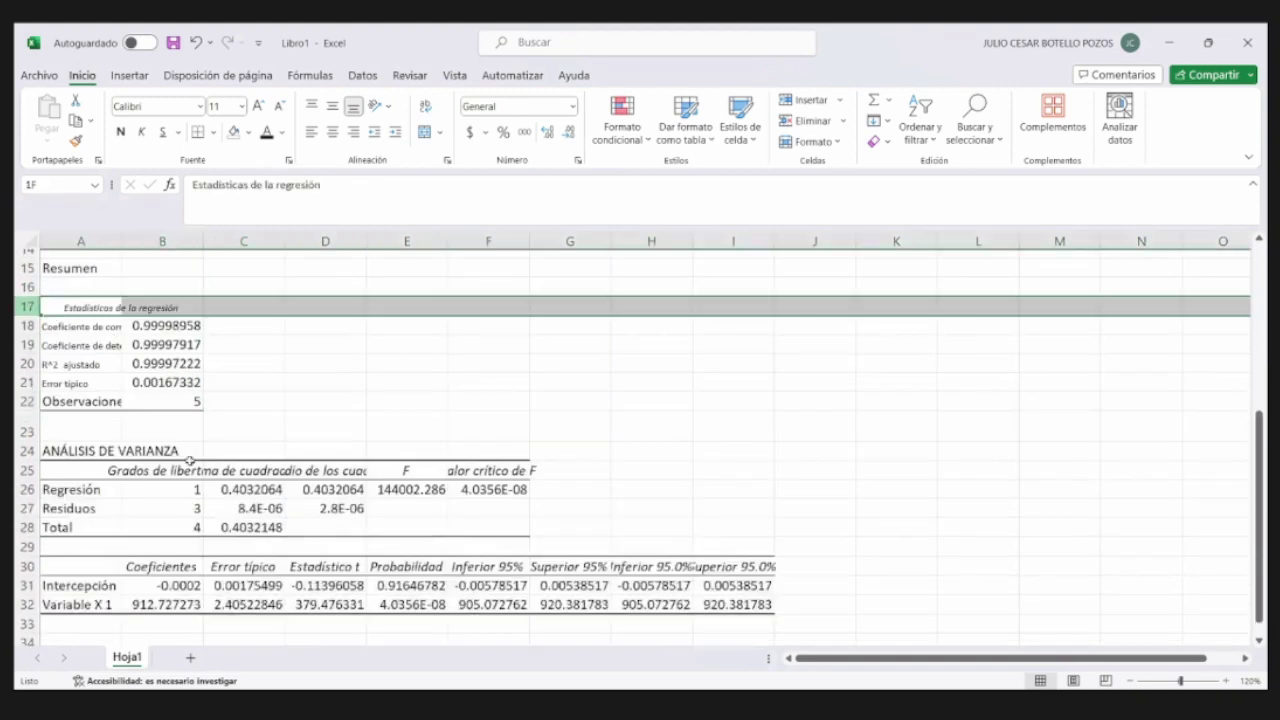
key(ctrl+shift+End)
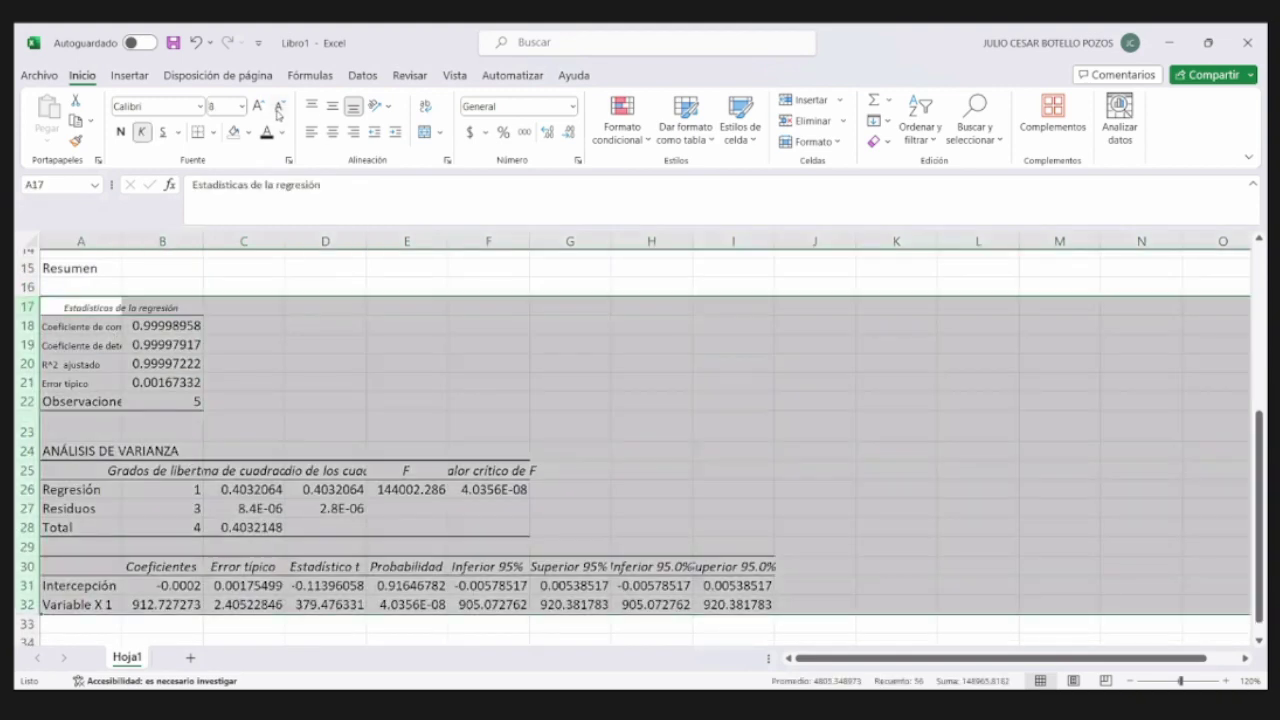
click(470, 308)
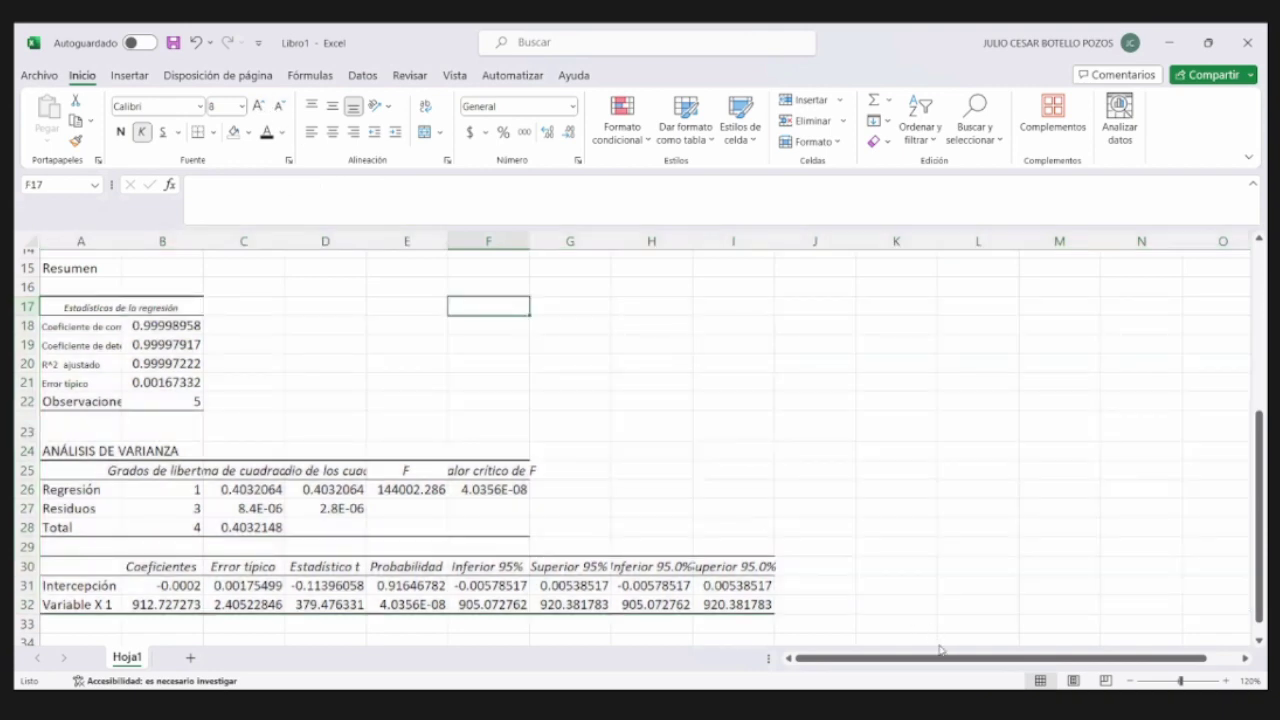
click(864, 490)
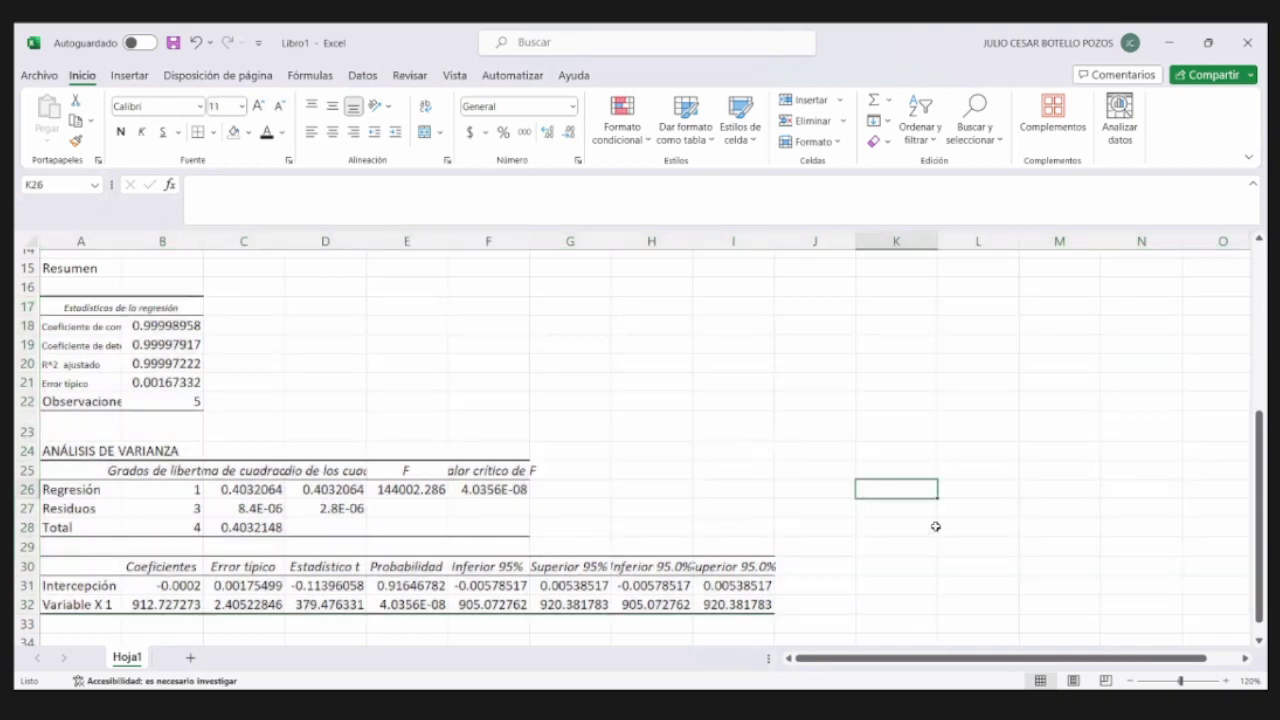
- Fill the Inferior 95% and Superior 95% cells F30:G32 with the green Verde, Énfasis 6, Claro 60%
click(1128, 681)
click(546, 460)
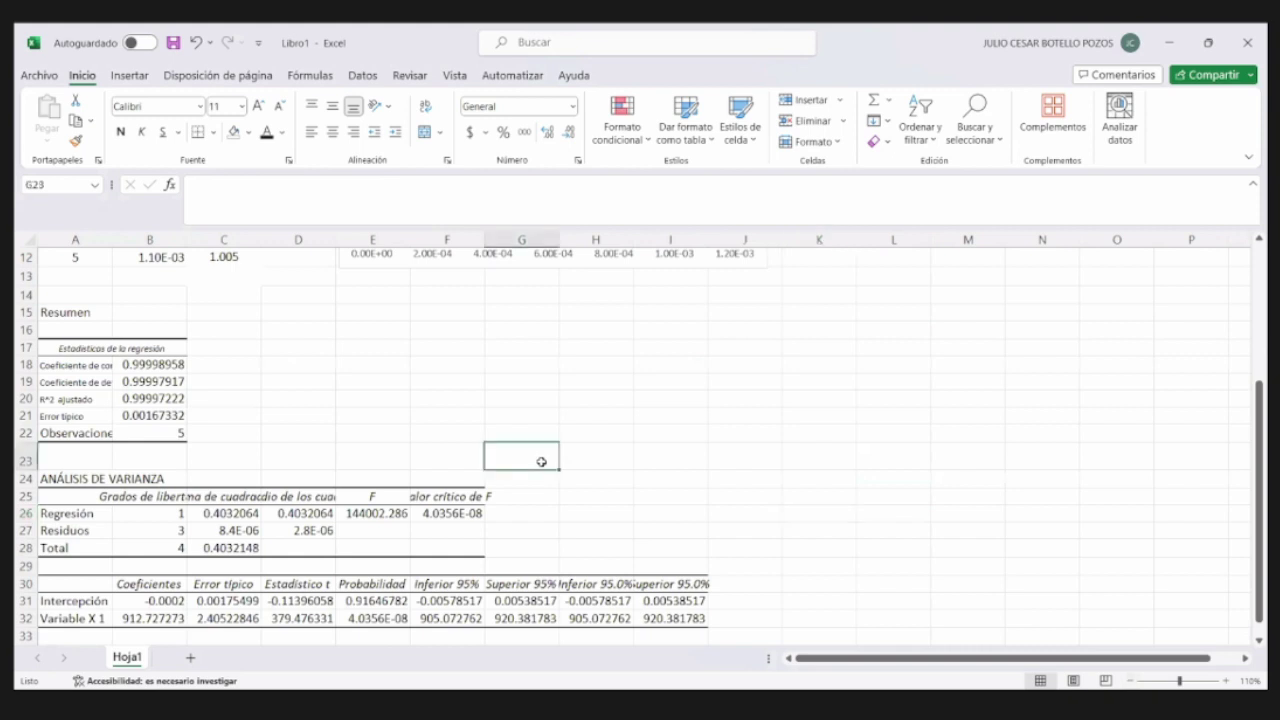
scroll(511, 407, down, 3)
scroll(511, 407, down, 1)
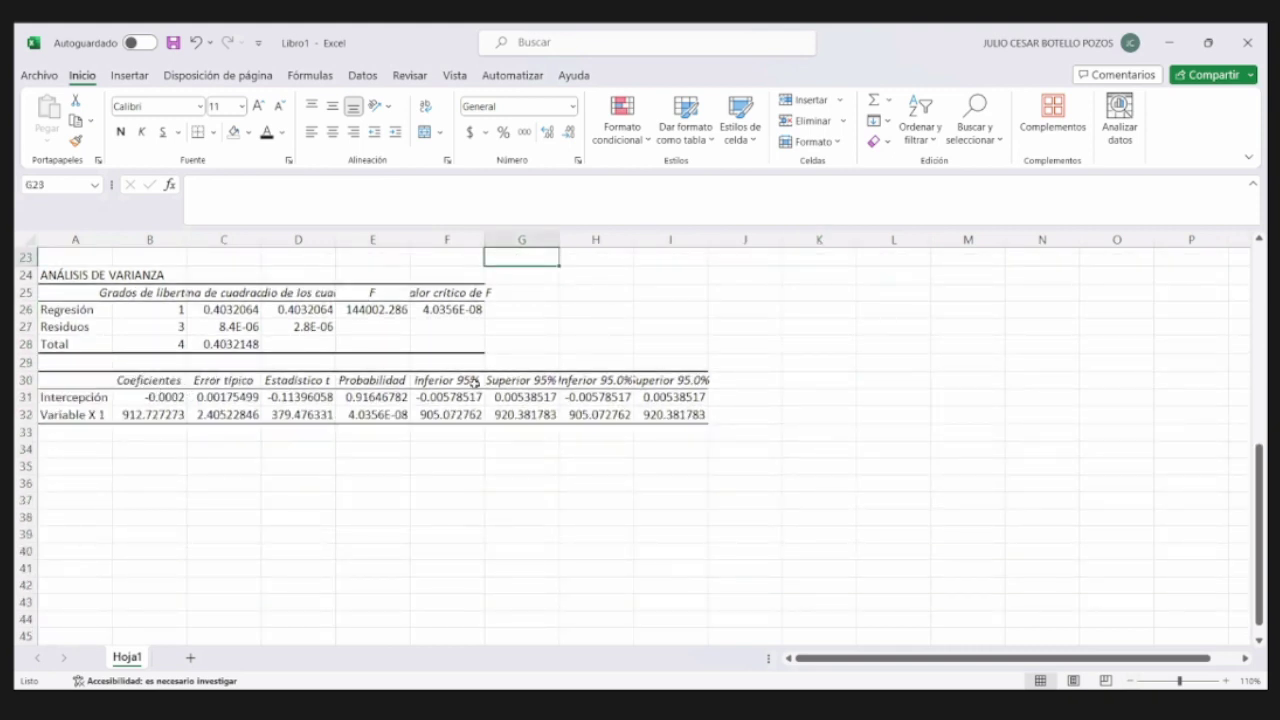
drag(444, 384, 525, 414)
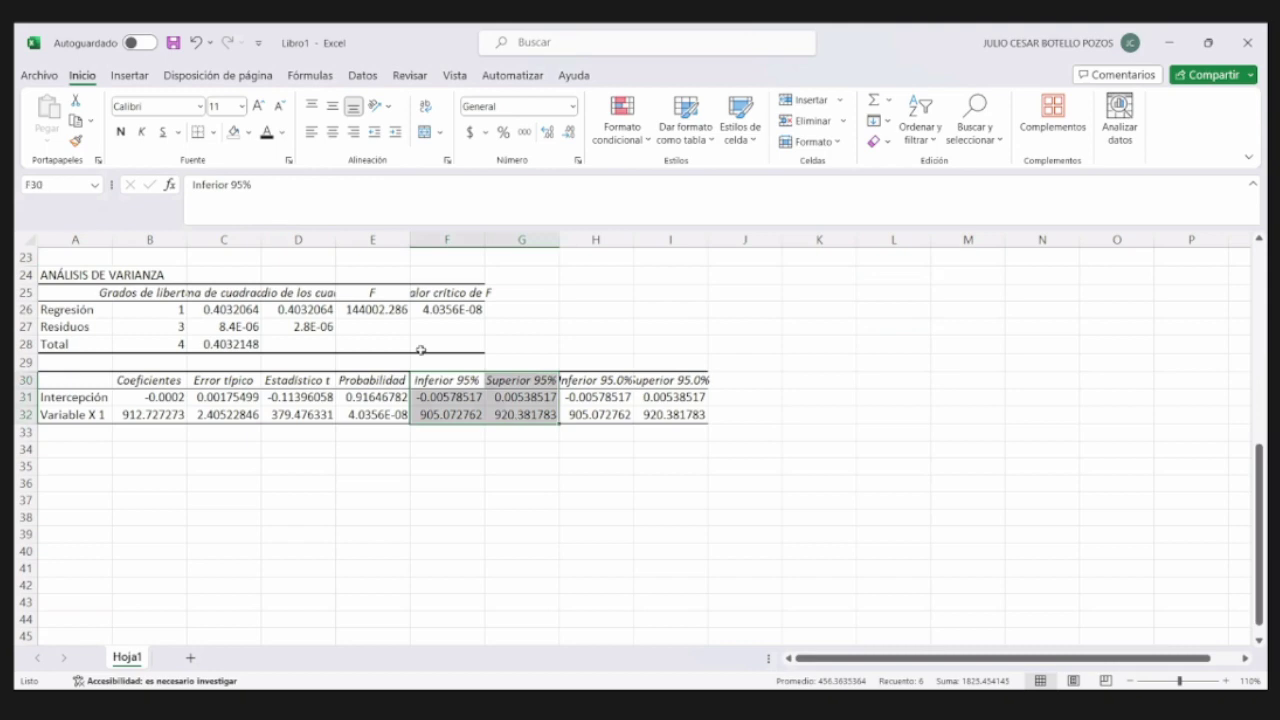
click(282, 132)
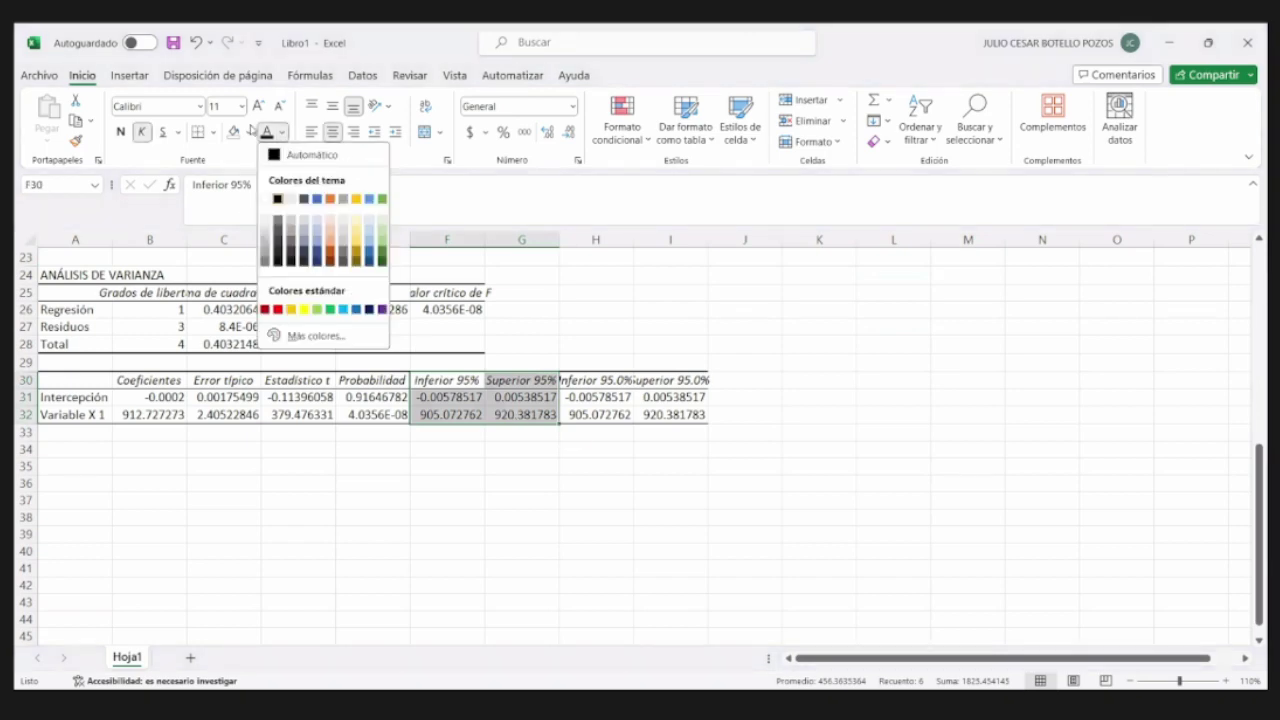
click(248, 132)
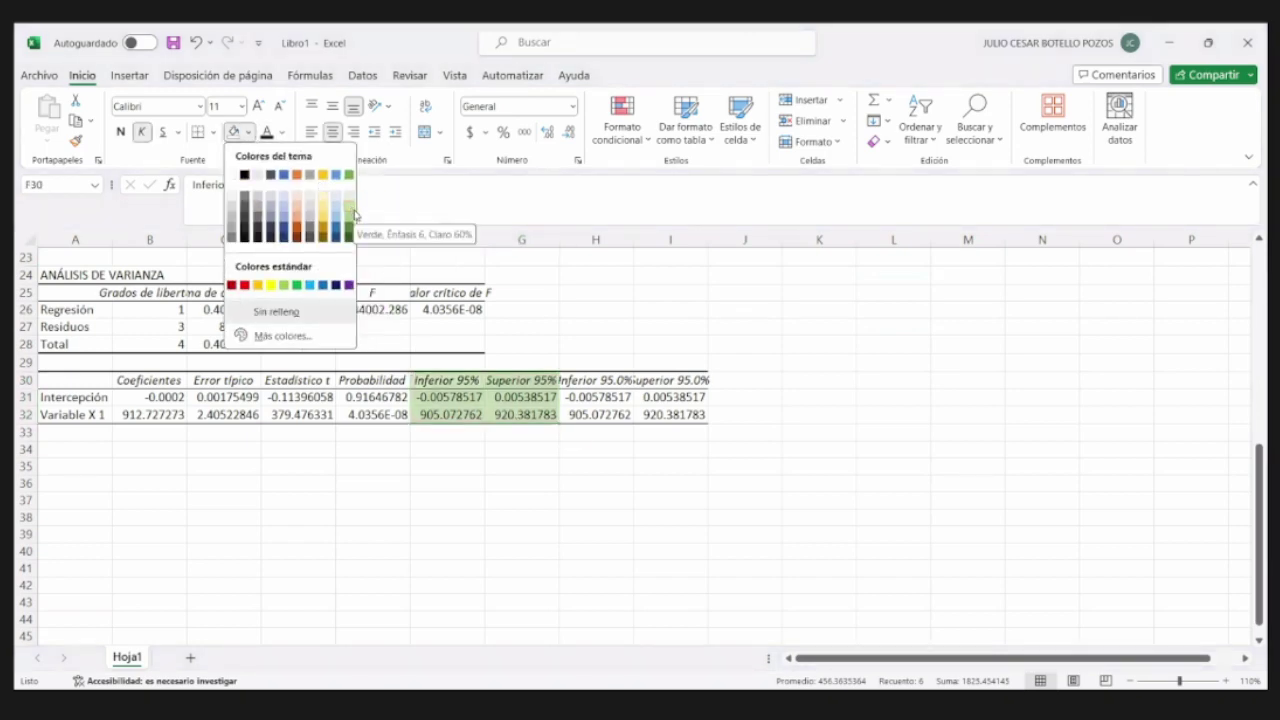
click(353, 209)
click(595, 309)
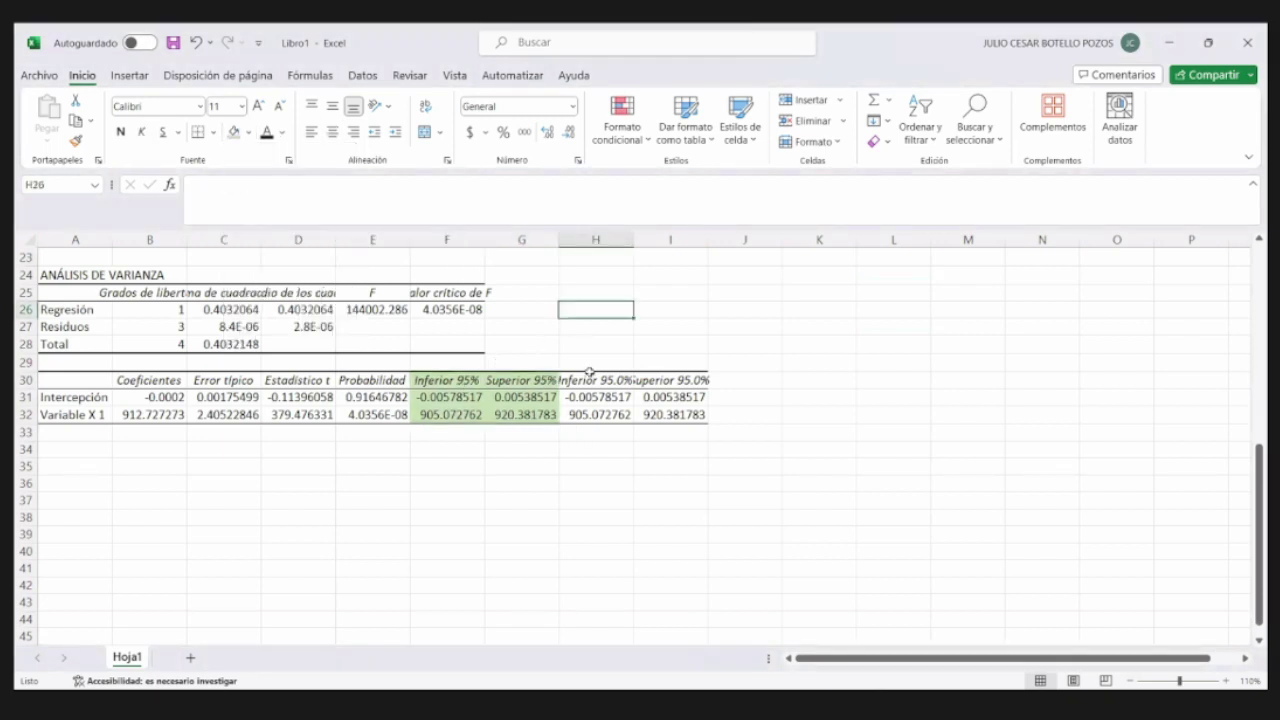
- Rename the Variable X 1 label in A32 as Pendiente
click(92, 397)
click(101, 417)
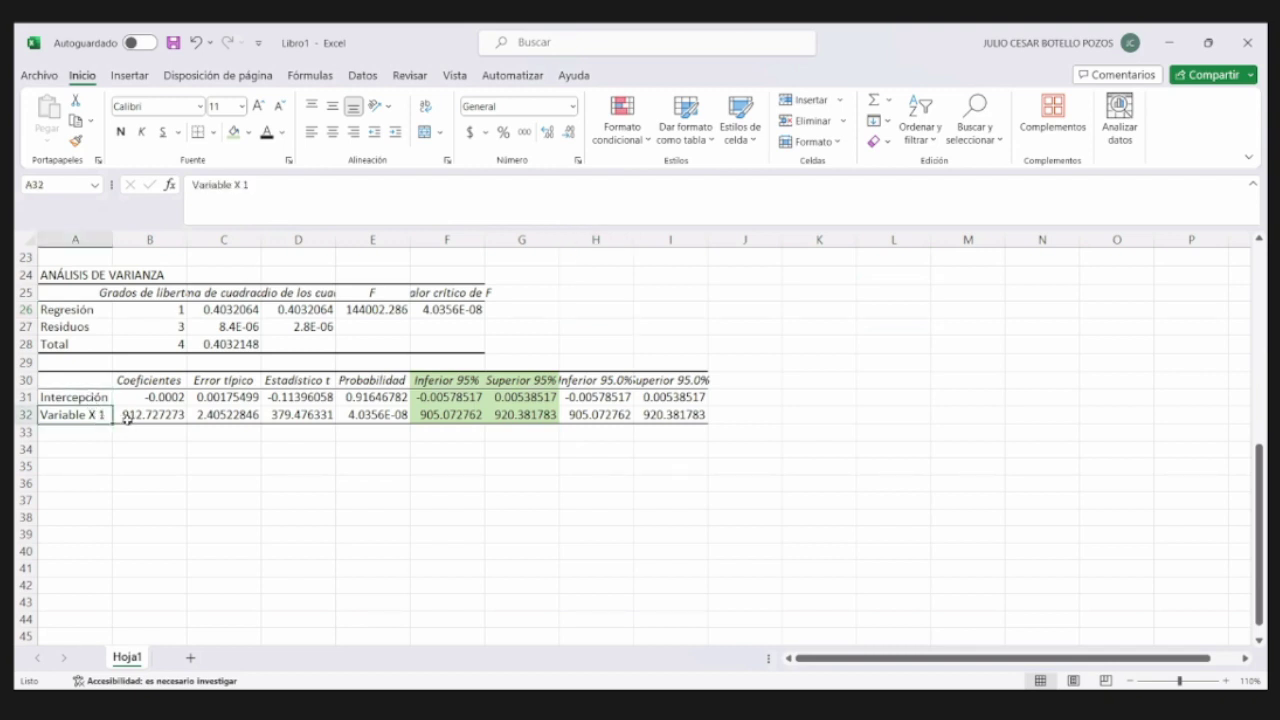
text(Pendi)
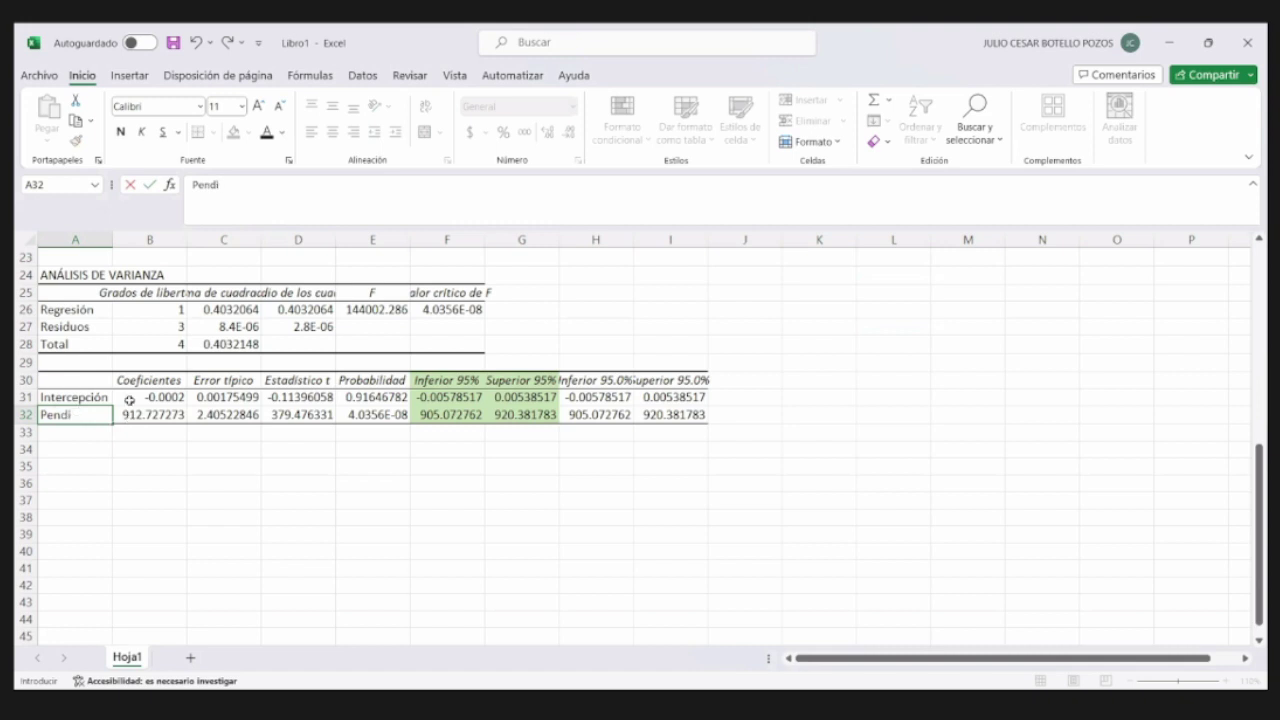
key(BackSpace)
click(570, 381)
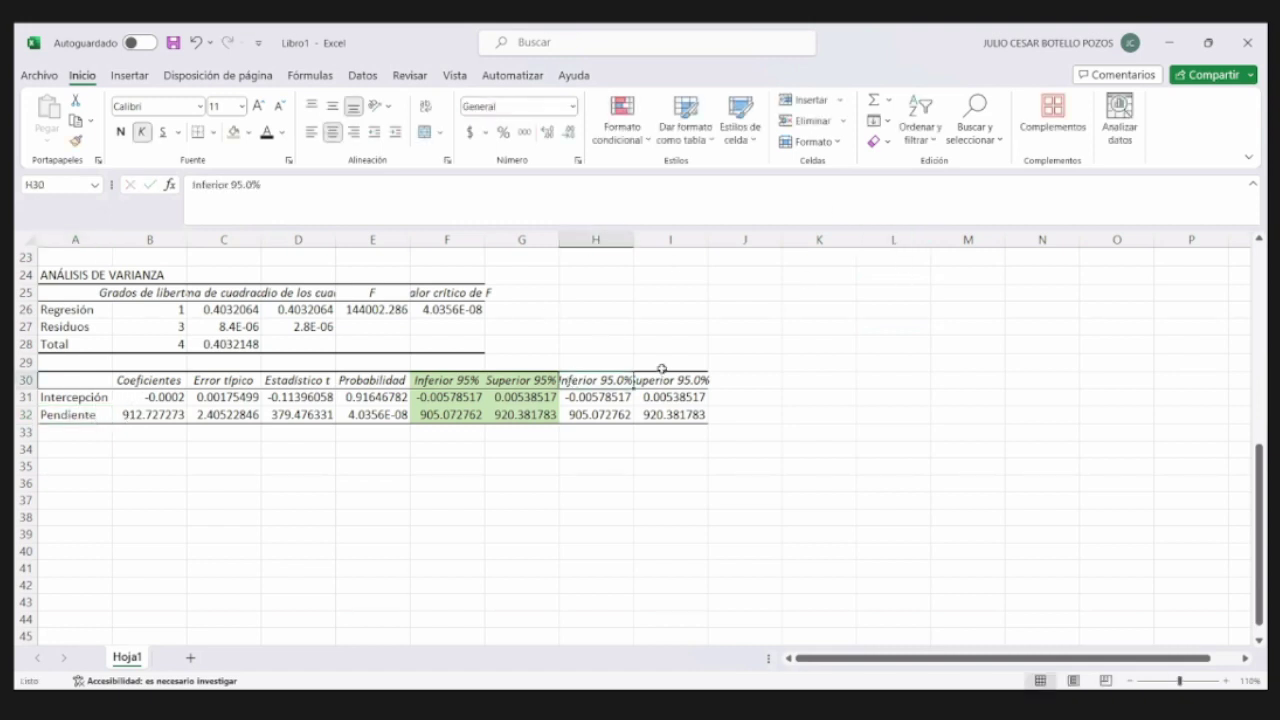
- Delete the cells H28:I34 containing the duplicate Inferior 95.0% and Superior 95.0% columns
scroll(657, 363, up, 7)
scroll(657, 363, down, 7)
drag(608, 340, 704, 447)
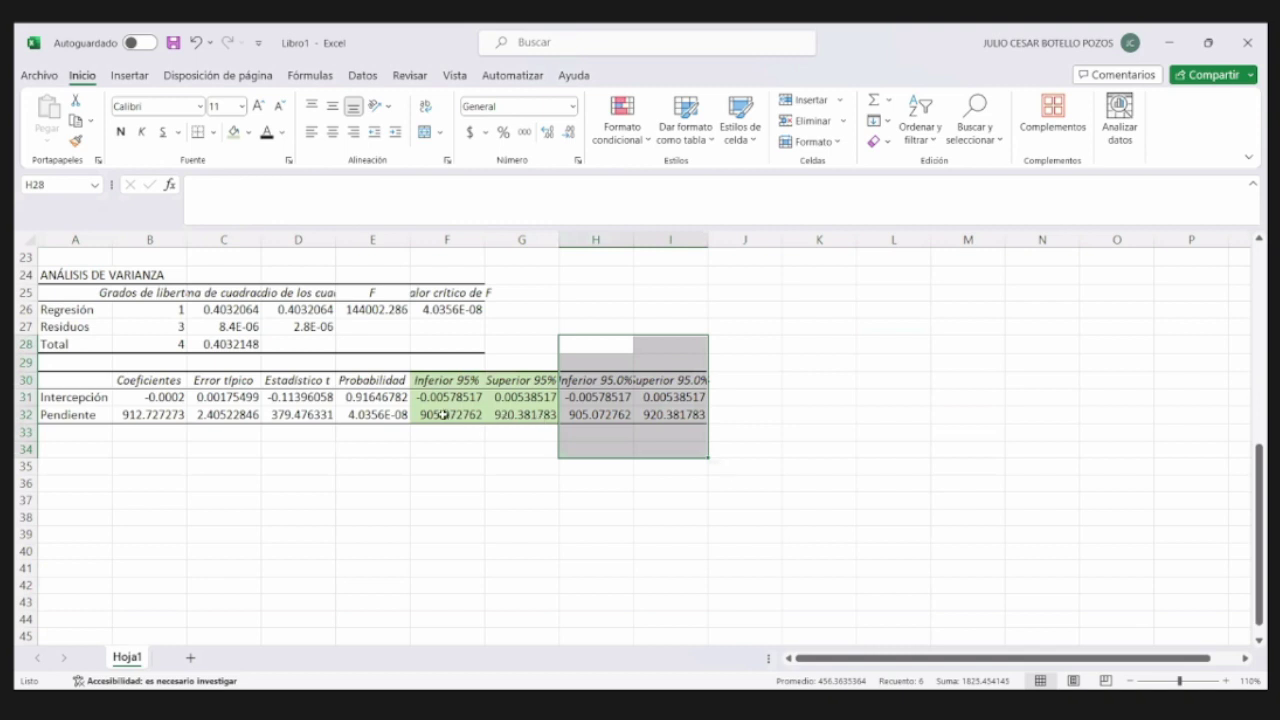
key(ctrl+v)
right_click(646, 522)
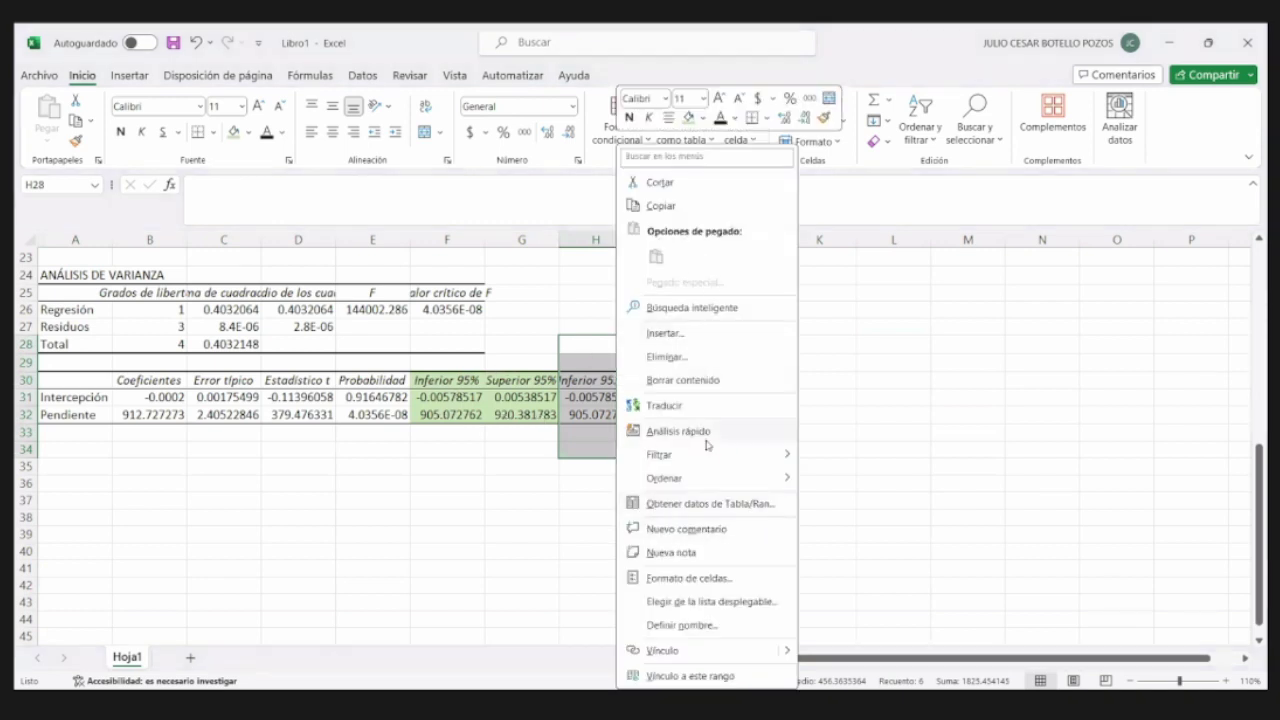
click(704, 362)
click(704, 434)
click(751, 328)
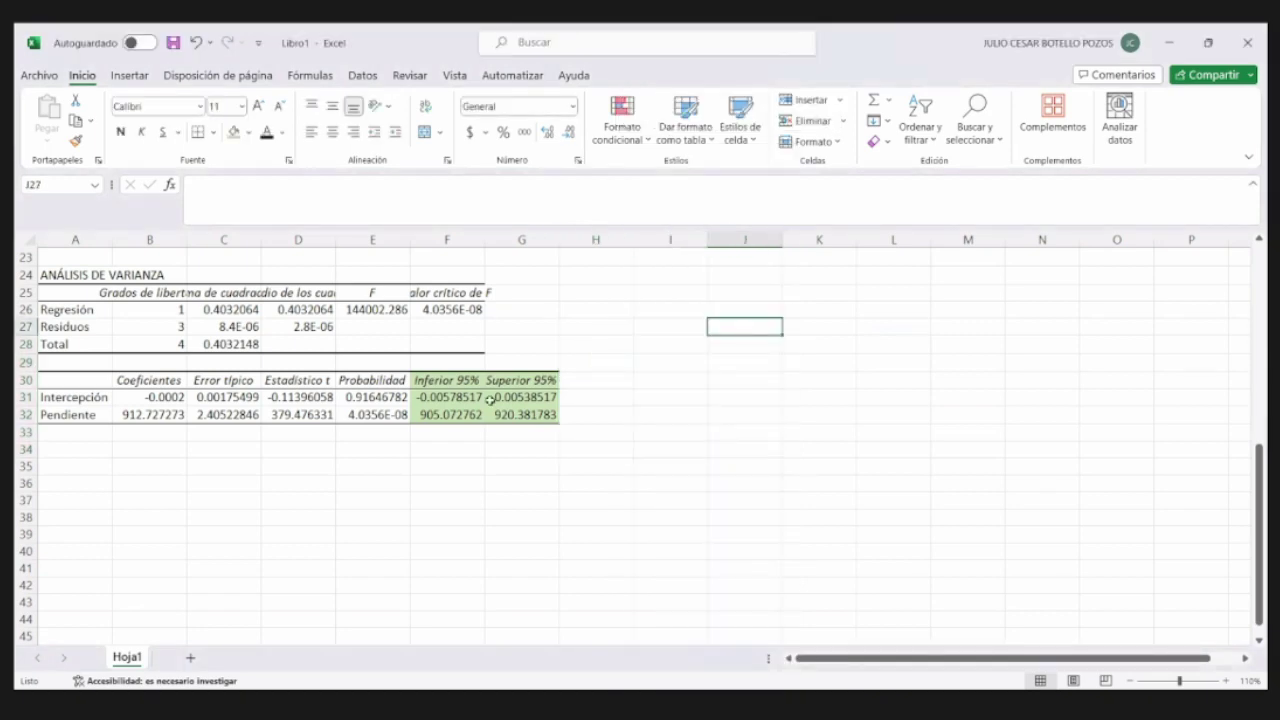
- Fill the correlation and determination coefficient values in B18:B19 with the same light green as the confidence limits
scroll(820, 466, up, 3)
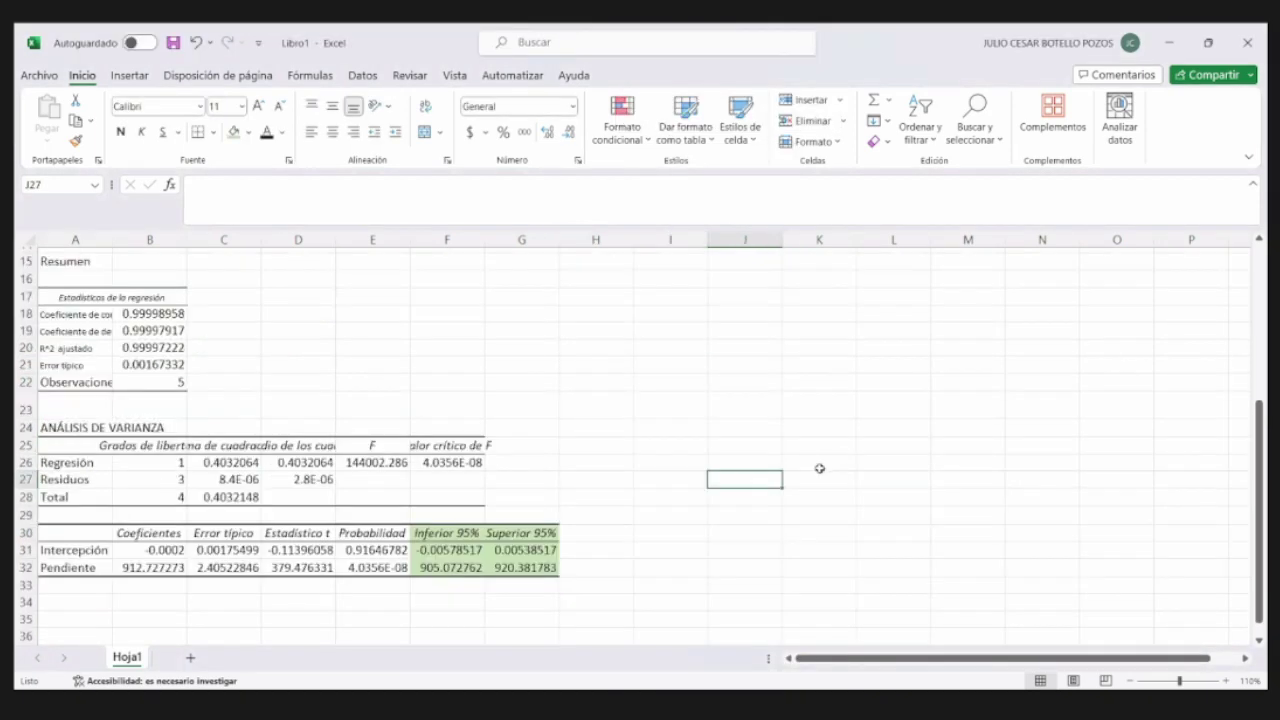
scroll(800, 468, down, 2)
scroll(287, 304, up, 3)
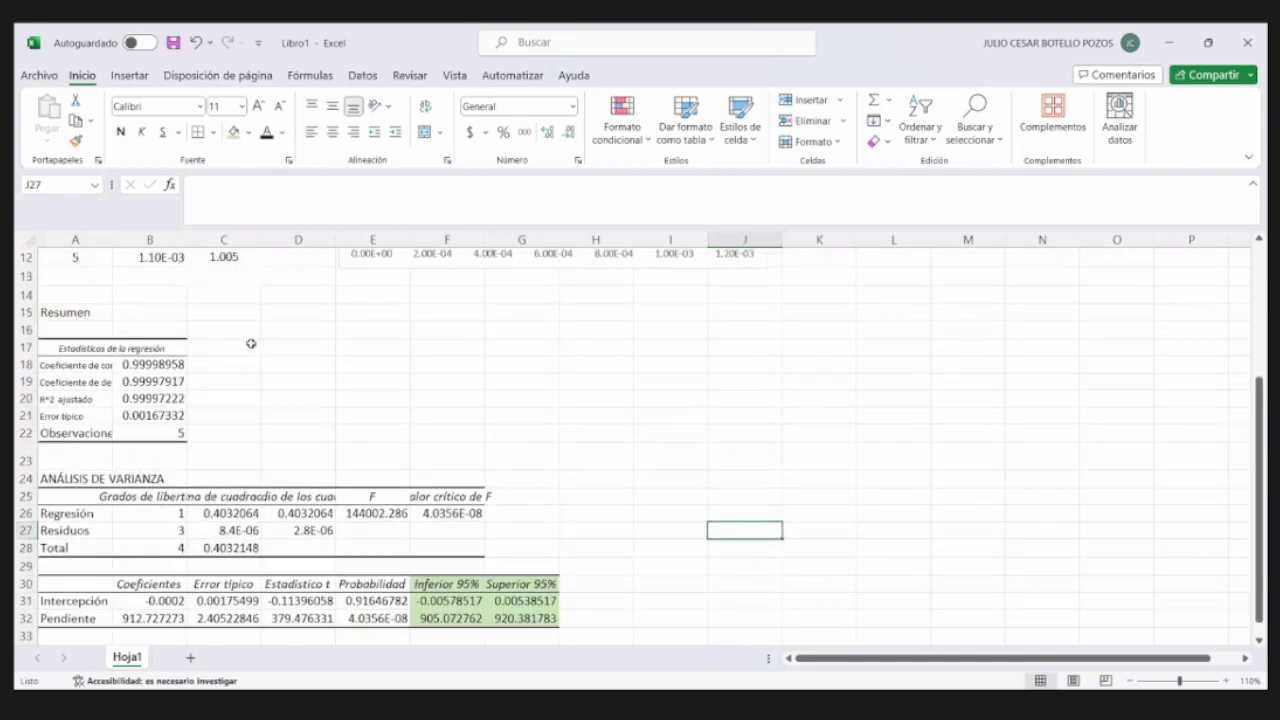
drag(128, 365, 145, 380)
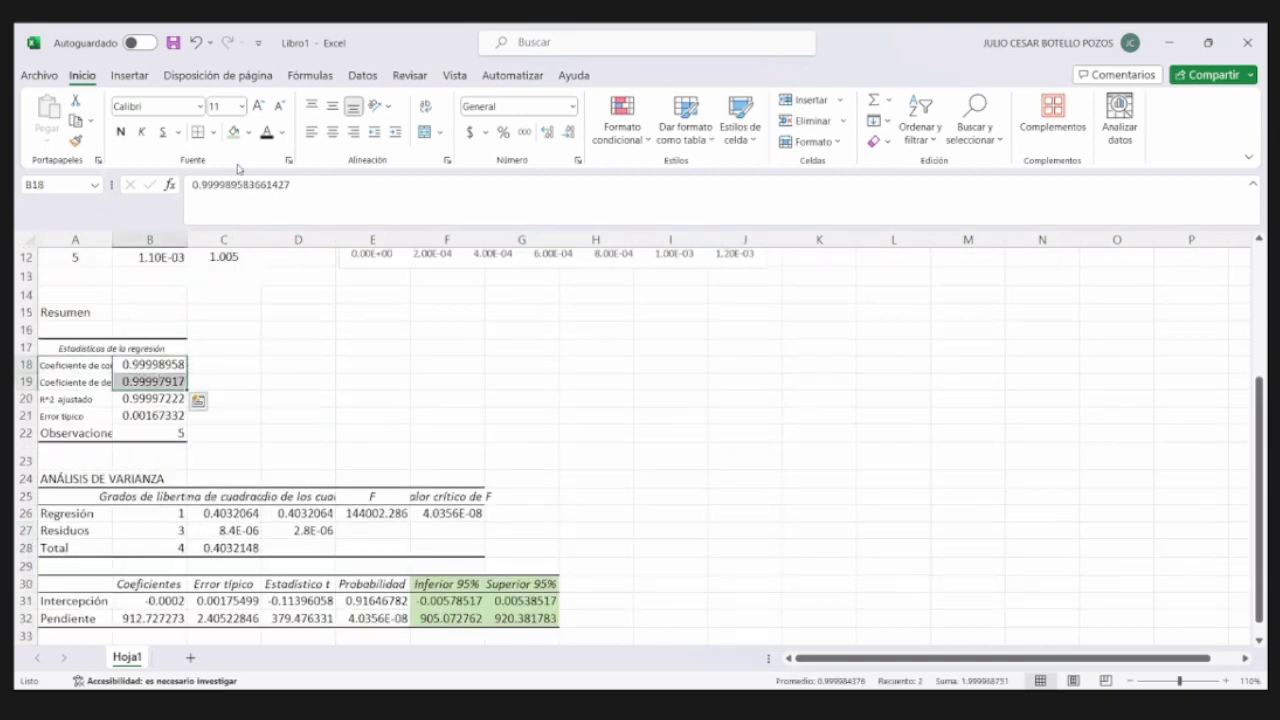
click(234, 132)
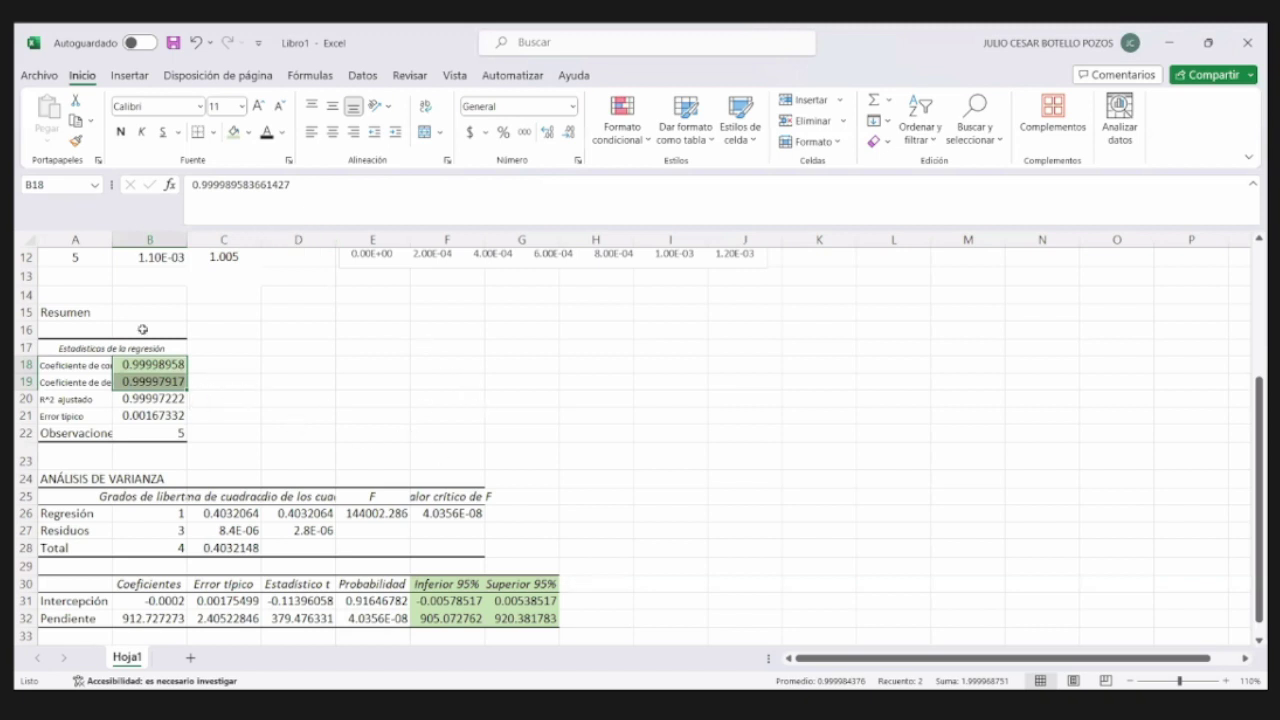
- Fill the Intercepción and Pendiente coefficient values in B31:B32 with the same light green as the other highlighted results
click(153, 384)
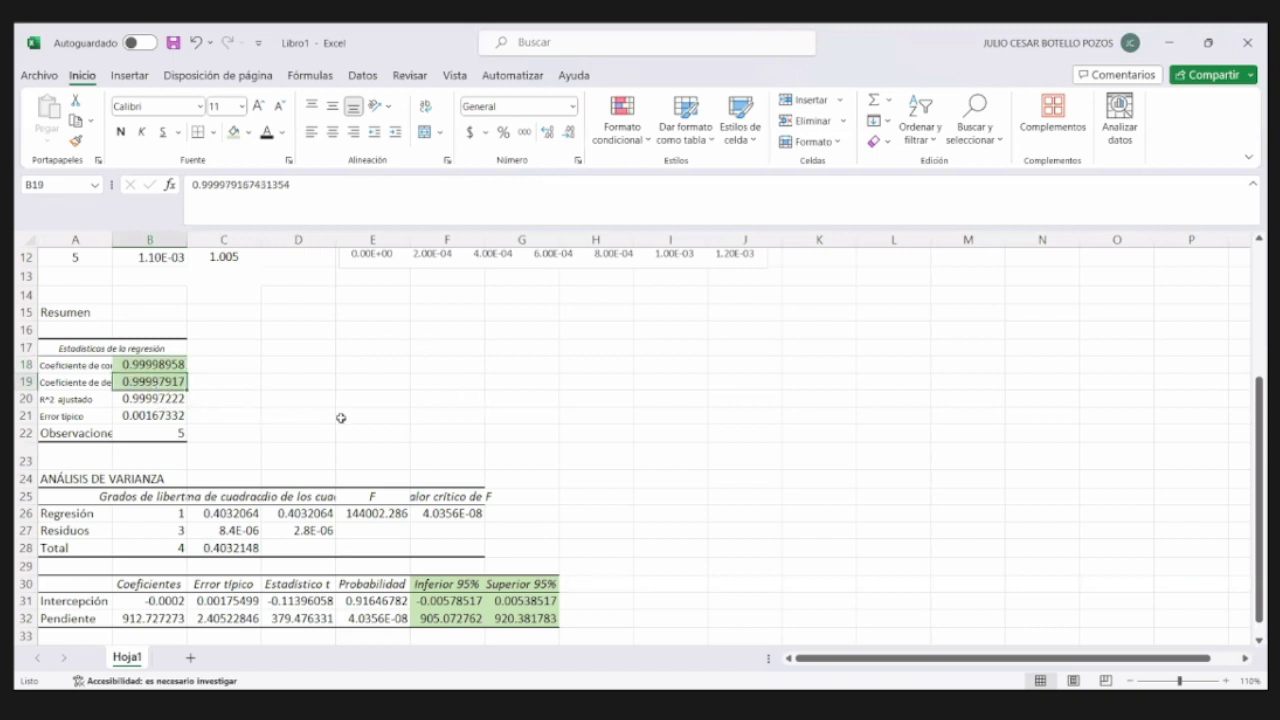
scroll(337, 414, down, 4)
click(151, 400)
drag(151, 400, 153, 412)
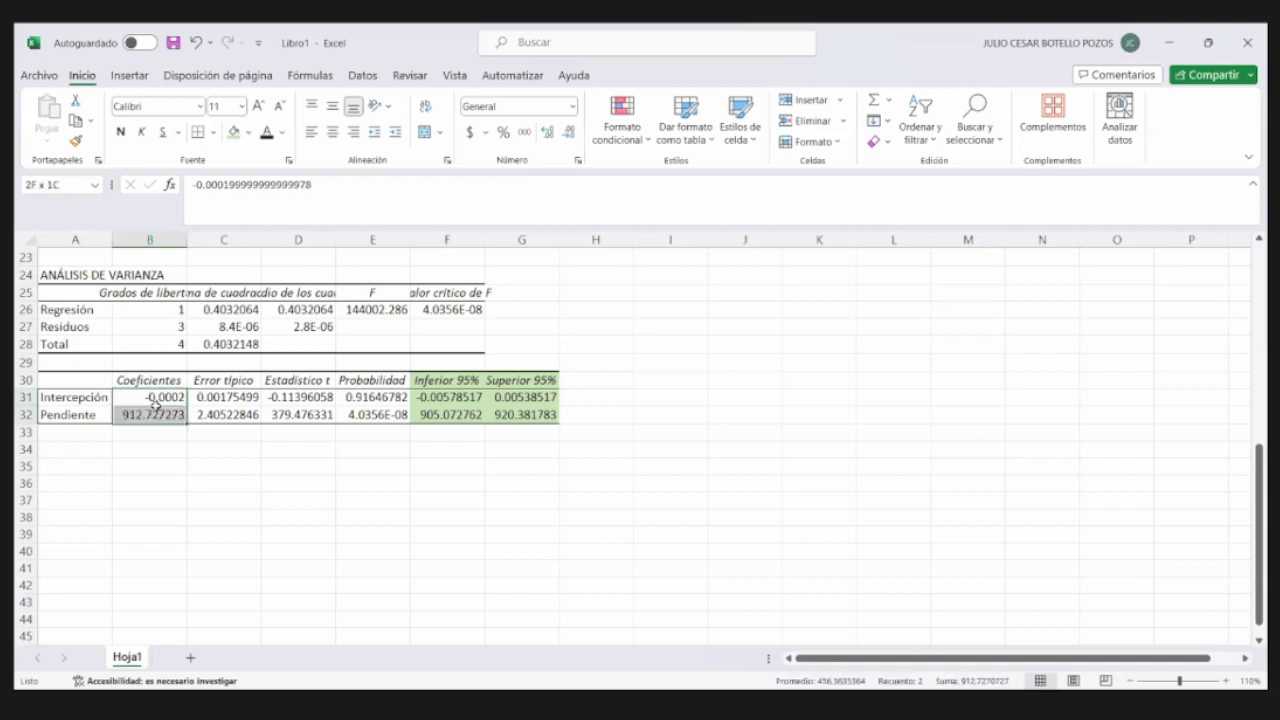
click(234, 132)
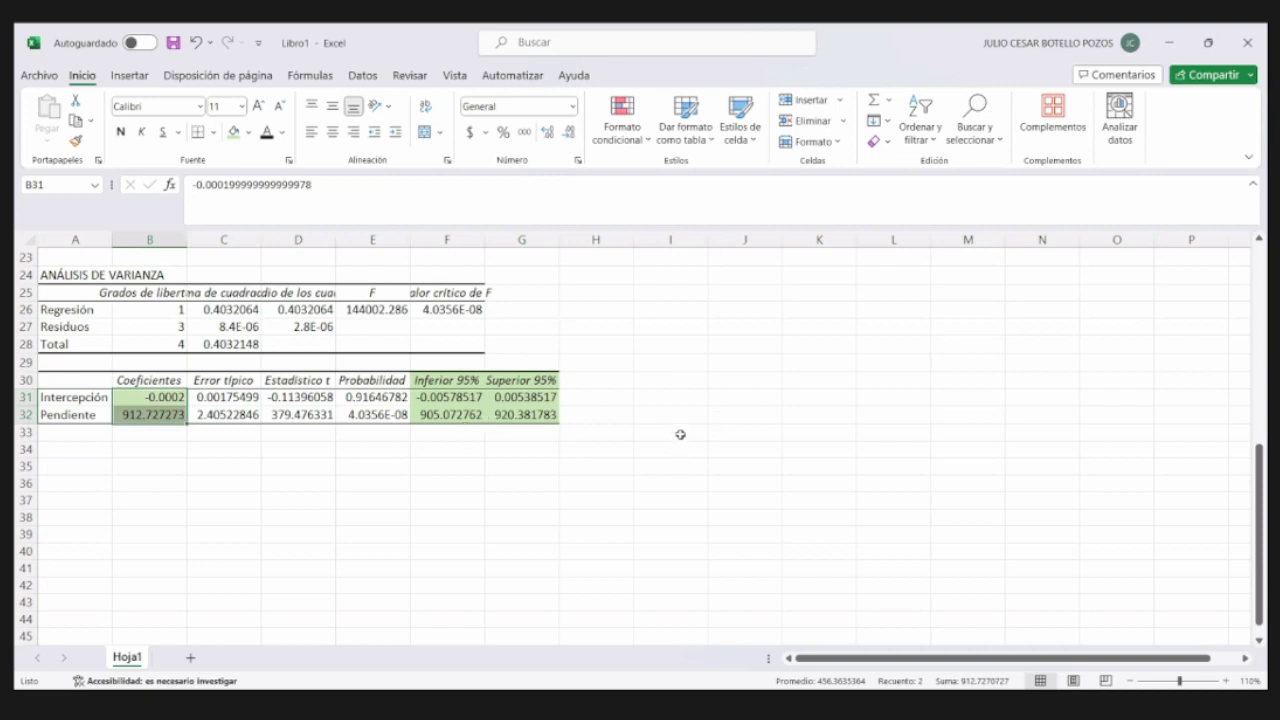
scroll(680, 434, up, 7)
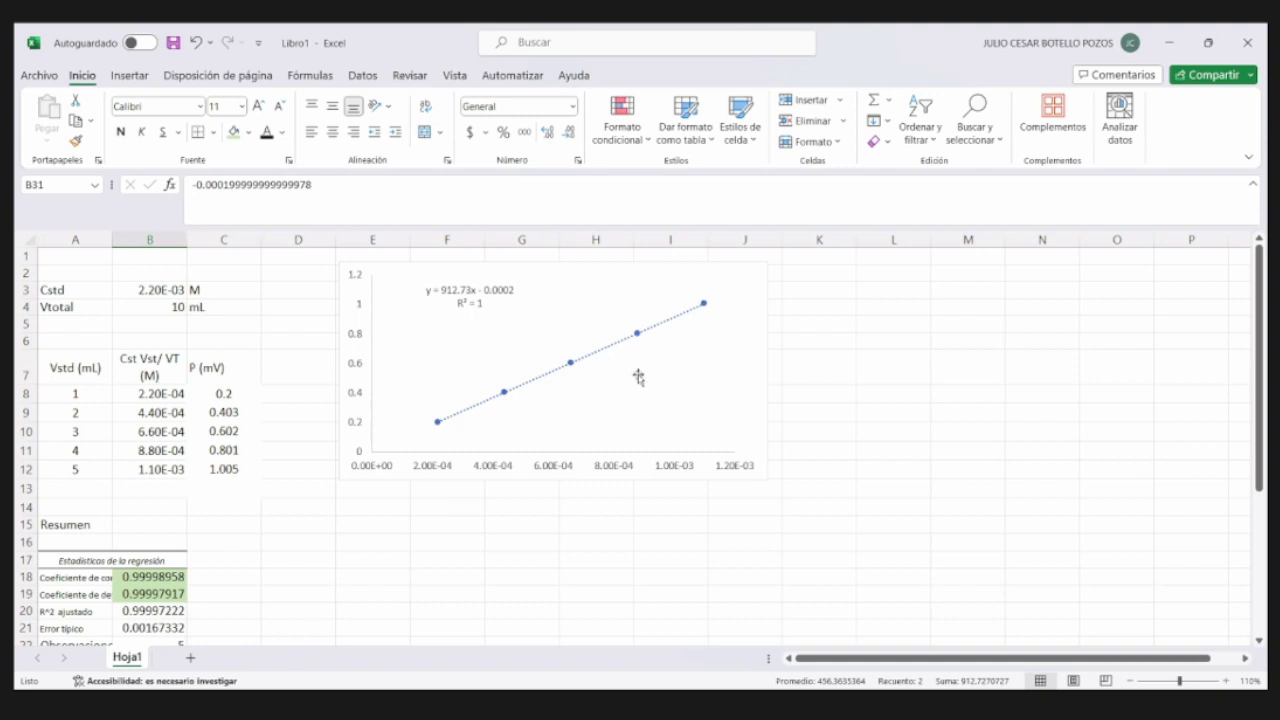
click(289, 492)
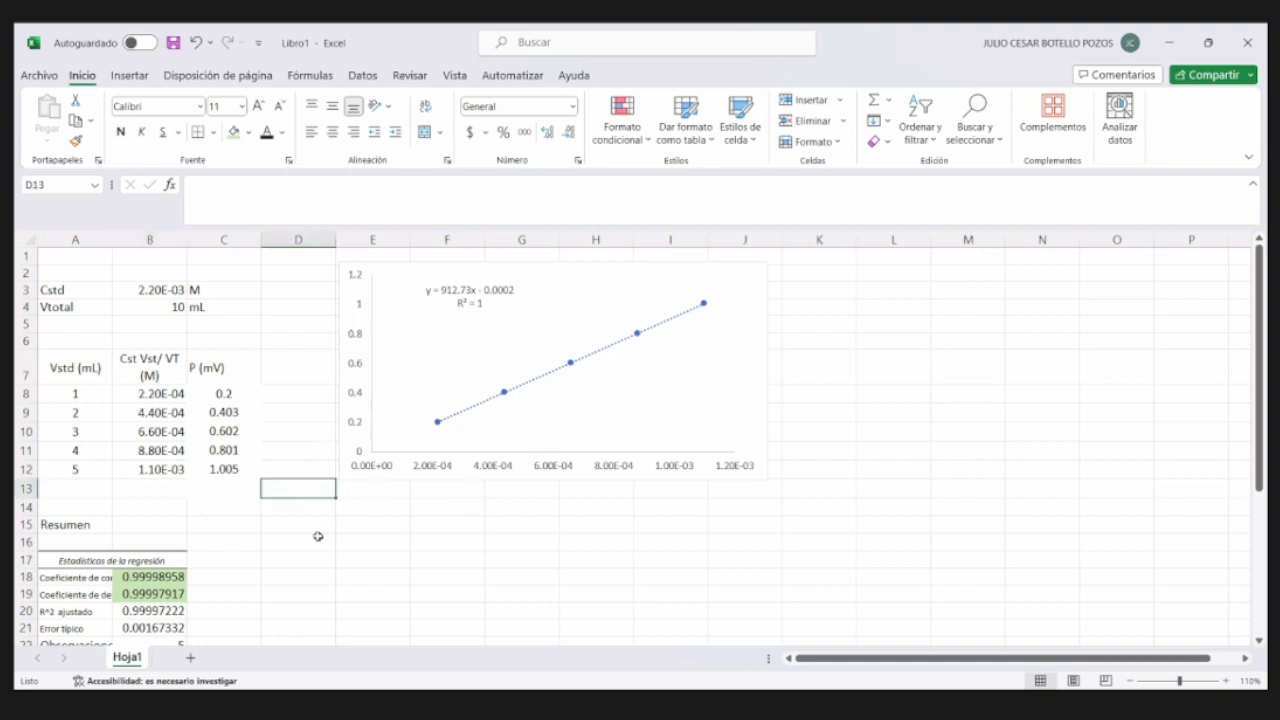
scroll(318, 537, down, 3)
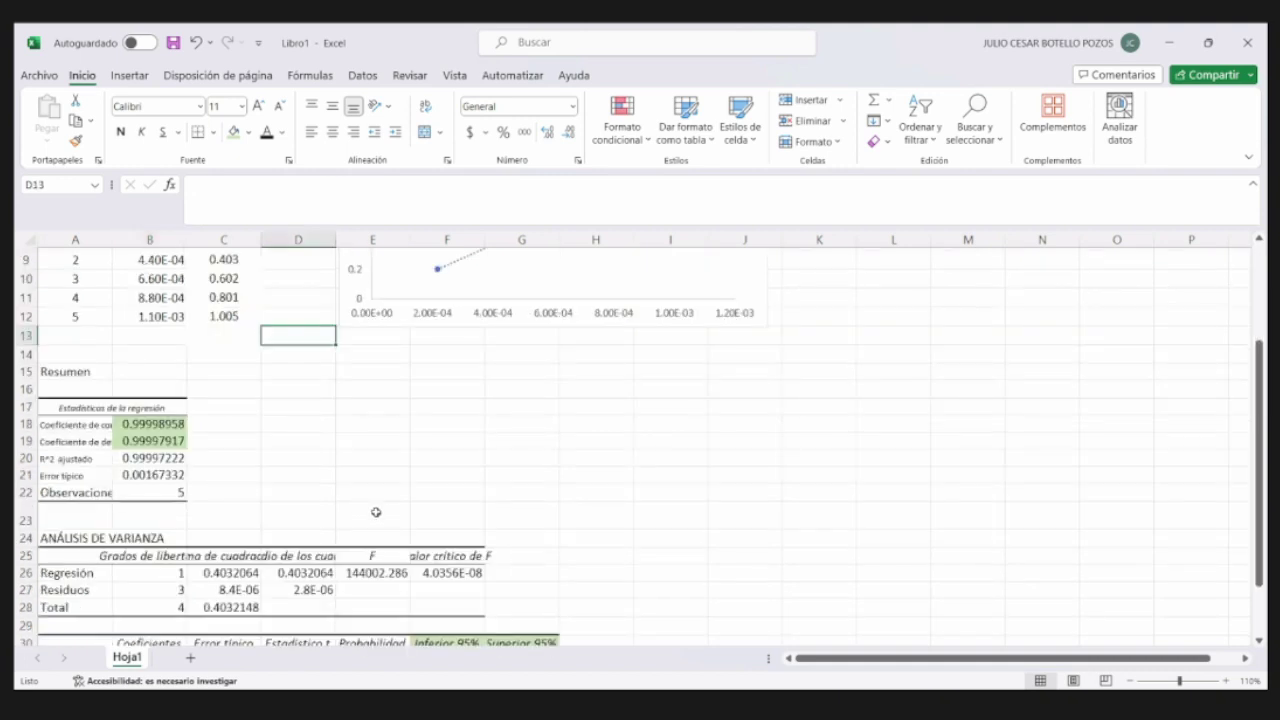
scroll(323, 523, down, 4)
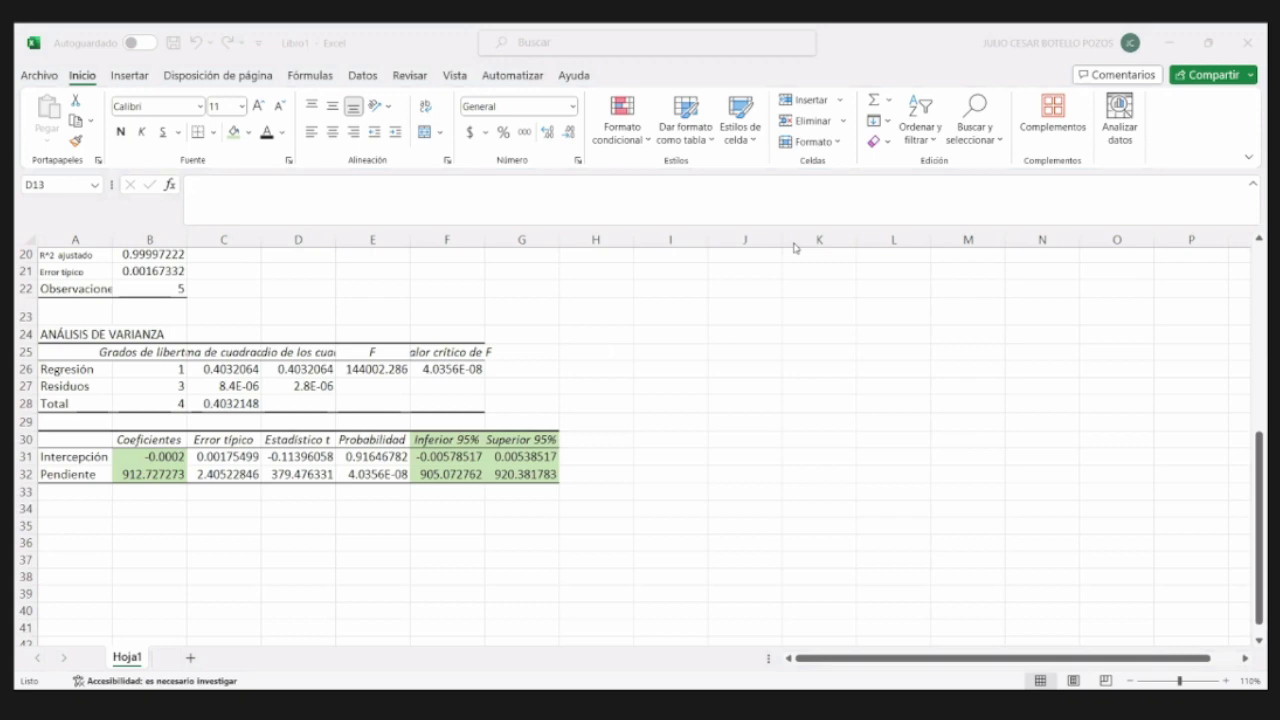
- Switch to the PowerPoint presentation and copy the Propiedad (mV) value of system 6 from the table
key(alt+Tab)
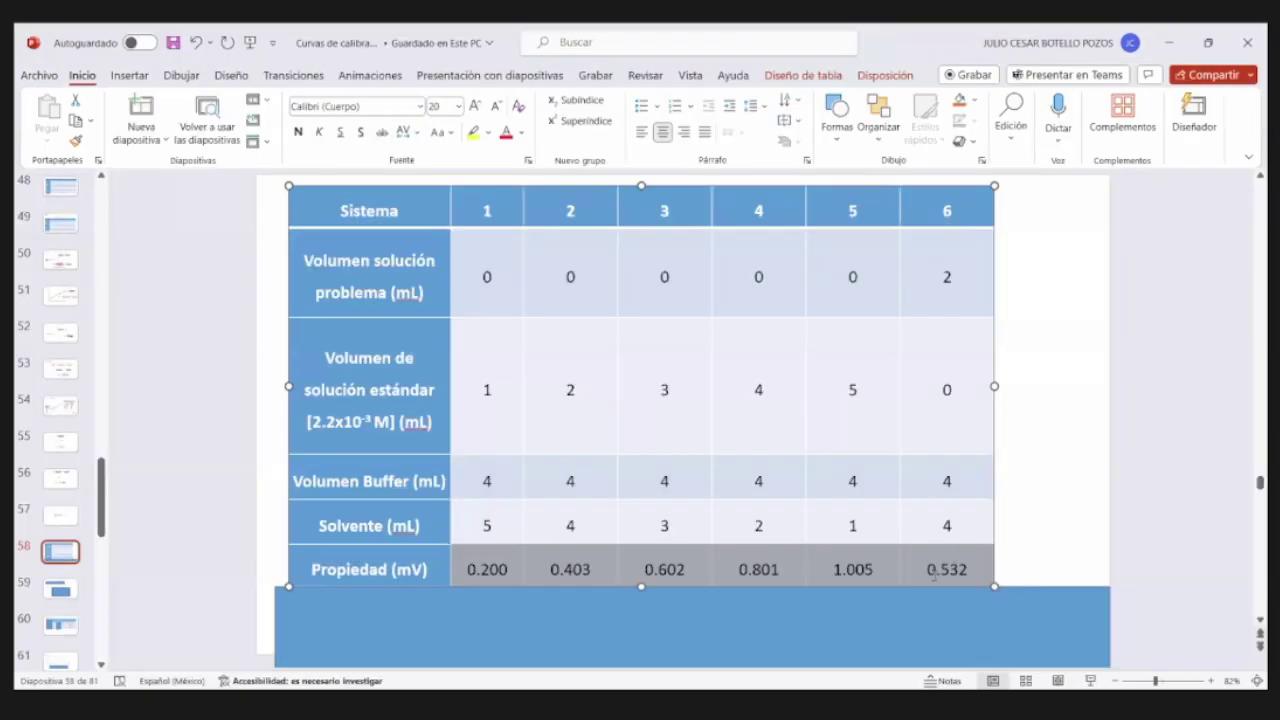
click(948, 569)
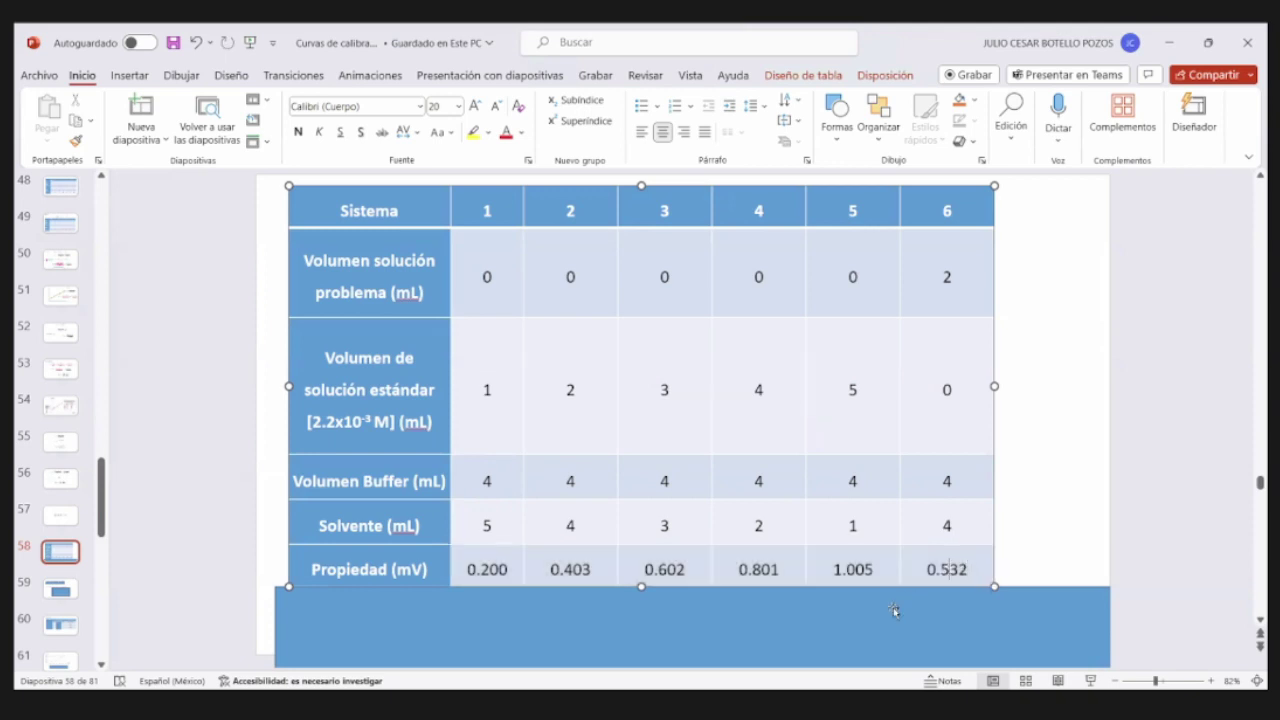
double_click(936, 567)
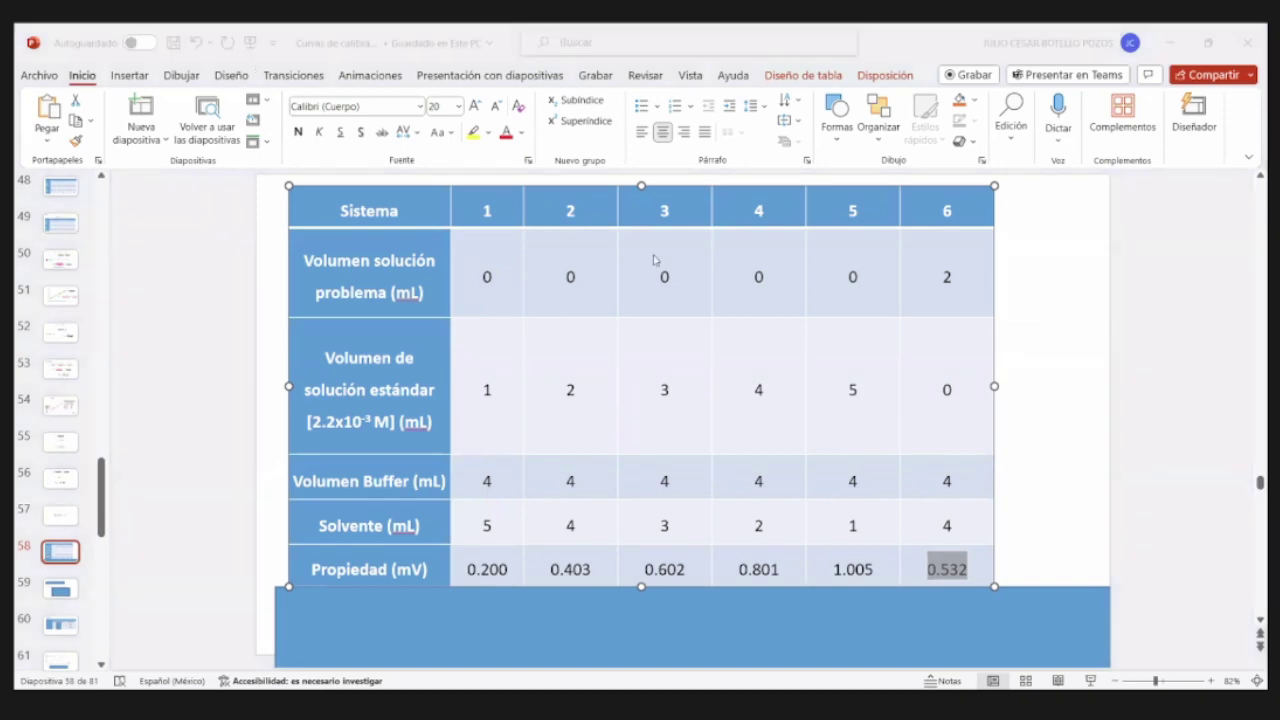
- Back in Excel, label A35 P prob and enter 0.532 in B35 with the unit mV in C35
key(alt+Tab)
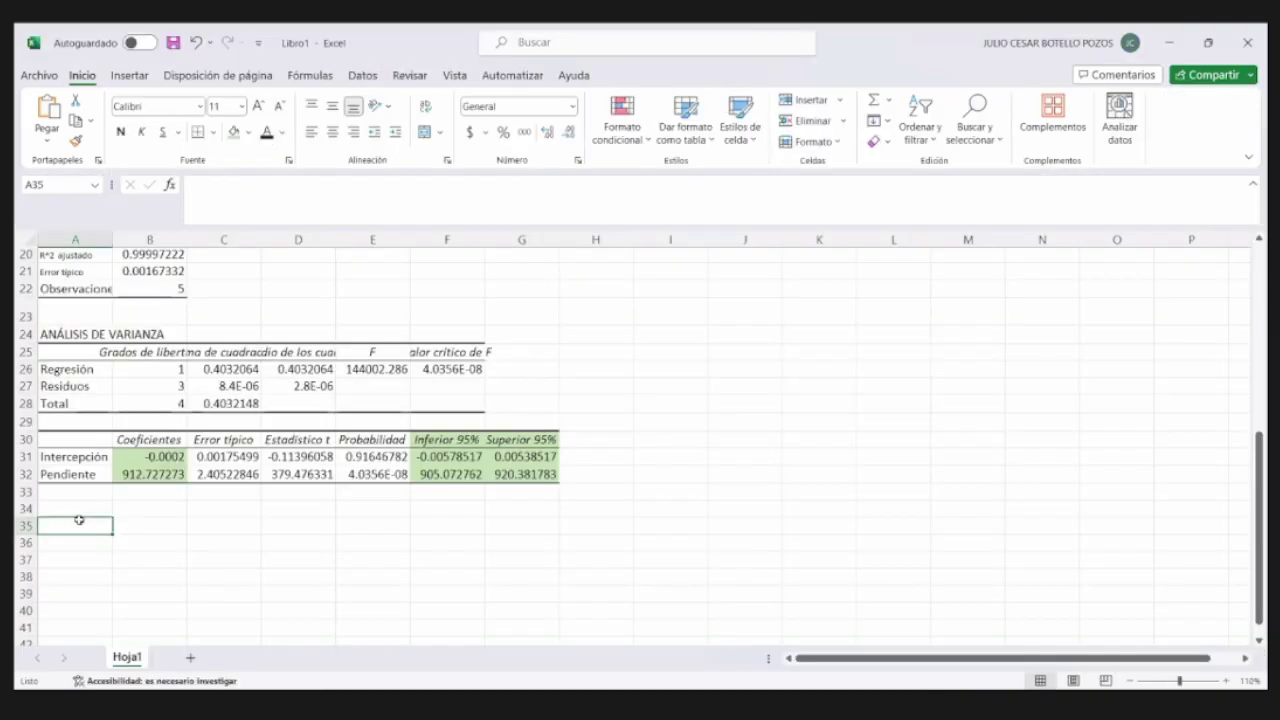
text(P)
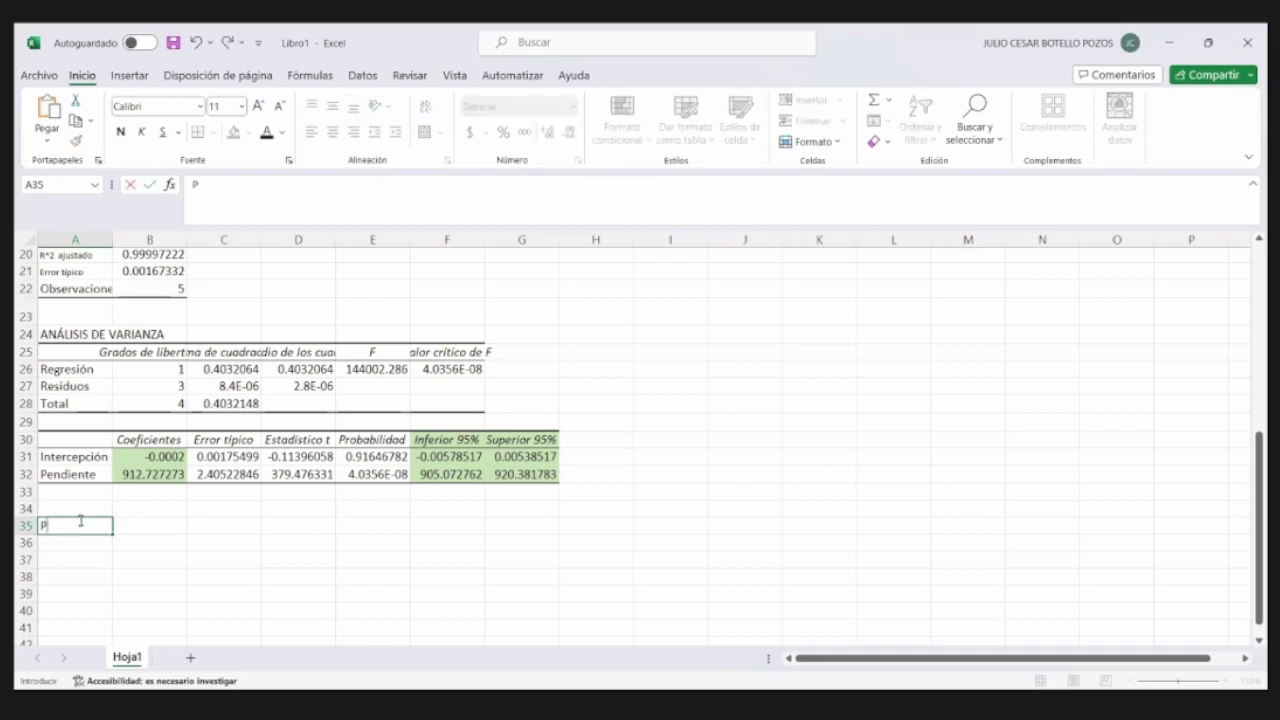
text( prob)
key(Tab)
text(0.532)
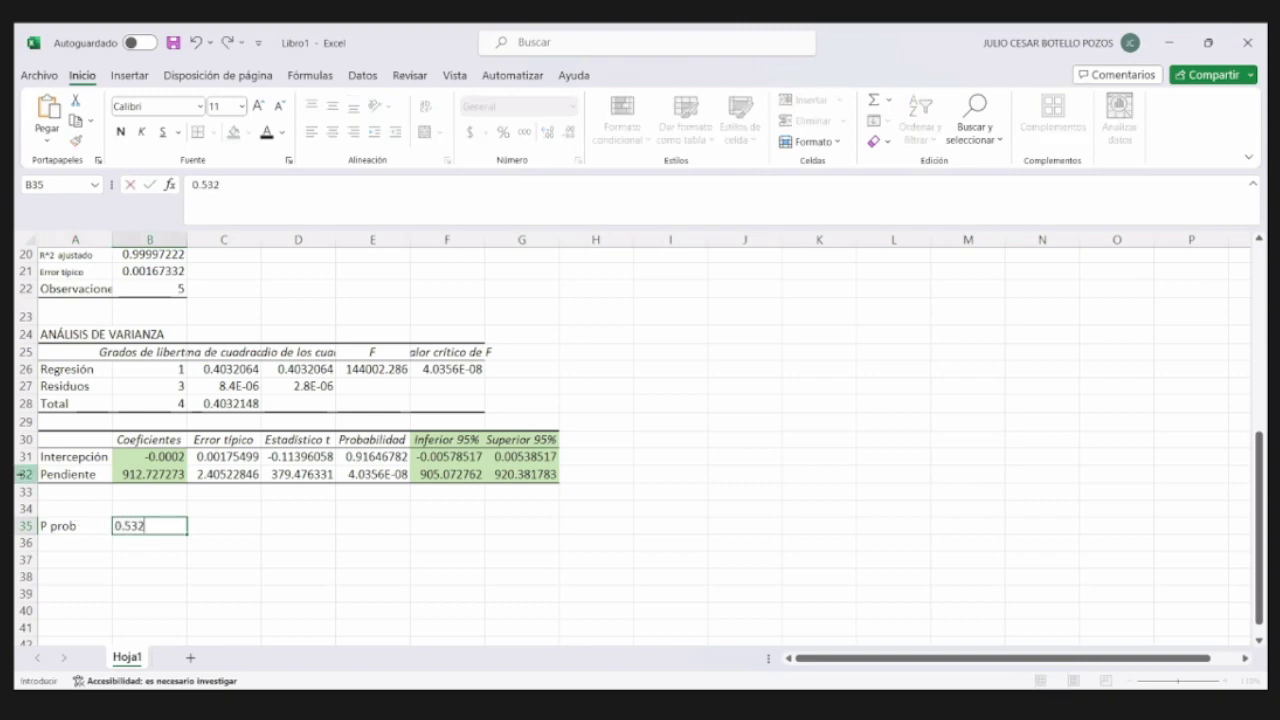
key(Tab)
text(mV)
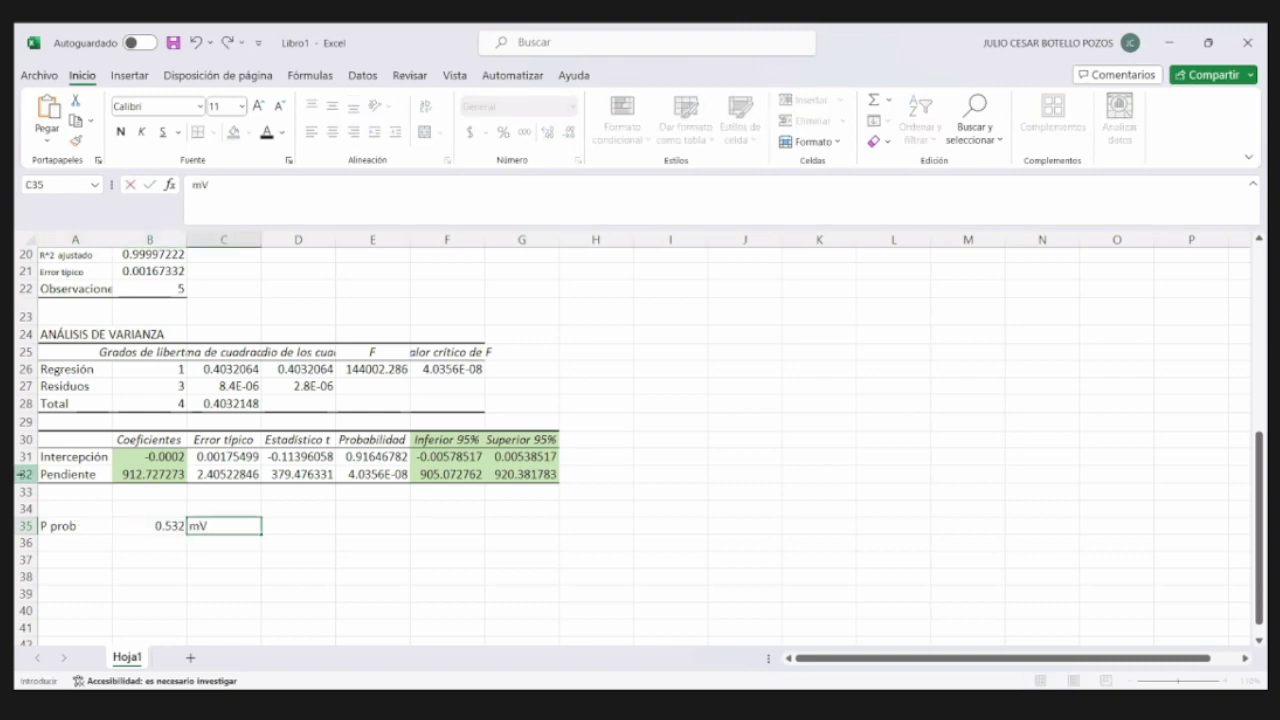
key(Return)
- Label A36 Vprob and enter 2 in B36 with the unit mL in C36
key(Left)
key(Left)
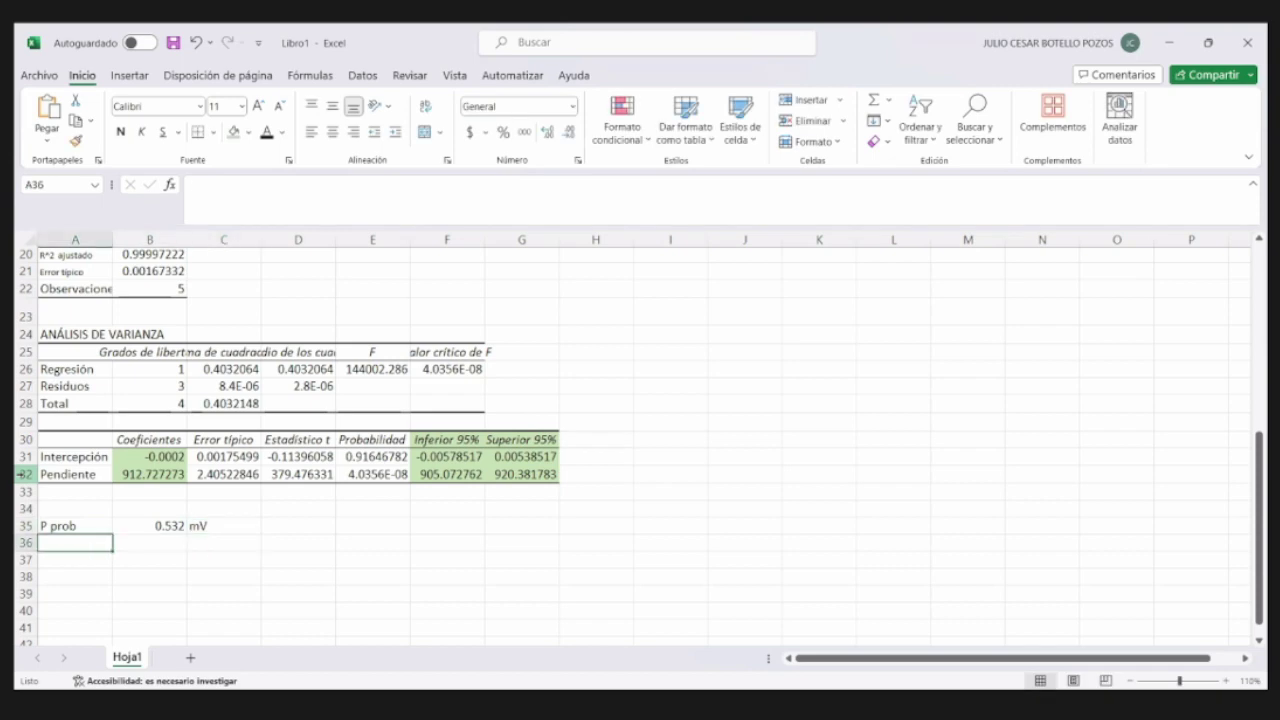
text(Vprob)
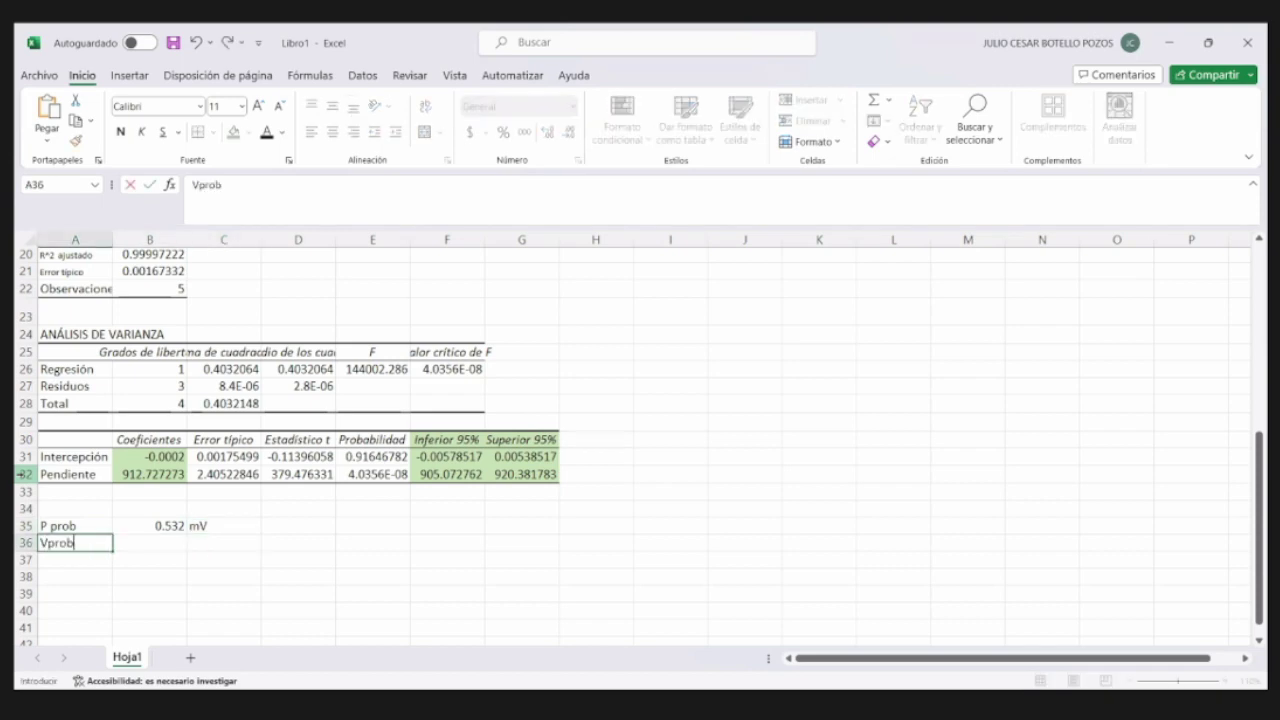
key(Tab)
text(2)
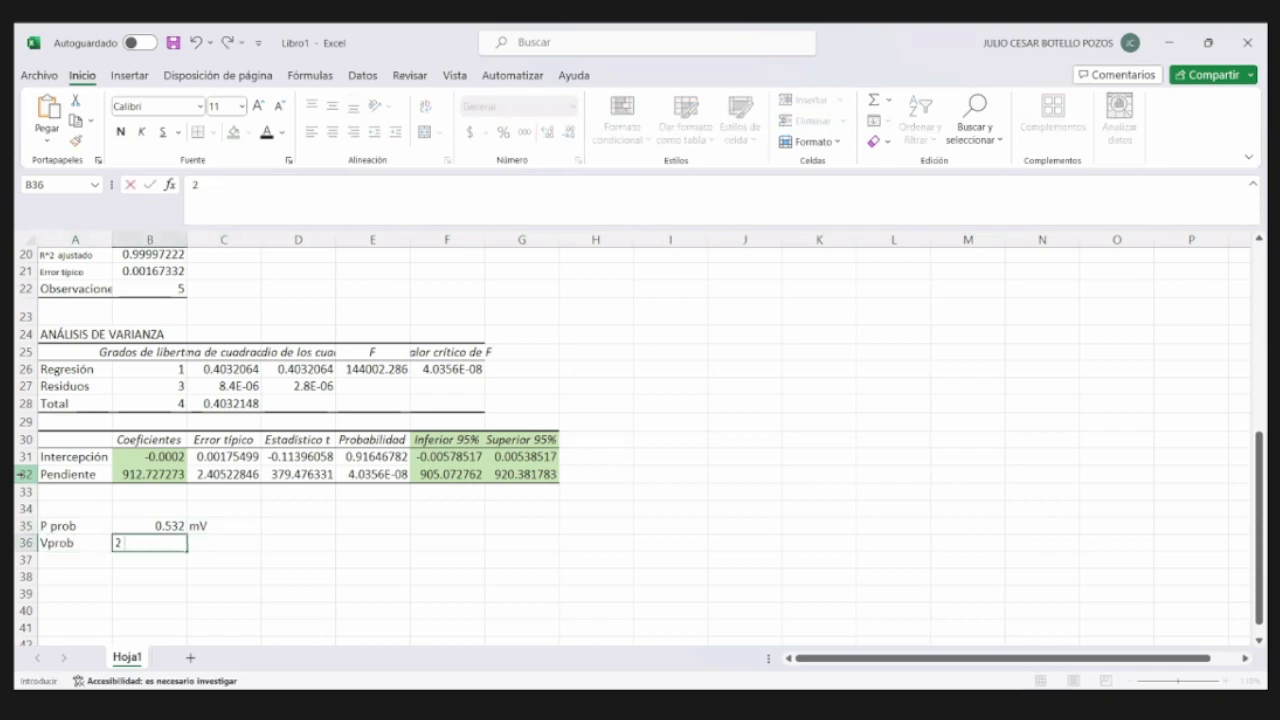
text( mV)
key(BackSpace)
key(BackSpace)
key(BackSpace)
key(Tab)
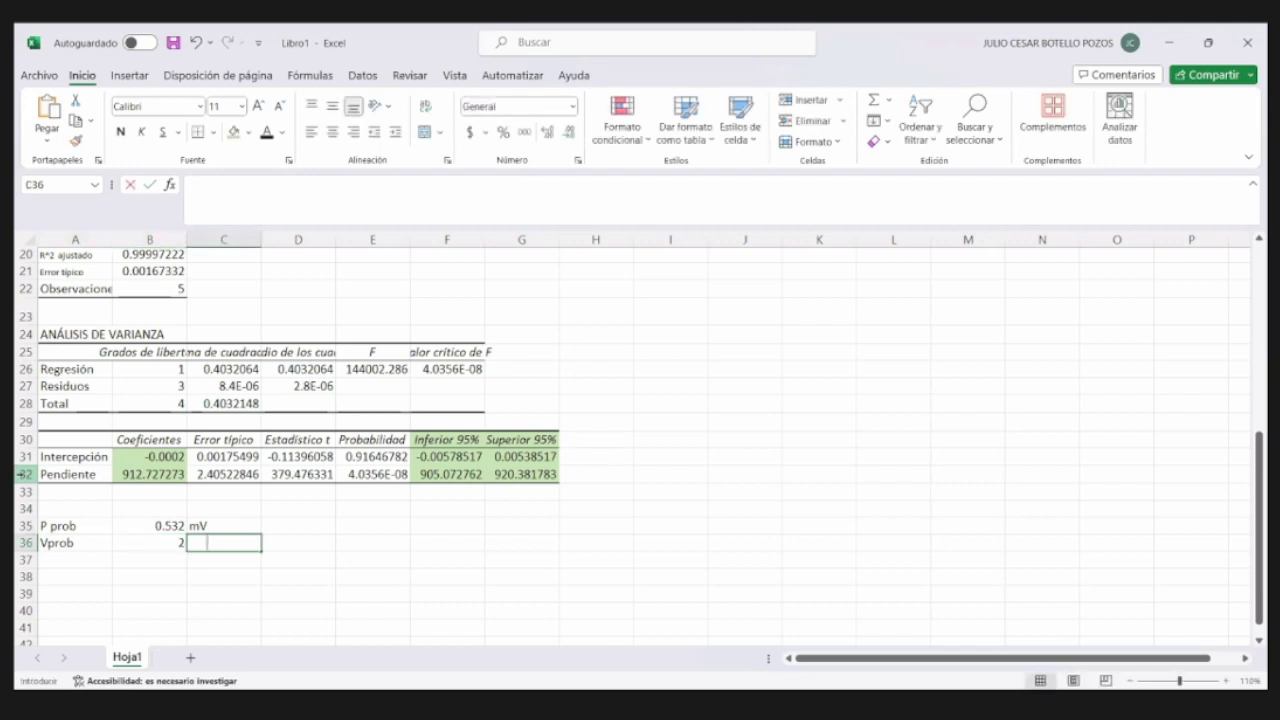
text(mL)
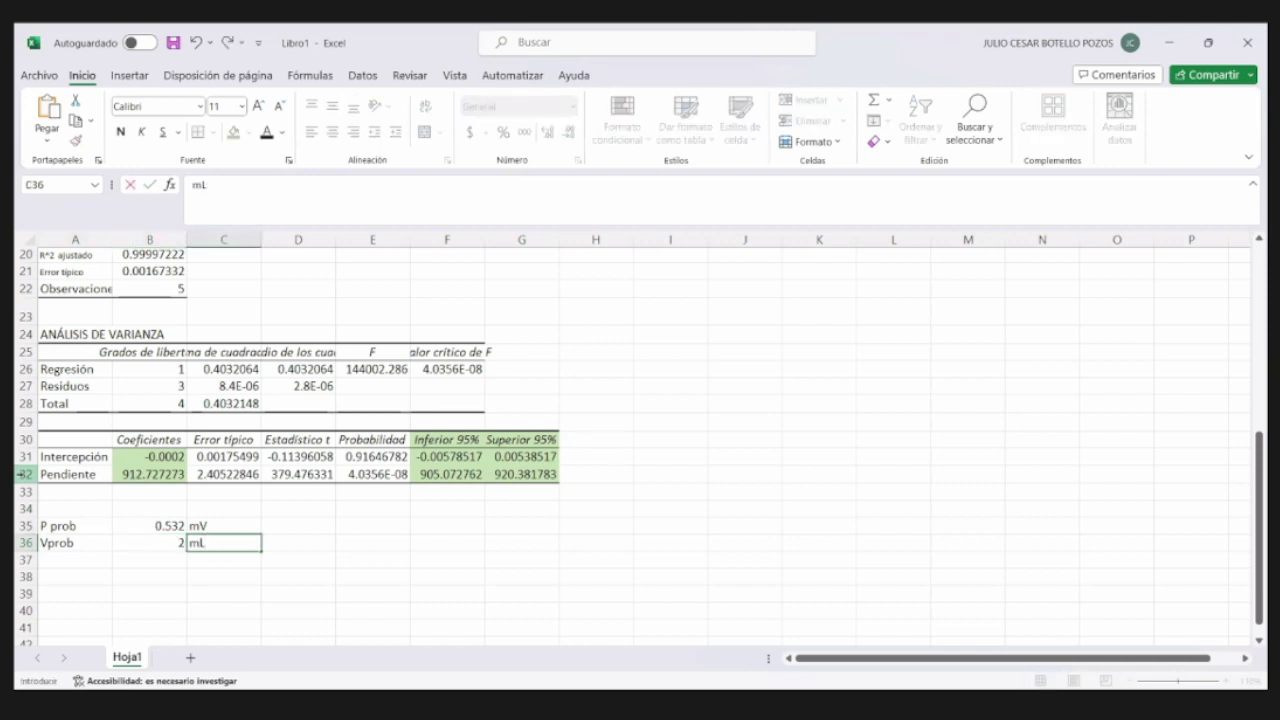
- Label A38 Cprob and start its formula in B38 with a reference to the P prob value, =B35
click(69, 580)
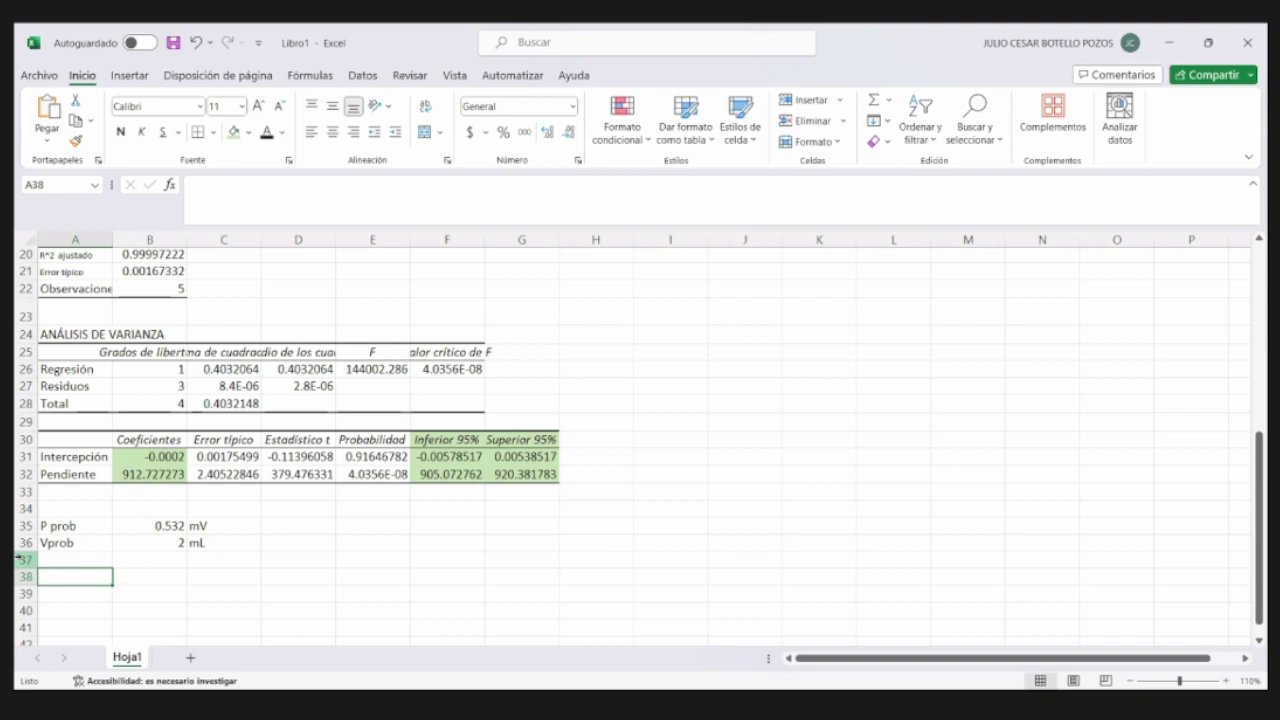
text(Cprob)
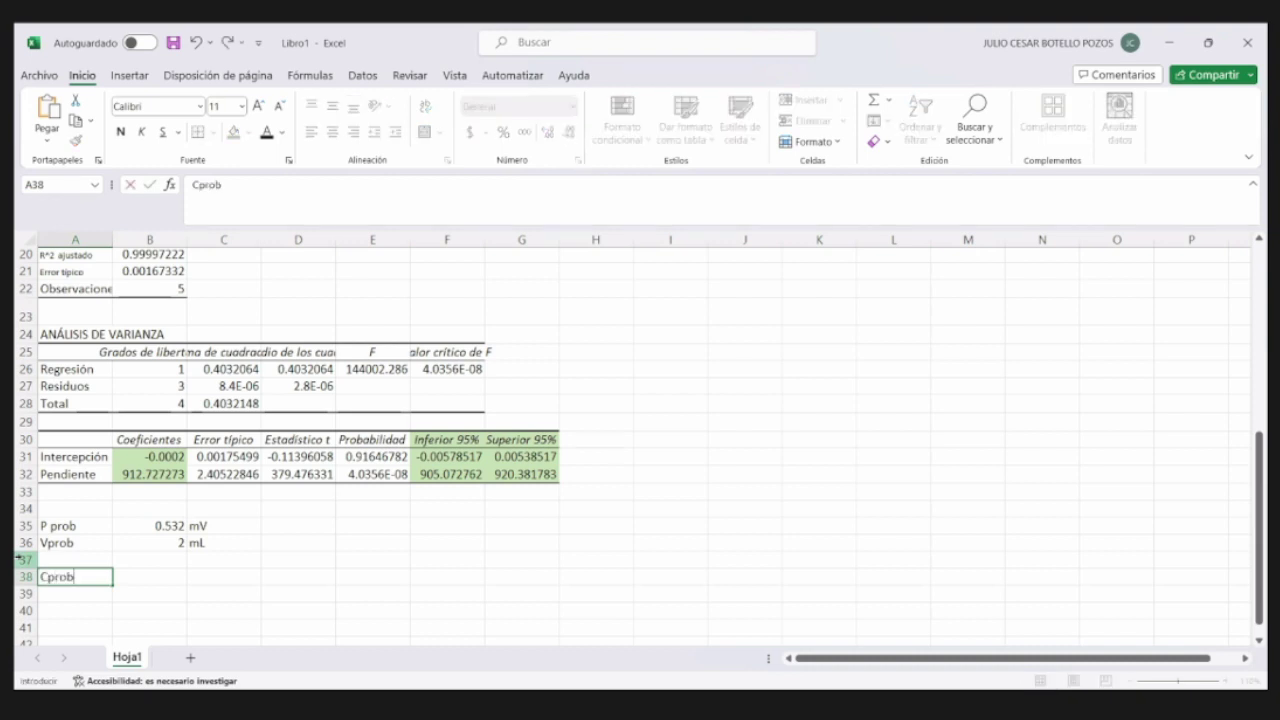
key(Tab)
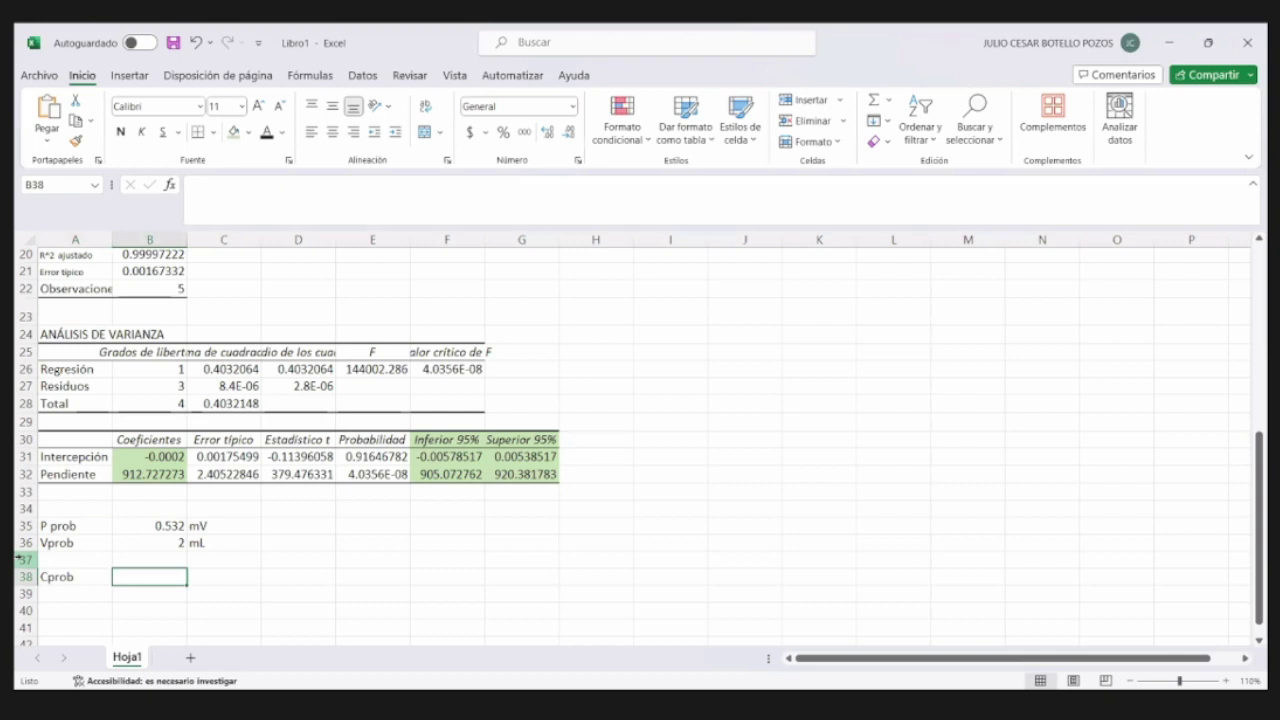
text(=)
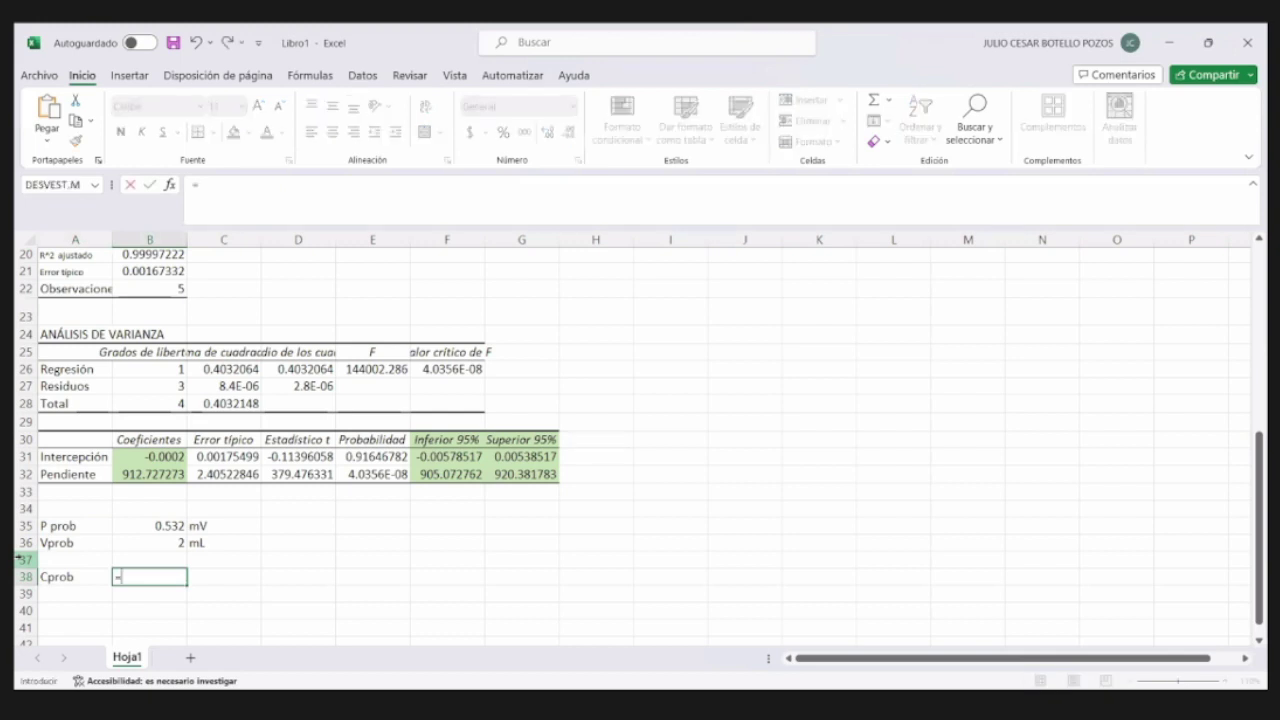
click(163, 526)
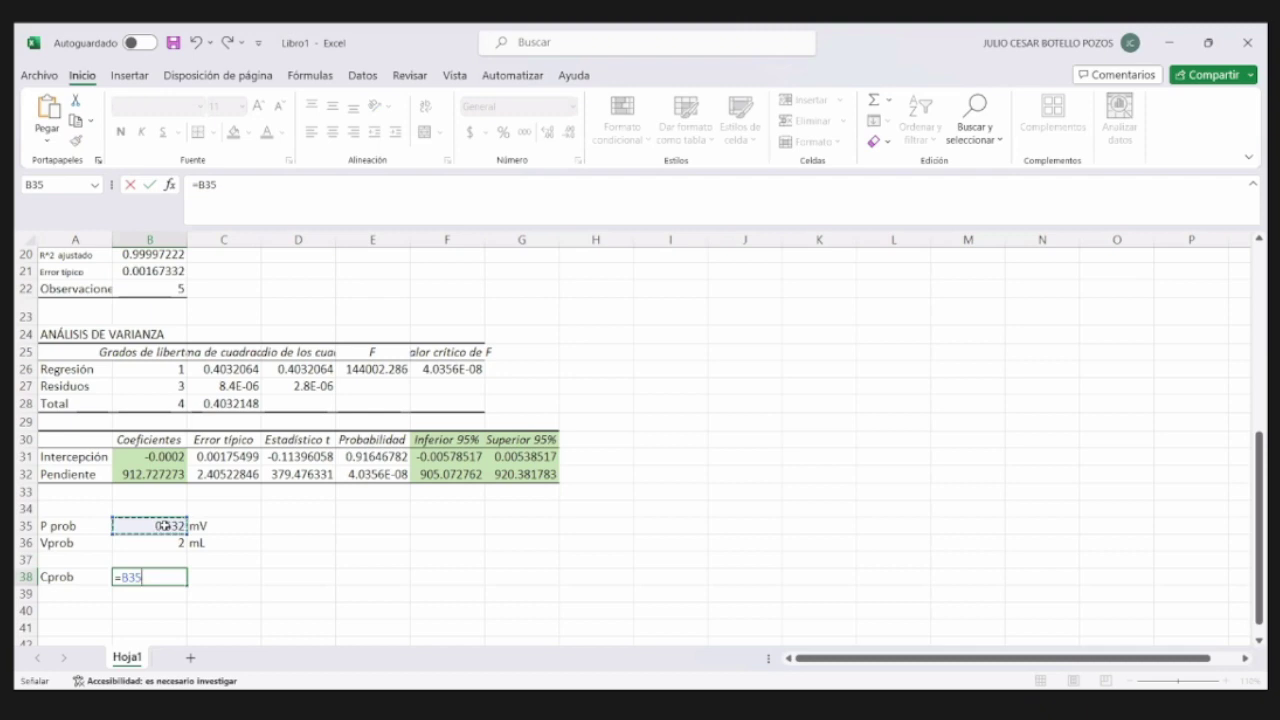
- Draw a horizontal line about 4.98 cm long on the chart, from the vertical axis near 0.5 to the trendline
scroll(249, 397, up, 1)
scroll(249, 397, up, 6)
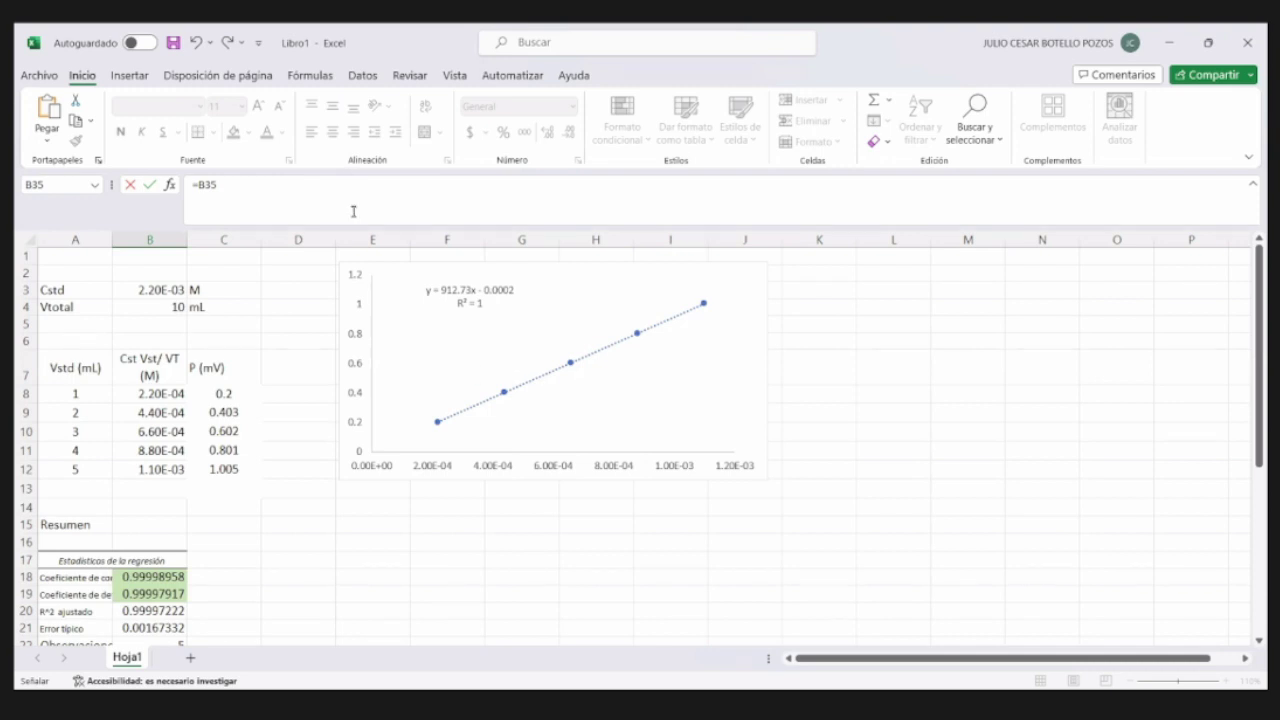
click(447, 389)
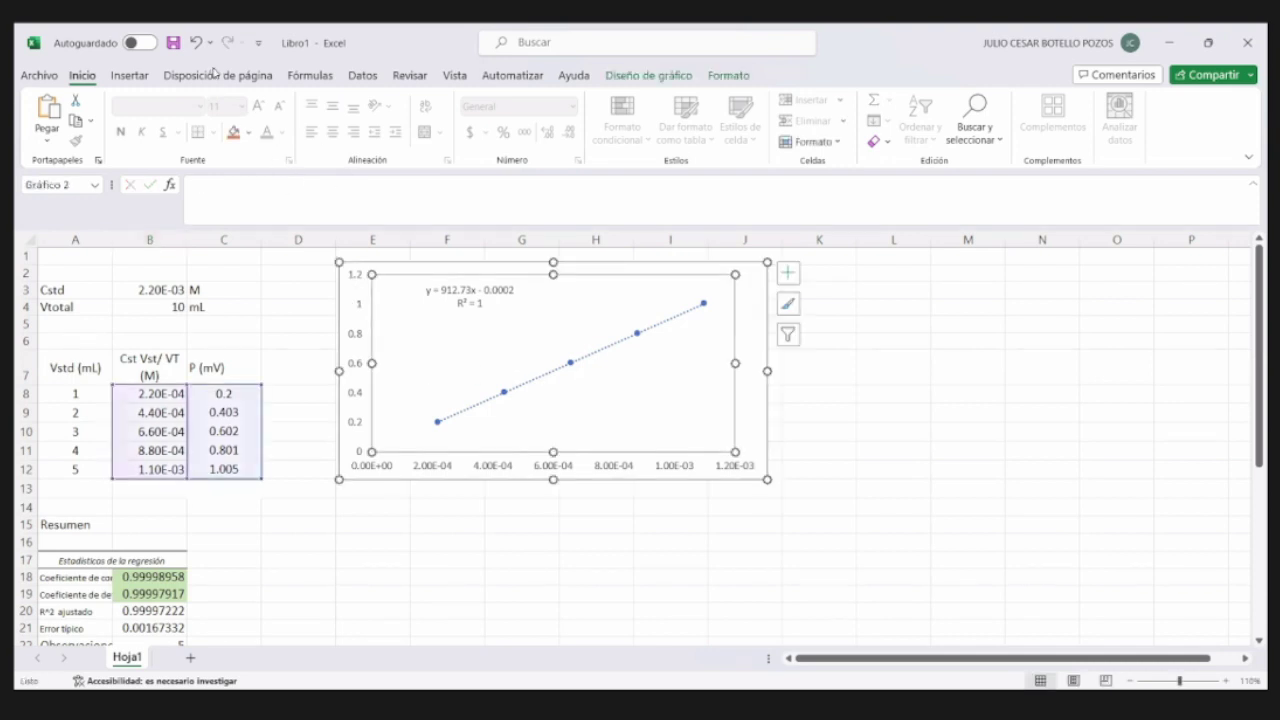
click(129, 75)
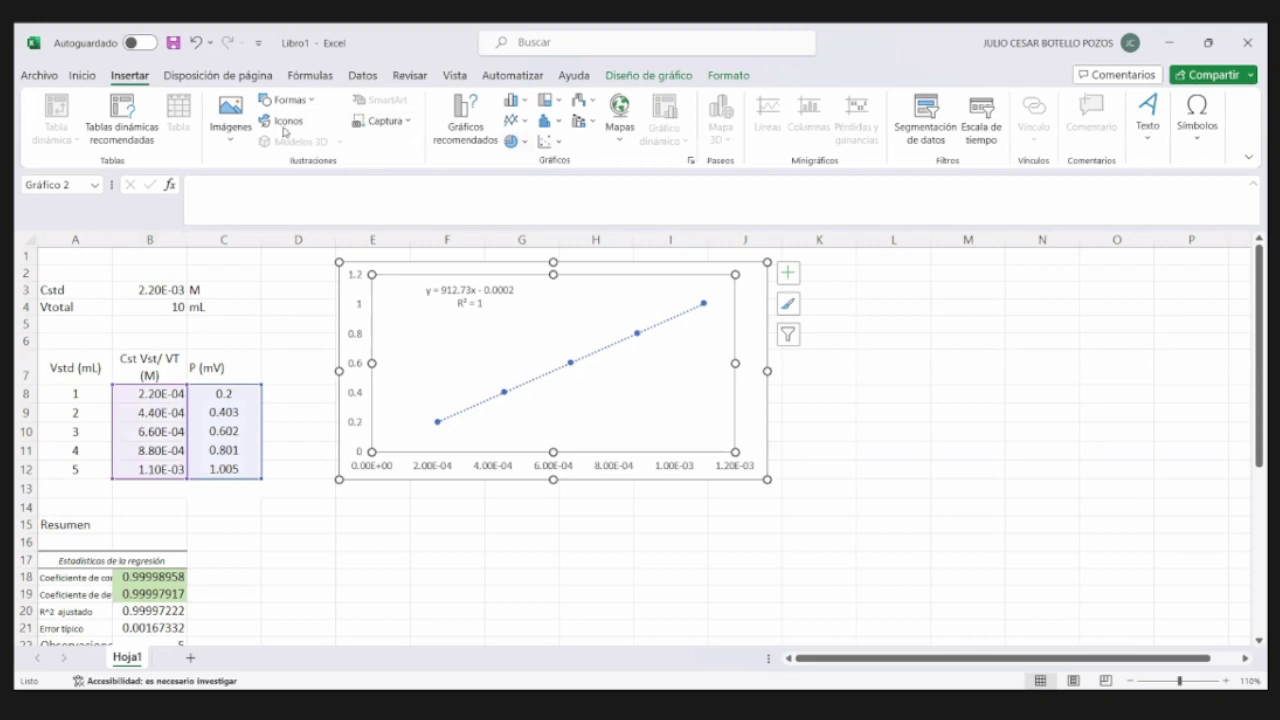
click(290, 100)
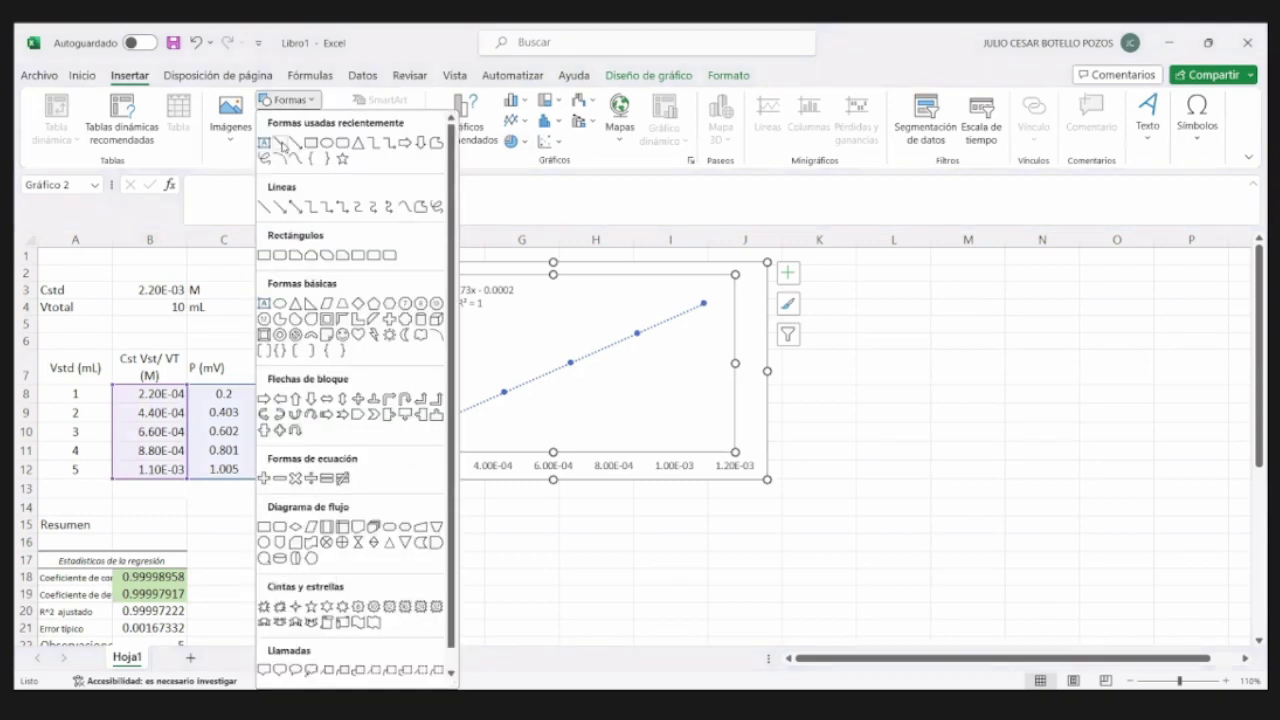
click(281, 143)
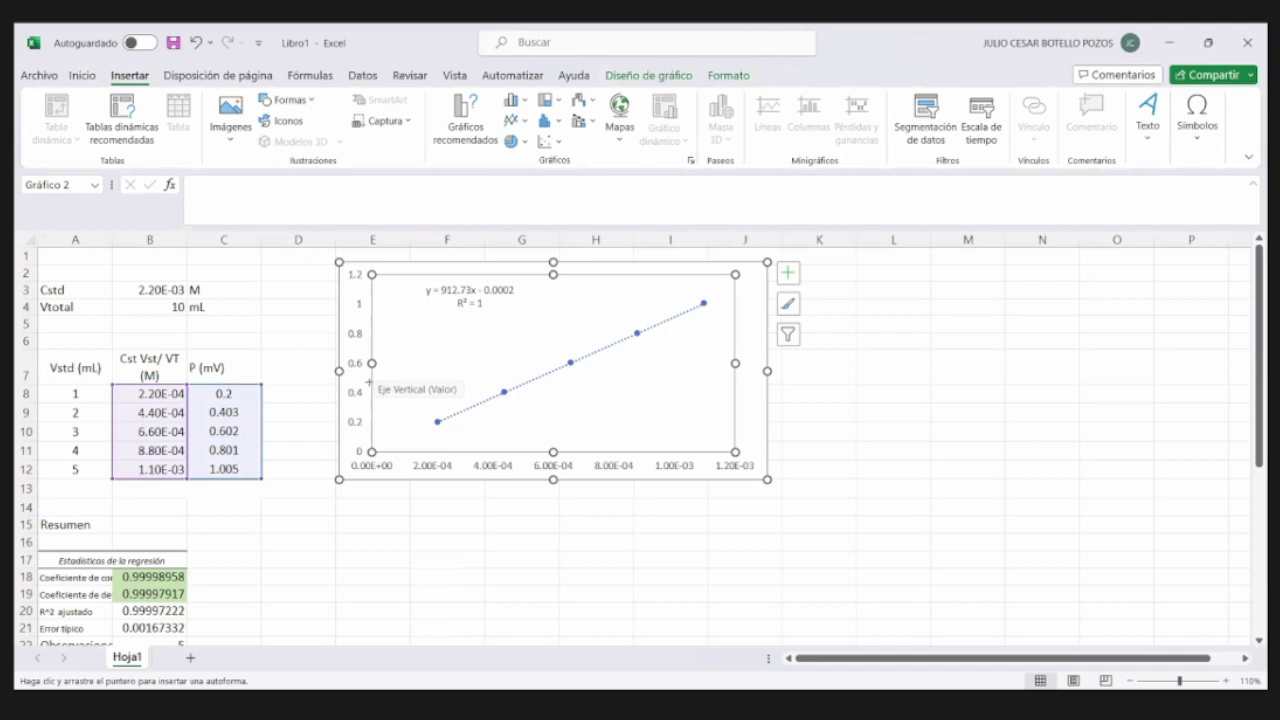
drag(371, 378, 541, 378)
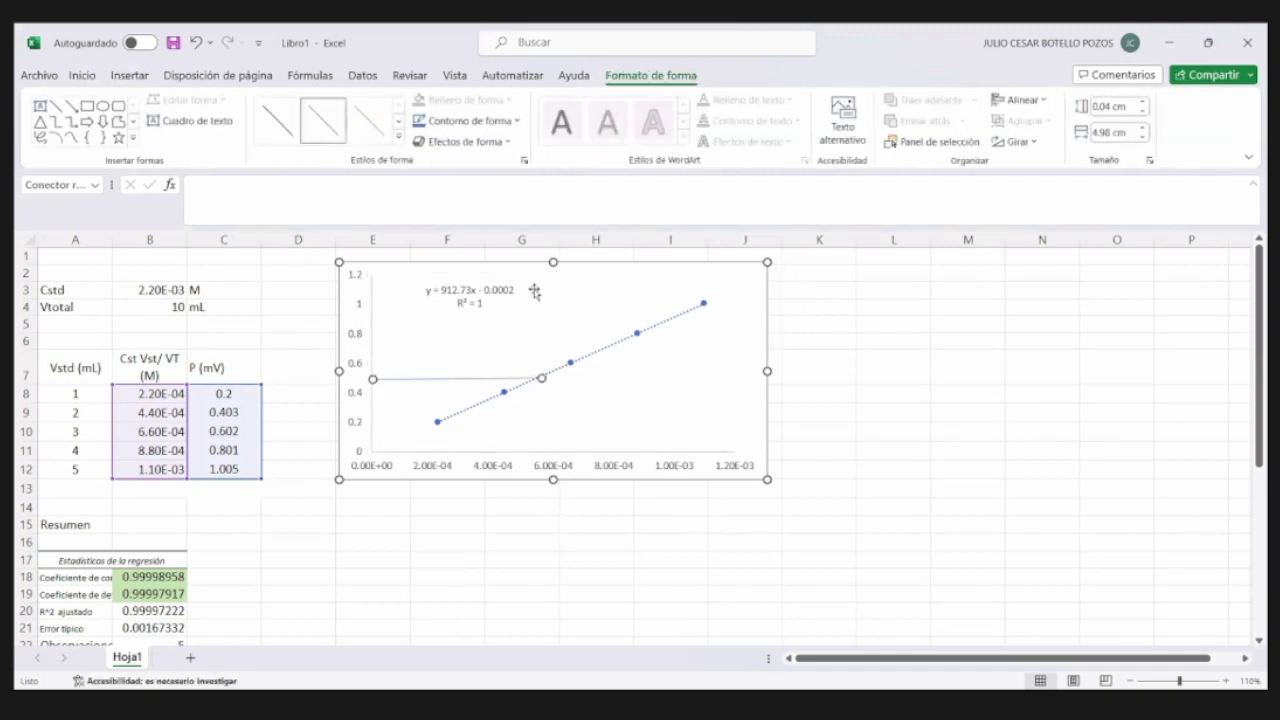
- Draw a vertical line about 2.27 cm long from the horizontal line's end on the trendline down to the chart's horizontal axis
click(534, 289)
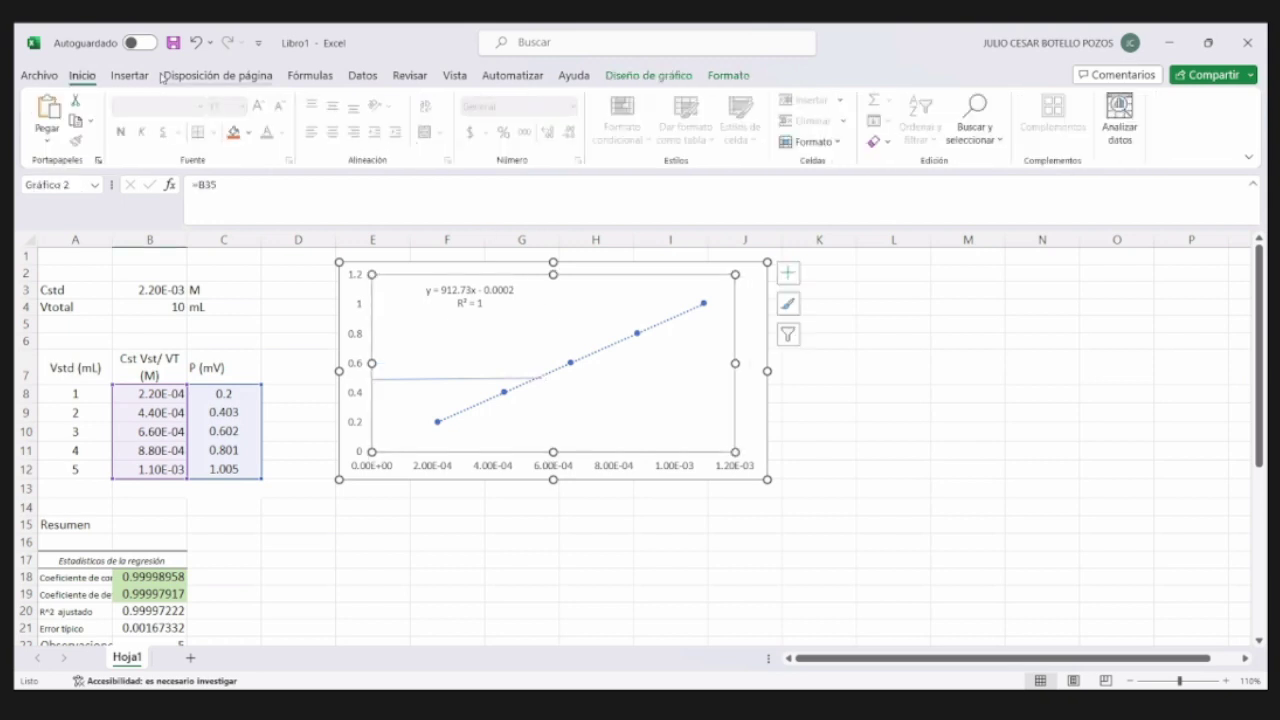
click(130, 79)
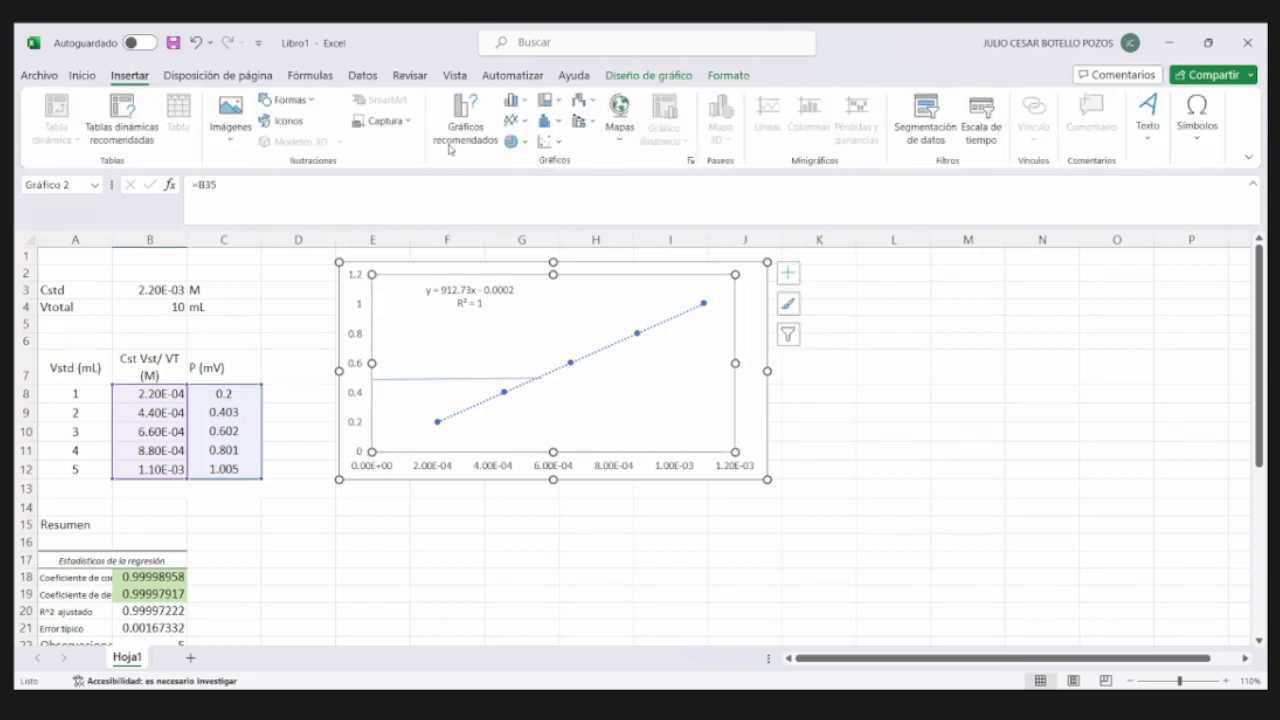
click(295, 100)
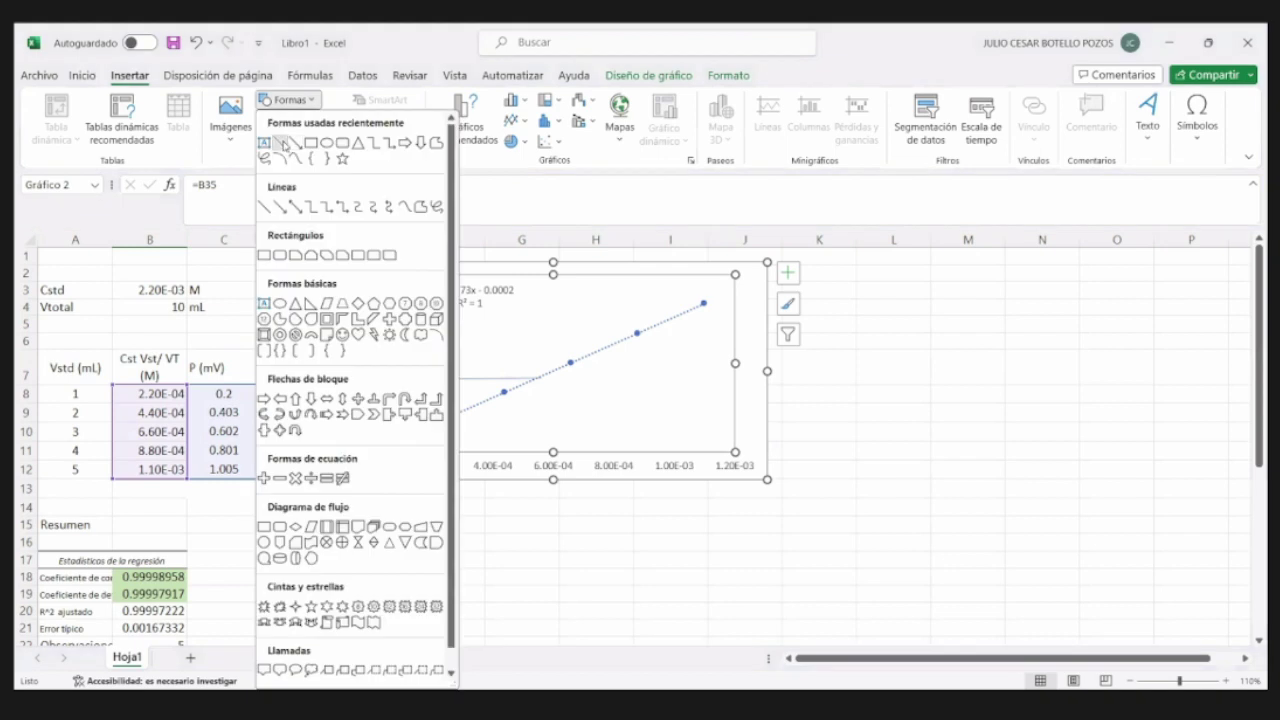
click(280, 142)
drag(541, 378, 543, 452)
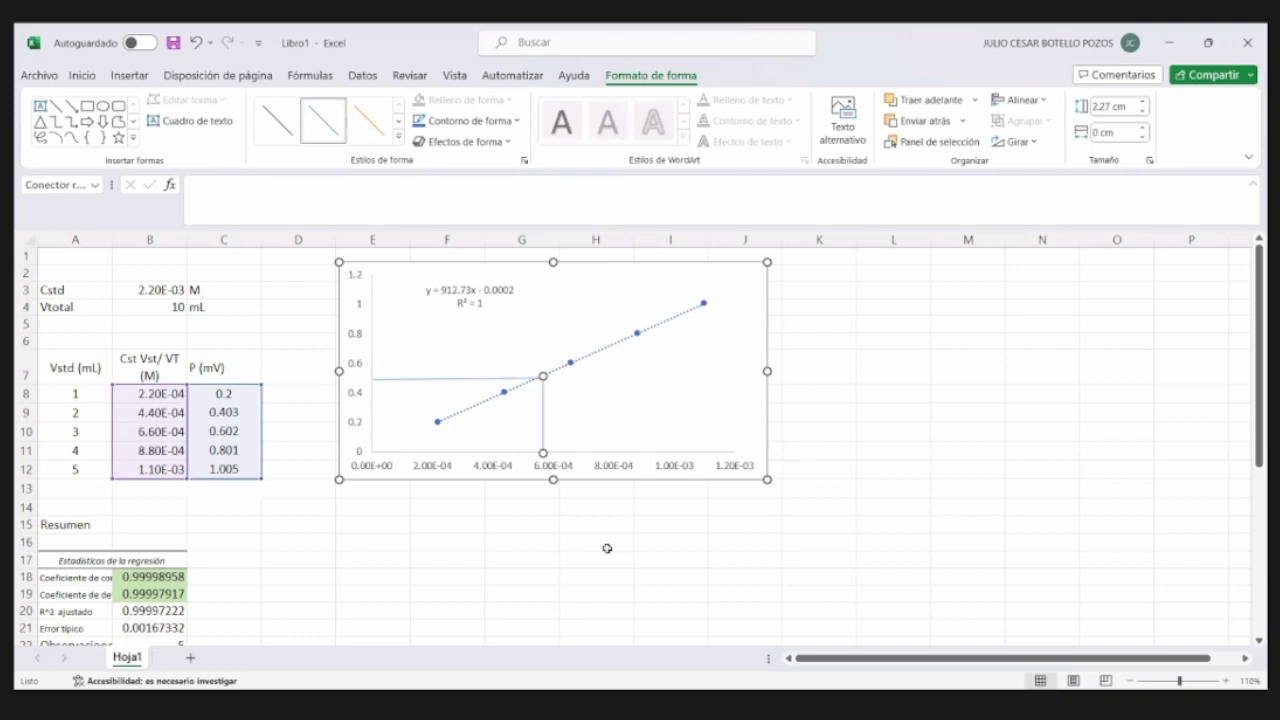
scroll(434, 409, down, 7)
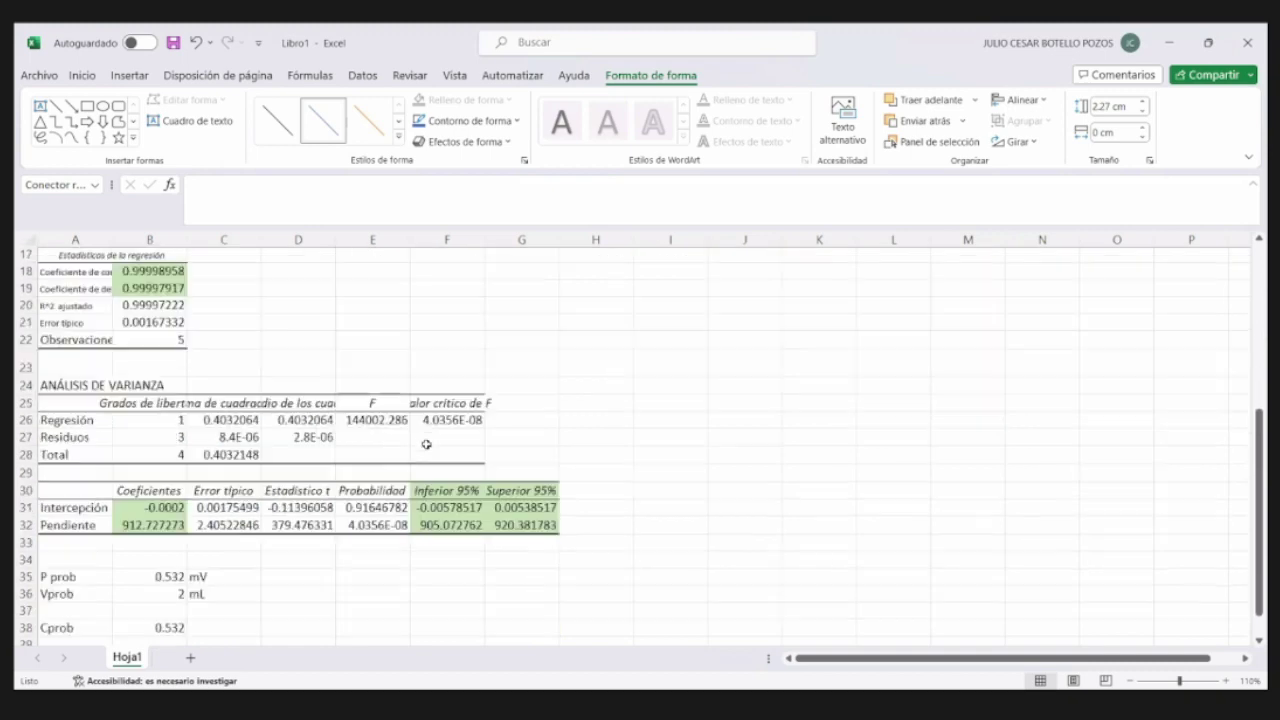
- Extend the Cprob formula in B38 to =((B35-B31)/B36, subtracting the intercept from P prob and dividing by Vprob
click(183, 523)
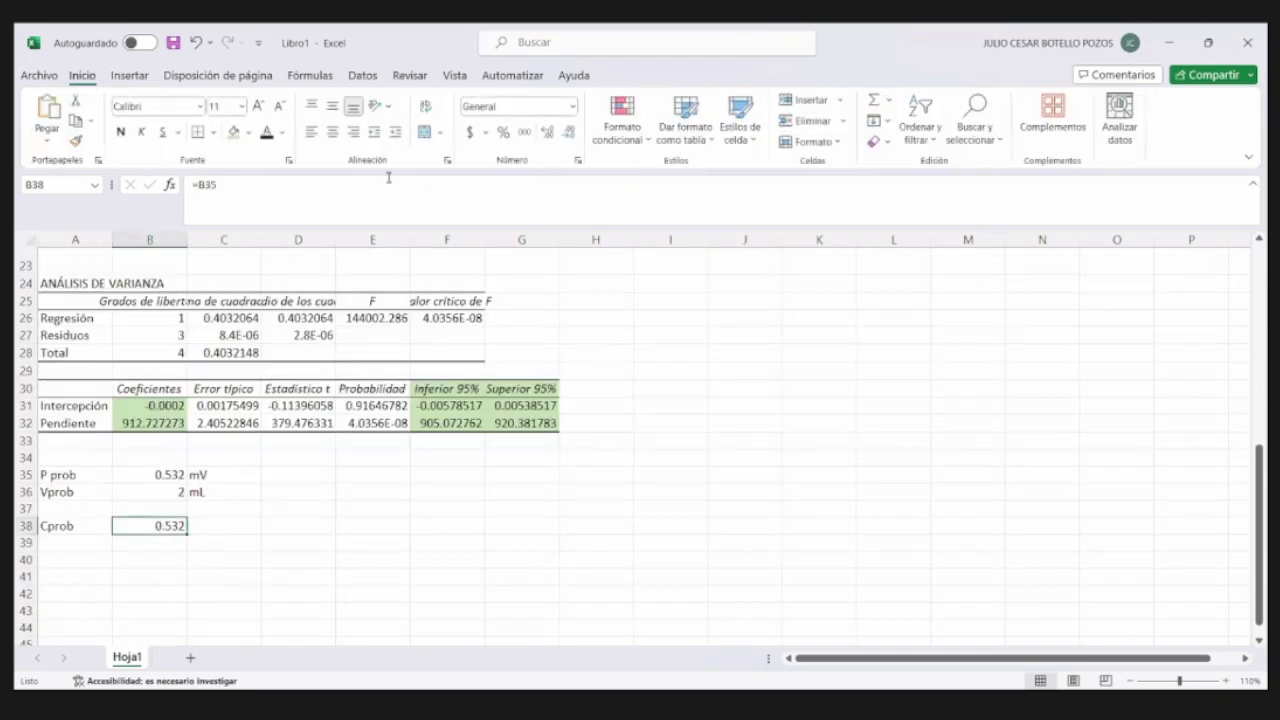
click(329, 190)
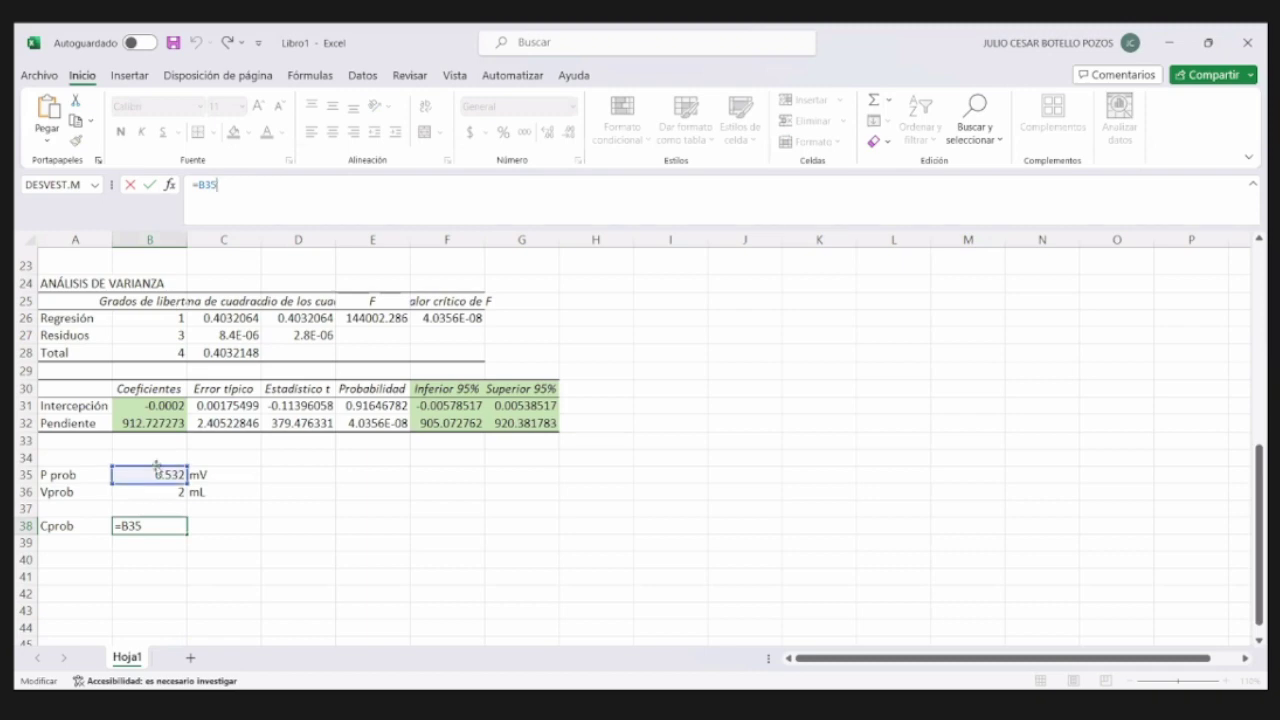
text(-)
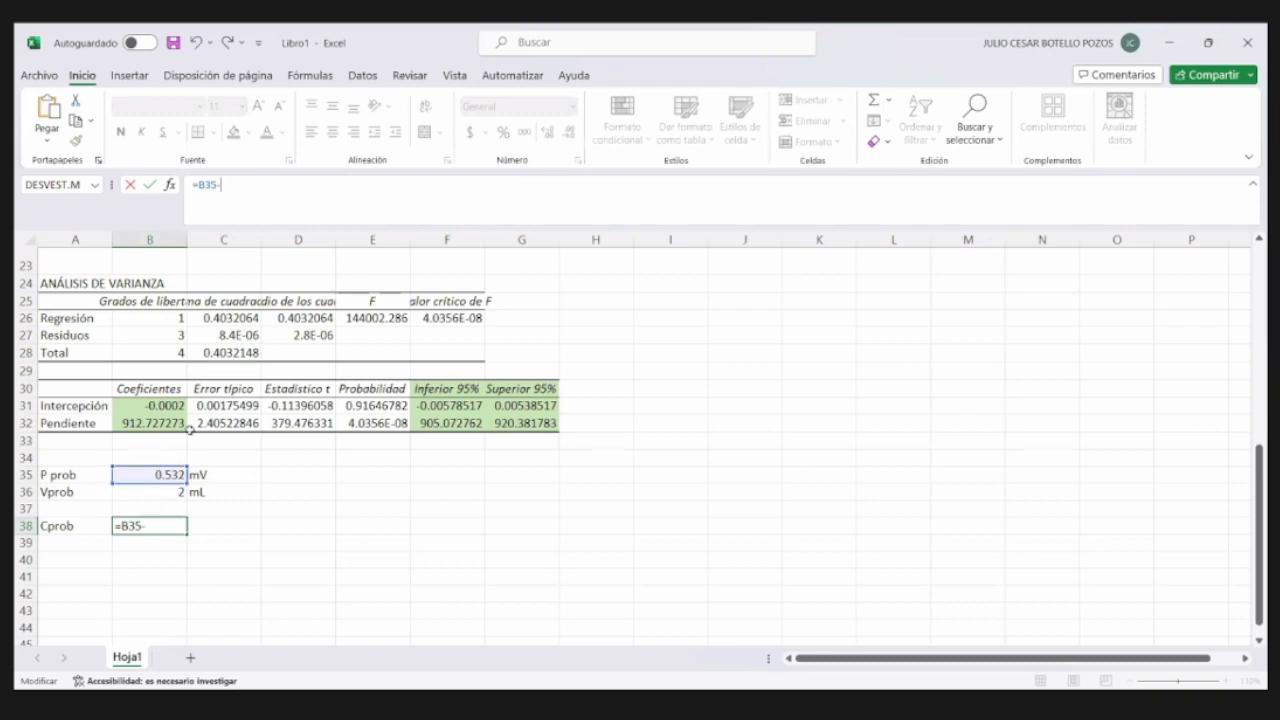
click(170, 410)
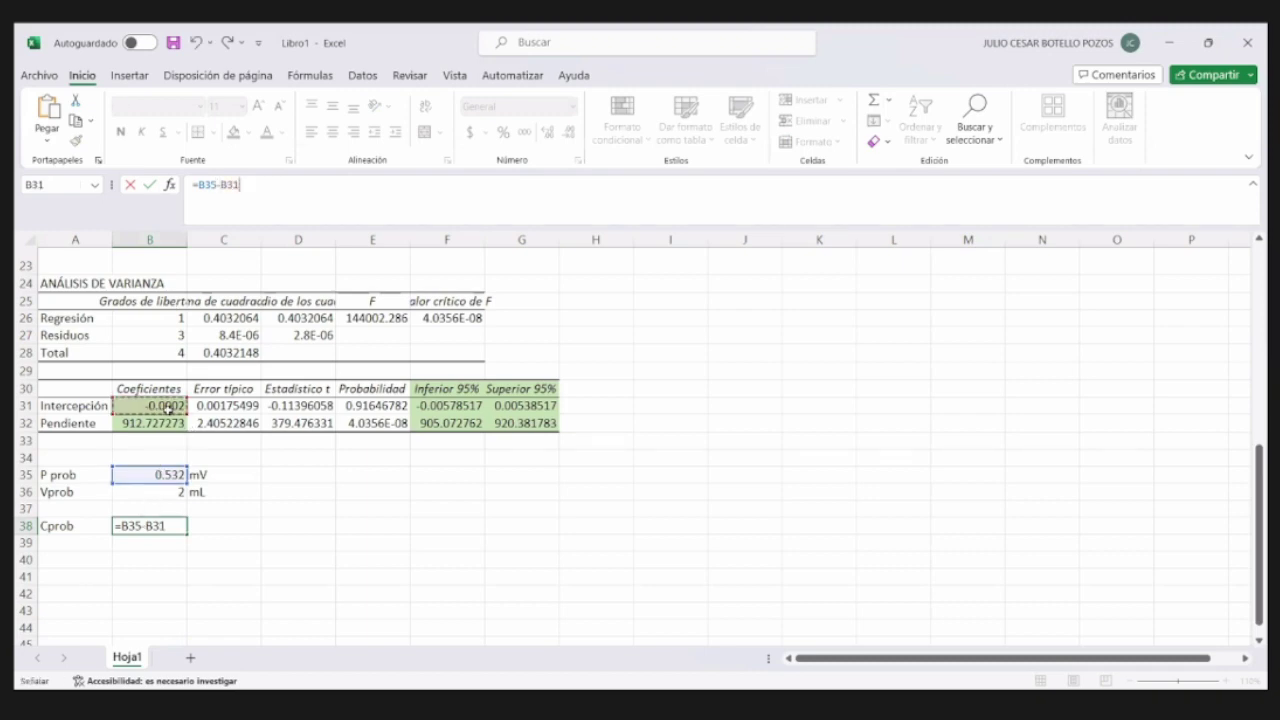
click(197, 184)
text((()
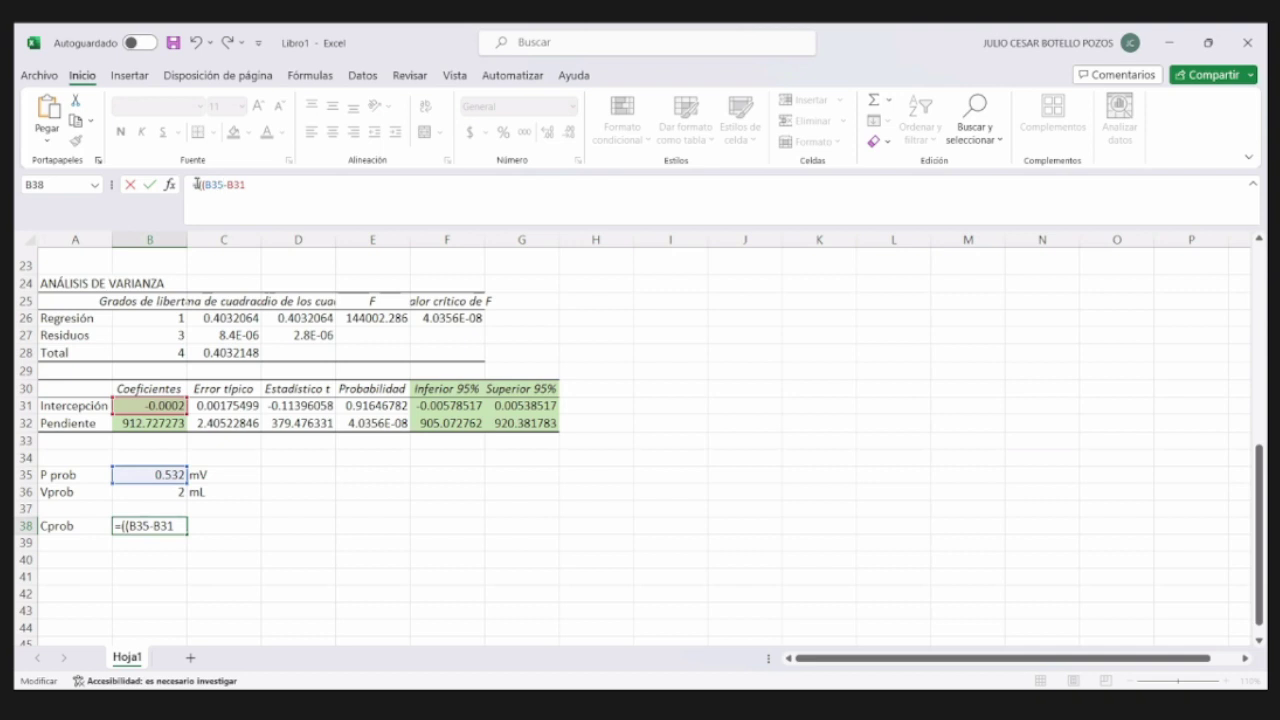
text()/)
click(157, 493)
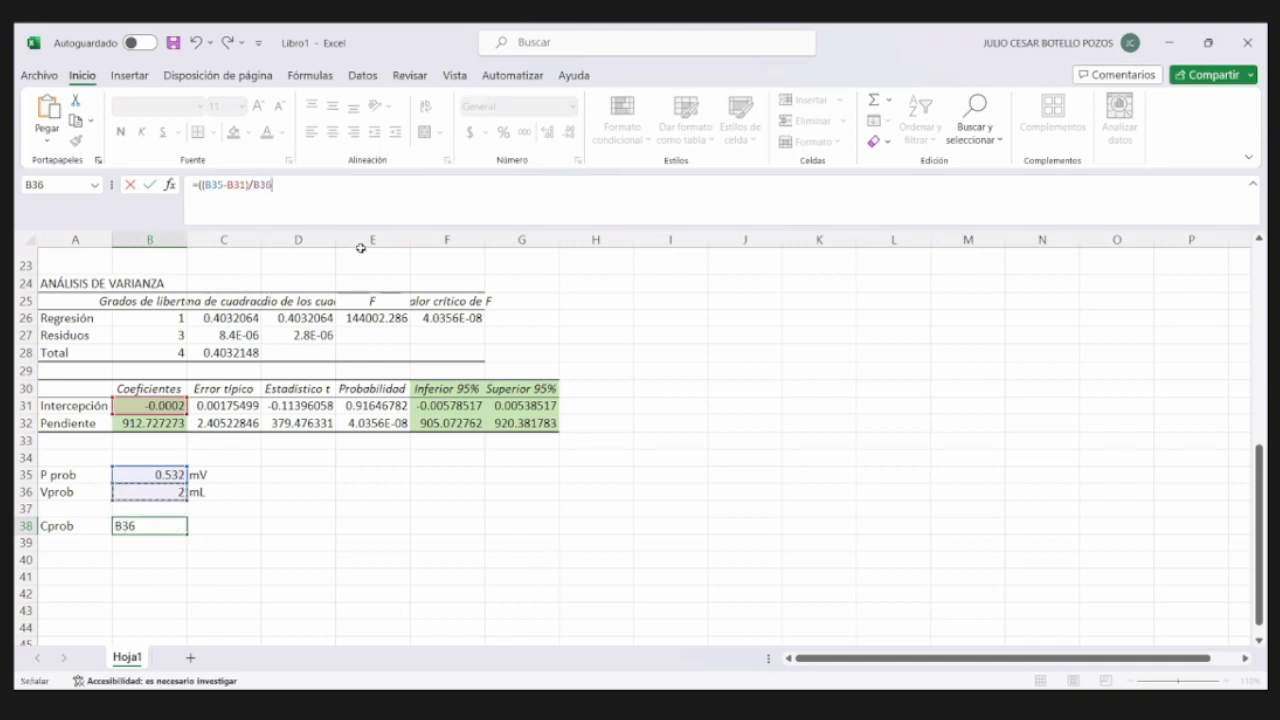
- Multiply the Cprob formula by (B3/B36), the standard concentration Cstd divided by Vprob
text()*()
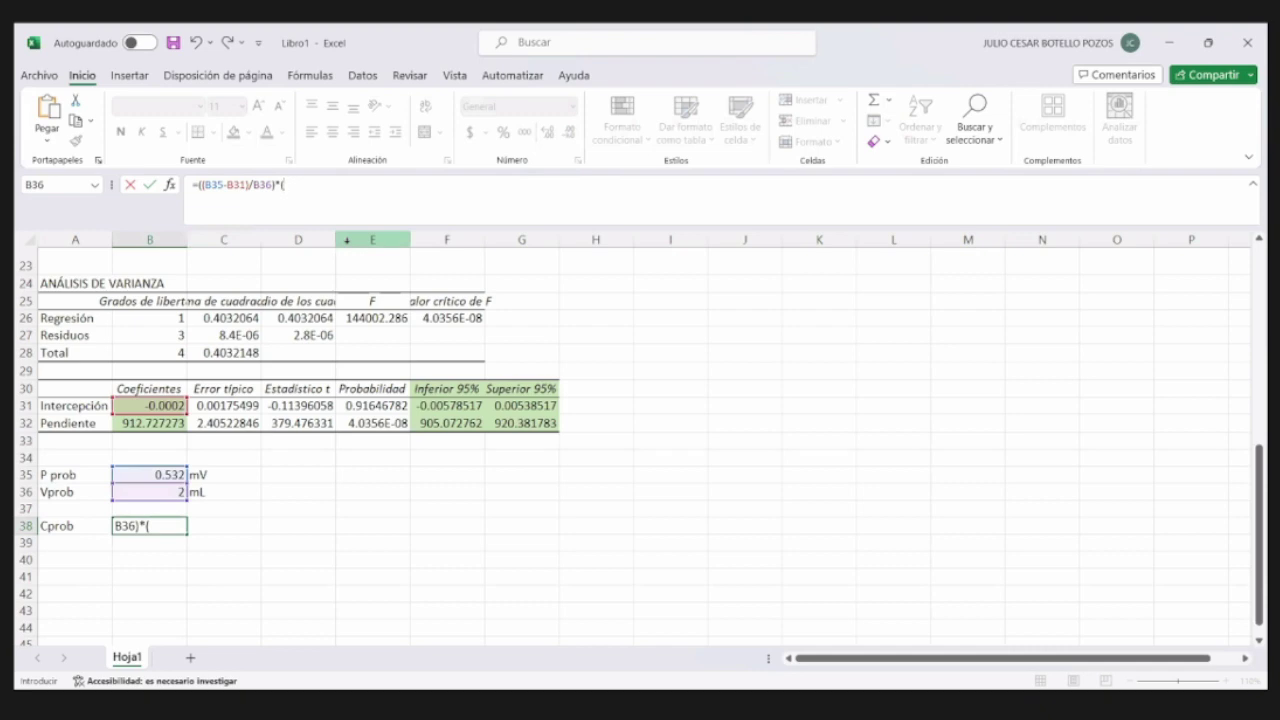
scroll(343, 248, up, 5)
scroll(270, 304, up, 3)
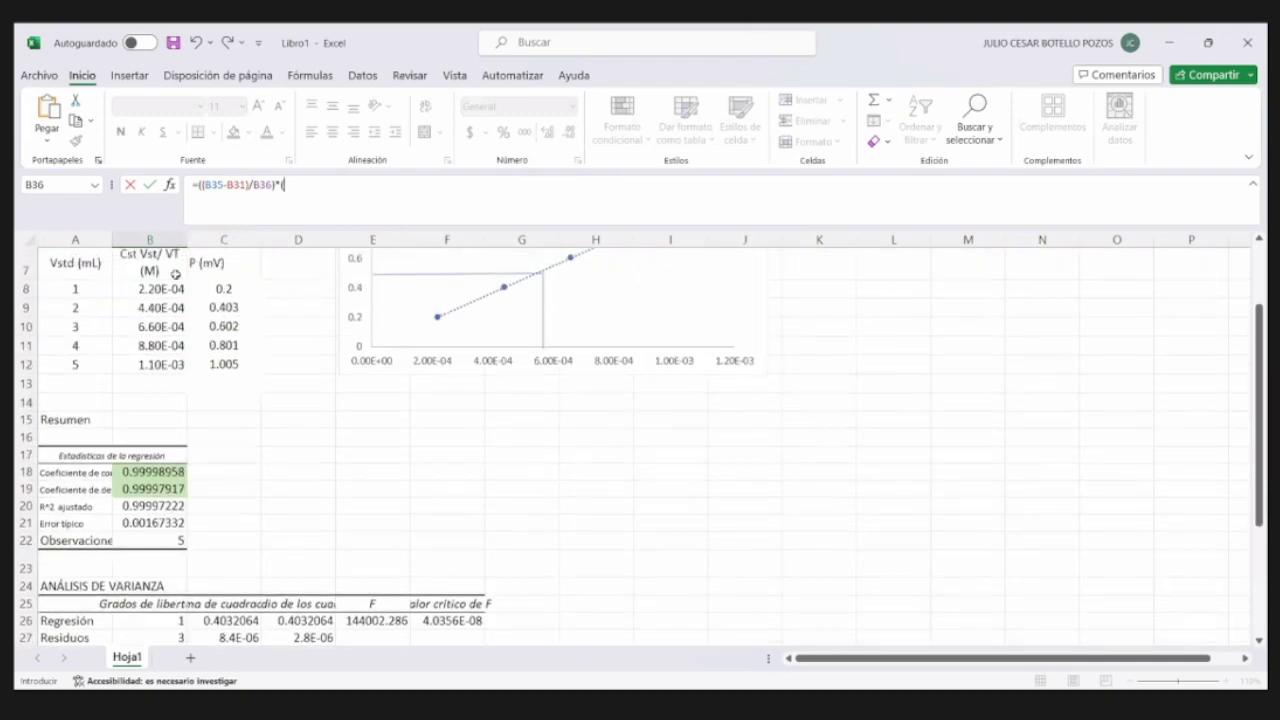
click(168, 294)
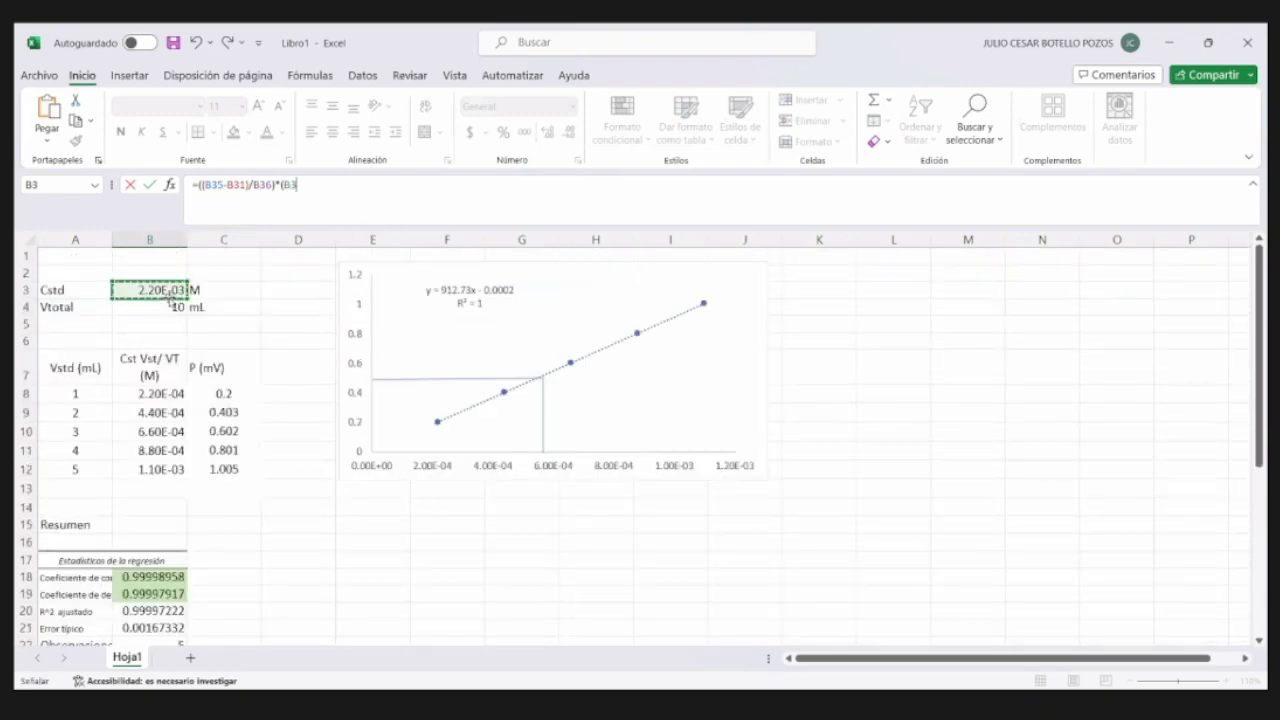
text(/)
scroll(217, 491, down, 7)
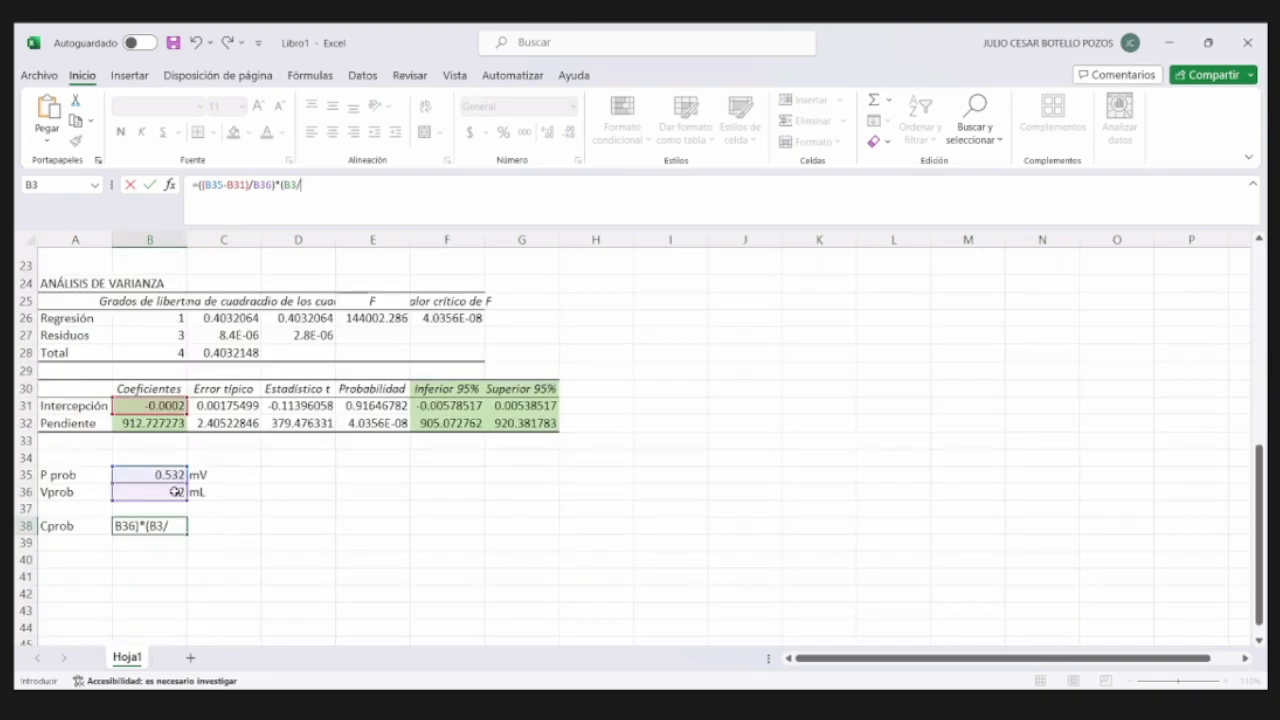
click(175, 492)
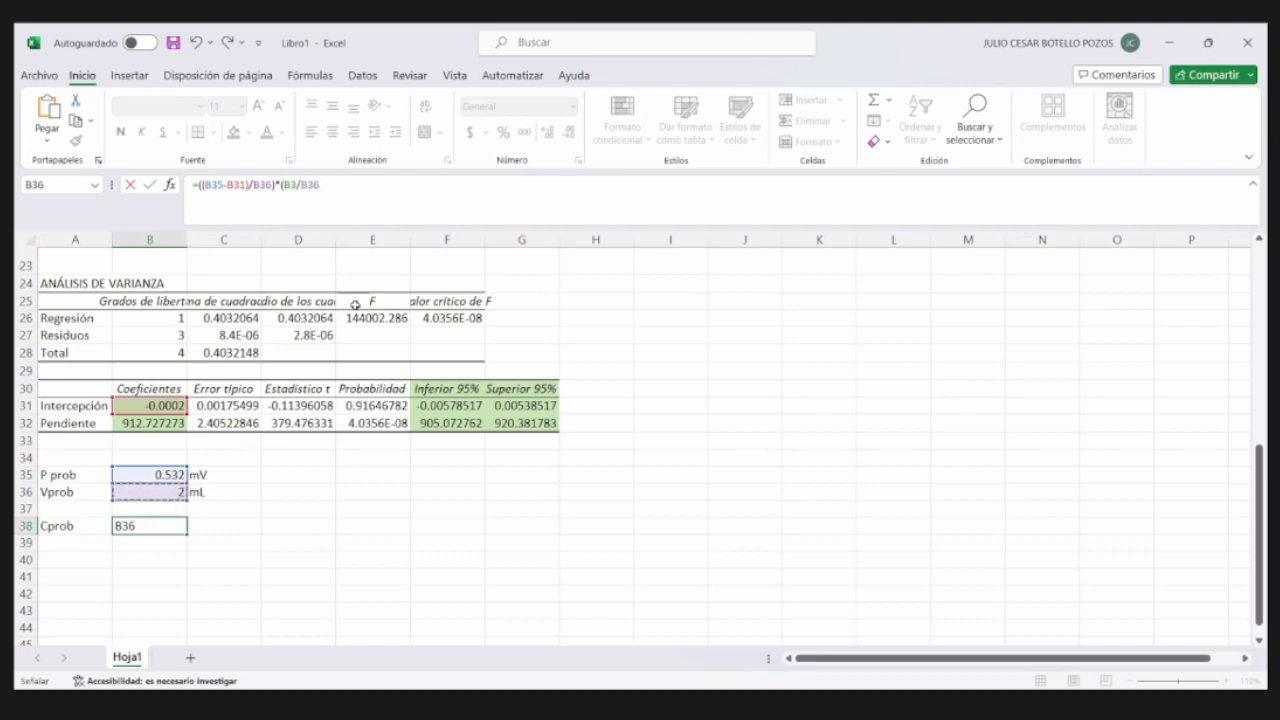
text())
- Replace the formula's first divisor with the slope cell B32, completing =((B35-B31)/B32)*(B3/B36) in B38
drag(253, 185, 272, 185)
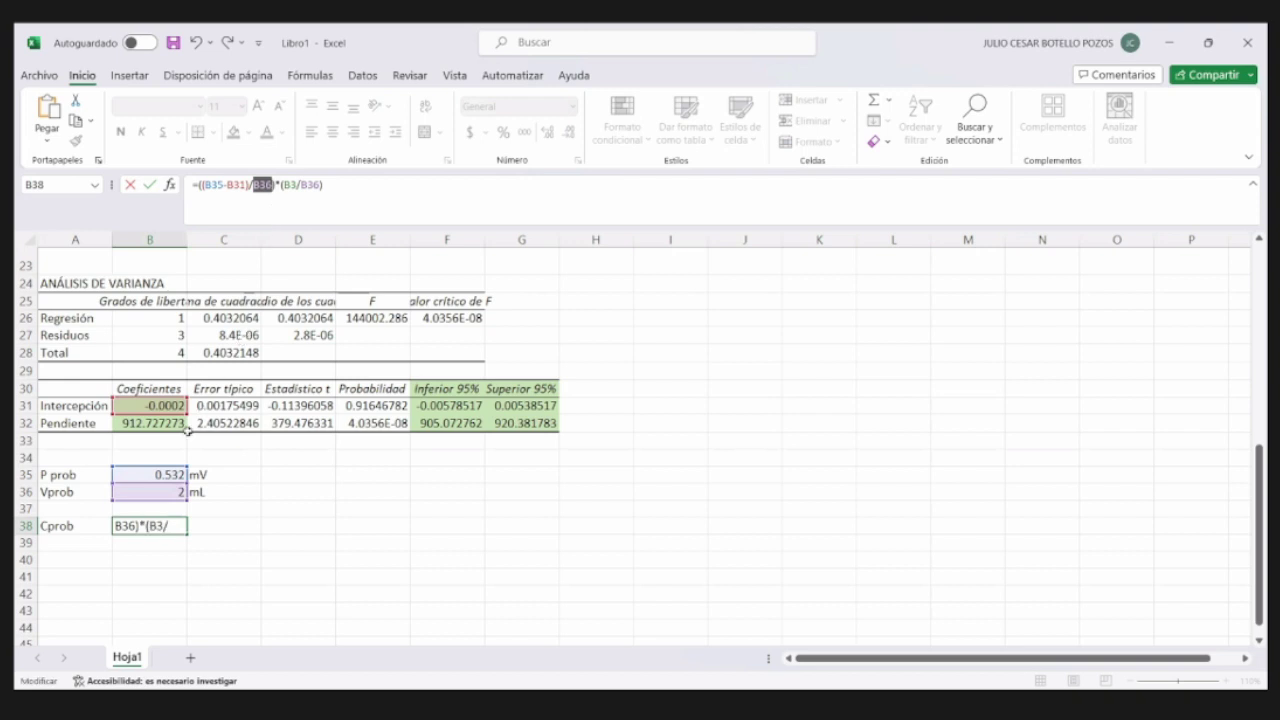
click(180, 424)
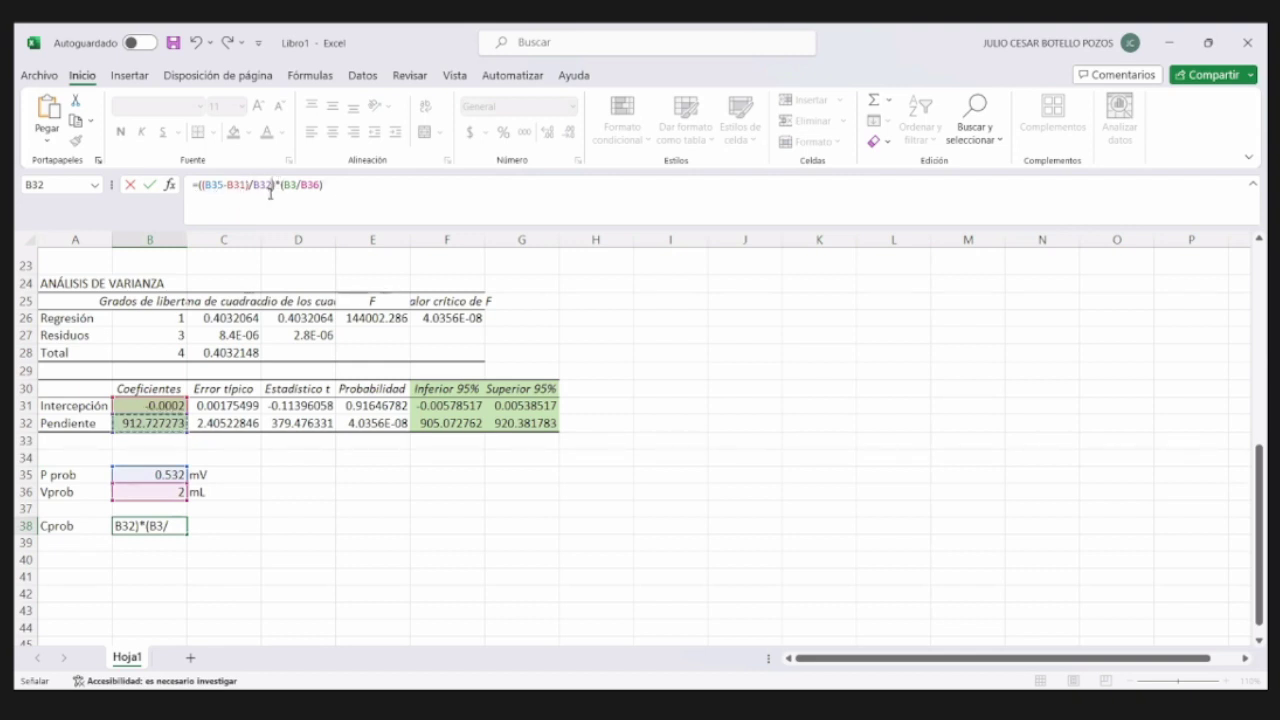
click(308, 187)
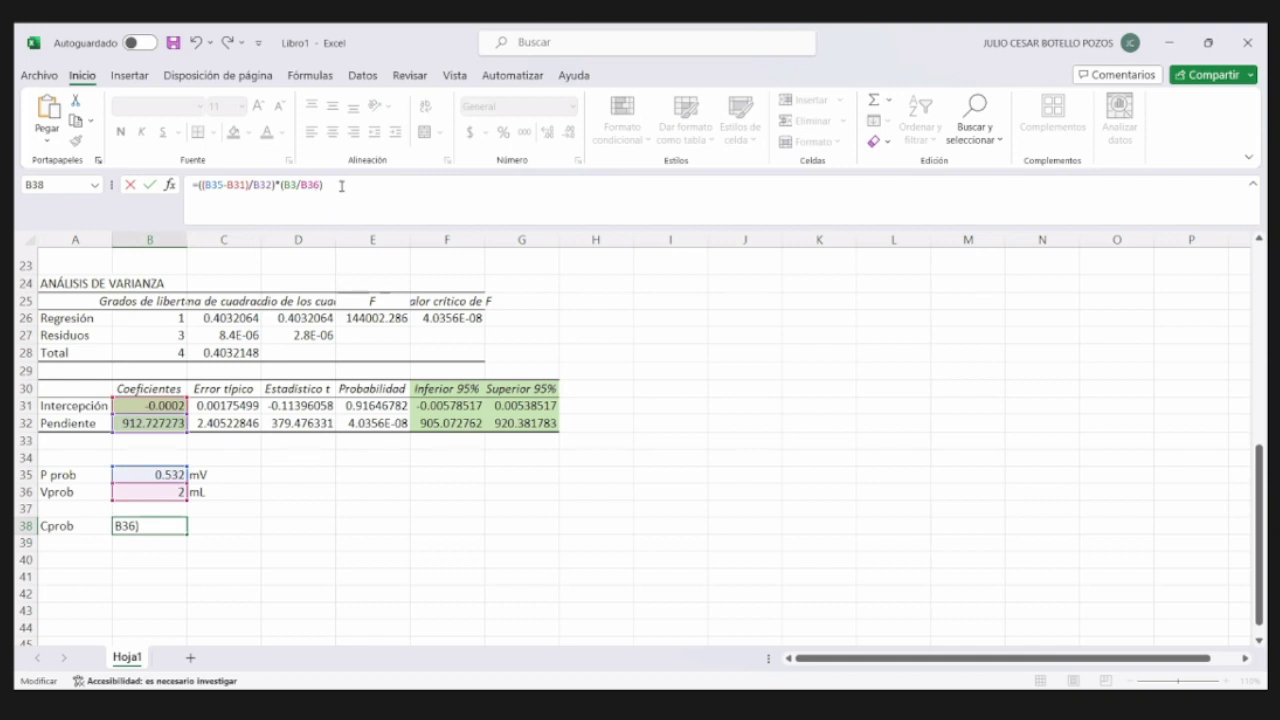
key(Return)
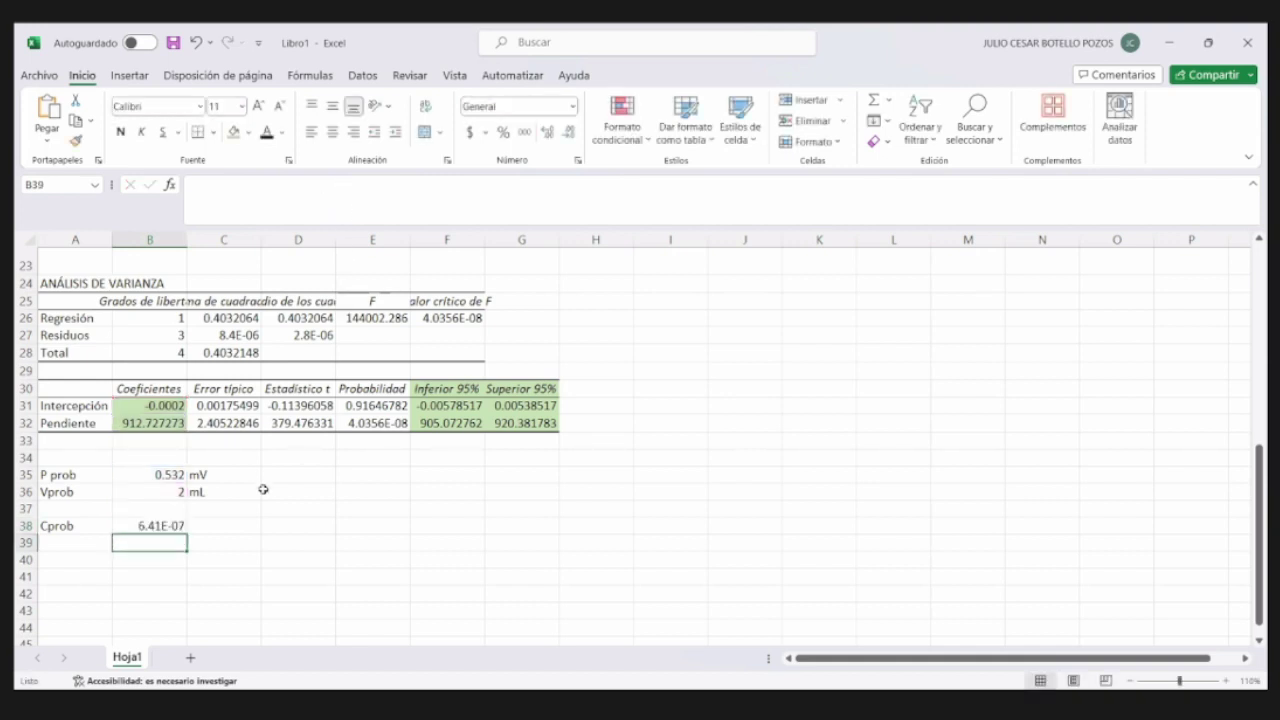
- Enter the unit M in C38 and review the calibration chart against the Cprob result
click(236, 531)
text(M)
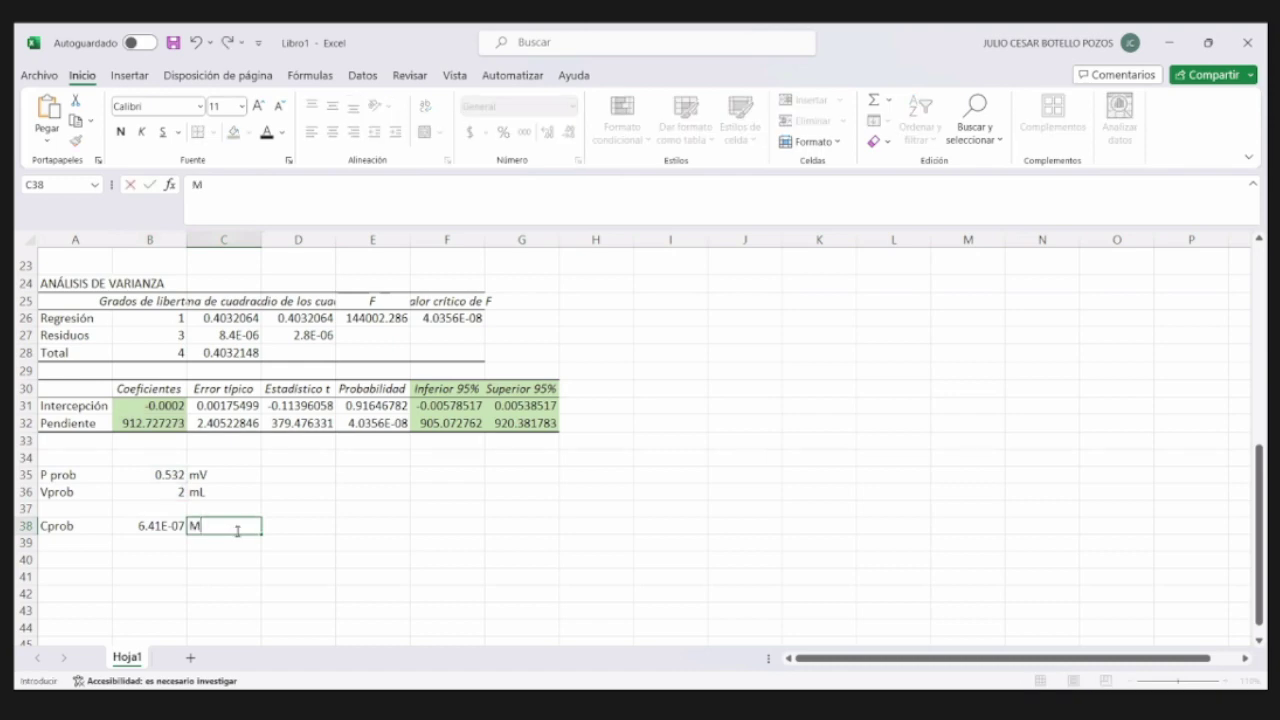
scroll(340, 514, up, 7)
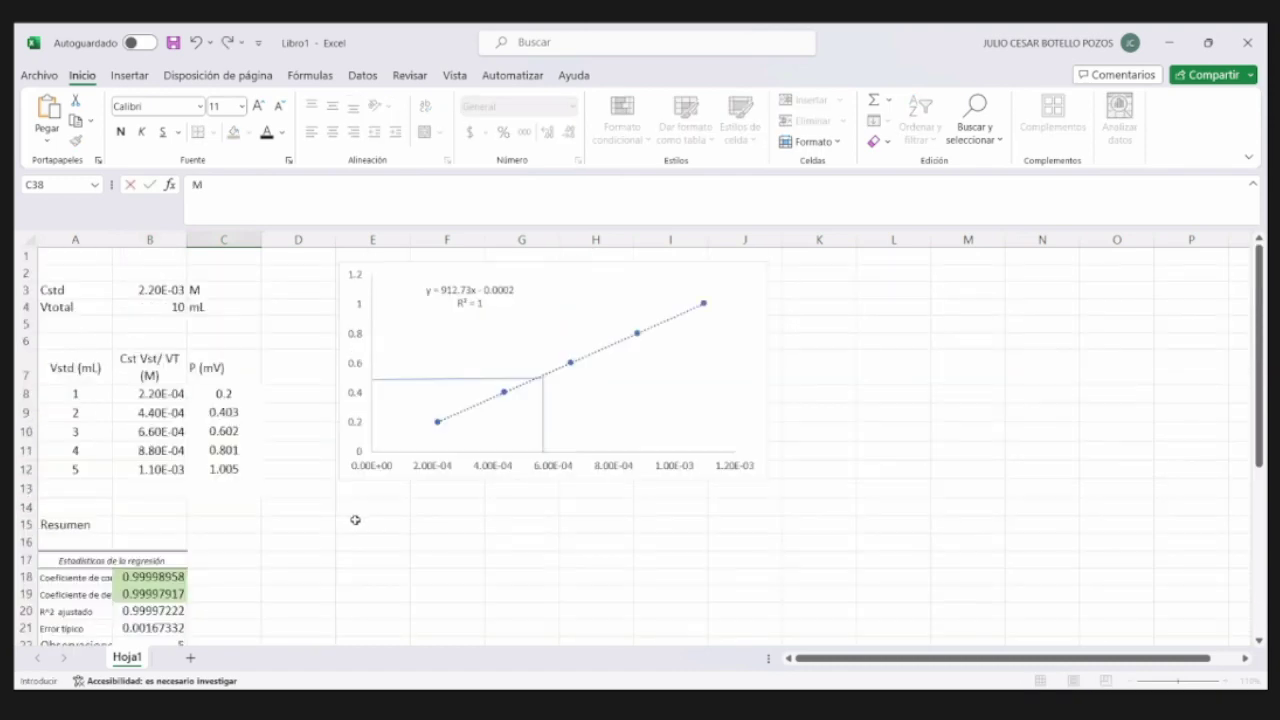
scroll(362, 524, down, 6)
scroll(367, 528, up, 5)
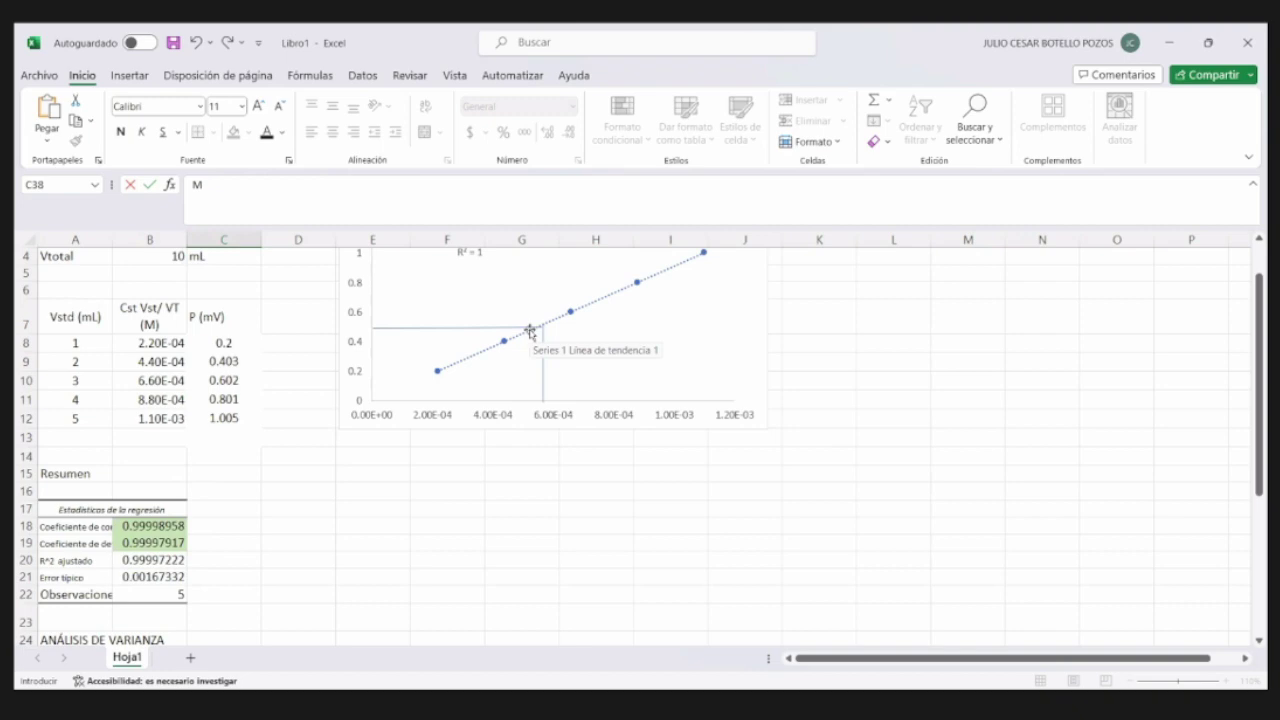
scroll(459, 425, down, 1)
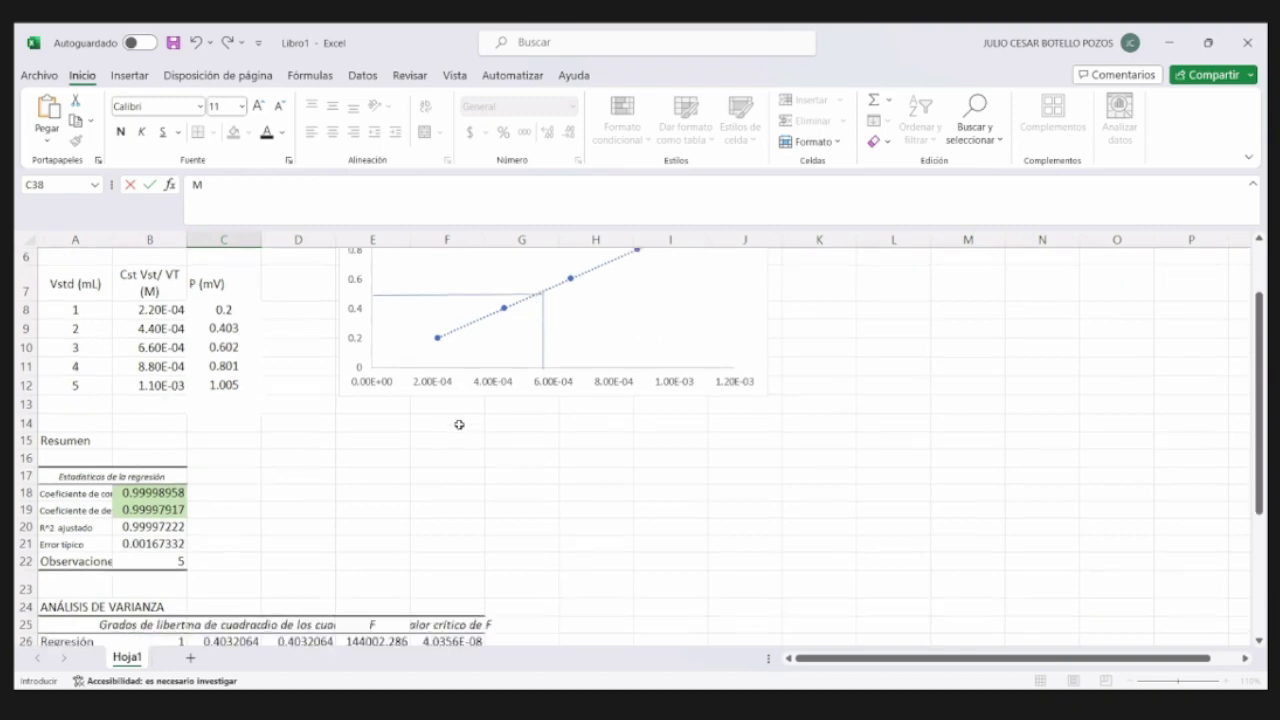
scroll(459, 425, down, 6)
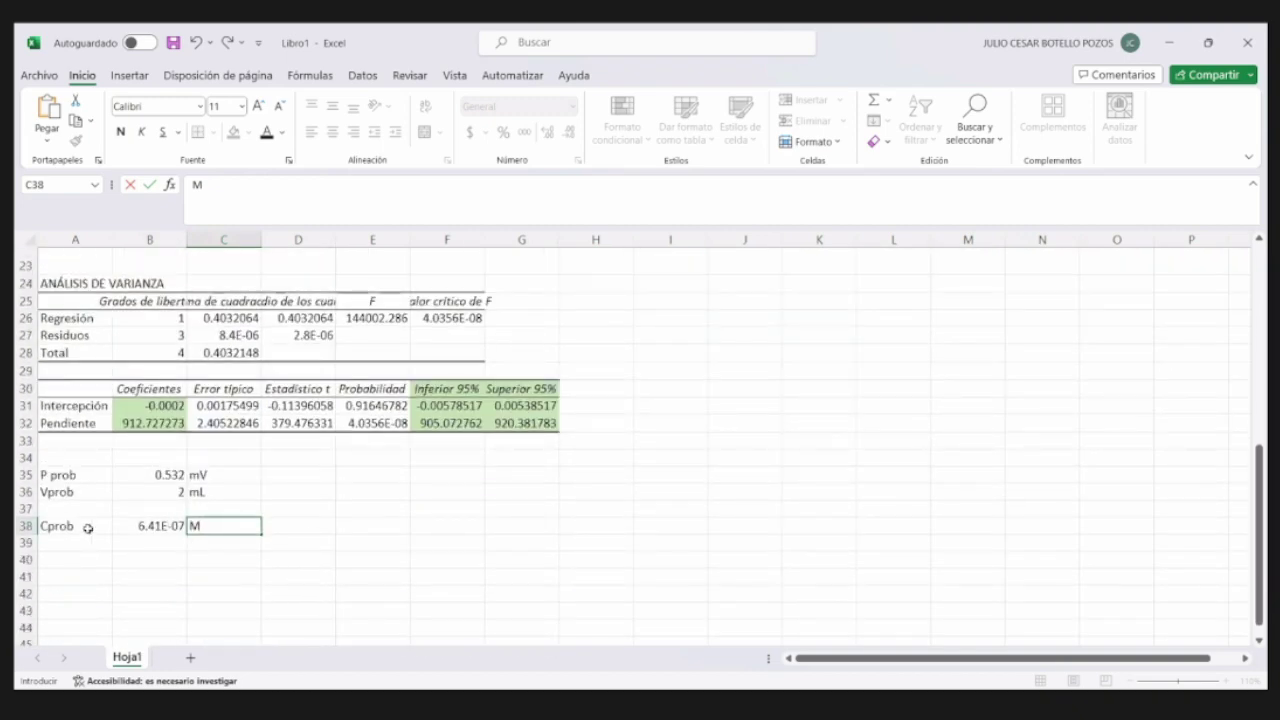
- Move the Cprob row A38:C38 down to row 39 and paste a copy of it back into row 38
drag(88, 528, 123, 532)
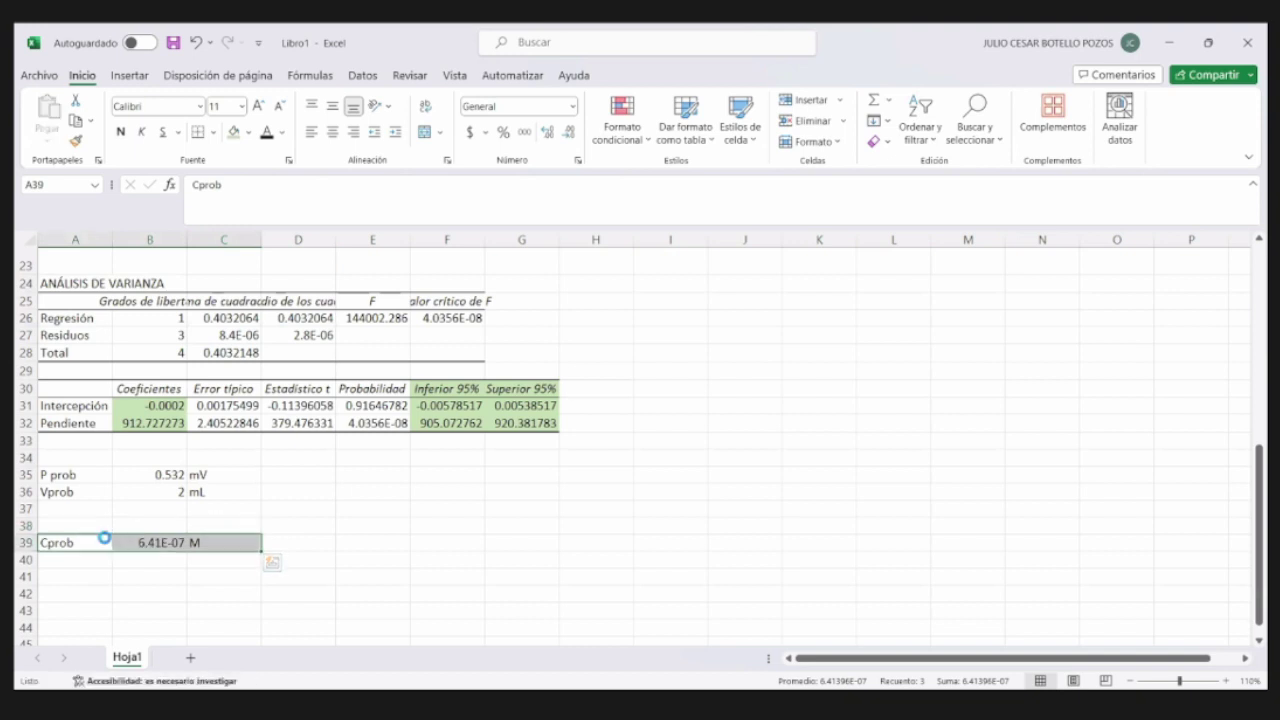
key(ctrl+c)
click(100, 526)
key(ctrl+v)
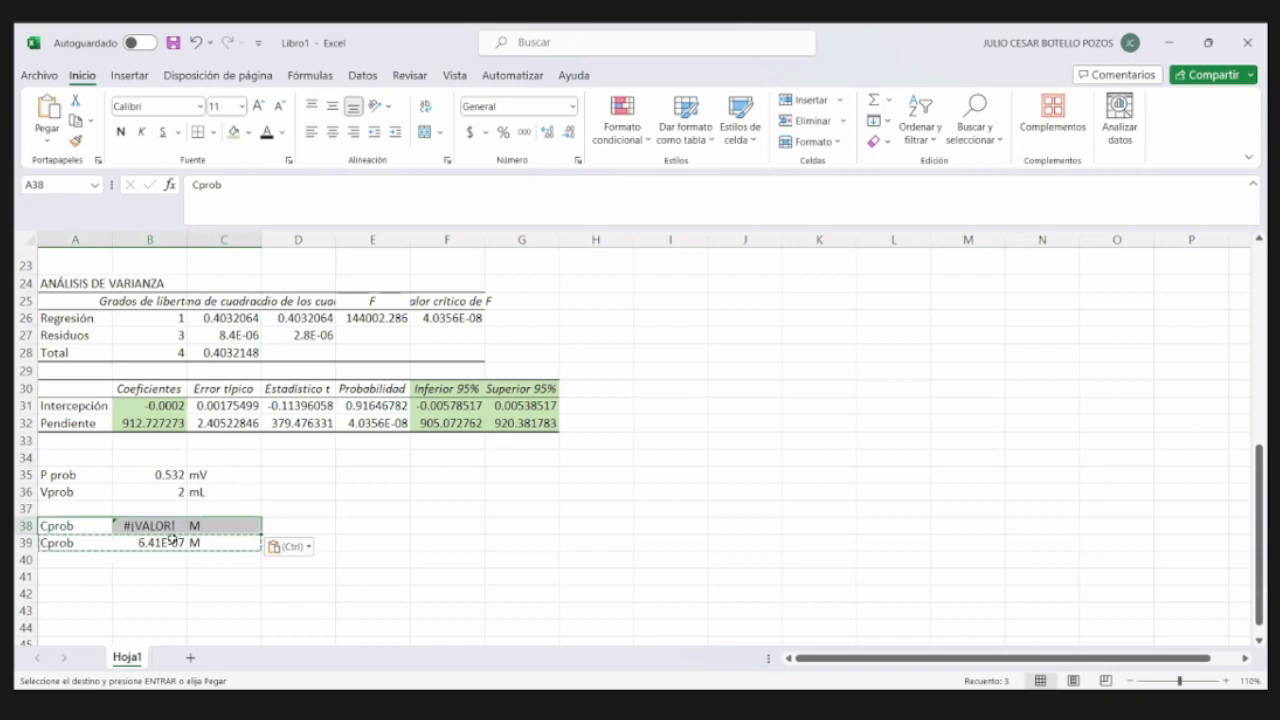
click(165, 527)
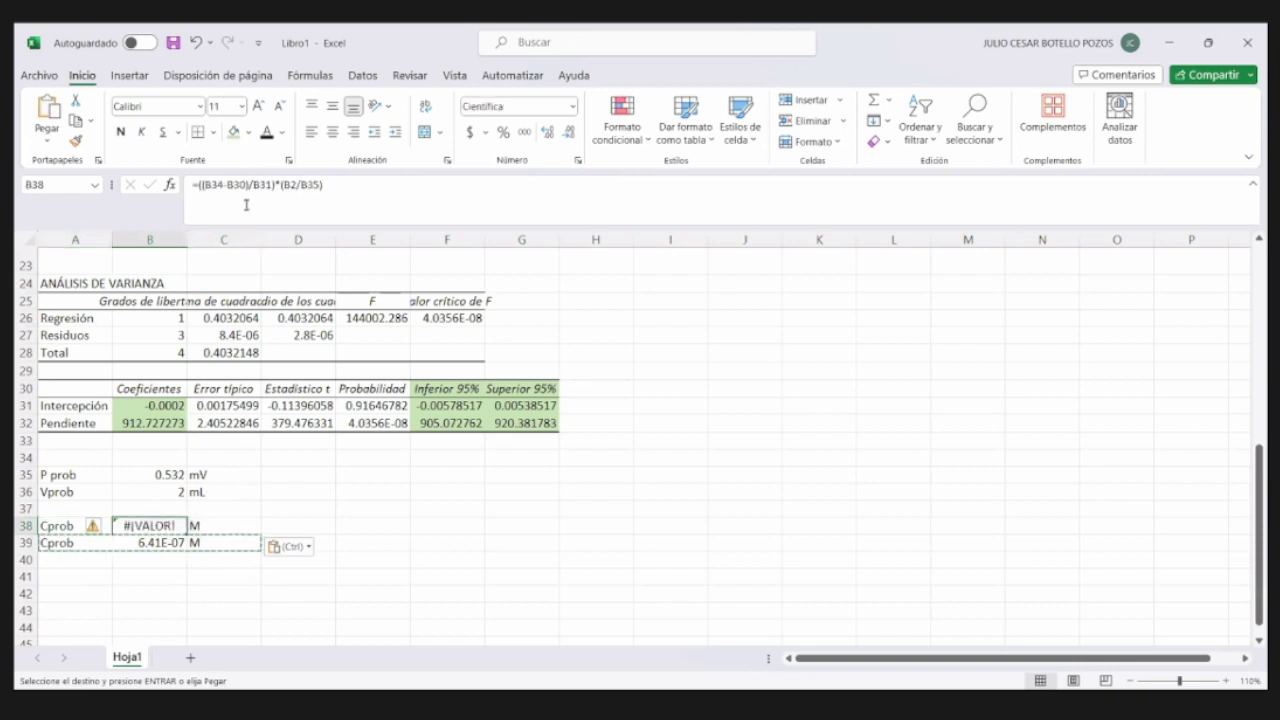
click(165, 541)
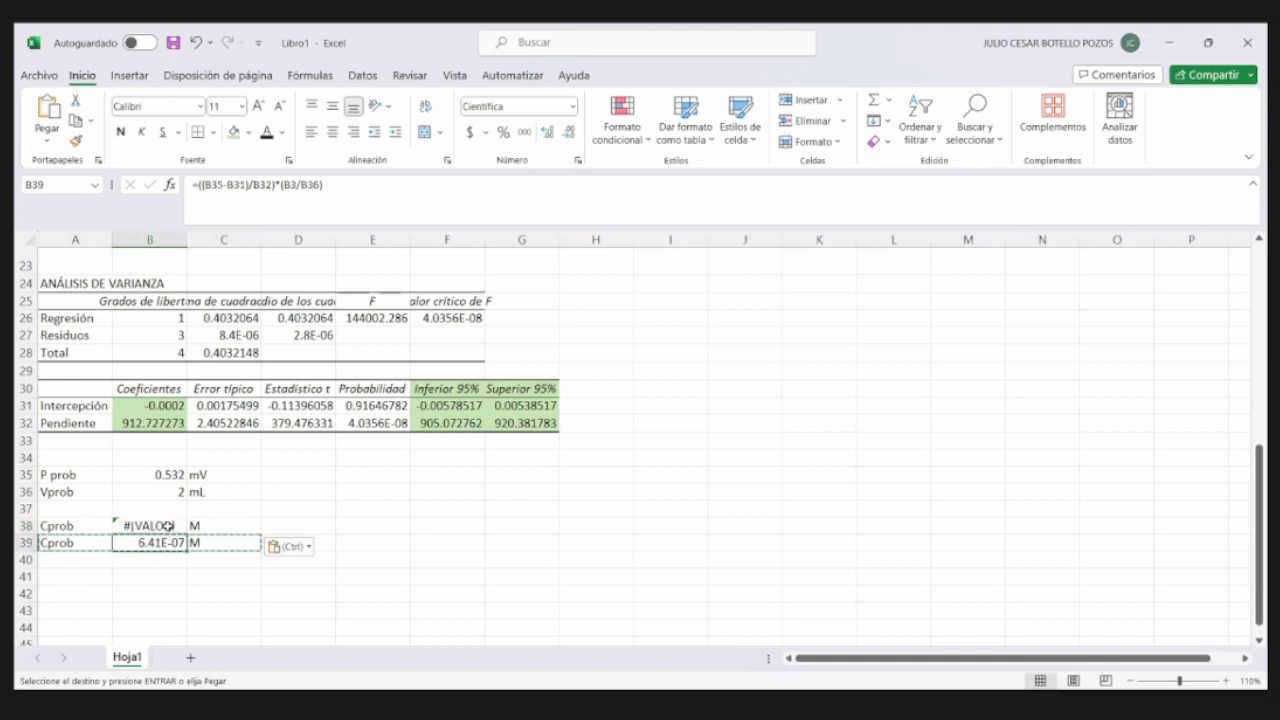
click(170, 523)
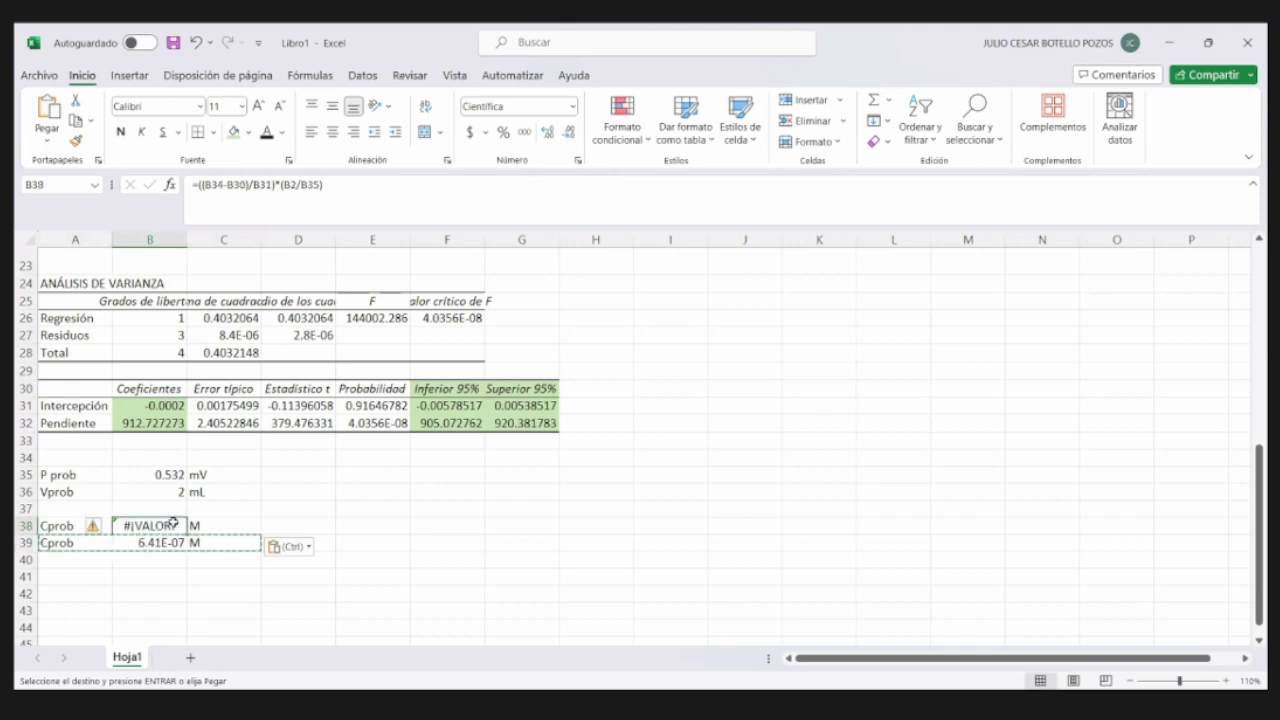
drag(217, 184, 223, 184)
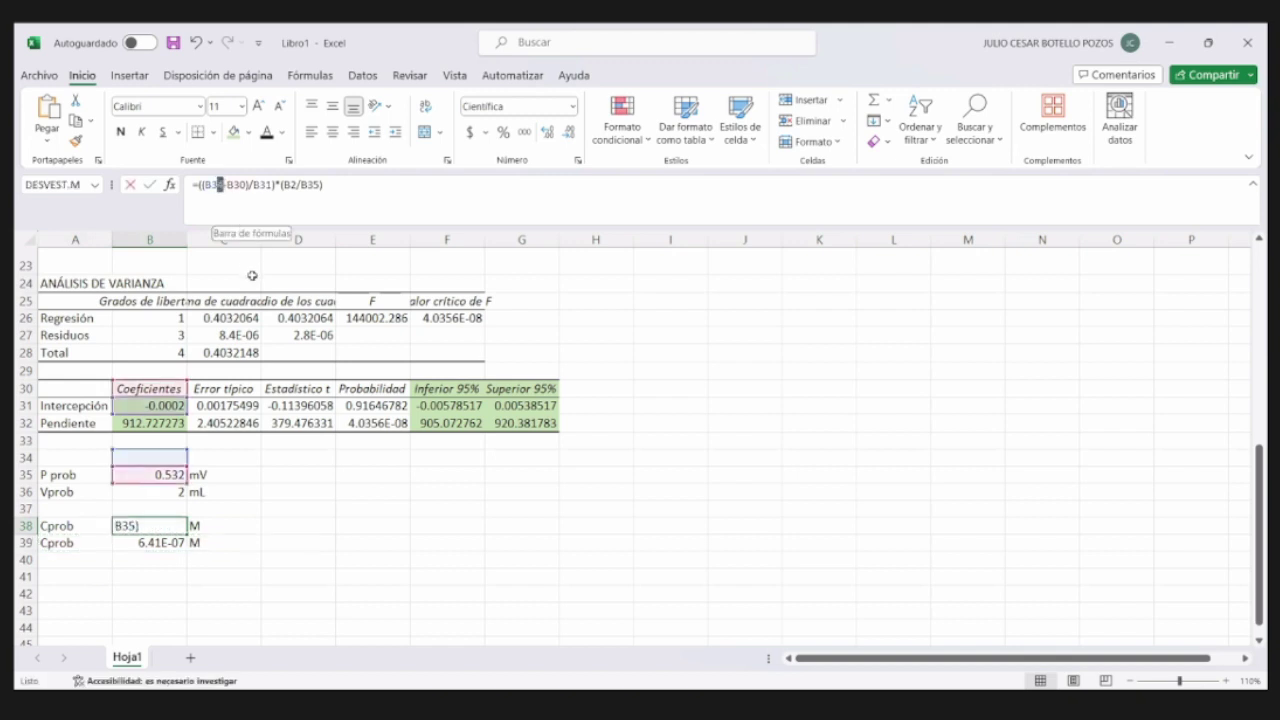
text(5)
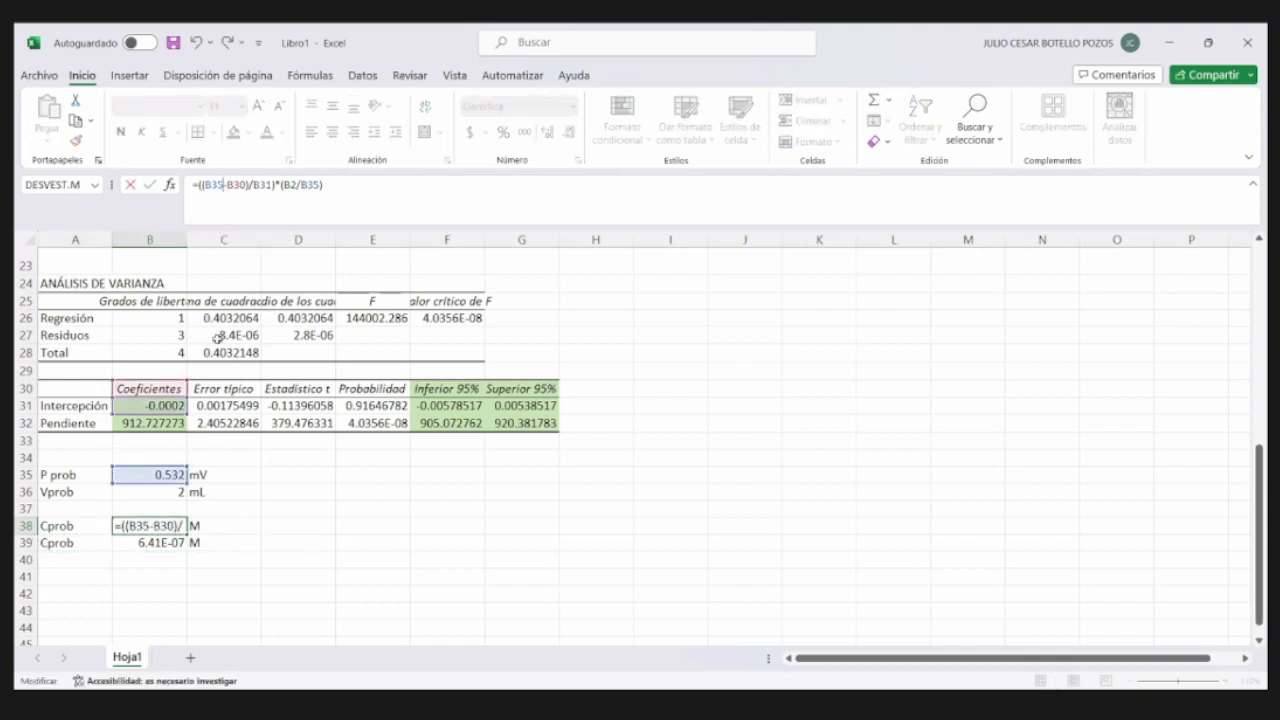
key(Escape)
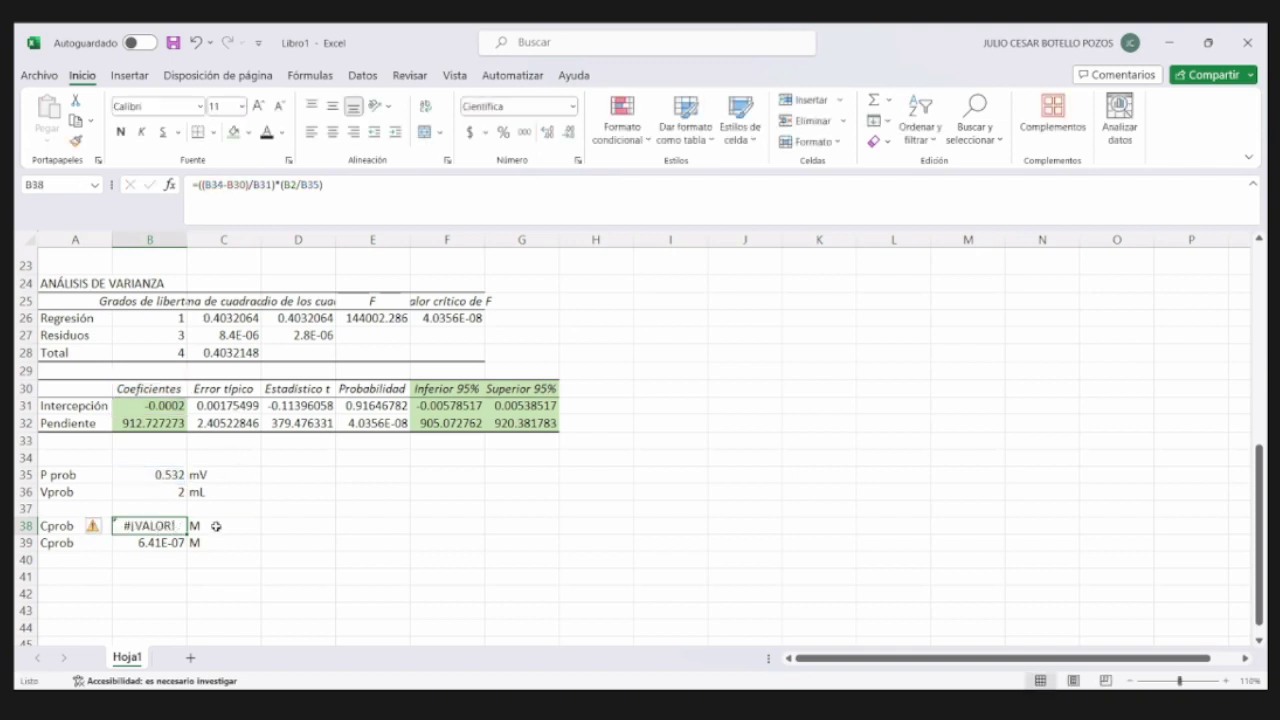
- Examine which cells the Cprob formula in B39 refers to
click(174, 545)
click(211, 185)
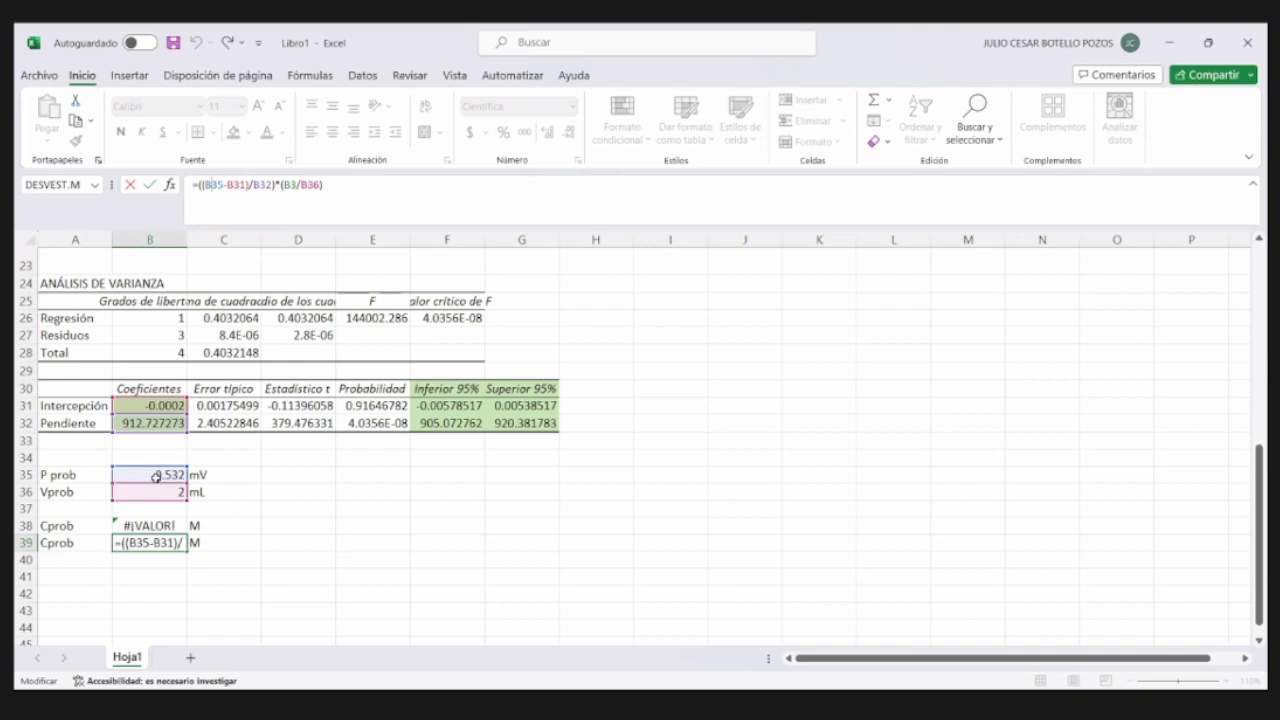
click(153, 527)
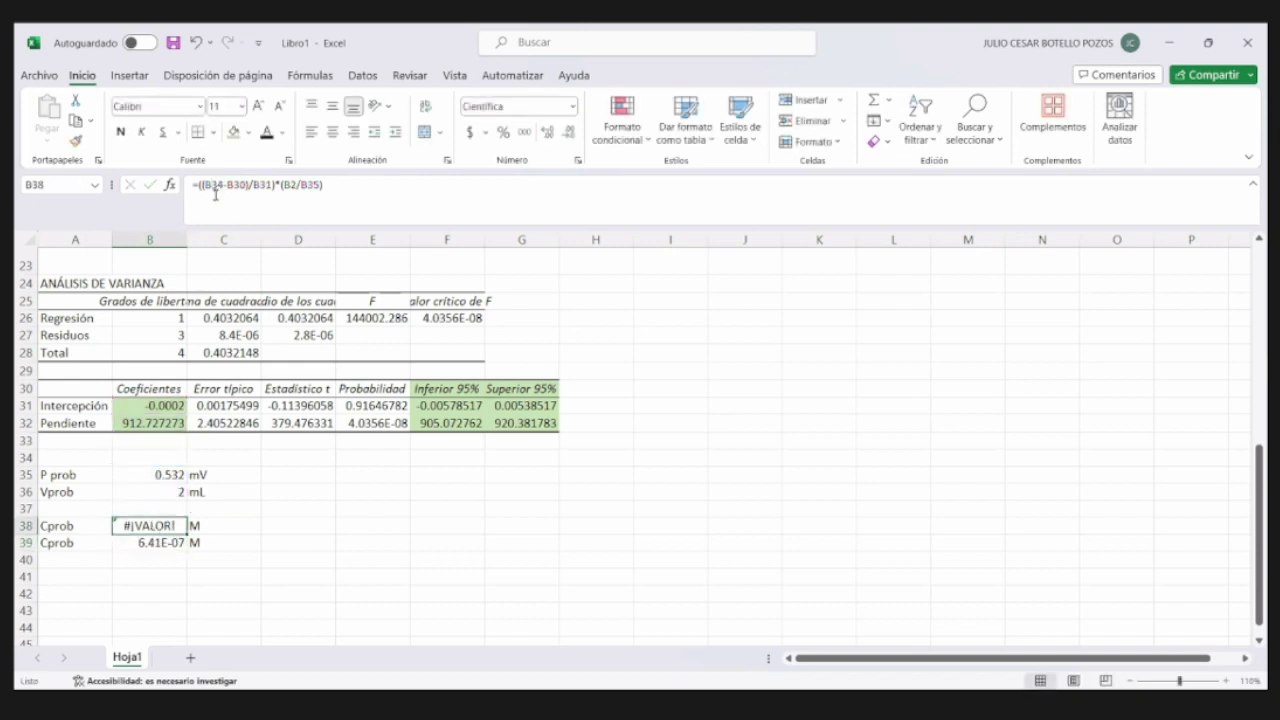
- Edit the copied Cprob formula in B38 to =((B35-B31)/B30)*(B2/B35)
drag(218, 186, 225, 186)
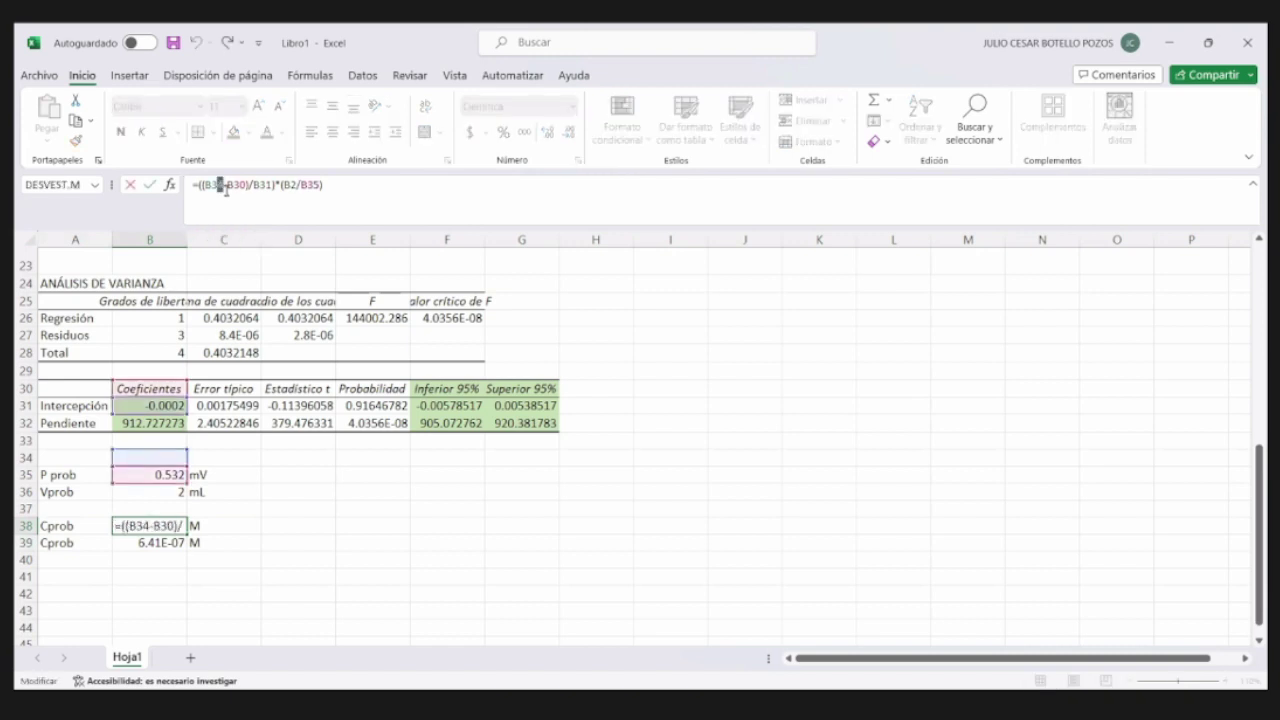
text(5-B3)
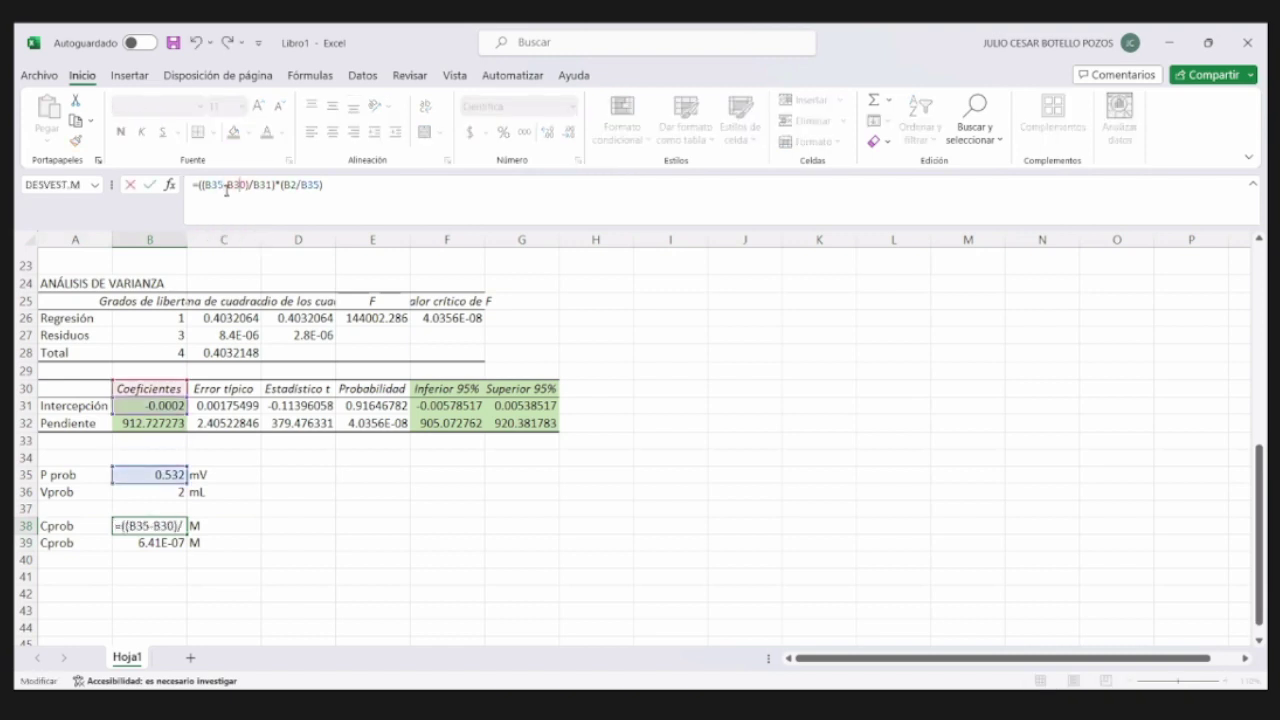
text(1)
key(Delete)
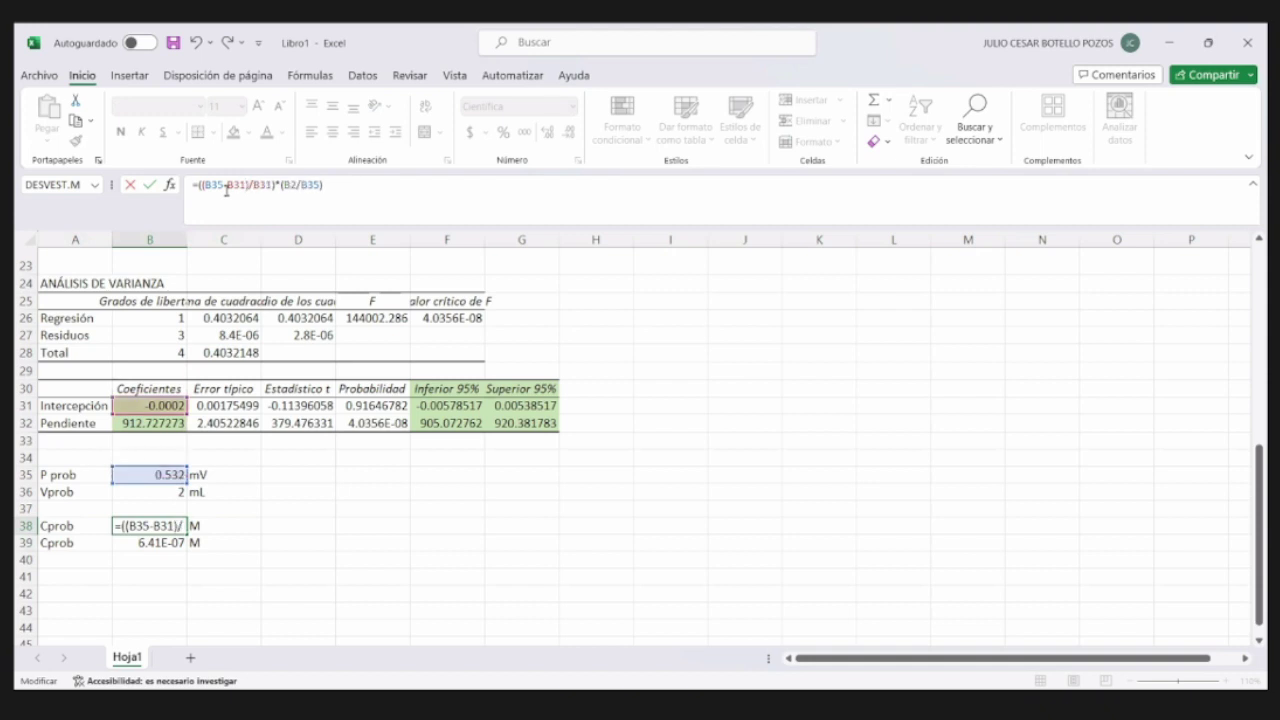
key(Right)
key(Right)
key(Right)
key(Right)
key(Right)
key(Right)
key(BackSpace)
text(0)
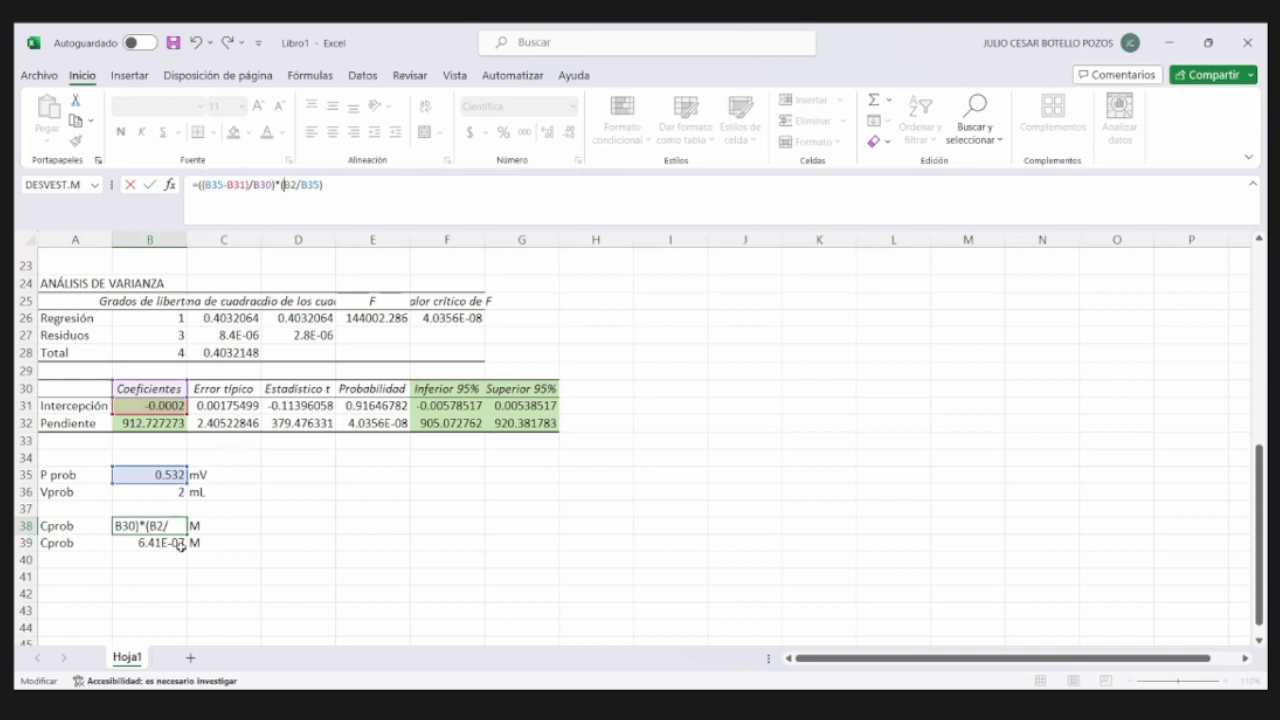
key(Return)
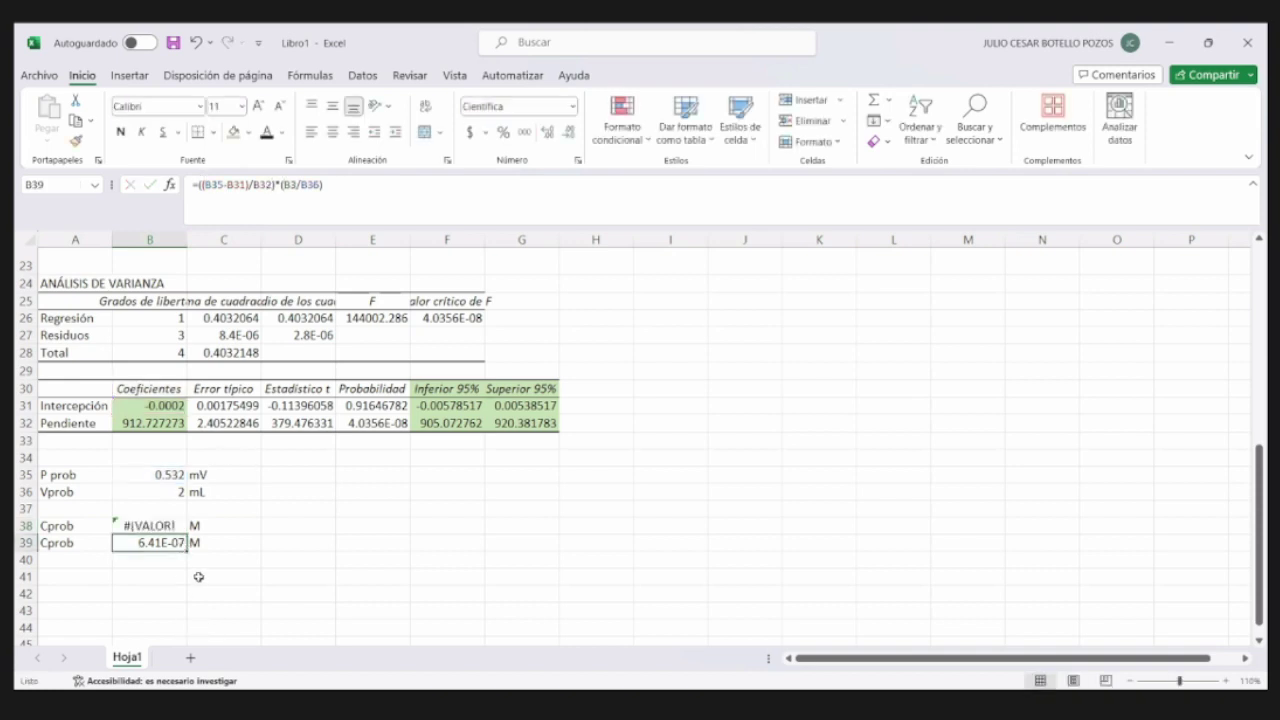
- Correct the slope reference in the B38 Cprob formula to B32 and check which cells the B39 formula uses
click(168, 525)
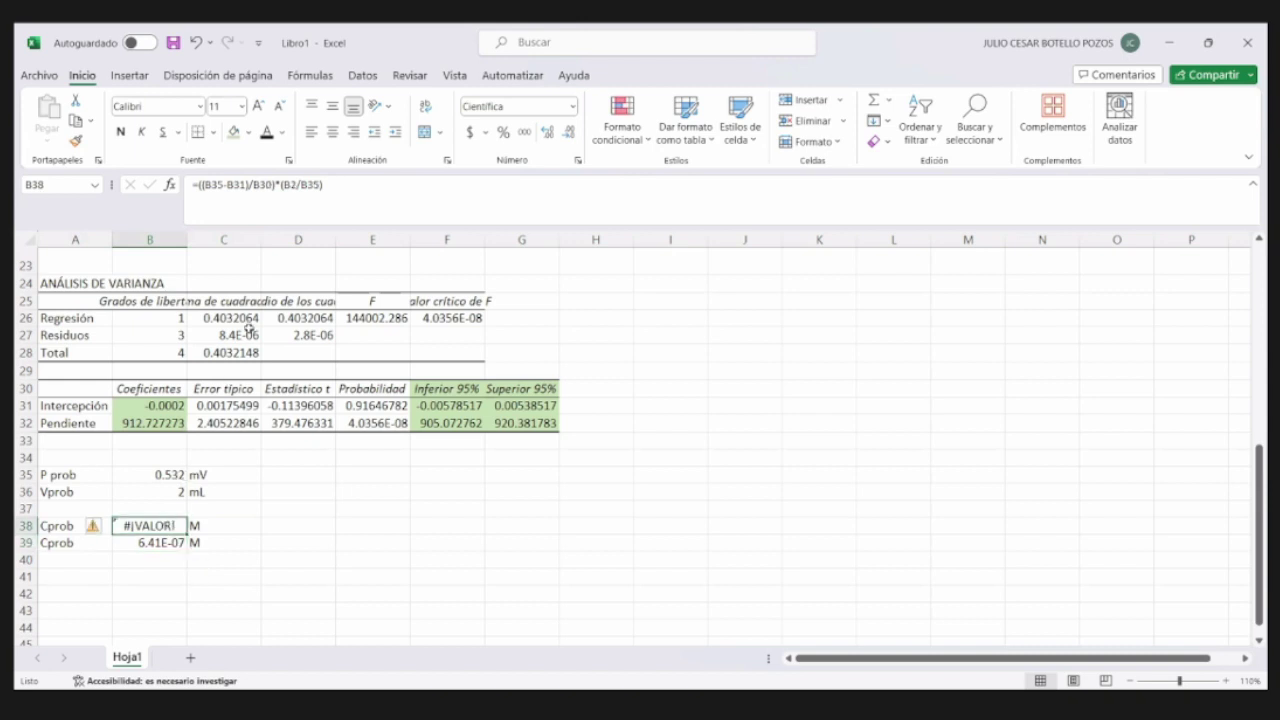
click(268, 184)
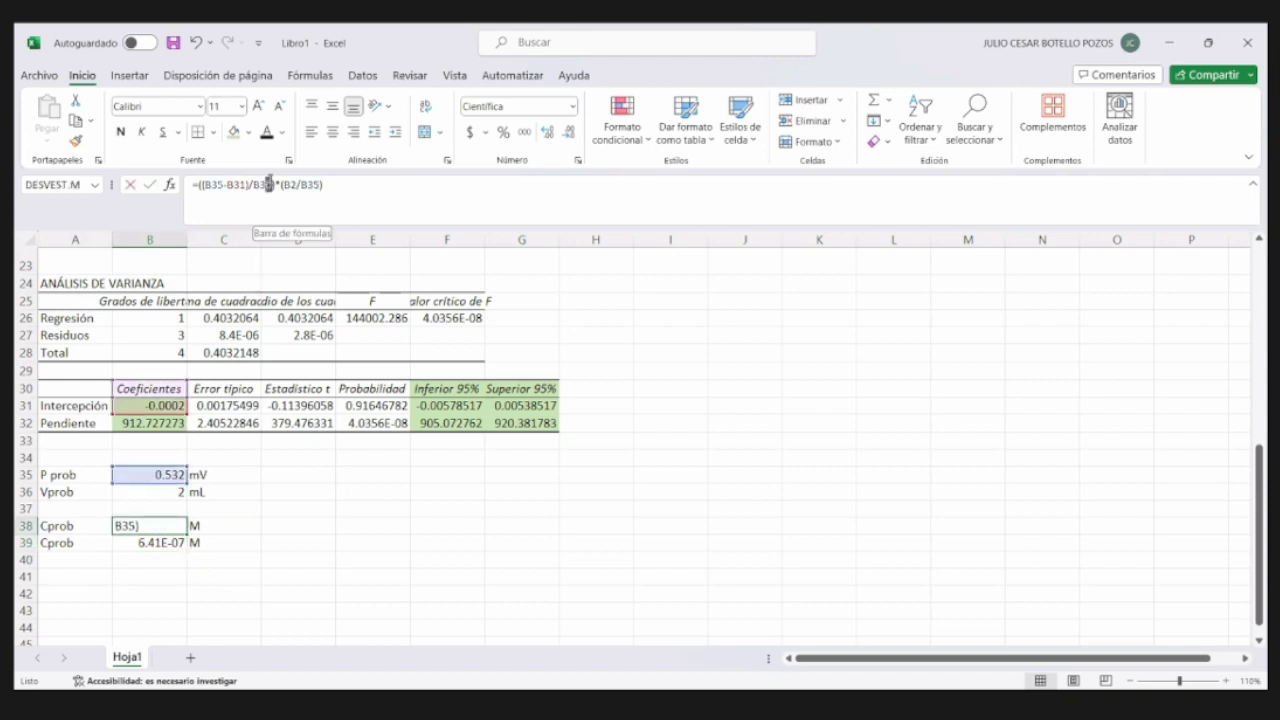
text(2)
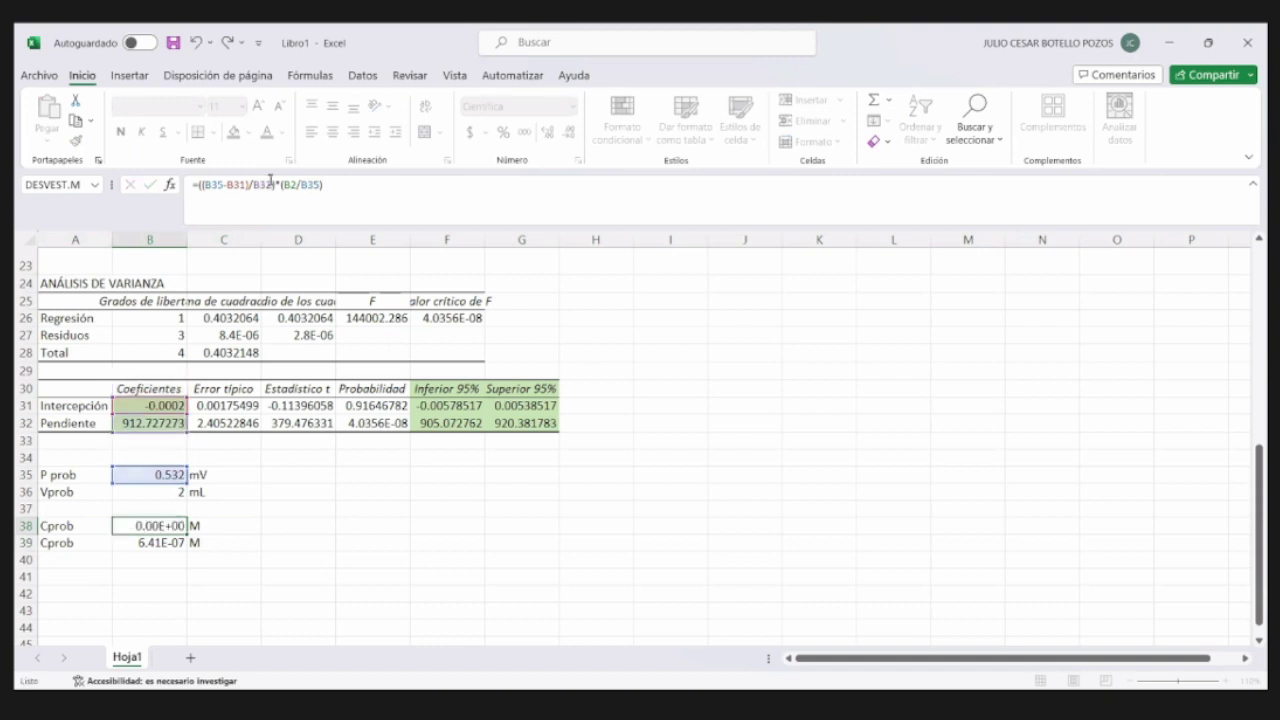
key(Return)
click(291, 184)
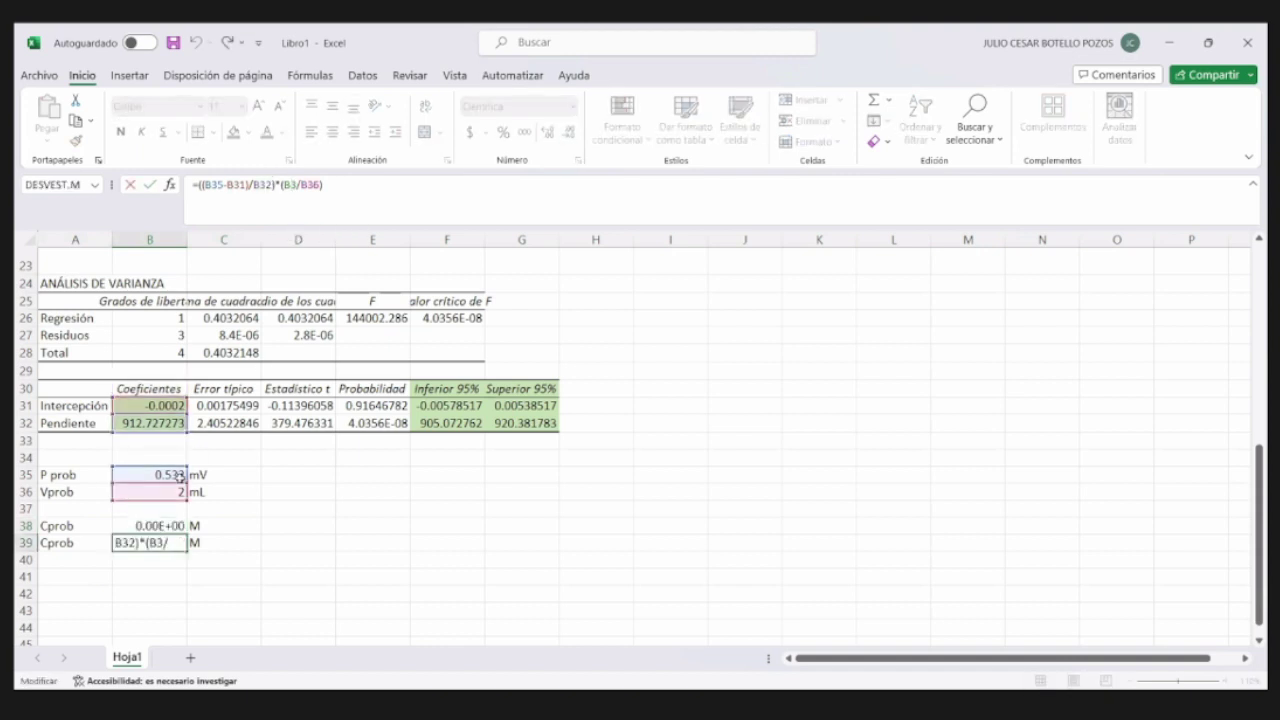
key(ctrl+Return)
- Change the dilution factor in the B38 formula to (B3/B36)
click(173, 522)
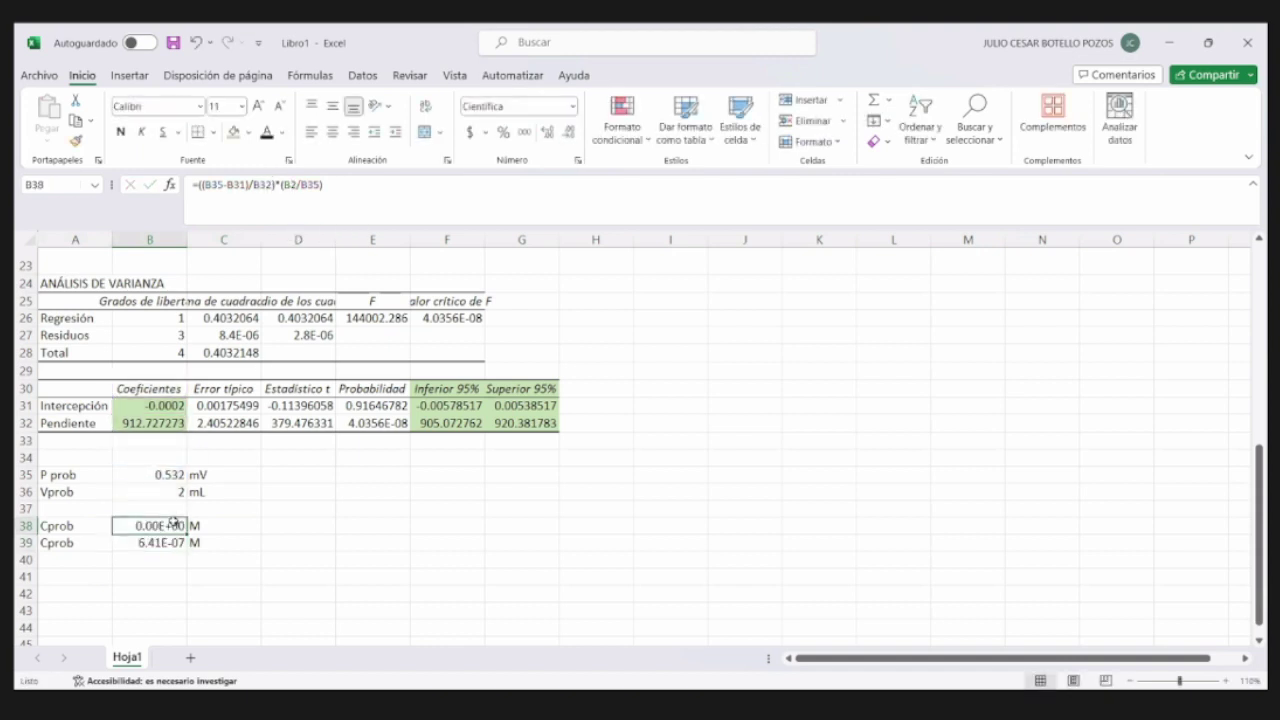
click(293, 184)
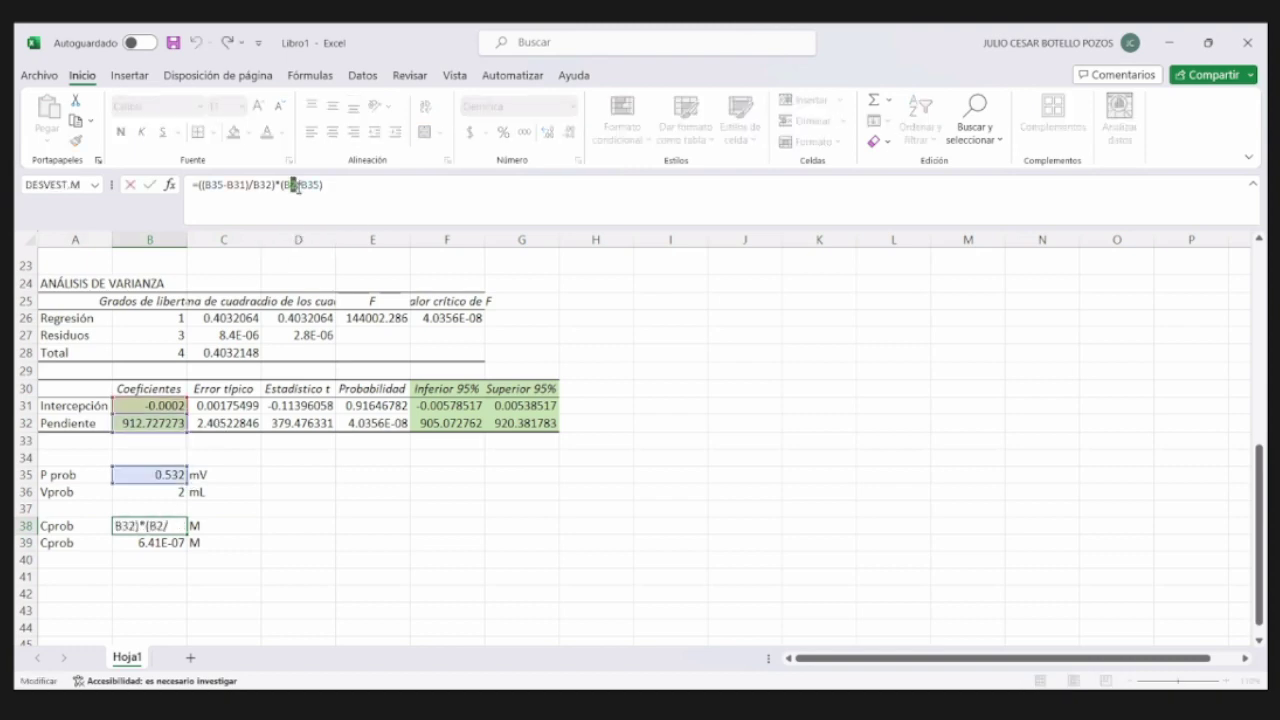
text(3)
key(End)
key(BackSpace)
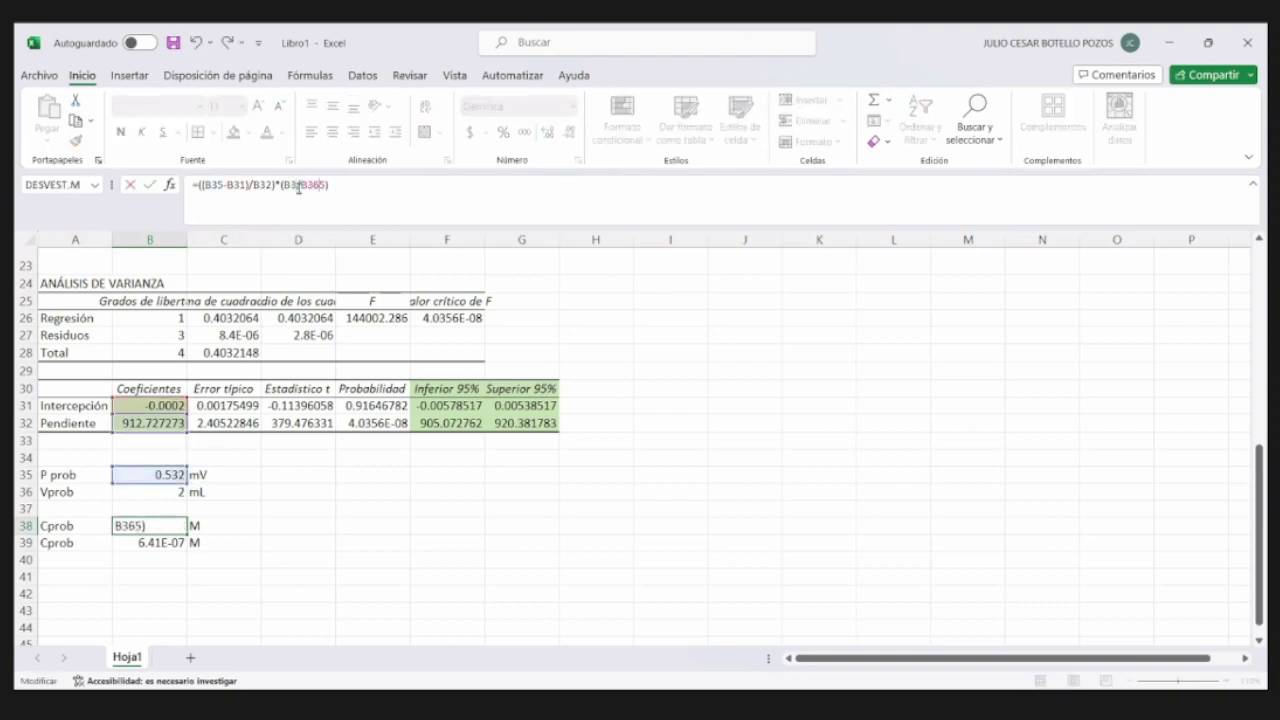
text(6)
key(Return)
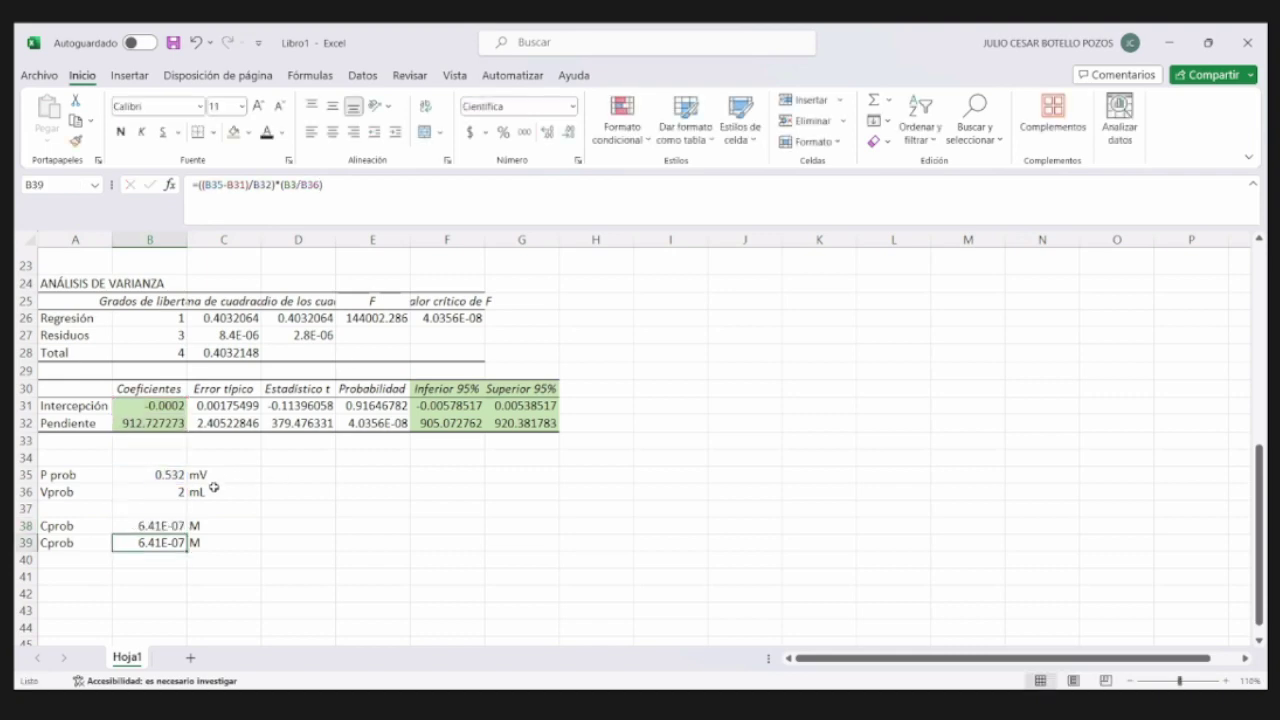
- Remove the *(B3/B36) factor from the B38 formula, leaving =((B35-B31)/B32)
click(165, 527)
scroll(445, 540, up, 3)
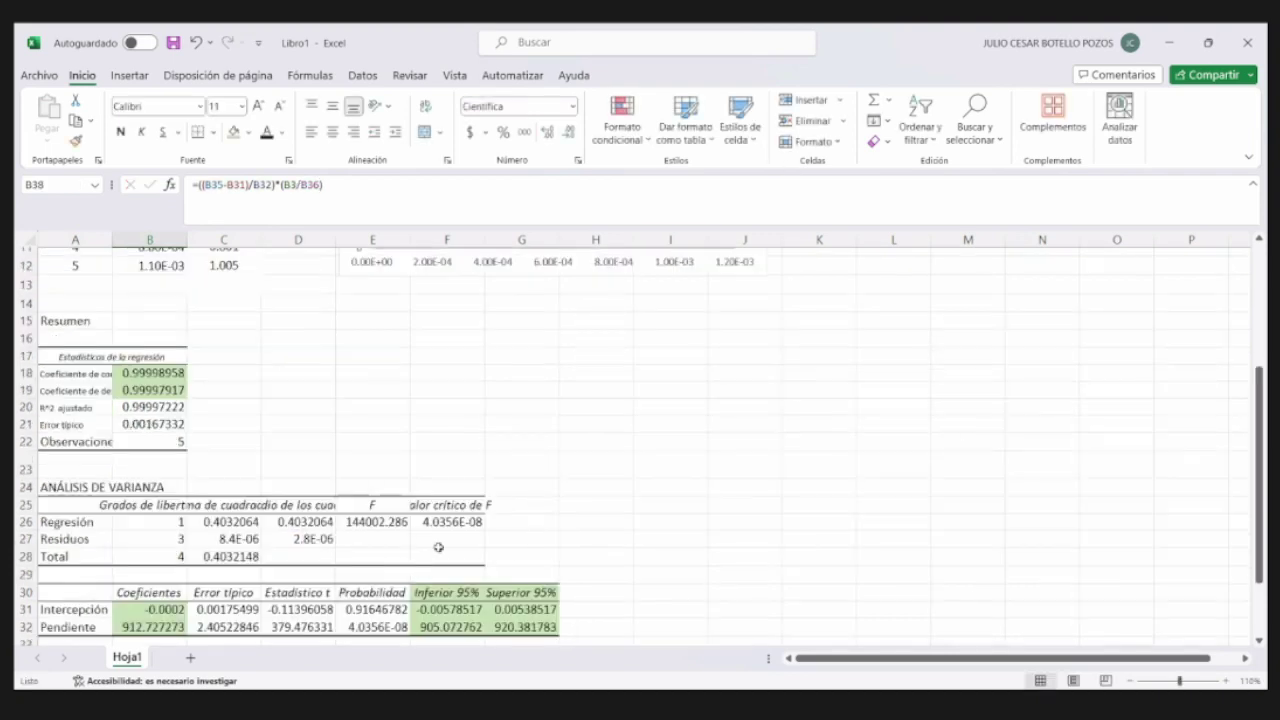
scroll(330, 555, down, 4)
drag(279, 190, 363, 189)
key(BackSpace)
key(BackSpace)
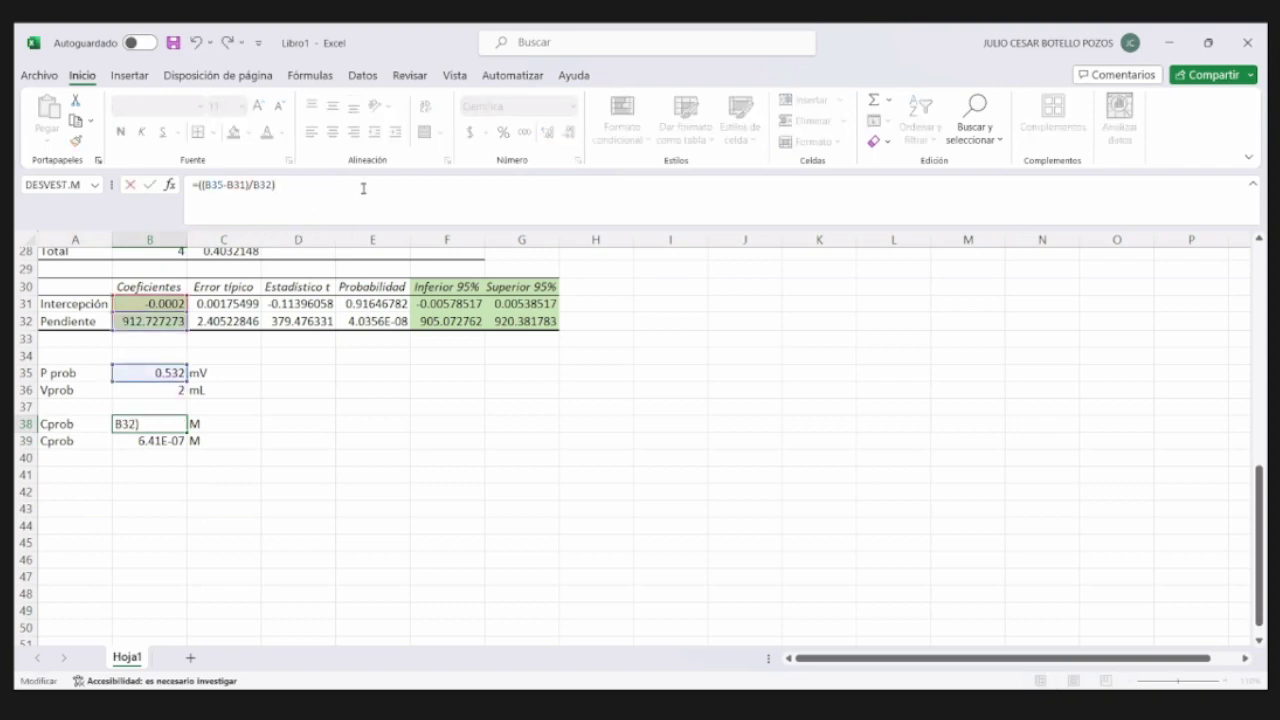
key(Return)
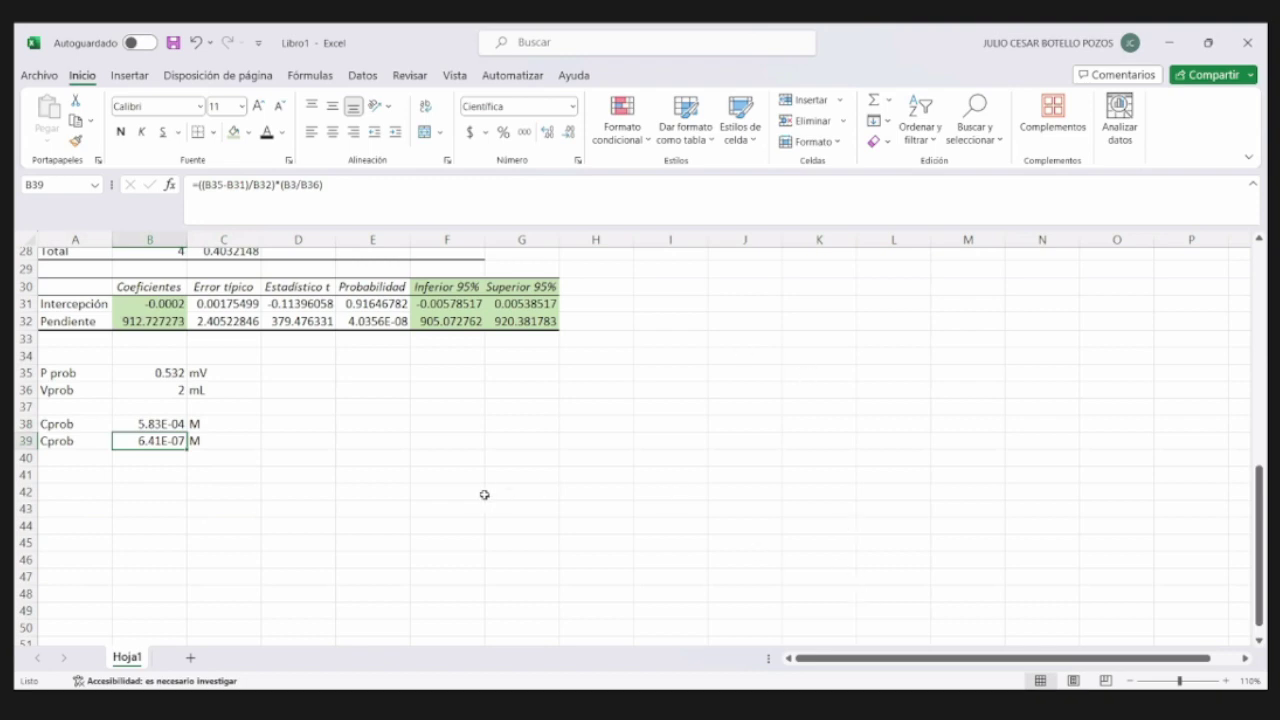
- Shift the vertical marker line on the calibration chart slightly so it meets the end of the horizontal line
scroll(503, 487, up, 5)
scroll(505, 487, up, 4)
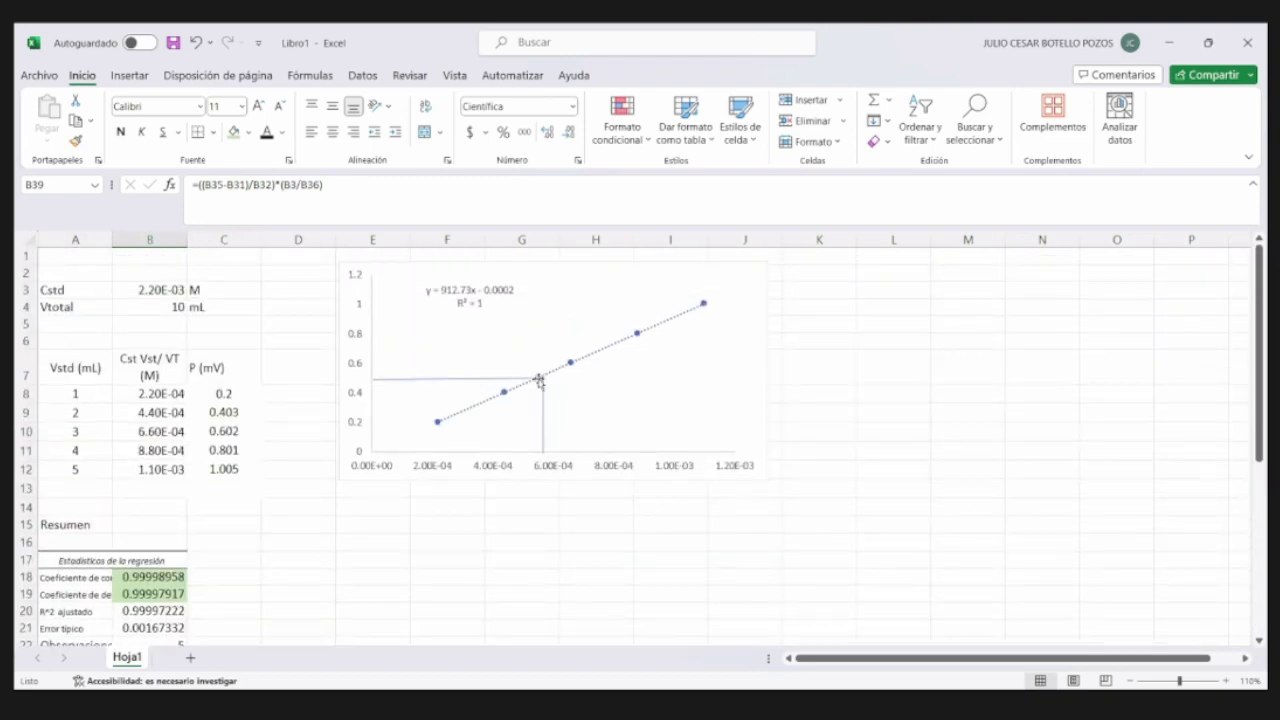
click(541, 392)
click(541, 392)
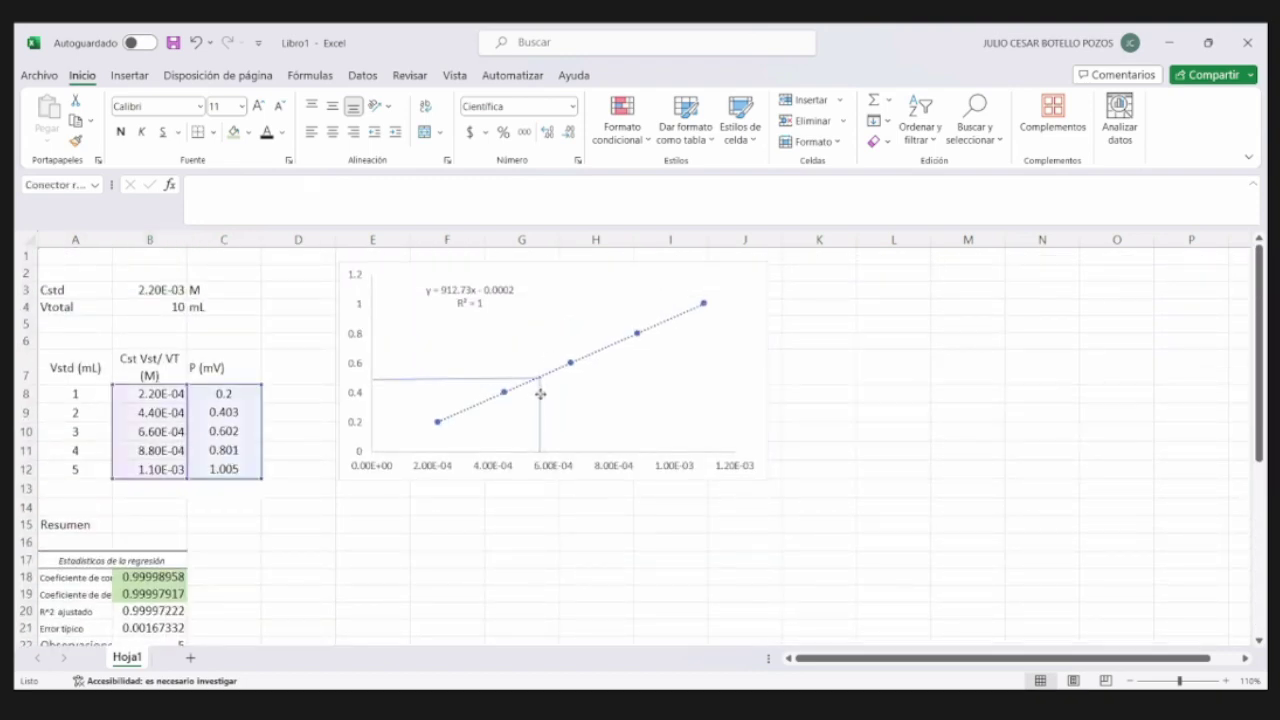
drag(540, 393, 539, 391)
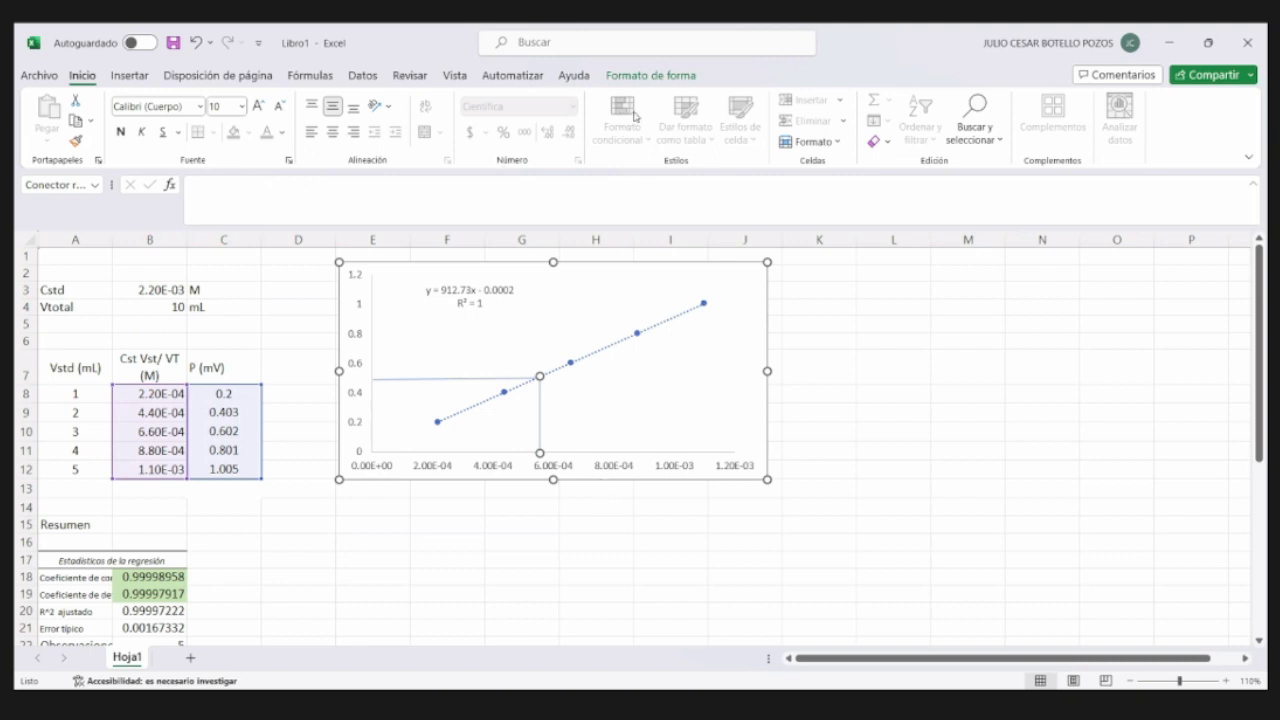
- Switch to PowerPoint and highlight the system 6 column and the "Volumen solución problema (mL)" heading in the table
key(alt+Tab)
drag(935, 262, 955, 590)
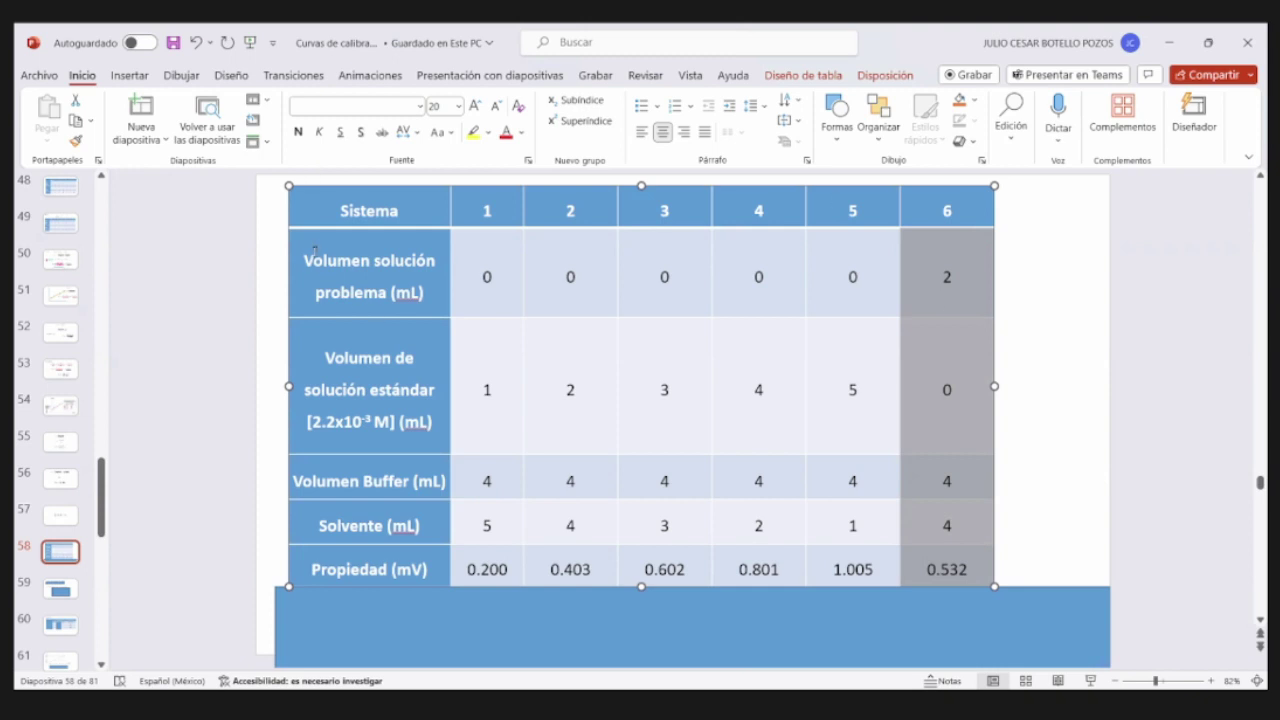
drag(314, 252, 424, 305)
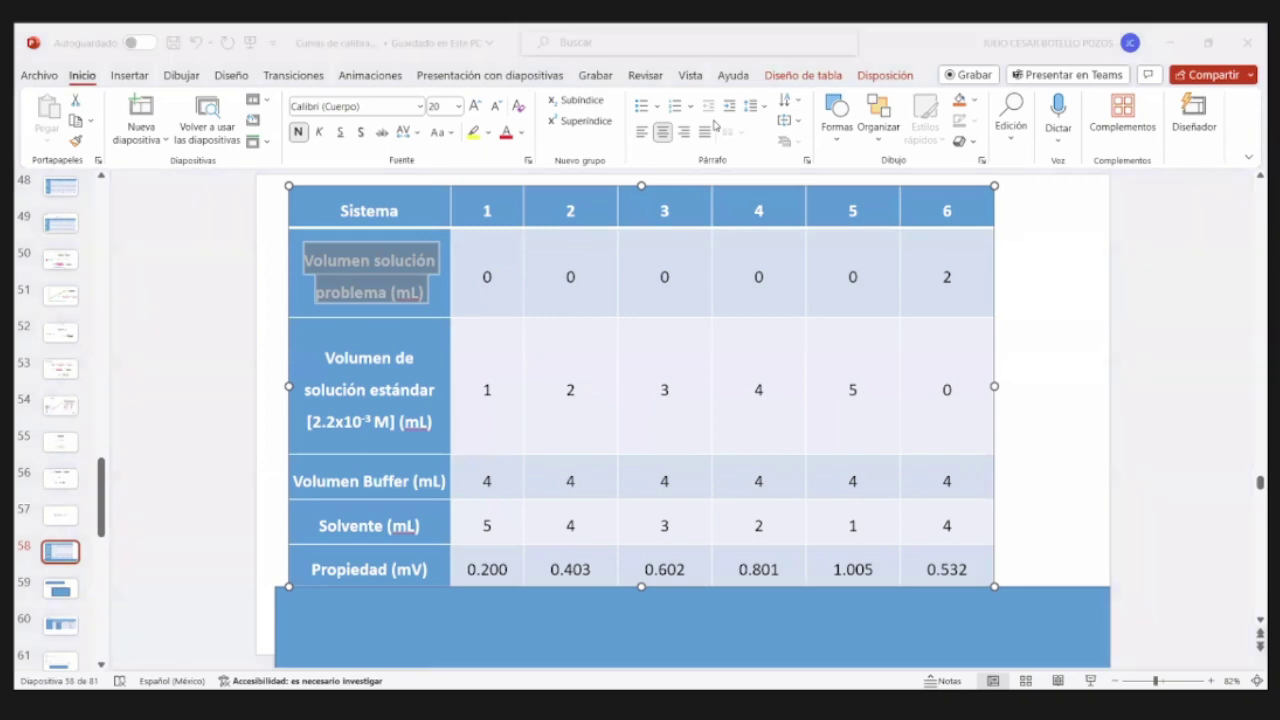
- Switch back to Excel and compare the calibration chart with the two Cprob results
key(alt+Tab)
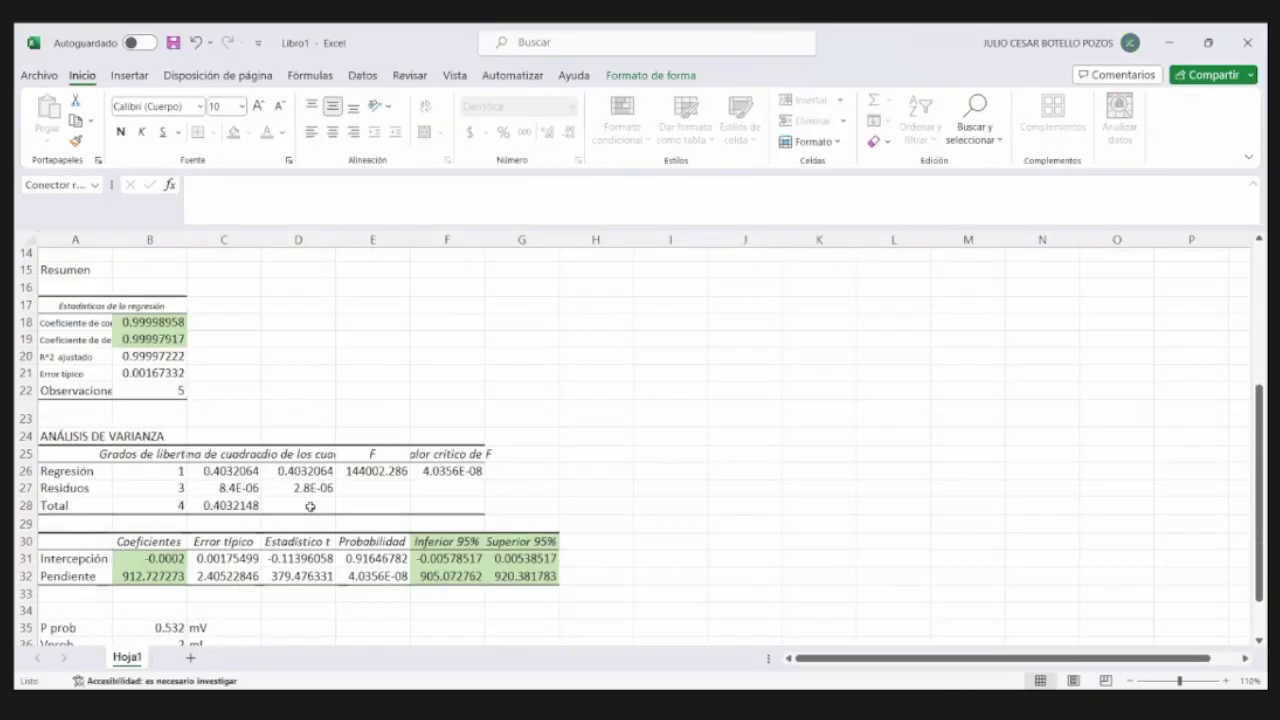
scroll(320, 518, down, 3)
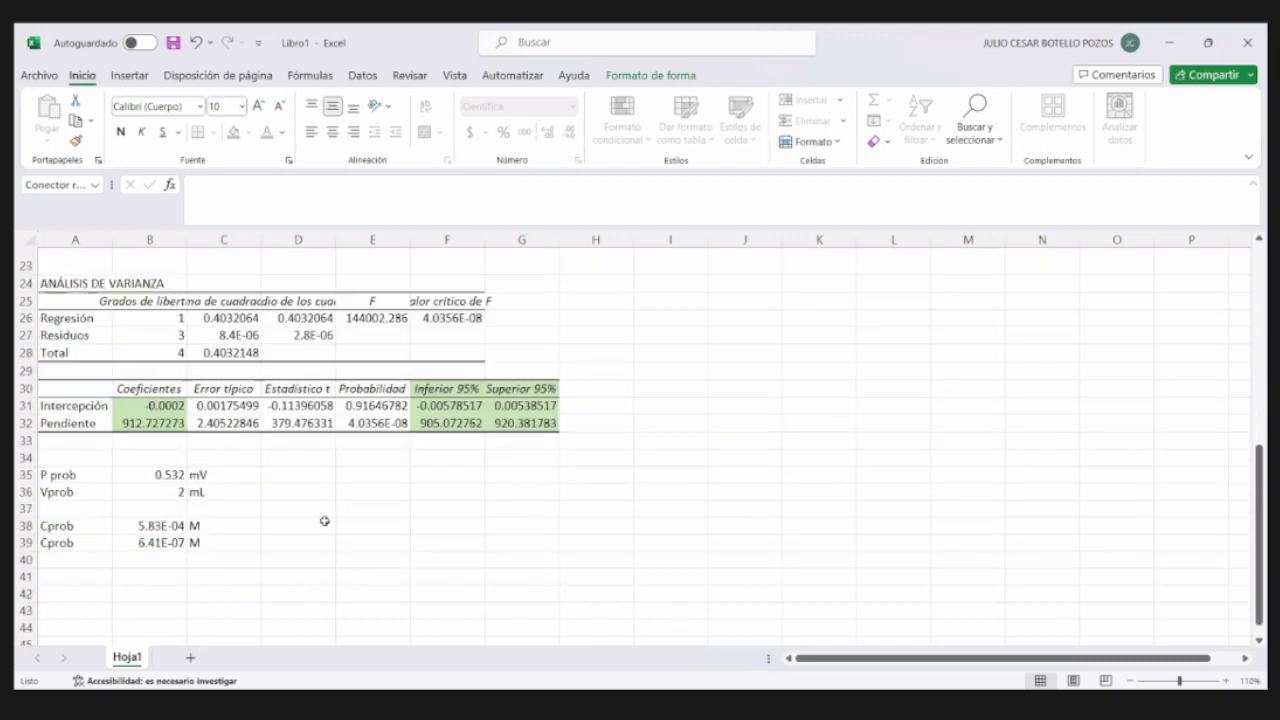
scroll(324, 521, up, 7)
scroll(324, 521, down, 6)
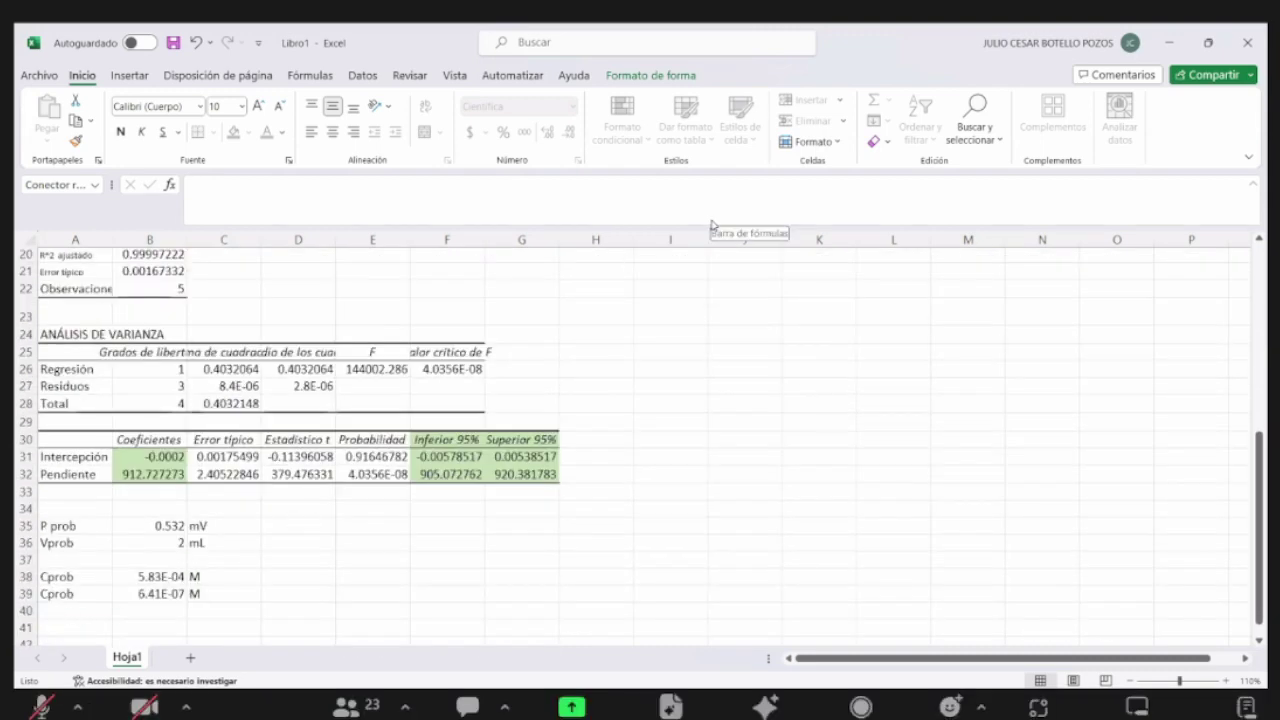
scroll(680, 260, up, 6)
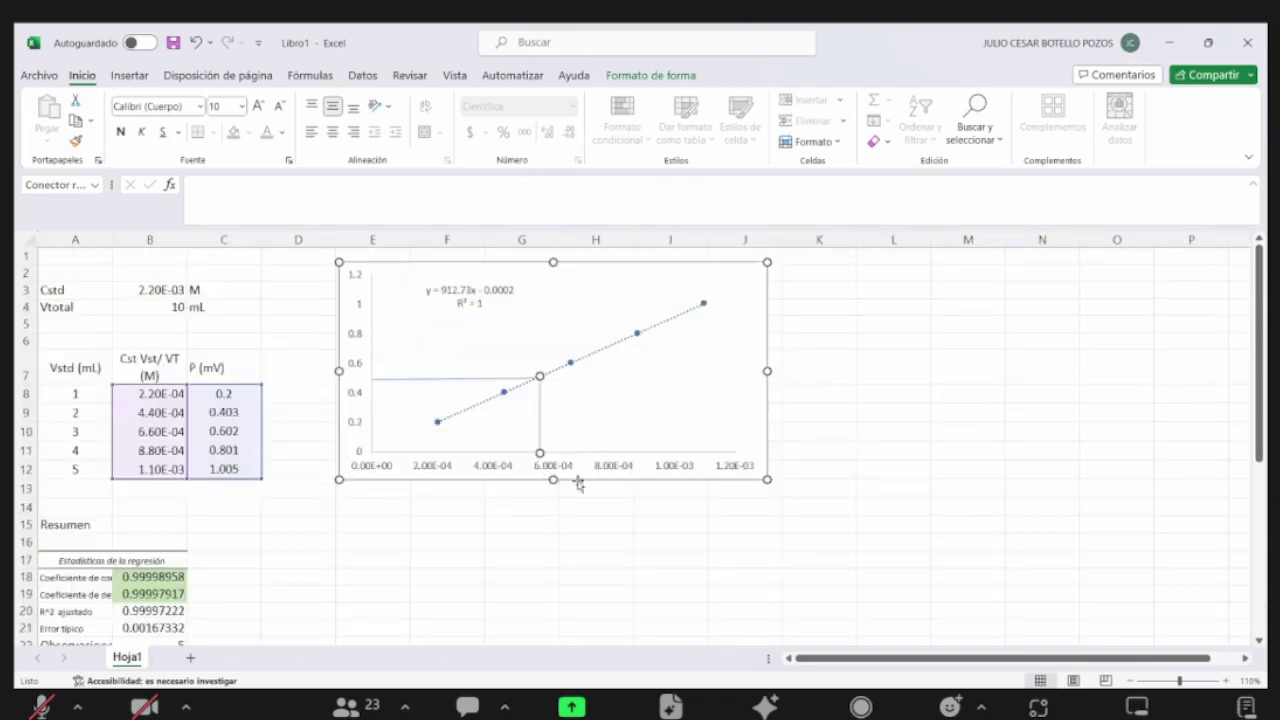
scroll(407, 543, down, 4)
scroll(407, 543, down, 3)
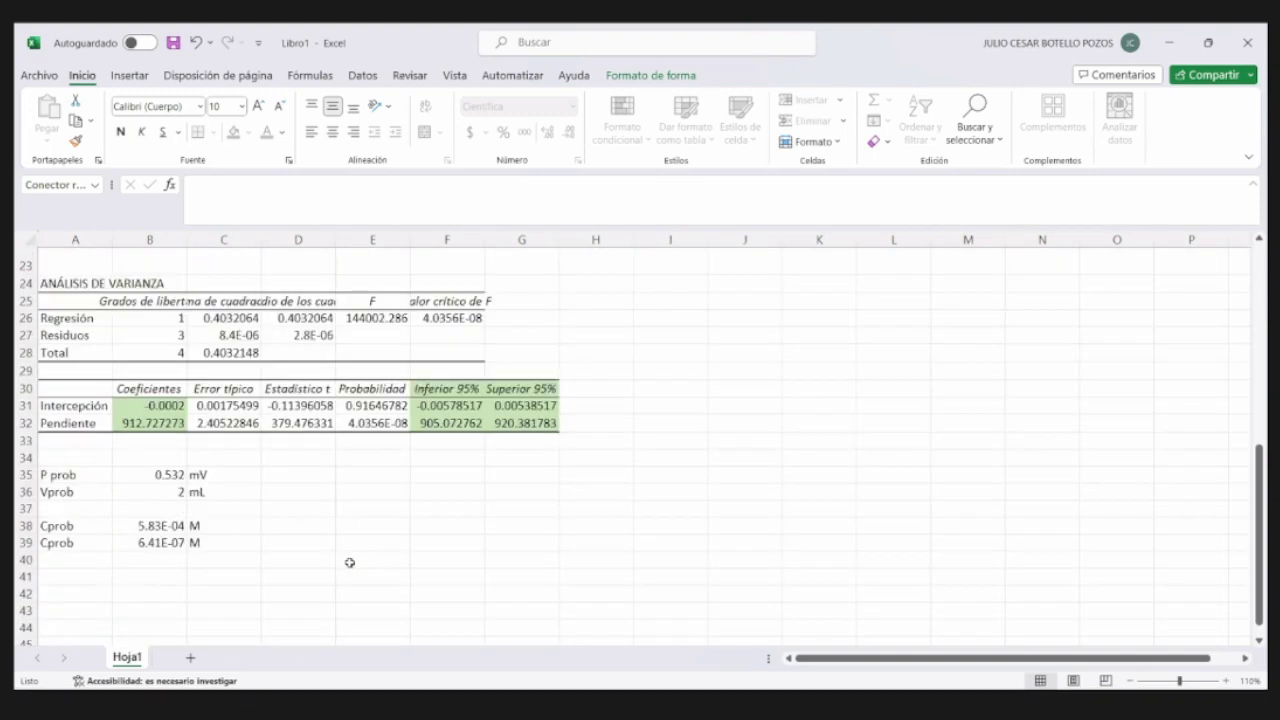
- Relabel A38 as "Cprob sist leído" and reduce its font size to fit the column
click(160, 527)
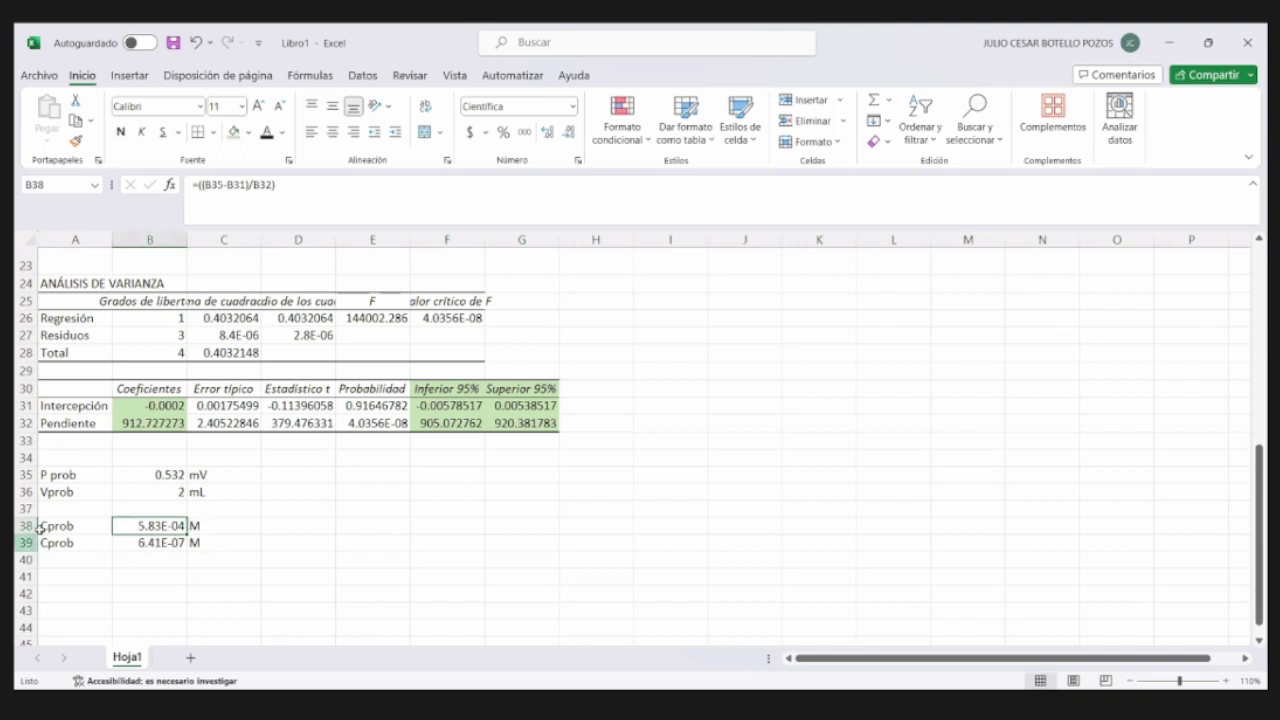
click(84, 527)
double_click(86, 528)
text(si)
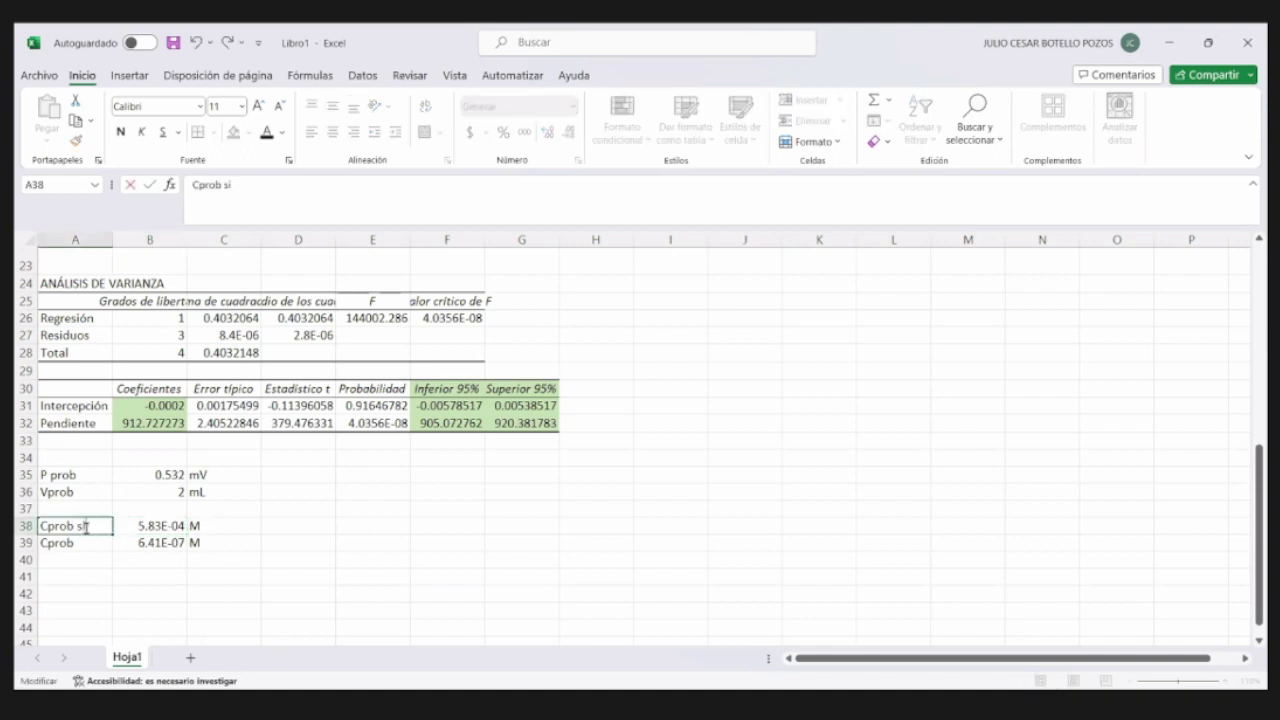
text(st lei)
text(id)
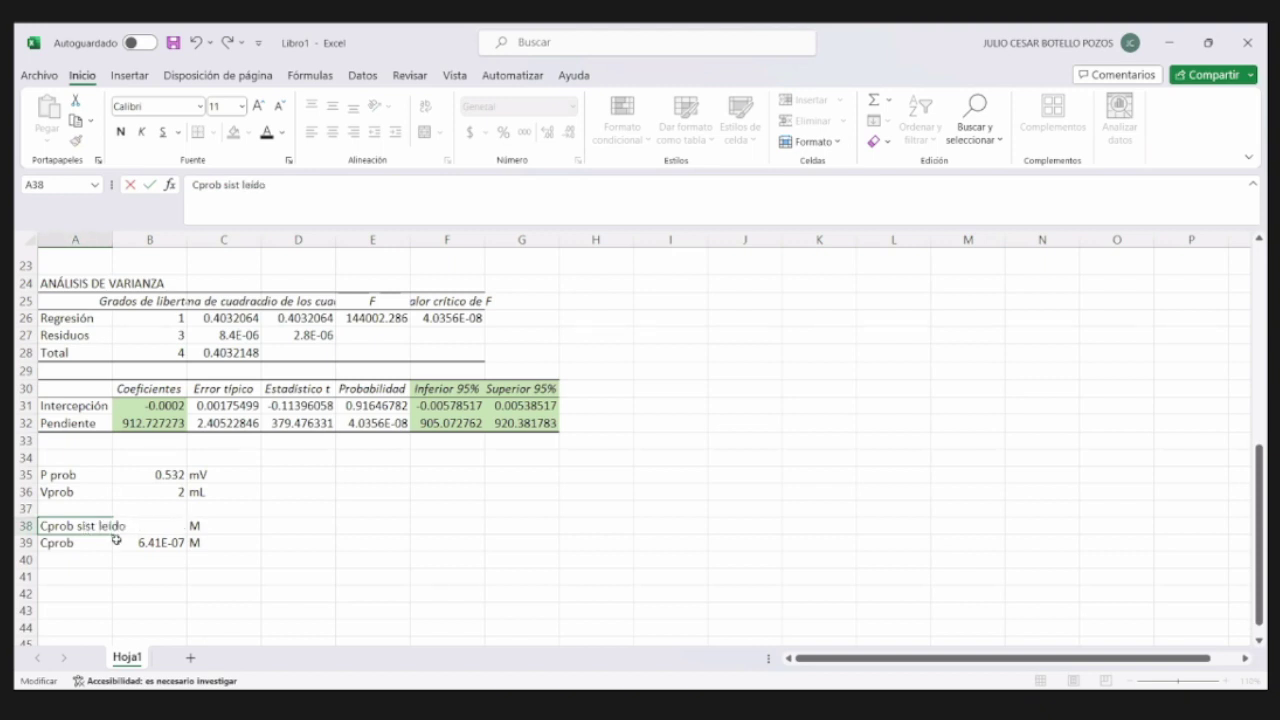
key(Tab)
click(87, 528)
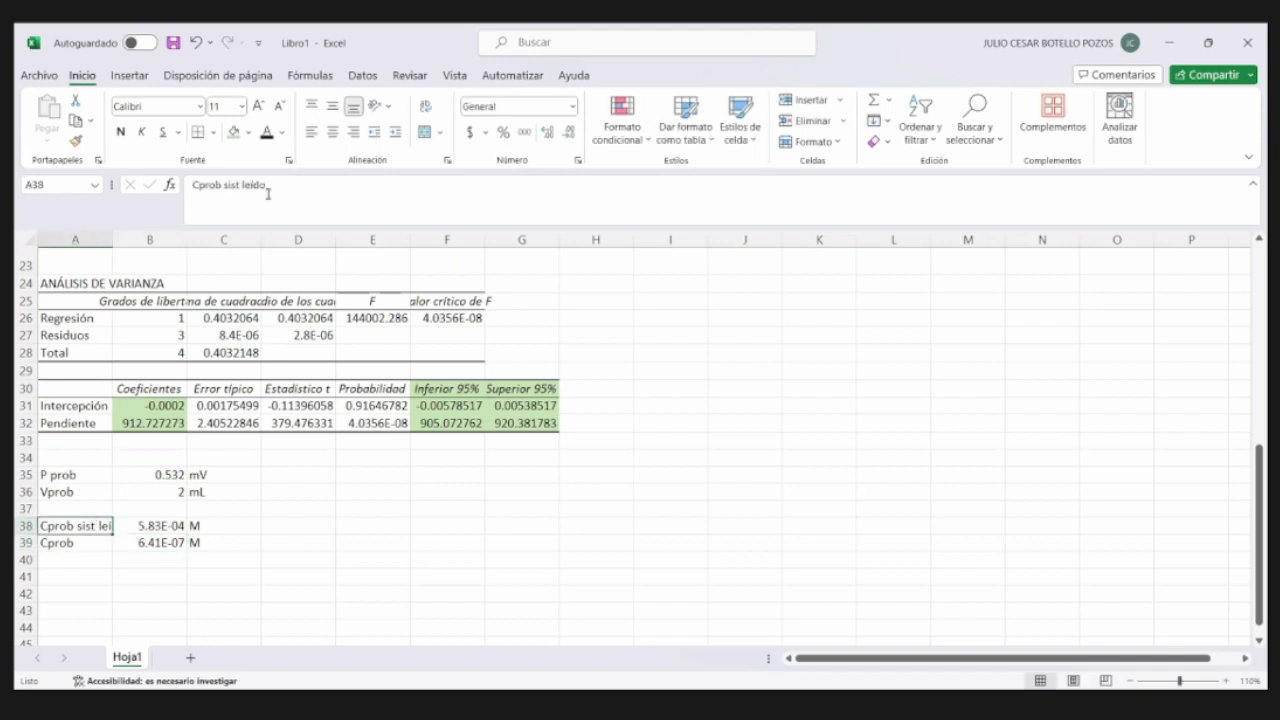
click(280, 106)
- Fill the Cprob result cell B39 with light green
double_click(76, 543)
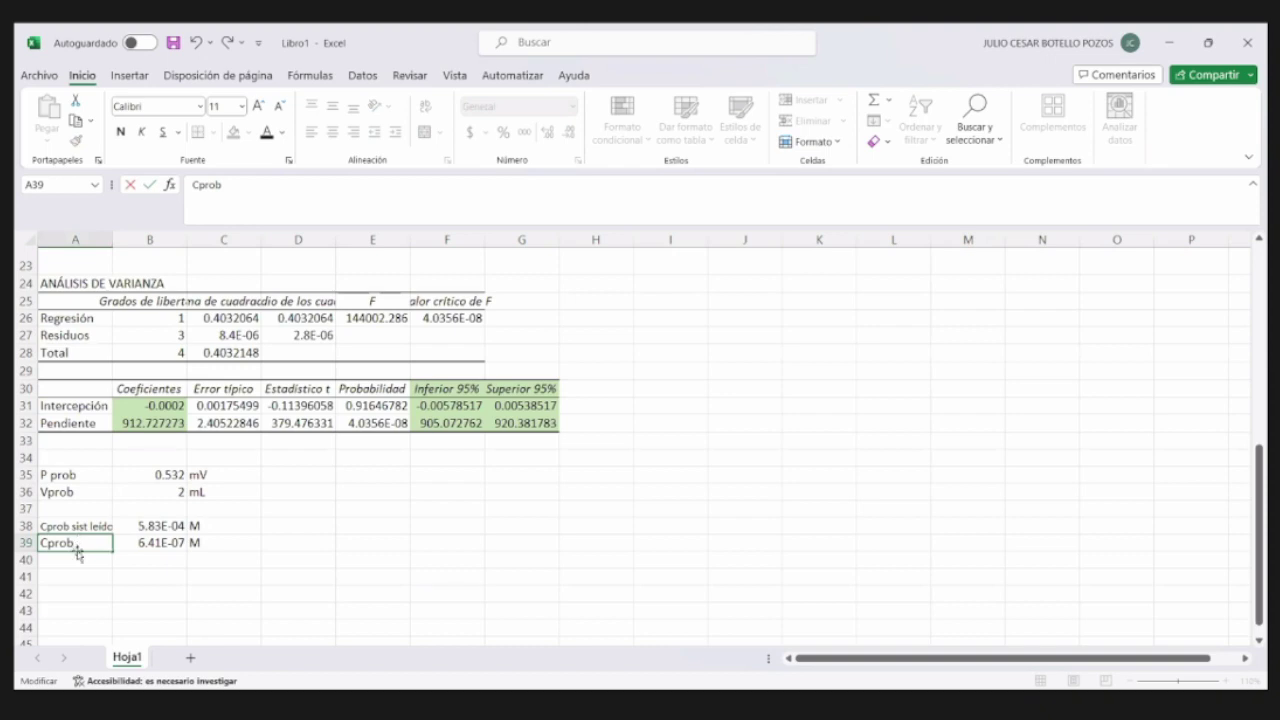
drag(160, 542, 153, 535)
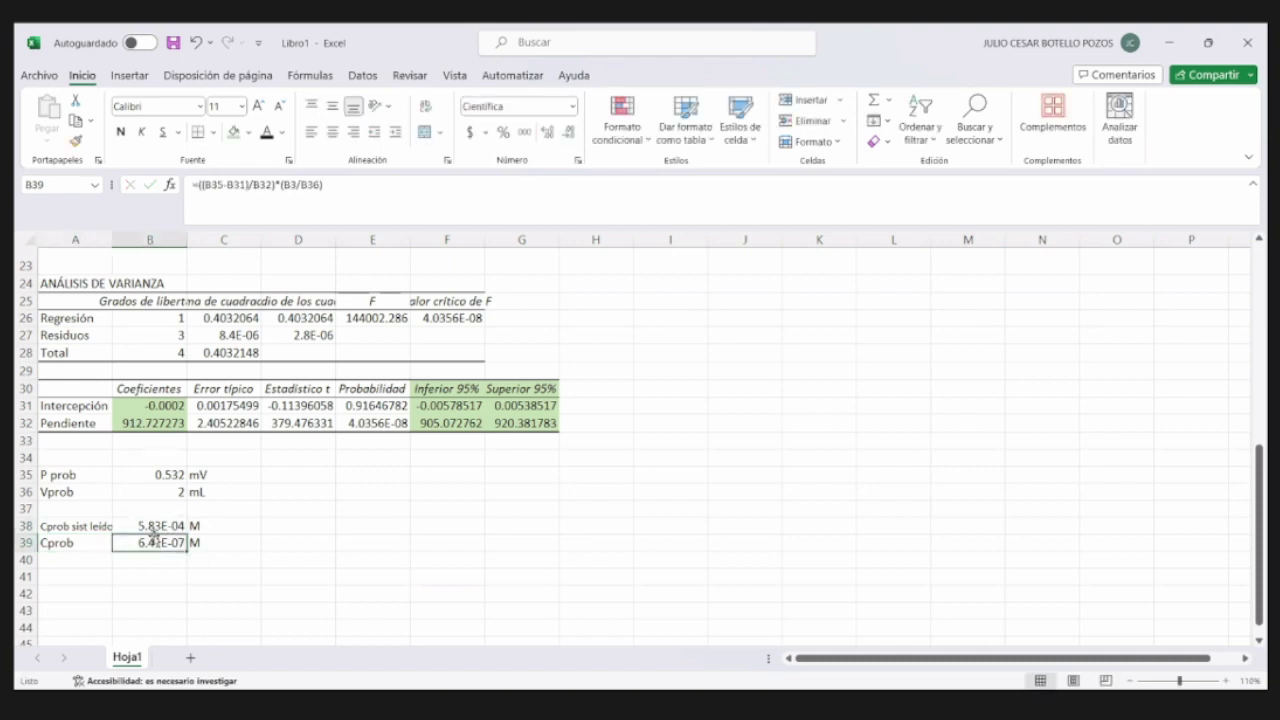
click(234, 132)
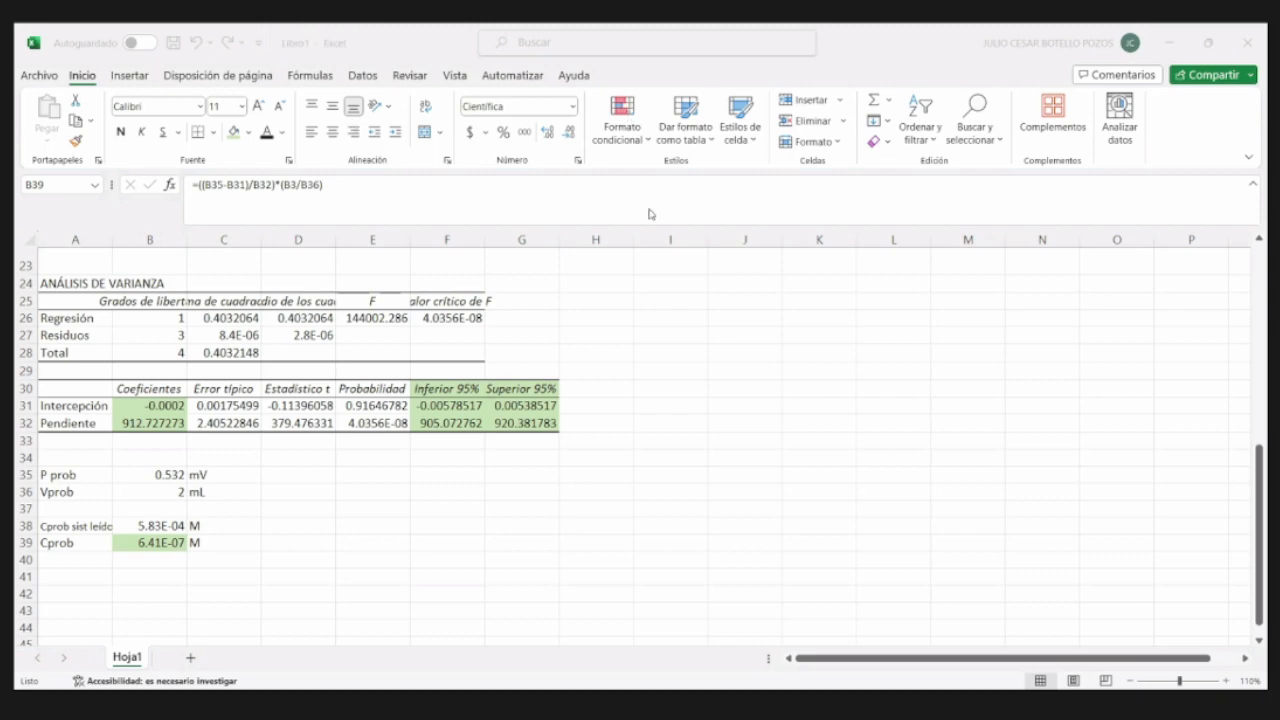
- Switch to PowerPoint and examine system 6's volumes, including its problem solution volume, in the table
key(alt+Tab)
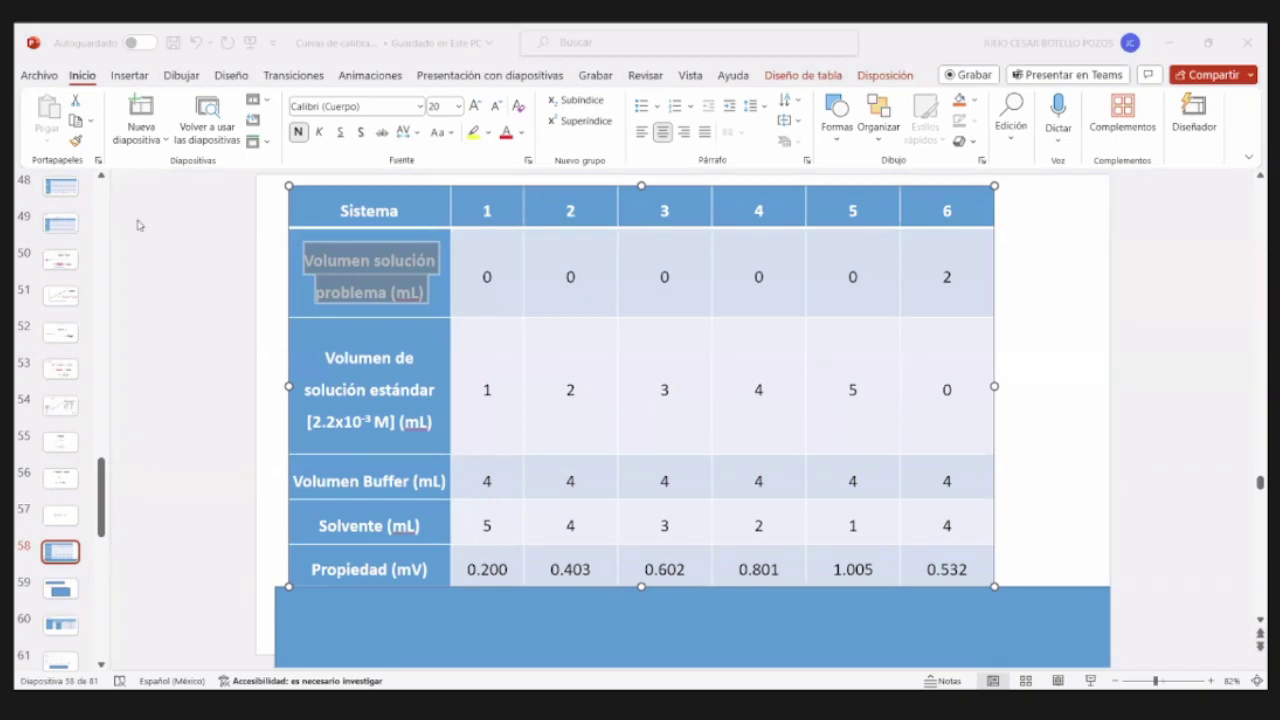
drag(944, 270, 958, 540)
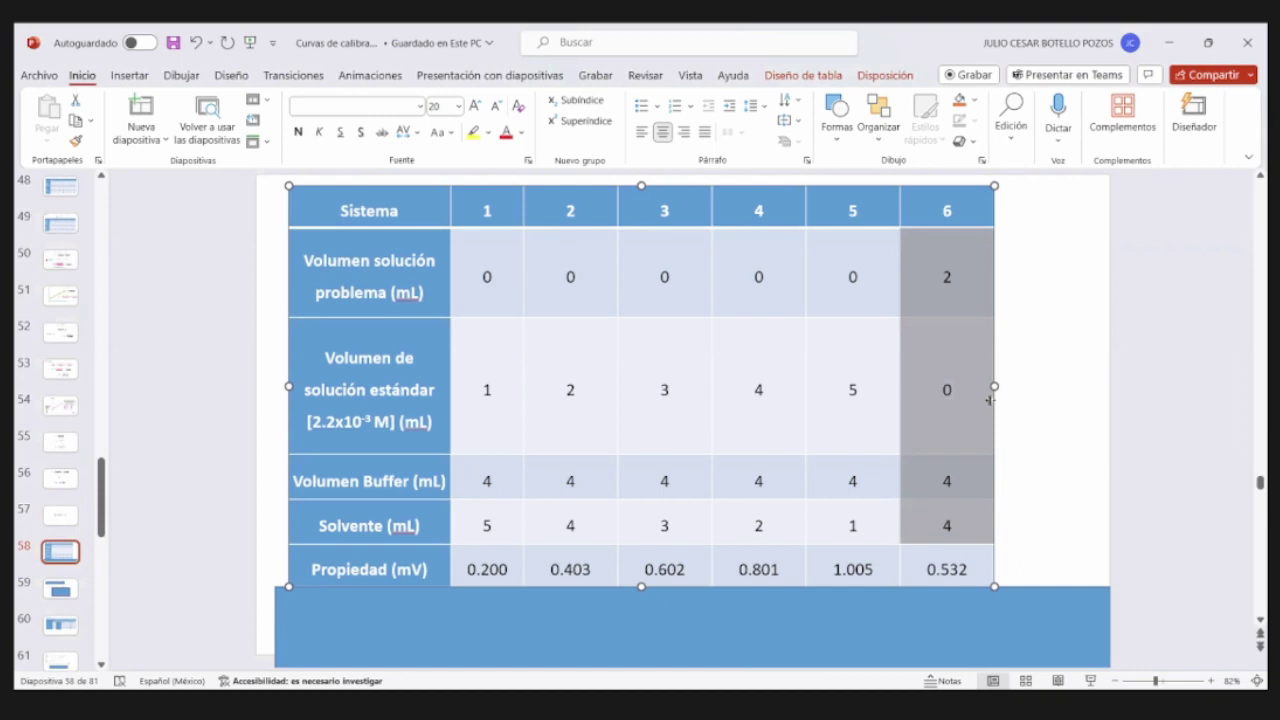
double_click(950, 278)
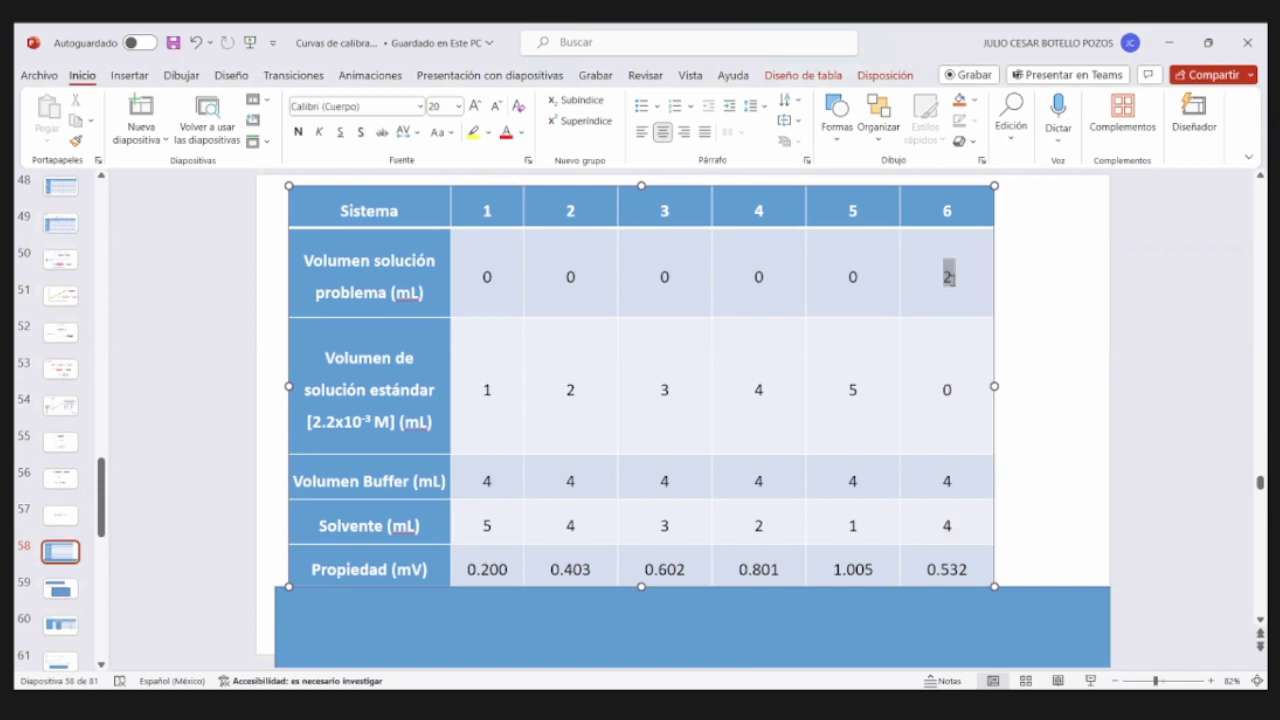
drag(303, 260, 424, 293)
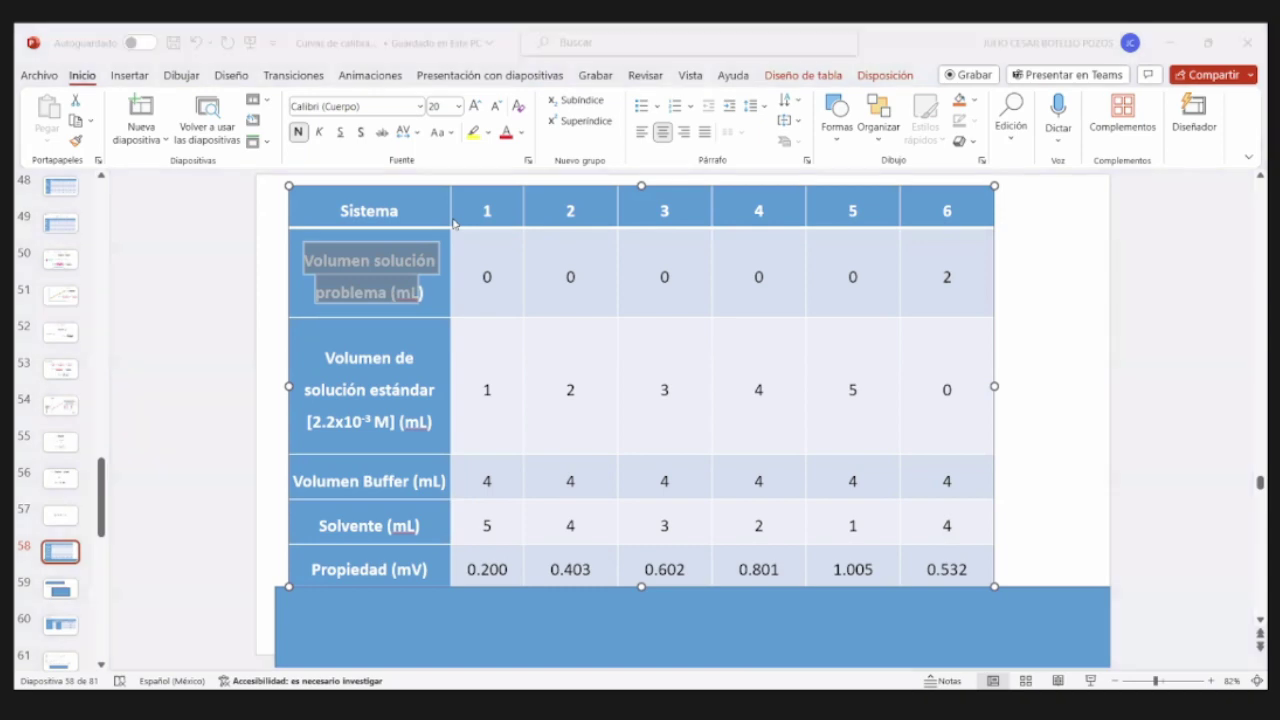
- Switch back to Excel and correct B39's formula to =((B35-B31)/B32)*(B4/B36), using the total volume from B4
key(alt+Tab)
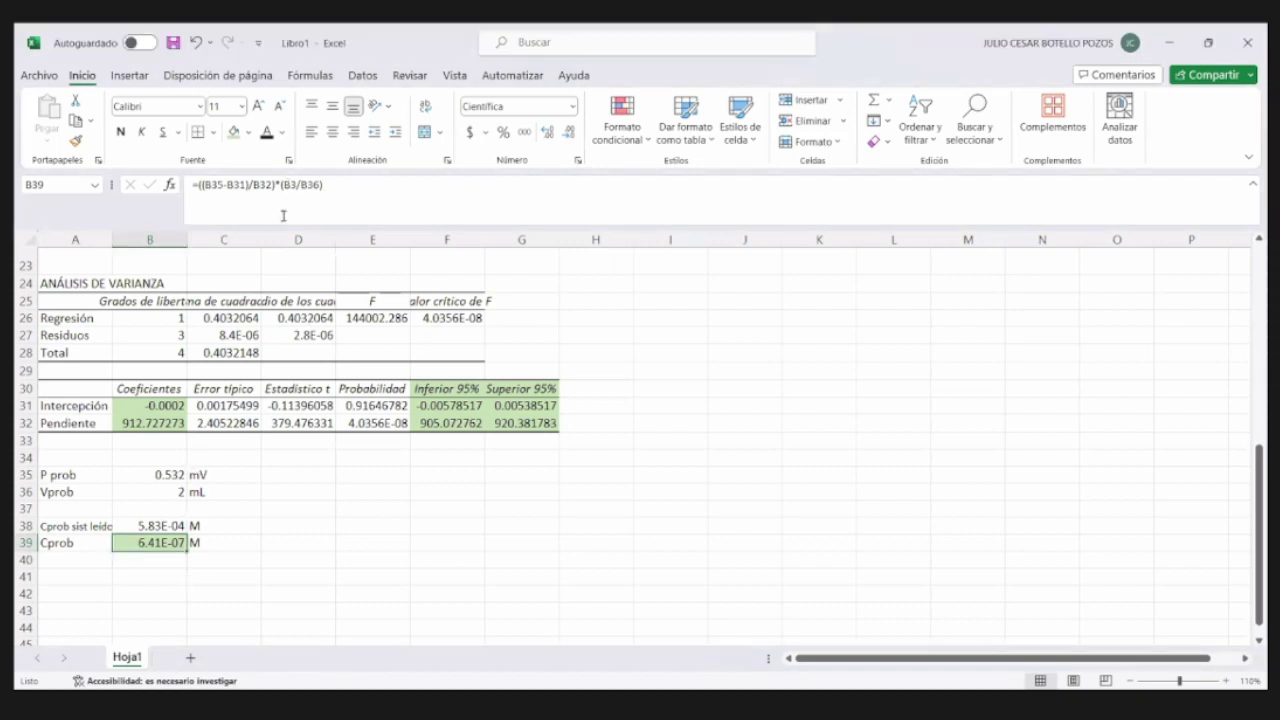
click(319, 202)
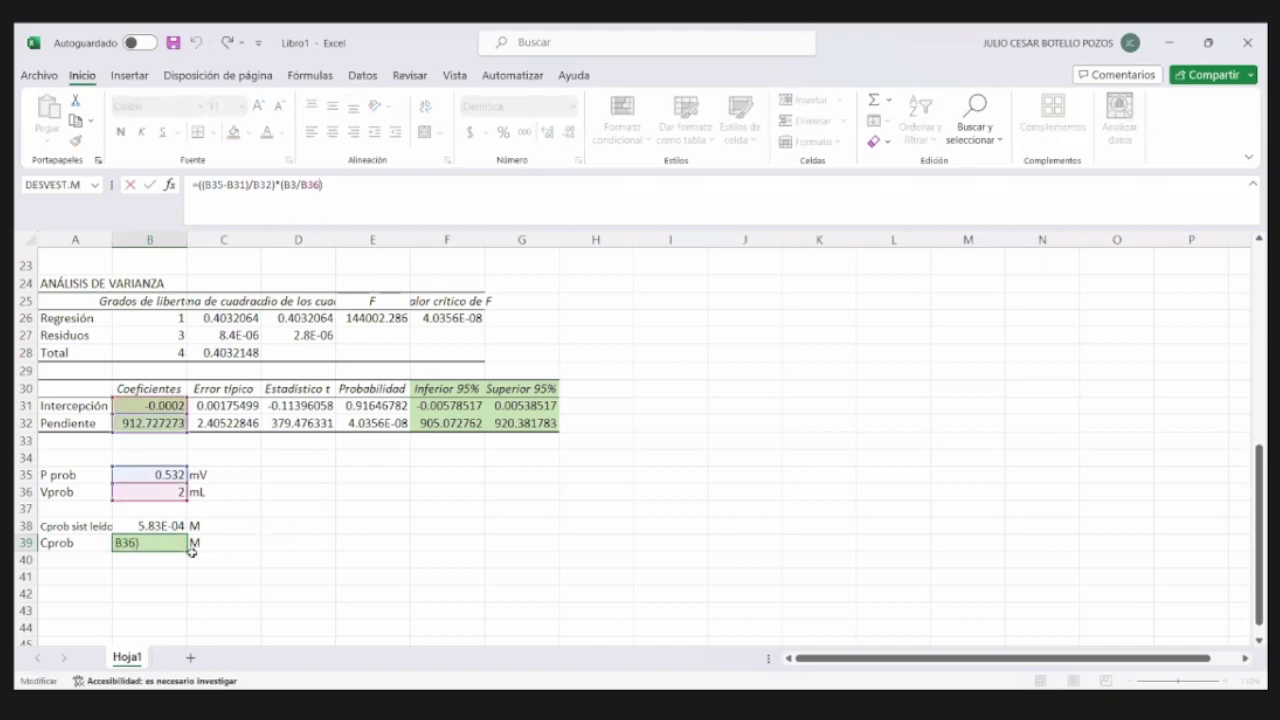
scroll(212, 540, up, 5)
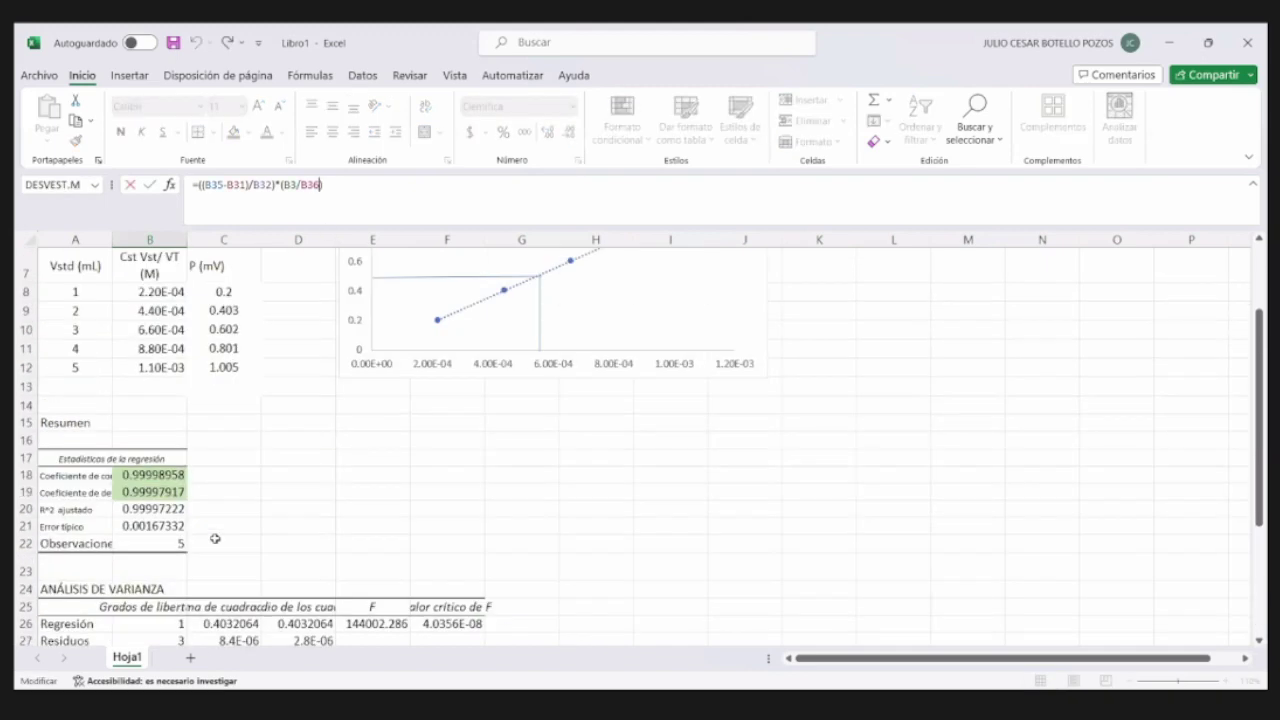
scroll(216, 539, up, 2)
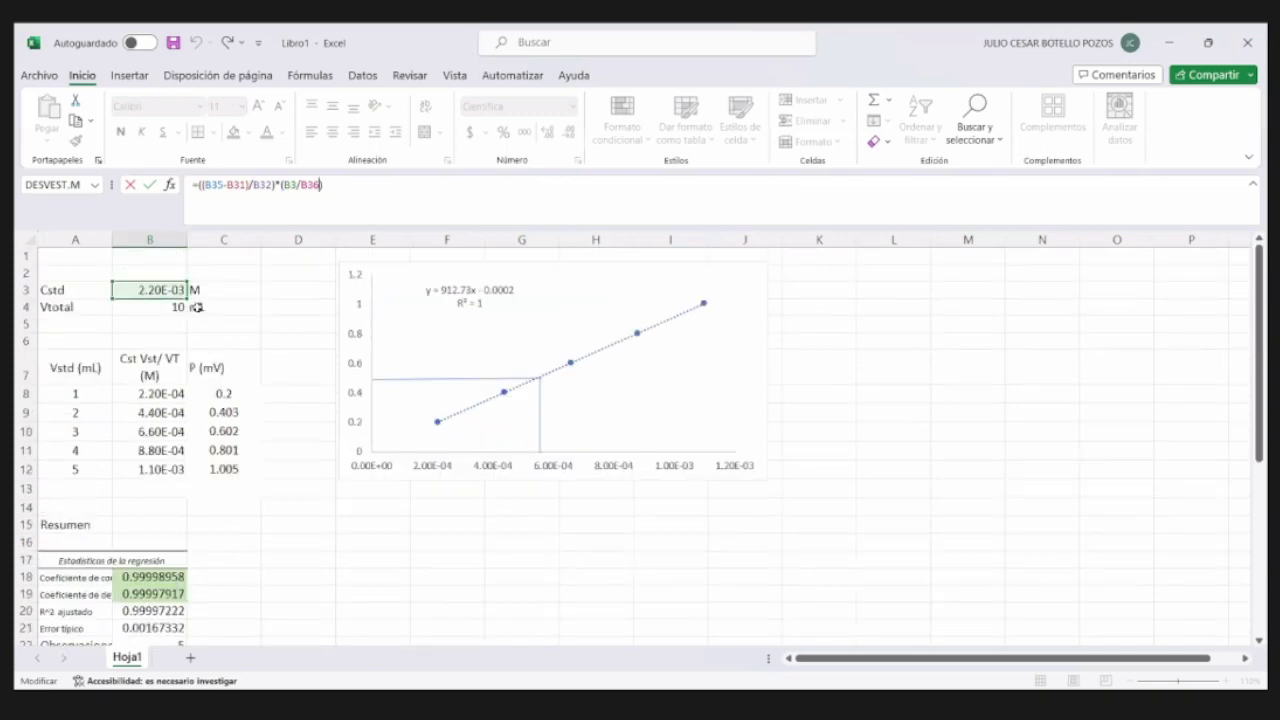
double_click(290, 200)
click(288, 186)
click(160, 308)
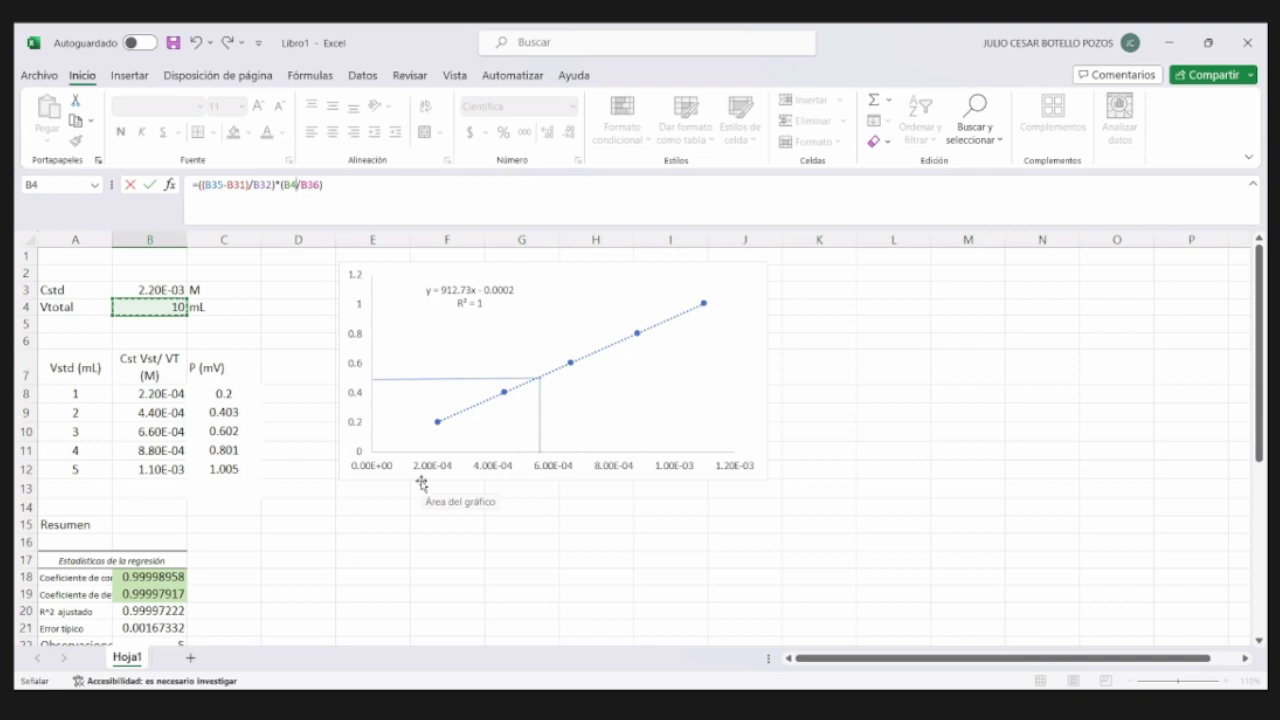
key(Return)
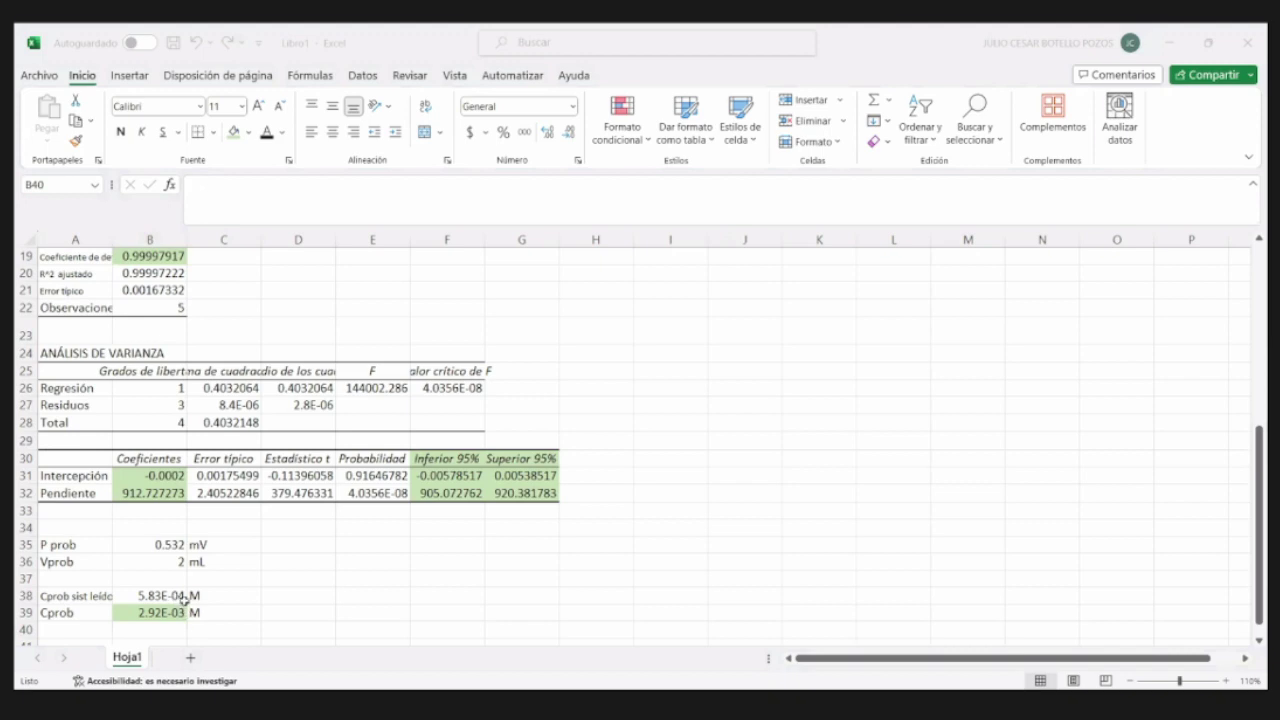
- Compare the Cprob sist leído result and formula in B38 with the Cprob ones in B39
click(176, 597)
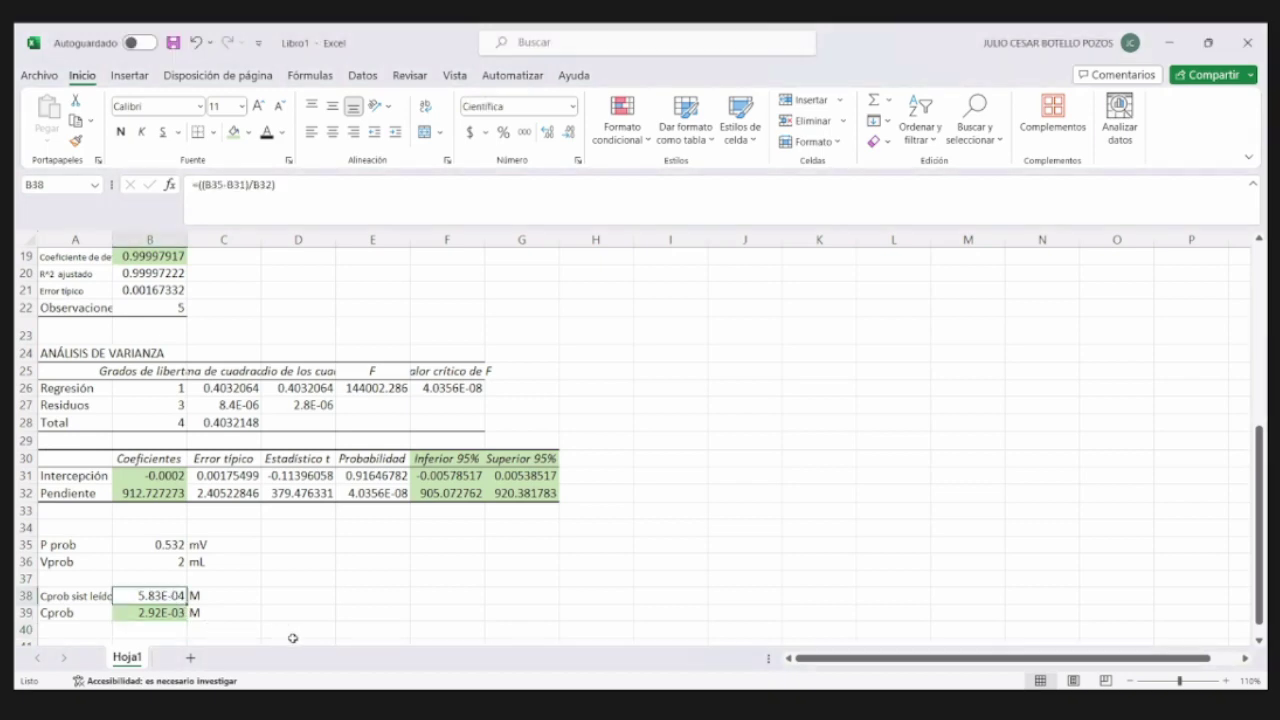
click(166, 617)
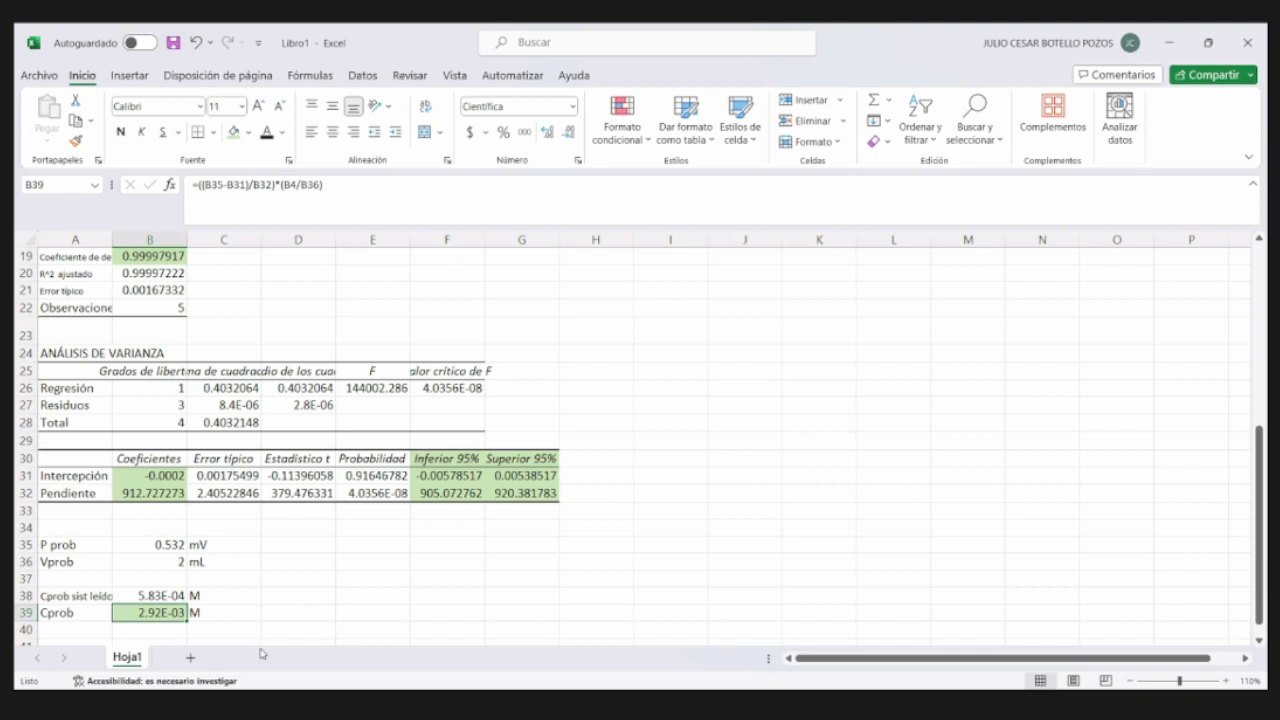
click(333, 523)
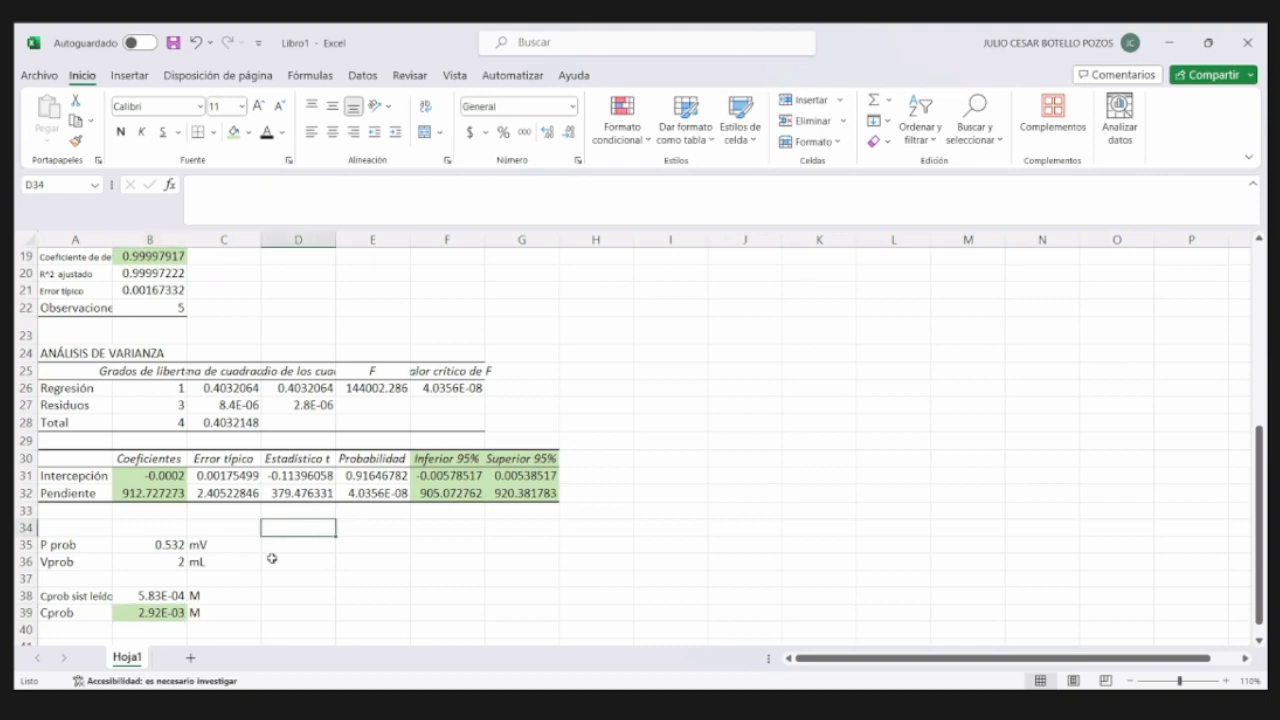
- Change the fill of the Cprob result cell B39 to medium blue
scroll(271, 557, down, 2)
click(183, 510)
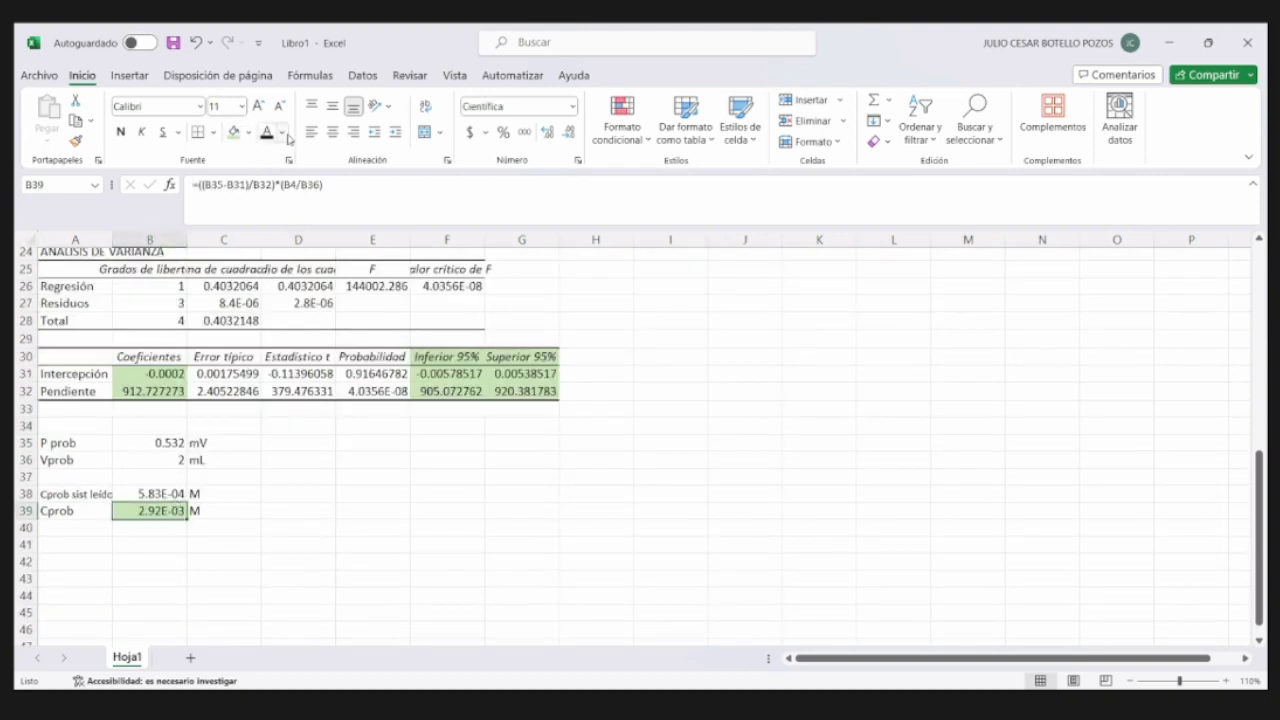
click(285, 133)
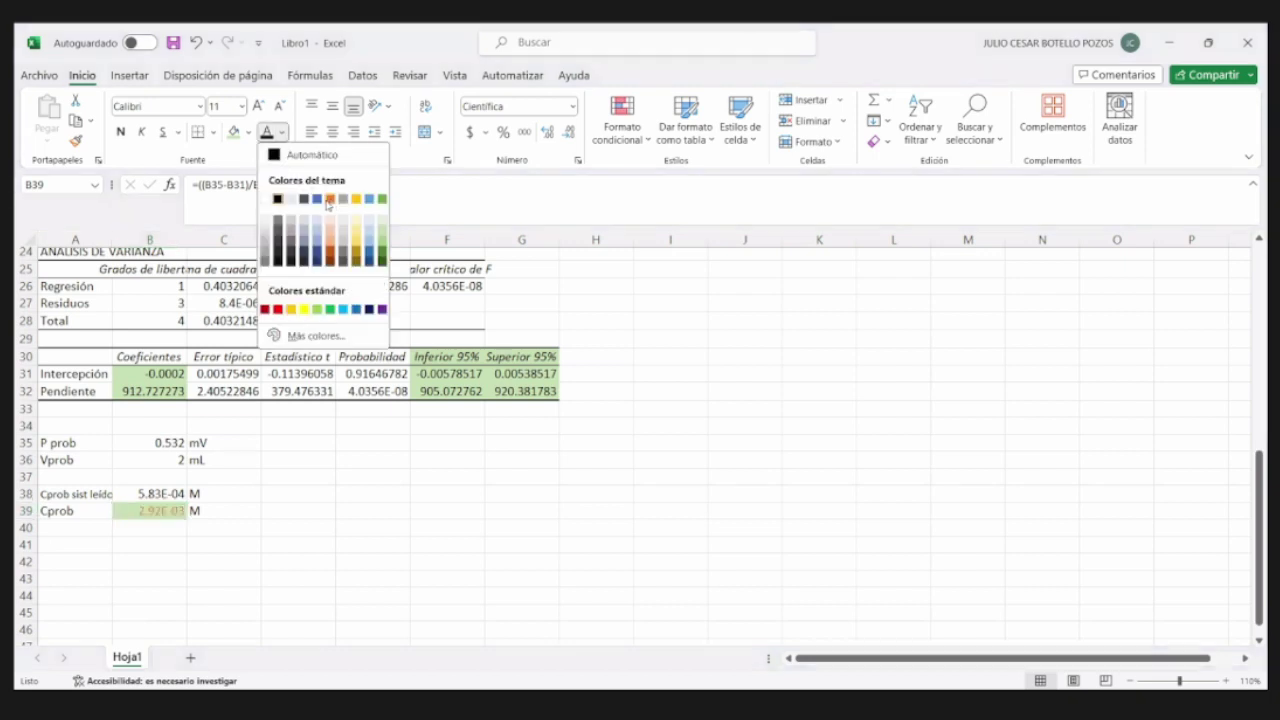
click(246, 133)
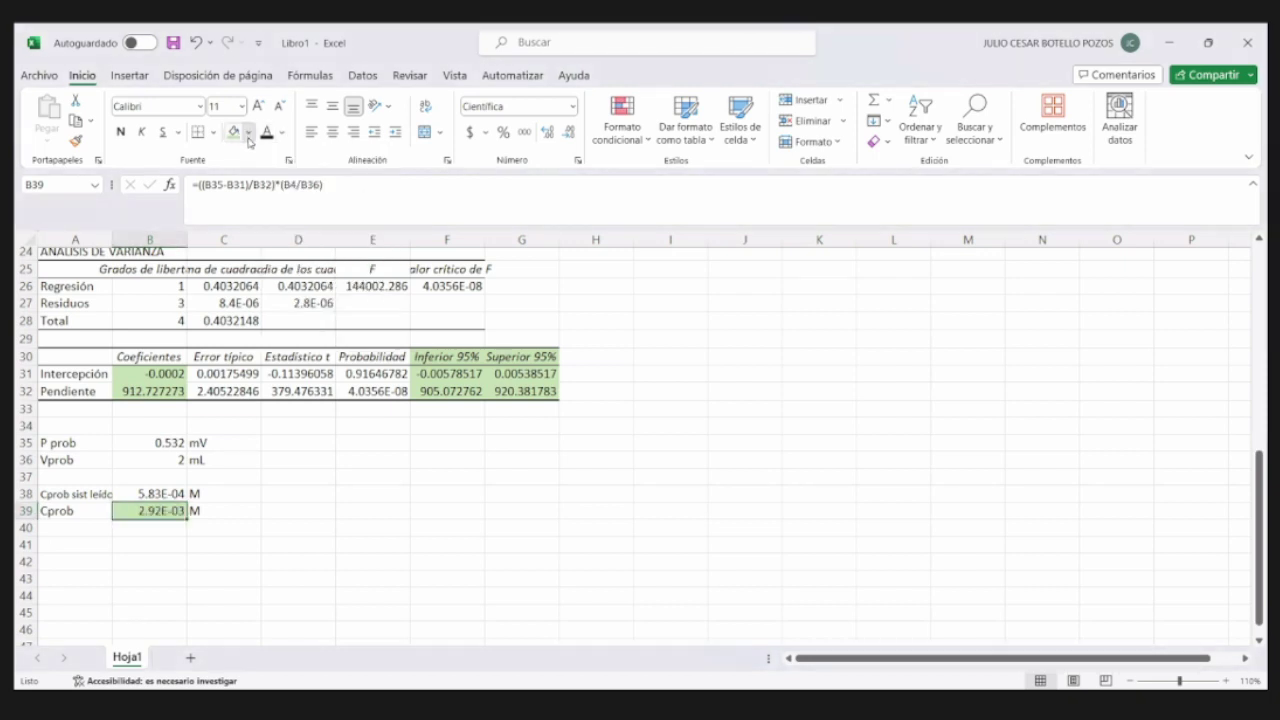
click(247, 133)
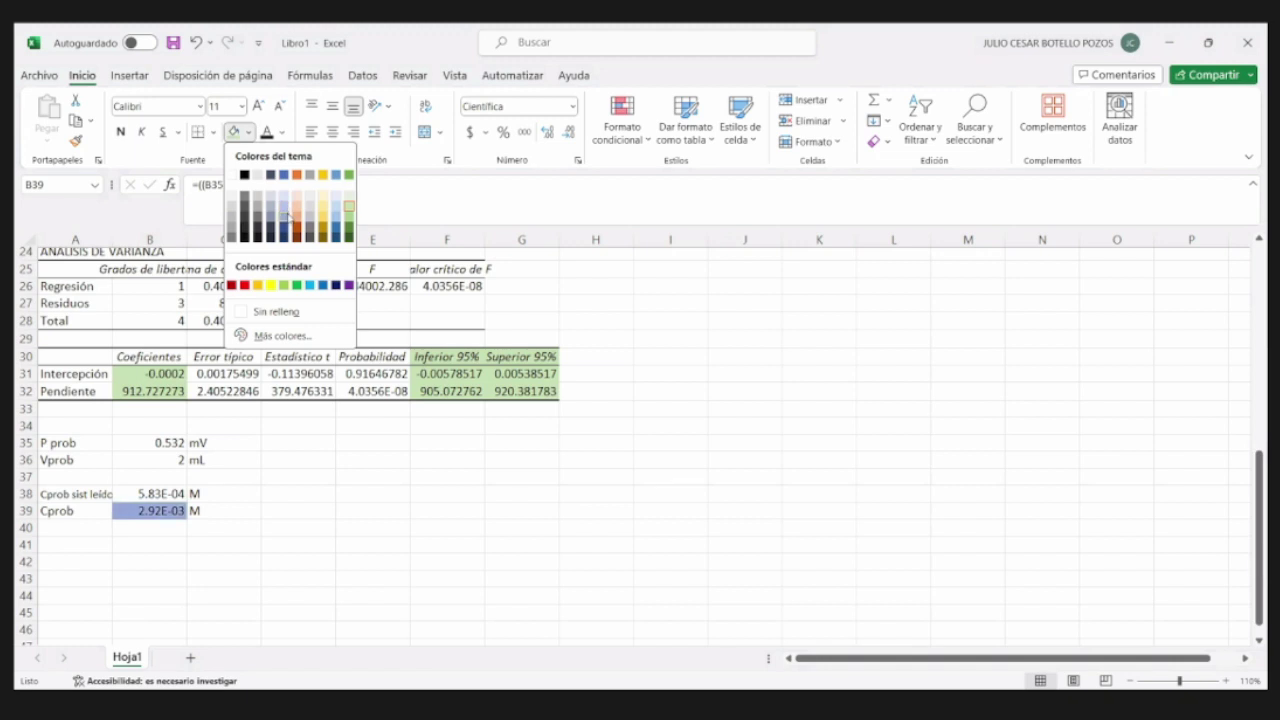
click(288, 216)
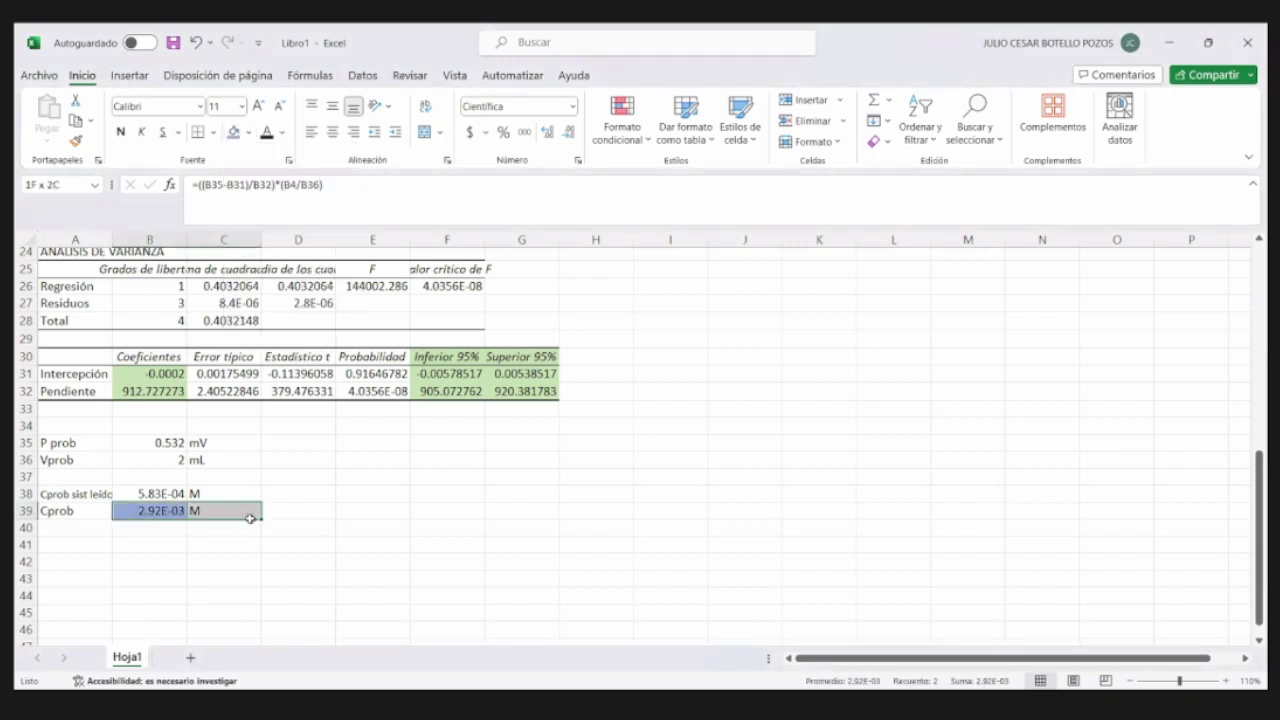
drag(175, 513, 250, 519)
- Enter the label "K" in E35 and align it right
click(370, 441)
text(K)
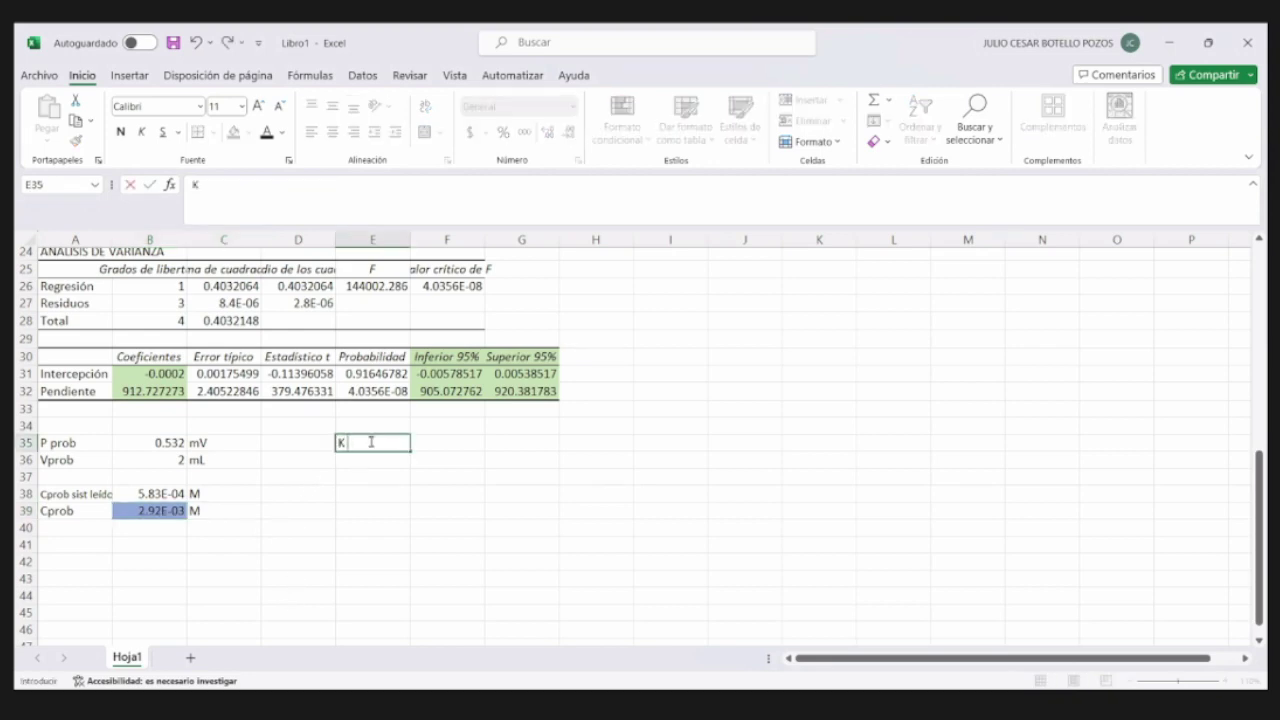
key(Tab)
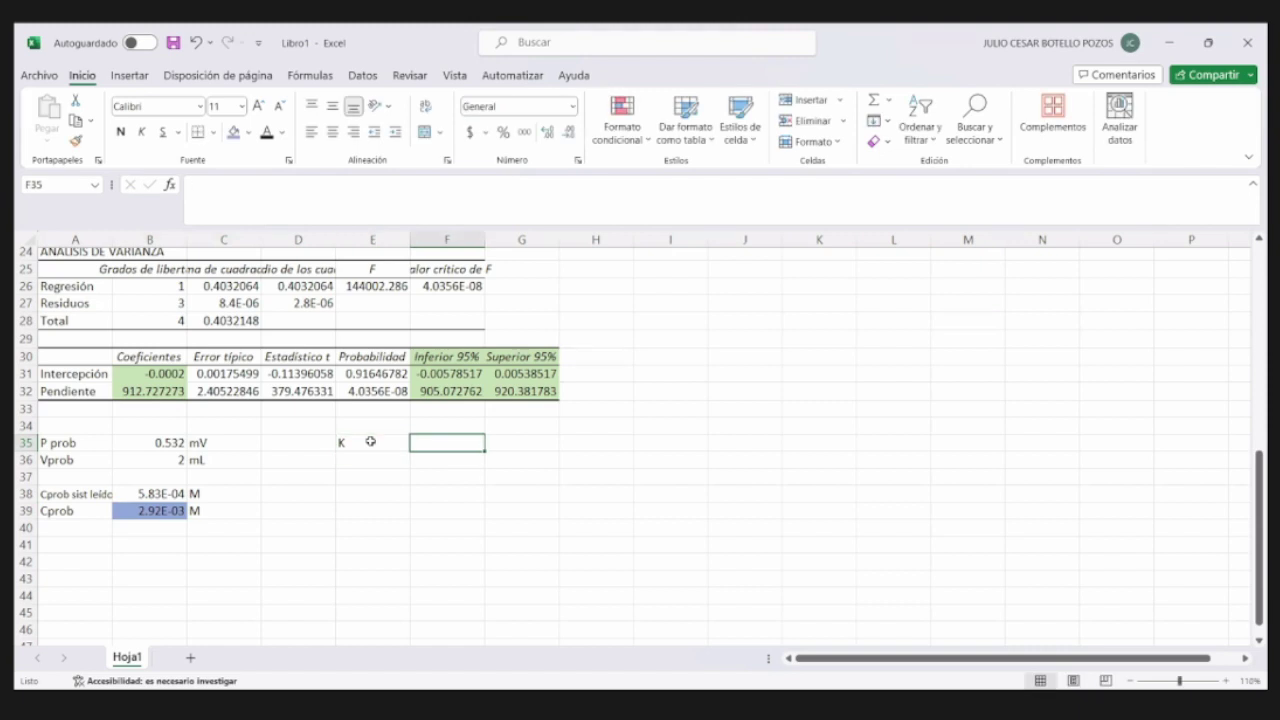
click(370, 441)
click(352, 133)
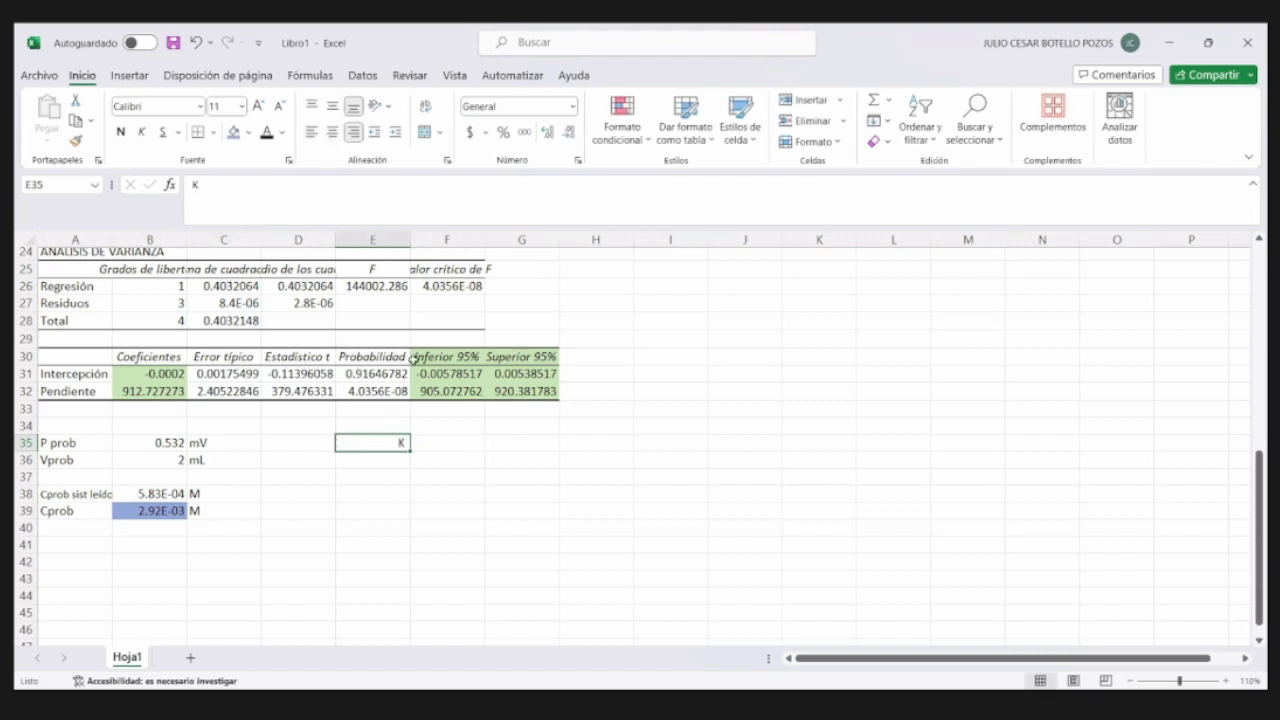
- Link F35 to the regression slope with the formula =B32
click(437, 445)
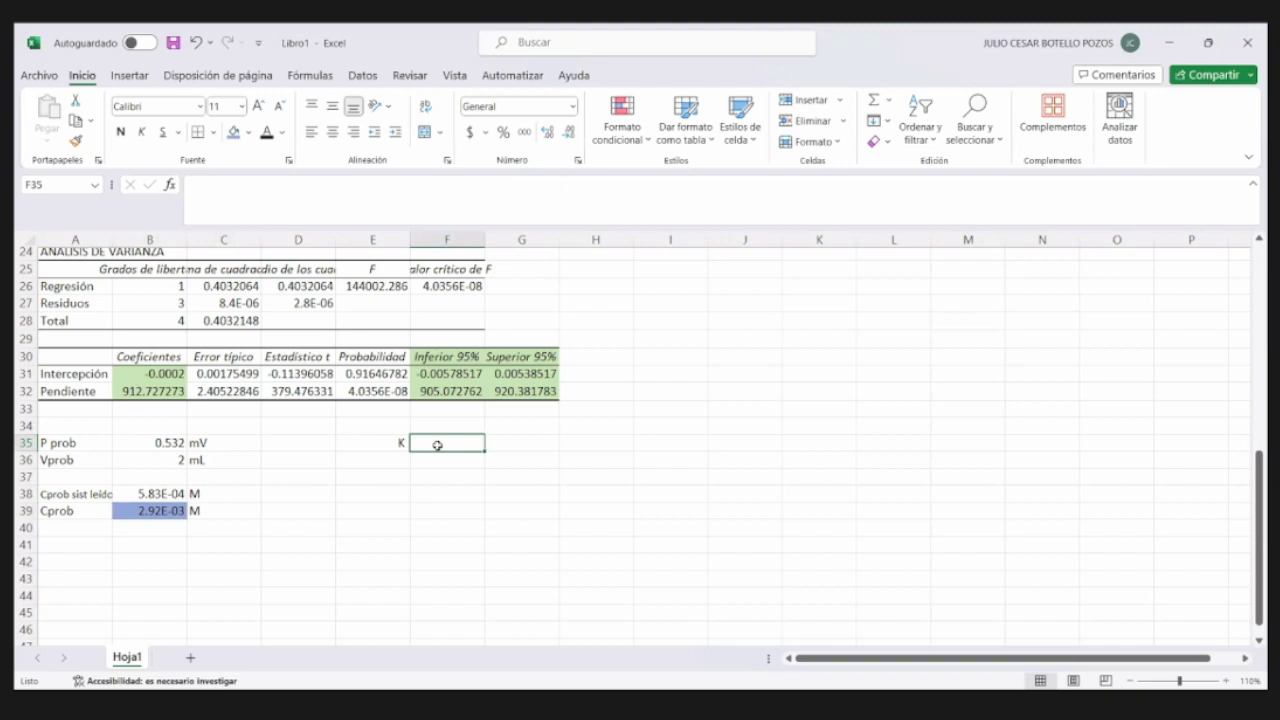
text(=)
click(137, 391)
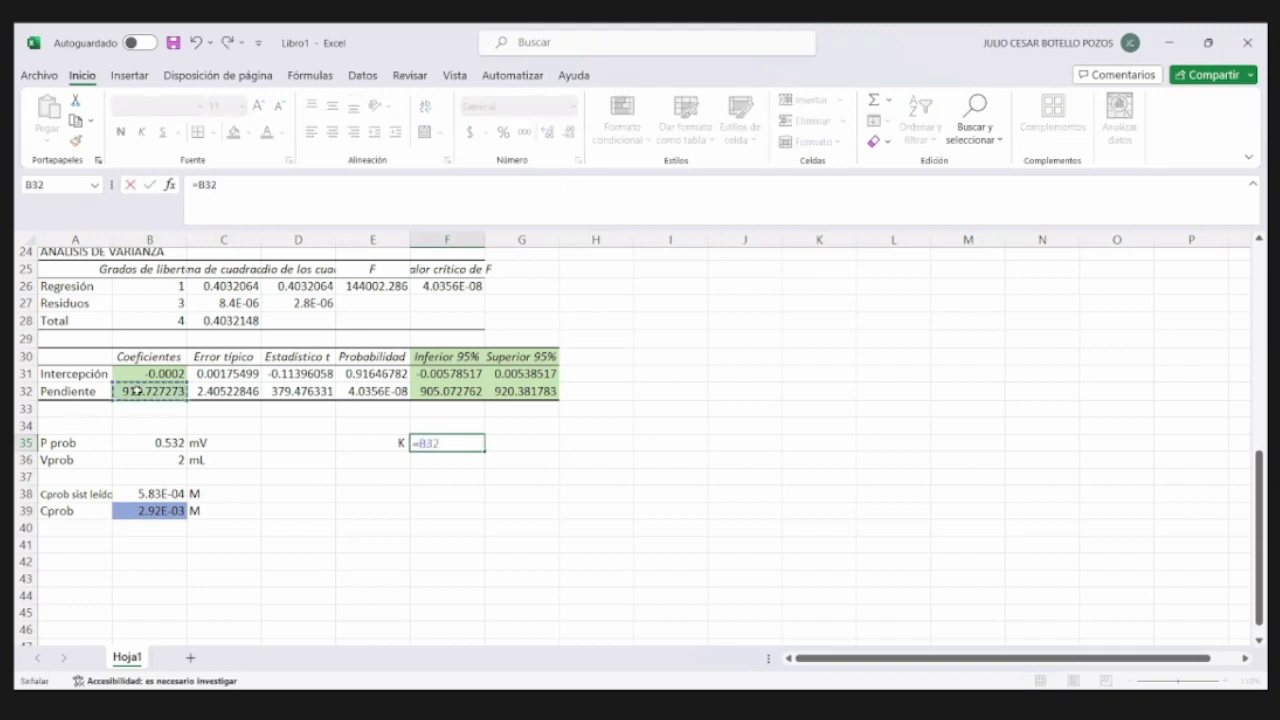
key(Return)
- Format the K value in F35 to show four decimal places
click(444, 443)
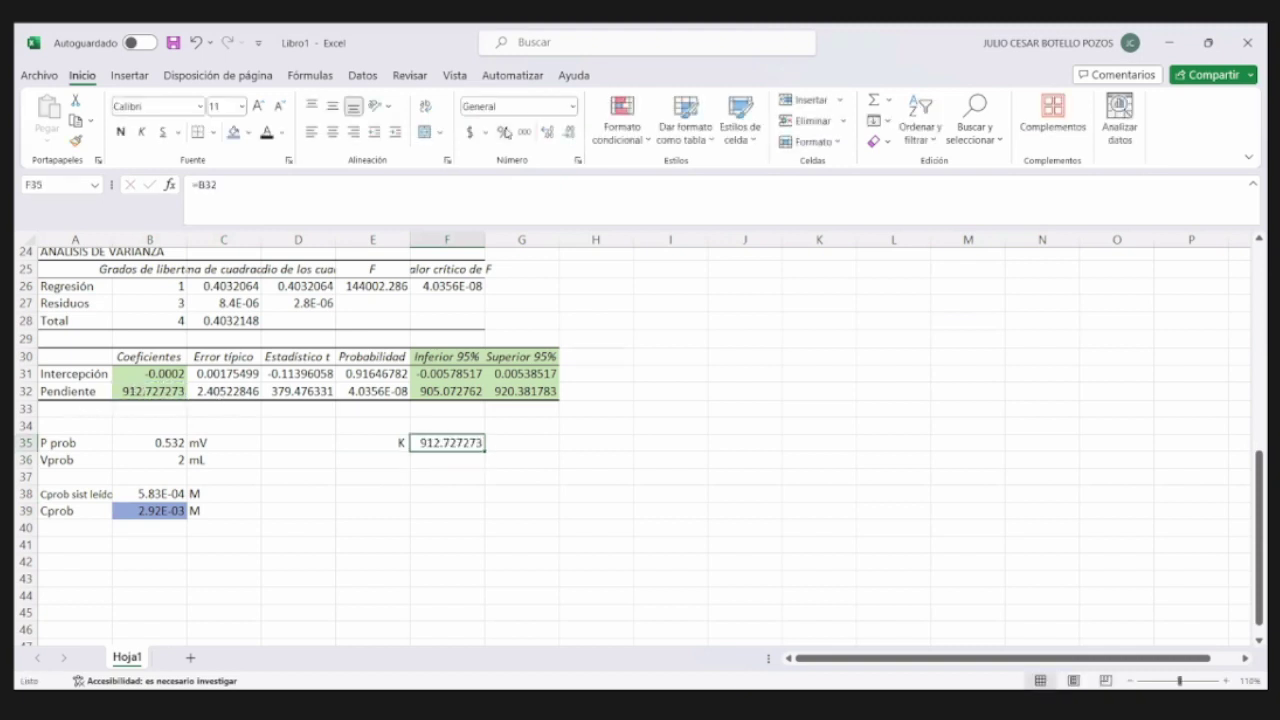
click(547, 132)
click(547, 132)
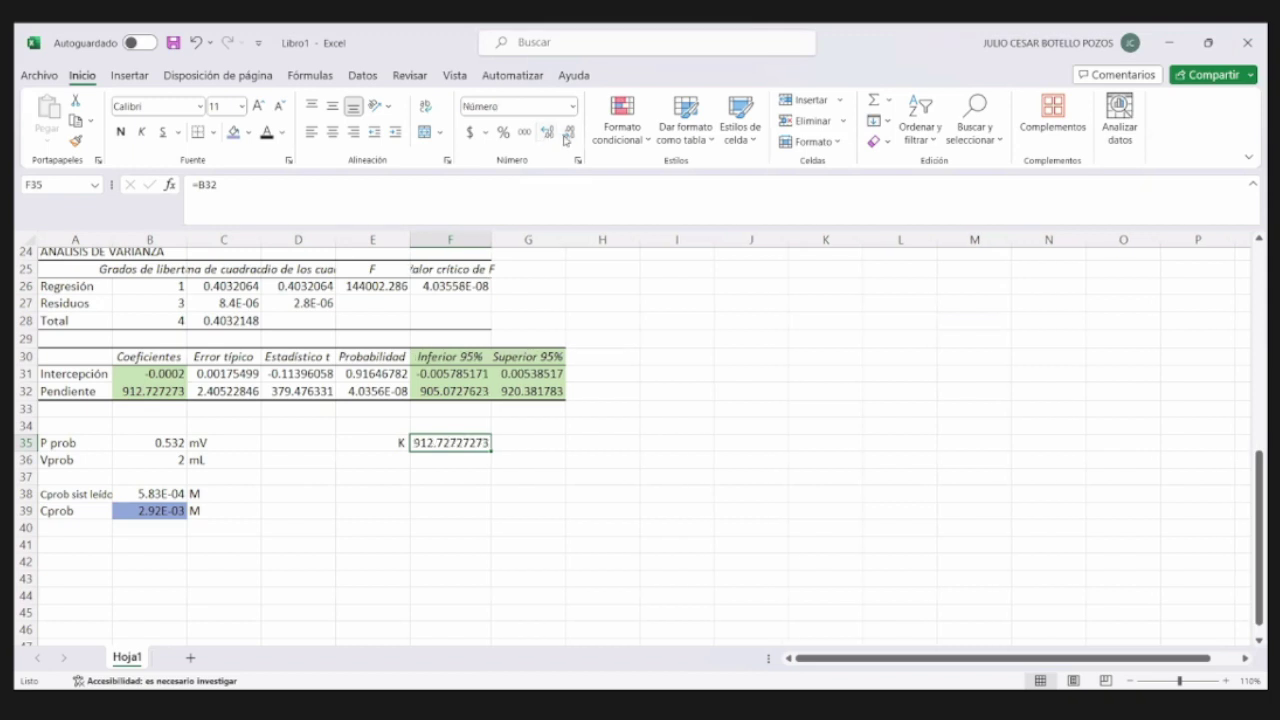
click(566, 139)
click(566, 139)
click(566, 140)
click(566, 140)
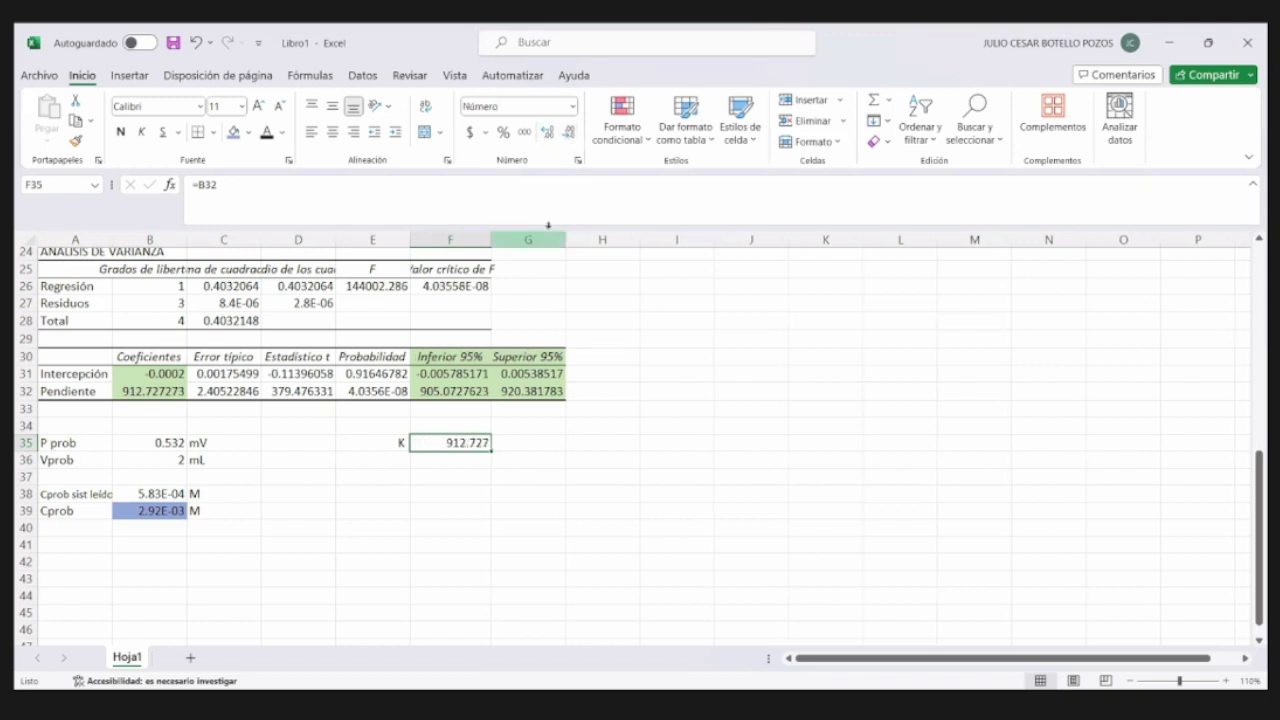
click(548, 138)
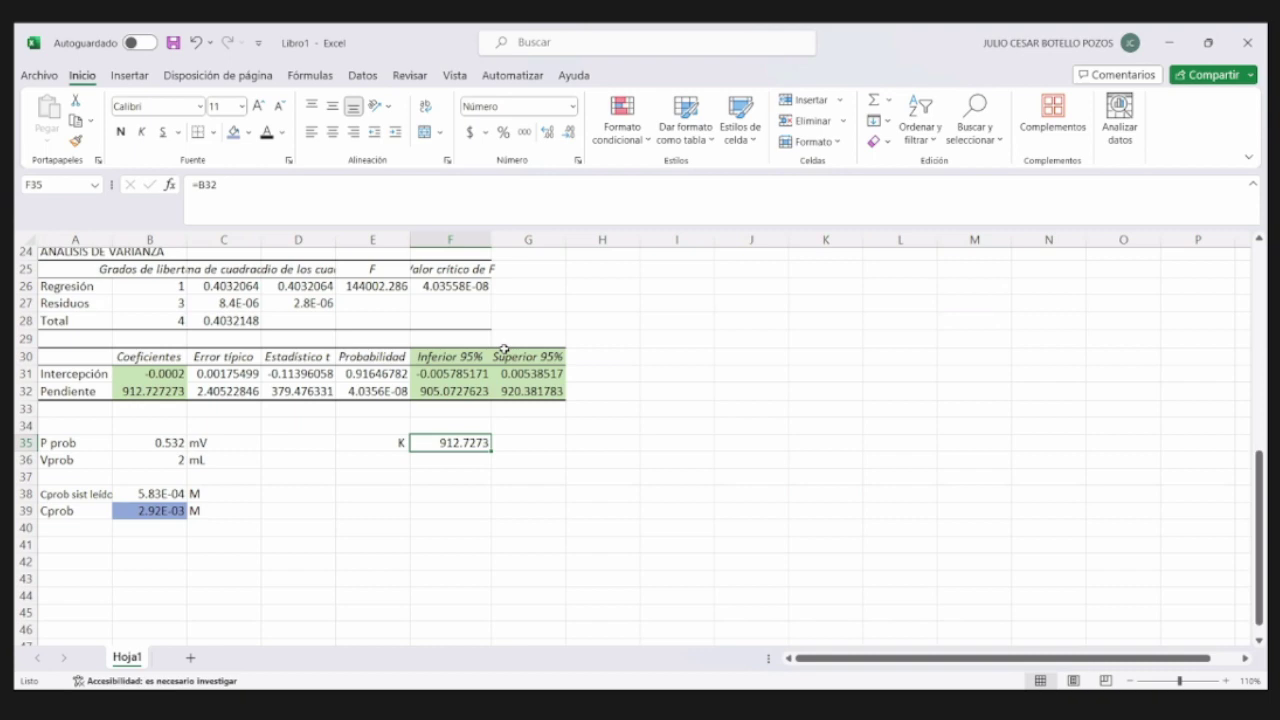
- Enter the units "mV/M o mV M-1" for K in G35
key(Right)
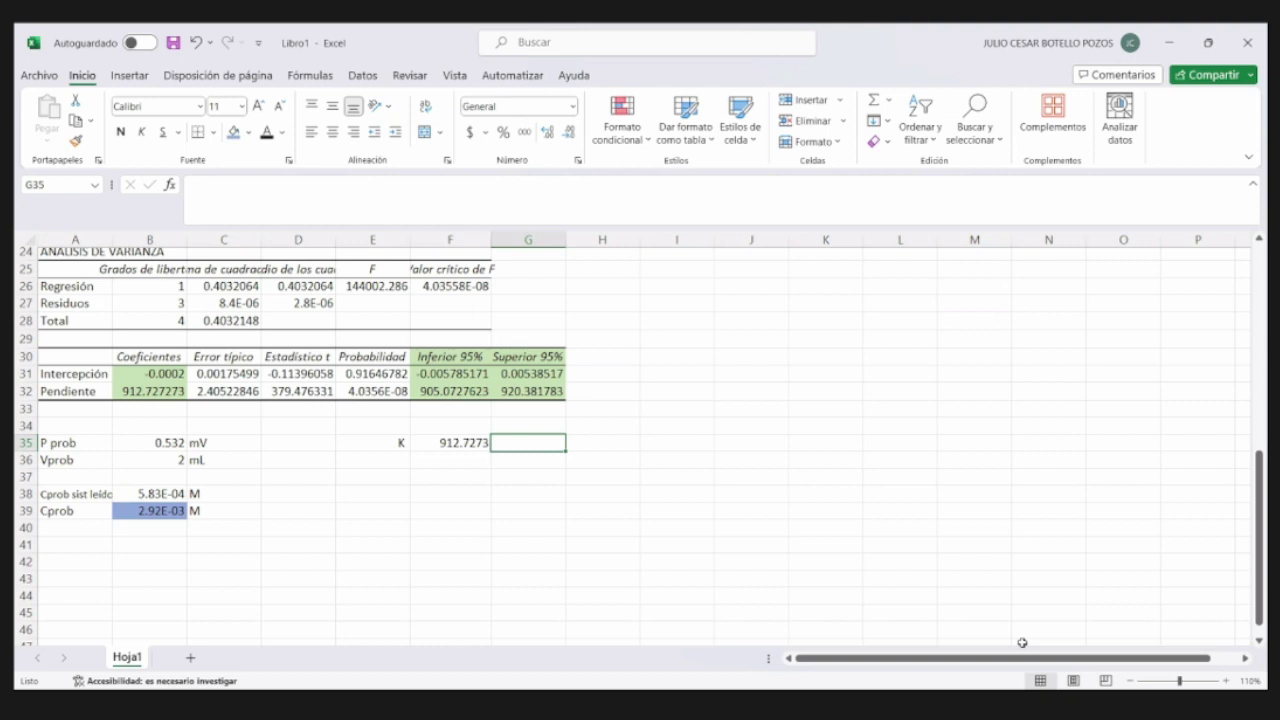
text(mV/)
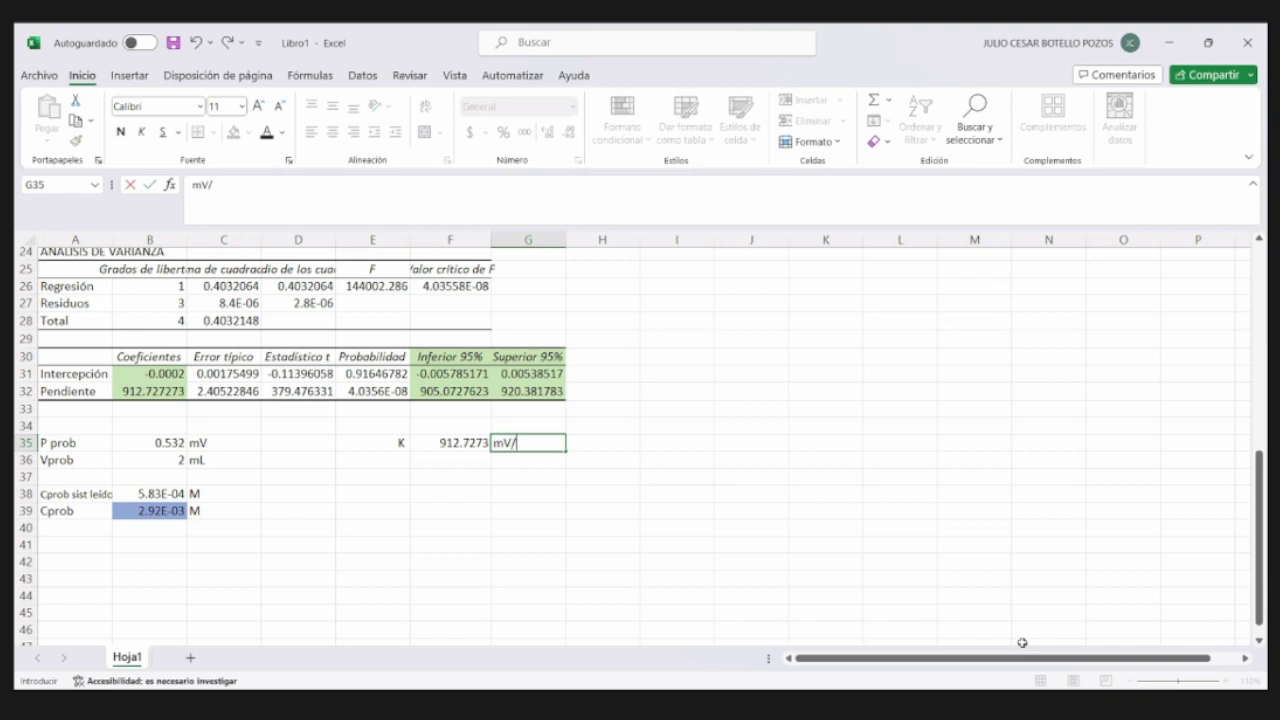
text(M)
text( ol)
key(BackSpace)
text(mV M)
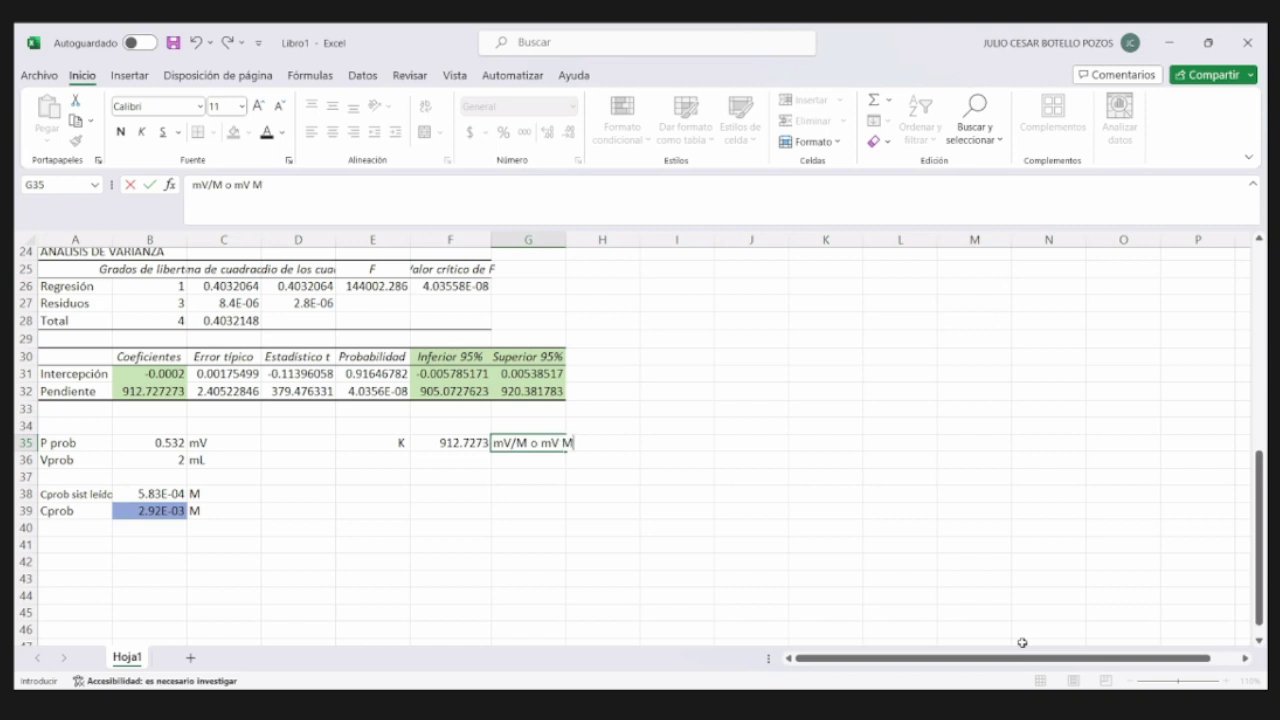
text(-1)
- Format the "-1" exponent of the units in G35 as superscript
drag(264, 185, 272, 185)
click(287, 161)
click(436, 358)
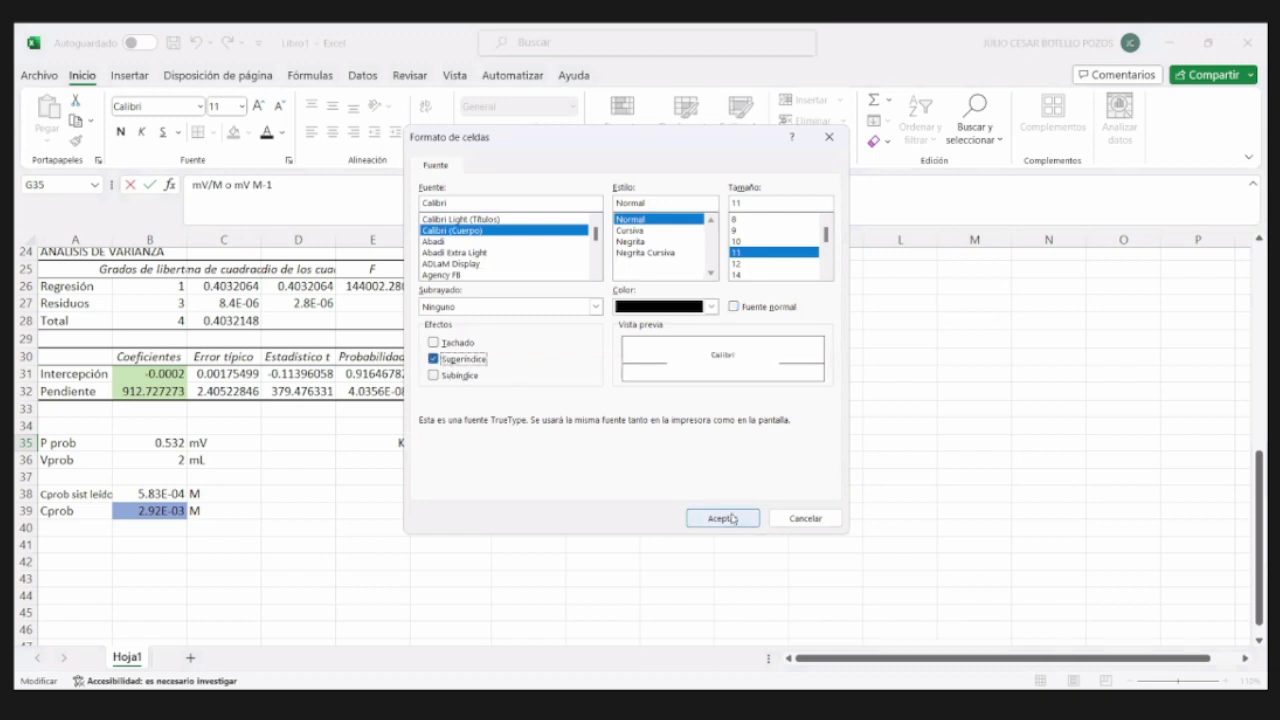
- Apply superscript to the -1 exponent in G35's unit text and widen column G to fit its contents
key(Return)
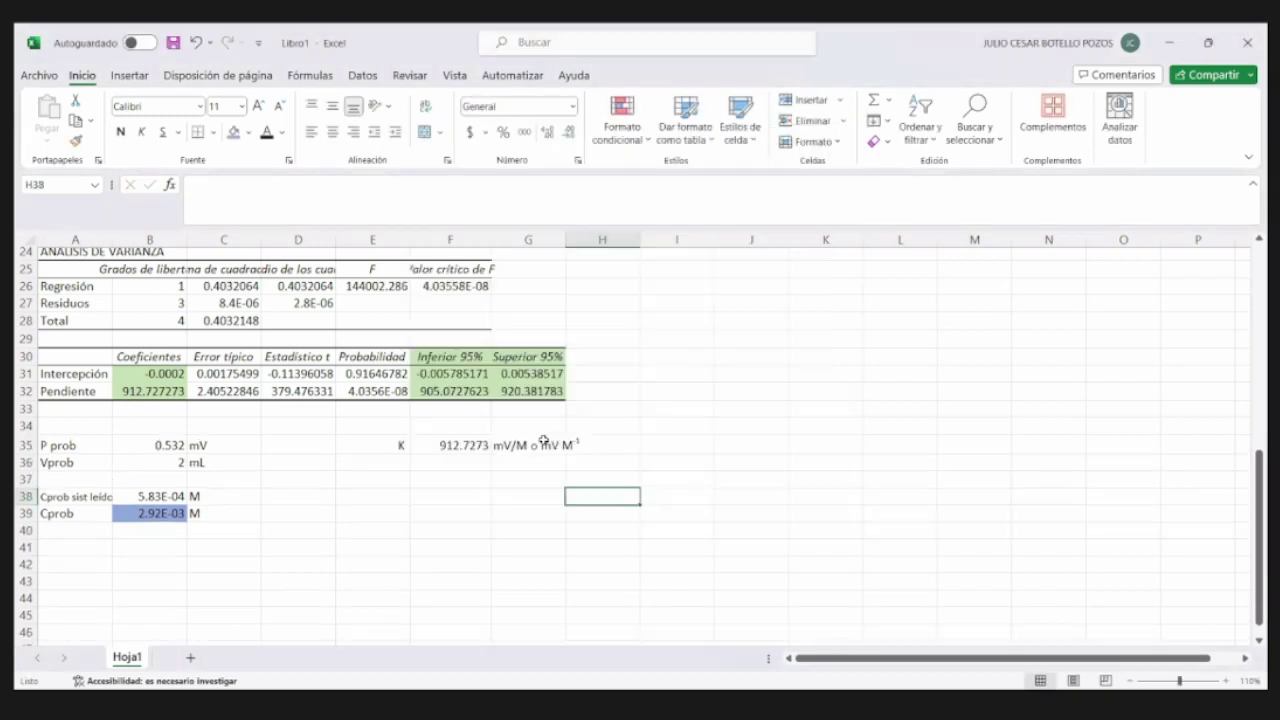
click(546, 446)
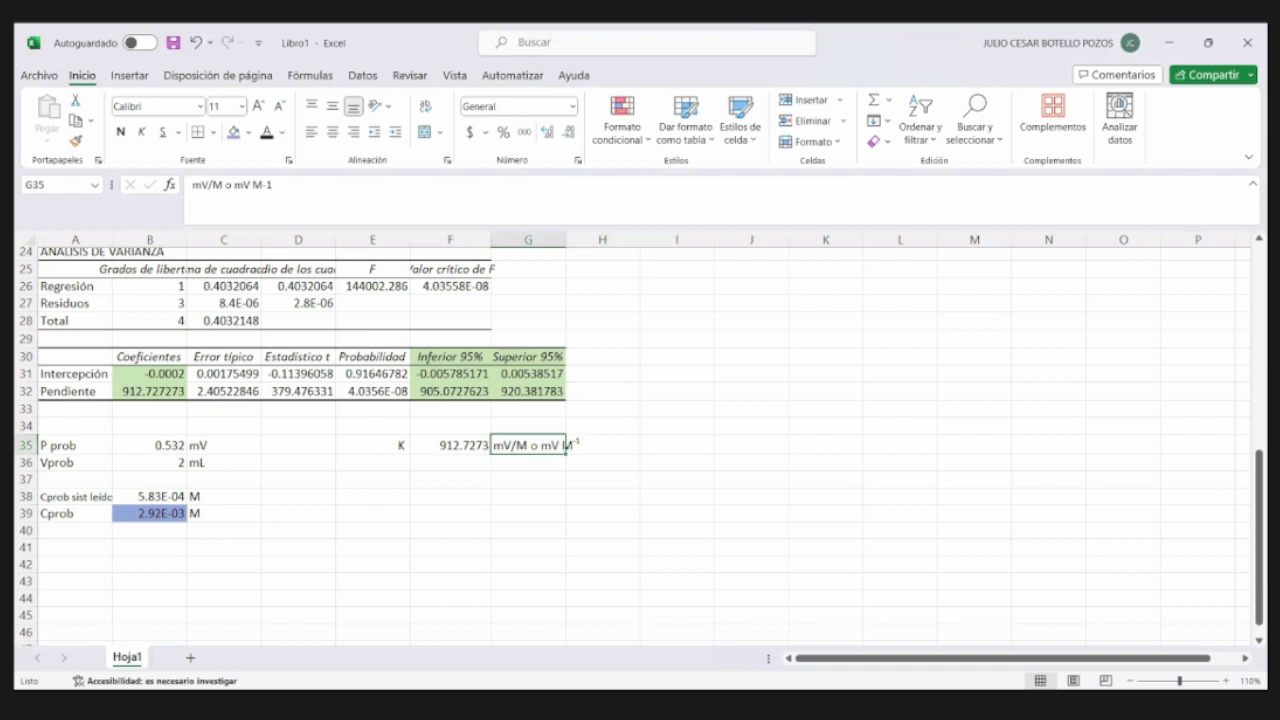
drag(453, 444, 554, 442)
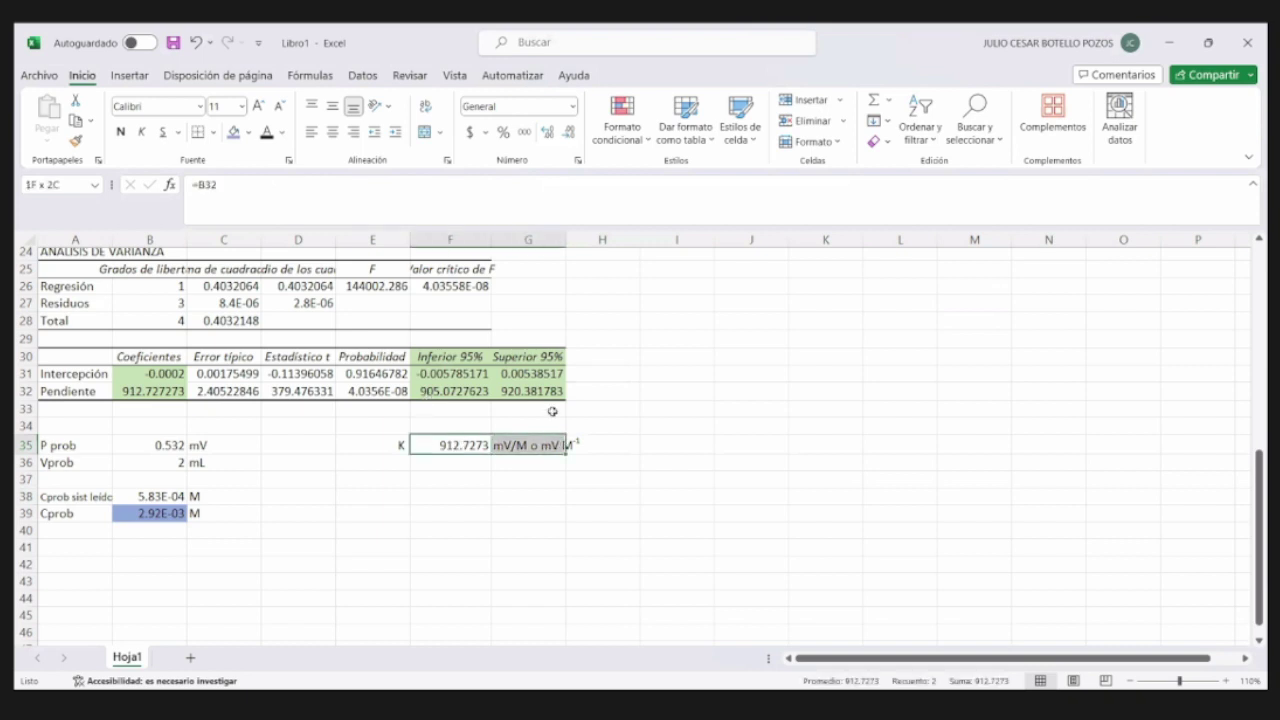
double_click(566, 238)
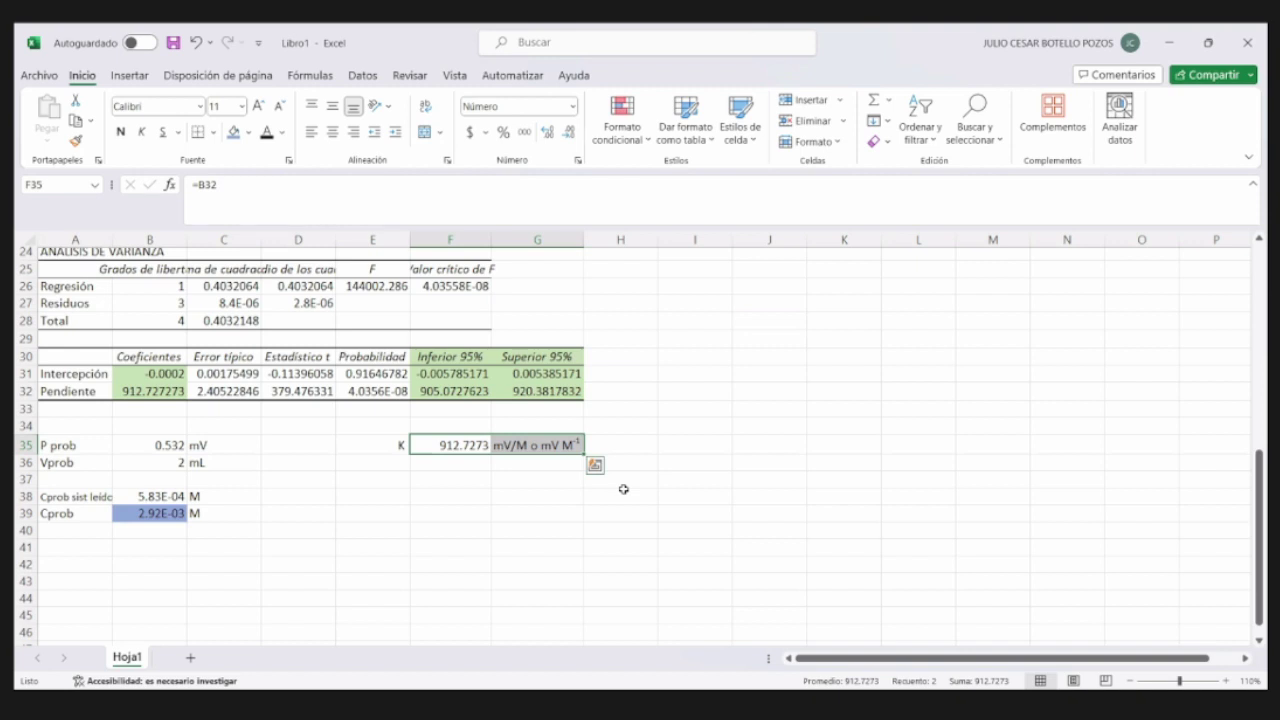
- Fill the K value and its units in F35:G35 with a light gold color
click(507, 464)
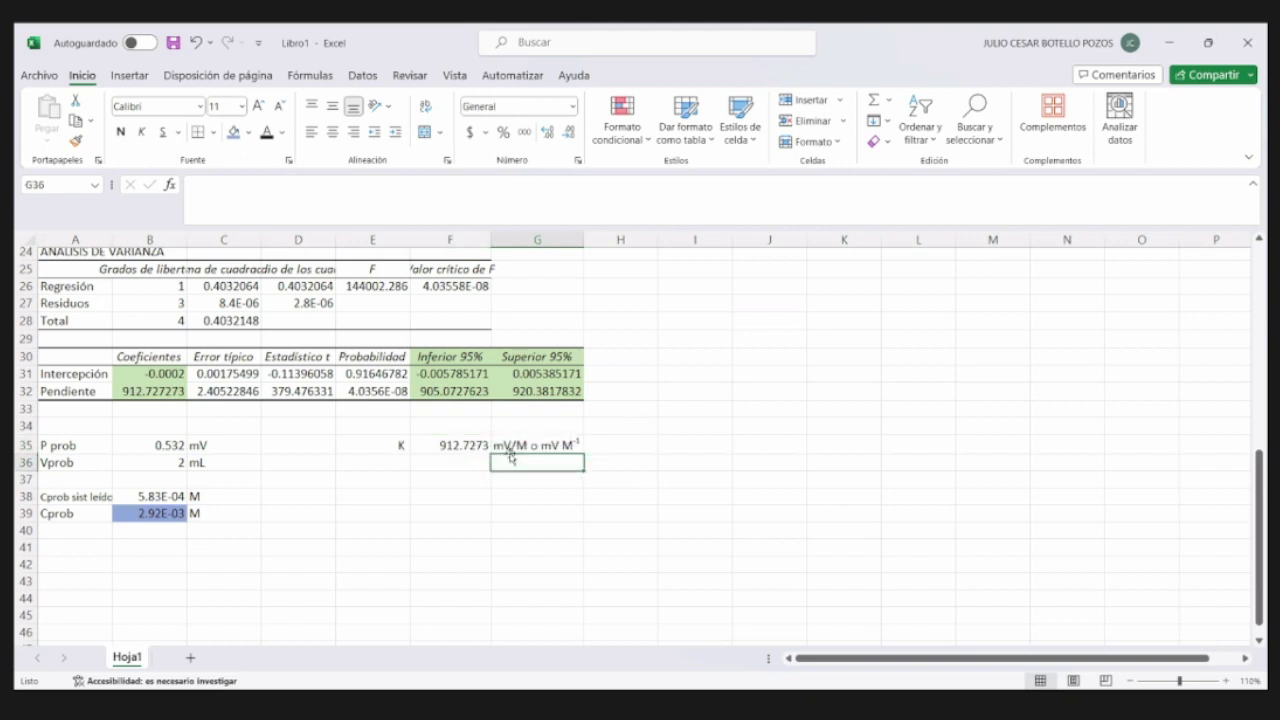
drag(466, 450, 500, 447)
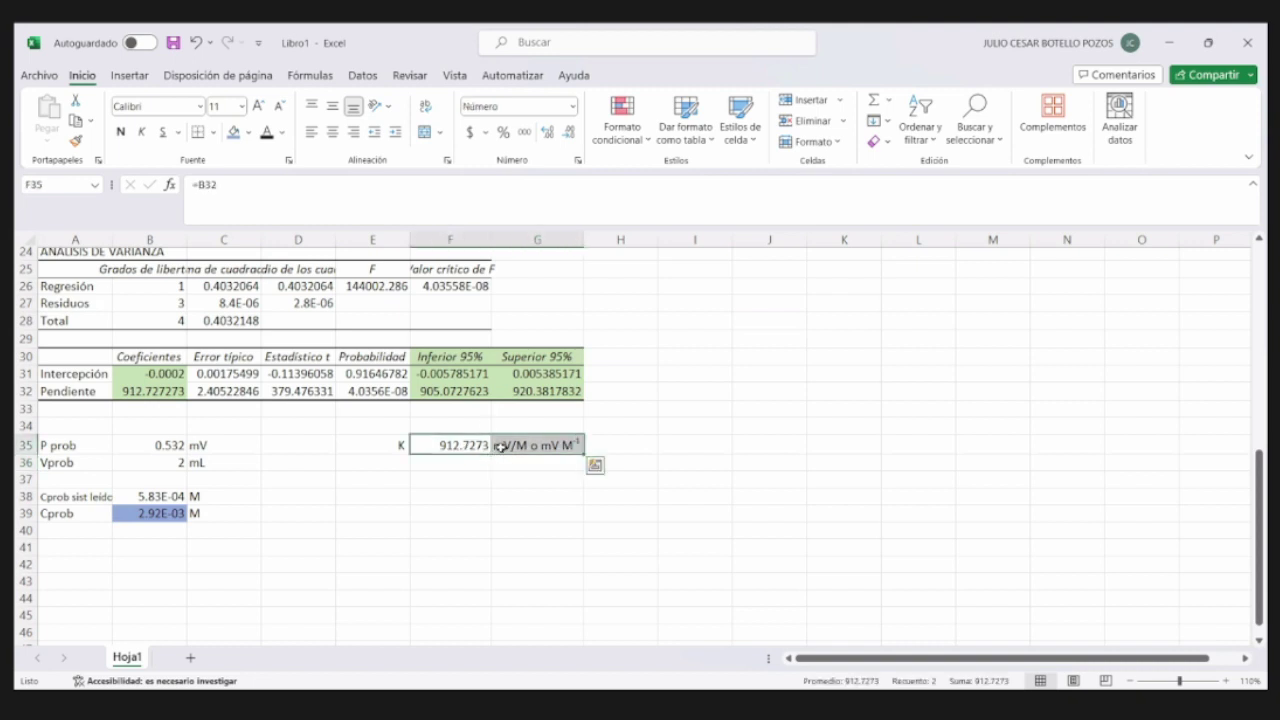
click(250, 136)
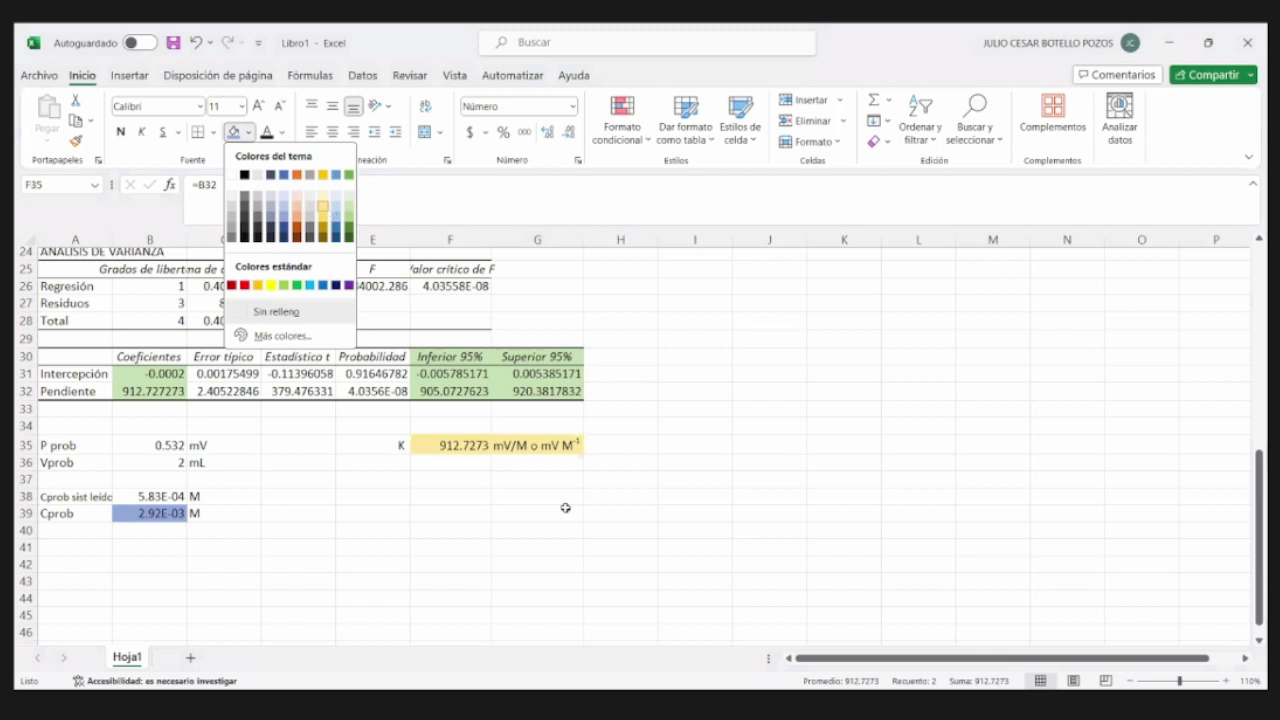
key(Escape)
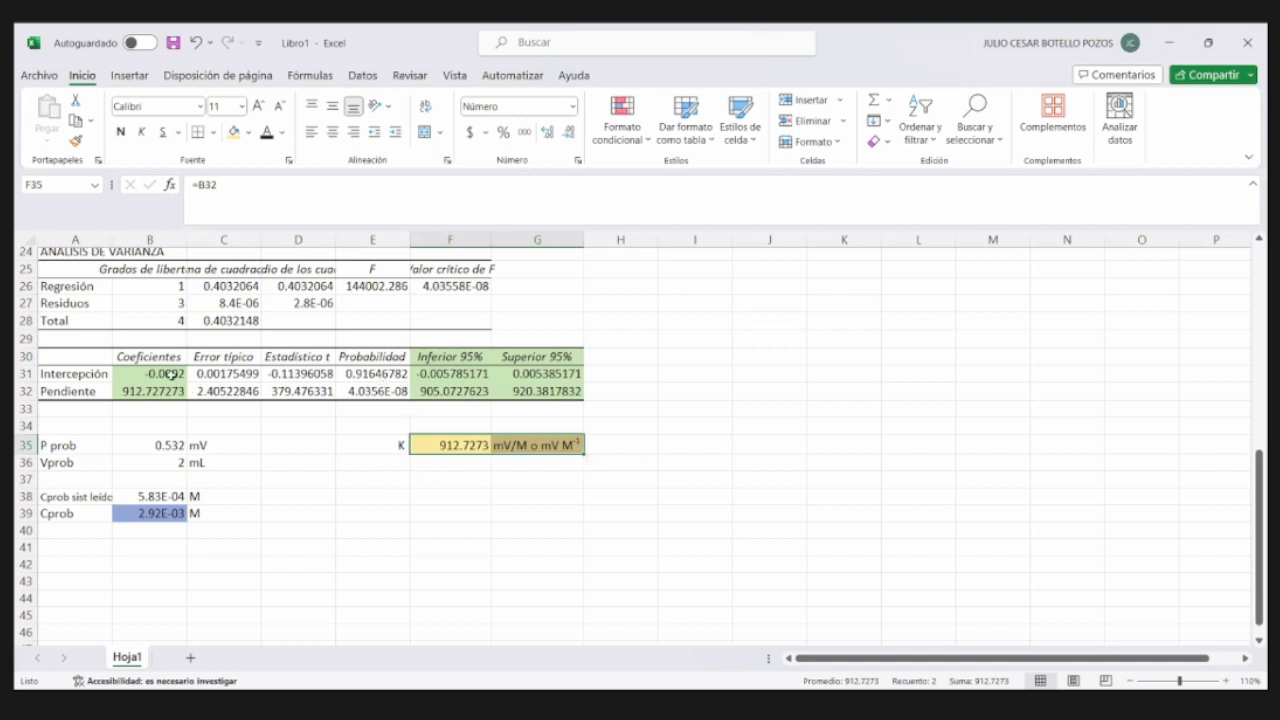
- Examine the intercept's coefficient alongside its lower and upper 95% confidence limits in row 31
click(170, 374)
drag(170, 374, 562, 373)
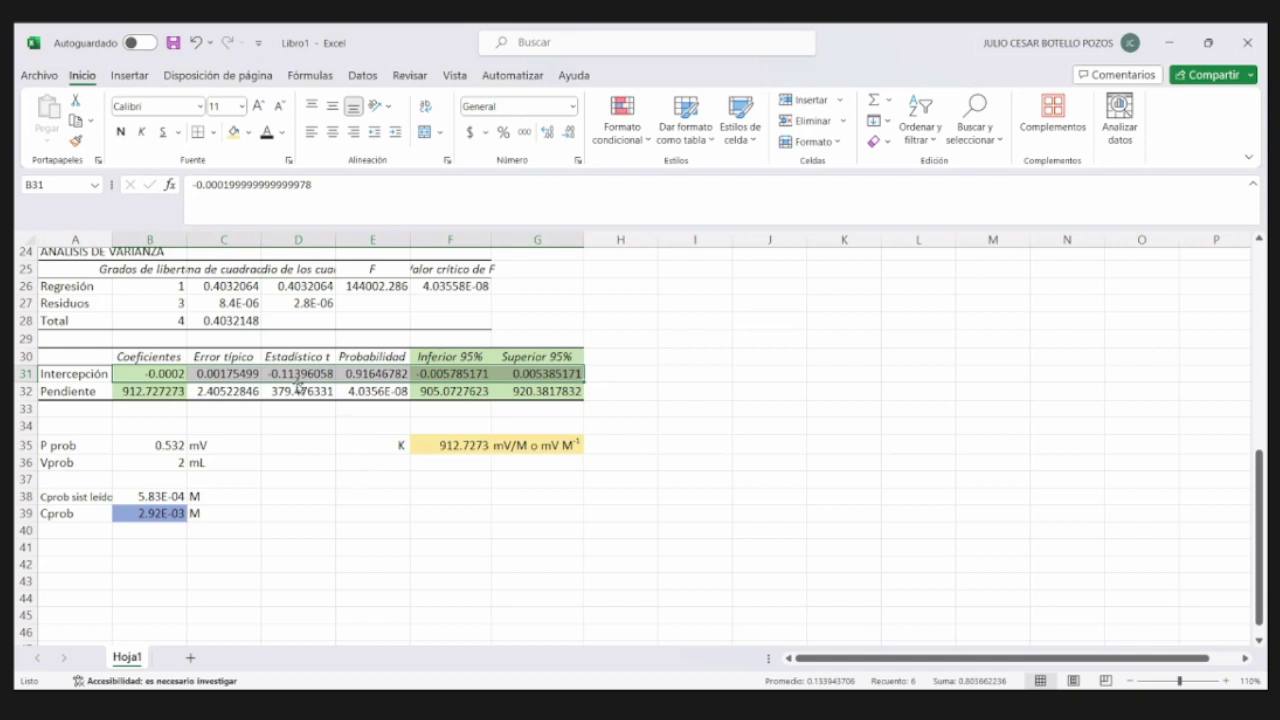
click(175, 372)
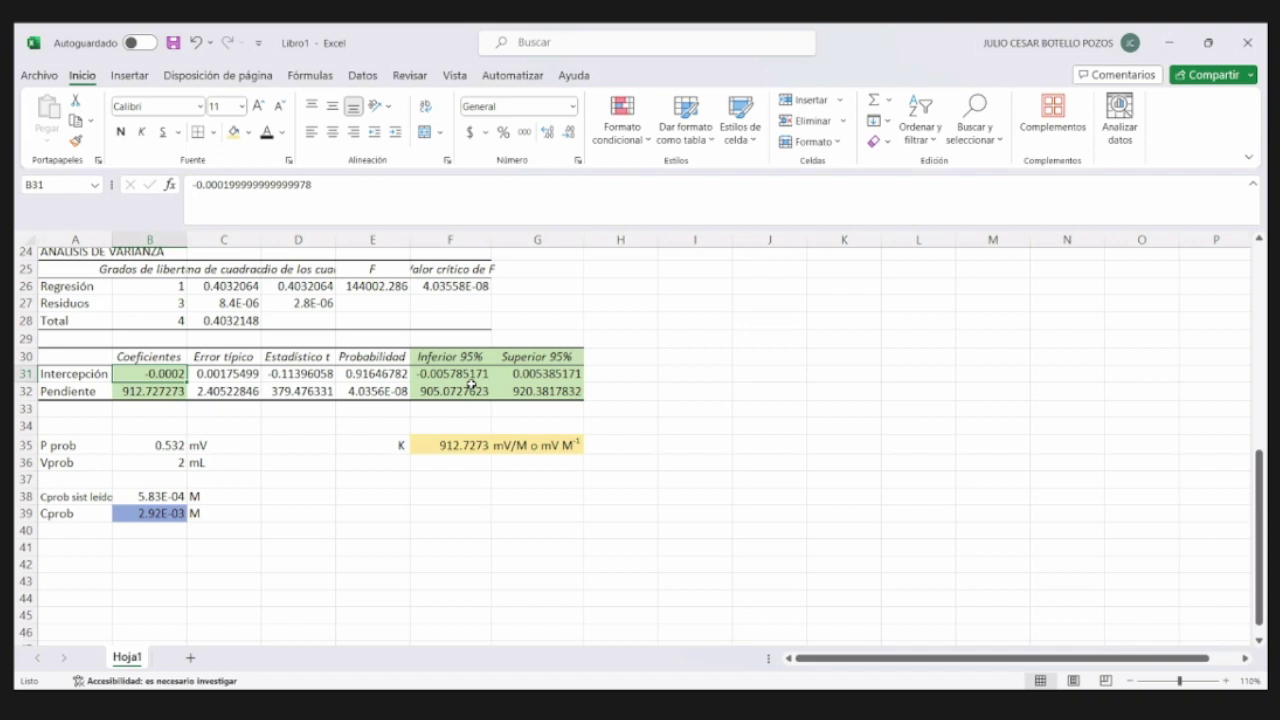
drag(471, 380, 527, 378)
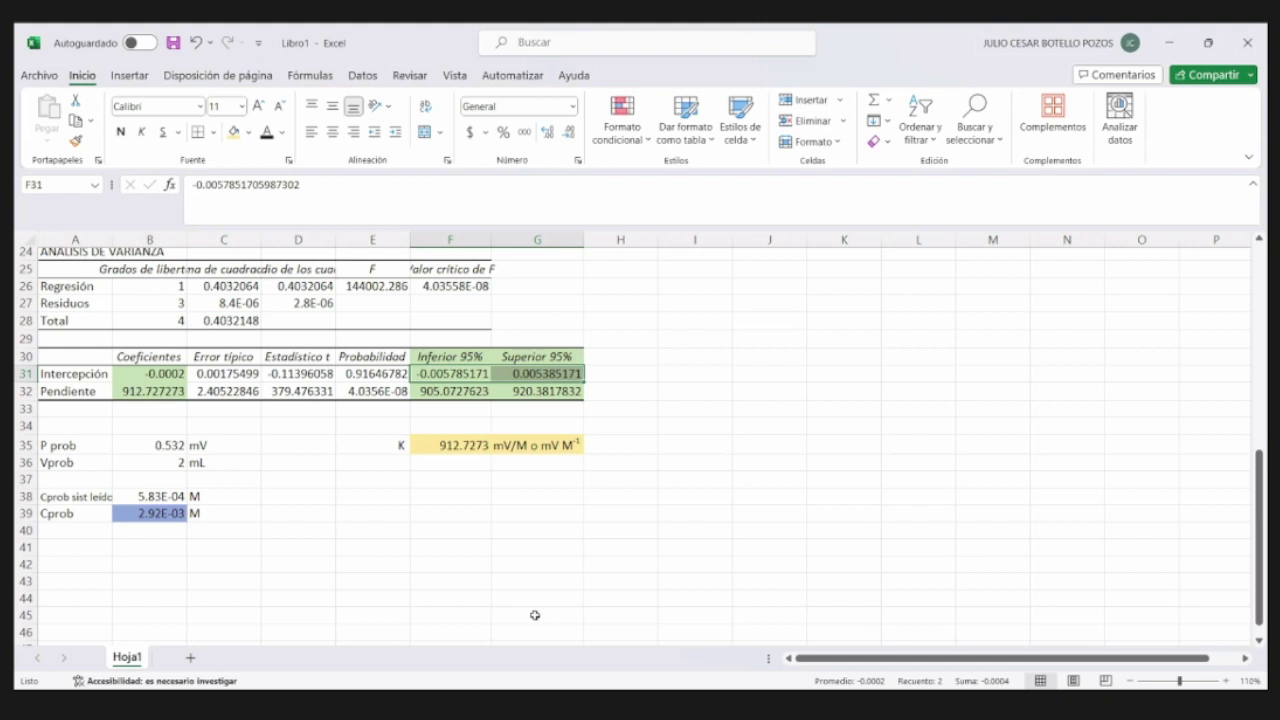
drag(450, 376, 496, 376)
click(142, 374)
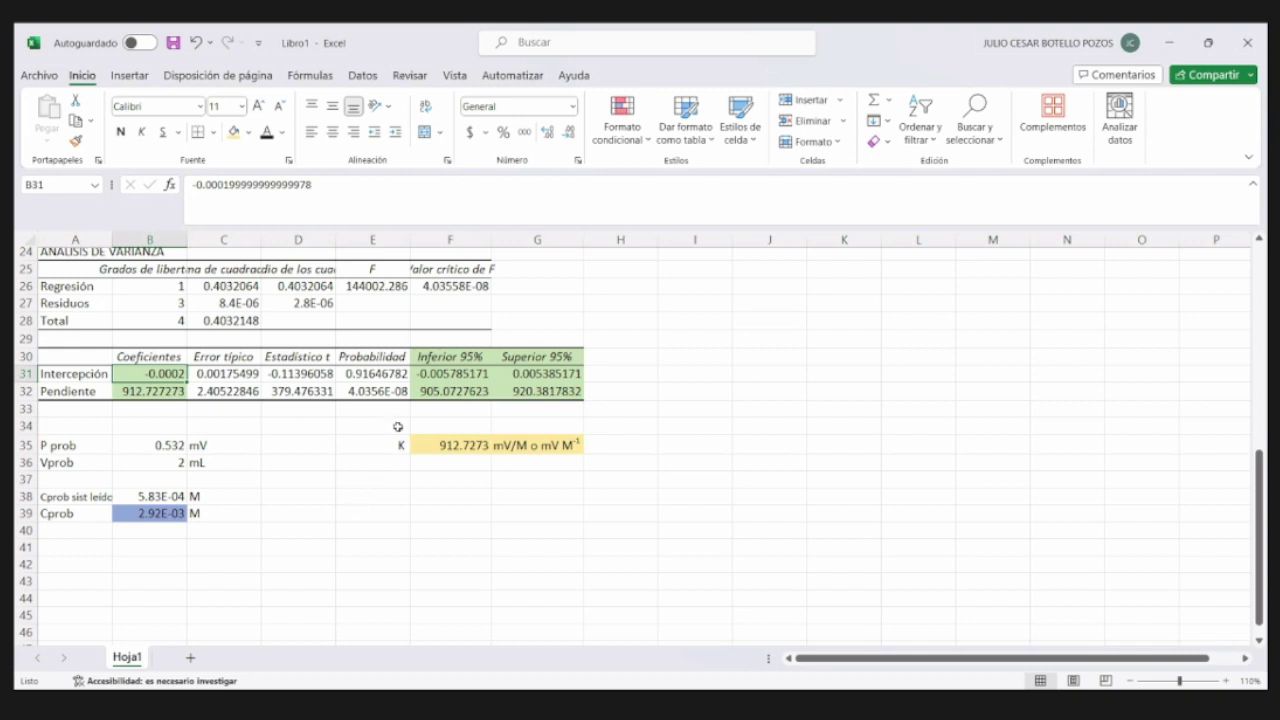
drag(430, 374, 526, 381)
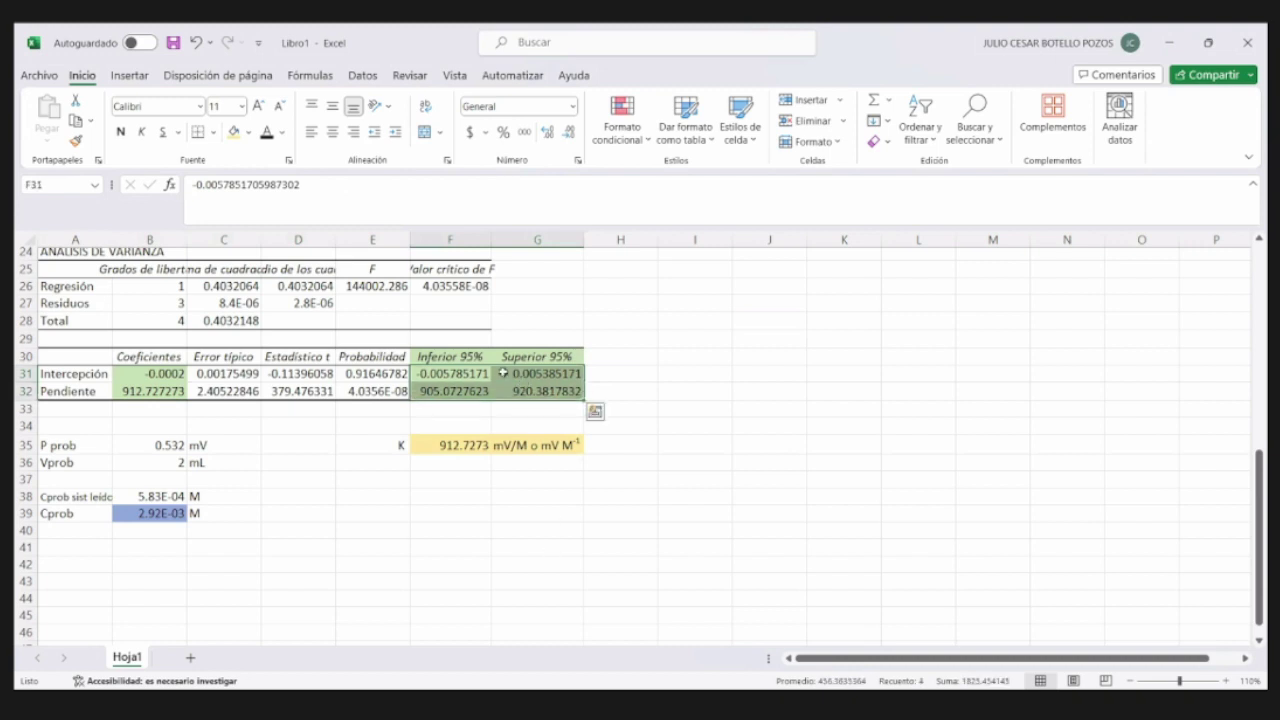
shift+click(535, 374)
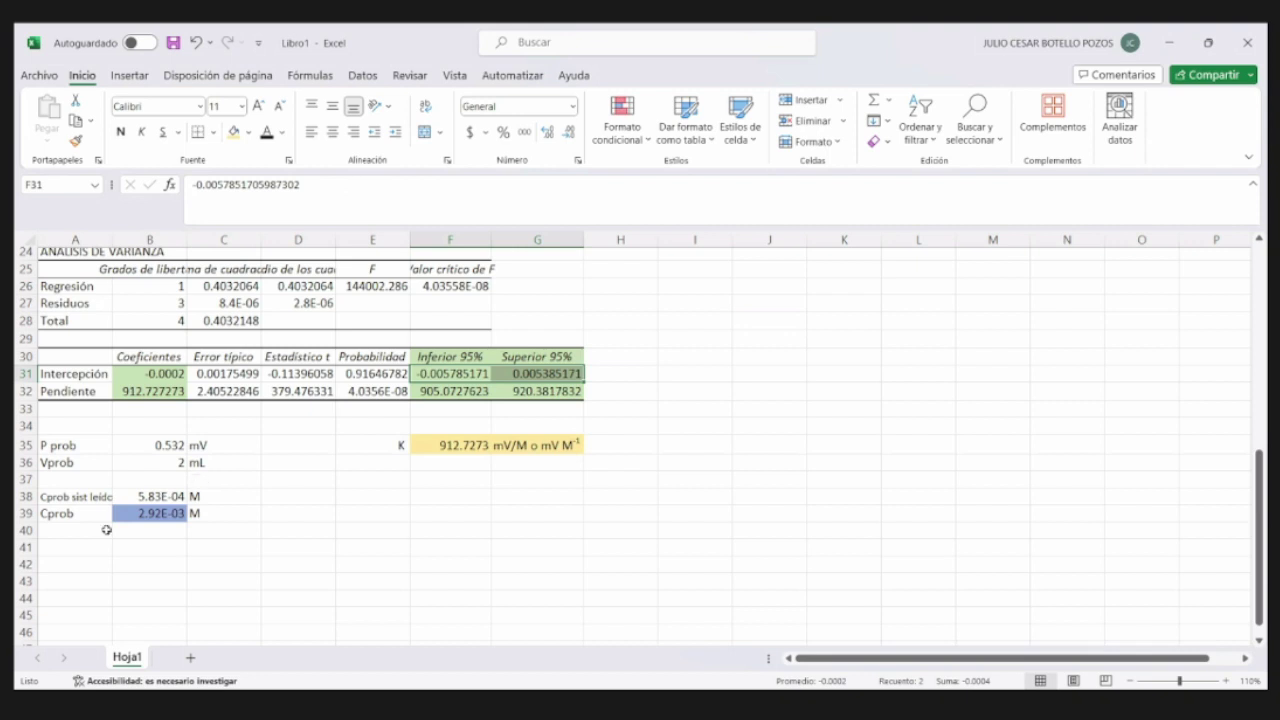
- Compare the calculated sample concentrations in B38:B39 with the standard concentrations in B8:B12 and the calibration chart
click(148, 500)
click(153, 511)
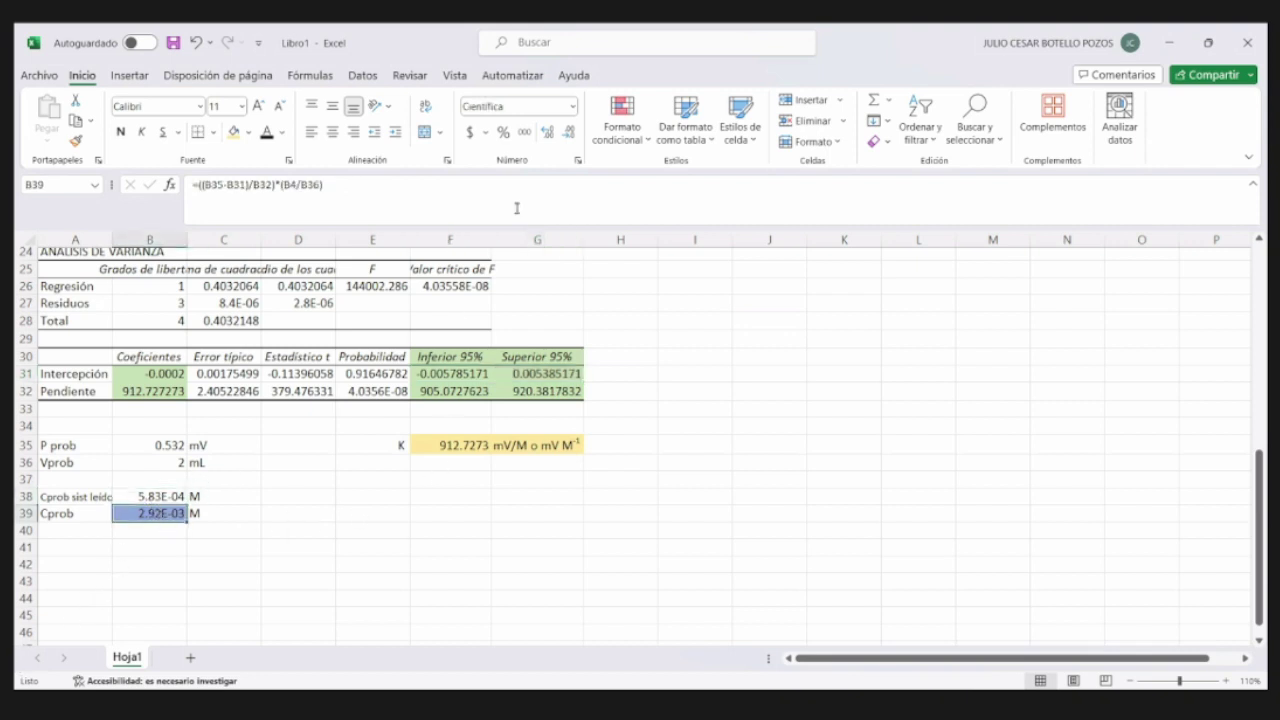
scroll(499, 445, up, 3)
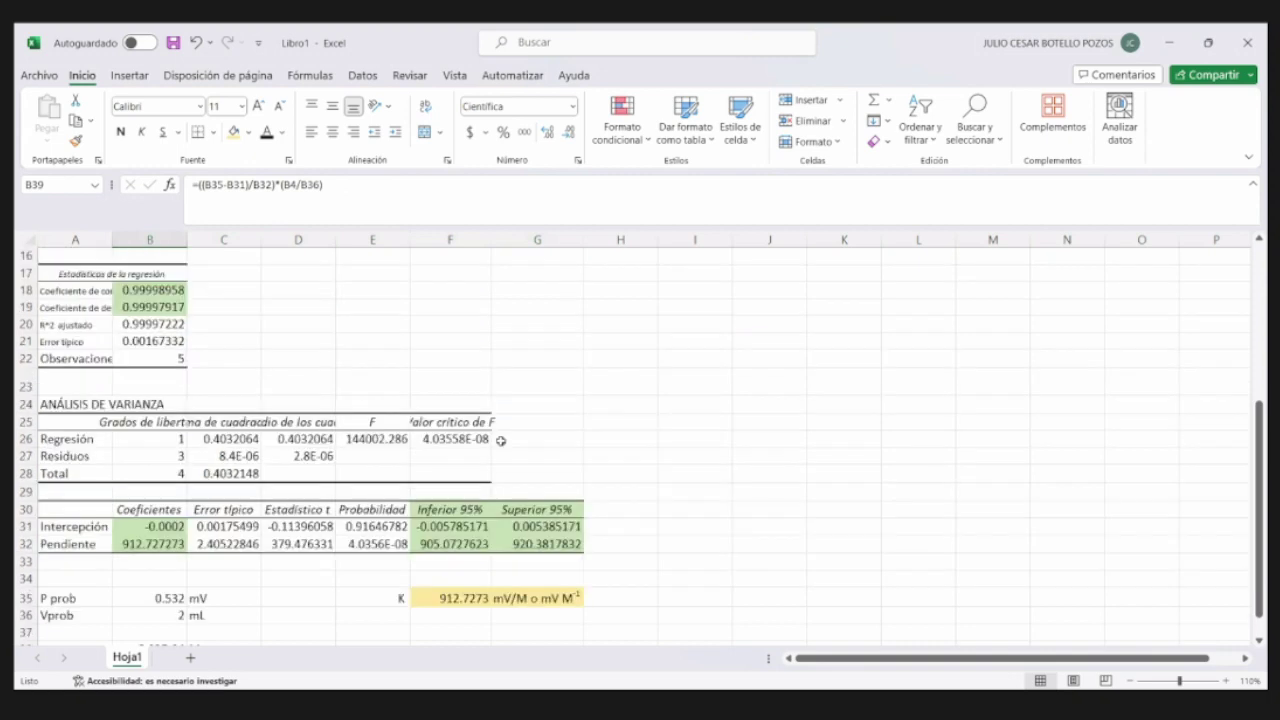
scroll(499, 445, up, 3)
scroll(499, 445, down, 3)
scroll(497, 440, up, 5)
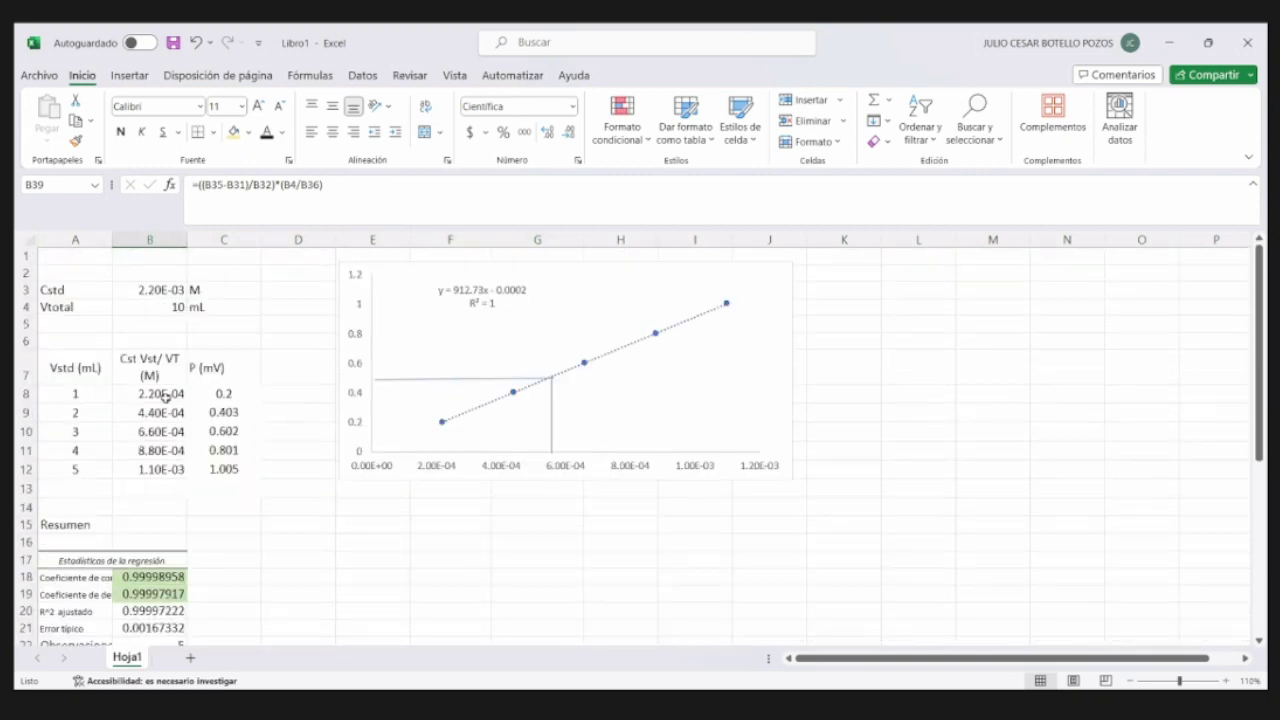
drag(170, 397, 162, 468)
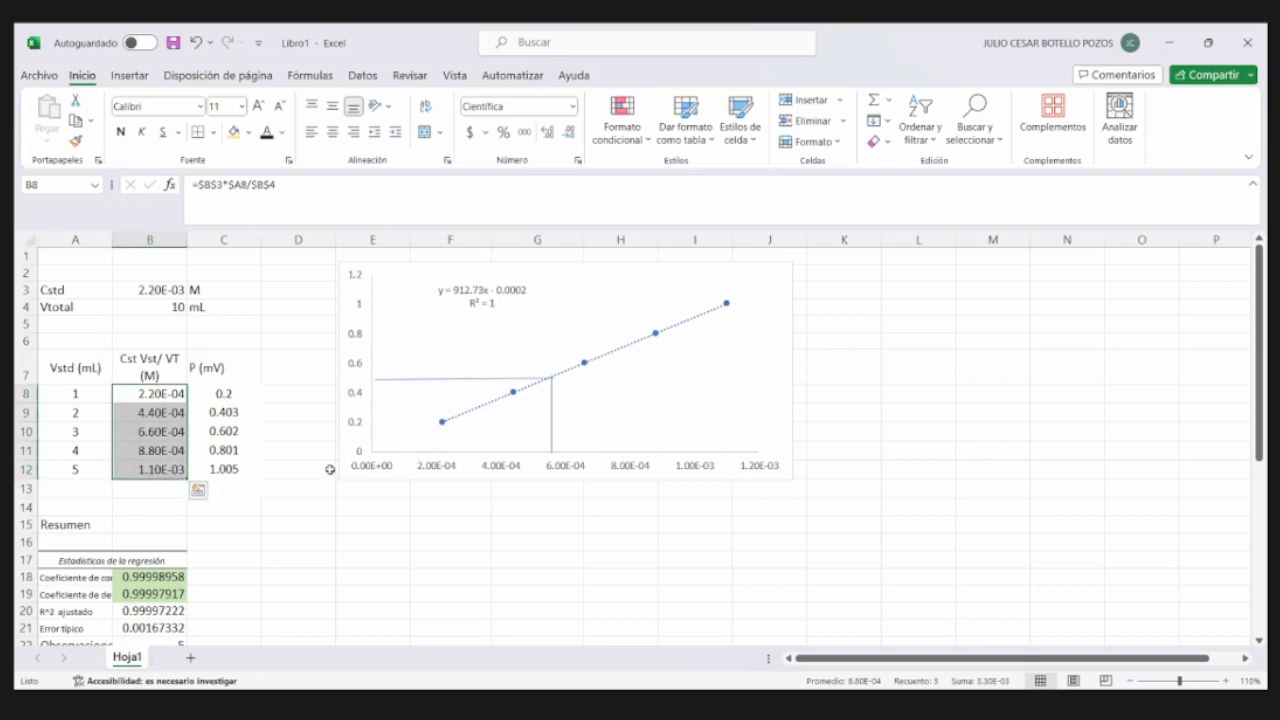
scroll(300, 459, down, 1)
scroll(300, 459, down, 8)
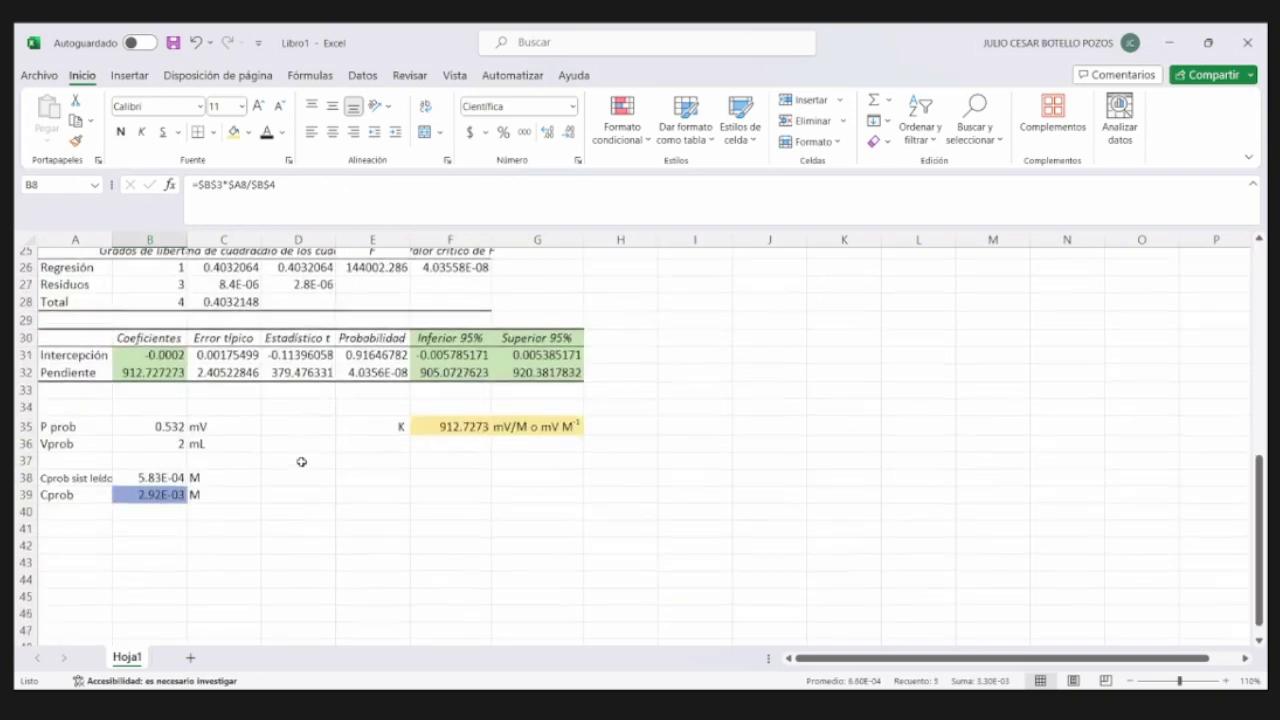
scroll(300, 459, up, 4)
scroll(302, 460, up, 4)
scroll(349, 471, down, 2)
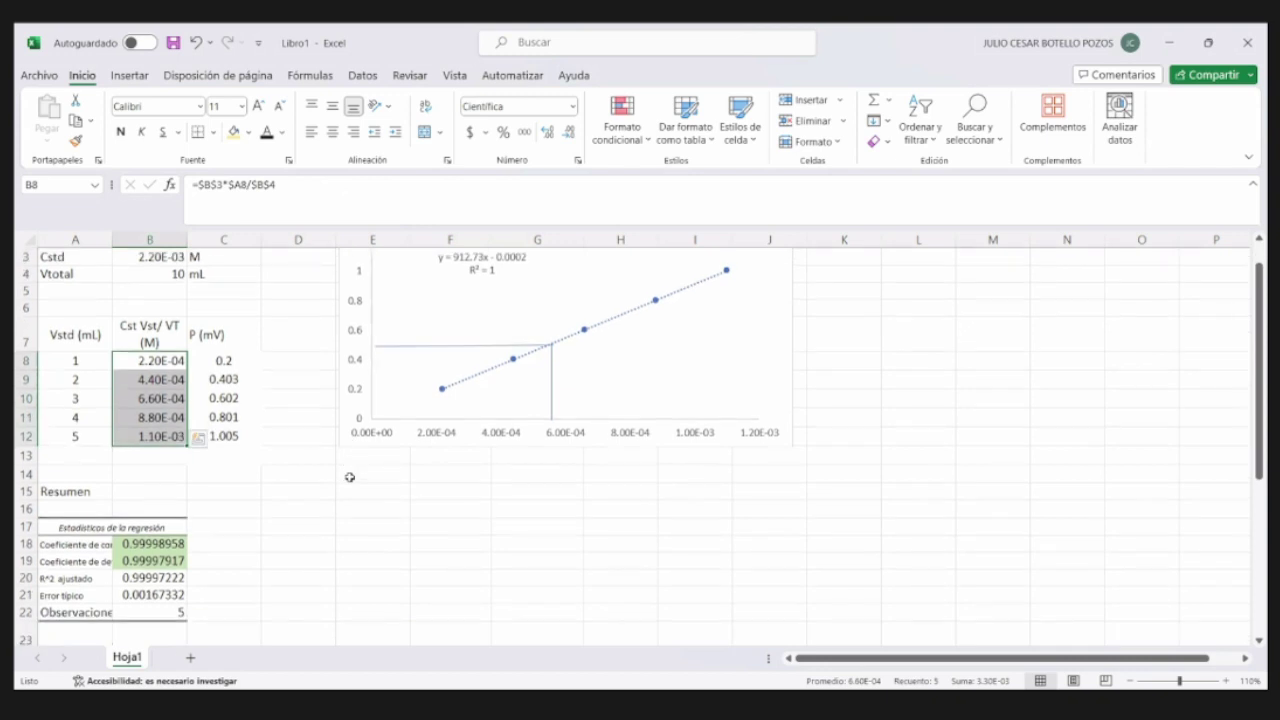
scroll(361, 499, down, 7)
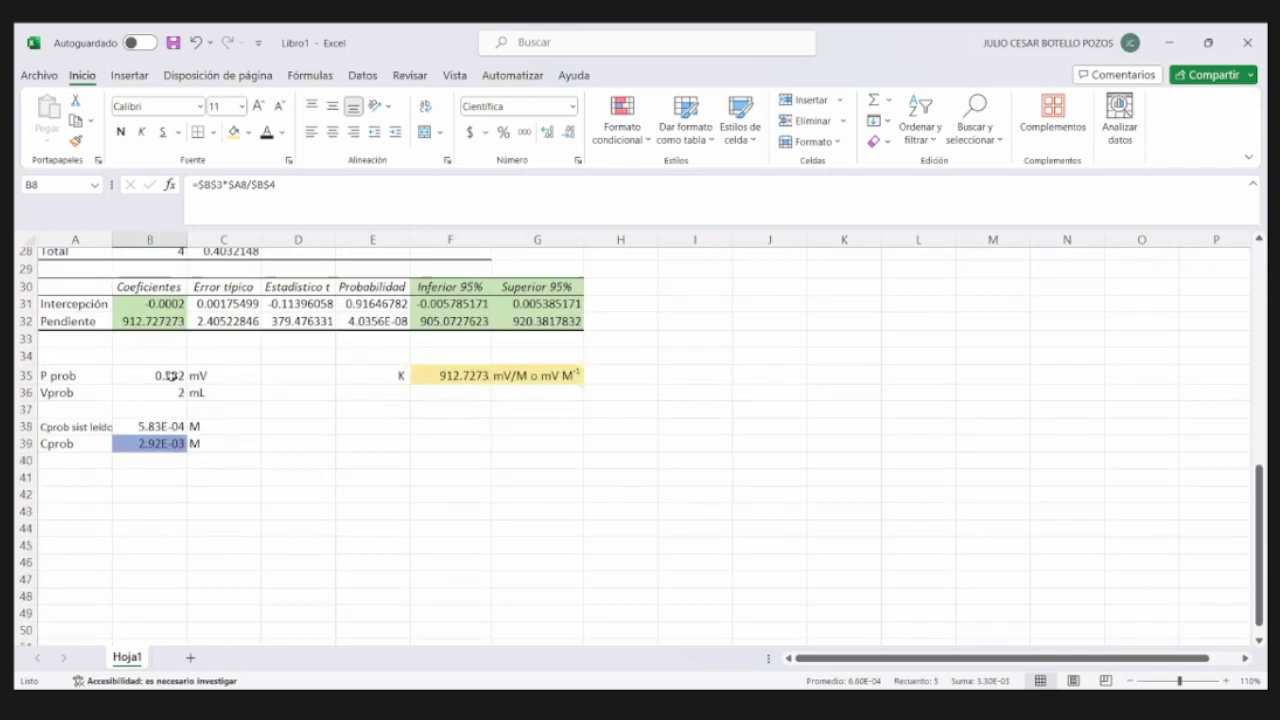
- Set the sample reading P prob in B35 to 0.687 mV
click(172, 377)
text(0.)
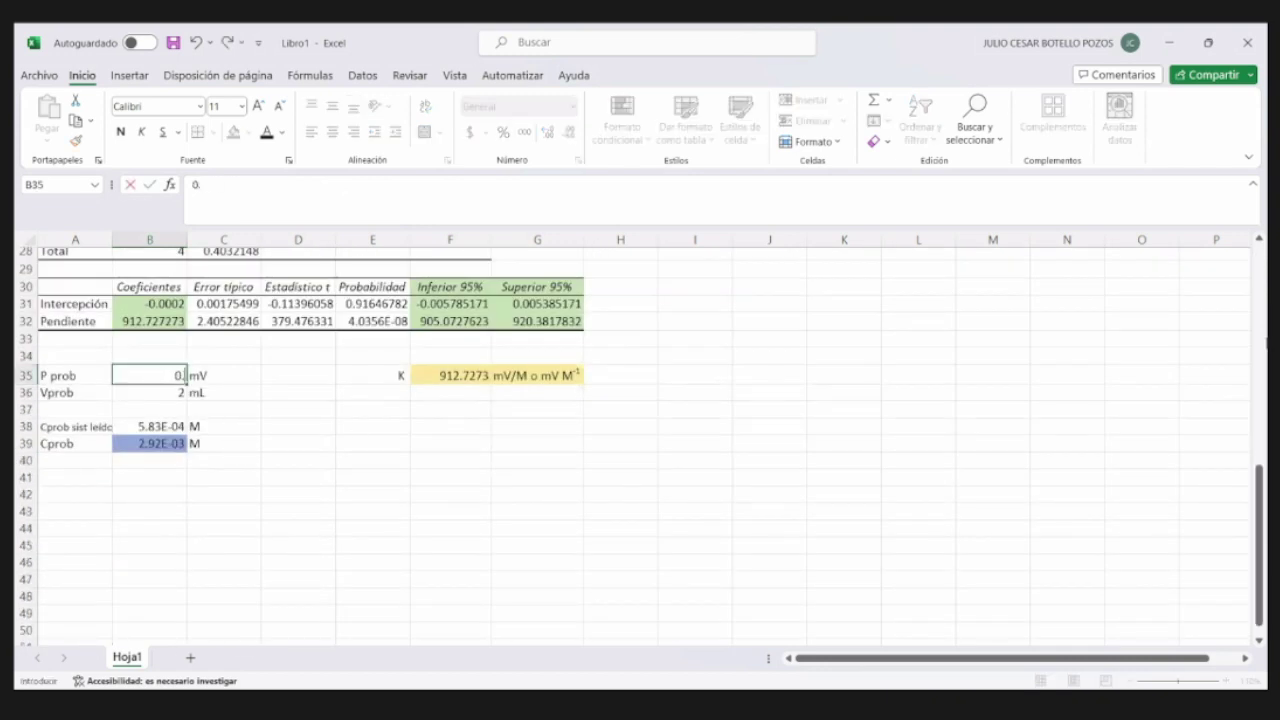
text(687)
key(Return)
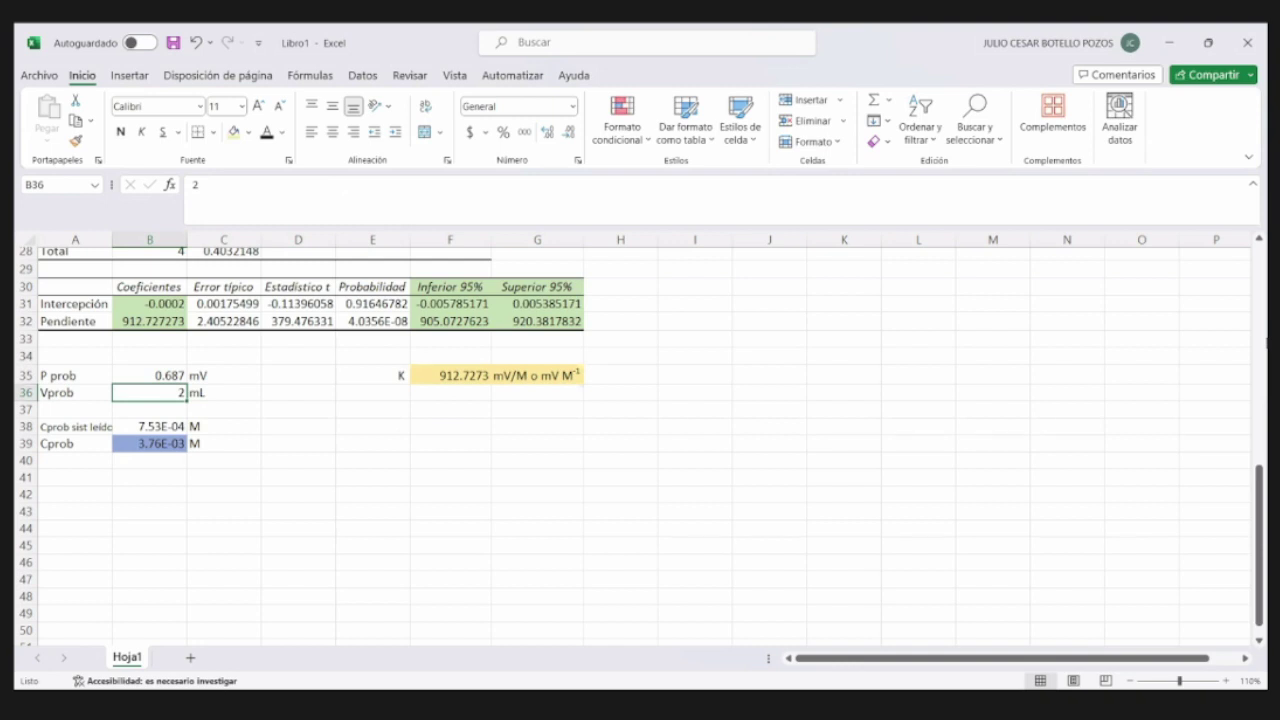
- Check the standard concentrations in B8:B12 and set the stock standard concentration Cstd in B3 to 0.0027 M
scroll(264, 428, up, 9)
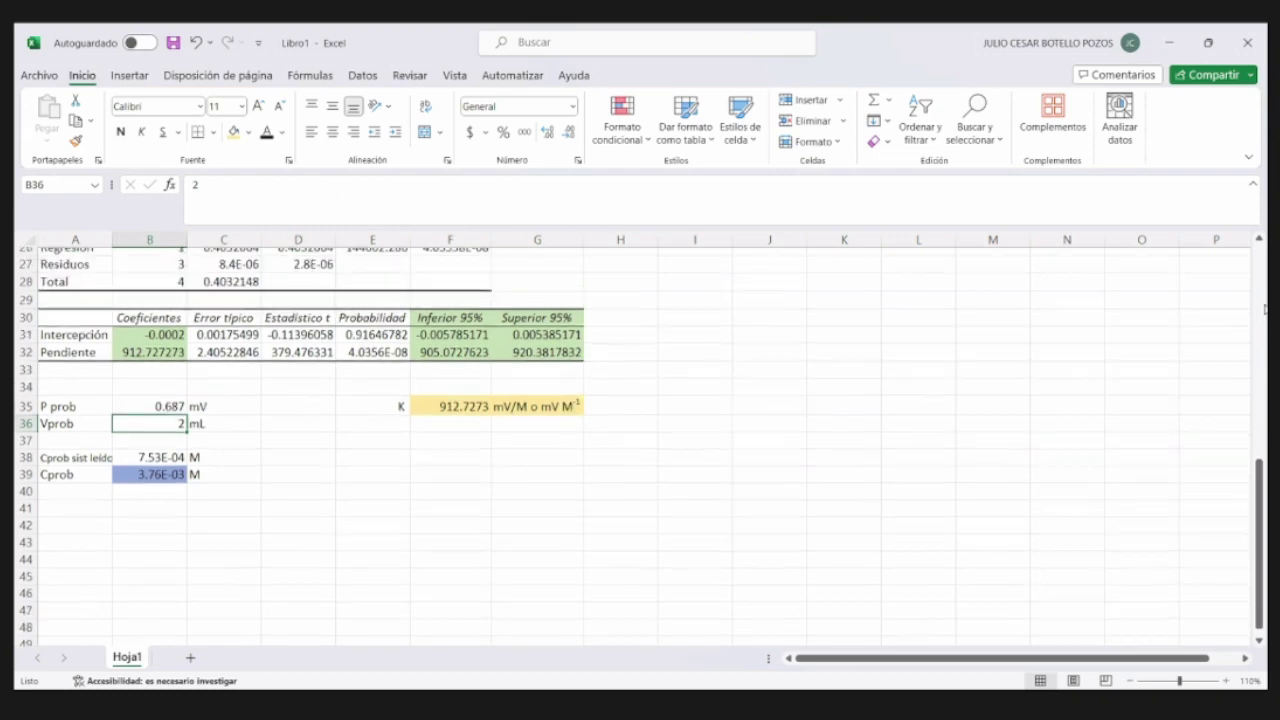
click(146, 394)
drag(146, 394, 150, 470)
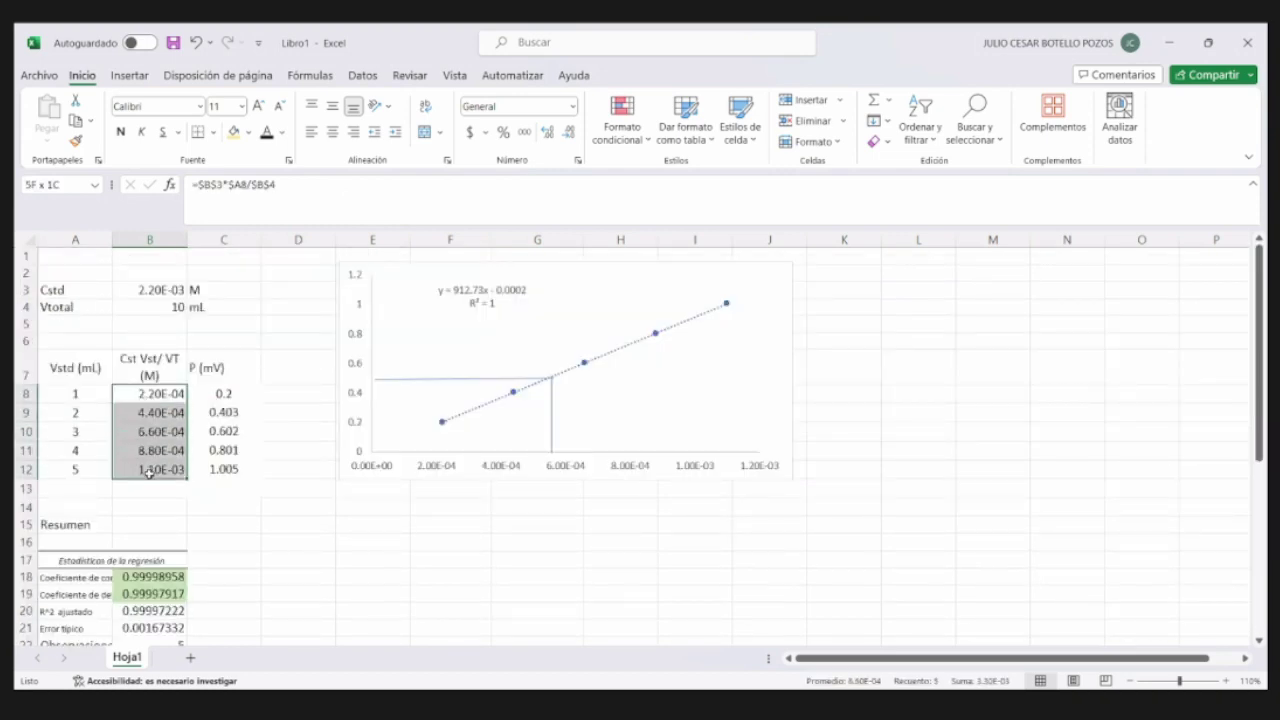
click(140, 393)
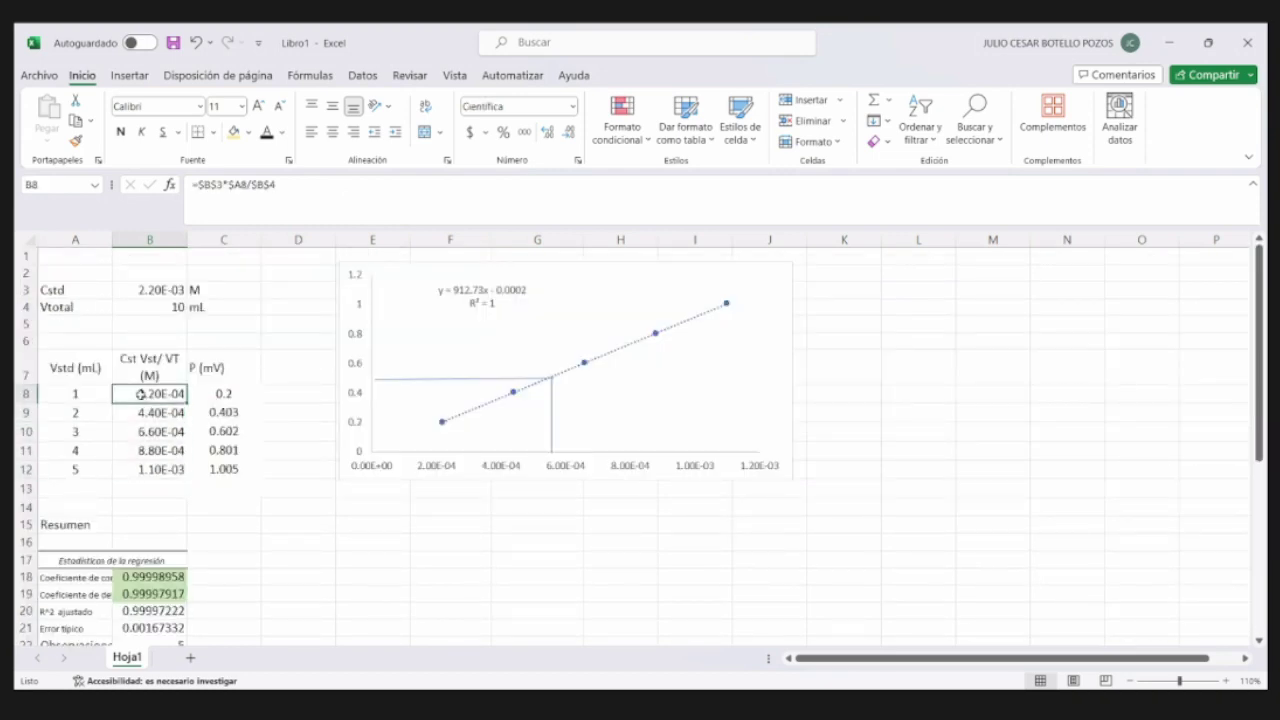
click(161, 289)
drag(241, 187, 210, 186)
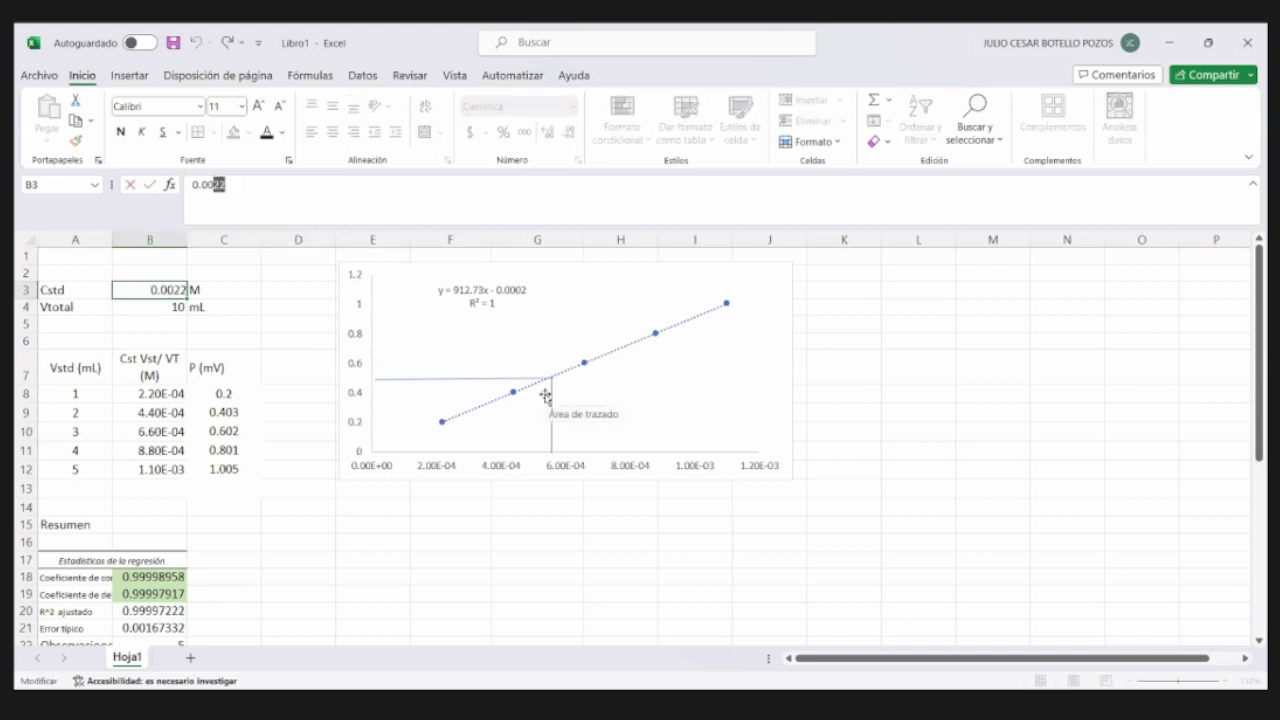
text(23)
key(BackSpace)
text(7)
key(Return)
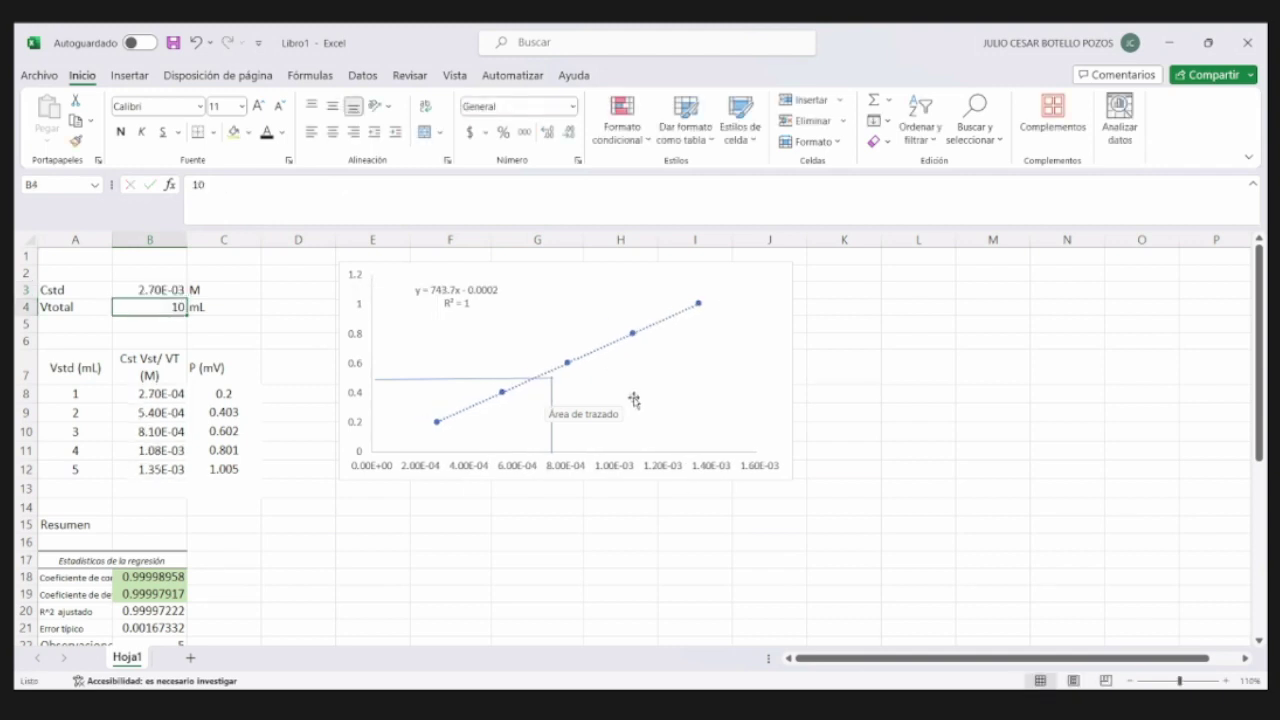
- Check whether the regression statistics, coefficients and sample results reflect the changed standard concentration, comparing them with the P readings in C8:C12
scroll(452, 400, down, 4)
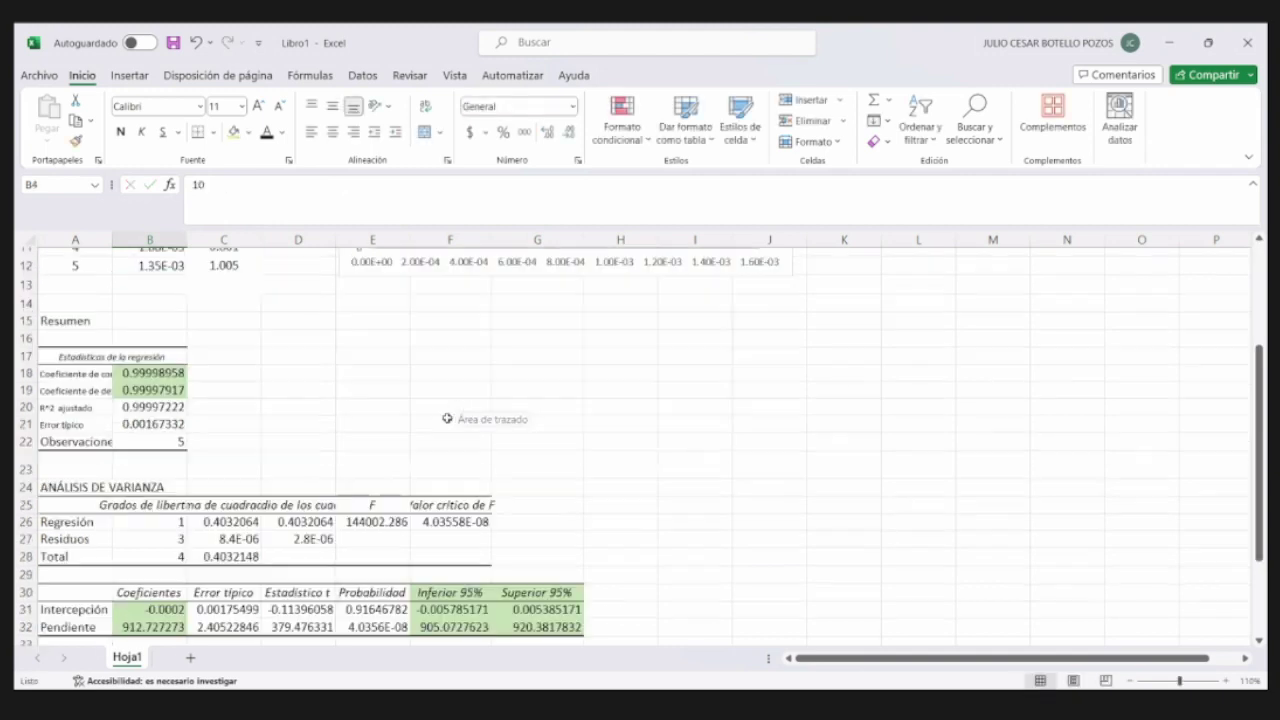
scroll(191, 319, up, 3)
drag(223, 343, 228, 411)
scroll(271, 411, down, 6)
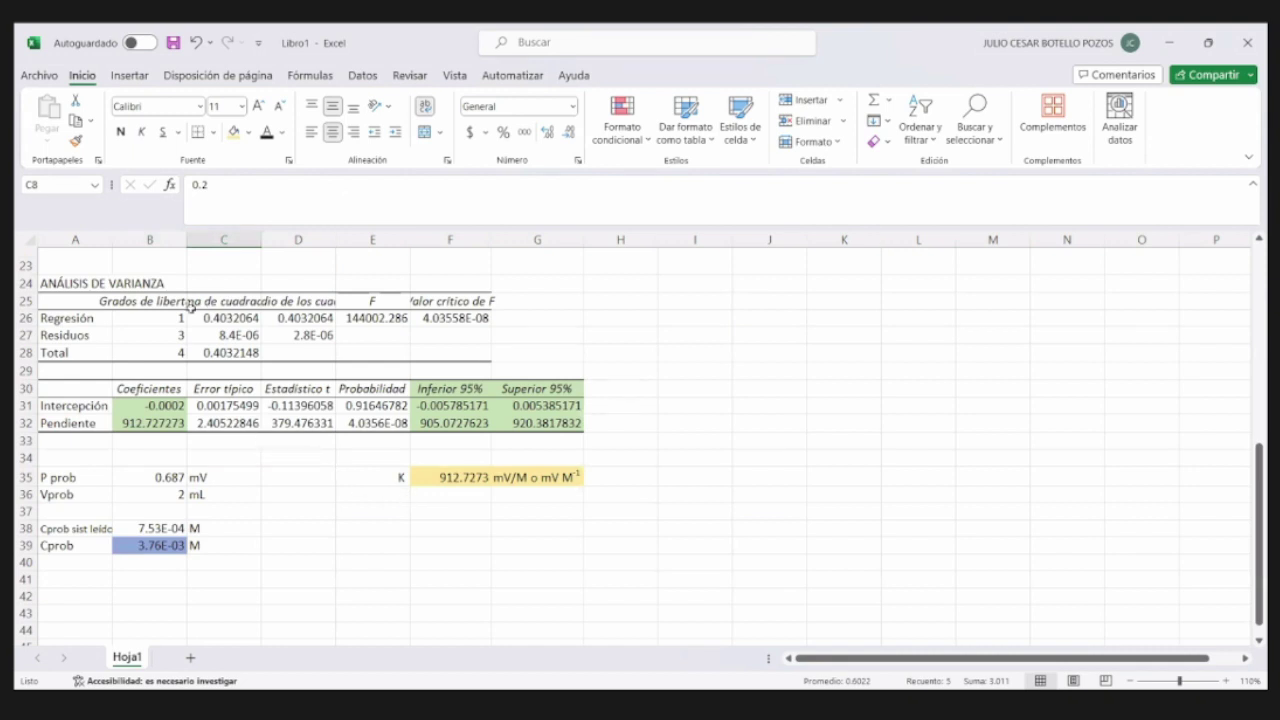
scroll(178, 350, up, 2)
scroll(172, 388, down, 1)
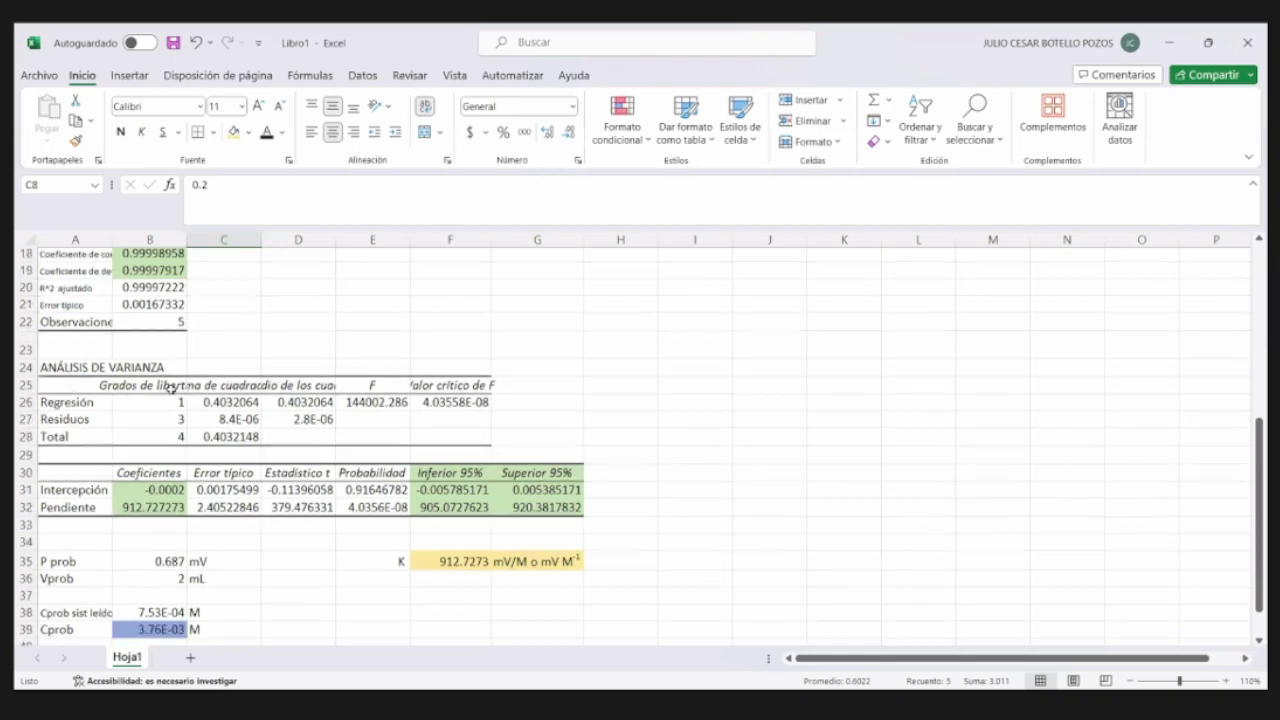
scroll(299, 428, up, 3)
scroll(299, 428, down, 2)
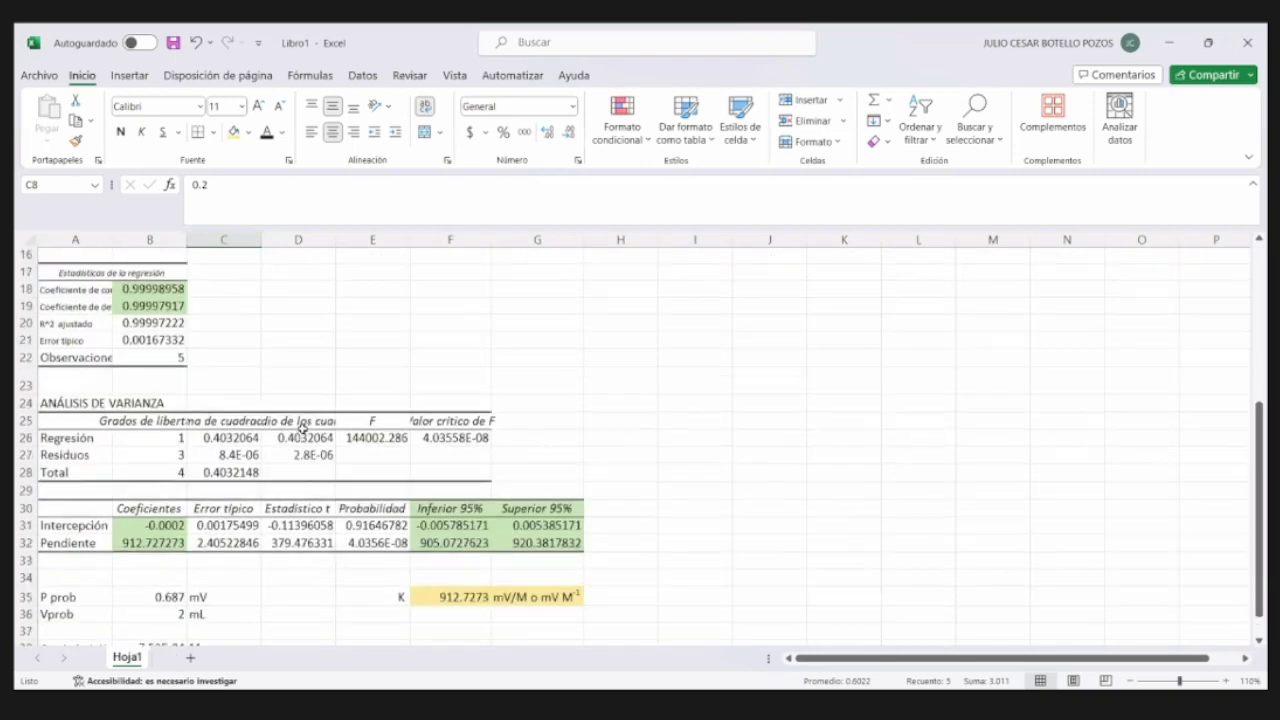
scroll(70, 383, up, 2)
scroll(70, 380, up, 1)
- Rerun the regression with Y range C8:C12, X range B8:B12 and output at A15, replacing the existing results
click(70, 374)
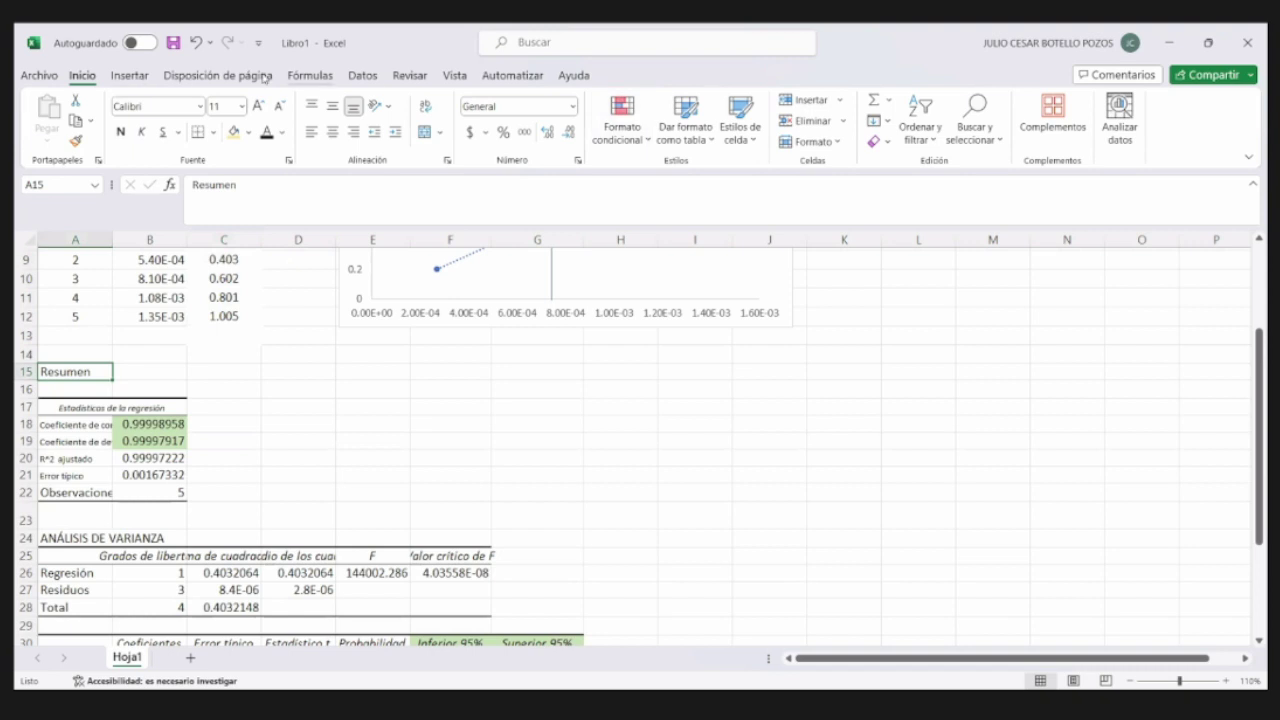
scroll(265, 78, down, 4)
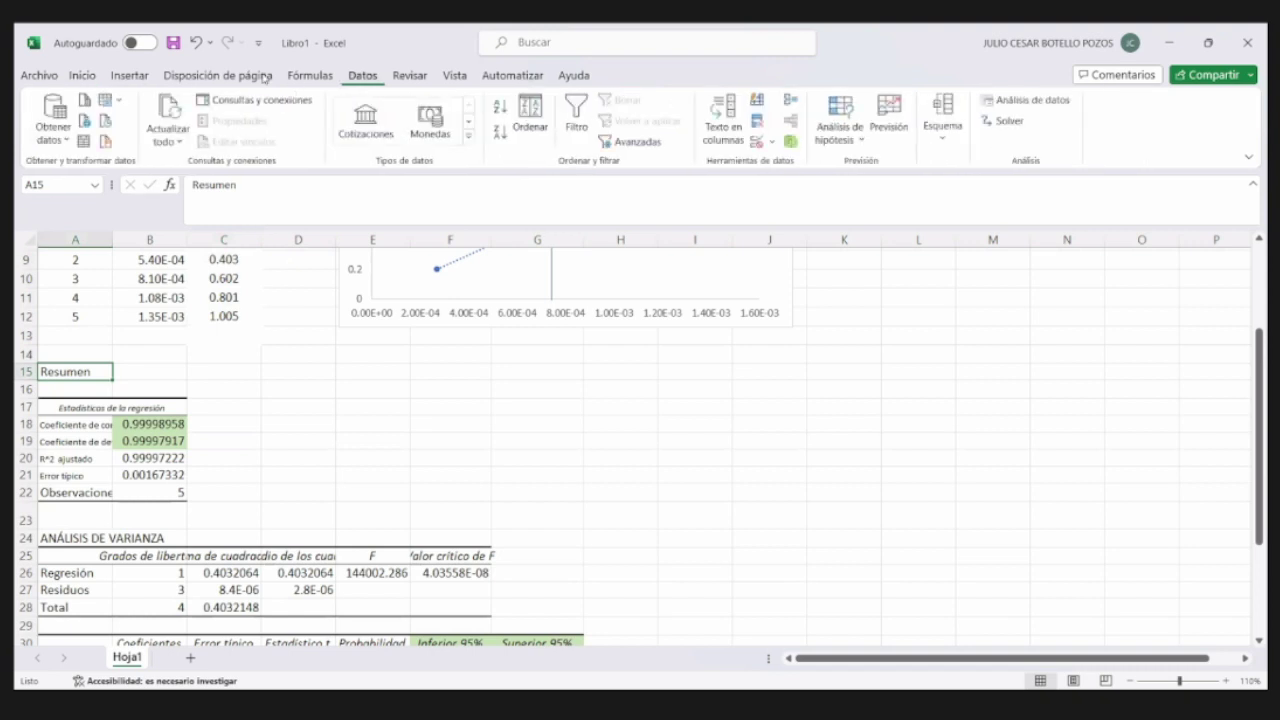
click(1020, 104)
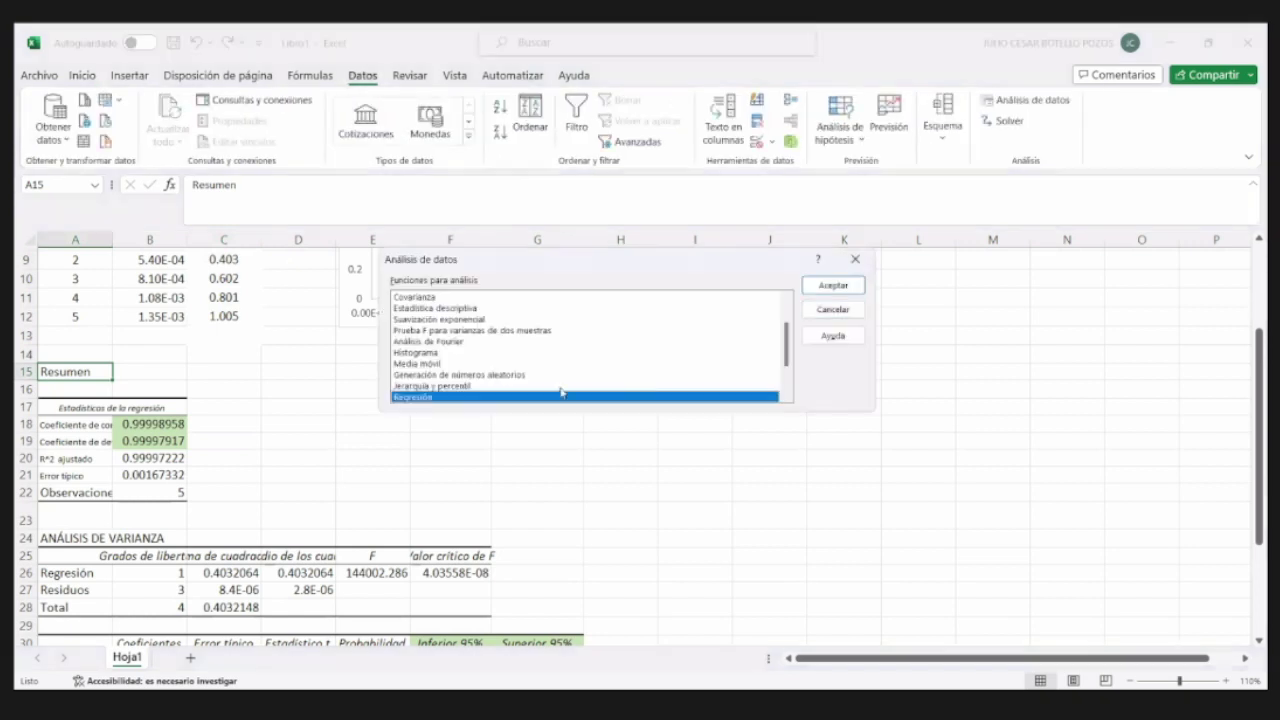
click(836, 285)
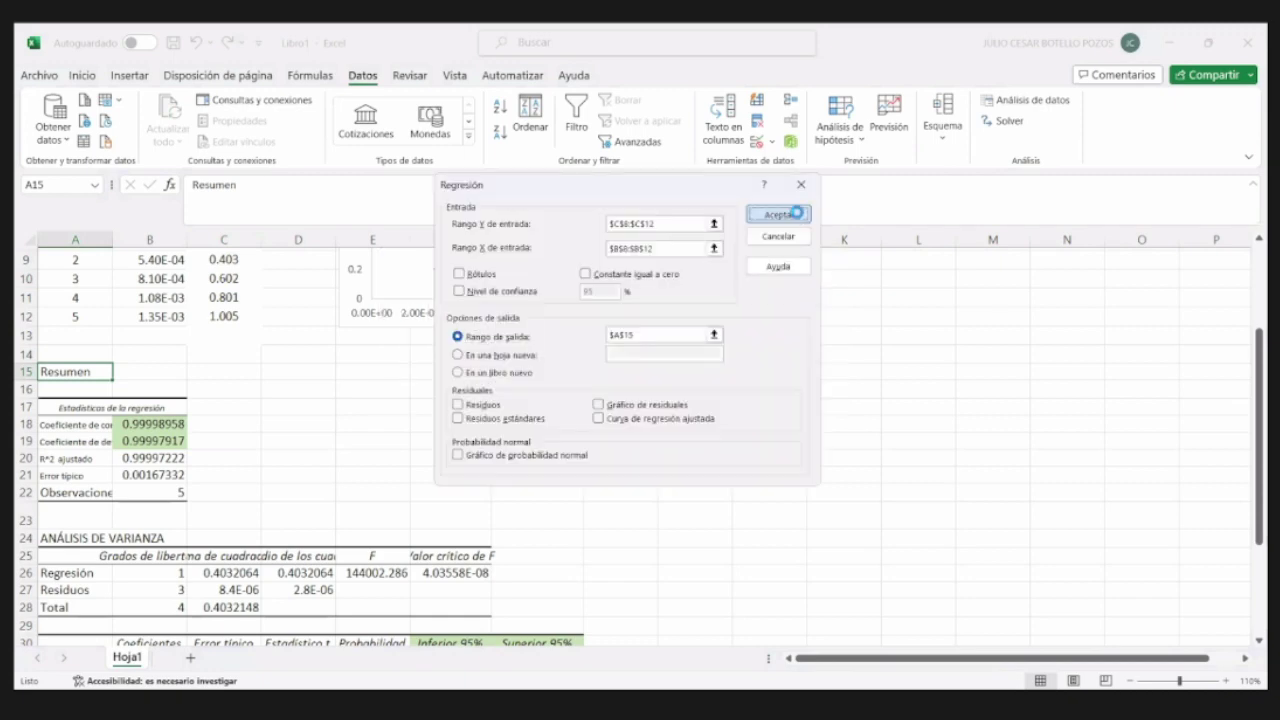
click(571, 410)
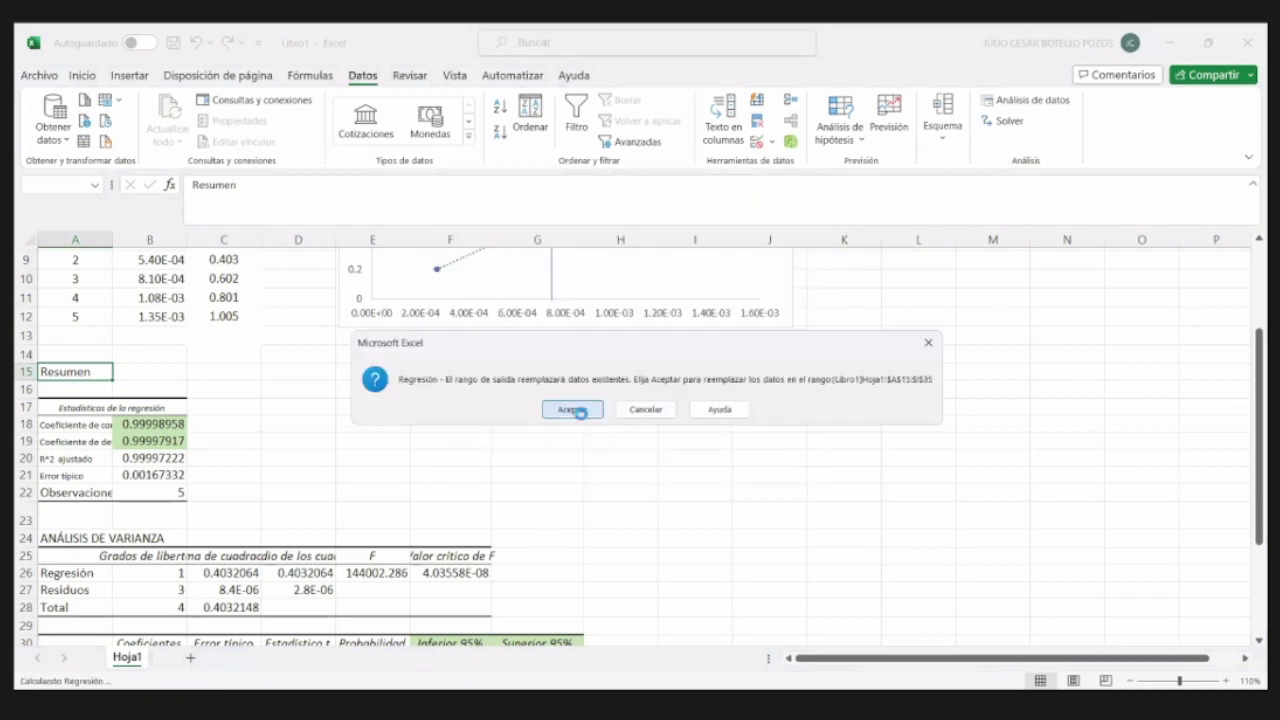
- Check the recalculated intercept and slope coefficients in B31:B32 and the 95% limits in H31:I32
scroll(582, 440, down, 5)
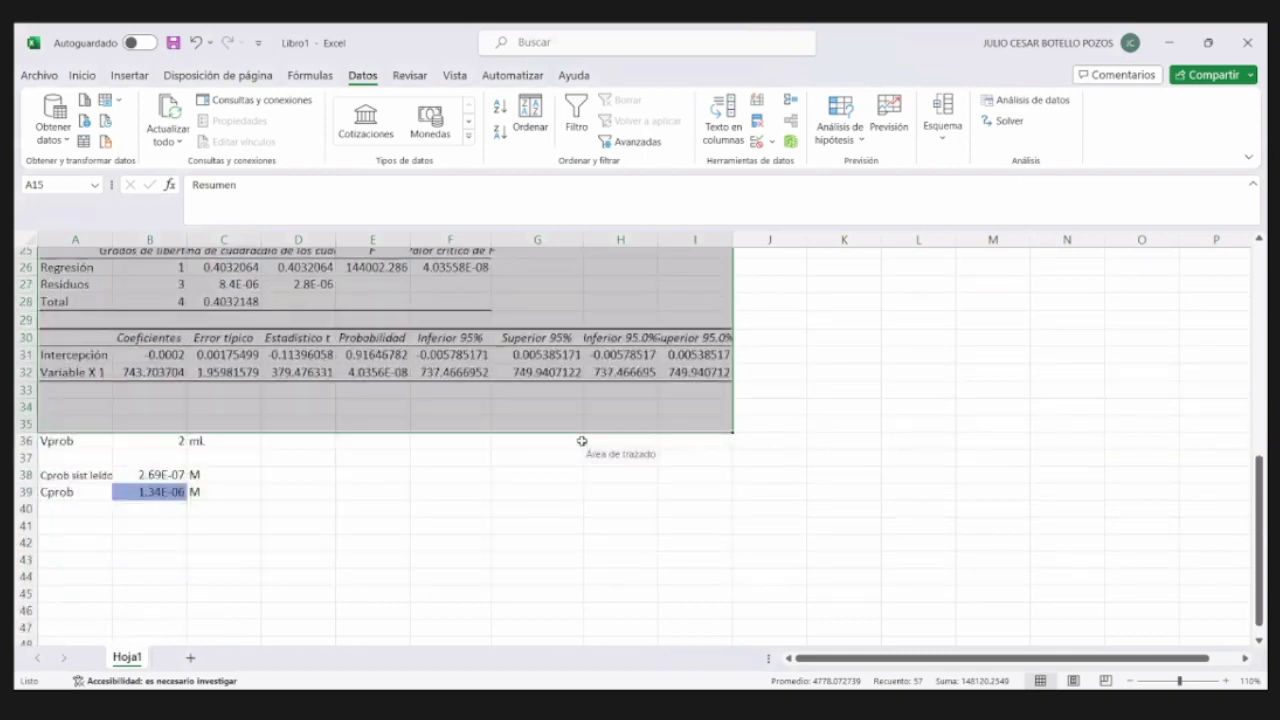
click(606, 366)
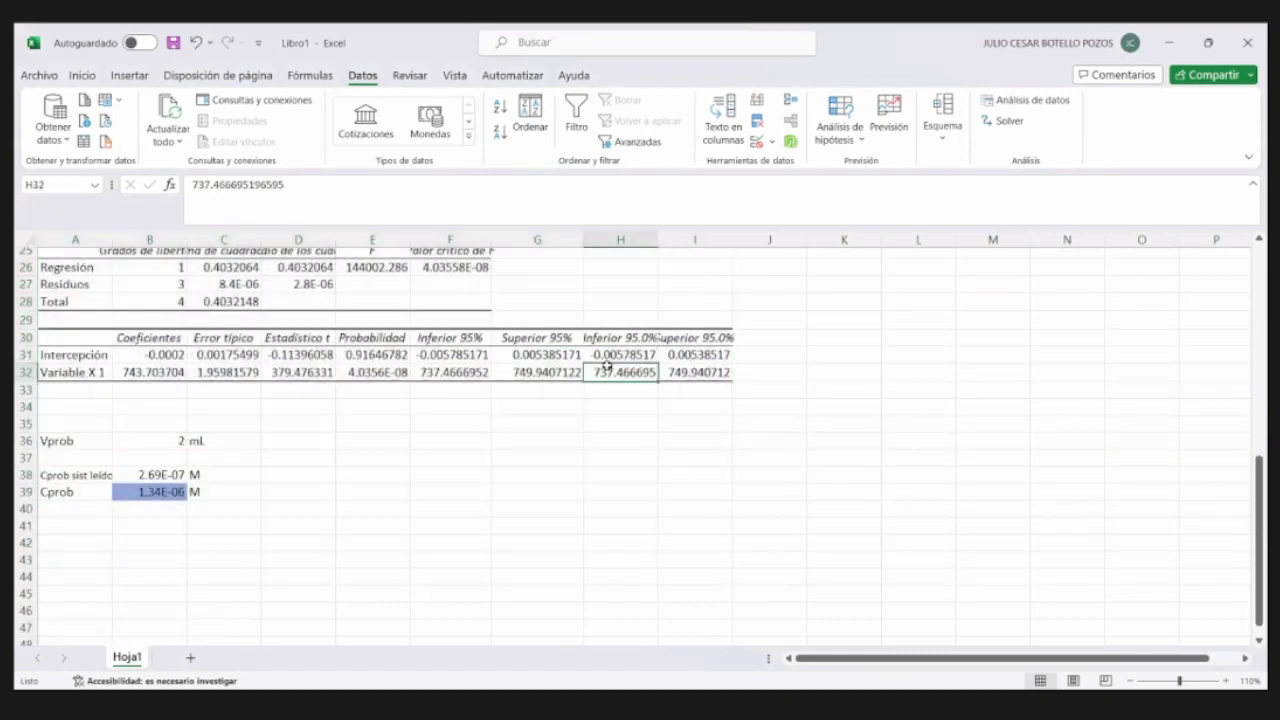
drag(610, 355, 698, 355)
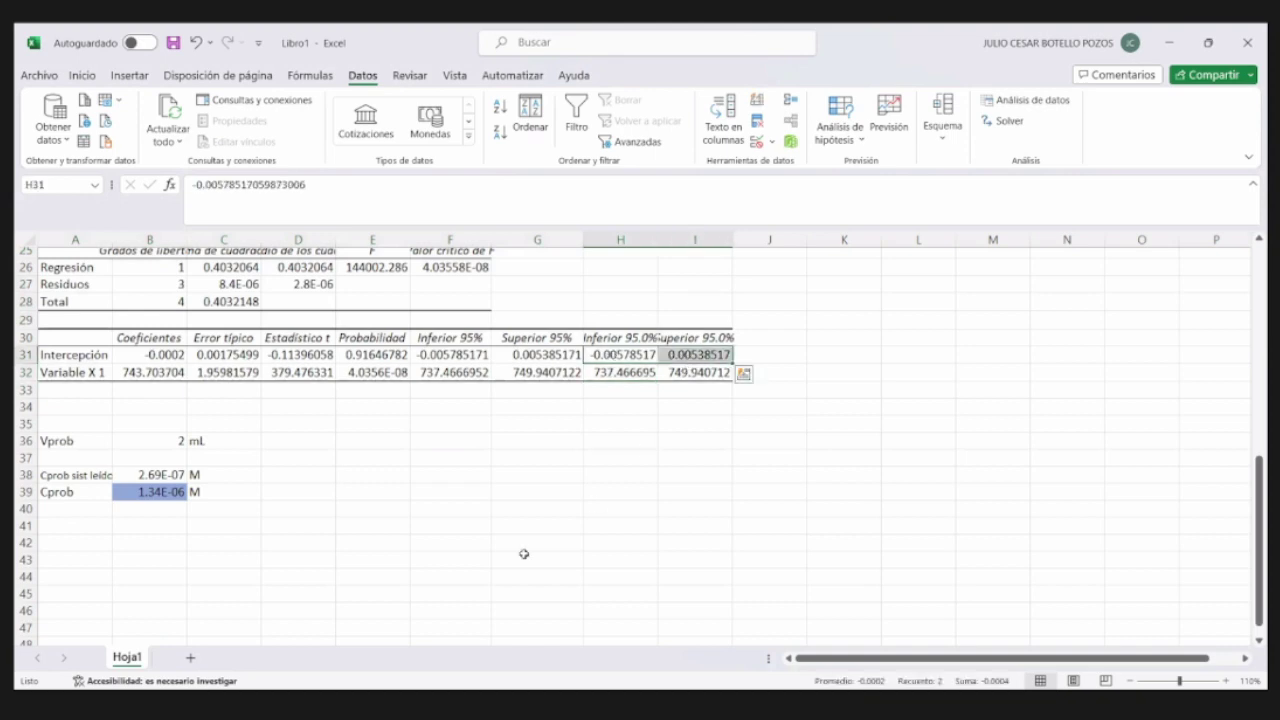
click(155, 368)
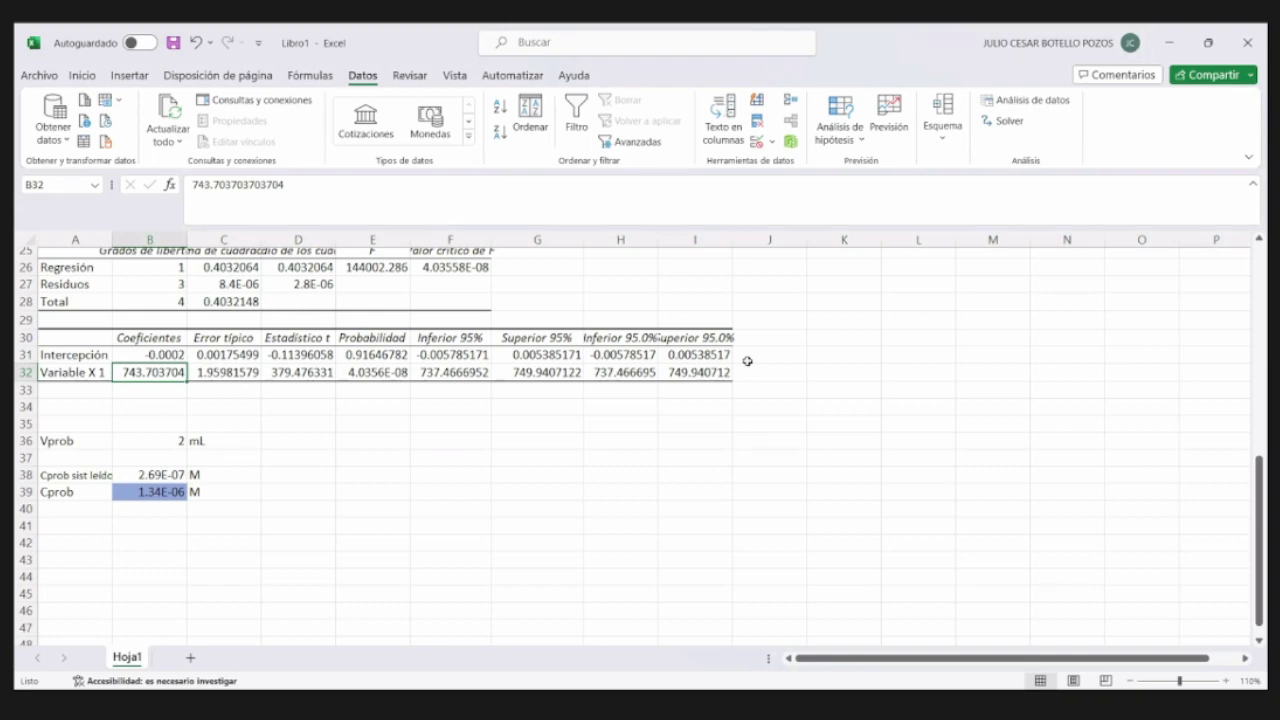
click(589, 322)
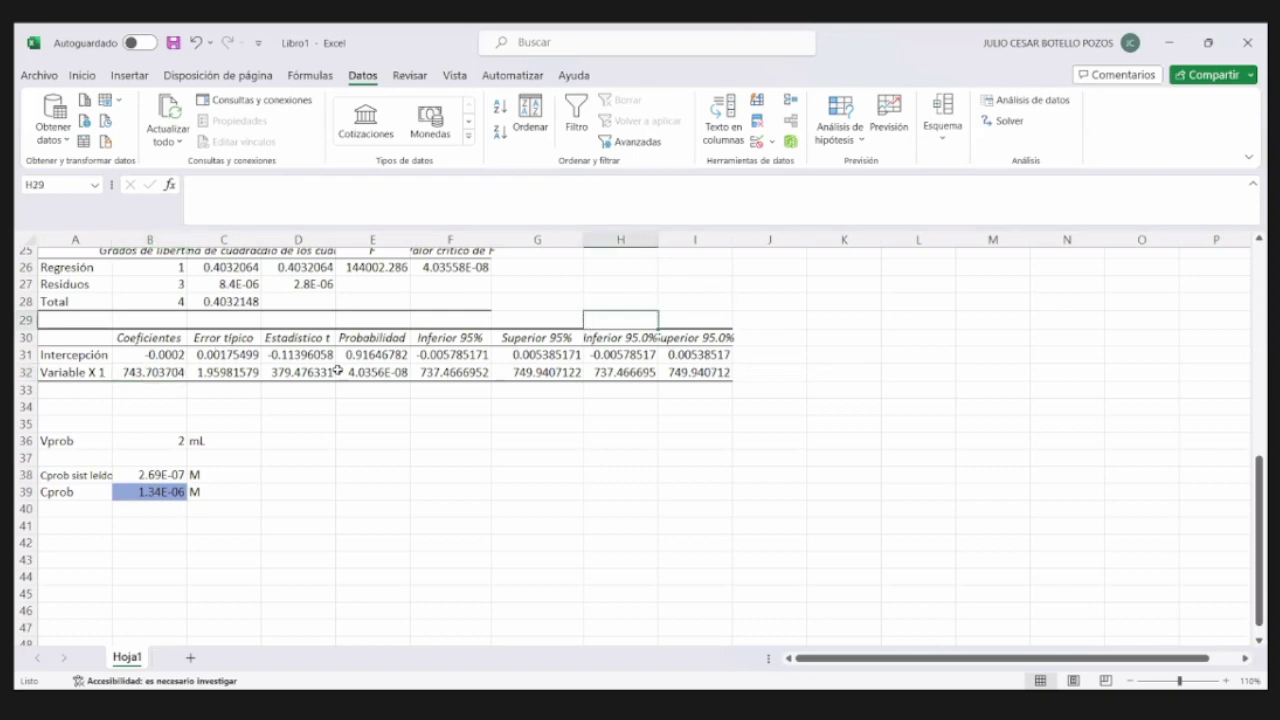
scroll(335, 368, up, 8)
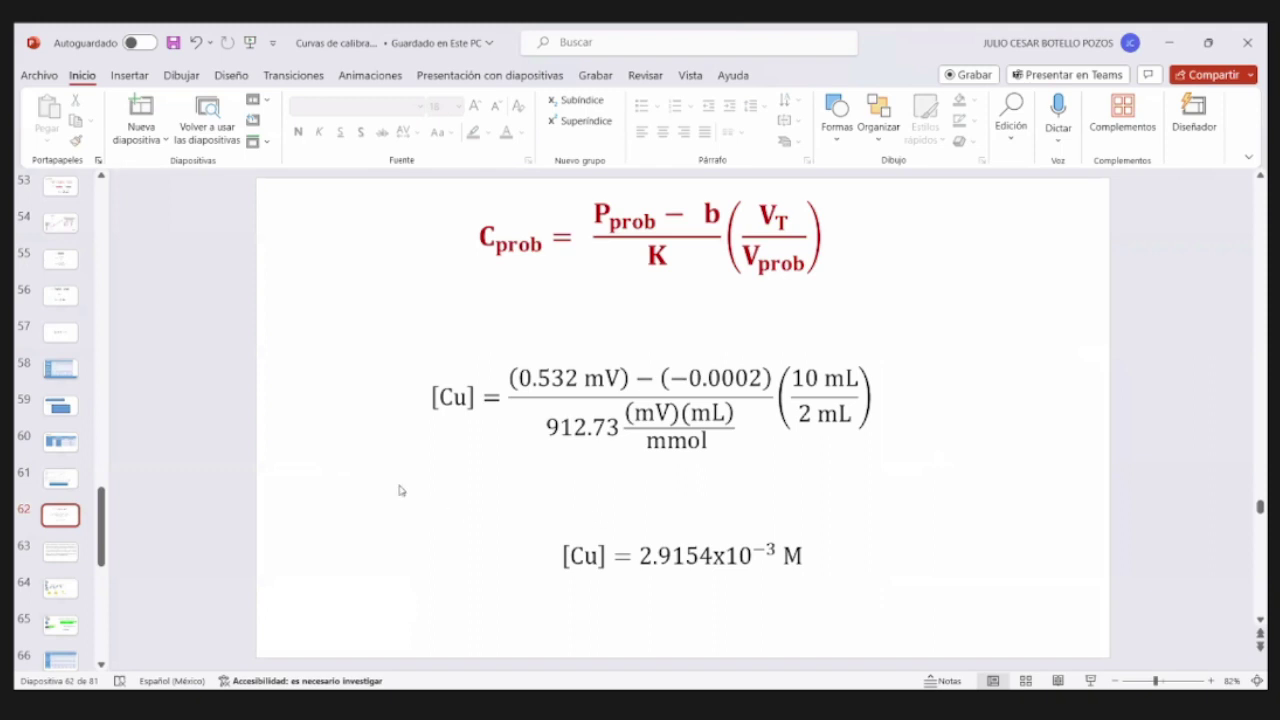
- Read the silver coin problem on slide 63 in PowerPoint, check the formula in Excel cell B8, and return to PowerPoint
click(72, 556)
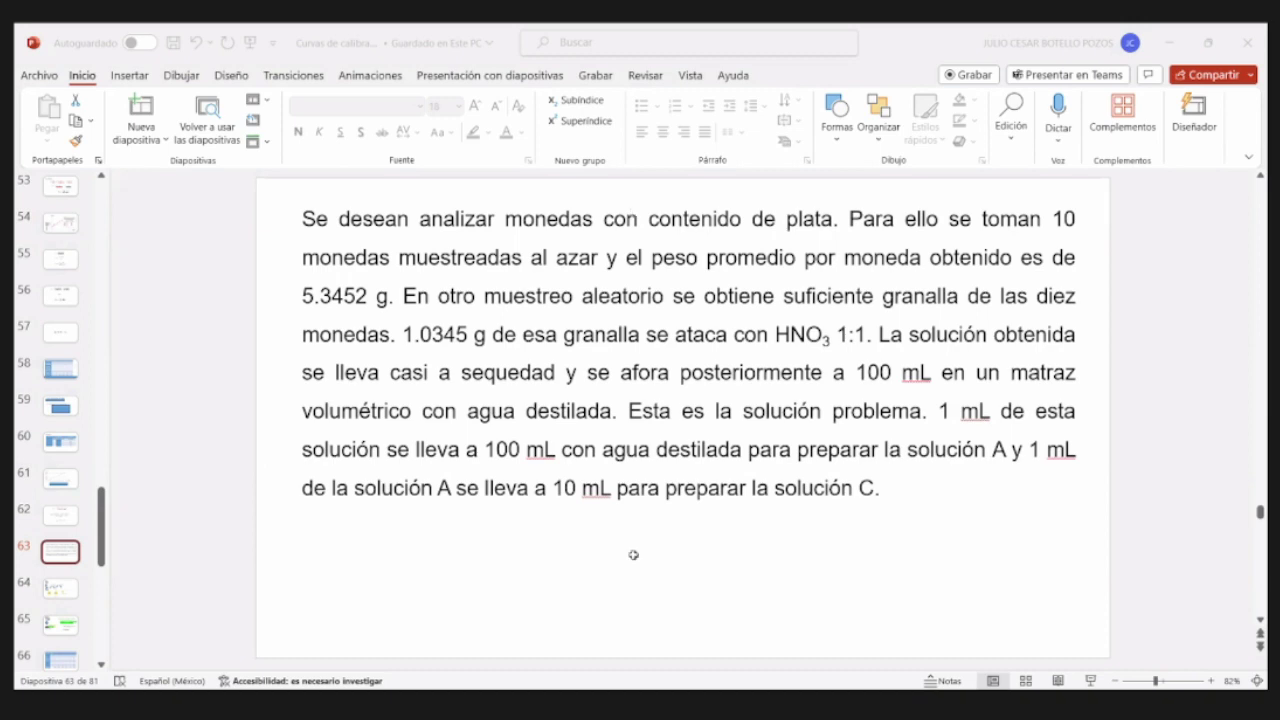
key(alt+Tab)
click(131, 398)
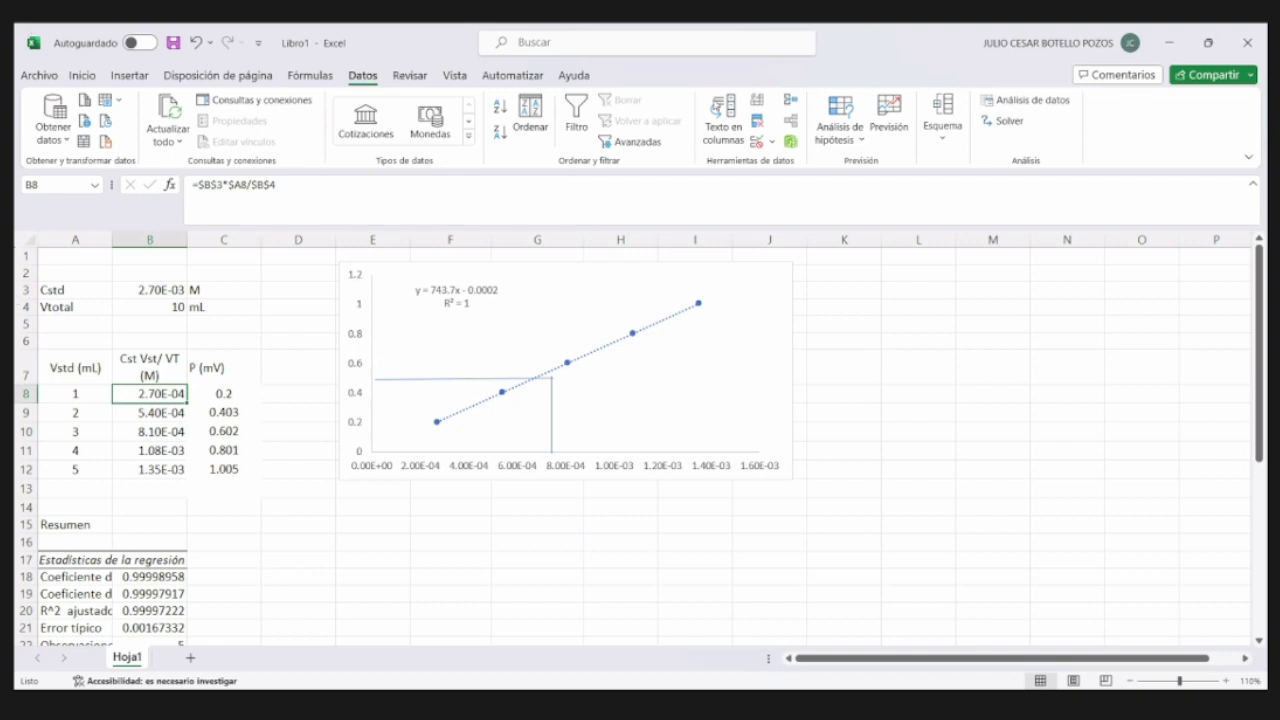
click(716, 108)
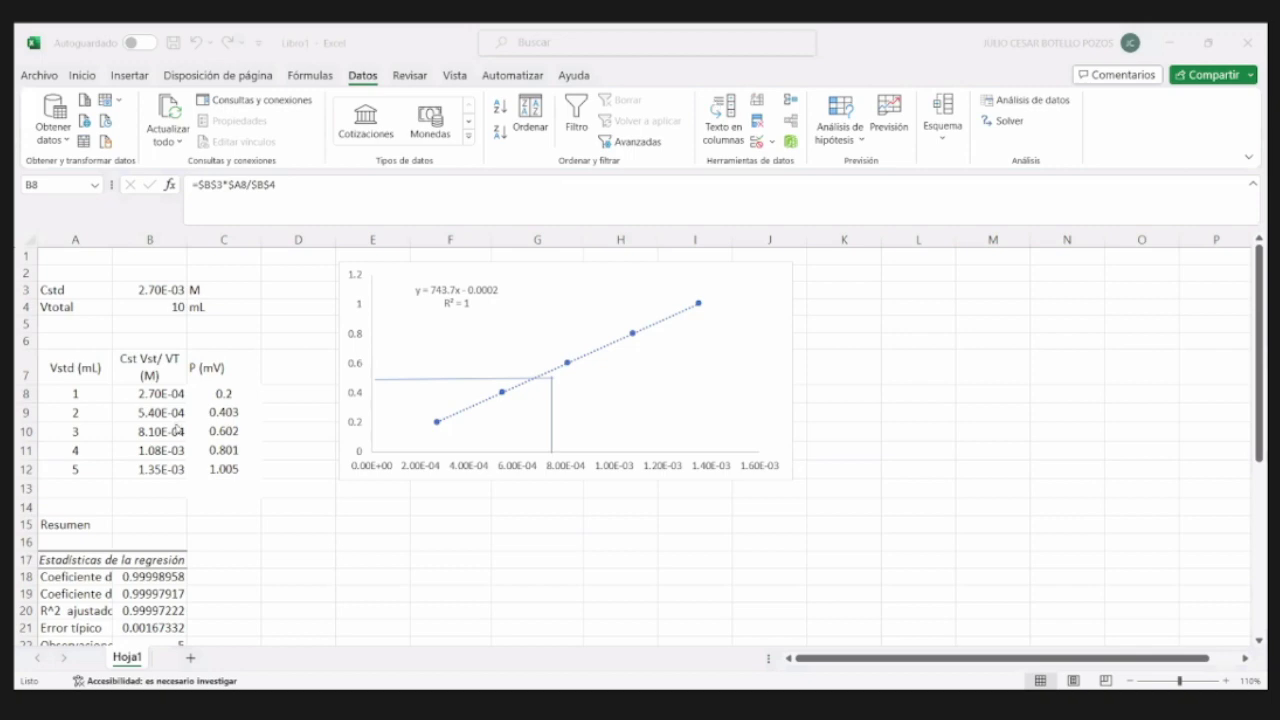
key(alt+Tab)
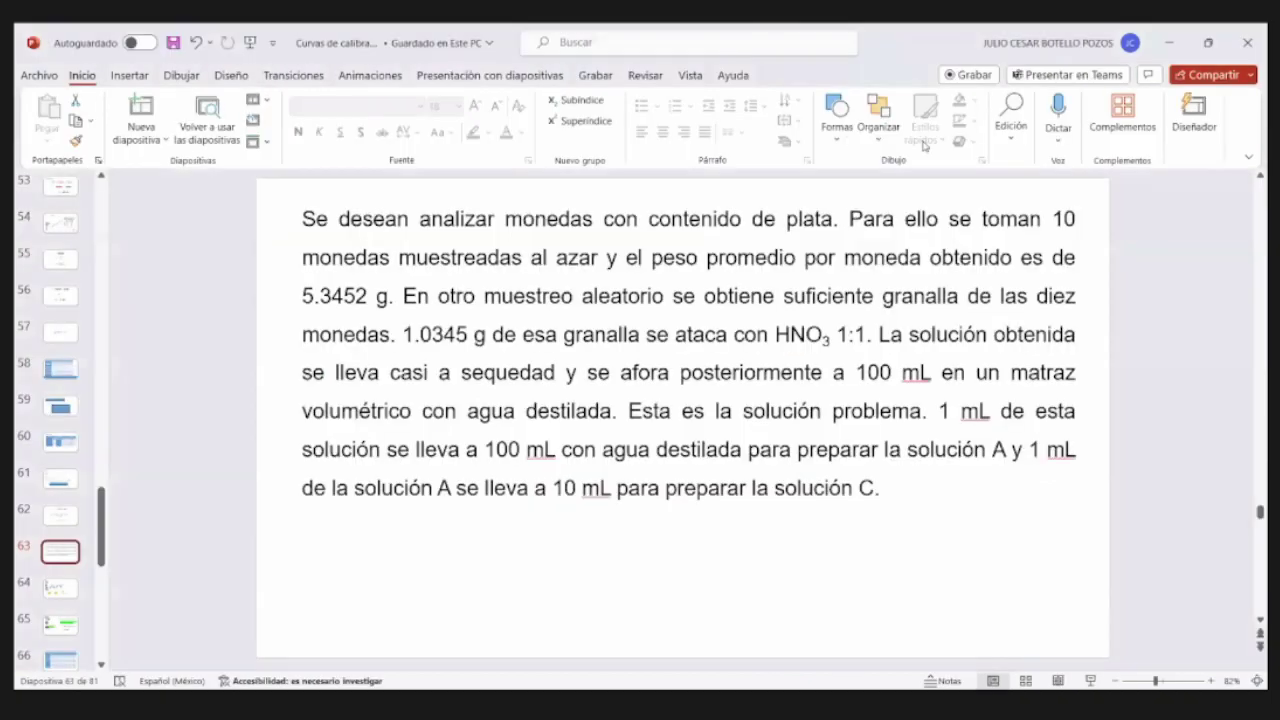
- Go to slide 15 and highlight the Cstd Vstd / VT fraction in the calibration equation
scroll(130, 265, up, 15)
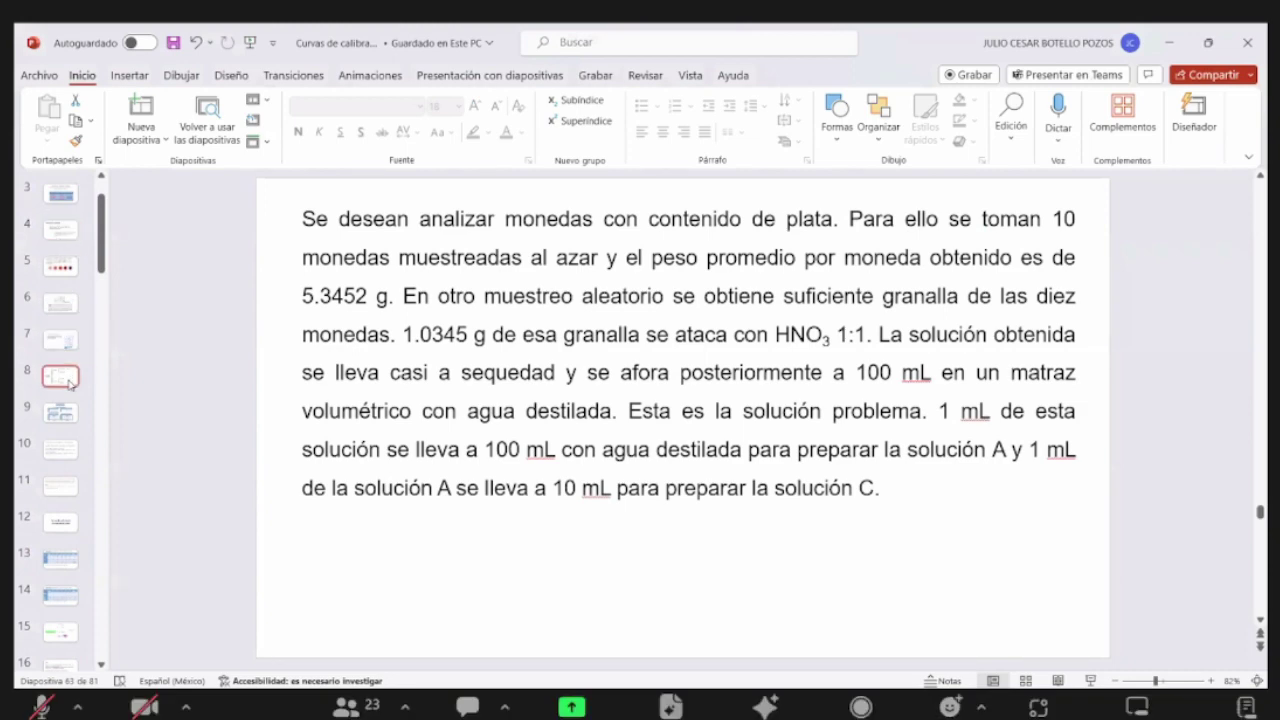
click(60, 377)
key(Down)
key(Down)
key(Down)
key(Down)
key(Down)
key(Down)
key(Down)
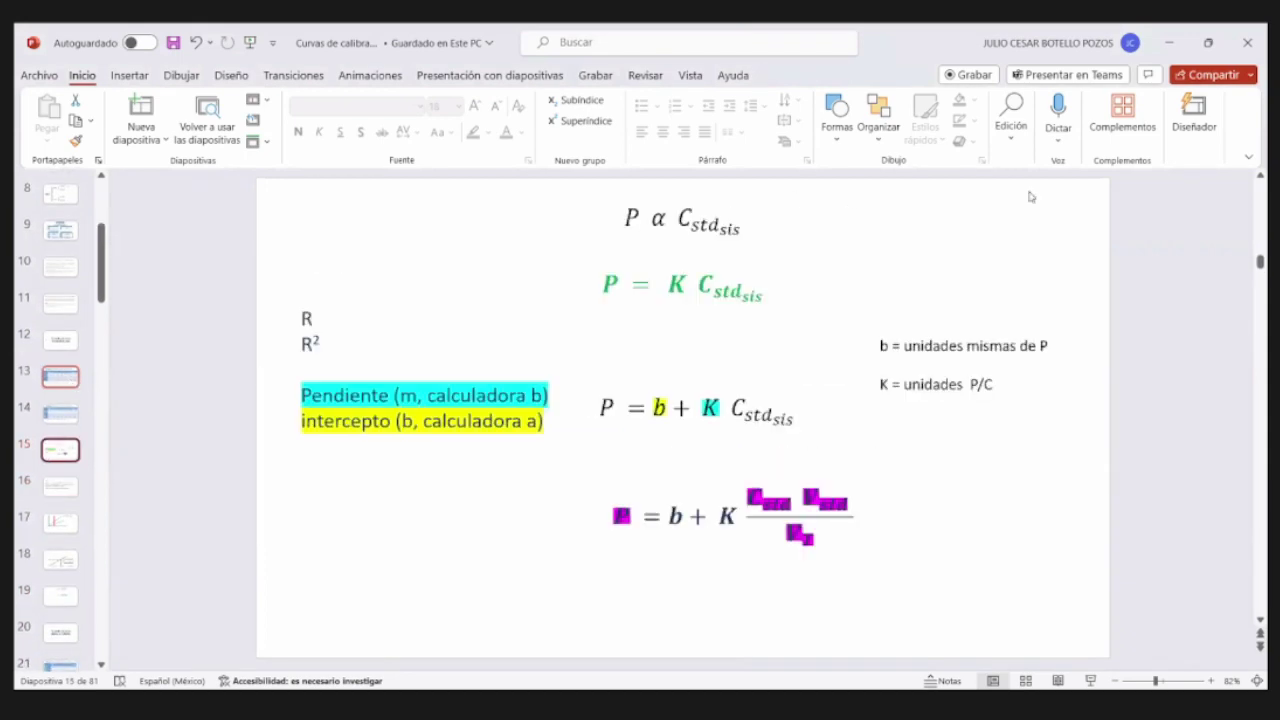
click(768, 500)
drag(771, 503, 857, 556)
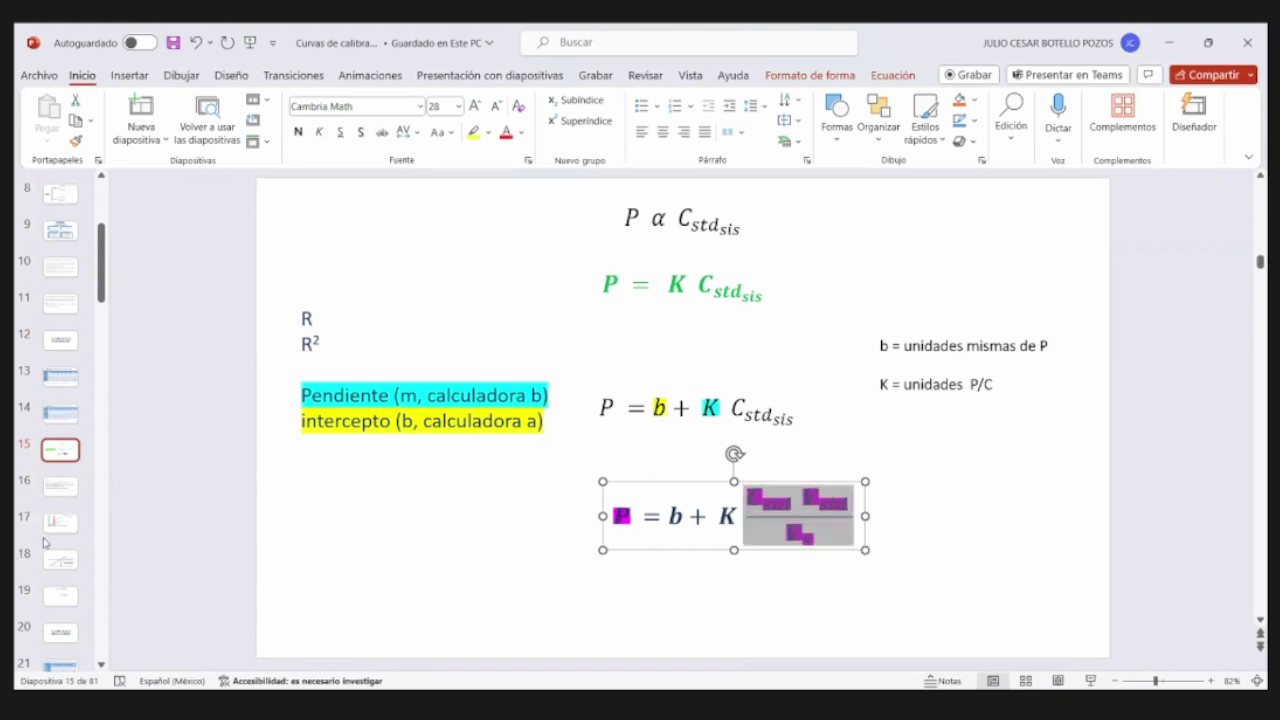
- Examine the slope graph of lines A and B on slide 17 and the calibration curve on slide 18
click(80, 522)
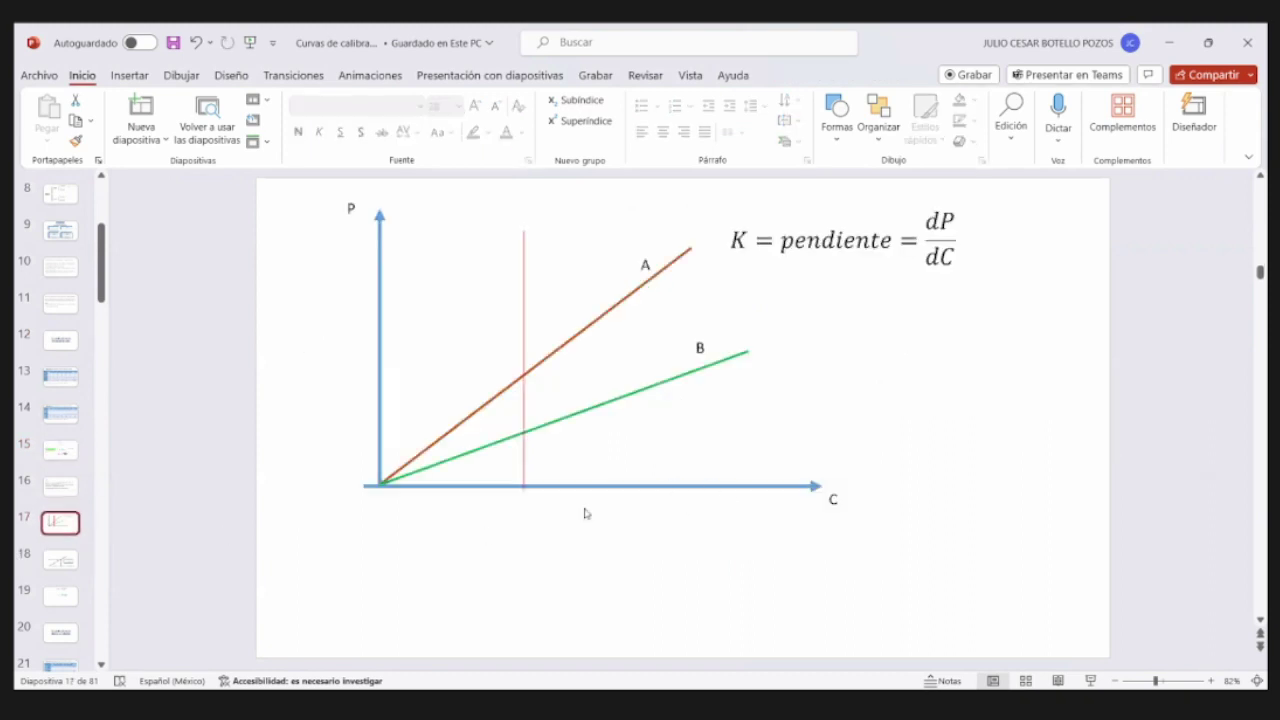
click(62, 560)
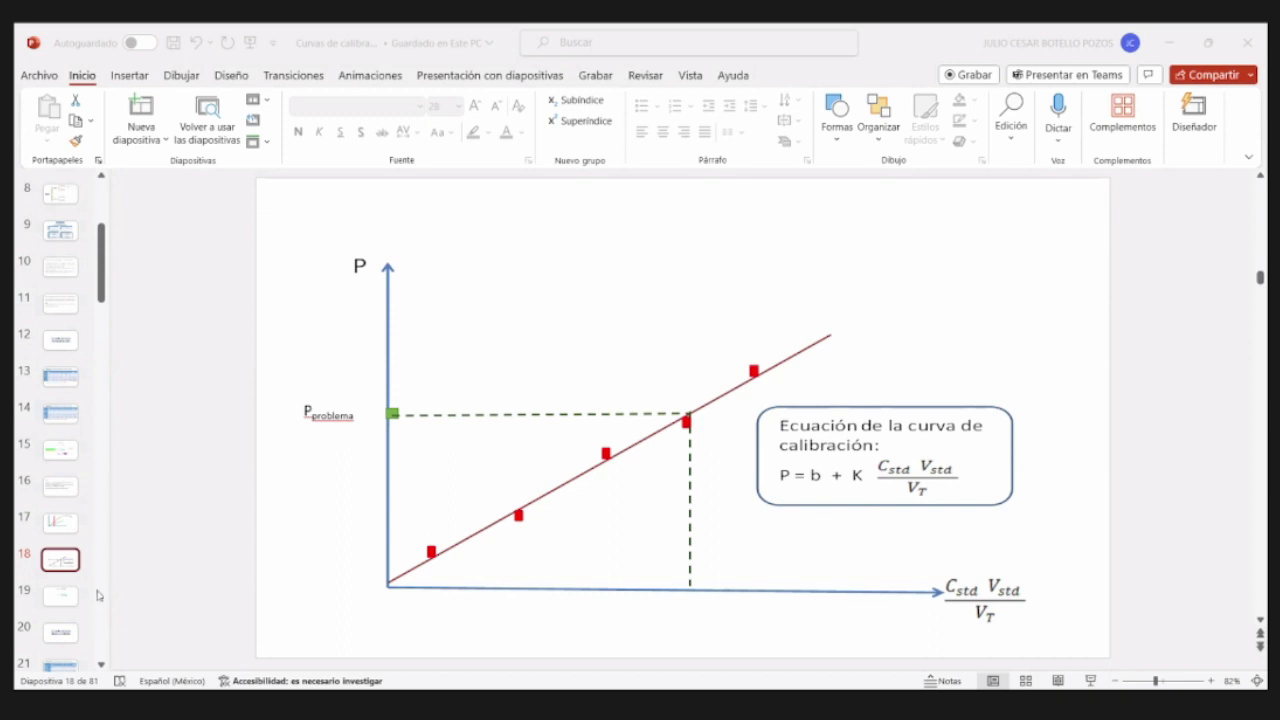
drag(100, 597, 98, 596)
- Go to slide 58 and examine the standard solution's concentration and its volumes in systems 1 to 5
click(60, 512)
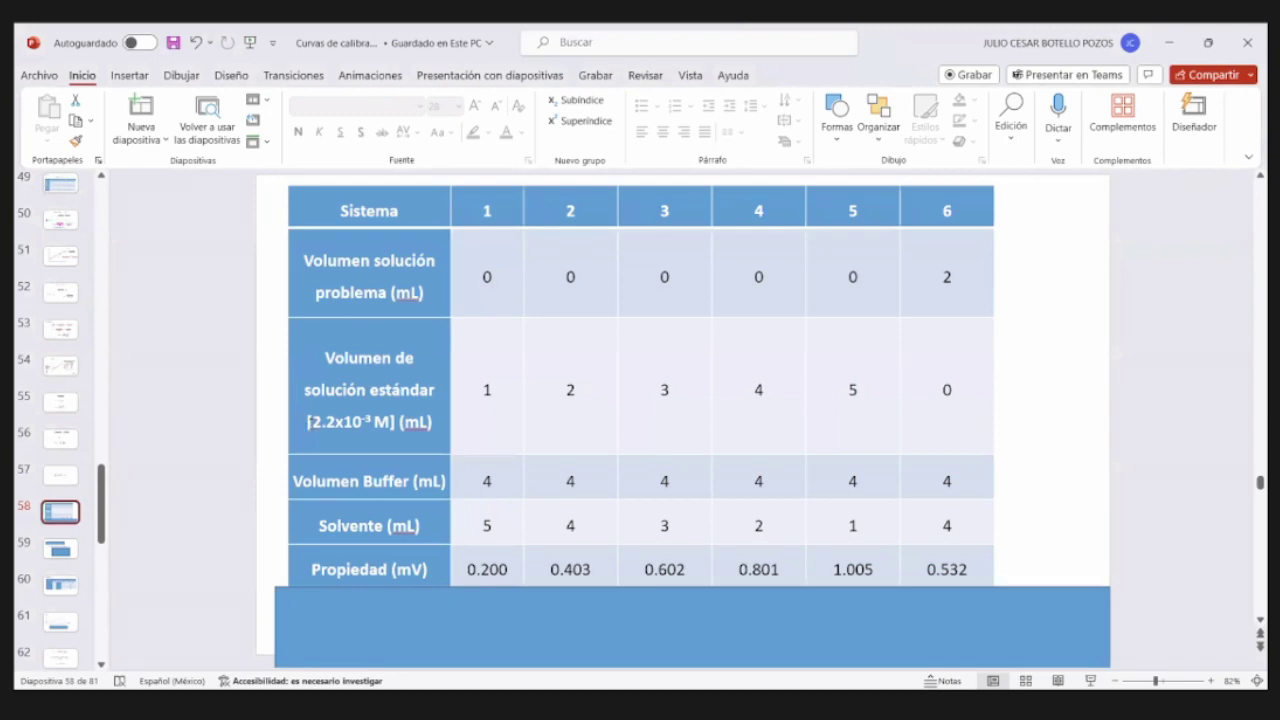
click(314, 421)
drag(316, 421, 377, 422)
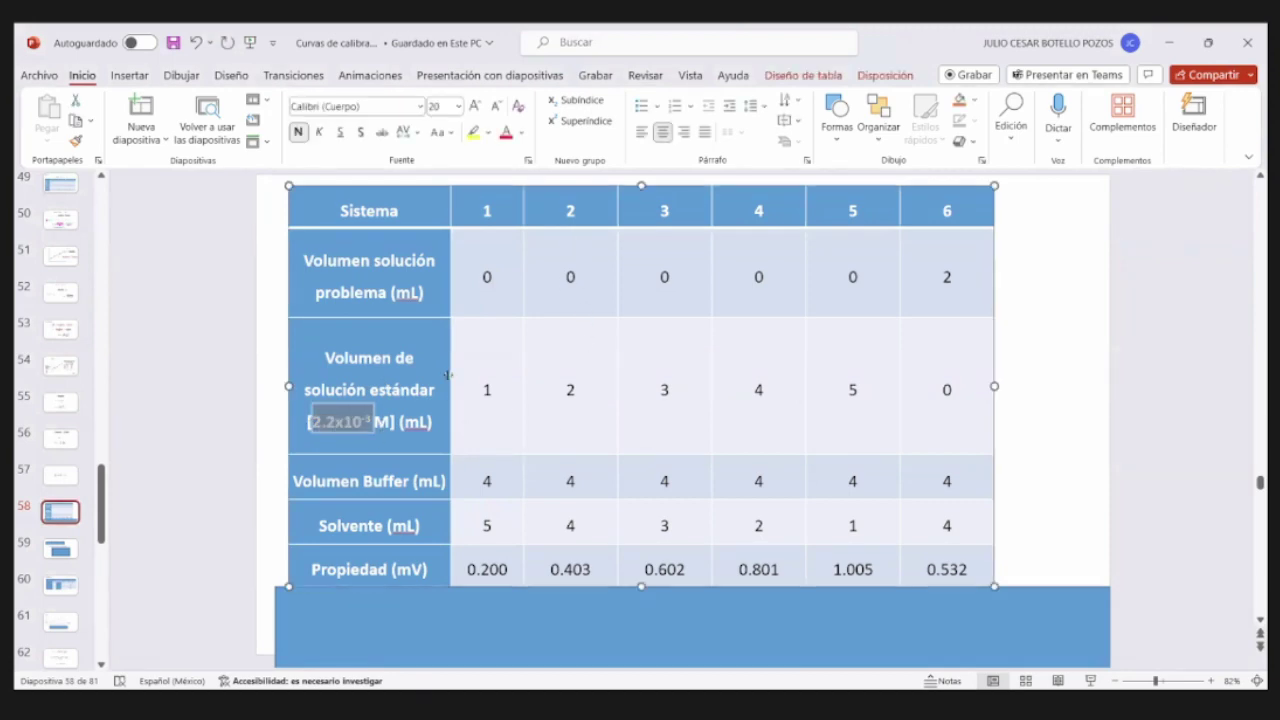
click(485, 388)
key(shift+Right)
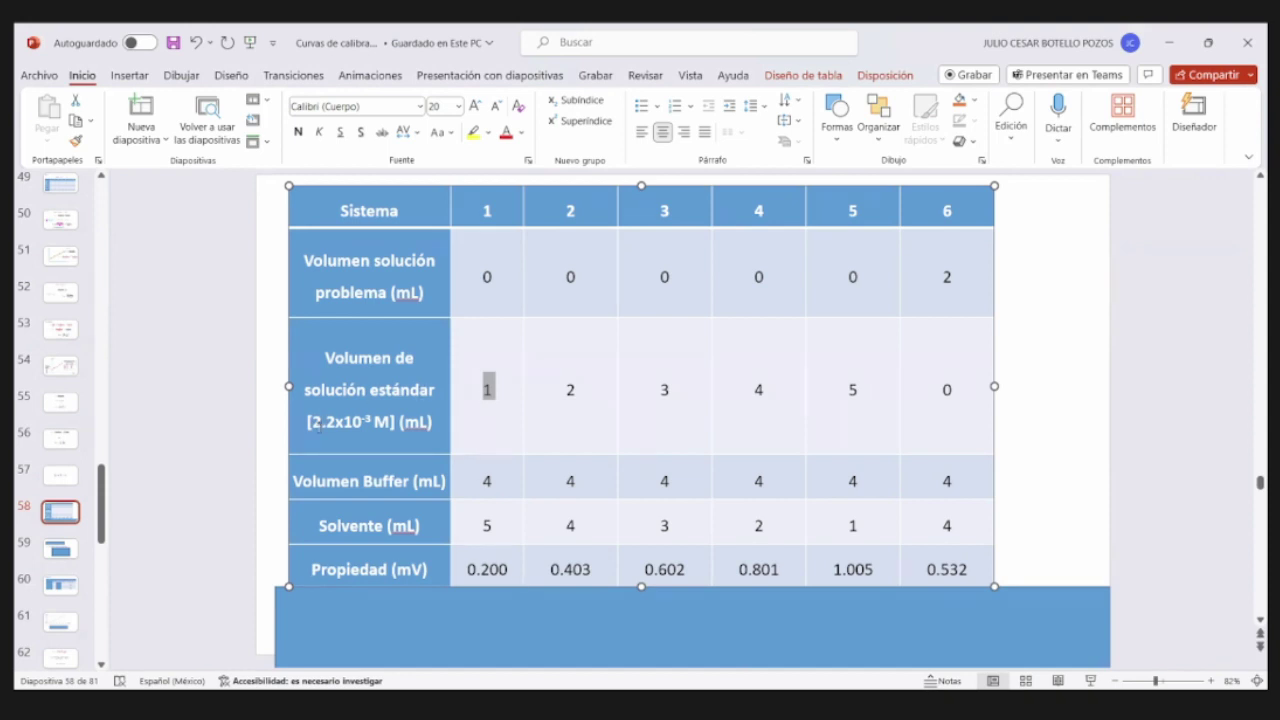
click(320, 427)
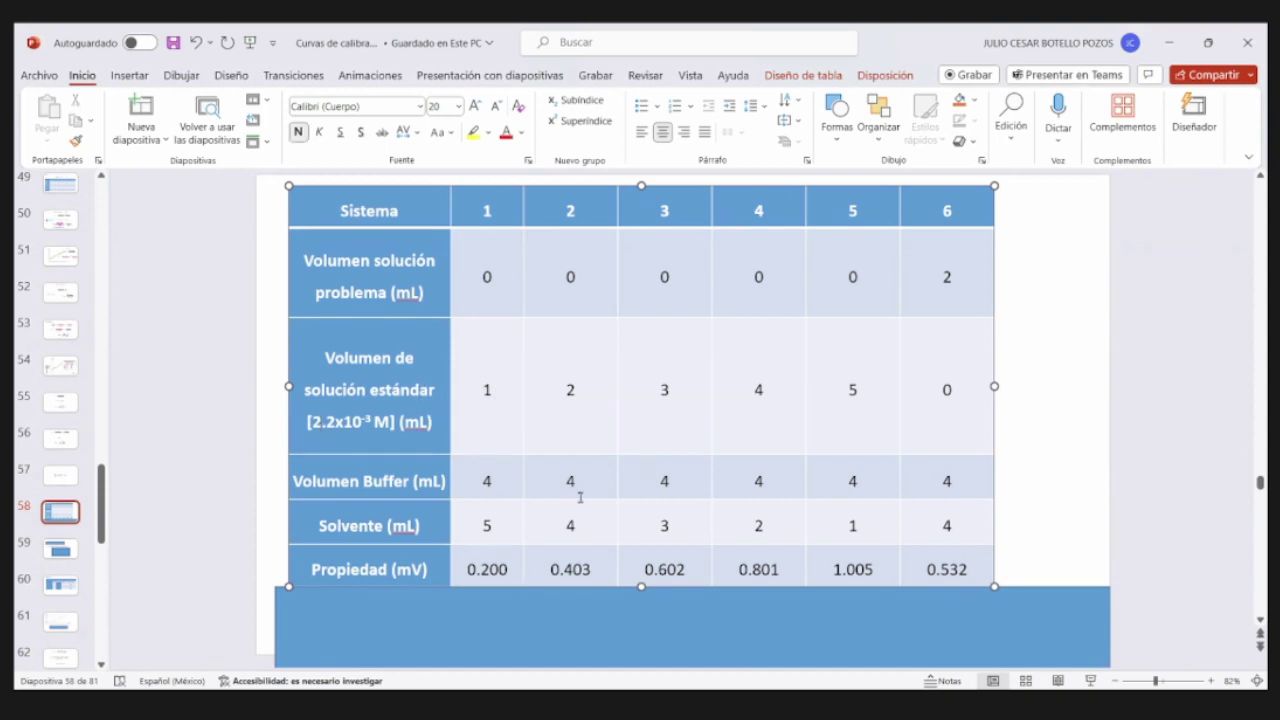
click(688, 412)
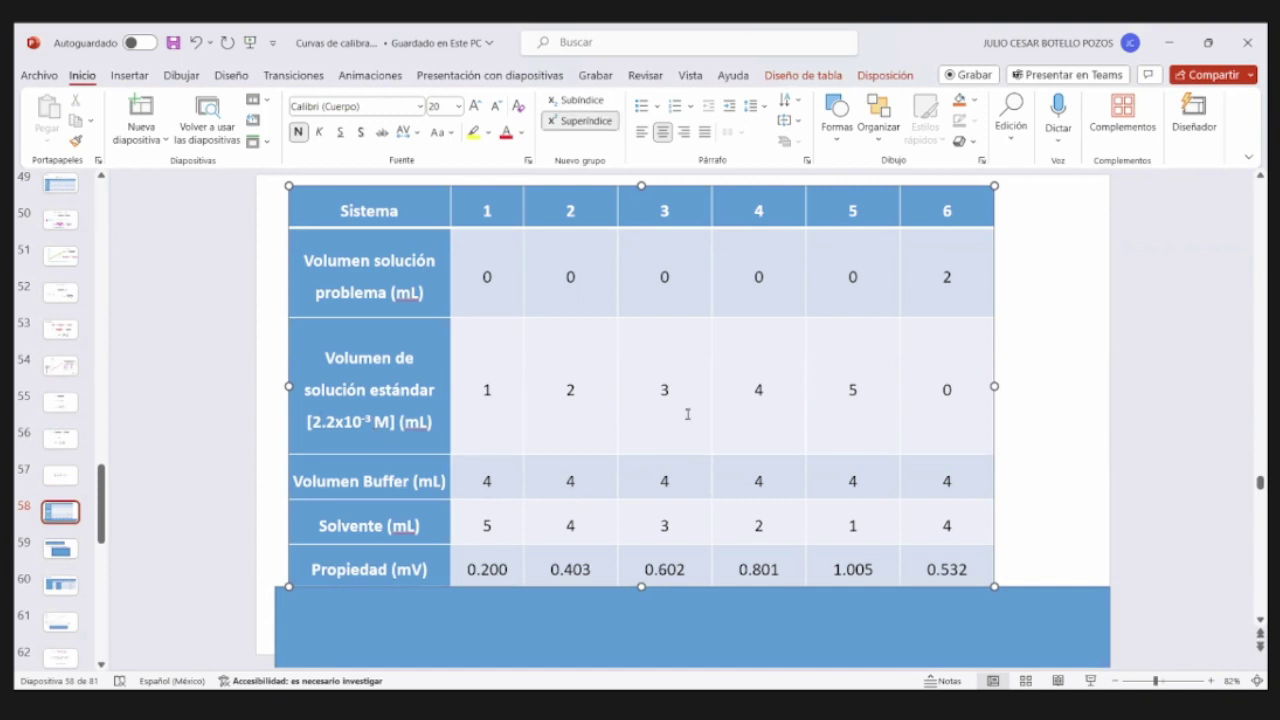
key(Right)
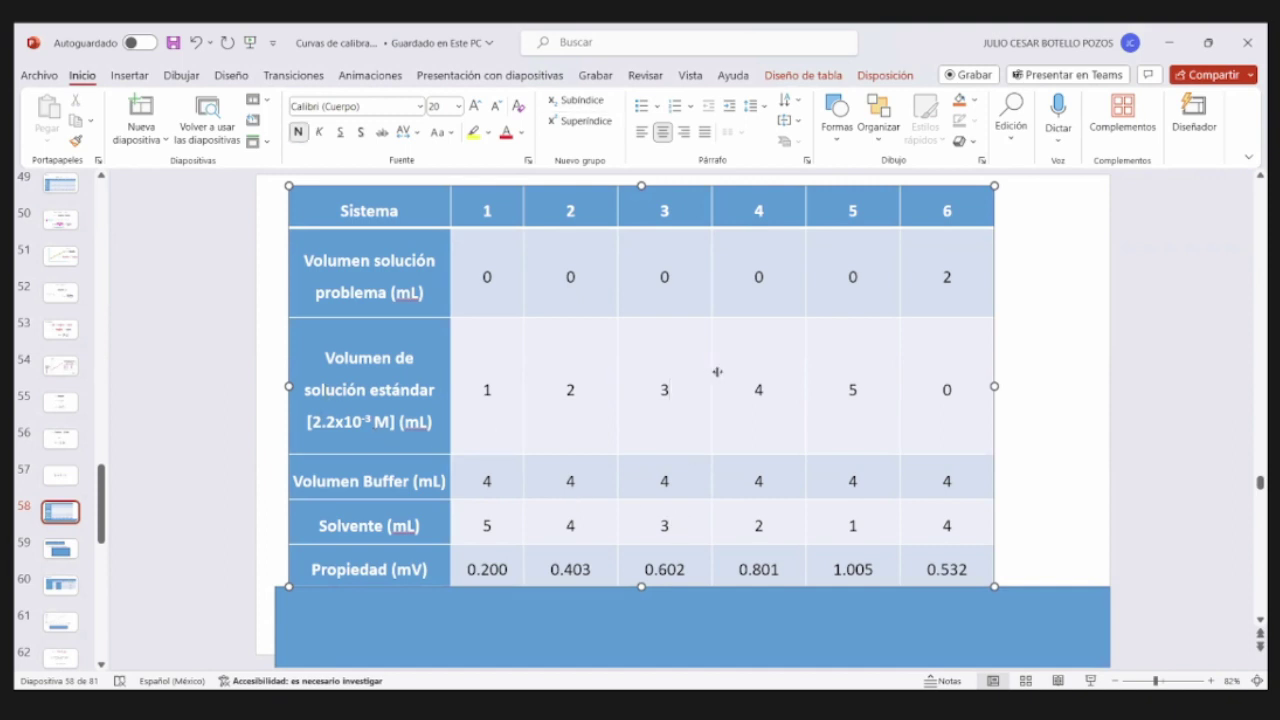
key(Right)
key(Right)
key(Right)
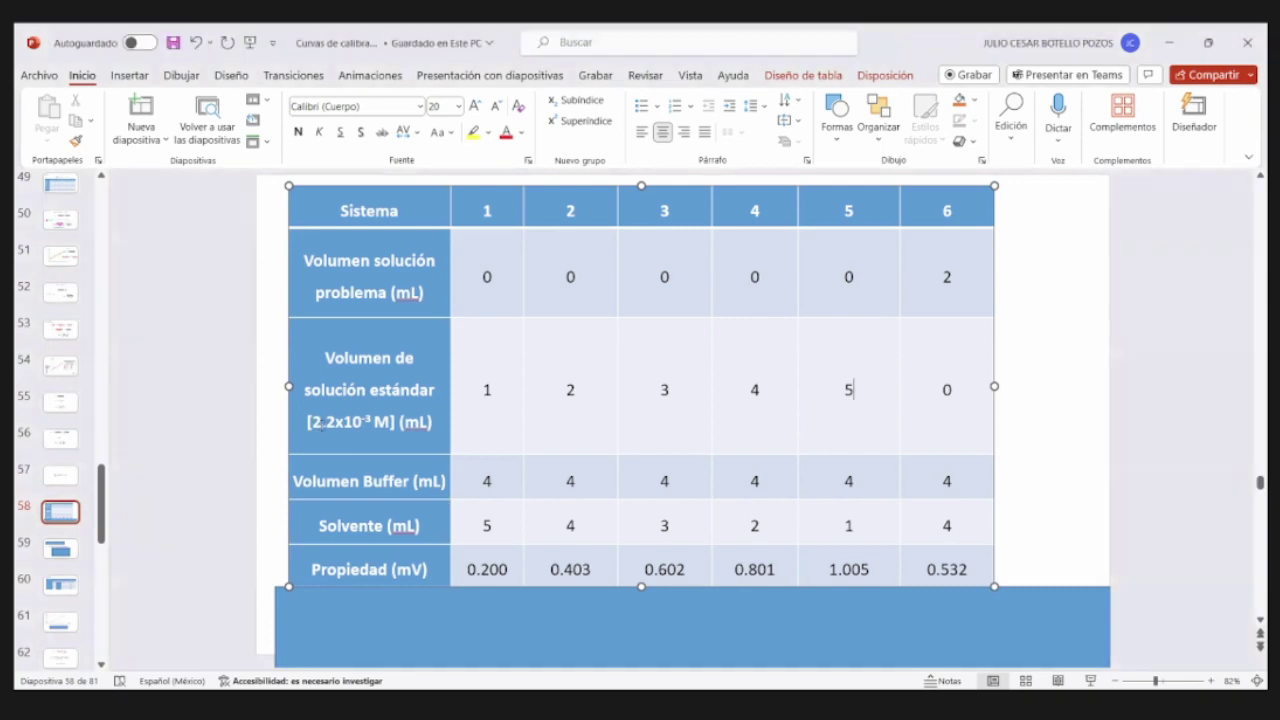
- Compare the standard solution's concentration and first volume with the Propiedad (mV) readings of all six systems
drag(312, 422, 375, 422)
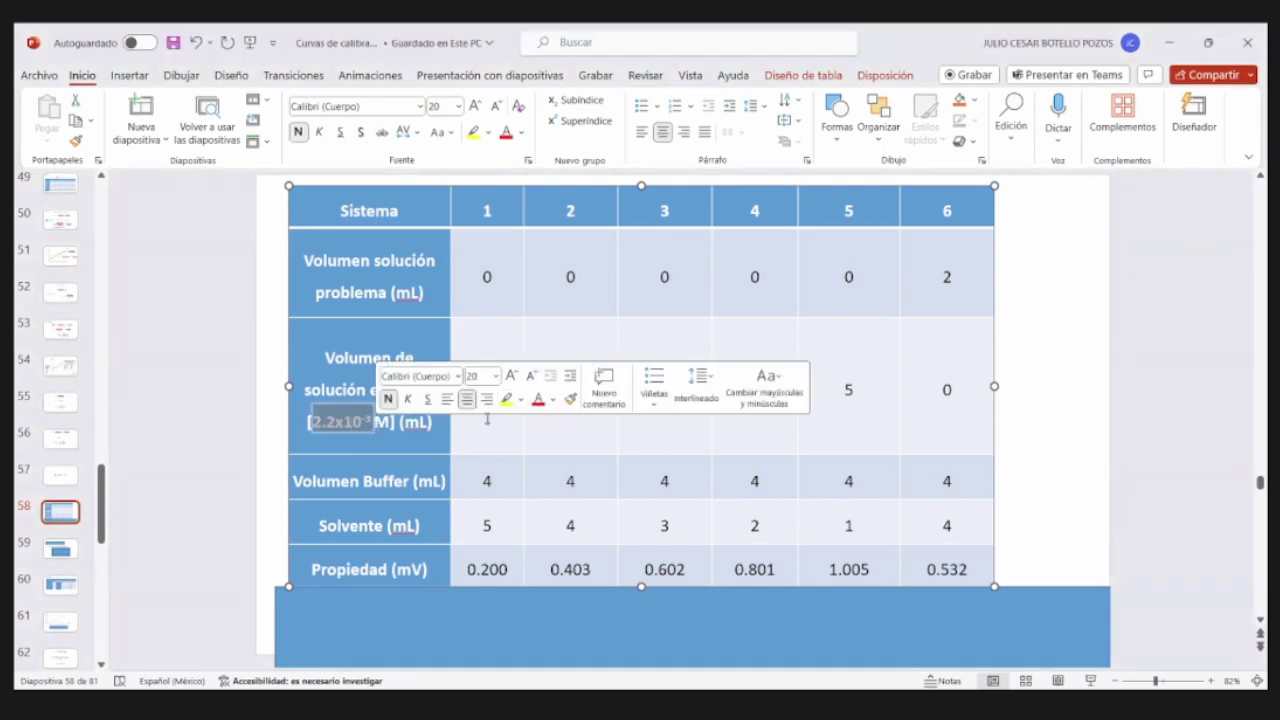
double_click(487, 389)
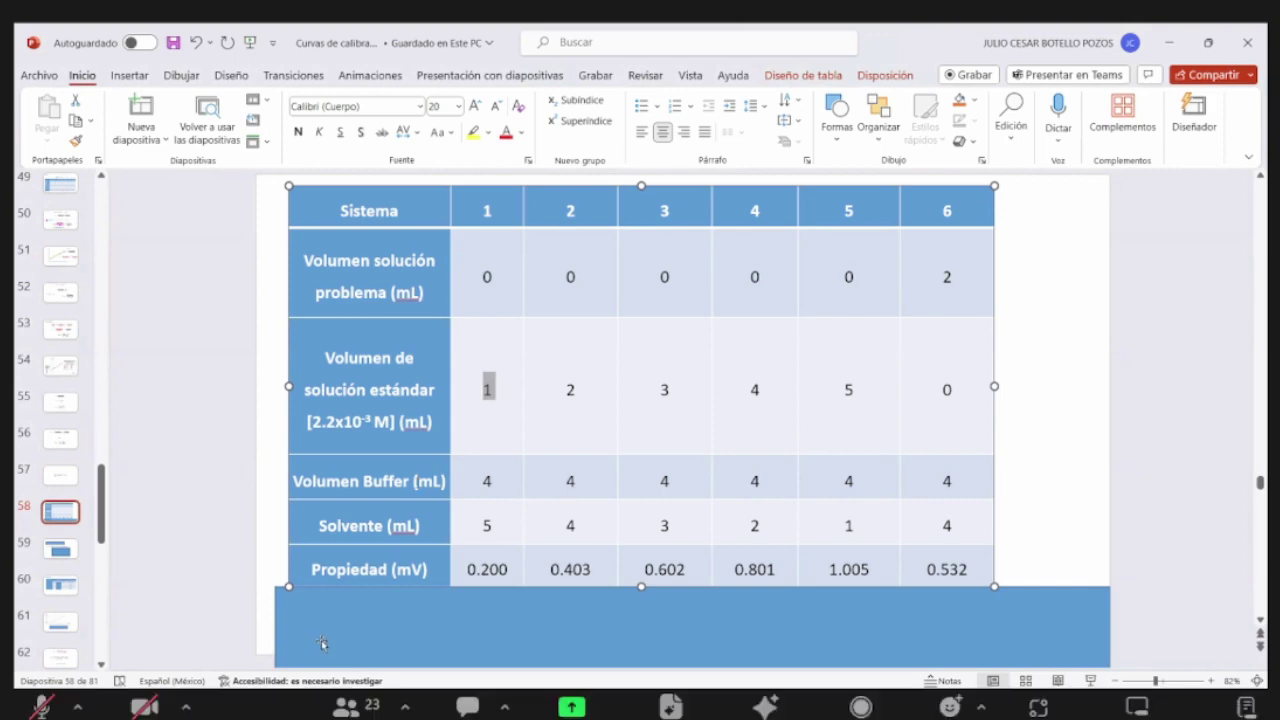
drag(484, 569, 983, 571)
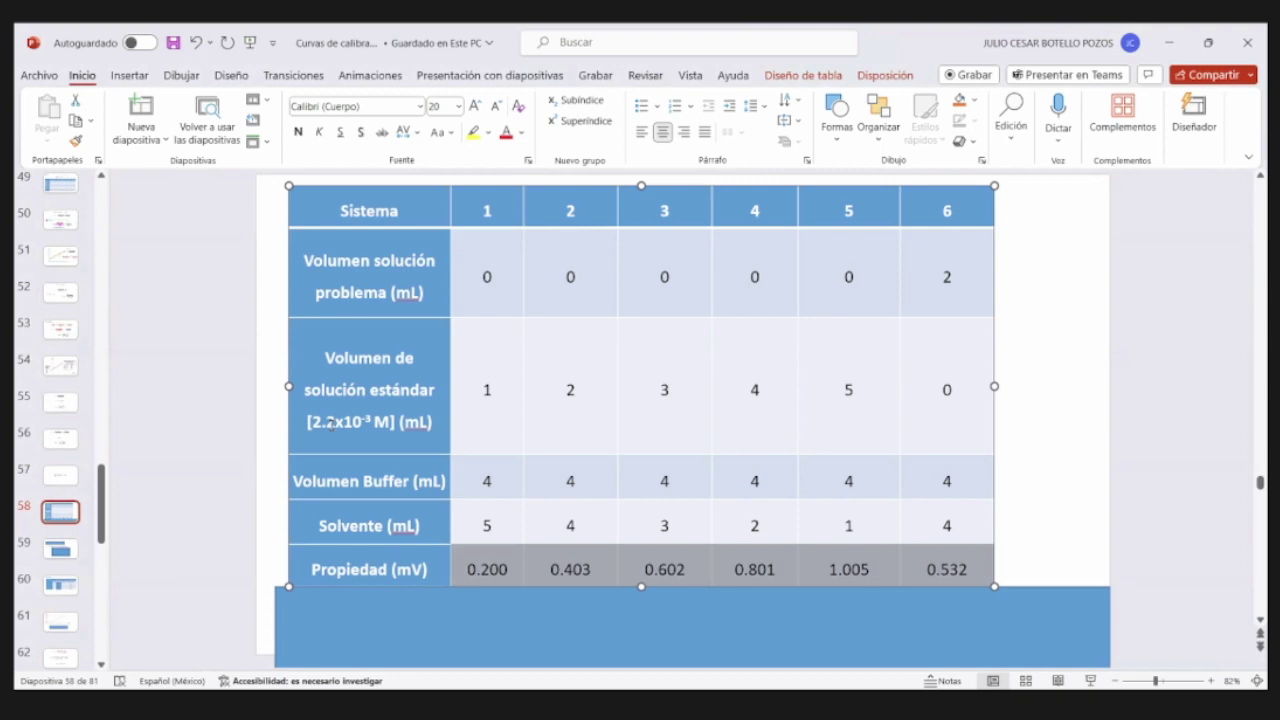
click(369, 426)
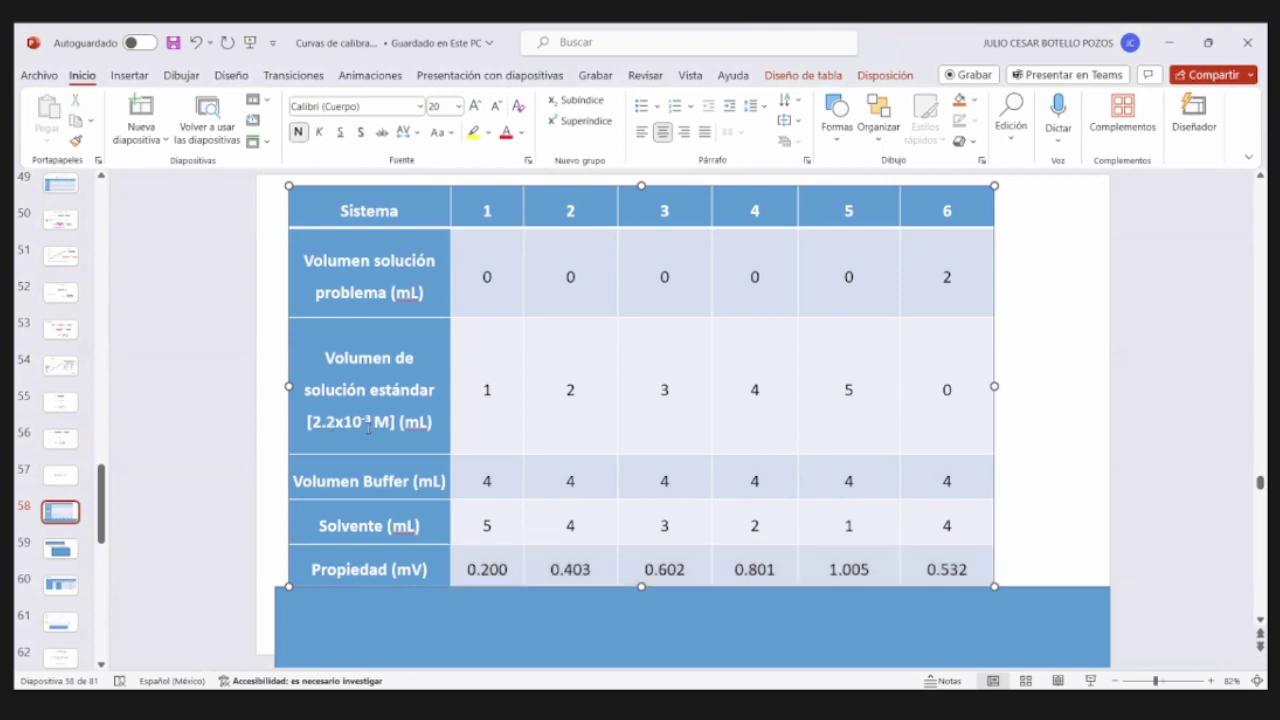
drag(311, 424, 393, 424)
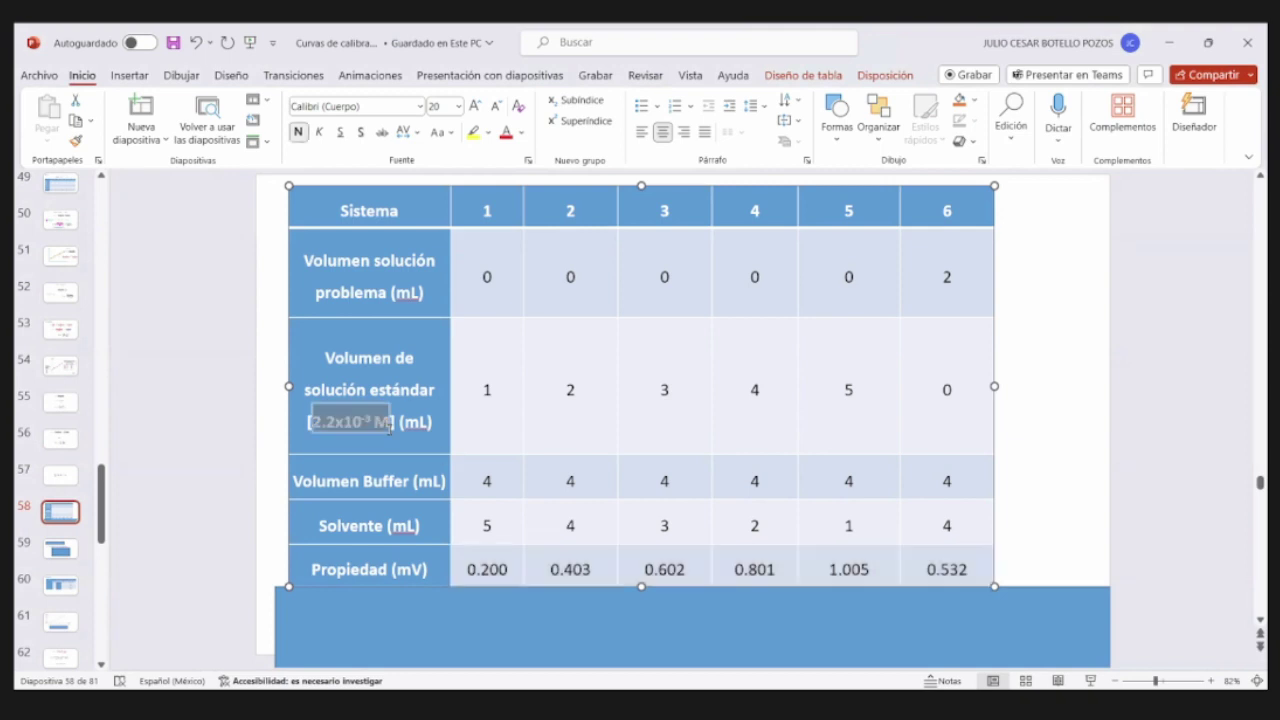
click(497, 537)
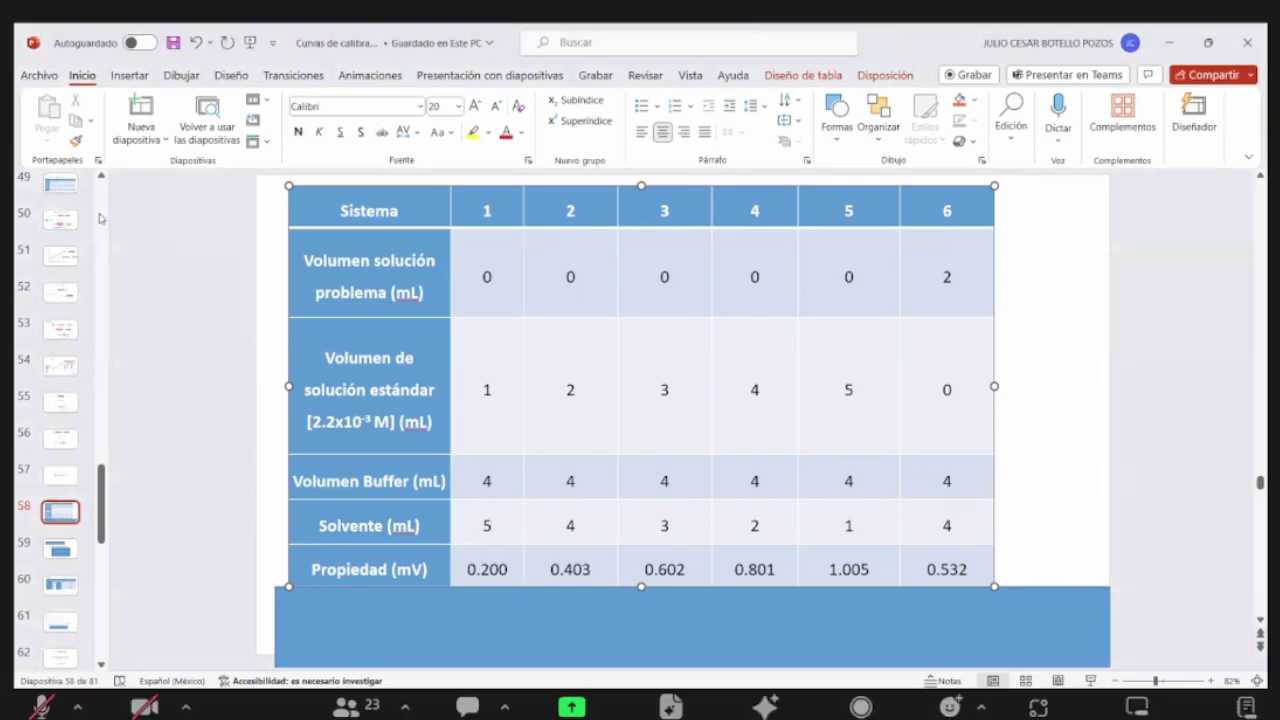
- Return to the slides around slide 12 and review the calibration-curve preparation rules iv and v on slide 11
scroll(55, 381, up, 15)
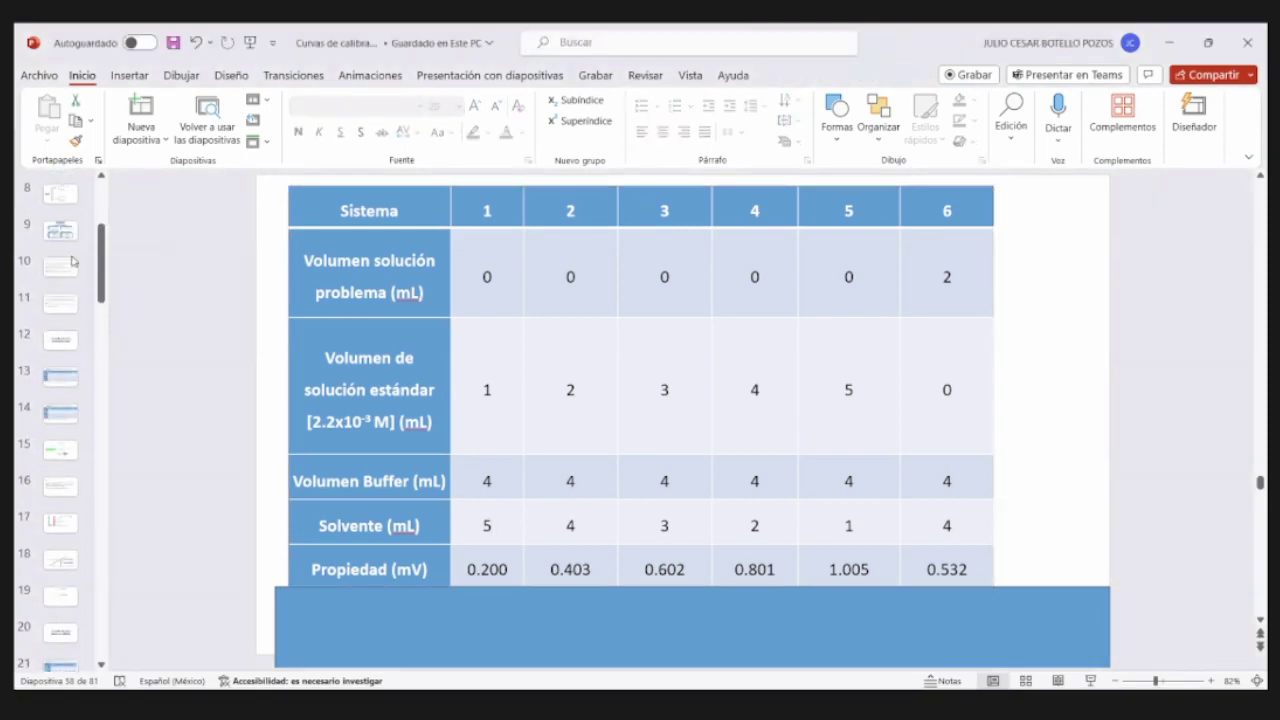
click(62, 345)
key(Up)
key(Up)
key(Up)
key(Up)
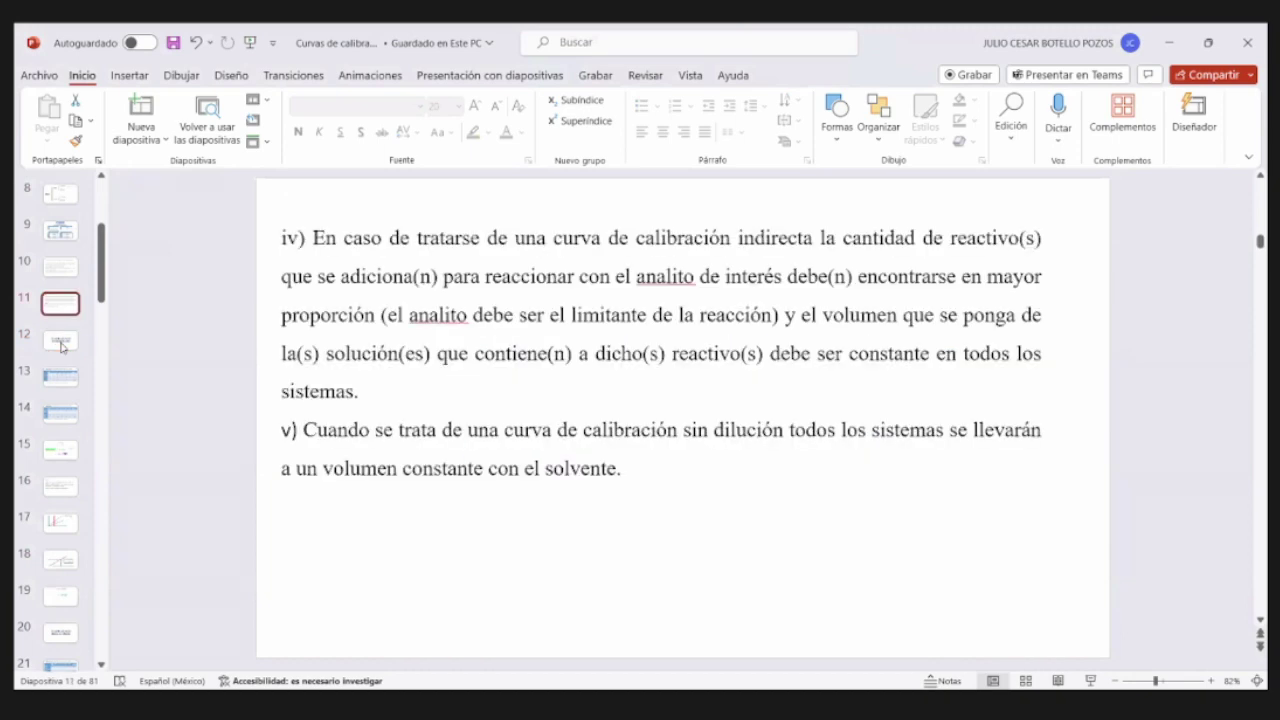
- Advance from slide 11 to slide 19 and examine the rearranged equation for Cprob
key(Down)
key(Down)
key(Down)
key(Down)
key(Down)
key(Down)
key(Down)
key(Down)
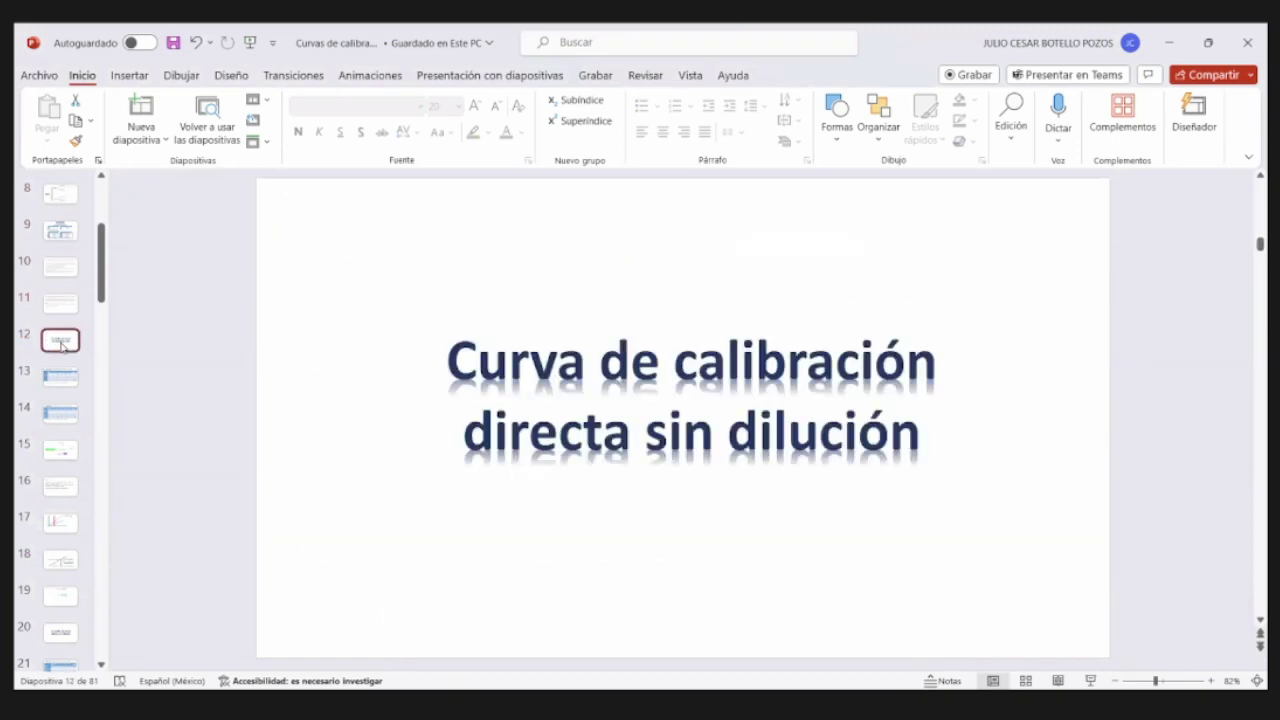
key(Down)
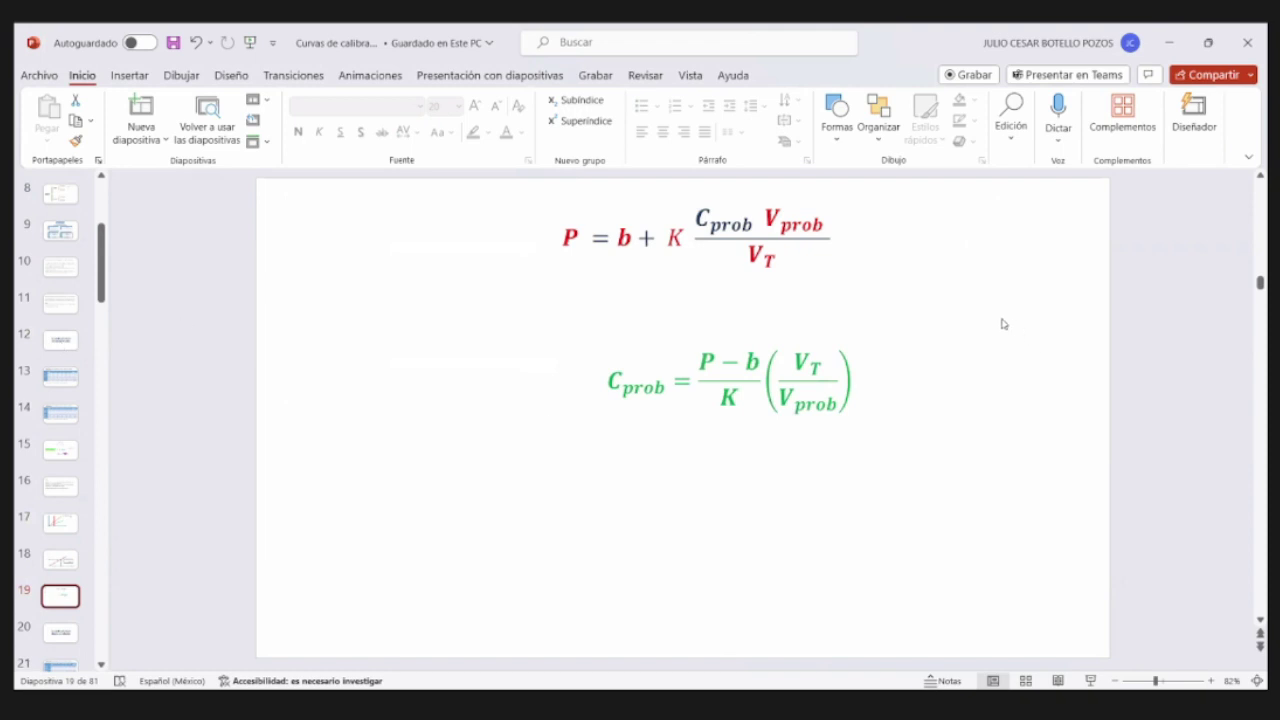
drag(618, 370, 847, 414)
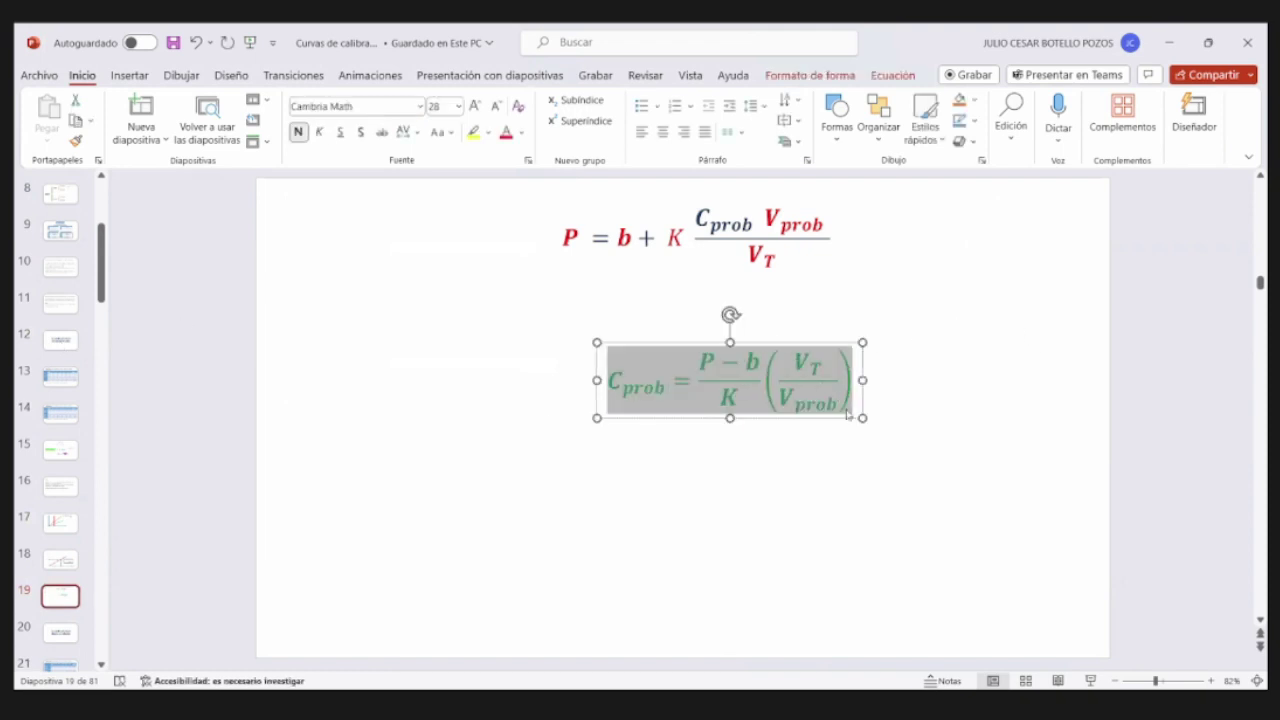
click(933, 314)
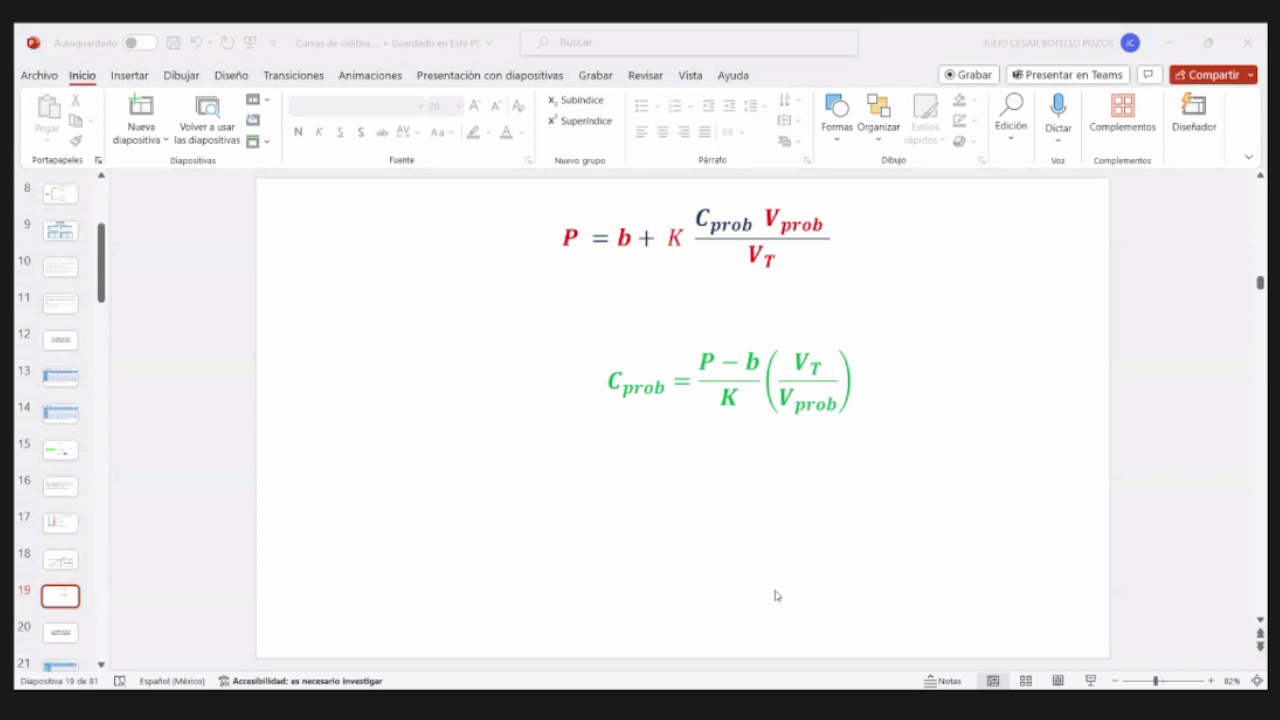
- Go back to the slope graph on slide 17 and the calibration curve equation on slide 18
click(66, 526)
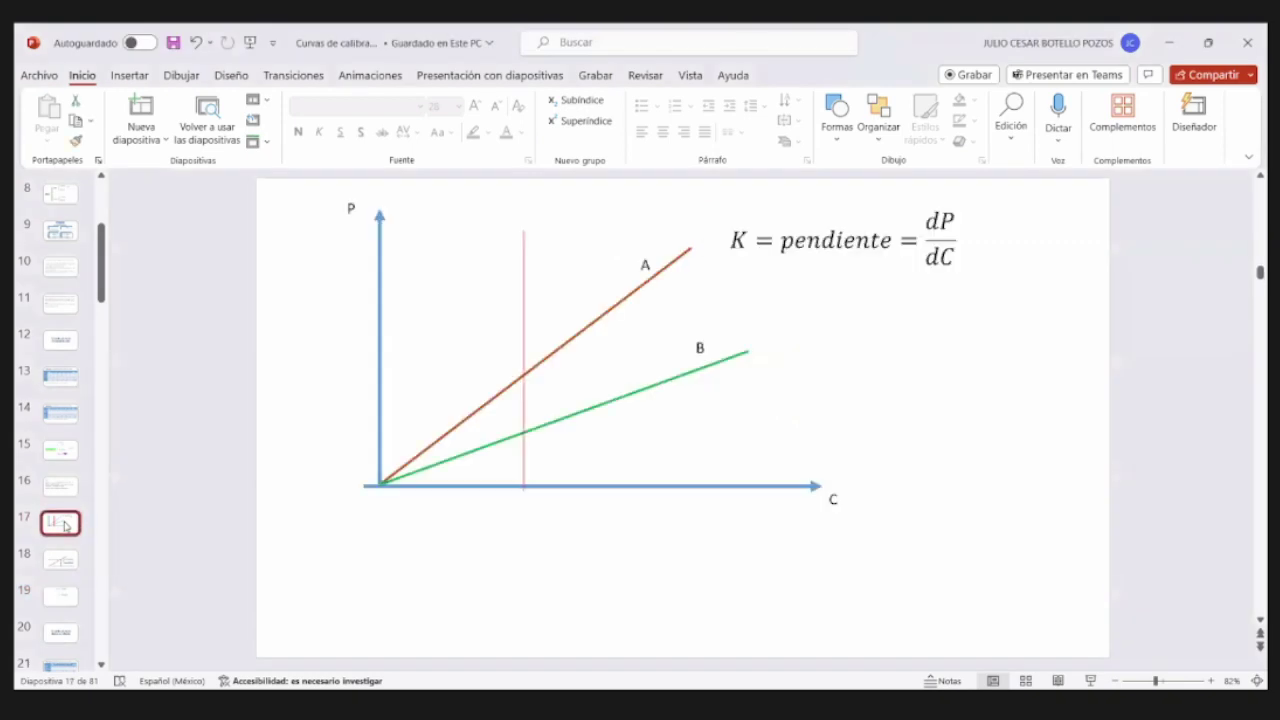
click(49, 566)
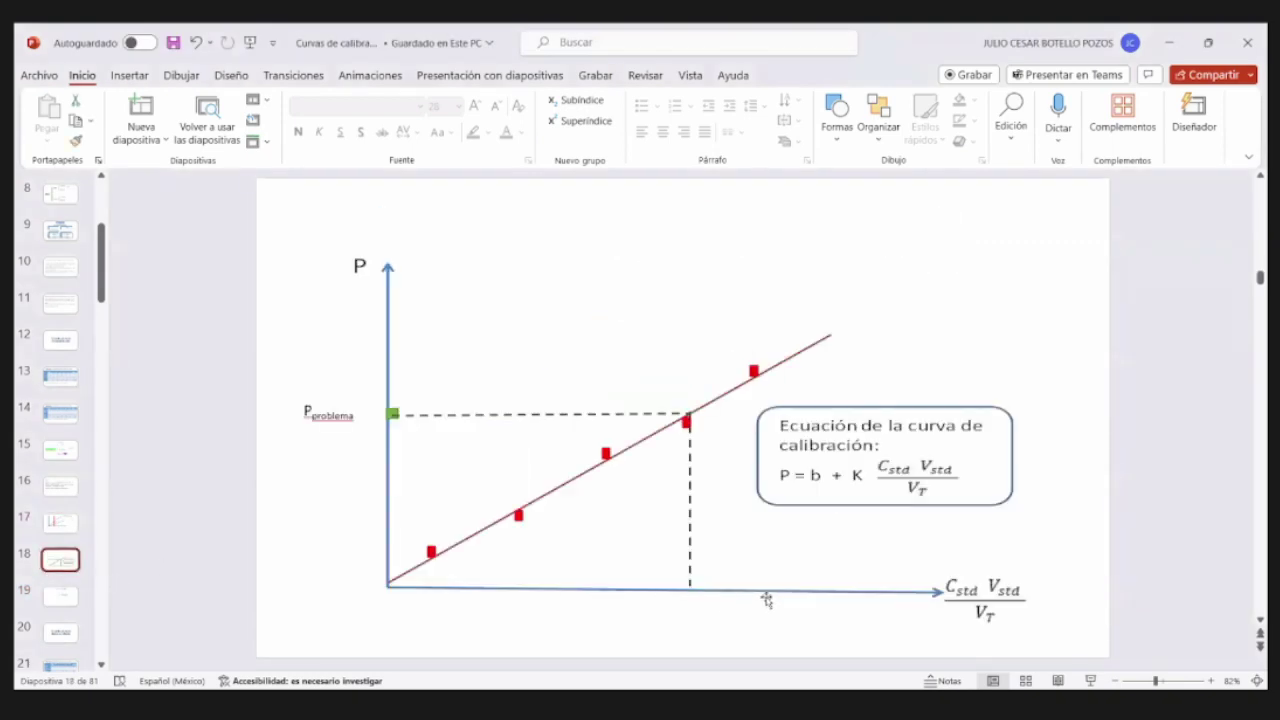
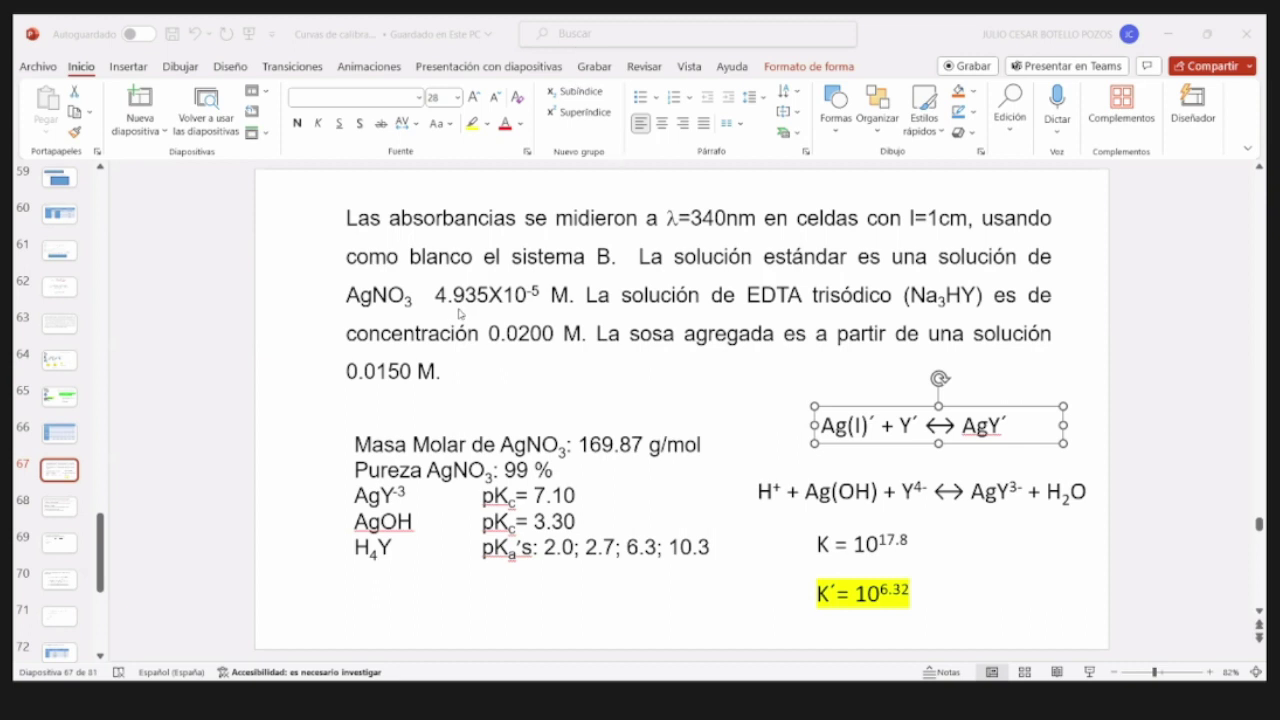
- Copy the AgNO3 standard concentration 4.935X10-5 from slide 67 into cell B2 of Hoja2 in the Excel workbook
drag(437, 296, 541, 304)
key(ctrl+c)
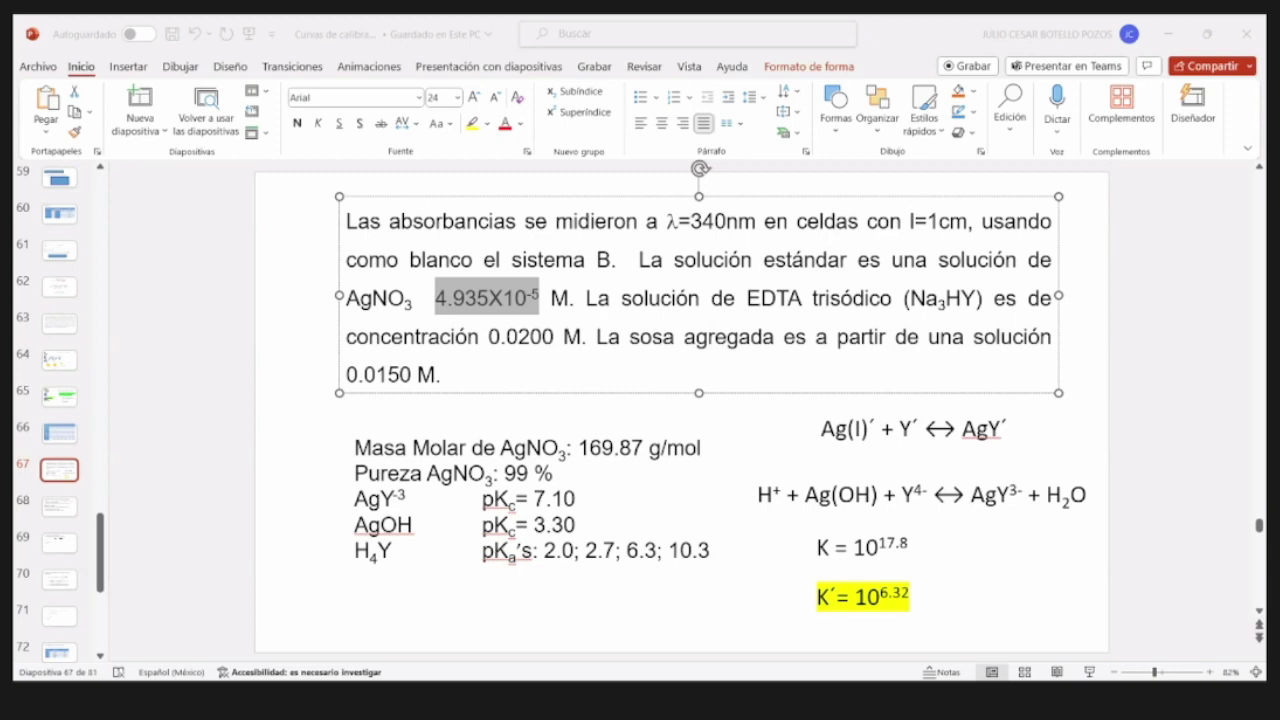
key(alt+Tab)
click(135, 270)
click(137, 256)
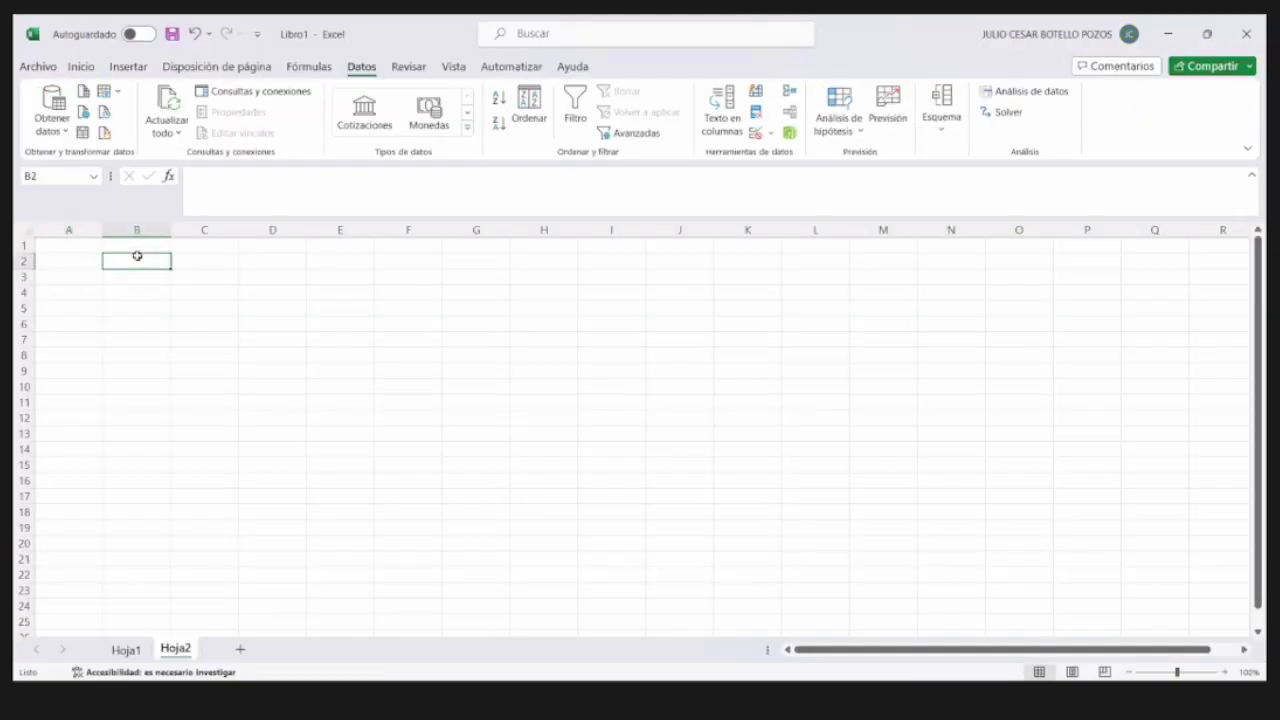
key(ctrl+v)
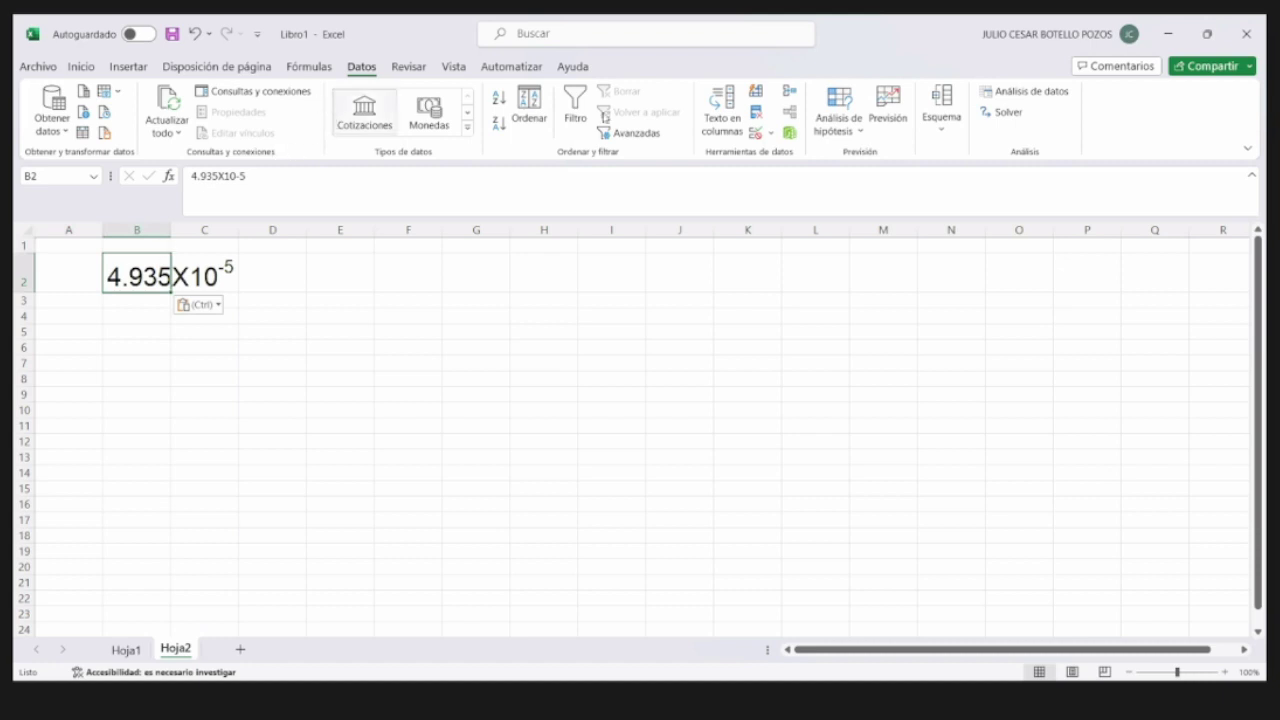
- Reduce the font size of the pasted concentration in B2 to 11
click(82, 67)
click(281, 97)
click(281, 97)
click(281, 97)
click(281, 97)
click(281, 97)
click(281, 97)
click(281, 97)
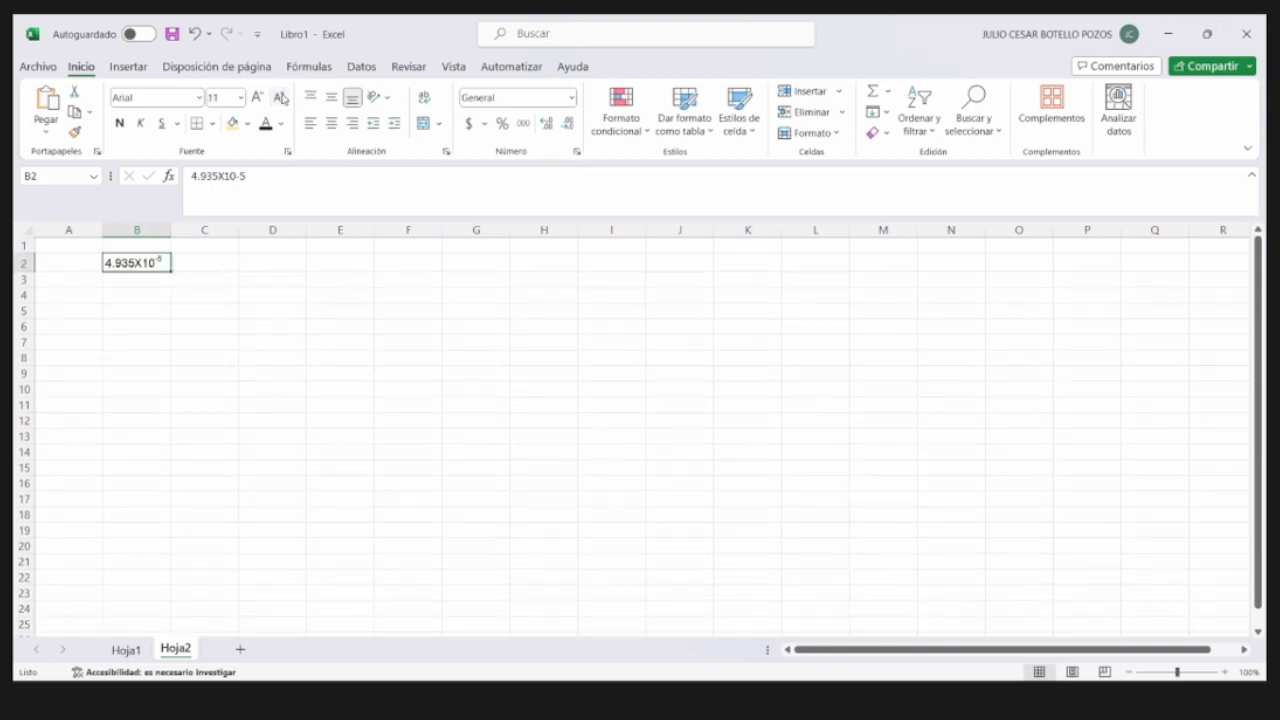
- Rewrite the concentration in B2 as the numeric value 4.935E-5
click(265, 181)
key(shift+Left)
key(shift+Left)
key(shift+Left)
key(shift+Left)
key(BackSpace)
key(BackSpace)
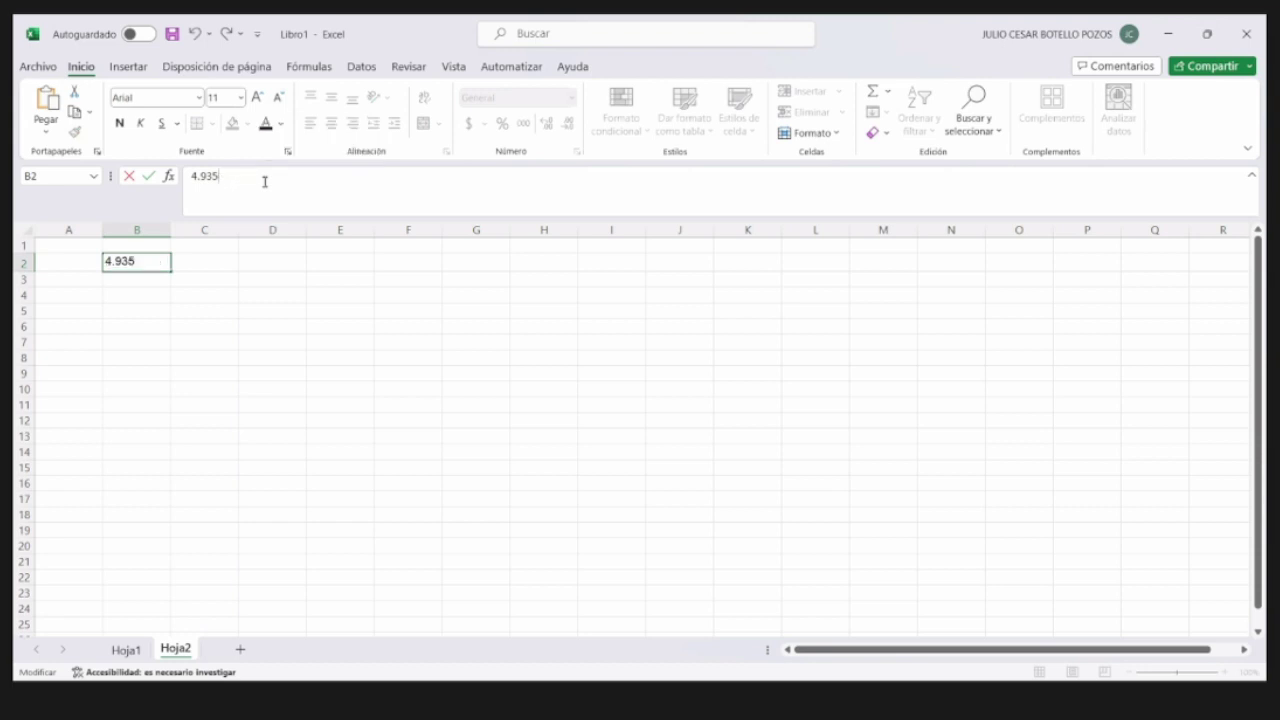
text(E-5)
key(Return)
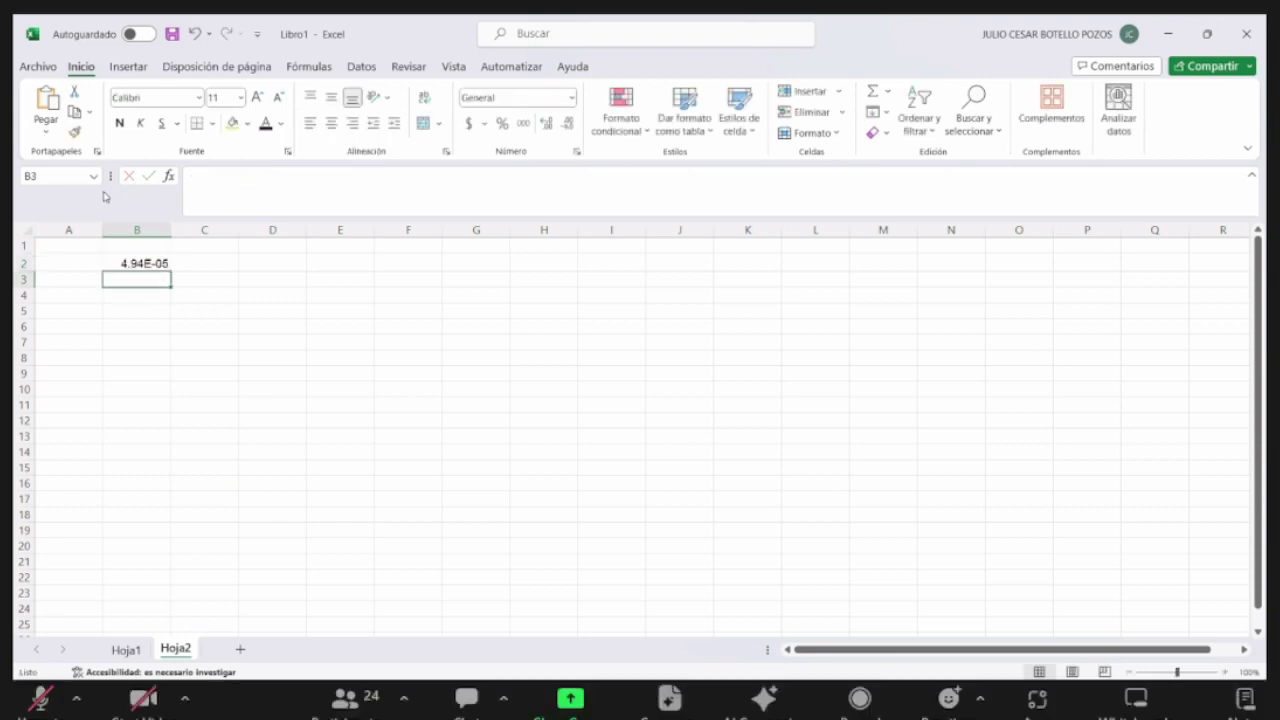
- Label the concentration with "Cstd" in cell A2
click(76, 261)
text(Cstd)
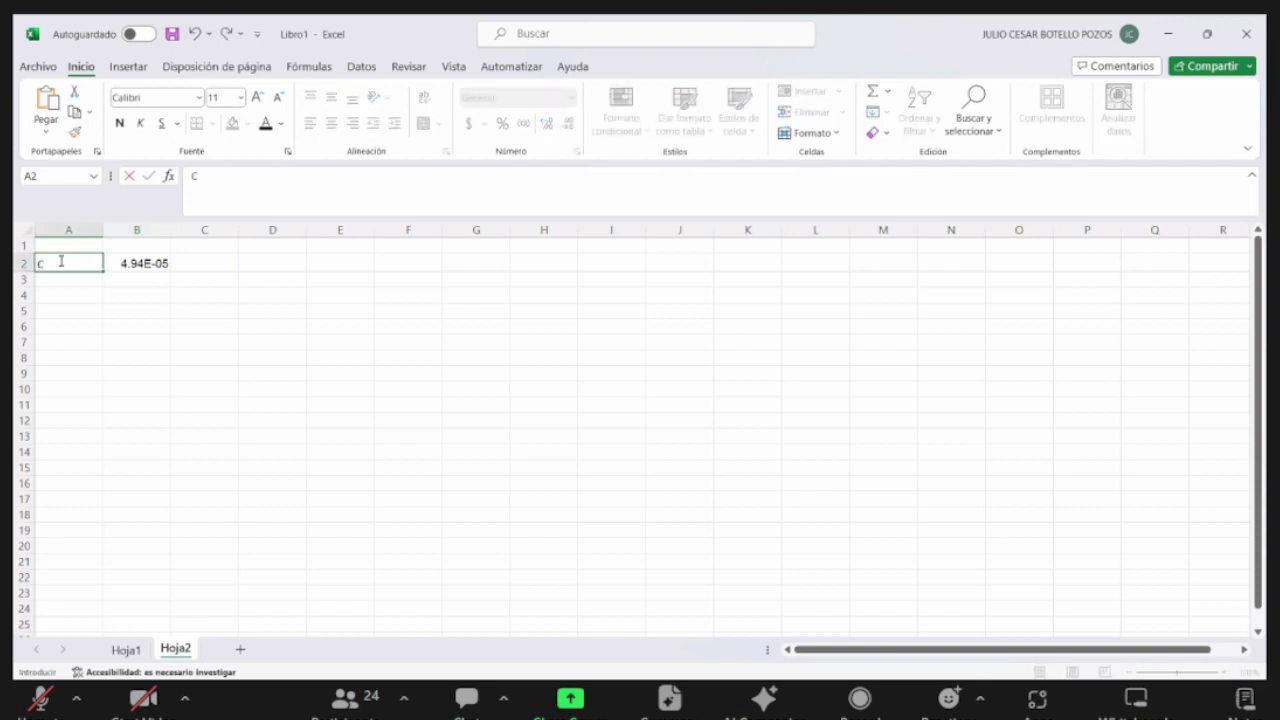
click(494, 207)
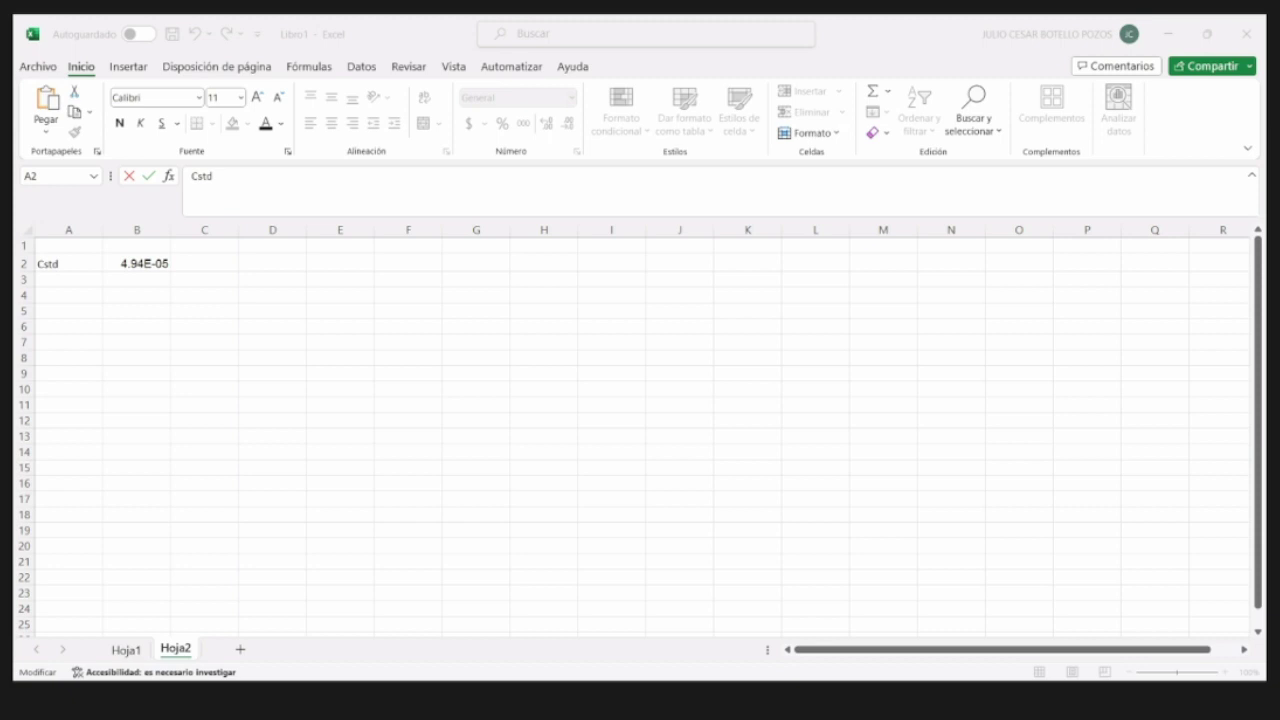
- Enter Vtotal as 10 mL across A4:C4 and add the unit M for Cstd in C2
click(68, 295)
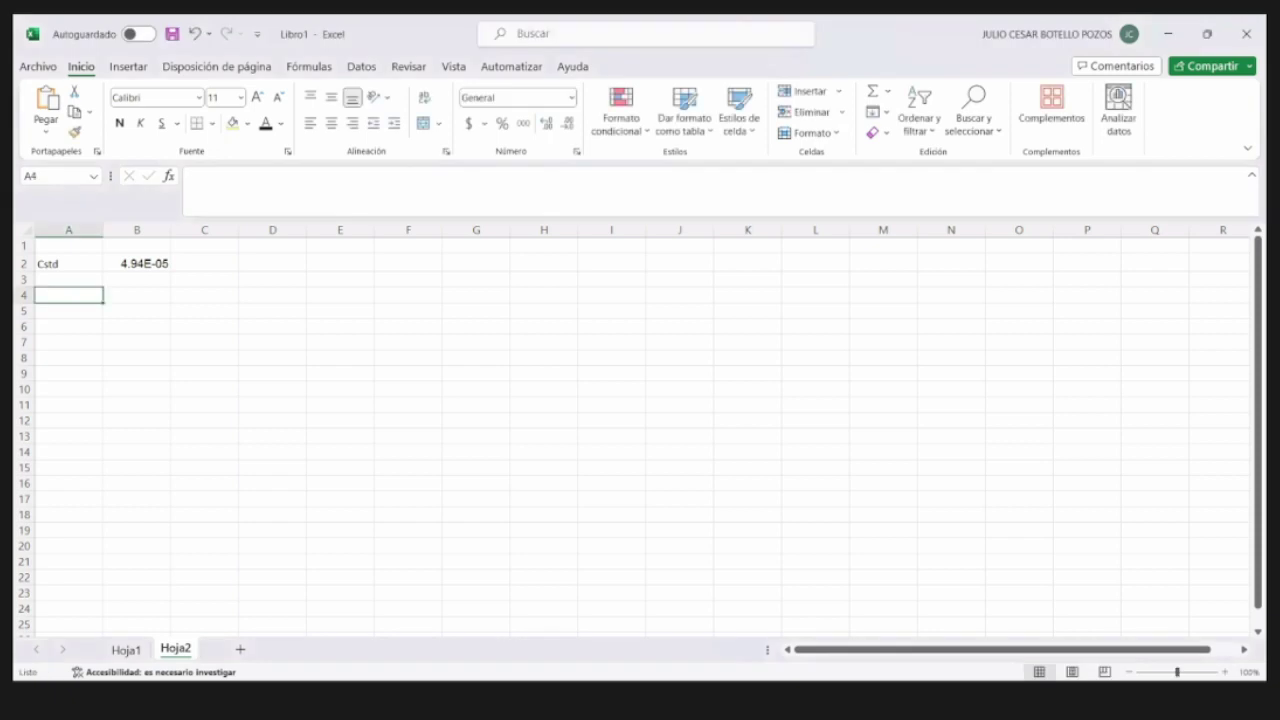
text(Vt)
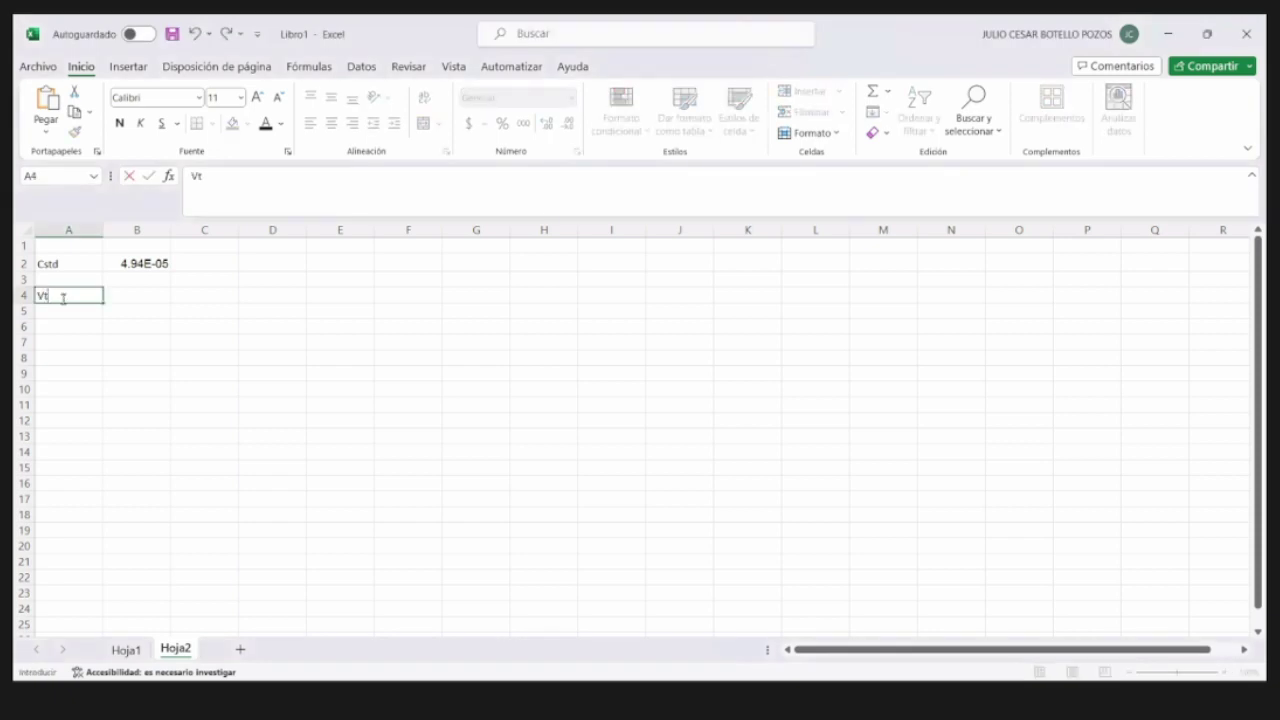
text(otal)
key(Tab)
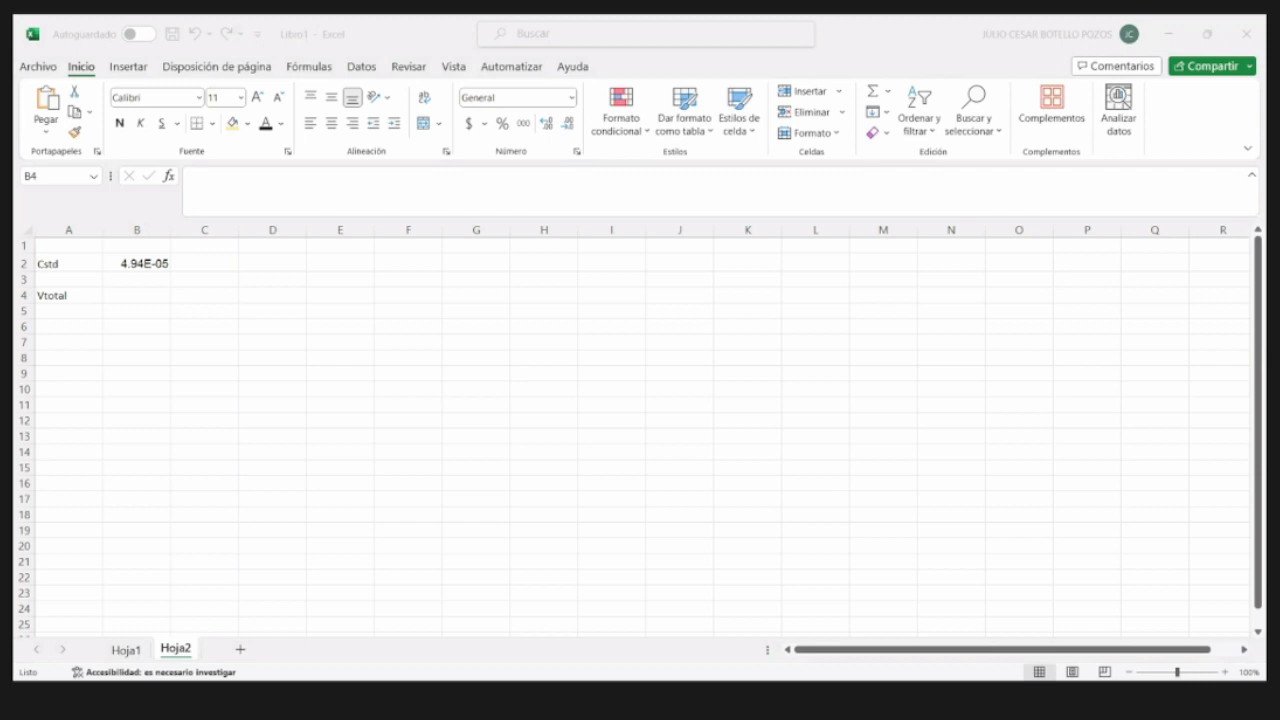
click(142, 315)
text(10)
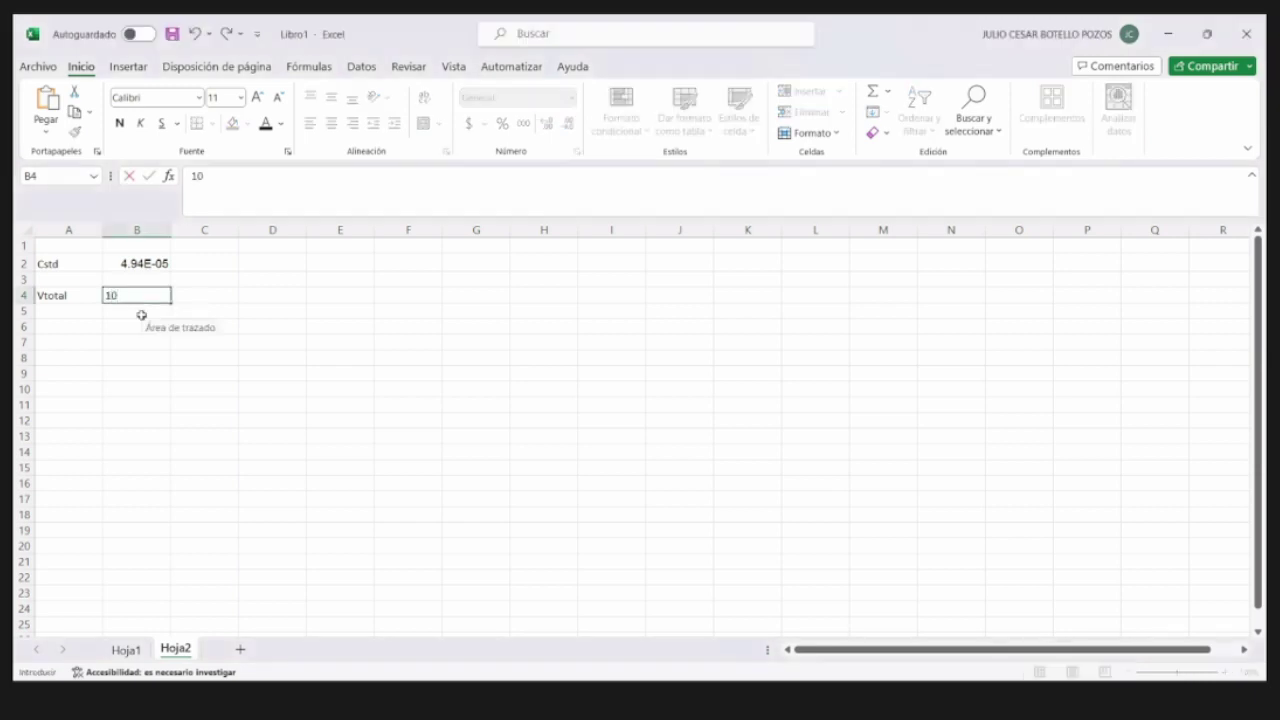
key(Tab)
text(mL)
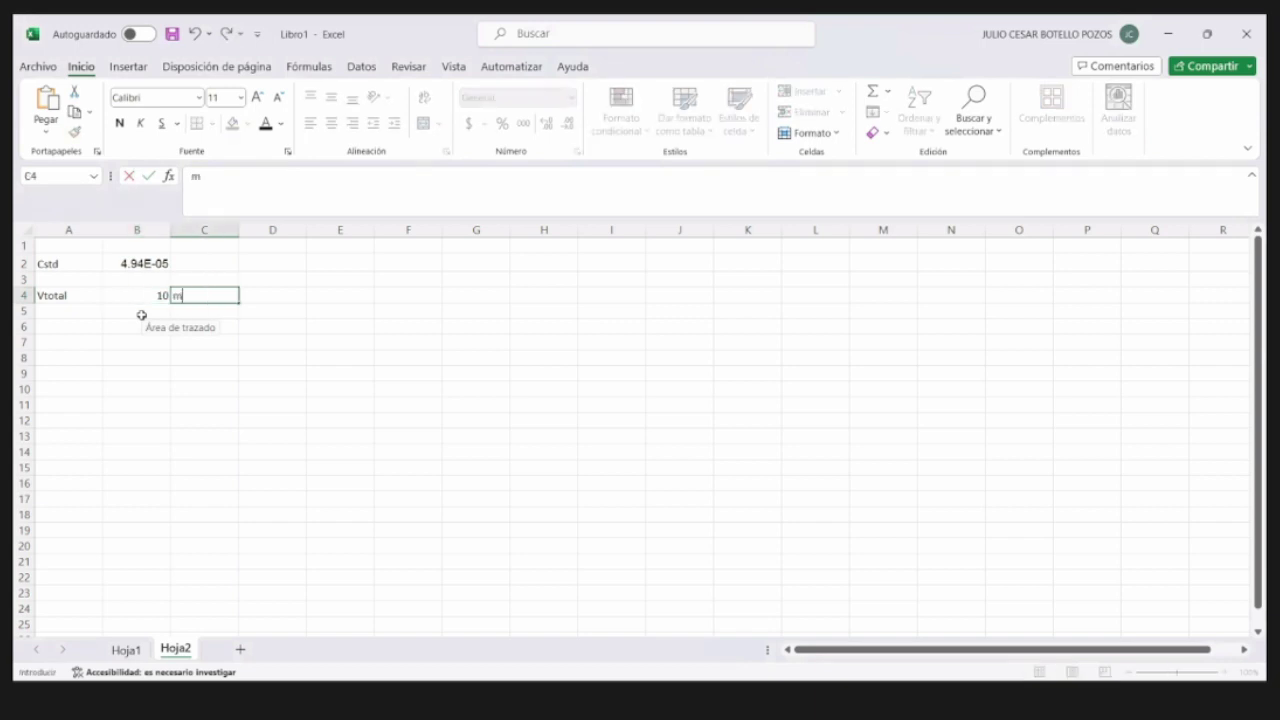
key(Up)
key(Up)
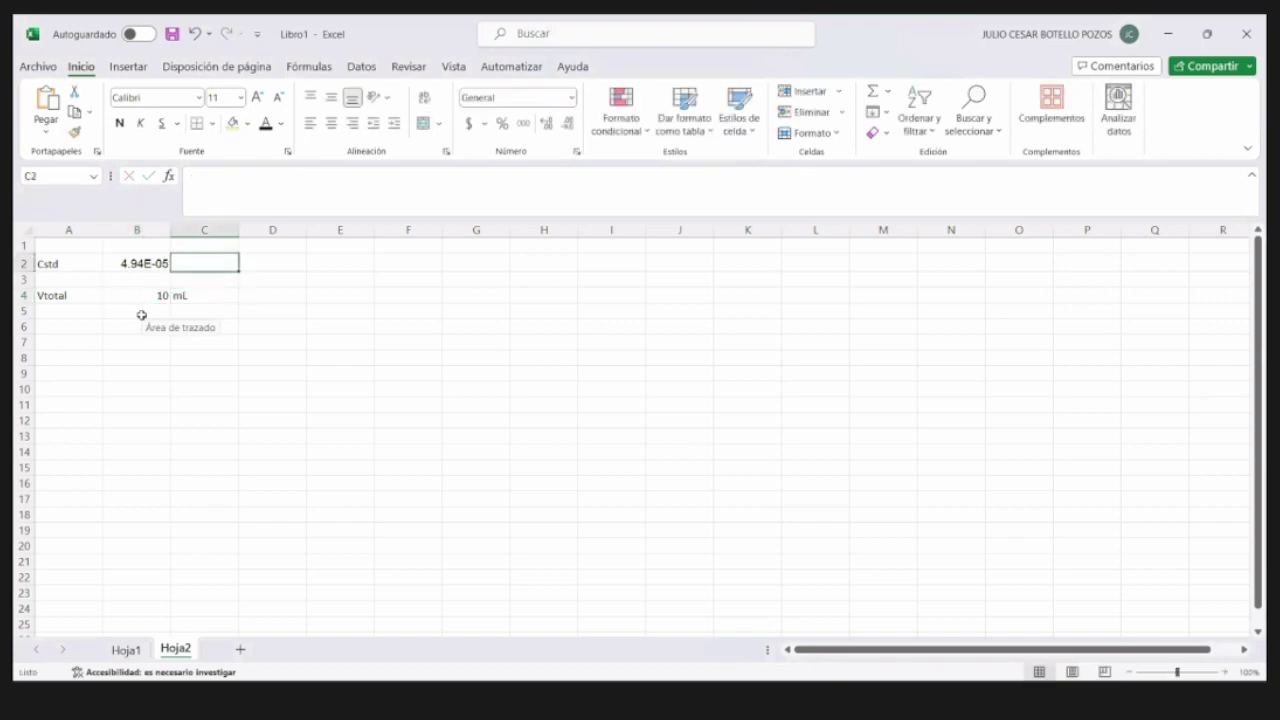
text(M)
- Create a "Vstd" column headed in A7 with the volumes 0, 1, 2, 3, 4 and 5 in A8:A13
click(64, 328)
click(74, 352)
click(76, 341)
text(Vstd)
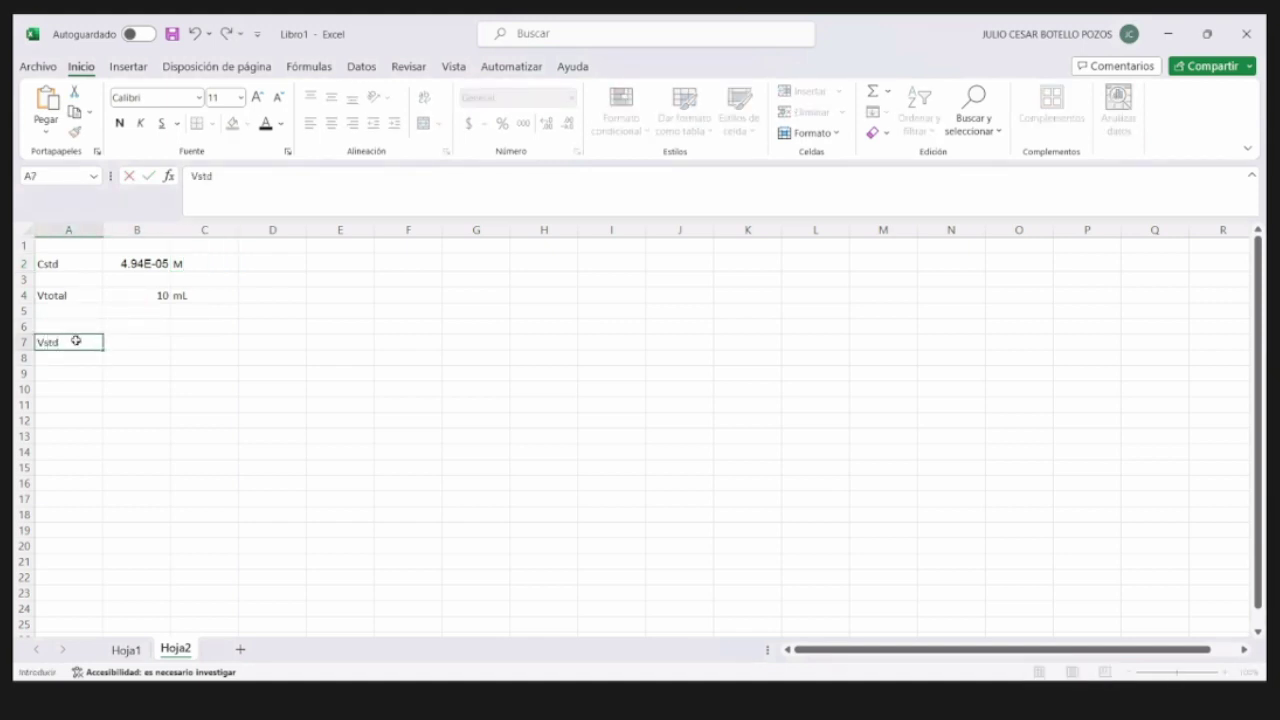
key(Return)
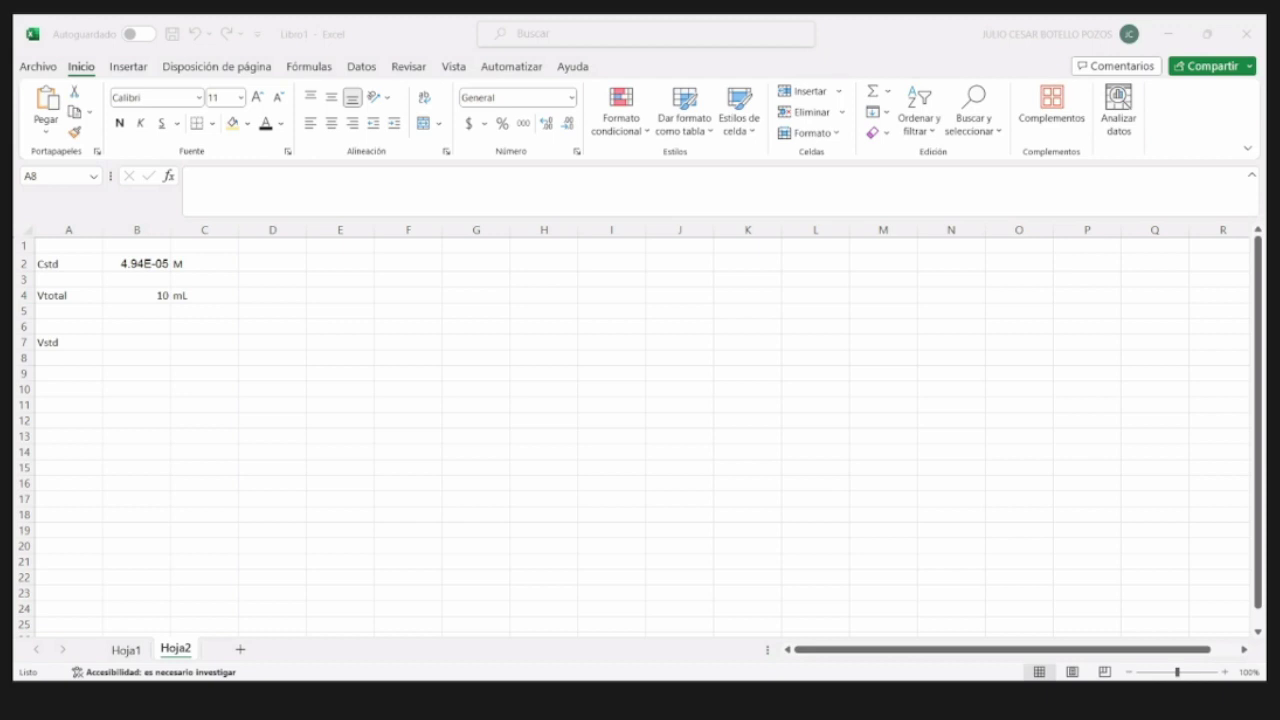
text(0 1 2 3 4)
key(Return)
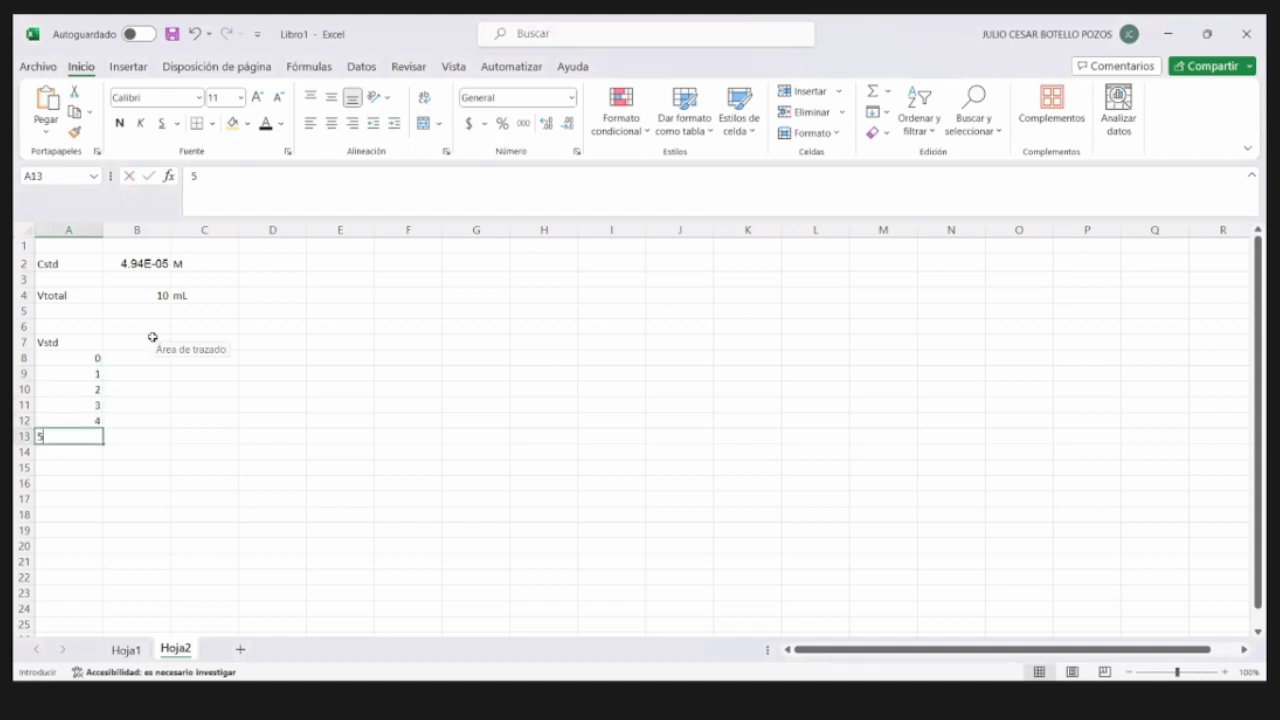
text(5)
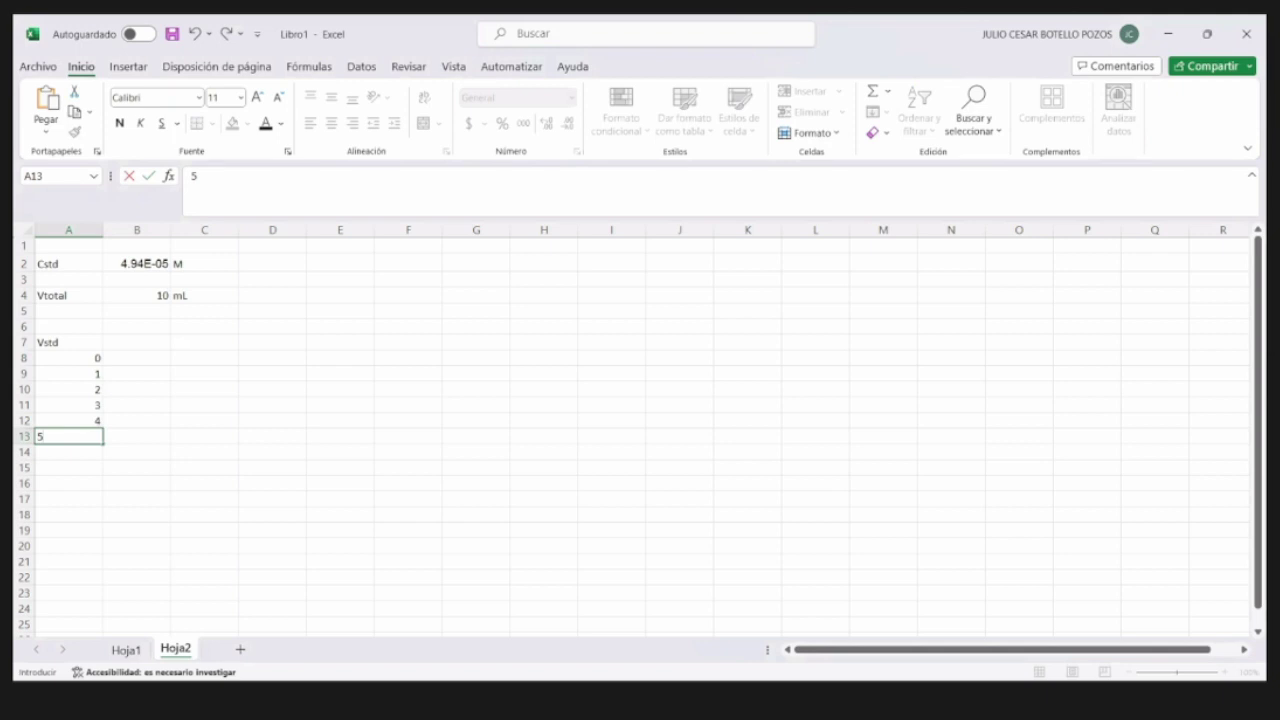
key(alt+Tab)
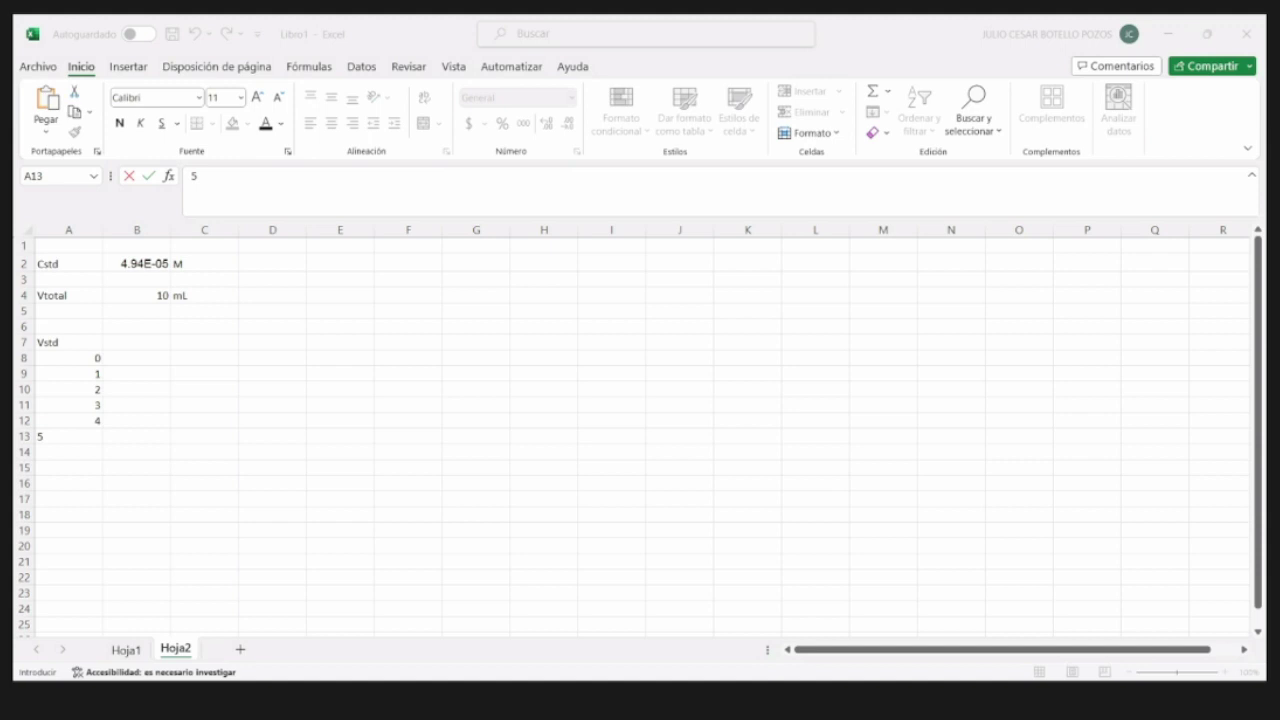
- Centre the volumes in A8:A13 and change the column heading in A7 to "Vstd (mL)"
drag(68, 358, 71, 450)
click(331, 123)
double_click(74, 342)
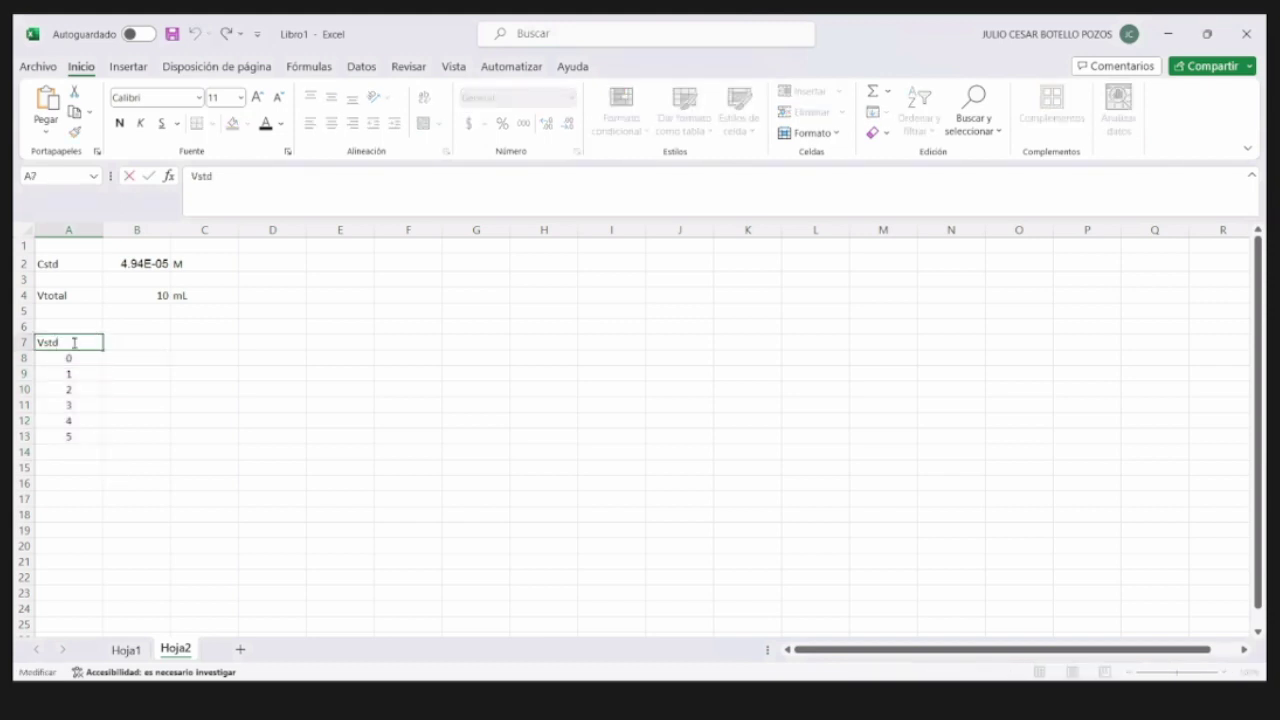
text((mL))
click(157, 394)
- Copy the headings Vstd (mL), Cst Vst/ VT (M) and P (mV) from A7:C7 of Hoja1 to A7 of Hoja2
click(125, 339)
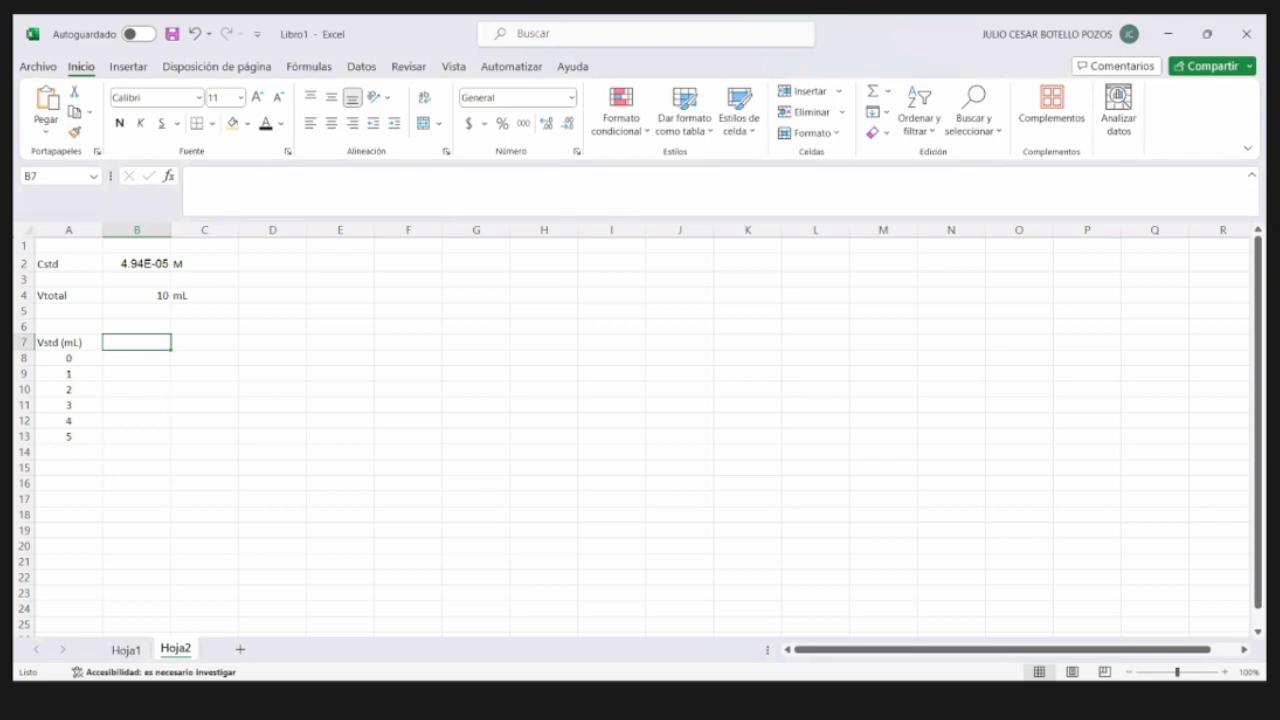
click(116, 658)
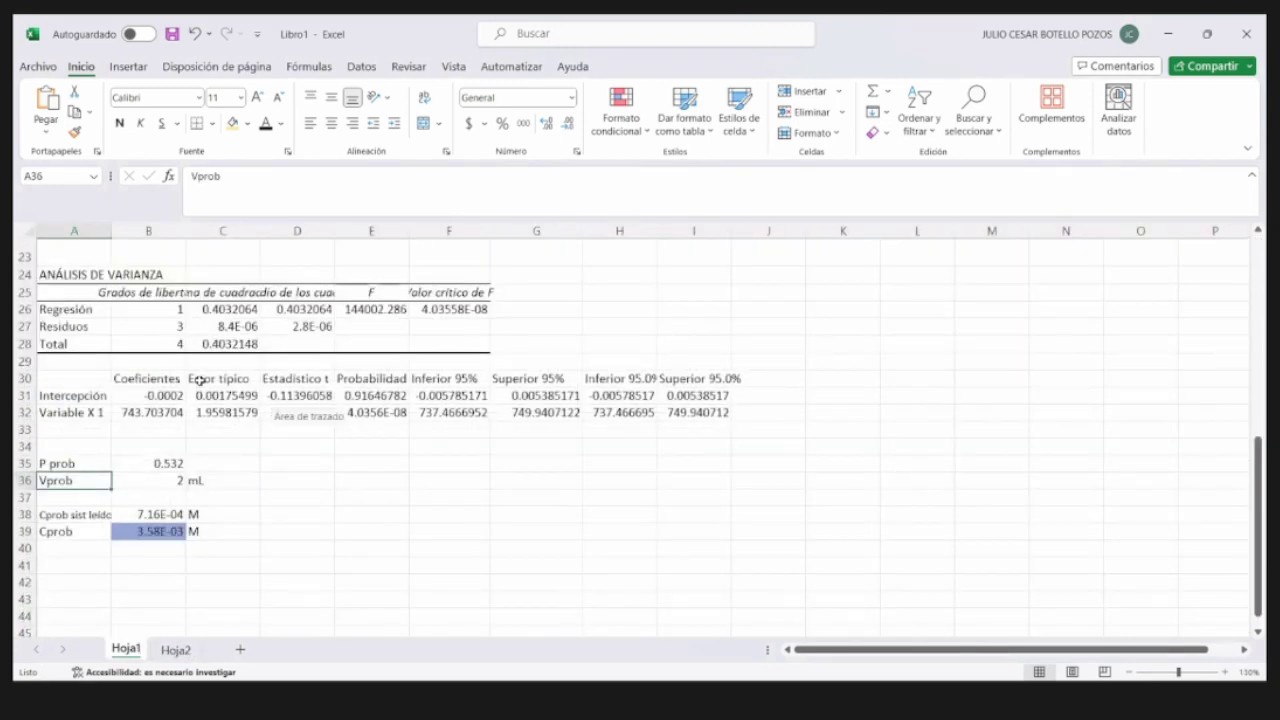
scroll(200, 380, up, 8)
click(78, 358)
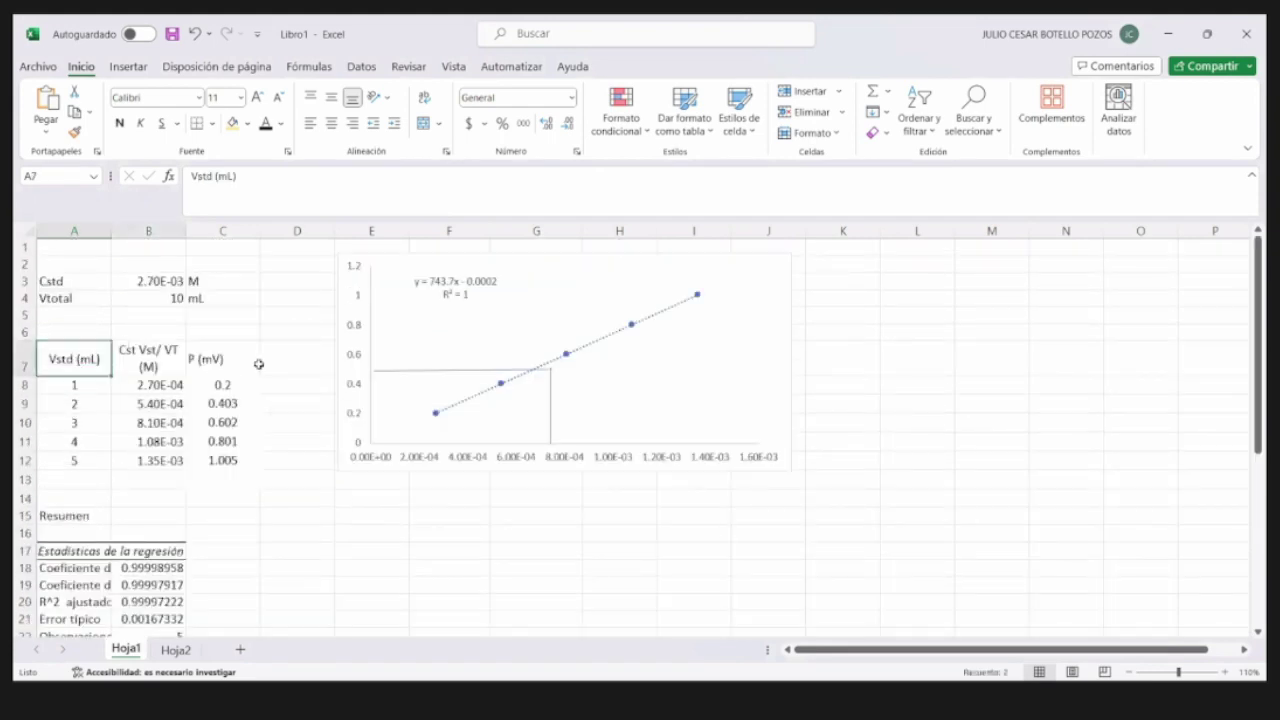
shift+click(258, 363)
key(ctrl+c)
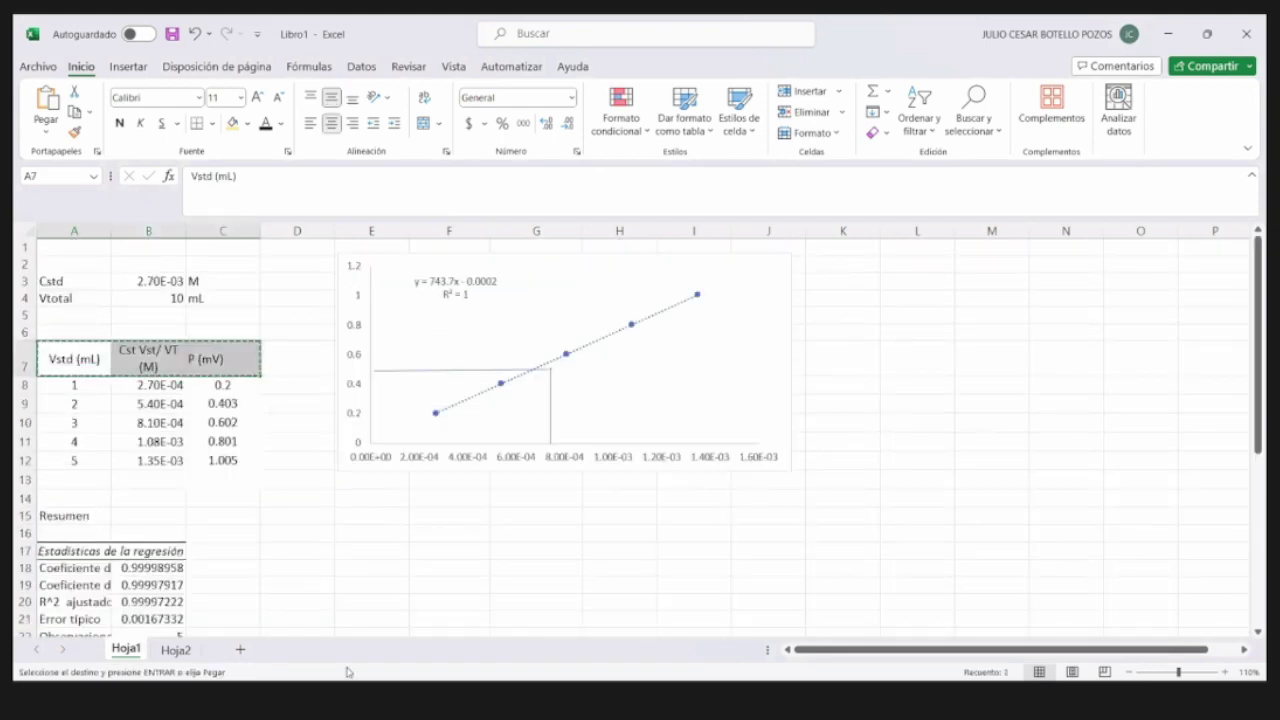
click(176, 650)
click(90, 342)
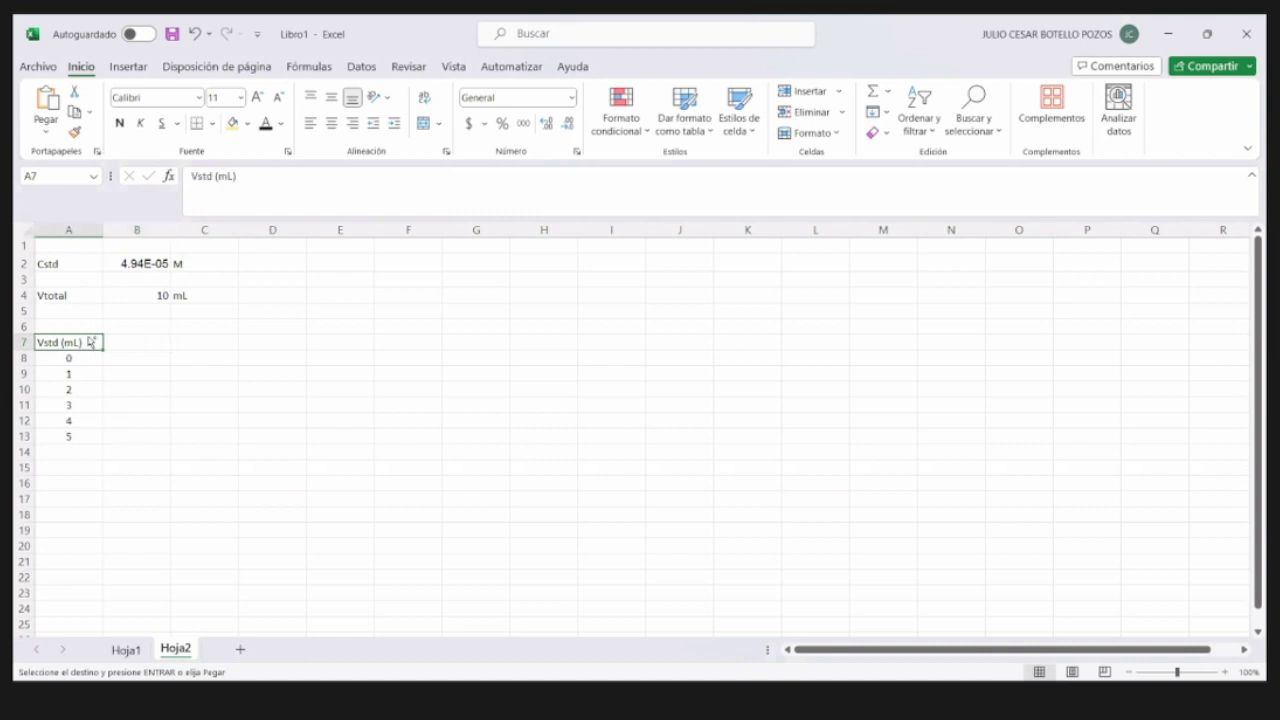
key(ctrl+v)
- Enter the formula =$B$2*A8/$B$4 in B8 to calculate the first standard concentration
click(148, 374)
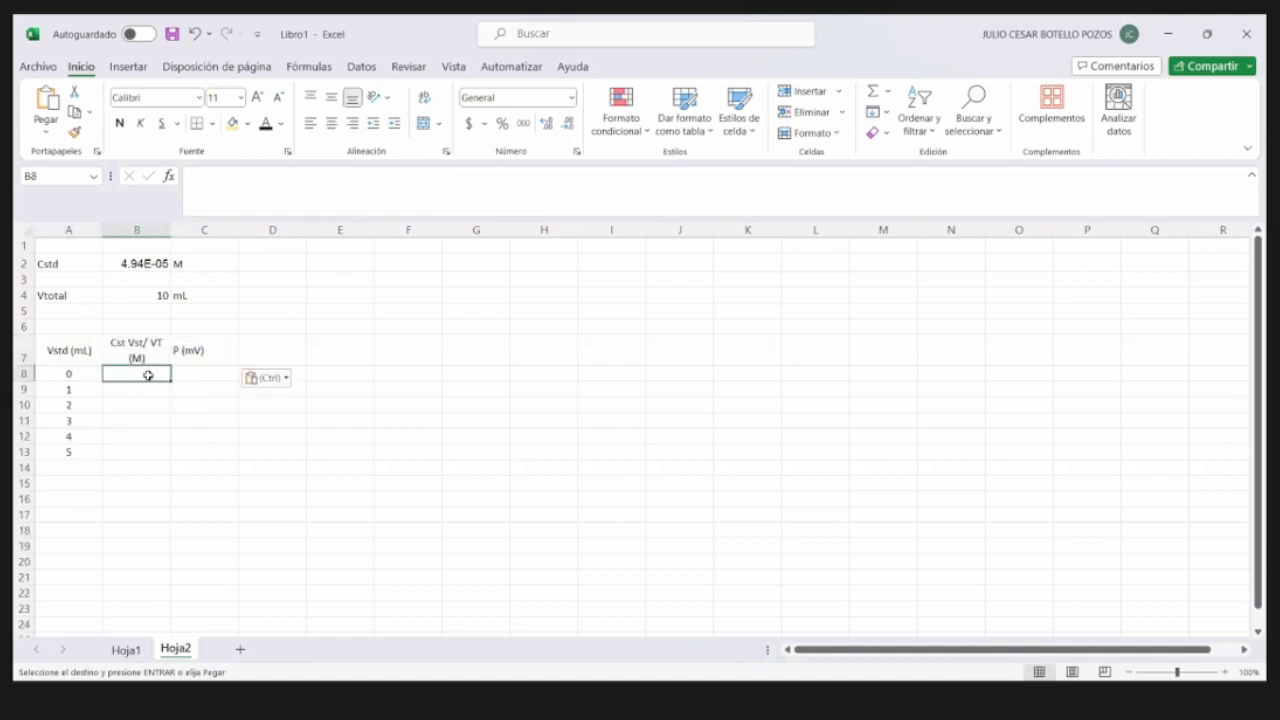
text(=)
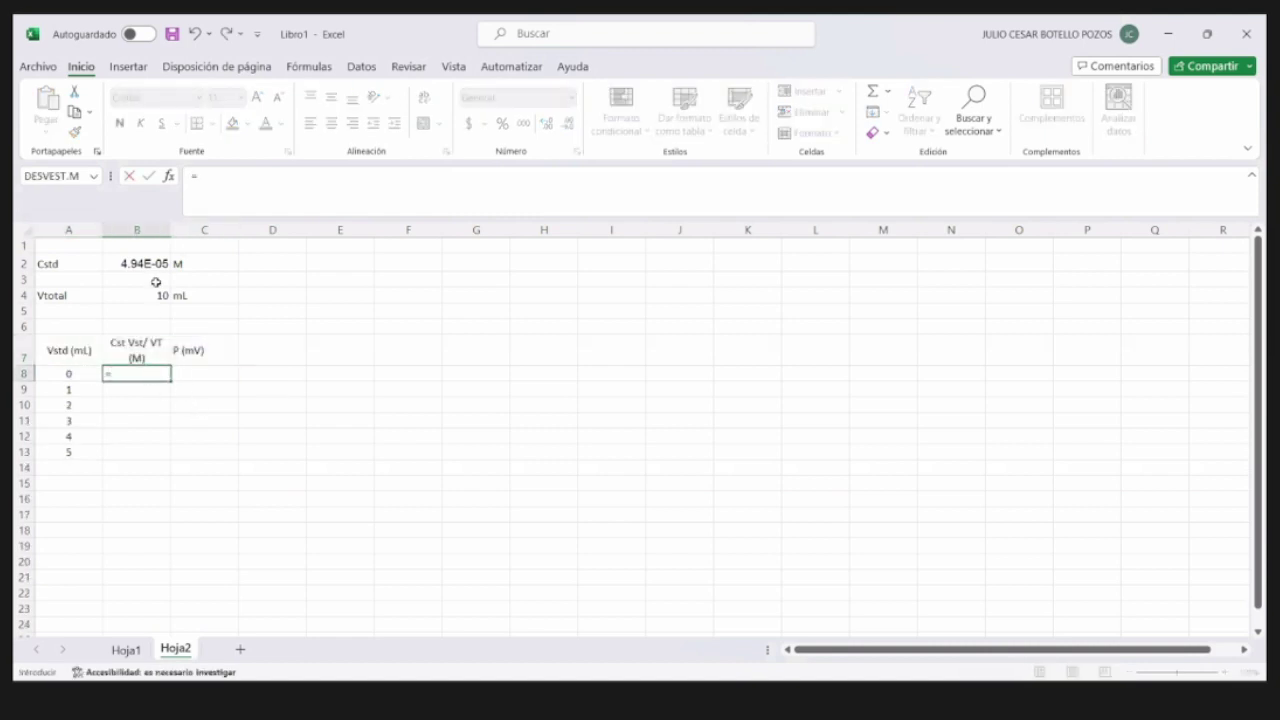
click(153, 266)
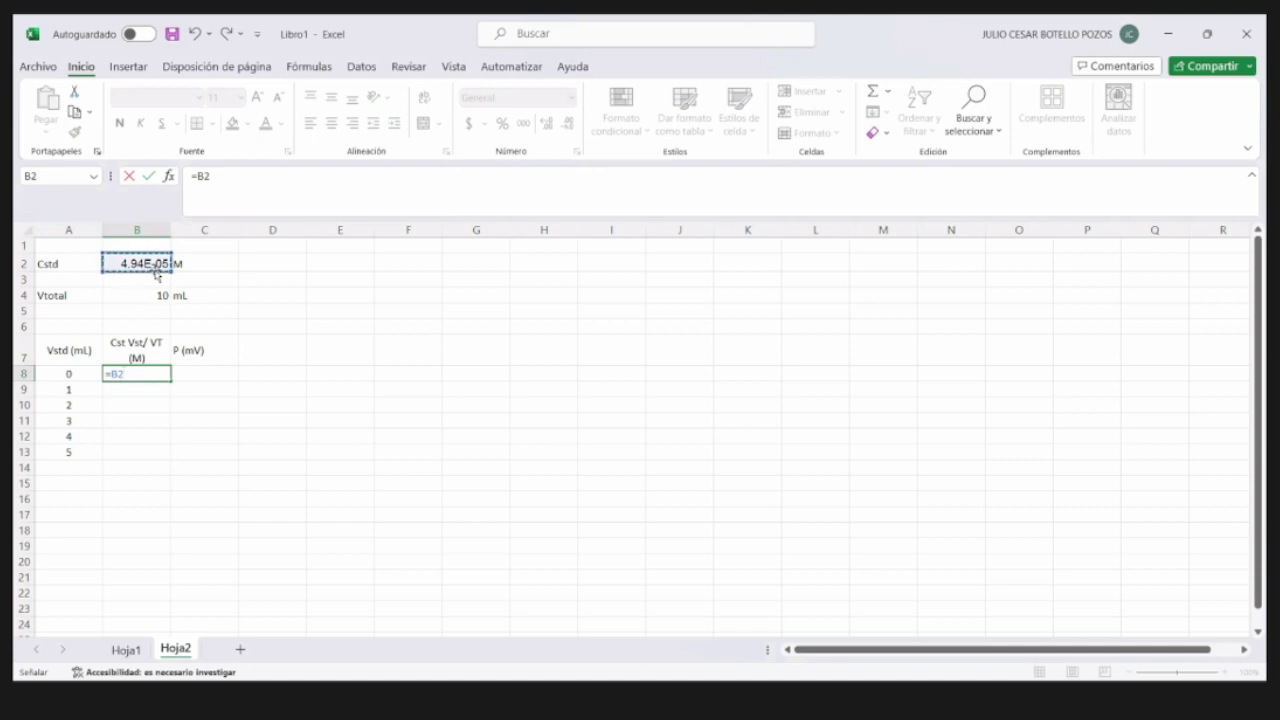
key(F4)
text(*)
click(83, 377)
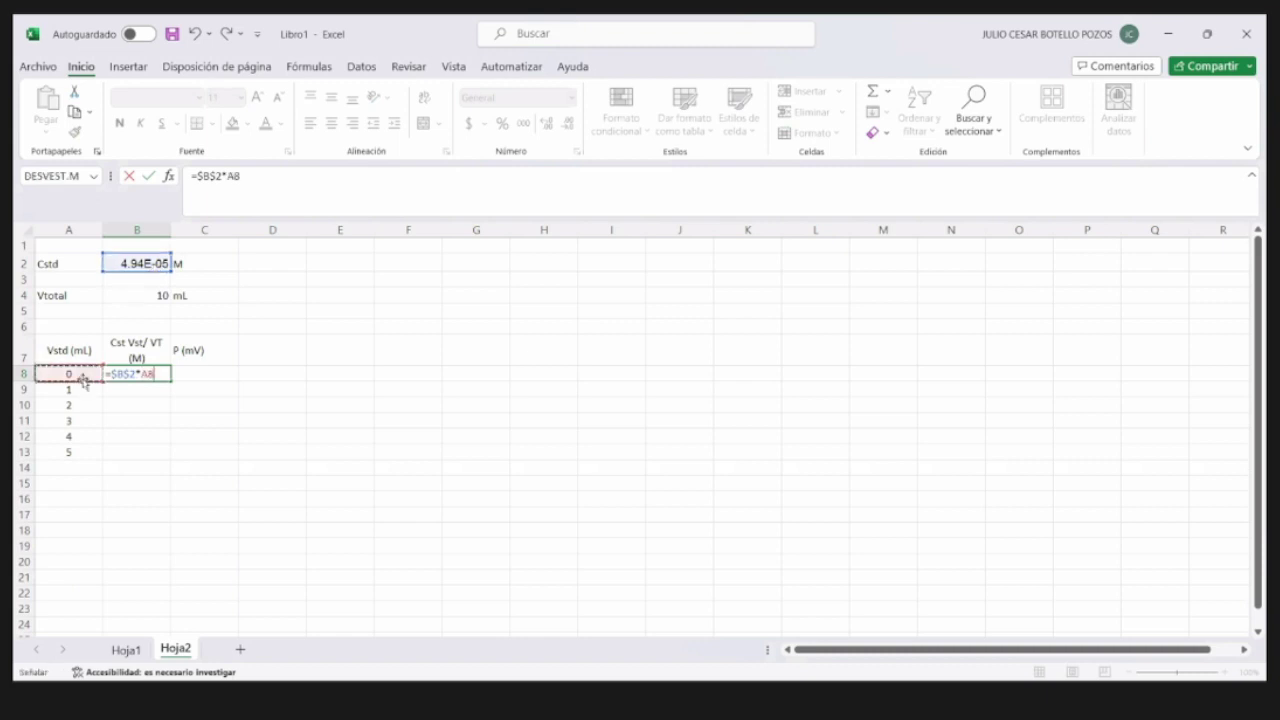
text(/)
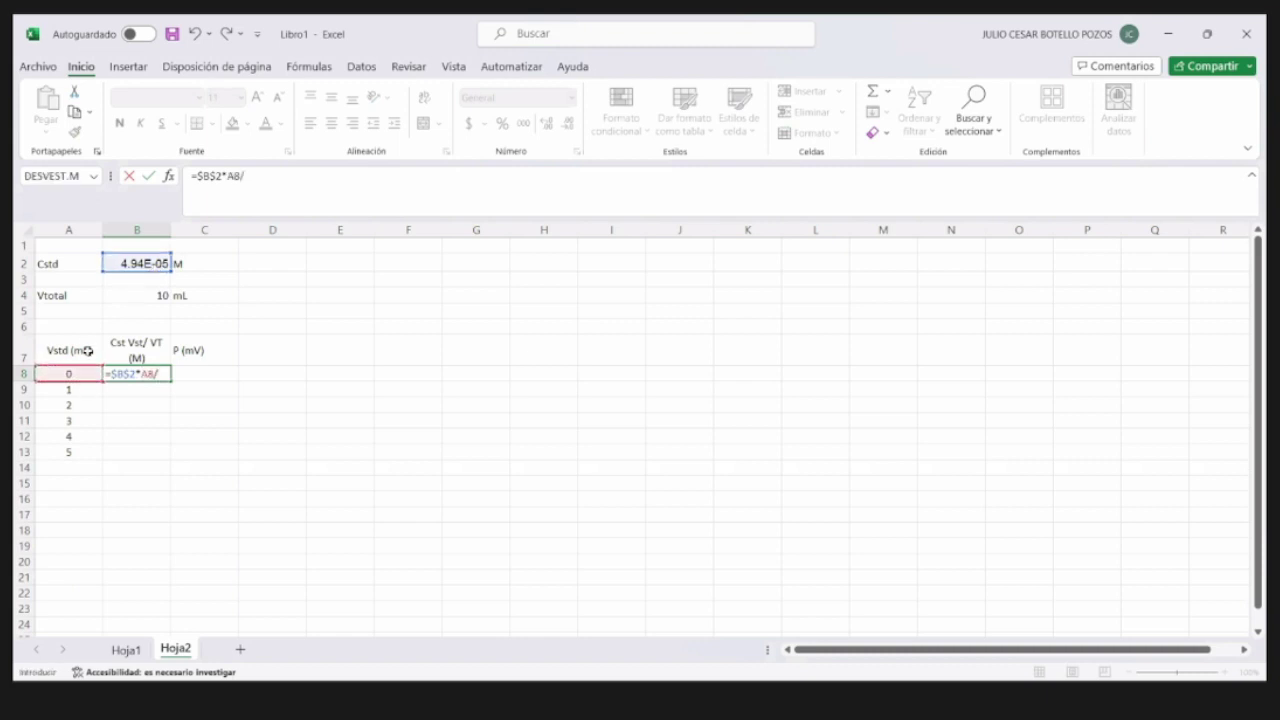
click(160, 294)
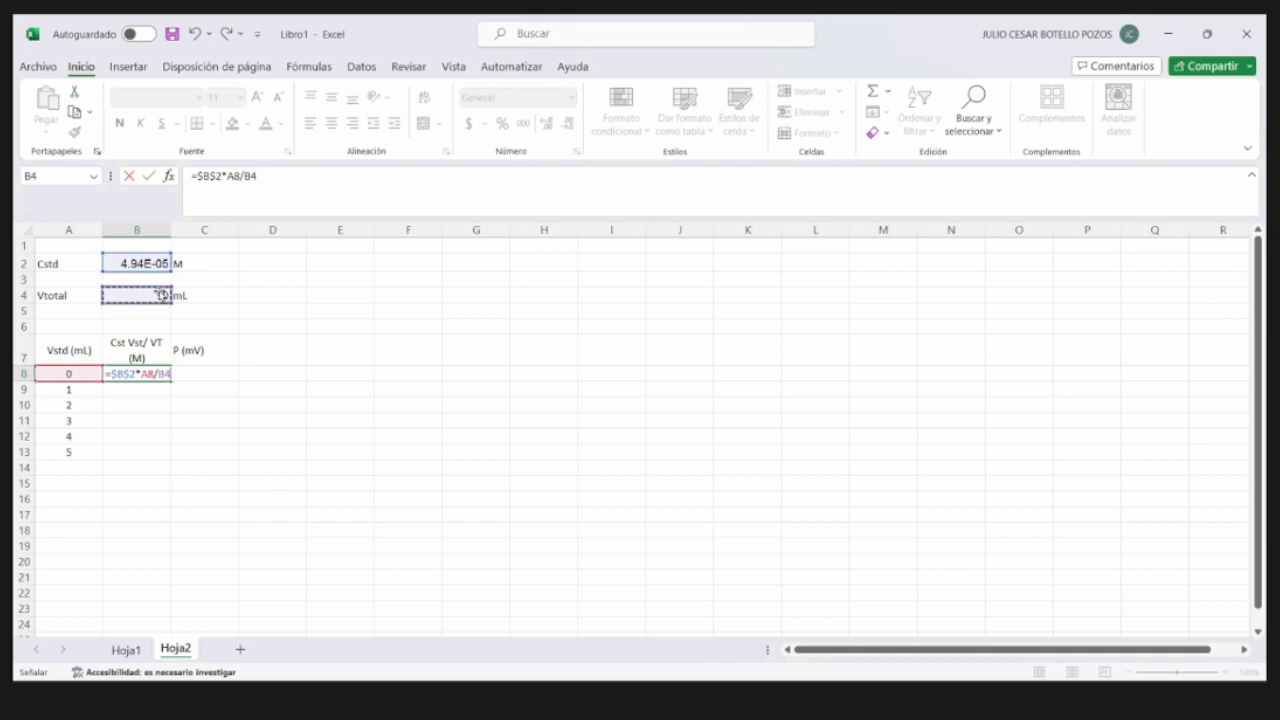
key(F4)
key(Return)
- Fill the concentration formula from B8 down through B13, leaving B14 empty
click(166, 374)
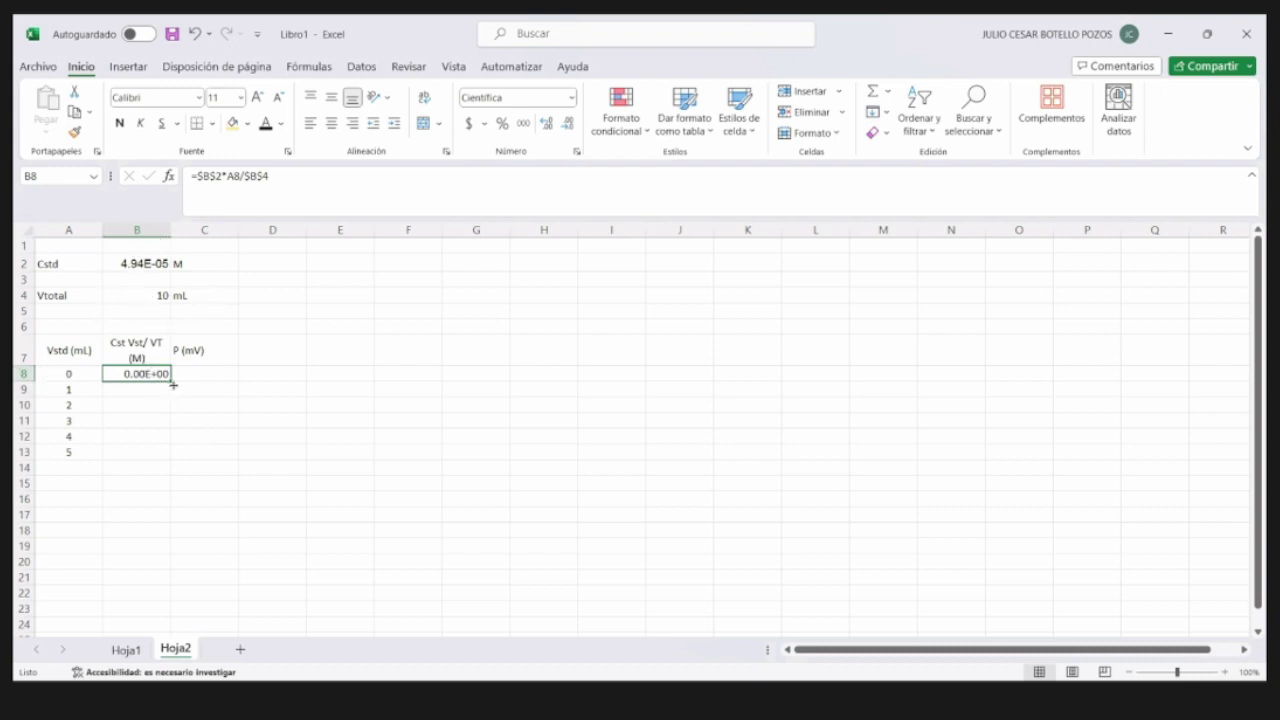
drag(172, 382, 177, 471)
click(178, 468)
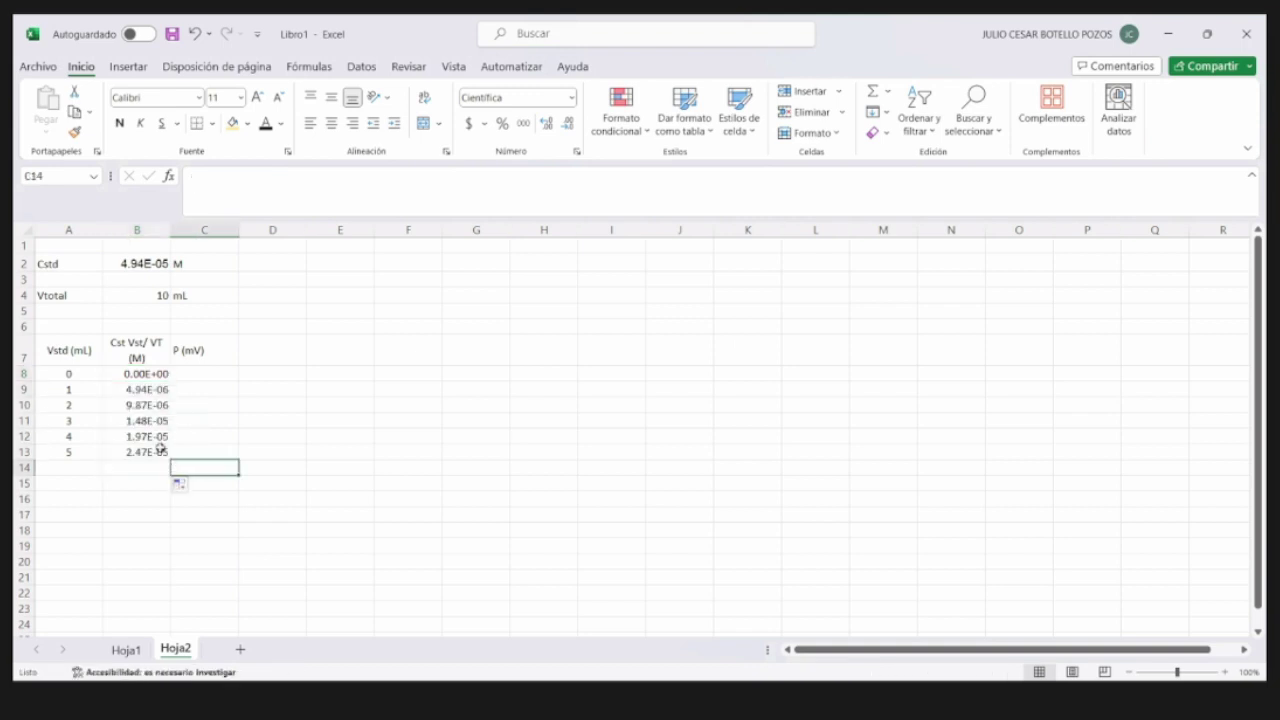
click(153, 463)
key(Delete)
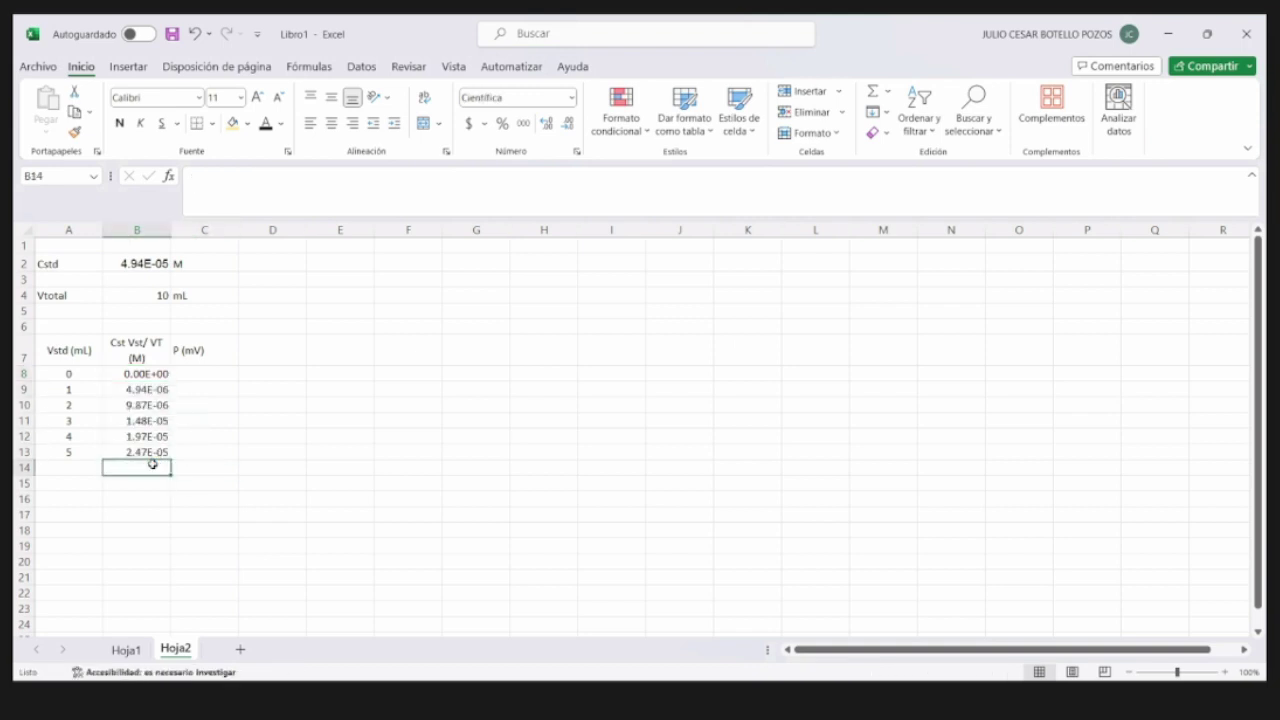
drag(308, 420, 302, 416)
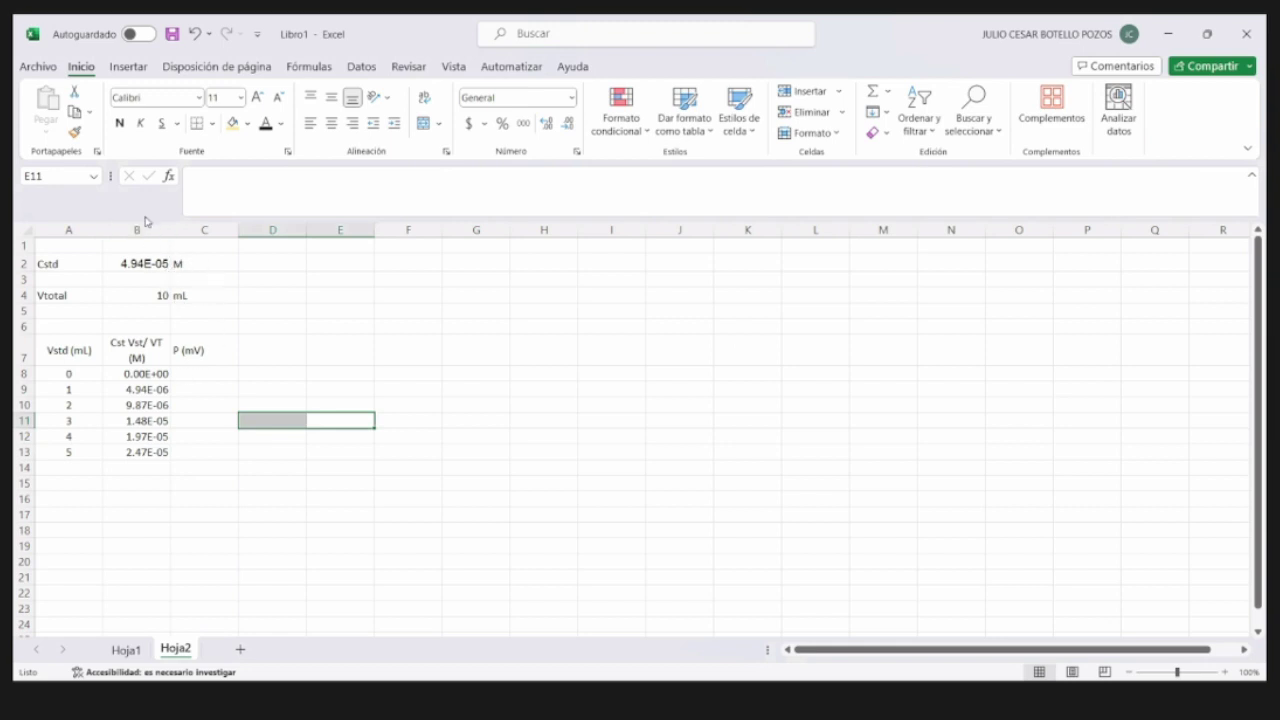
- Centre the contents of columns B and C horizontally
drag(140, 229, 215, 229)
click(333, 124)
click(203, 373)
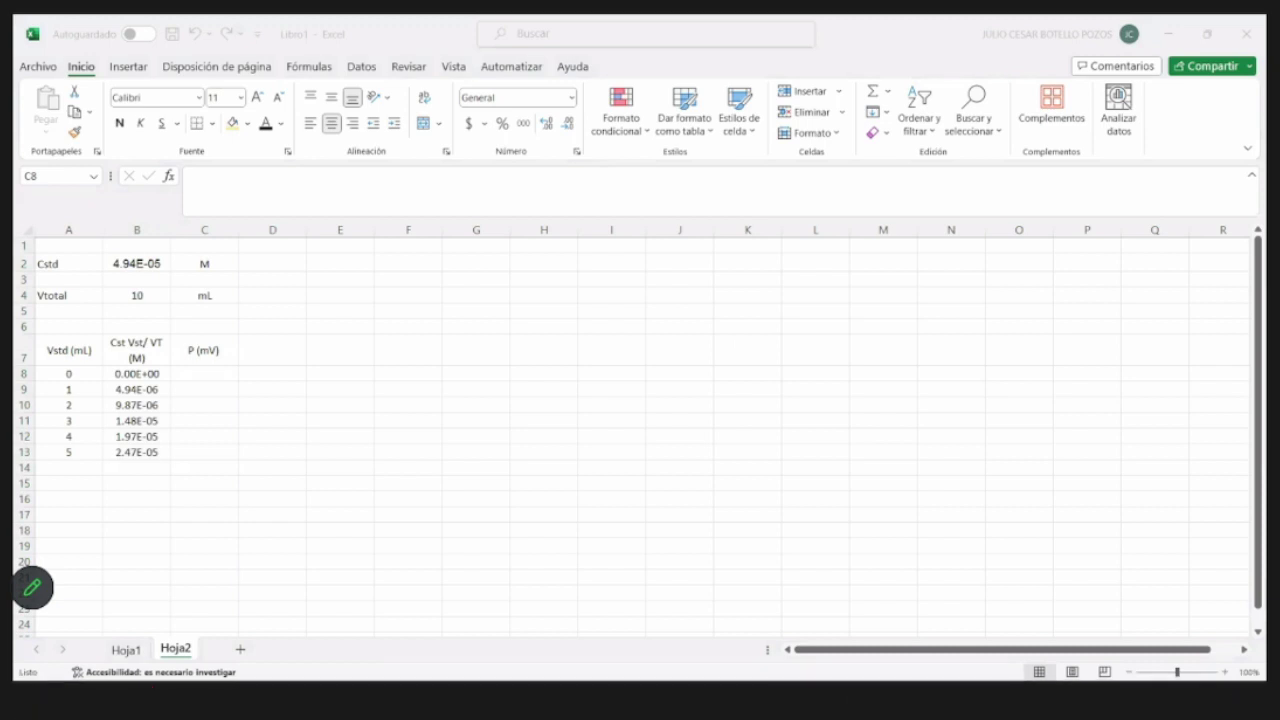
- Paste the copied readings 0.405, 0.65, 0.89, 1.08, 1.36 and 1.605 into G6:L6 and set the font size of columns G:N to 11
click(452, 322)
key(ctrl+v)
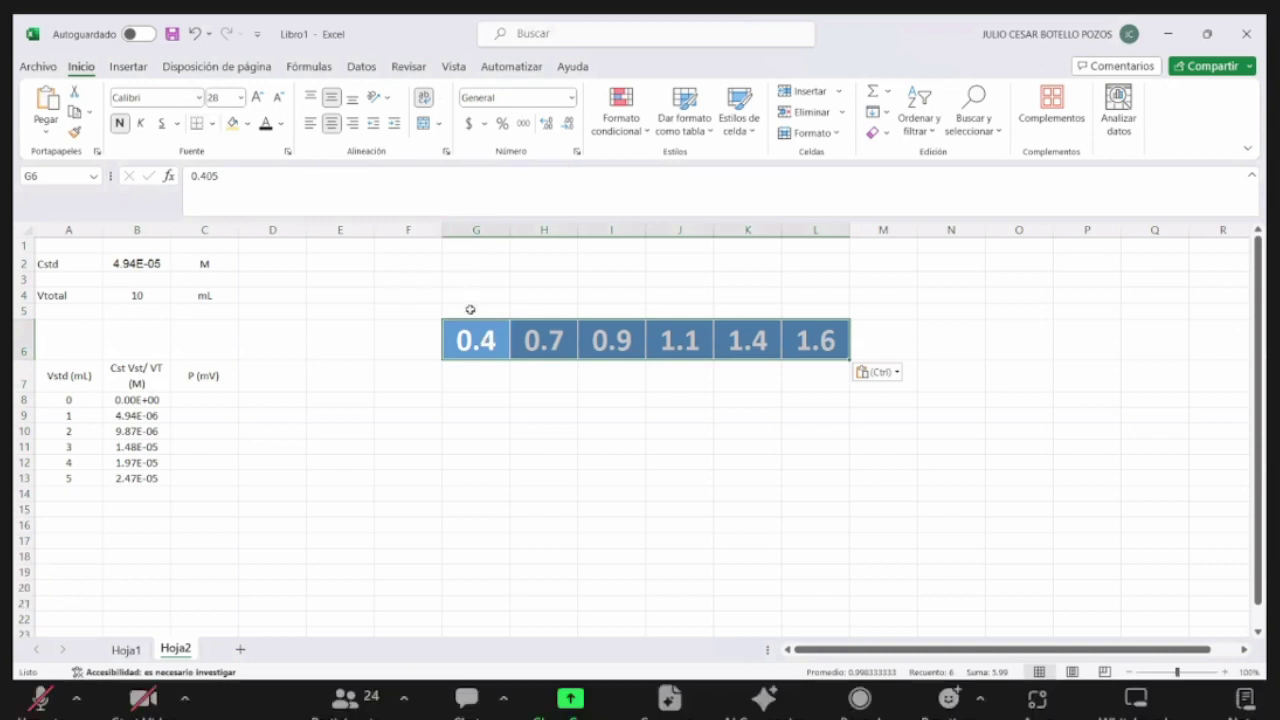
click(470, 231)
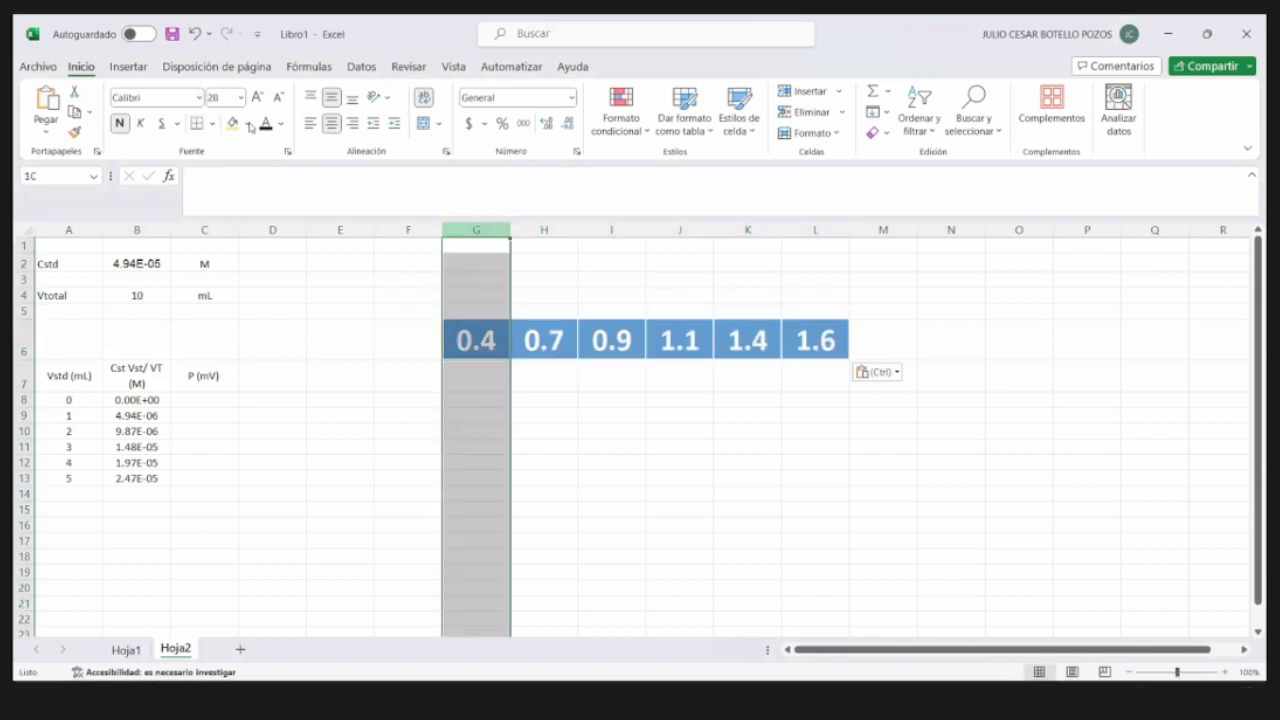
key(shift+Right)
key(shift+Right)
key(shift+Right)
key(shift+Right)
key(shift+Right)
key(shift+Right)
key(shift+Right)
click(220, 97)
text(11)
key(Return)
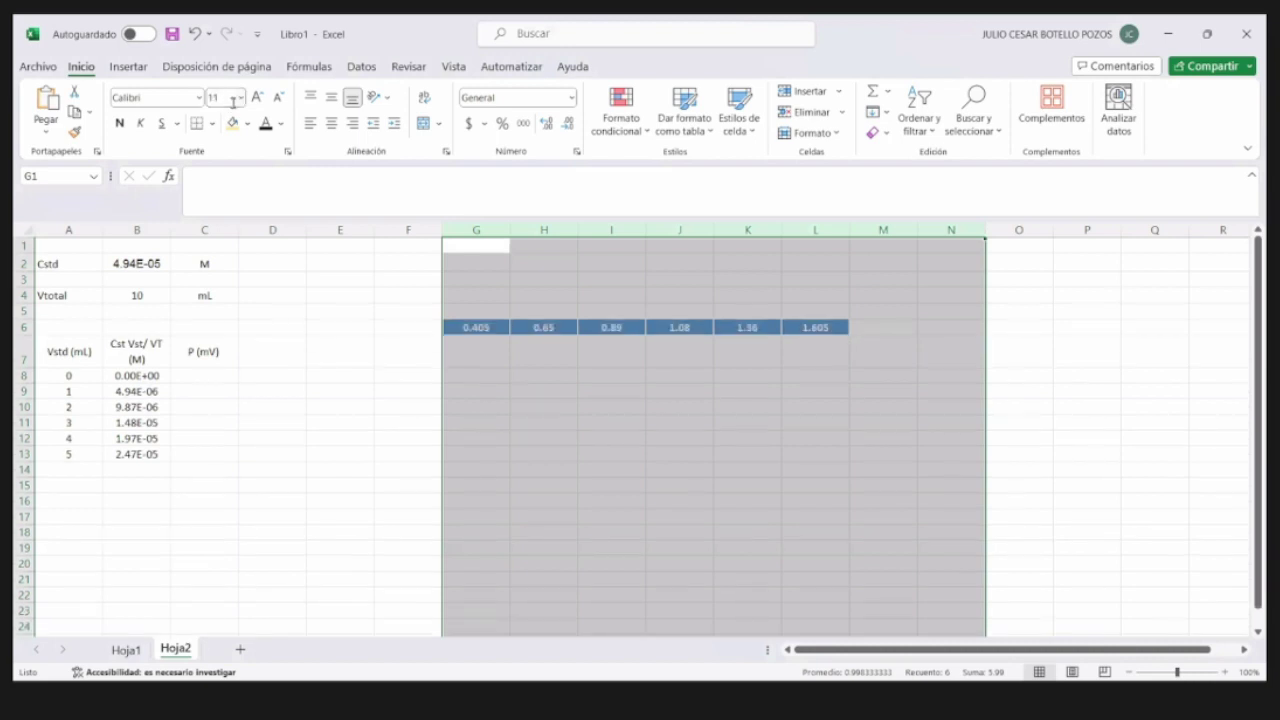
- Remove the blue fill and bold from the pasted readings in G6:L6 and make their text black
click(170, 97)
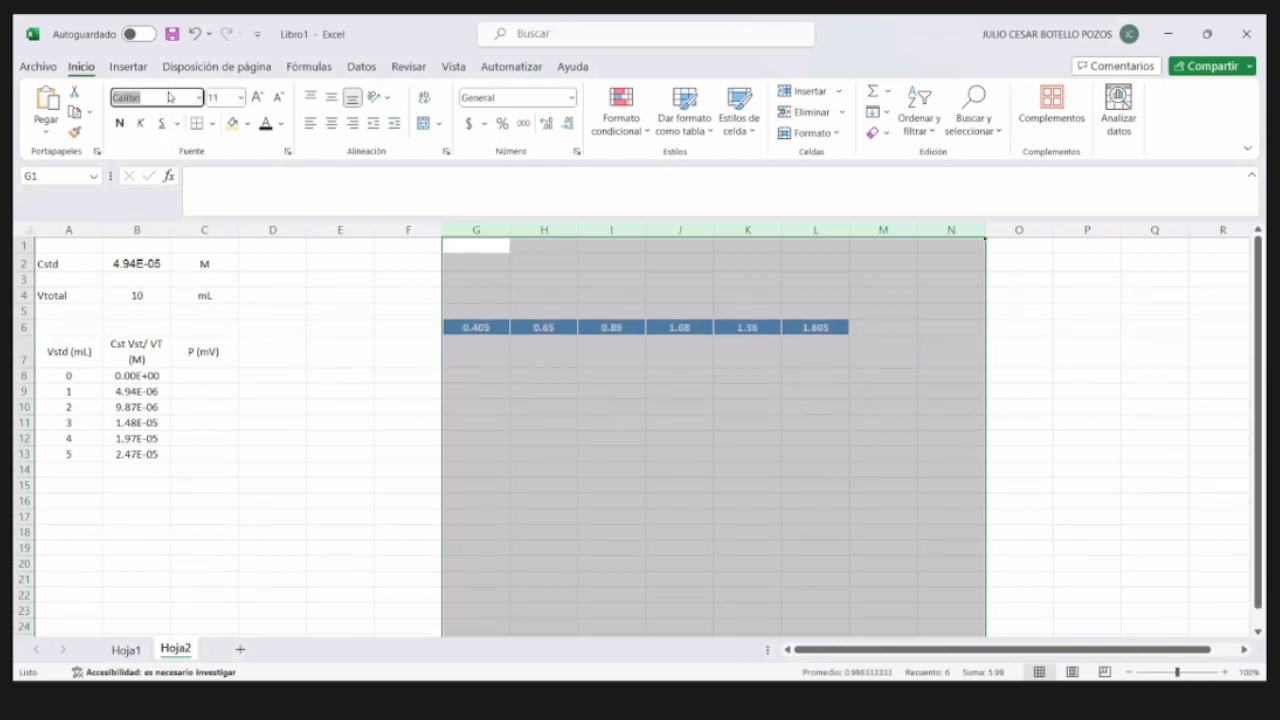
key(Escape)
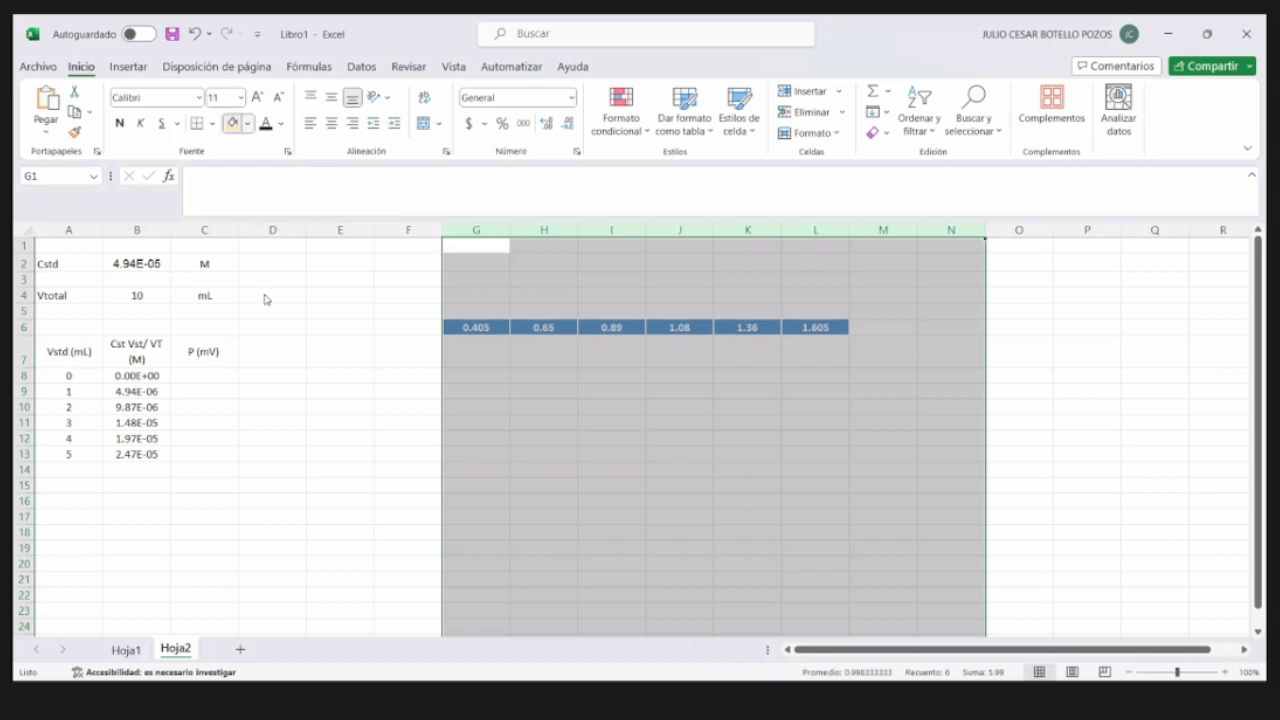
key(ctrl+z)
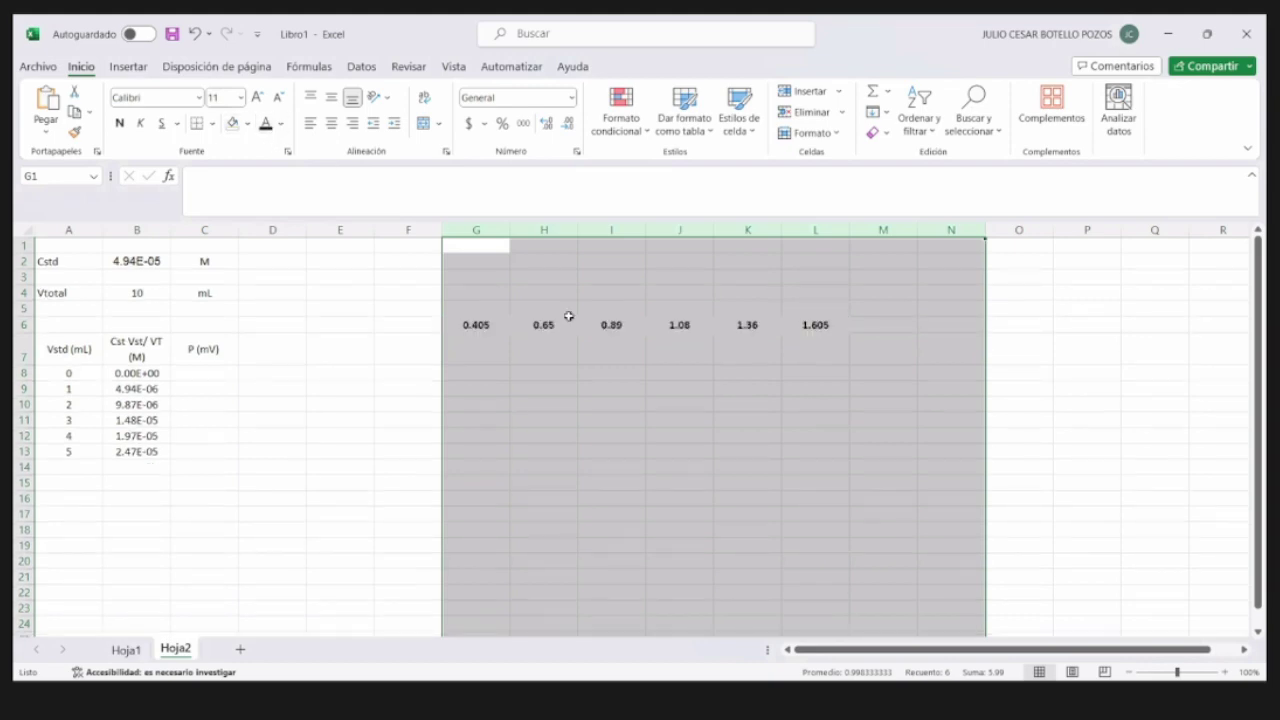
click(121, 123)
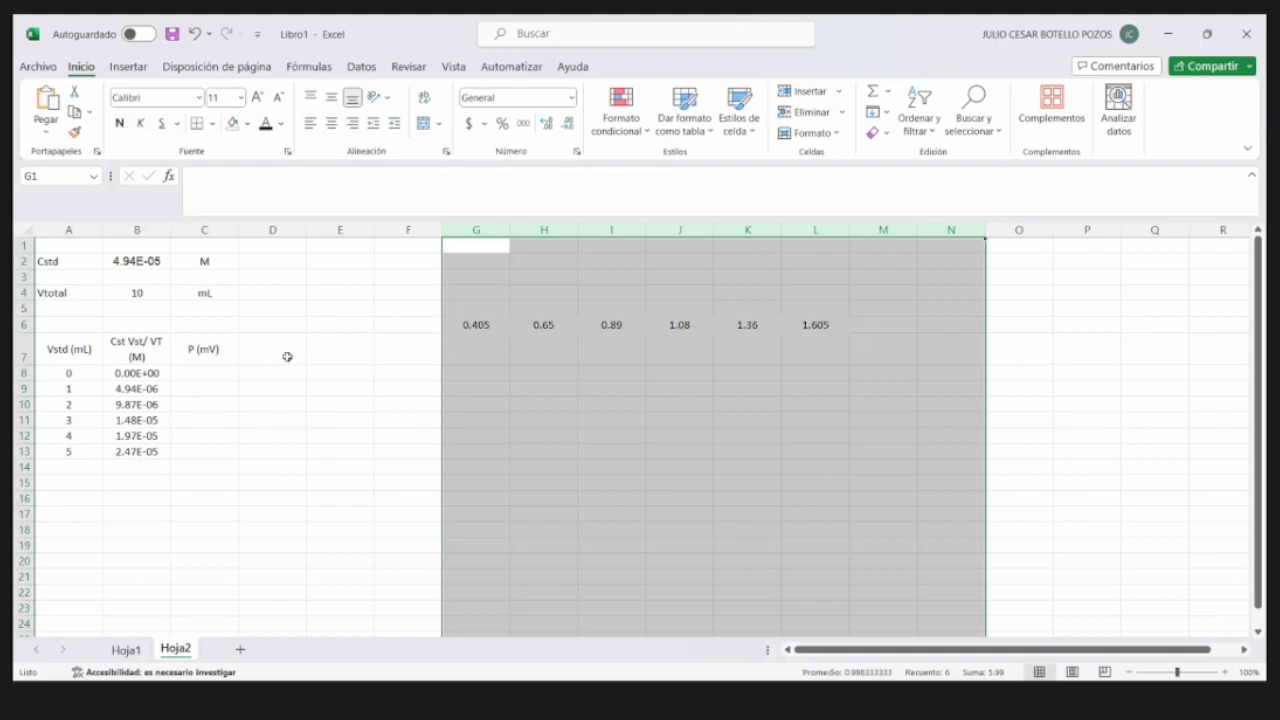
- Copy the readings in G6:L6 and paste them transposed into the P (mV) column from C8 using Paste Special
drag(462, 319, 790, 328)
key(ctrl+c)
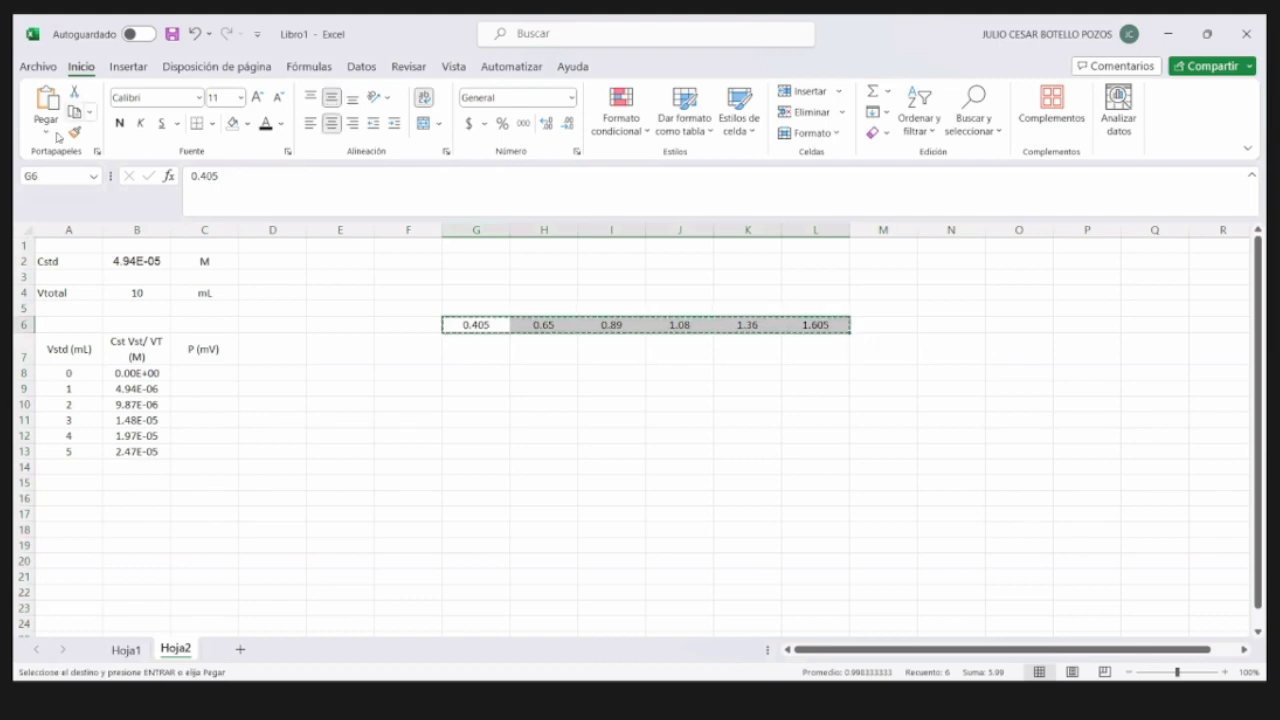
click(215, 373)
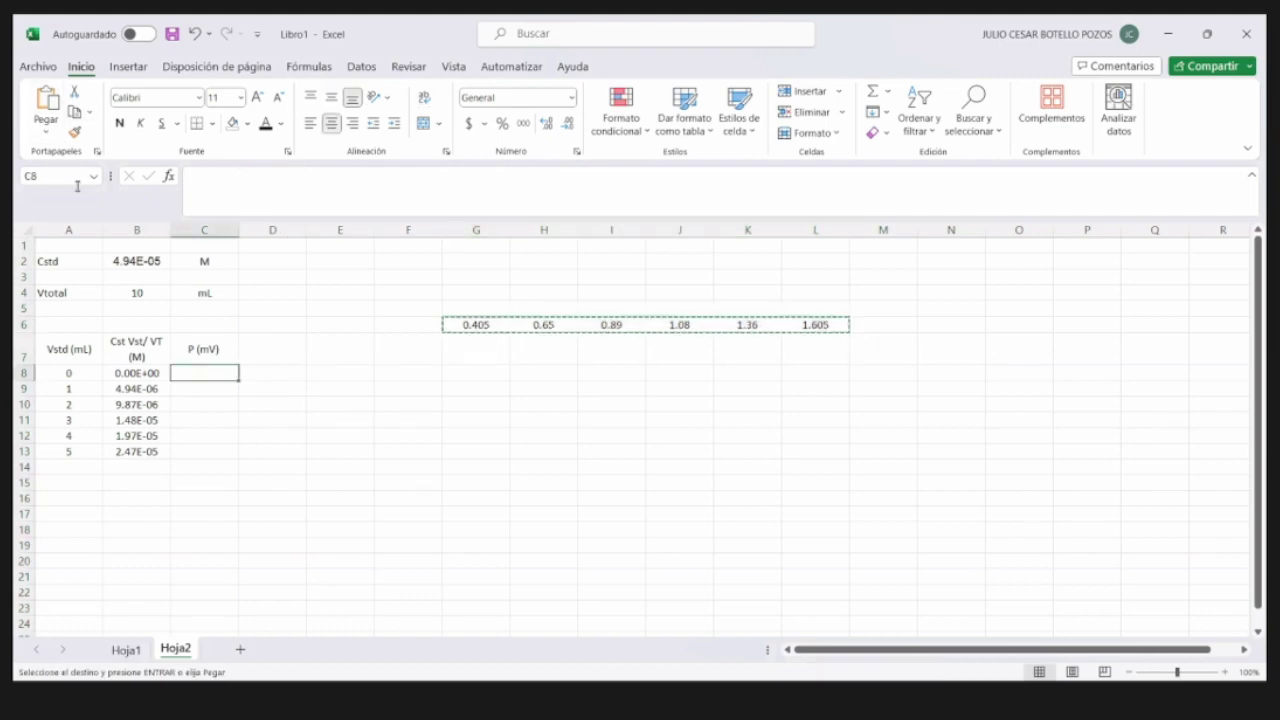
click(46, 132)
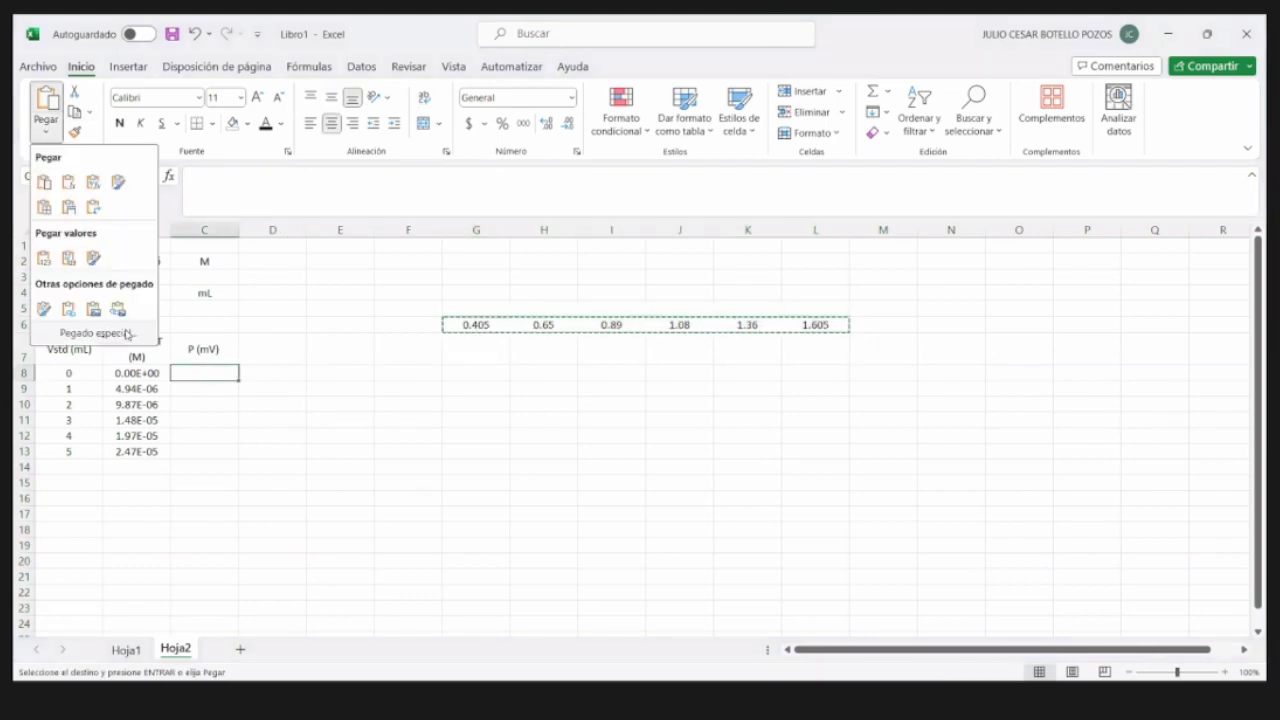
key(ctrl+alt+v)
click(666, 447)
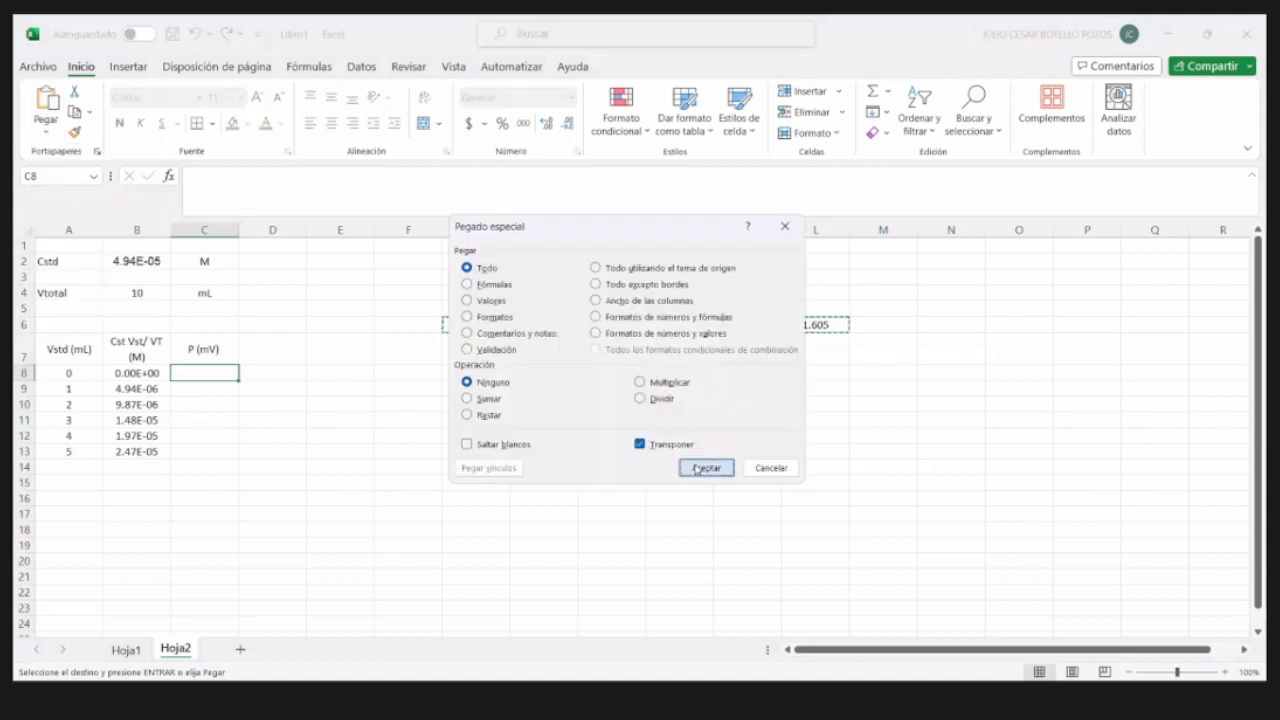
click(700, 468)
- Delete columns G to M, which hold the original horizontal readings
click(462, 224)
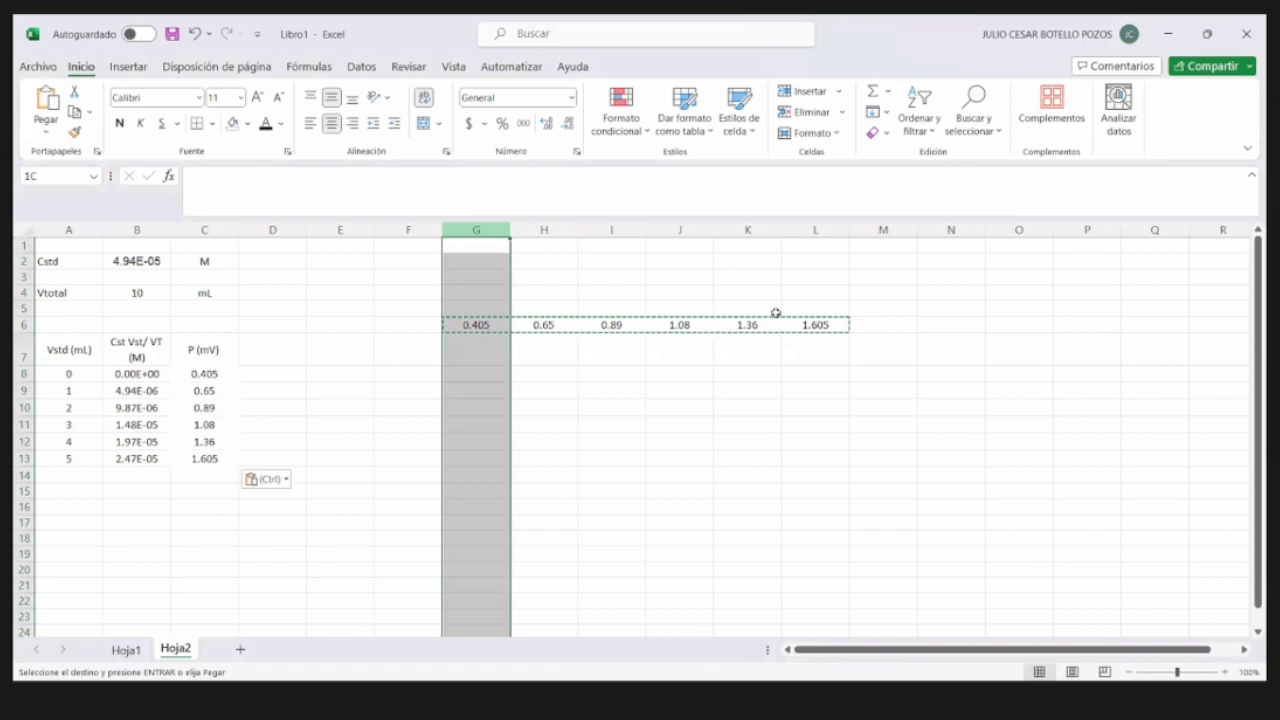
right_click(825, 525)
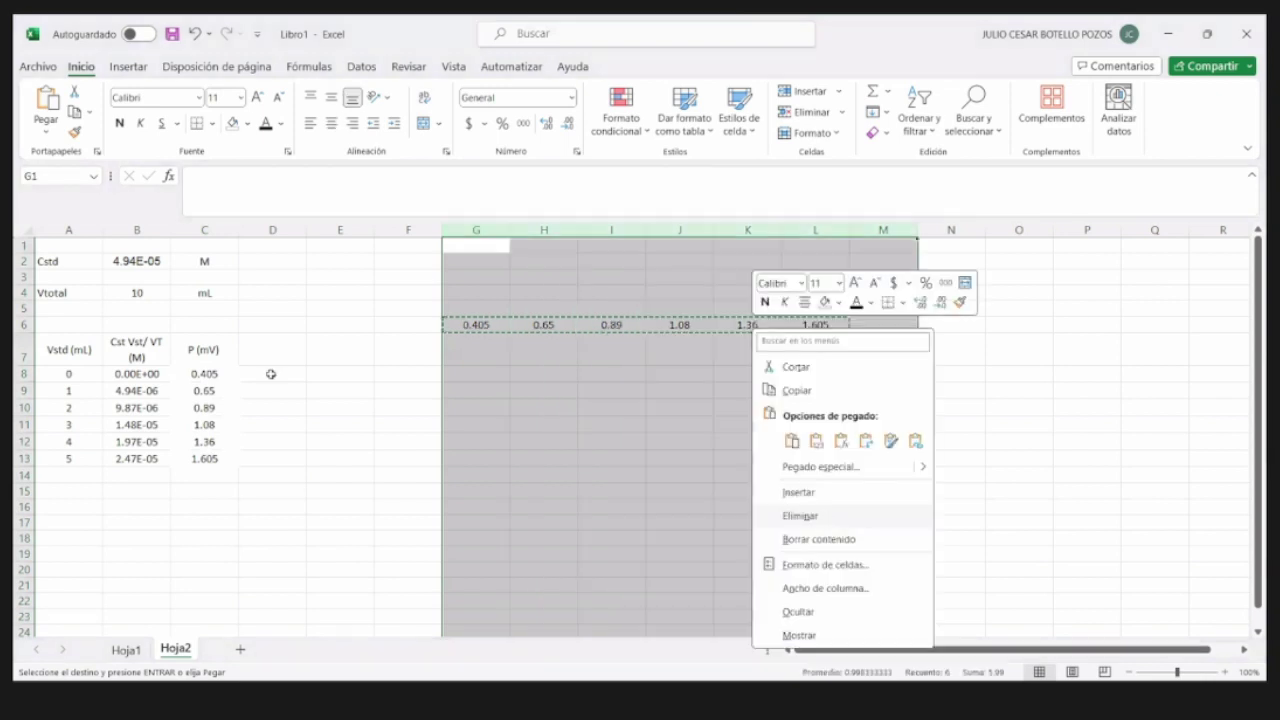
click(826, 523)
click(271, 371)
- Apply all borders to the table in A7:C13
drag(82, 343, 189, 451)
click(196, 123)
key(alt+o)
key(b)
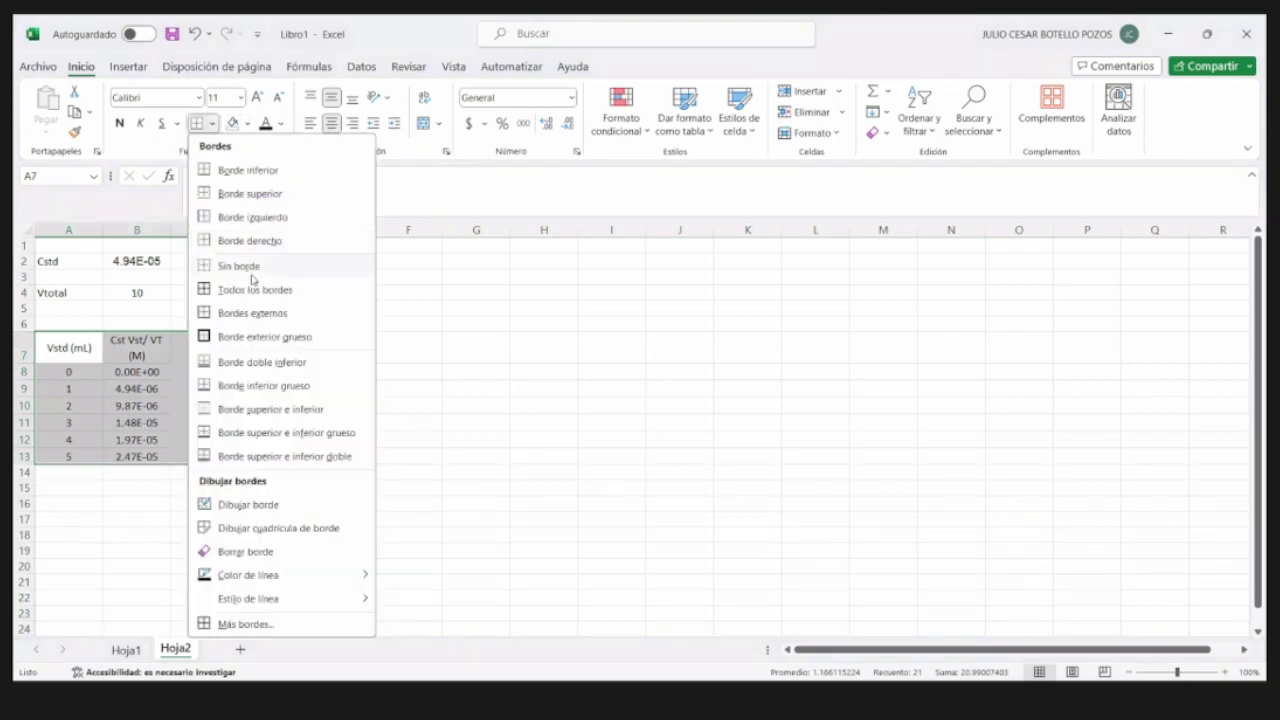
click(251, 289)
click(408, 347)
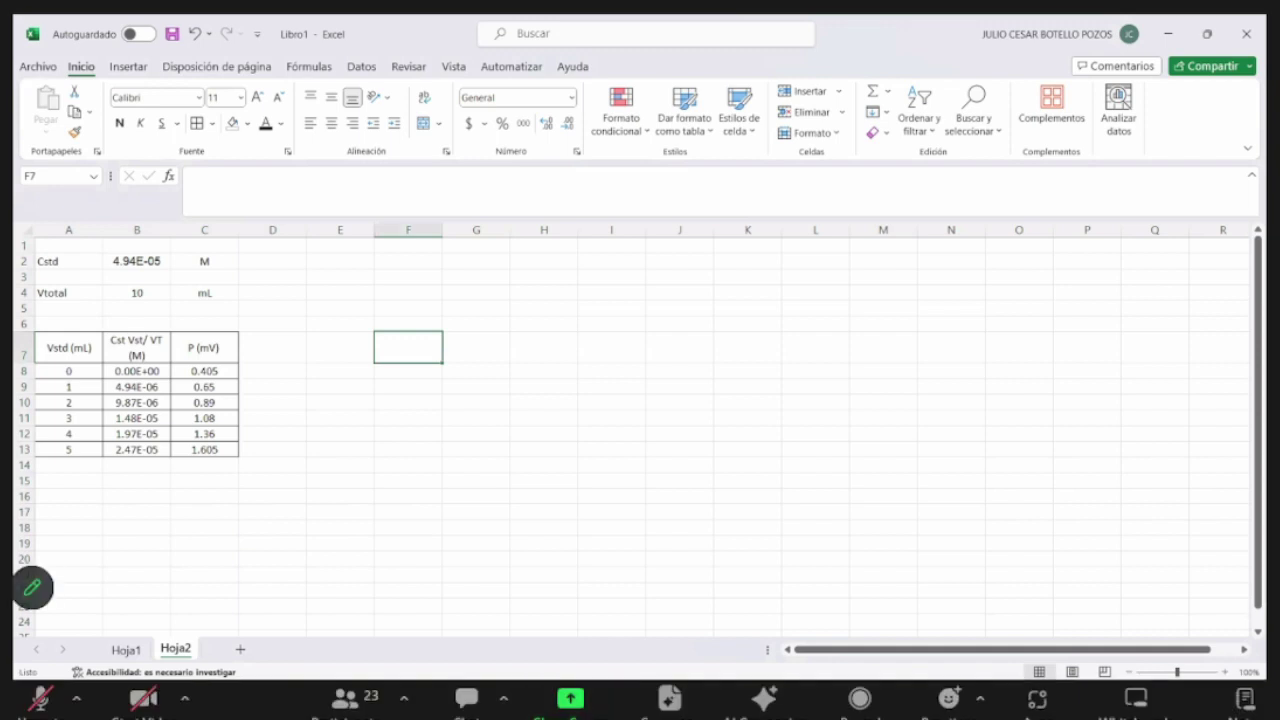
- Insert a markers-only scatter chart of P (mV) against Cst Vst/ VT (M) from B7:C13
click(1225, 671)
click(1225, 671)
click(1225, 671)
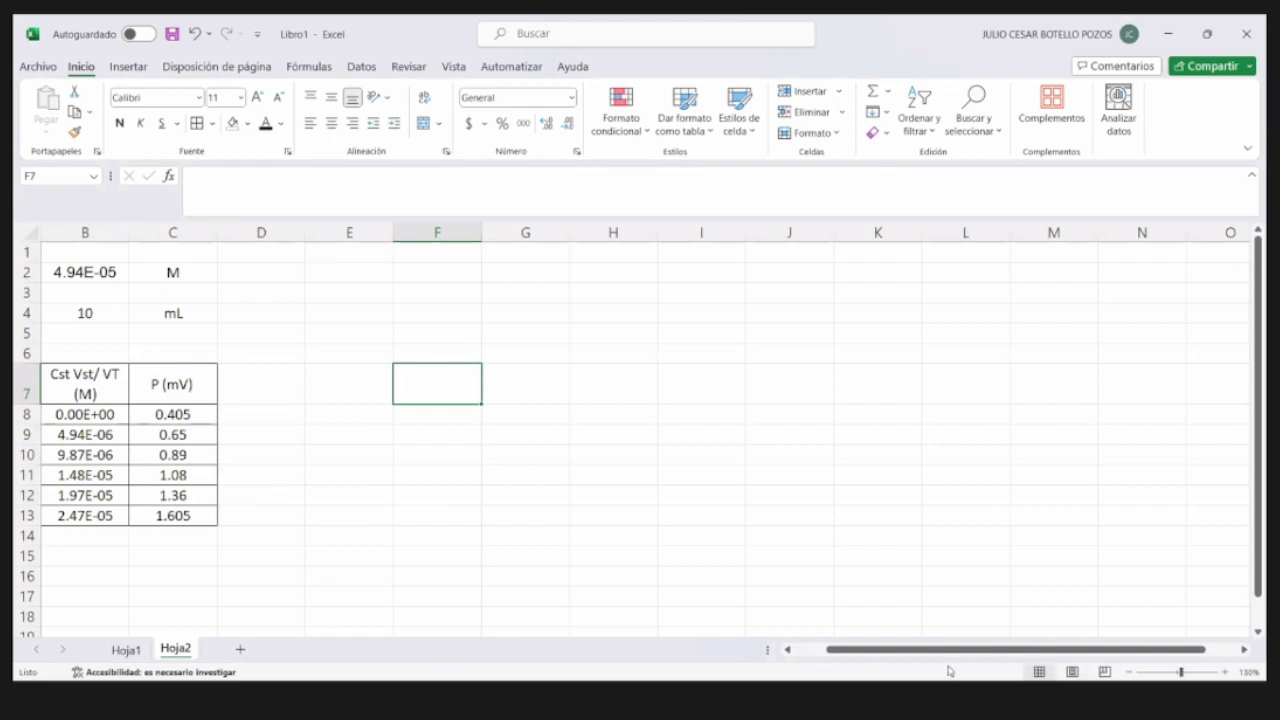
click(806, 655)
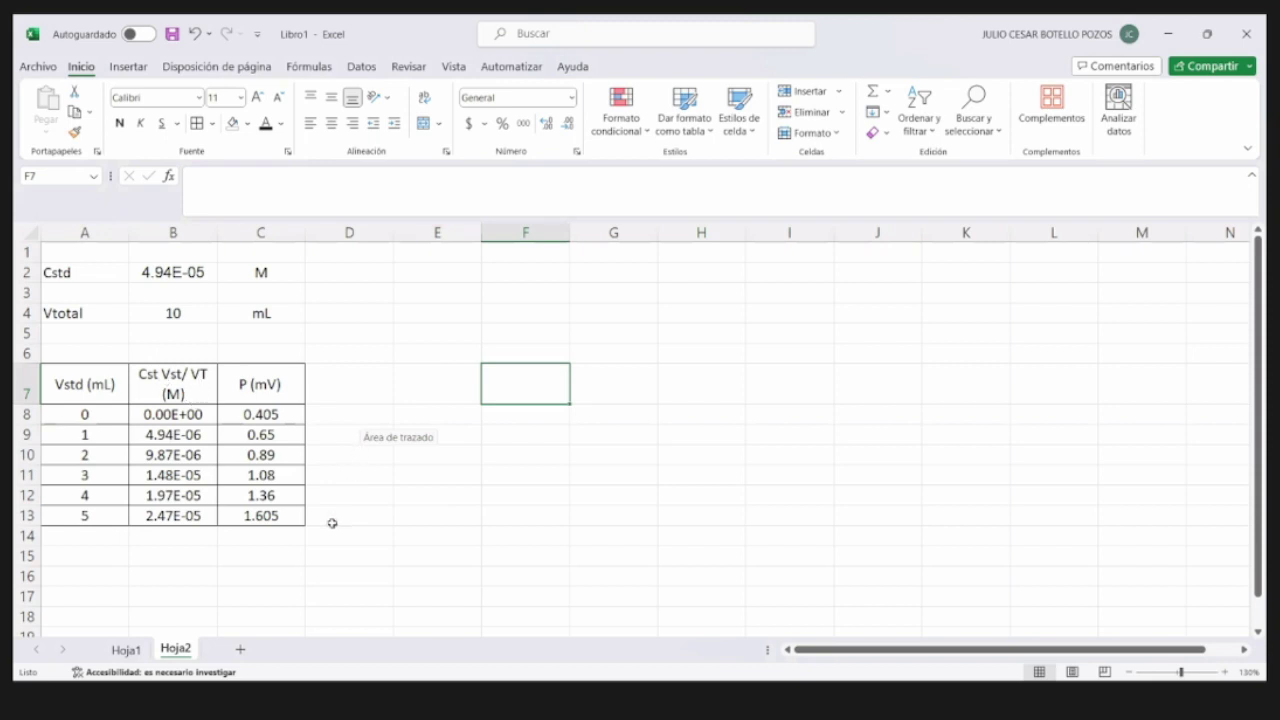
drag(165, 386, 262, 526)
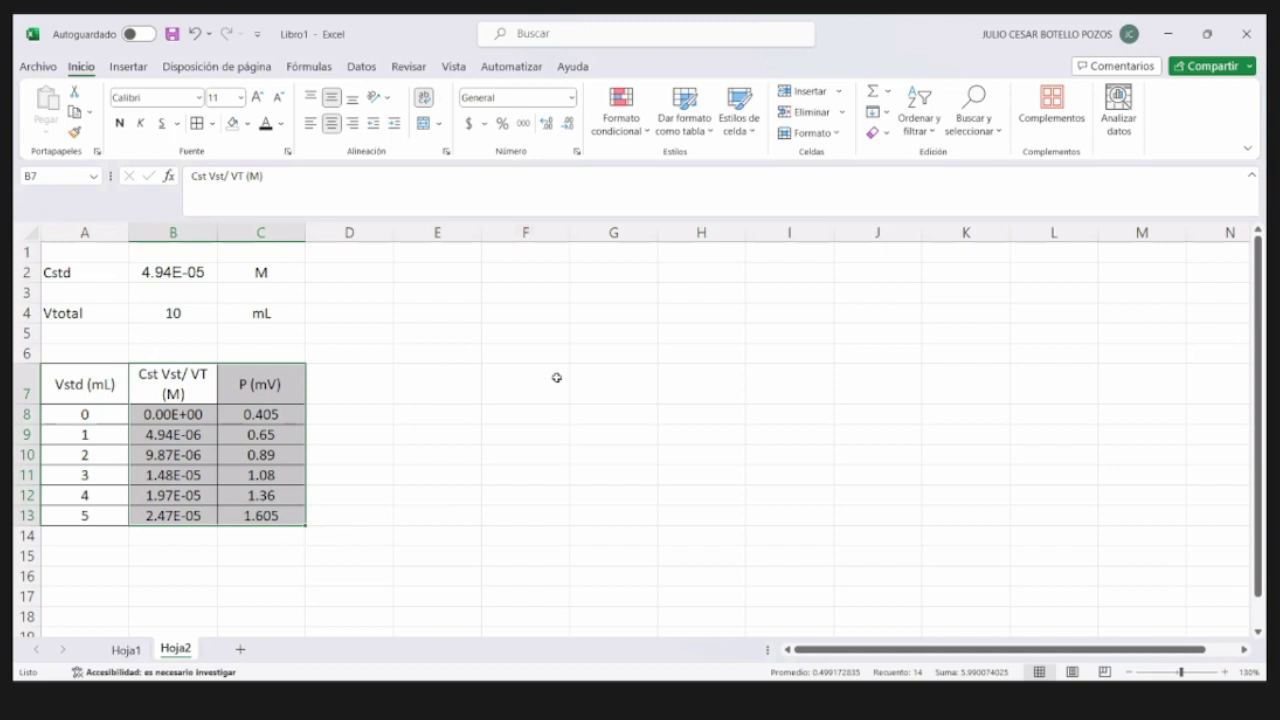
click(129, 66)
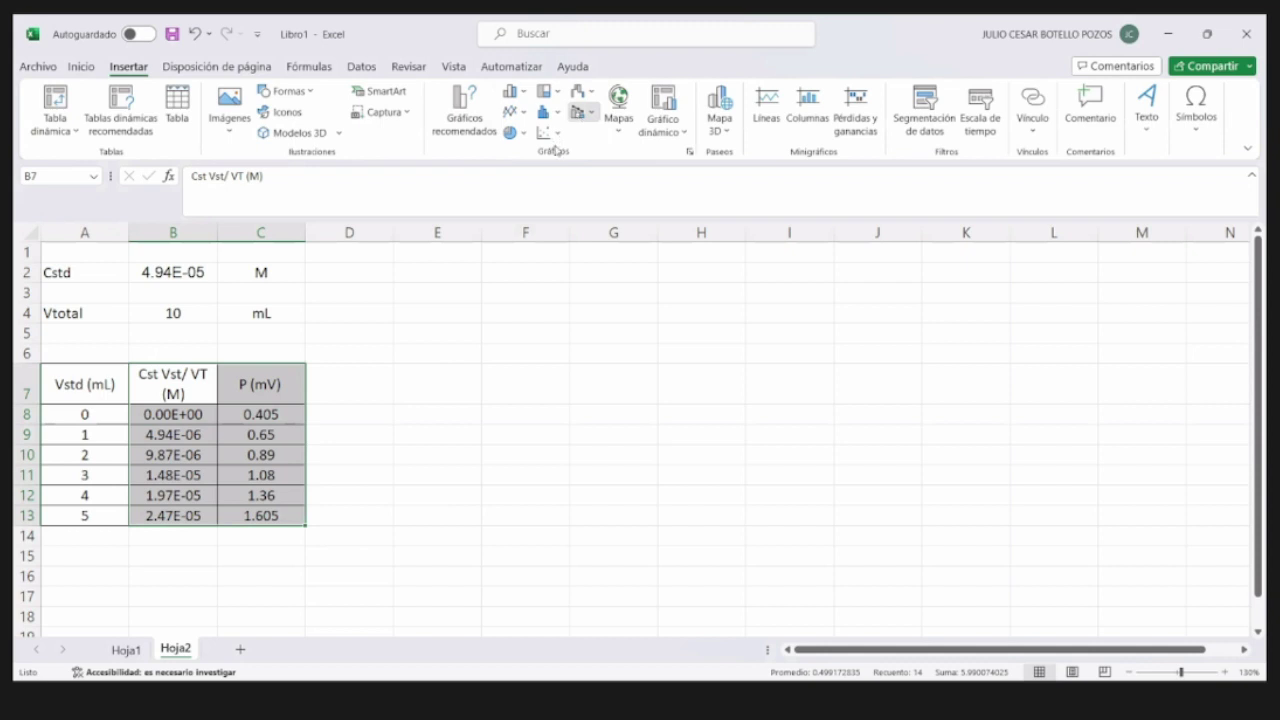
click(548, 132)
click(558, 190)
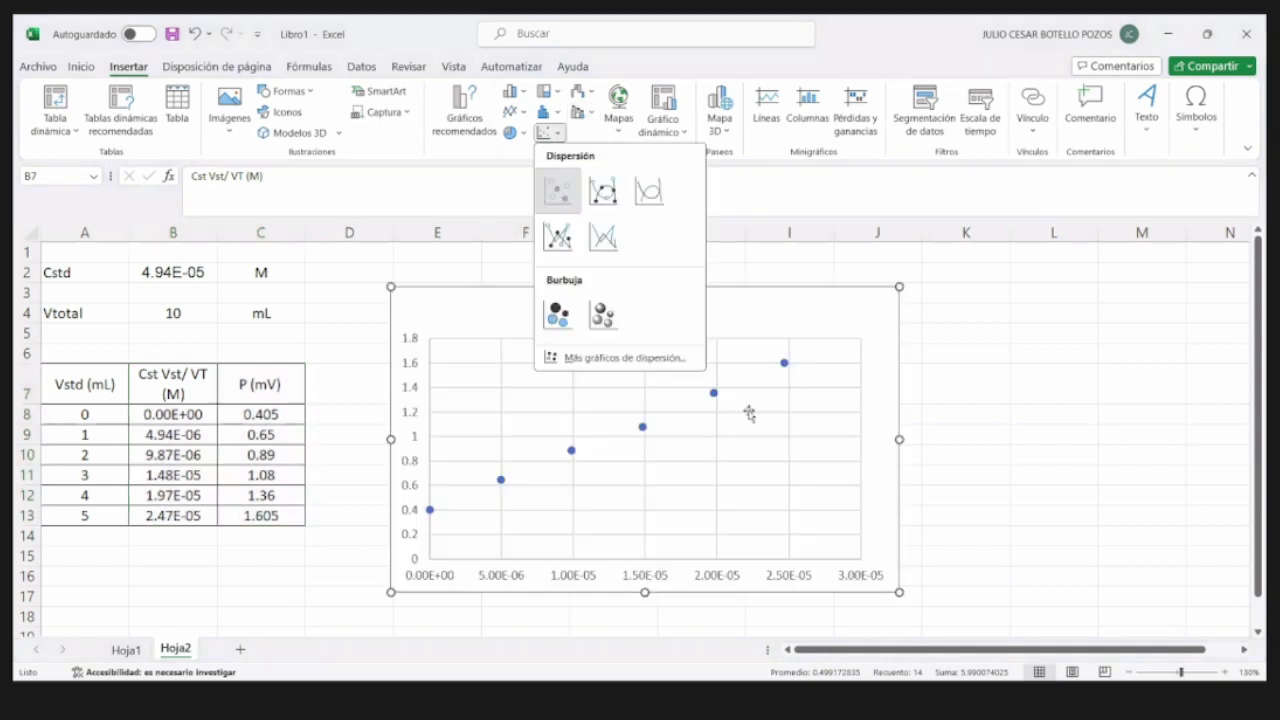
- Delete the vertical and horizontal gridlines and the P (mV) title from the scatter chart
click(643, 362)
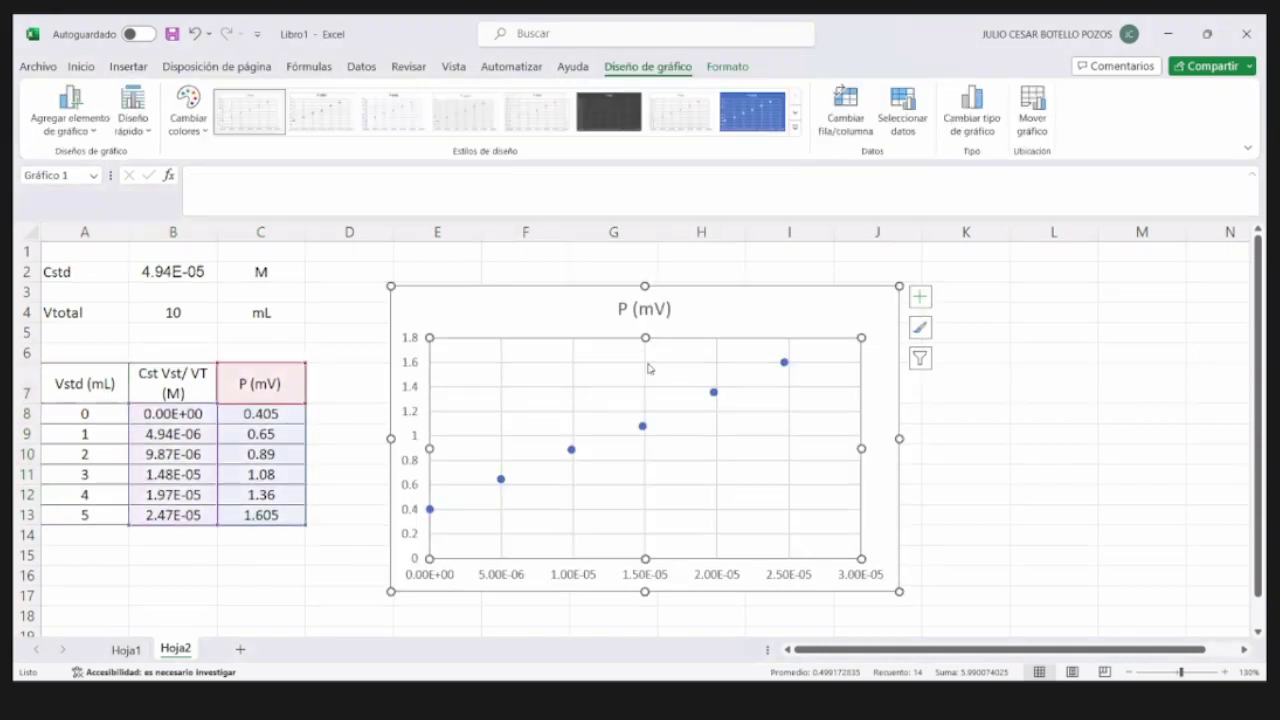
key(Delete)
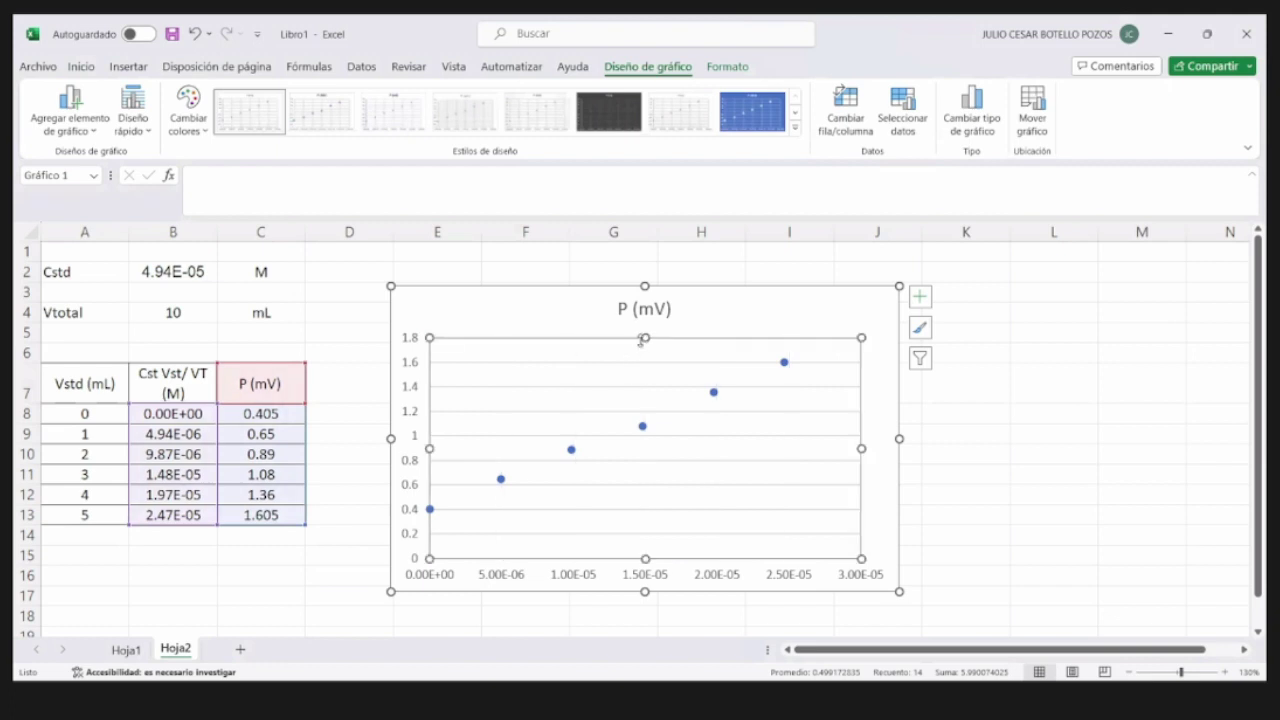
click(642, 363)
key(Delete)
click(650, 309)
key(Delete)
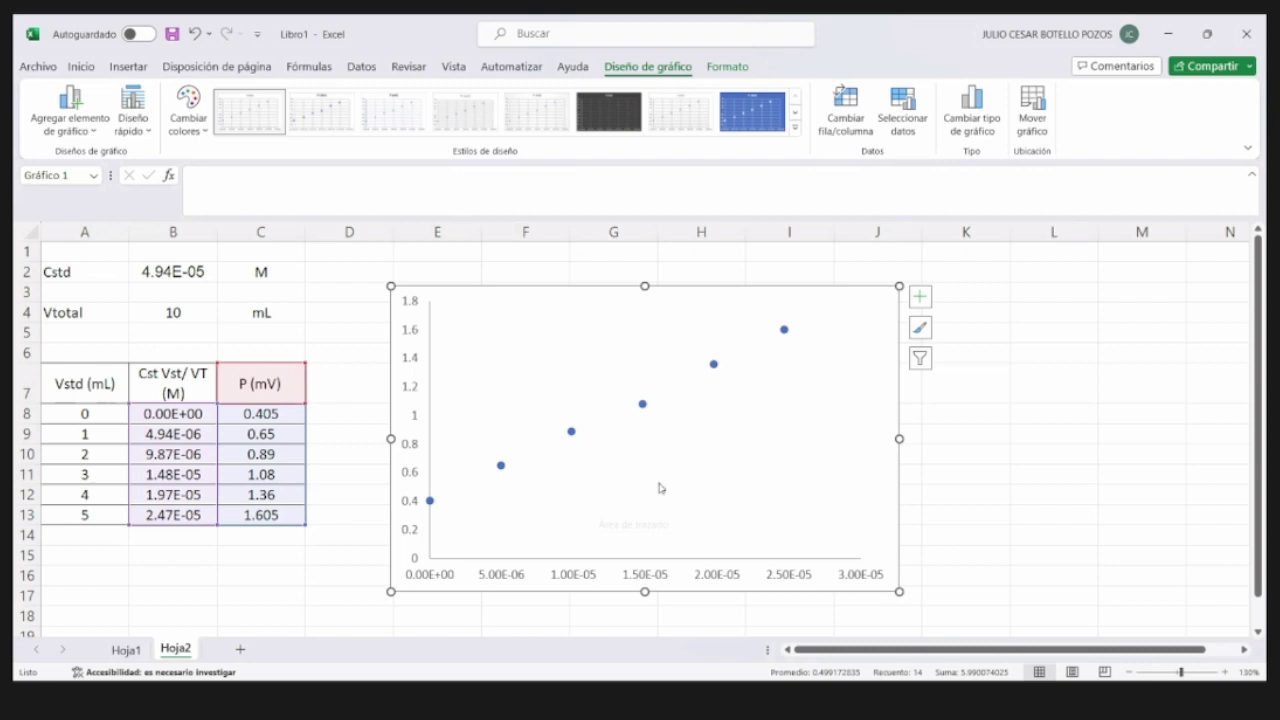
mouse_move(425, 505)
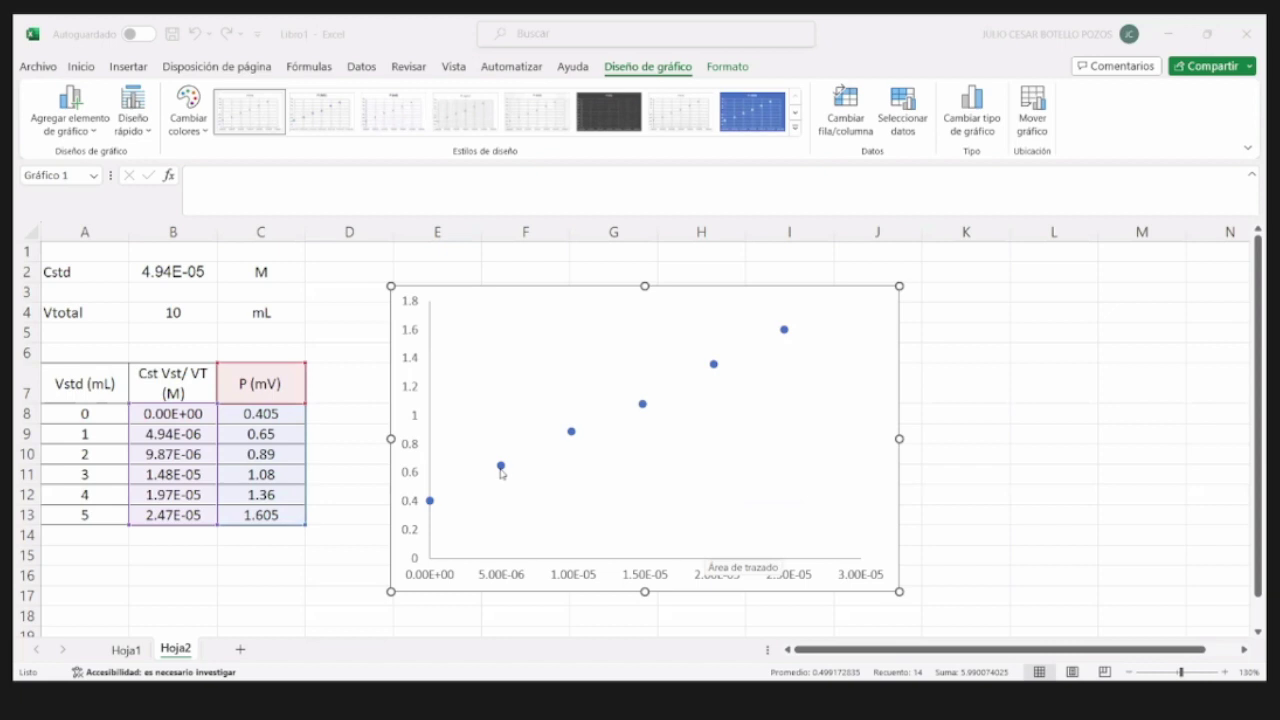
- Add a linear trendline to the scatter series, displaying its equation and R² value, and shrink the chart
click(501, 468)
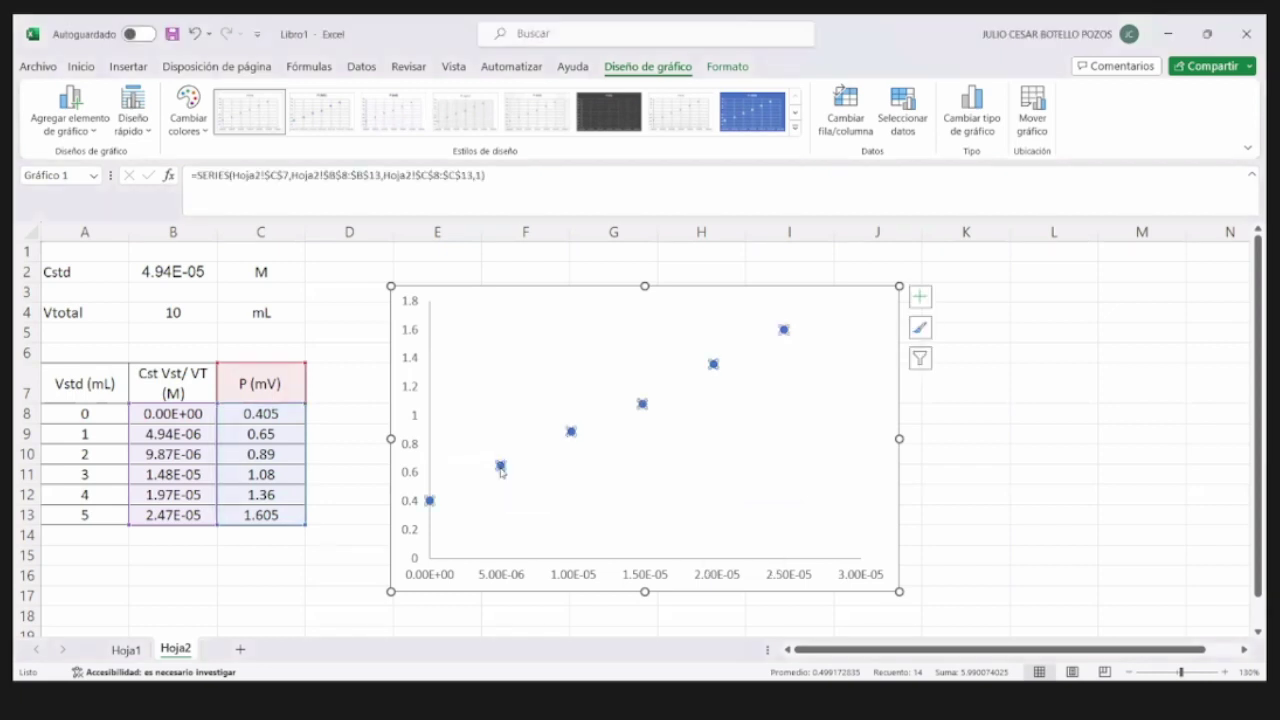
right_click(501, 468)
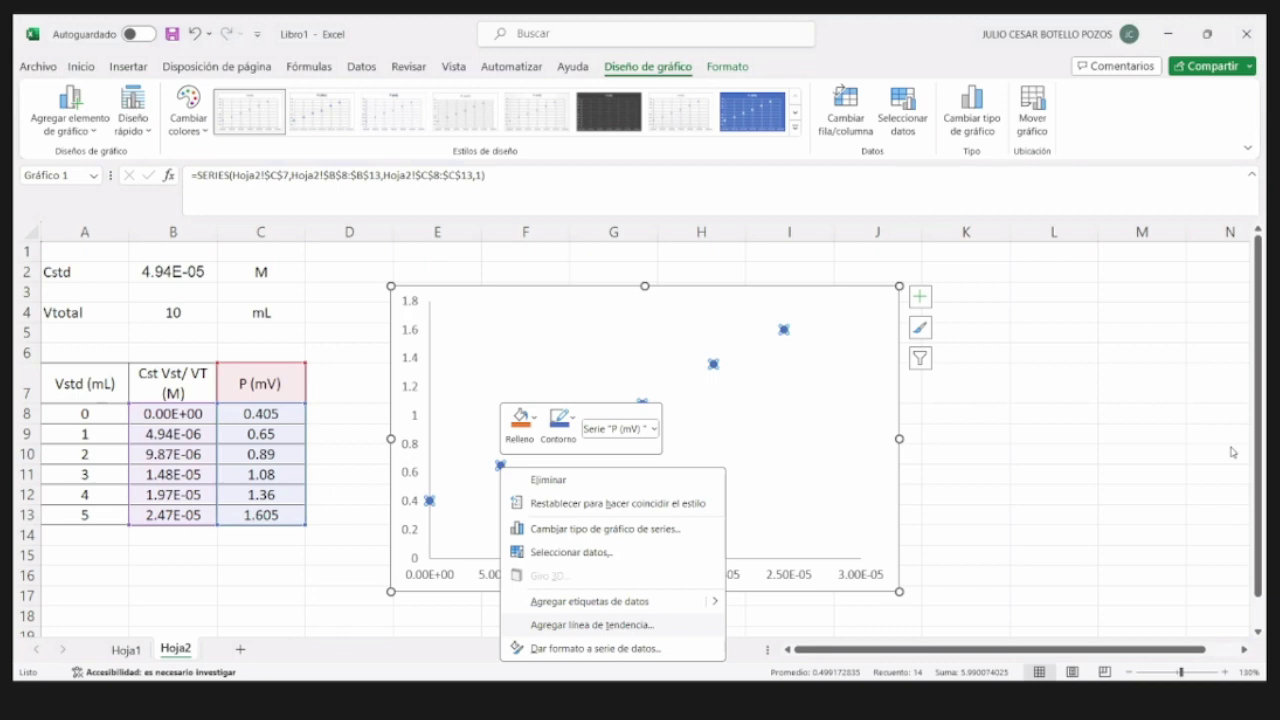
key(Return)
scroll(1170, 569, down, 2)
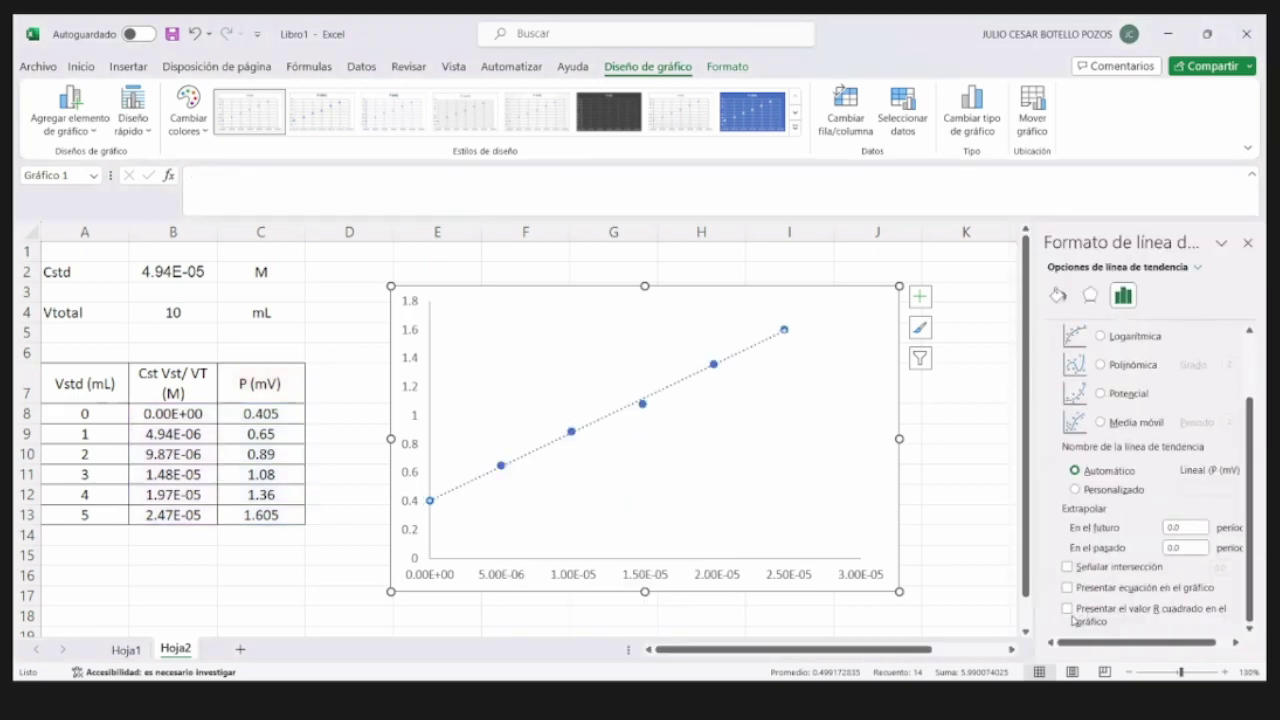
click(1091, 588)
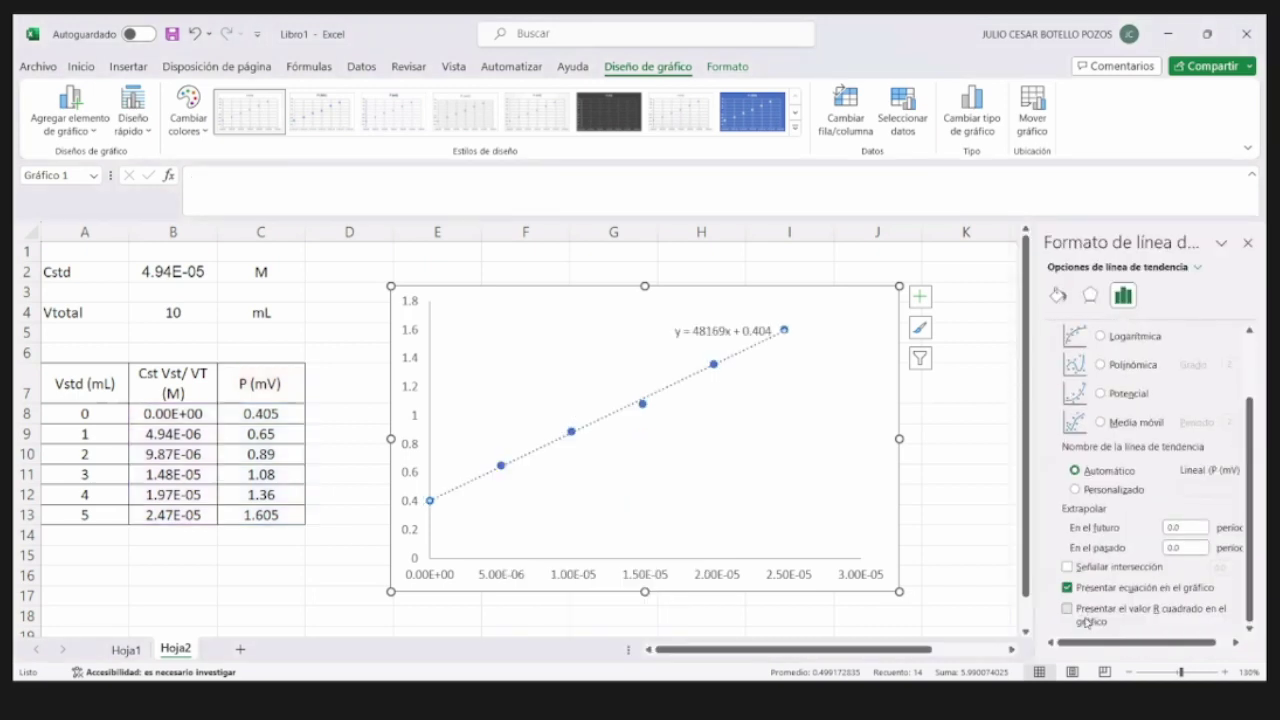
click(1087, 621)
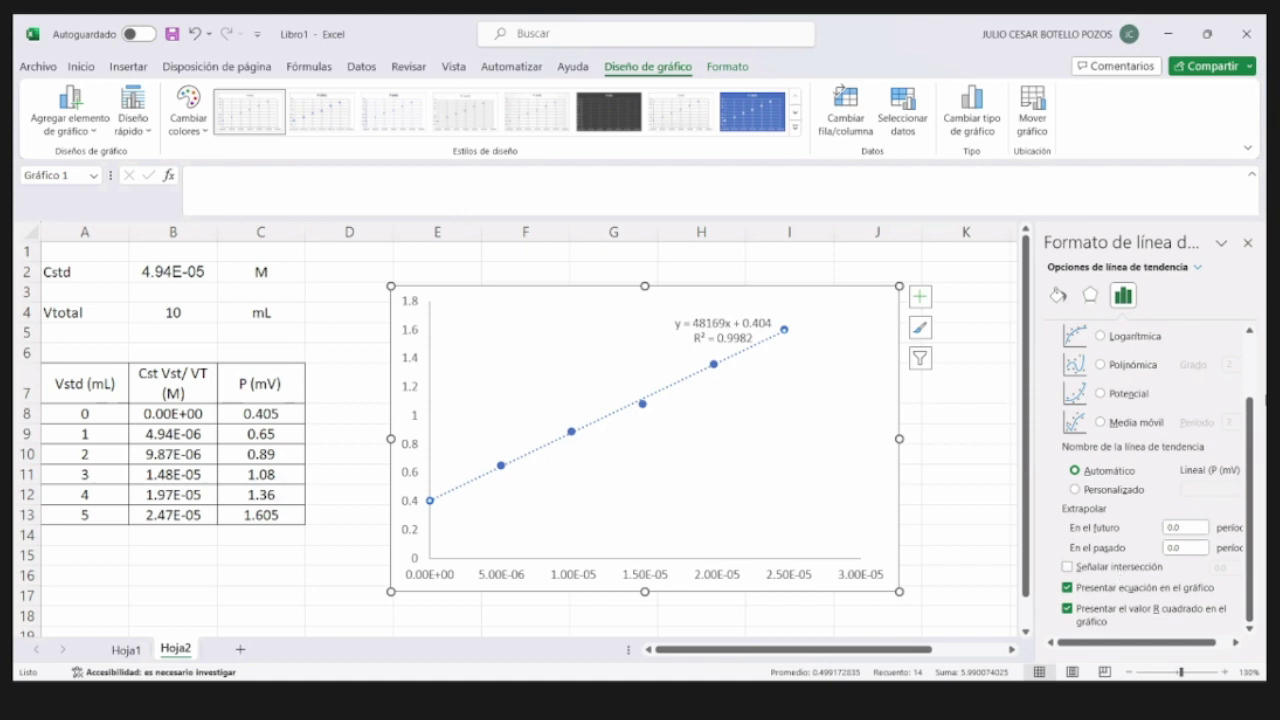
click(1246, 243)
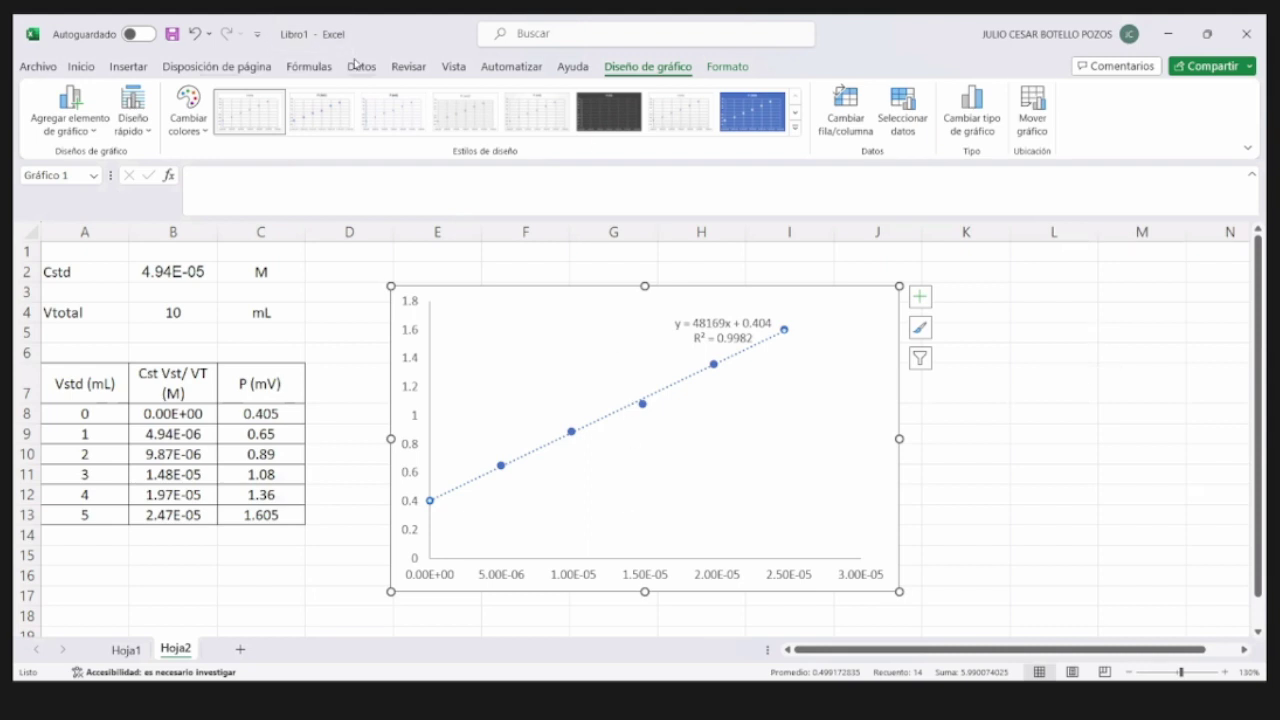
click(392, 591)
drag(392, 591, 466, 520)
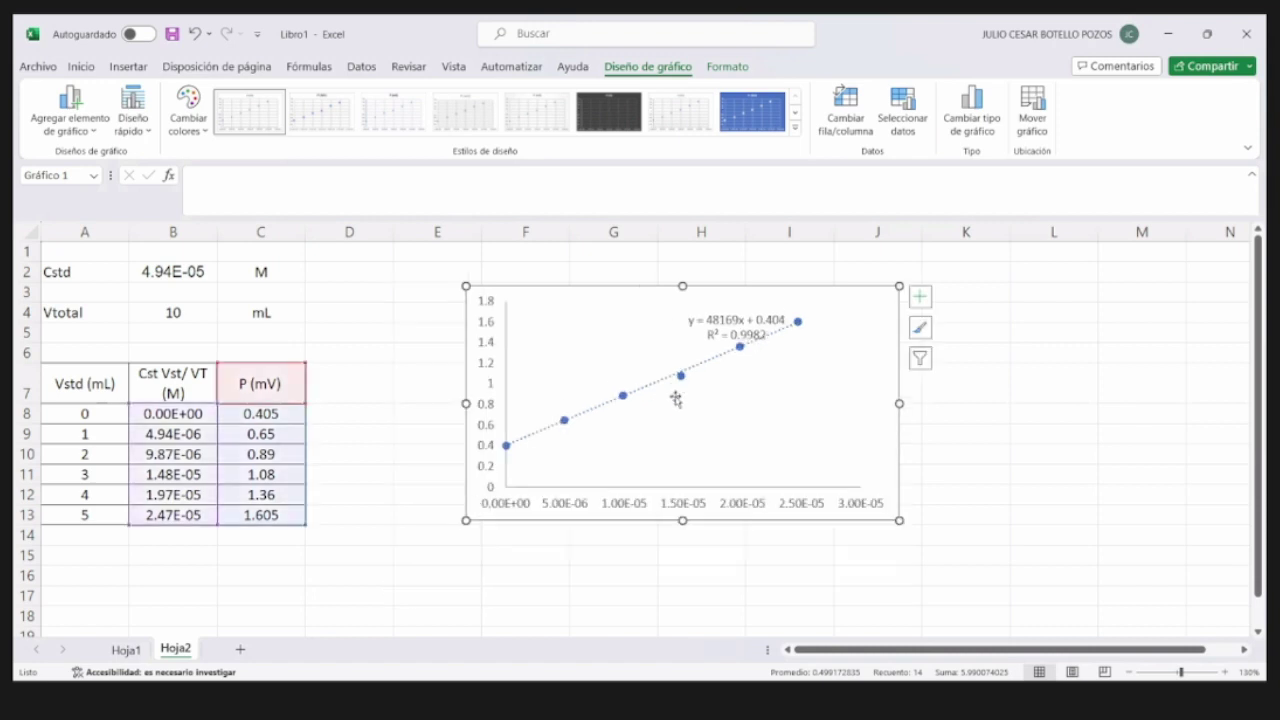
- Run a Regression data analysis with Y range C8:C13, X range B8:B13 and output starting at A16
click(76, 560)
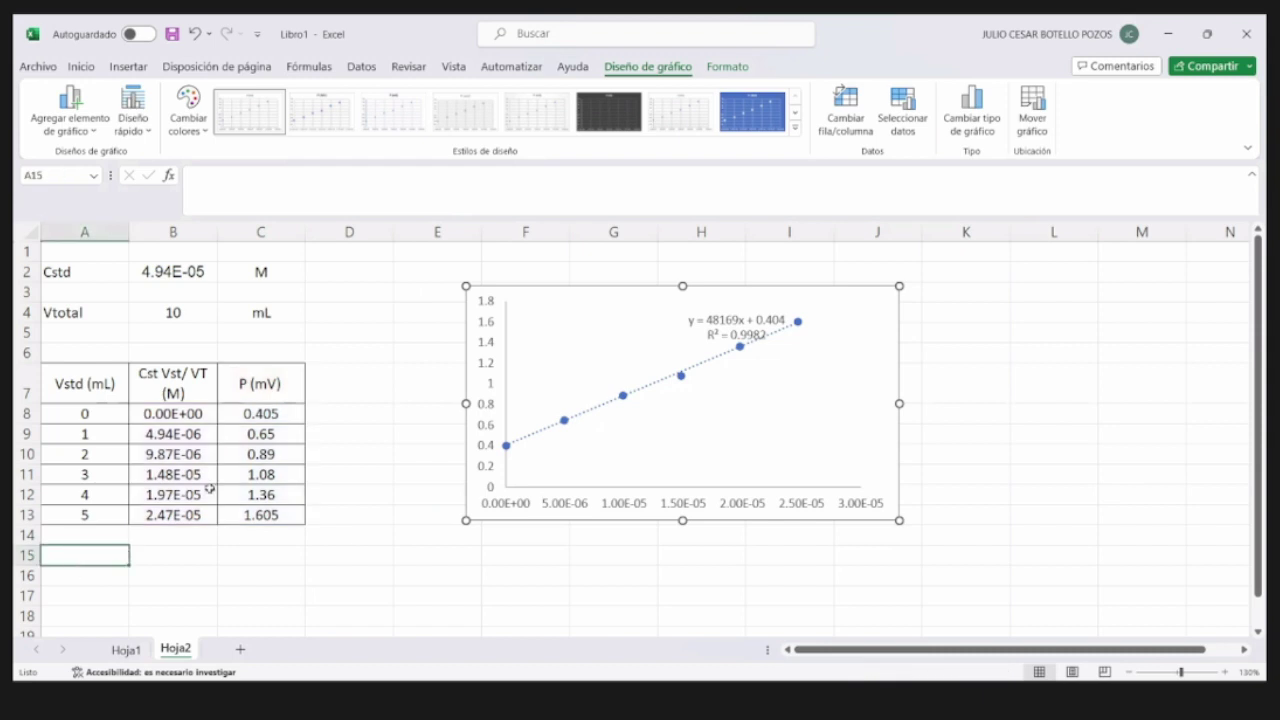
click(355, 76)
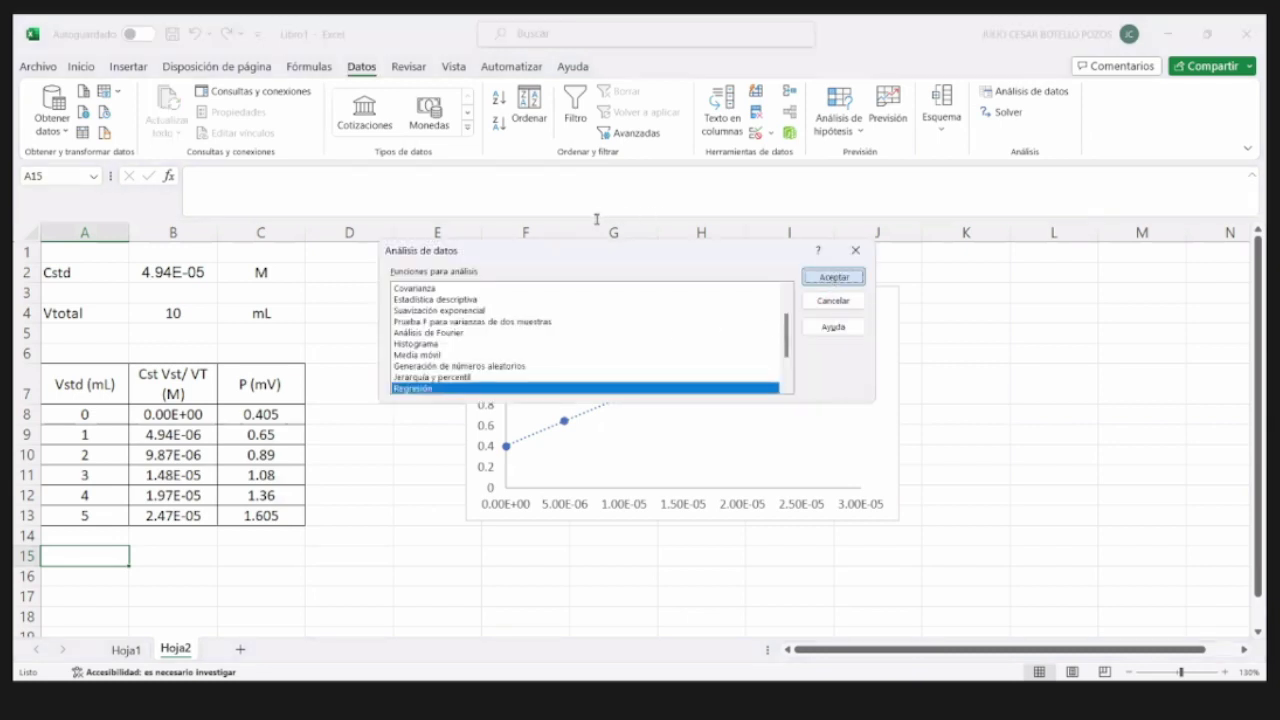
key(Return)
click(290, 412)
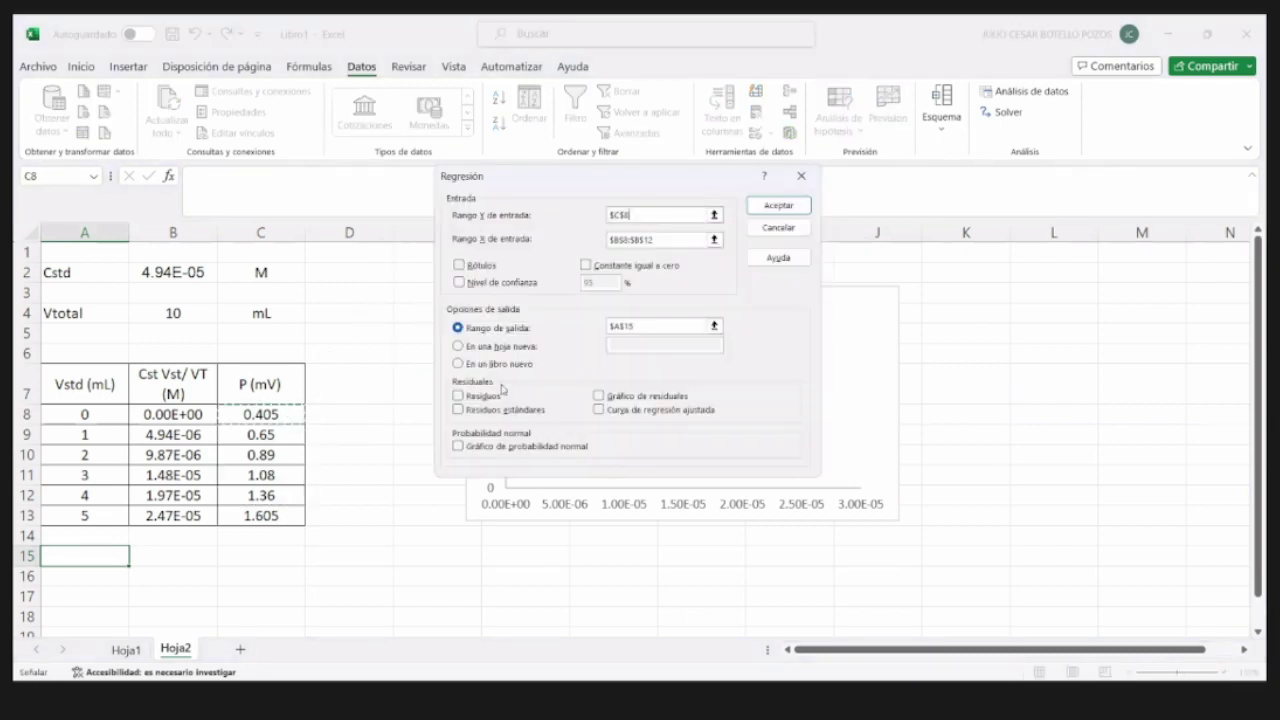
shift+click(284, 517)
key(Tab)
click(168, 413)
shift+click(188, 515)
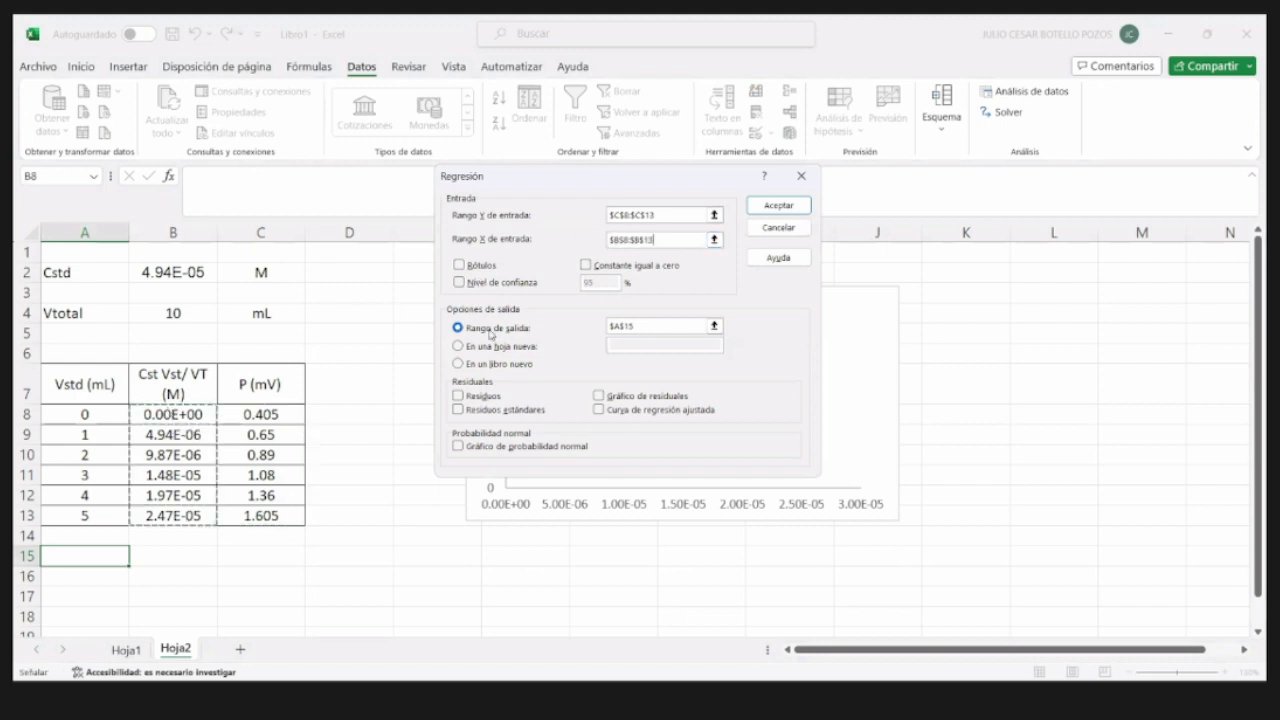
click(638, 325)
click(110, 572)
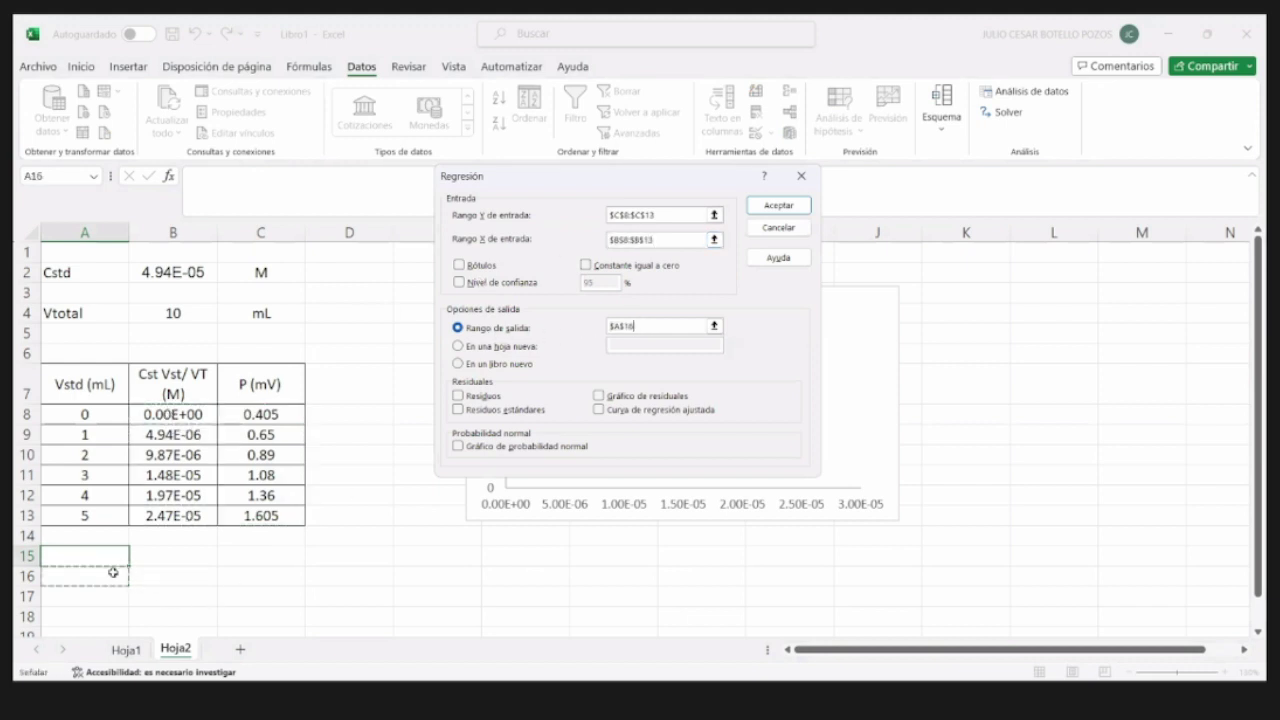
click(787, 210)
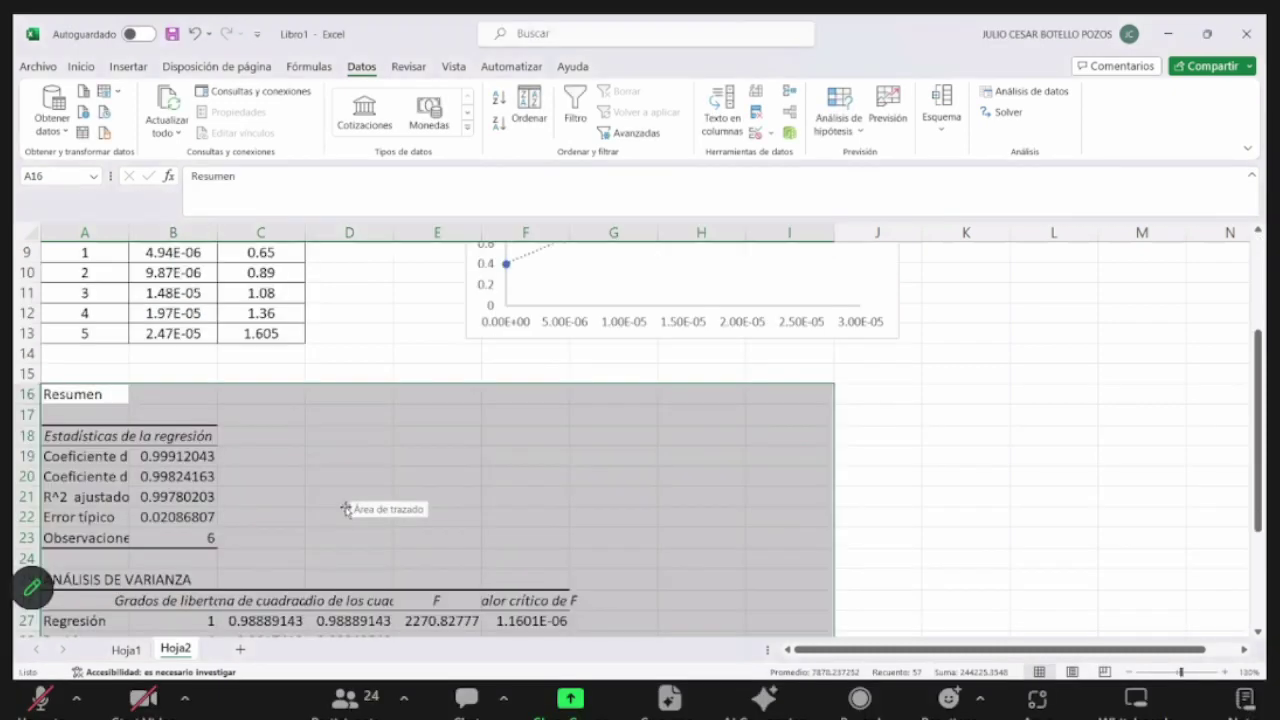
scroll(345, 509, down, 3)
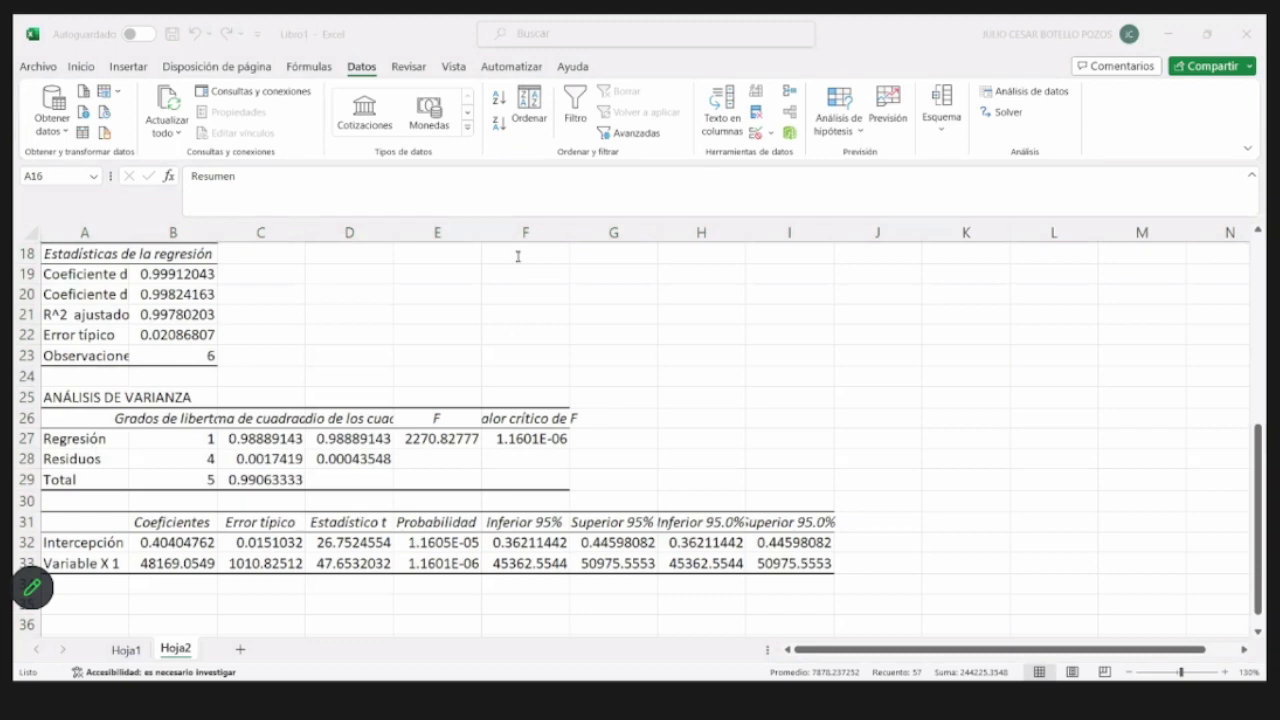
- Switch to the PowerPoint presentation and read slides 67 and 68, covering the problem data and questions c to f
key(alt+Tab)
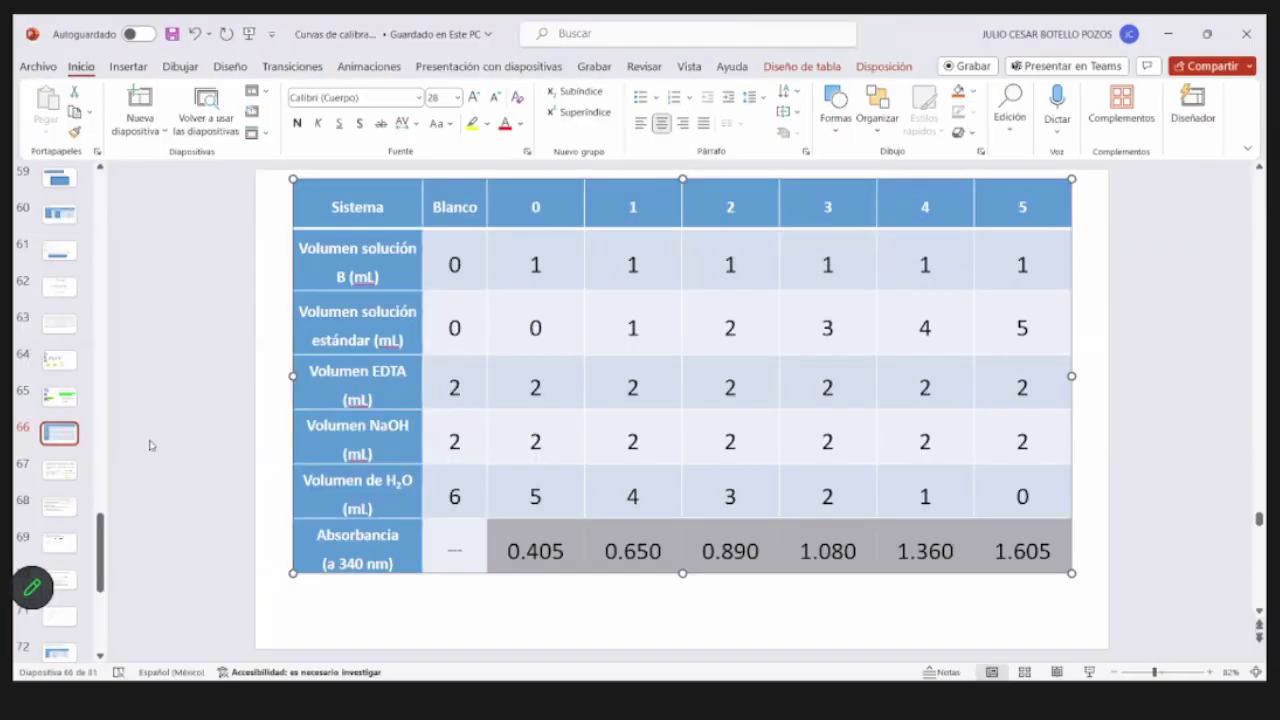
click(55, 475)
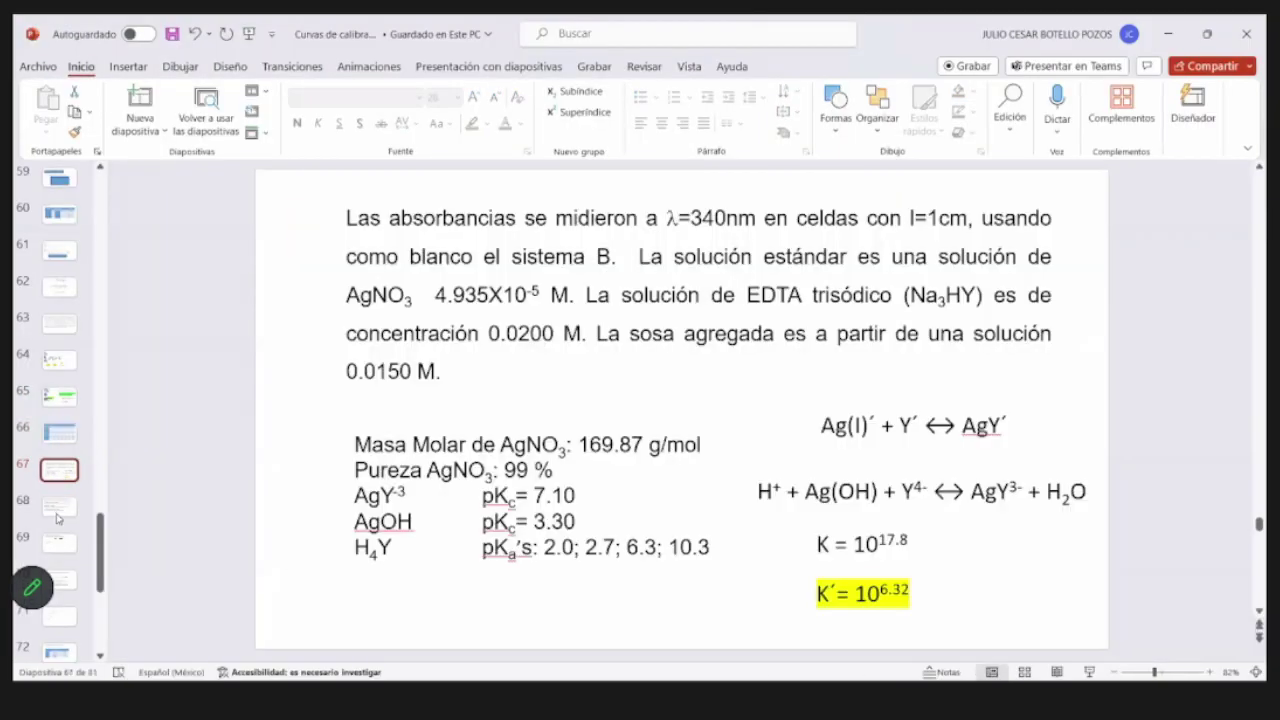
click(62, 507)
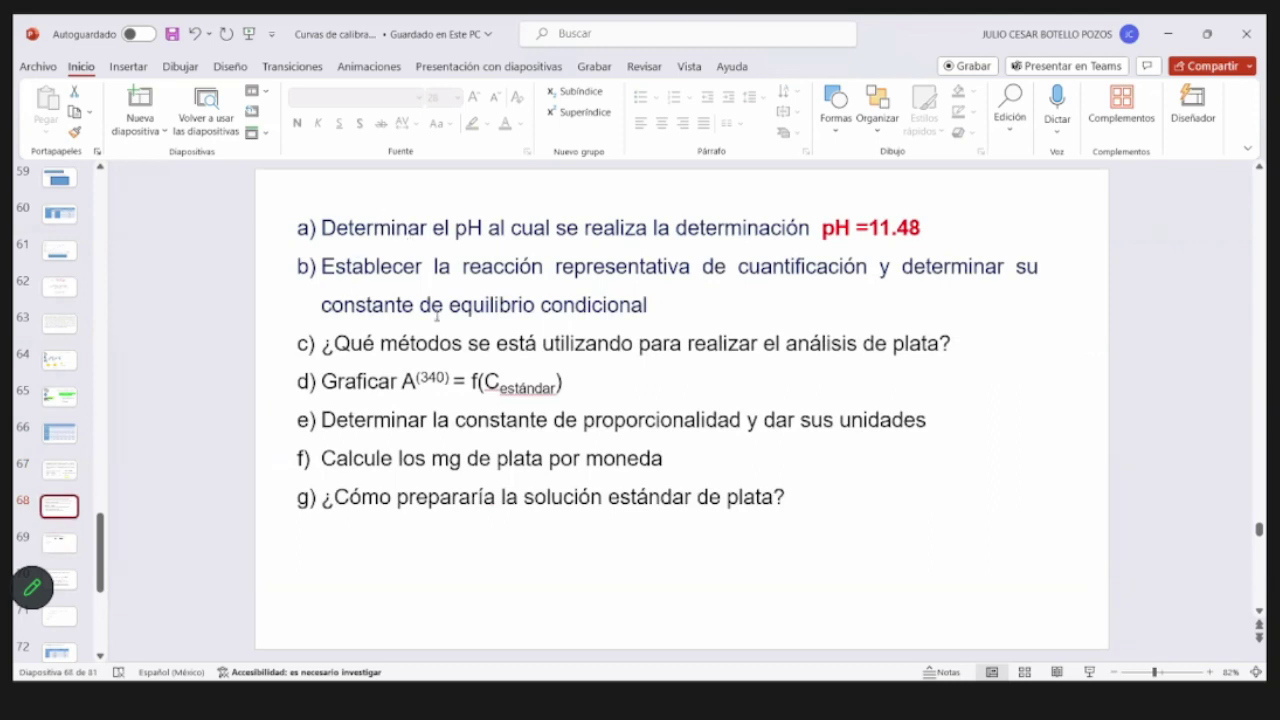
click(365, 340)
drag(362, 343, 945, 343)
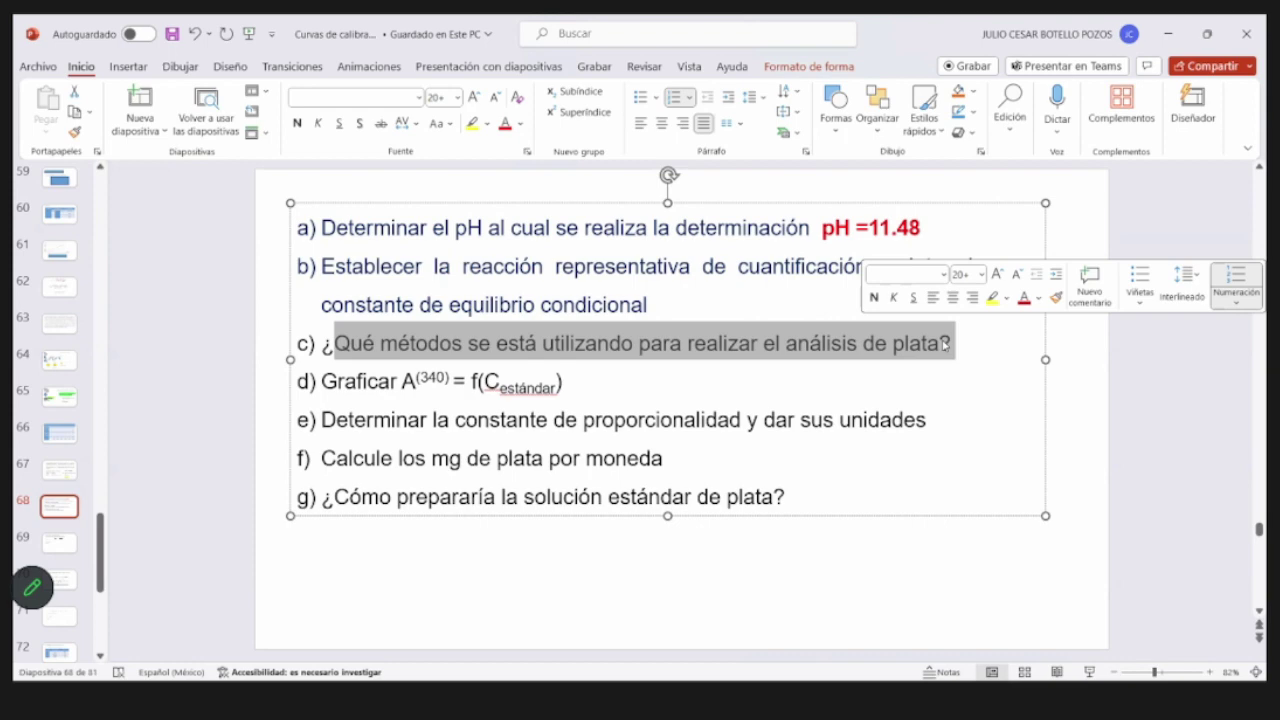
drag(403, 381, 590, 392)
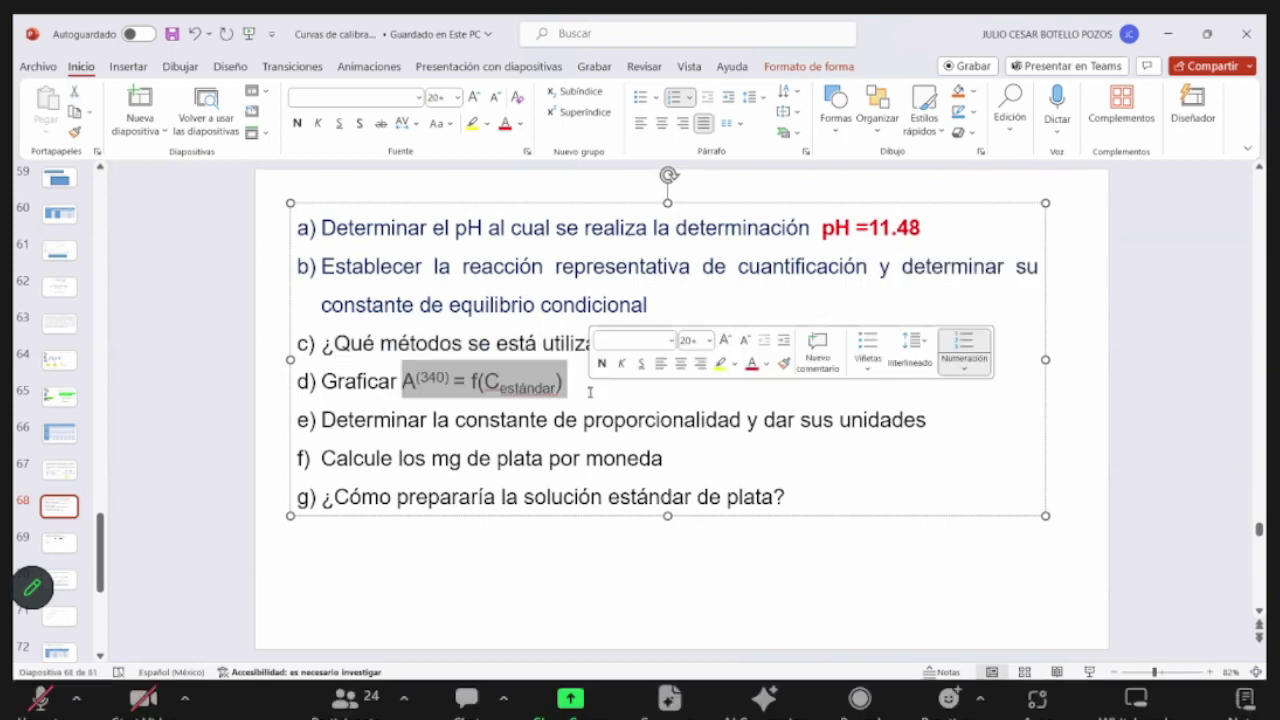
drag(377, 422, 431, 460)
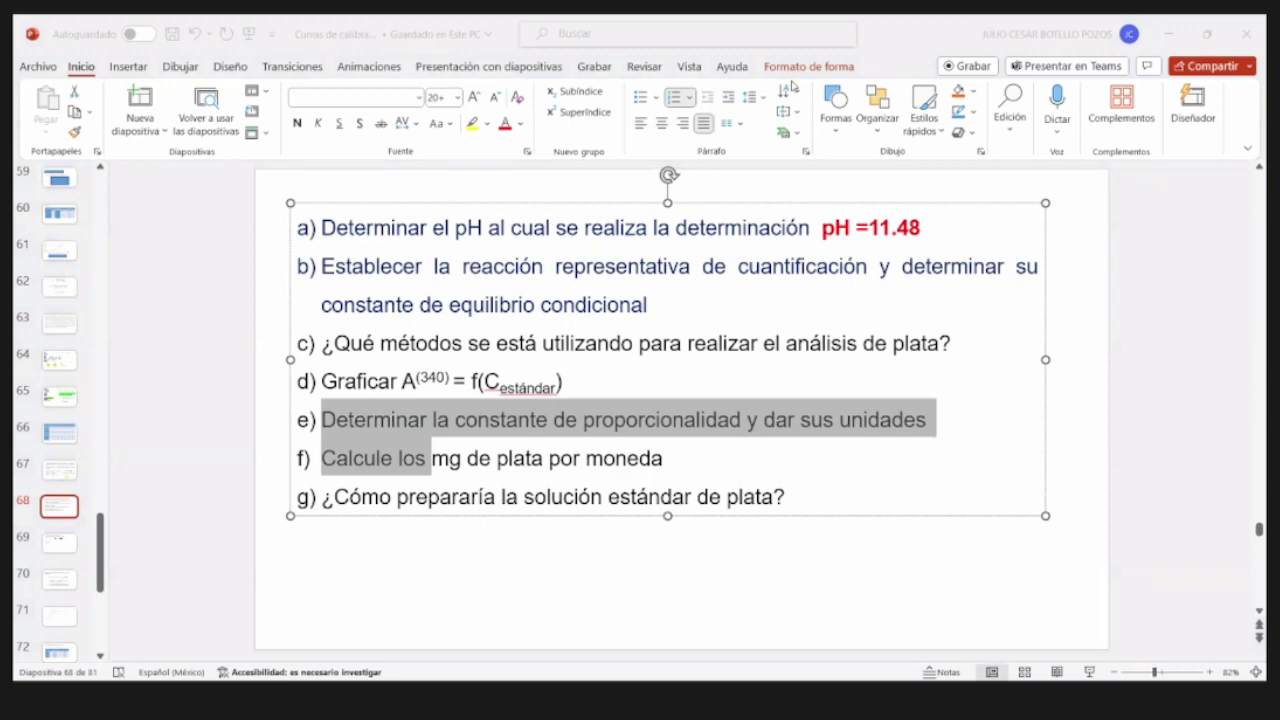
- Return to Excel and enter the right-aligned label "K =" in cell E36, below the regression output
key(alt+Tab)
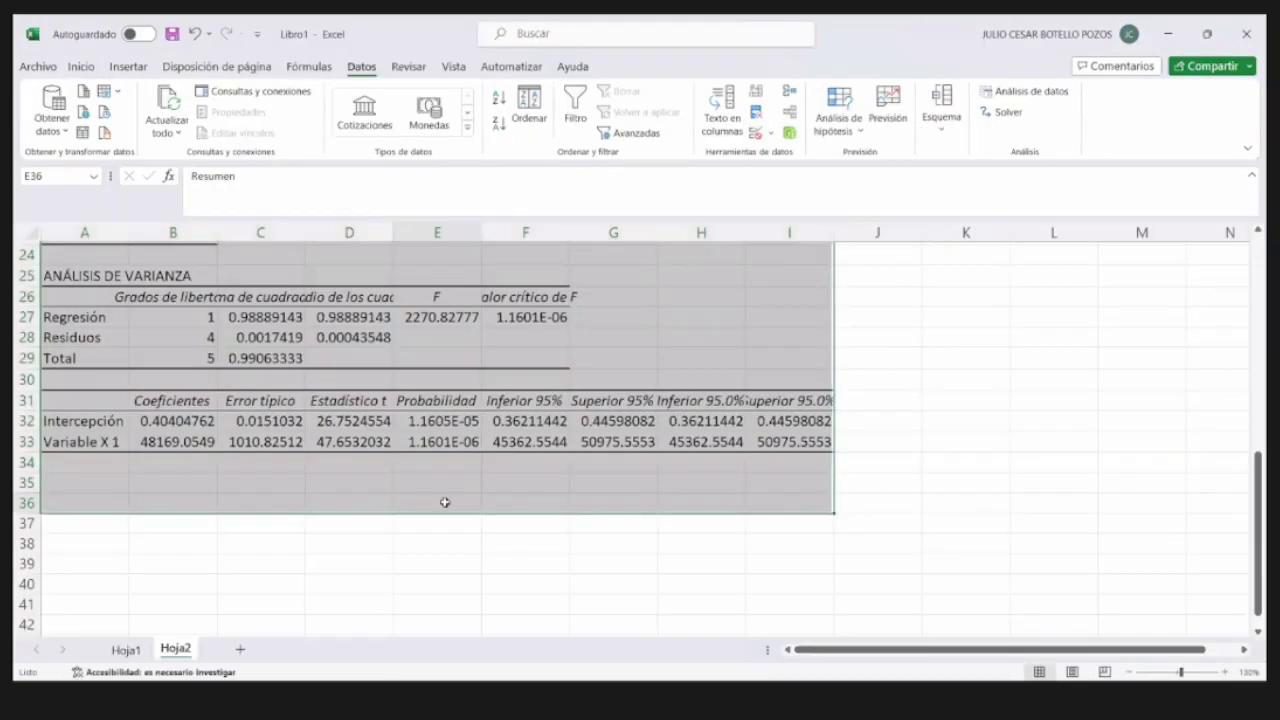
click(445, 502)
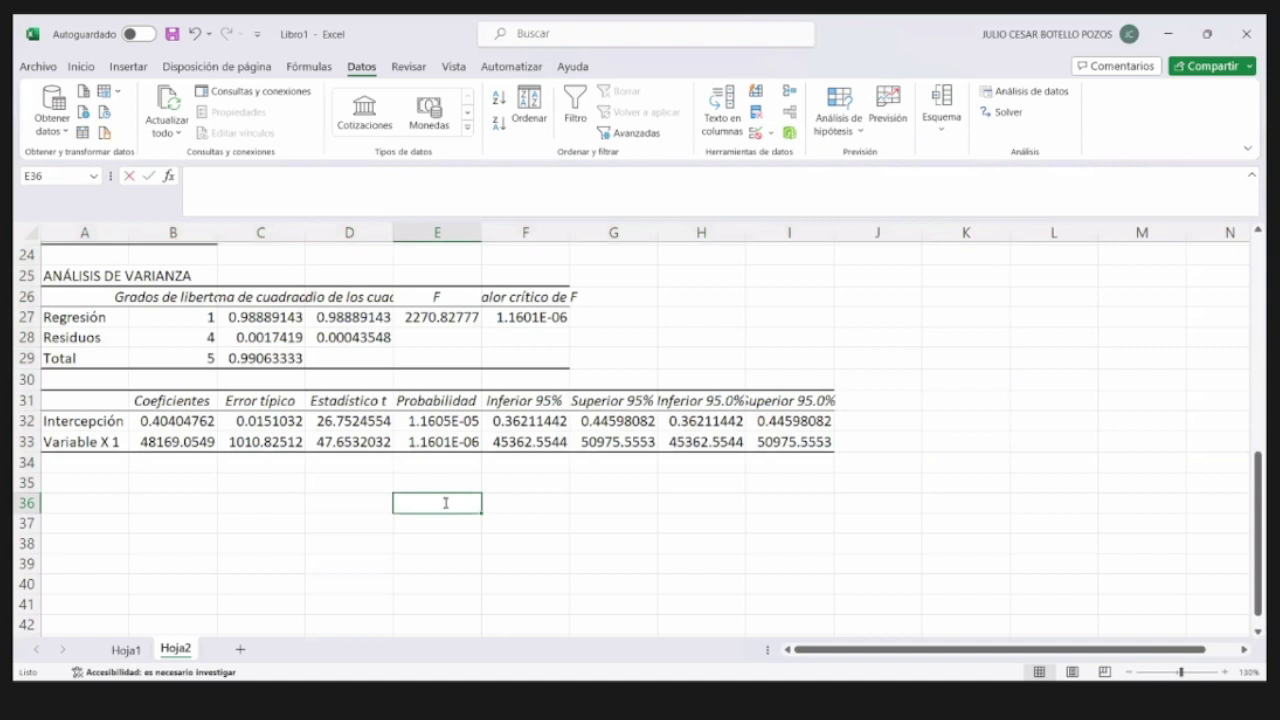
text(K)
key(Tab)
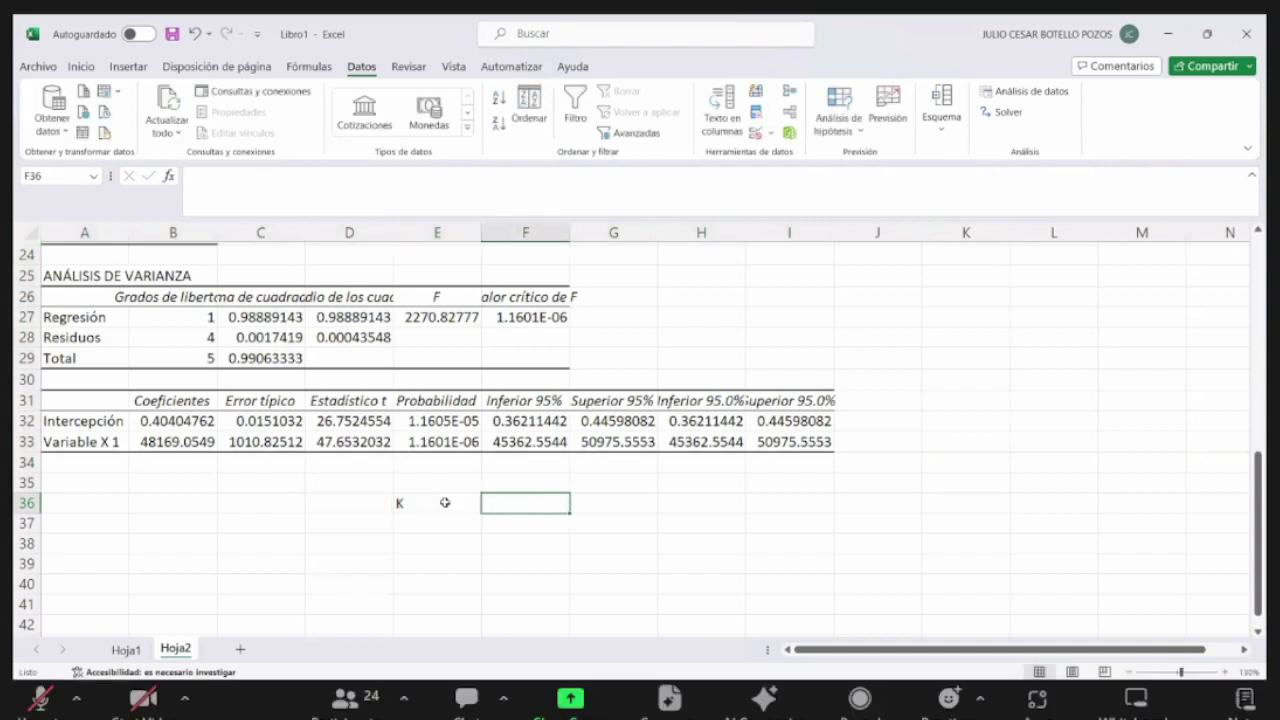
click(445, 502)
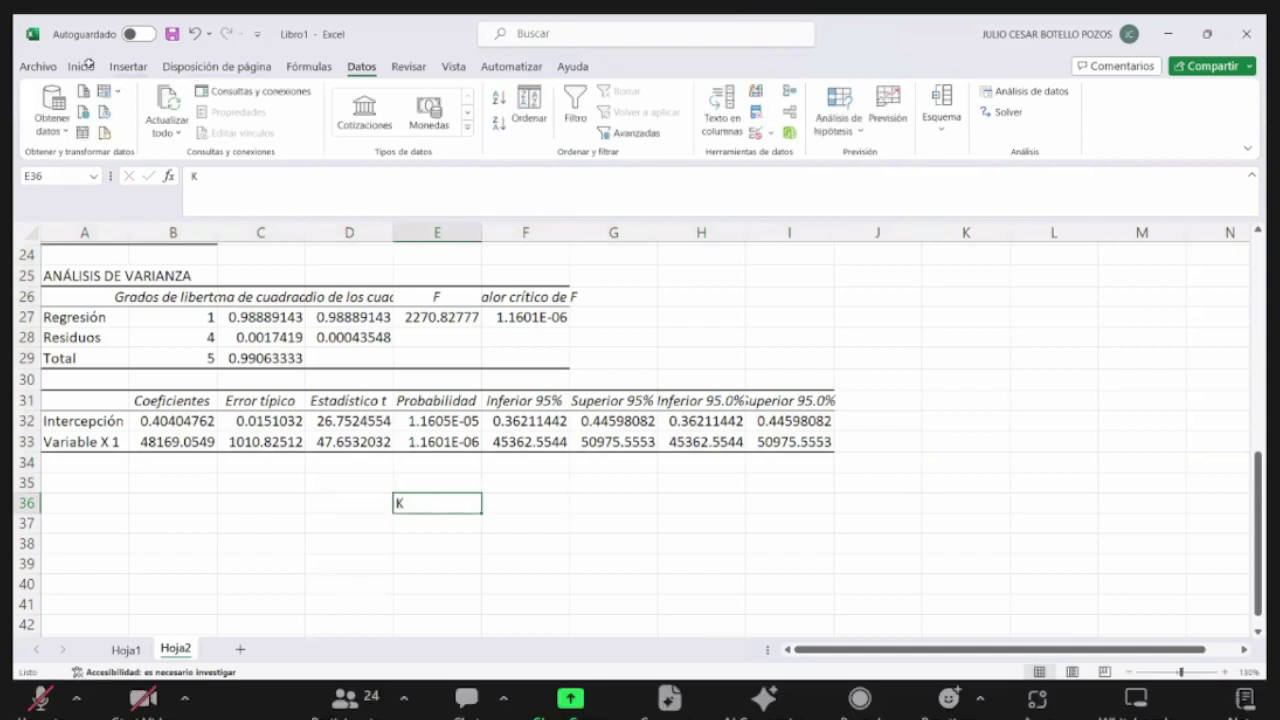
scroll(349, 137, up, 4)
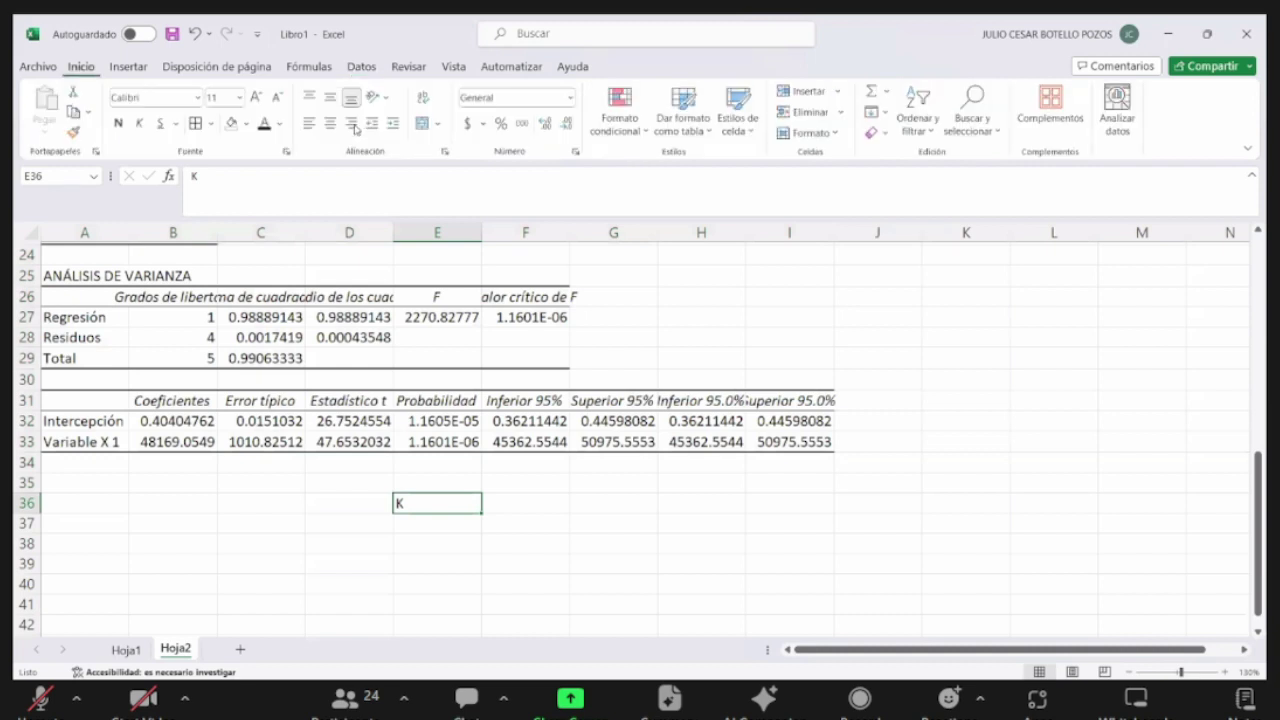
key(alt+o)
key(a)
key(d)
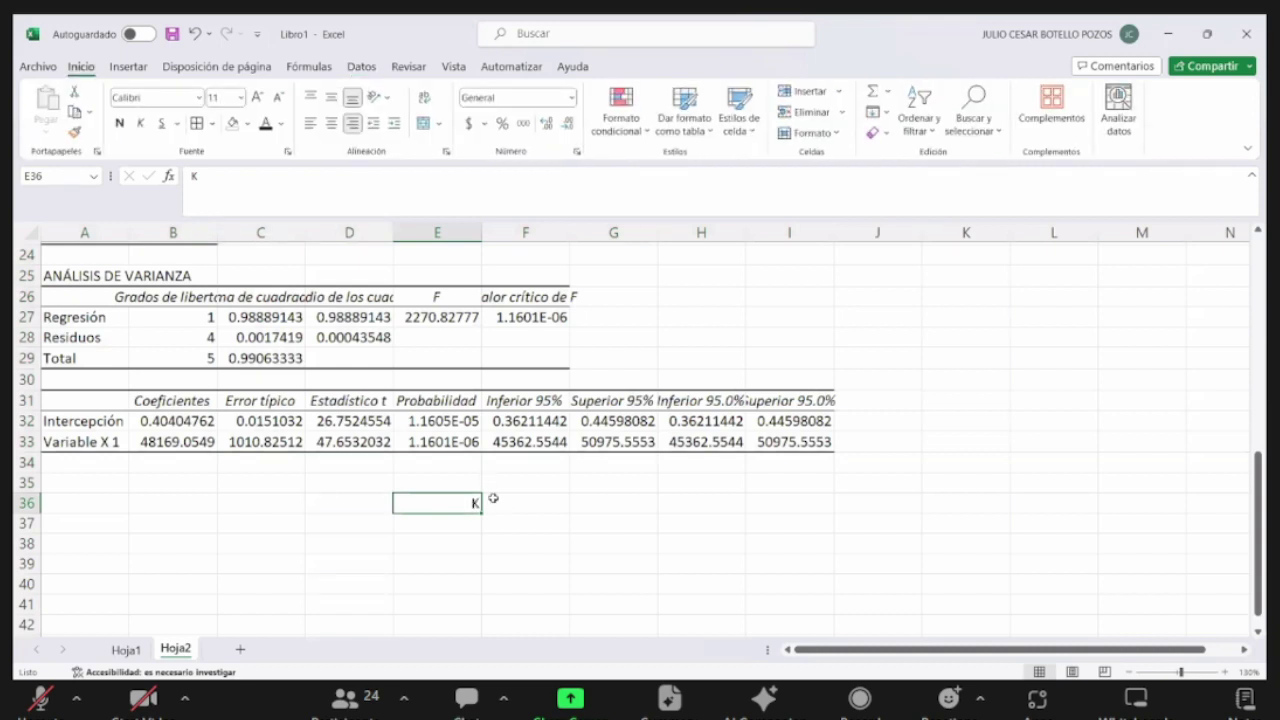
click(242, 191)
text(=)
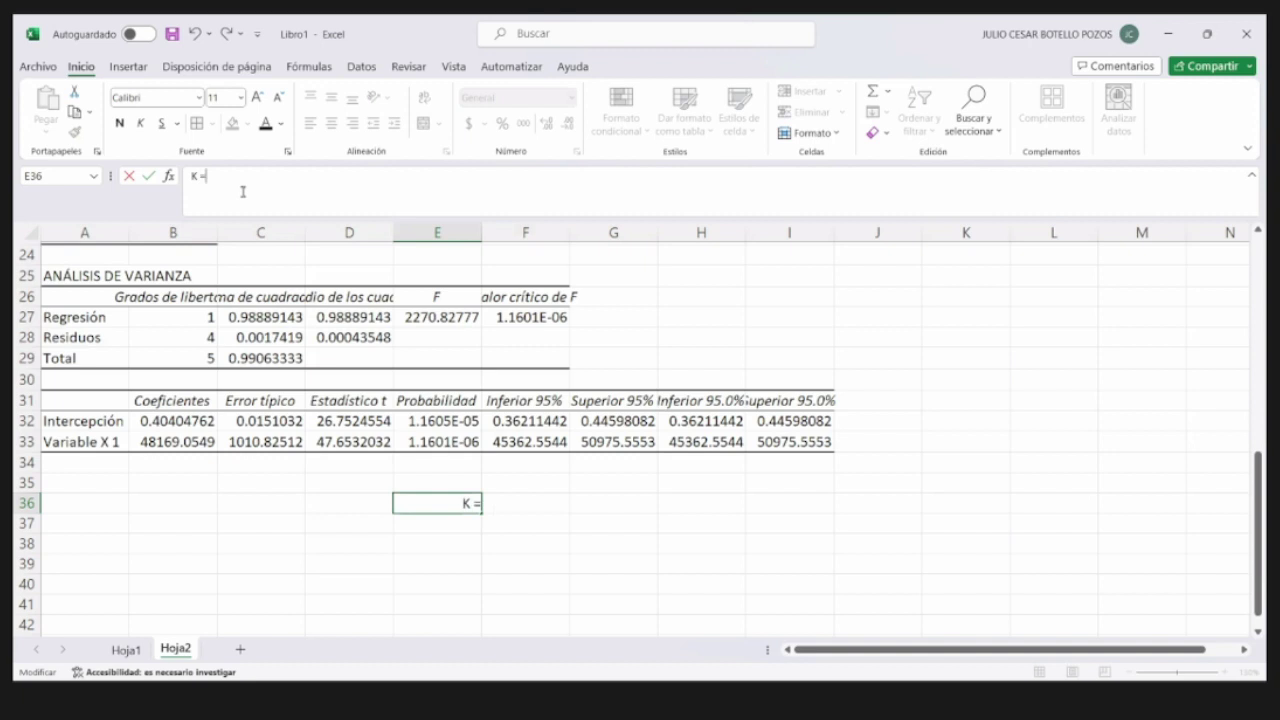
click(510, 503)
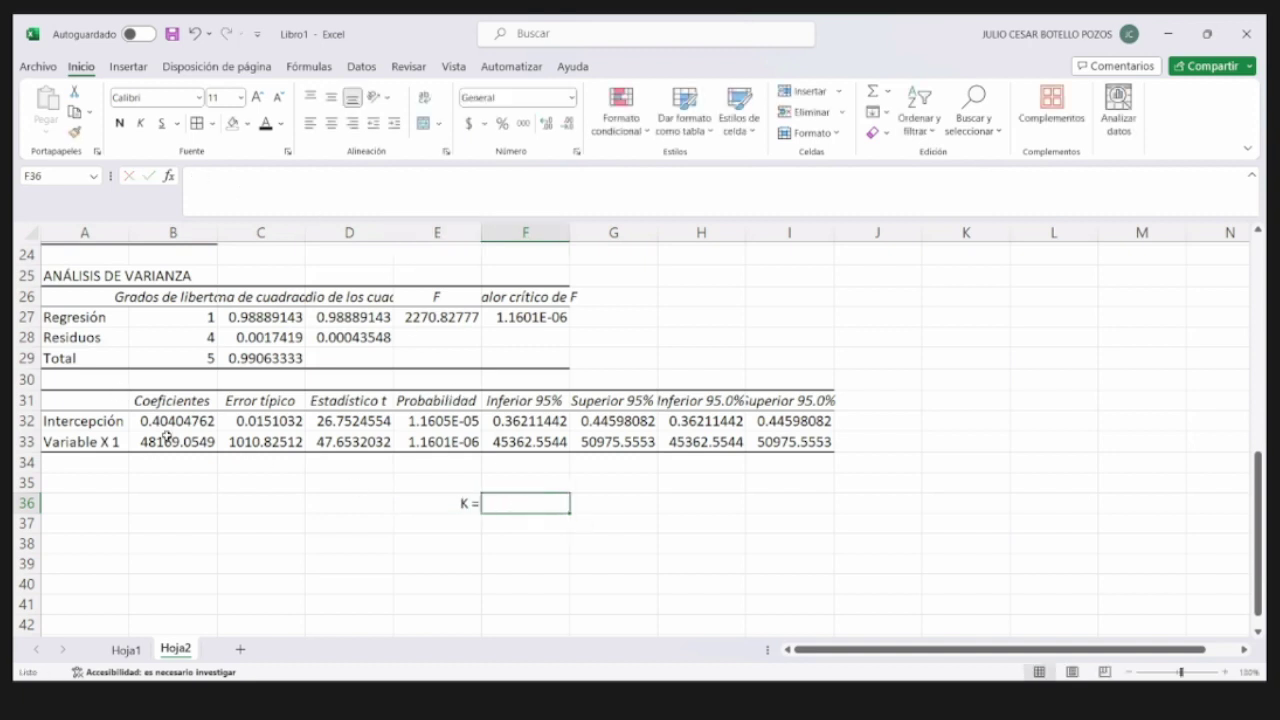
- Enter the formula =B33 in F36 to bring in the regression slope as K
click(185, 442)
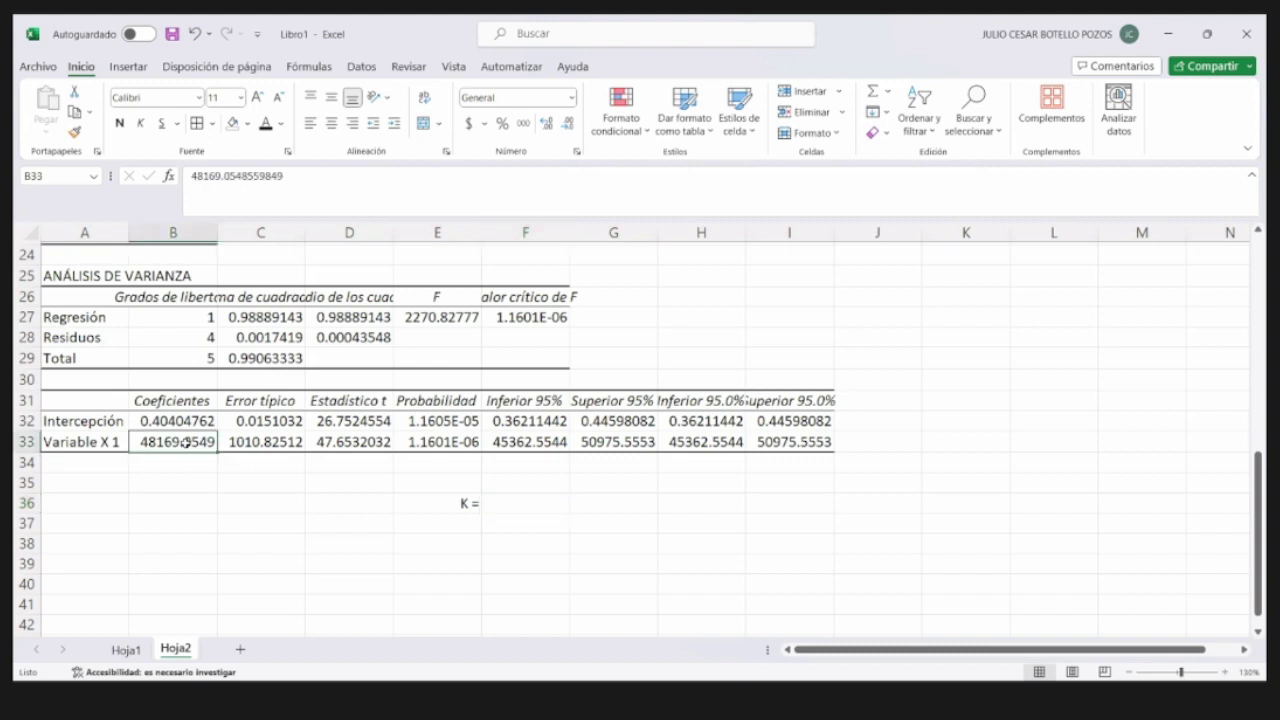
click(535, 510)
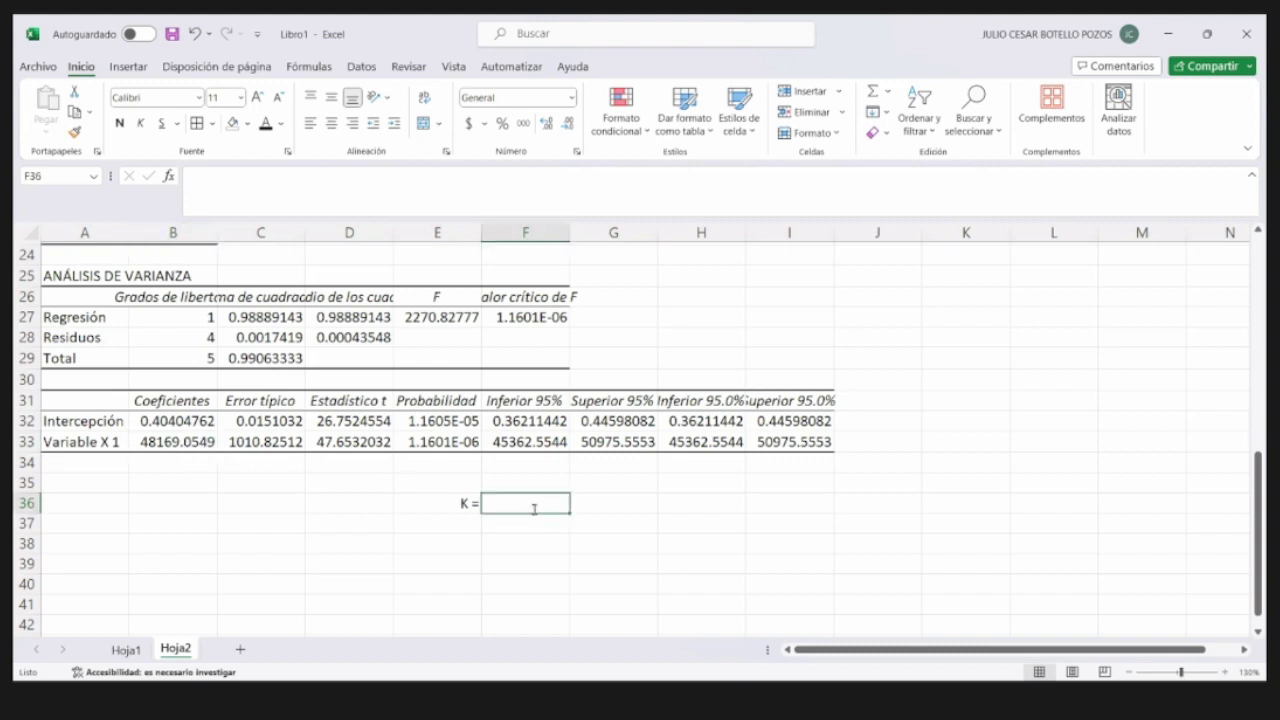
text(=)
click(140, 443)
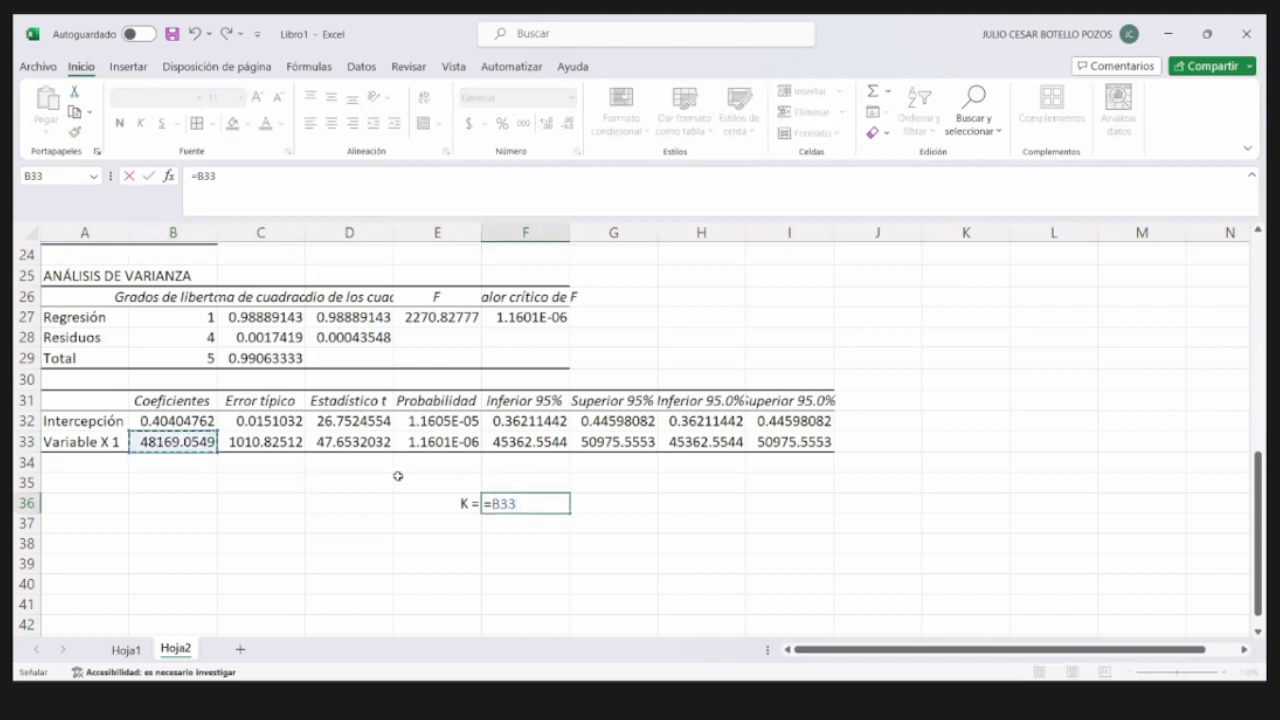
click(608, 505)
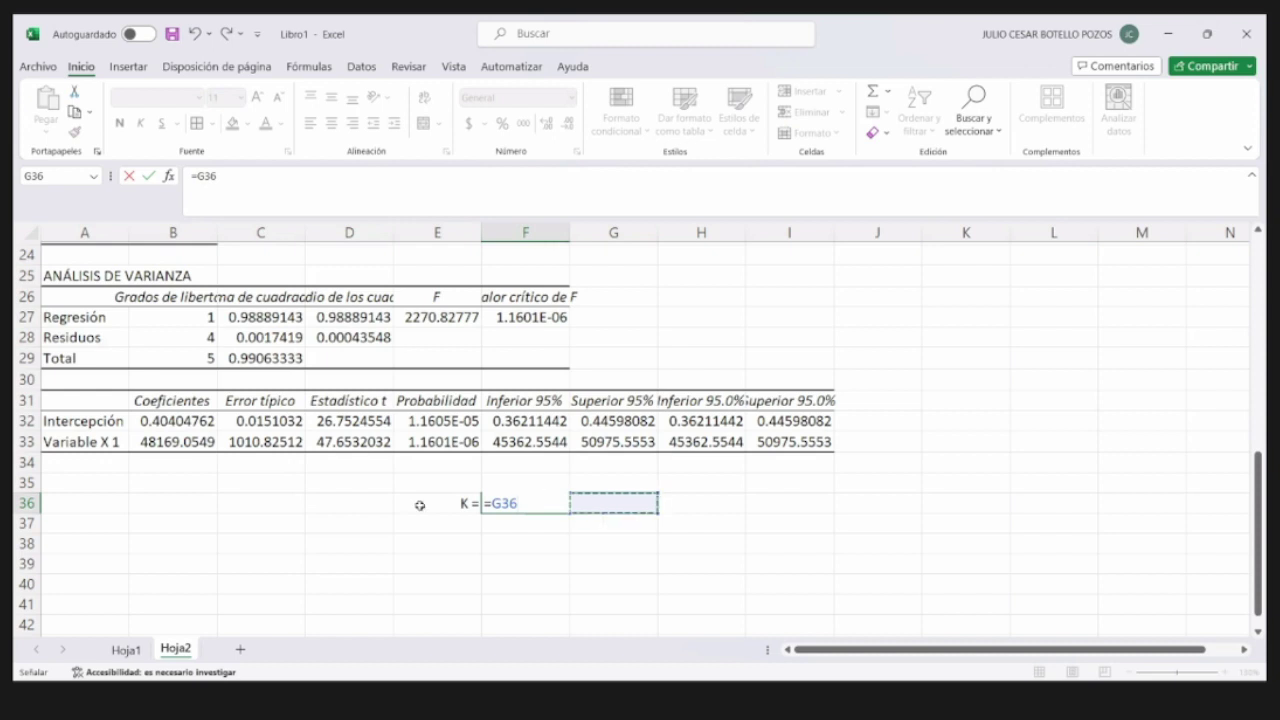
click(195, 442)
key(Return)
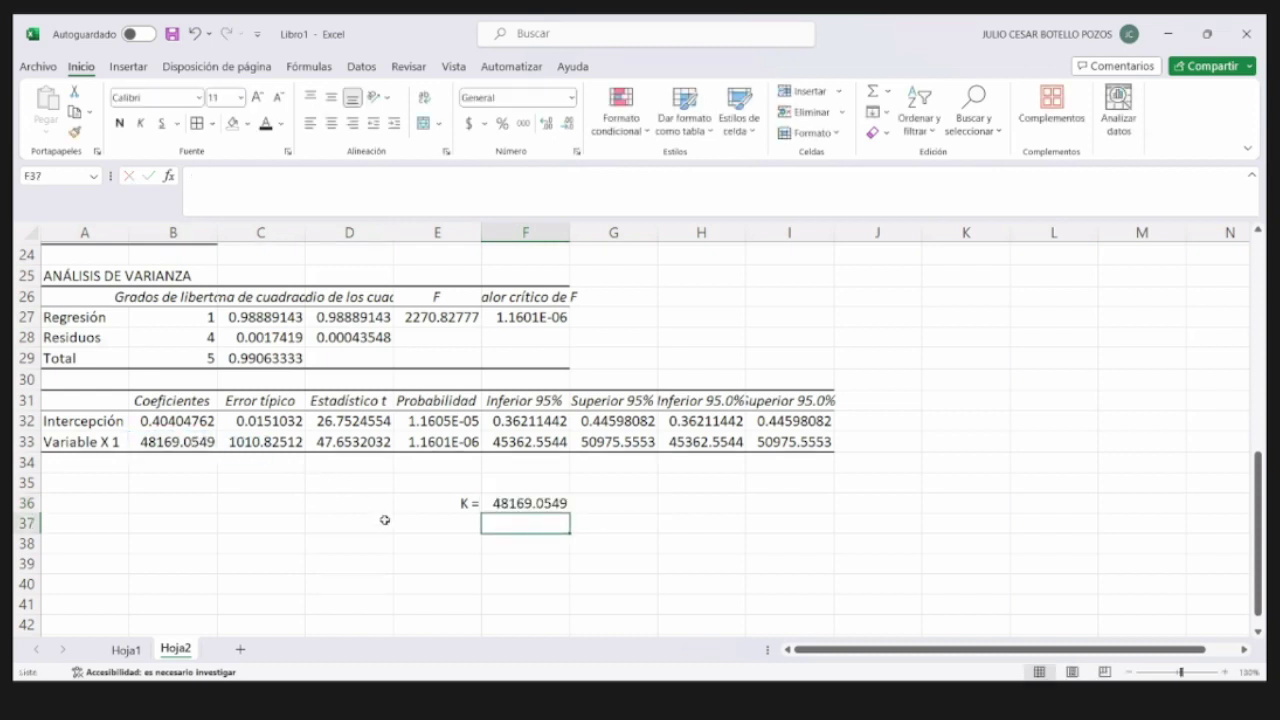
- Switch to the PowerPoint presentation and review slides 67 and 68 for the units requested with the proportionality constant
click(633, 497)
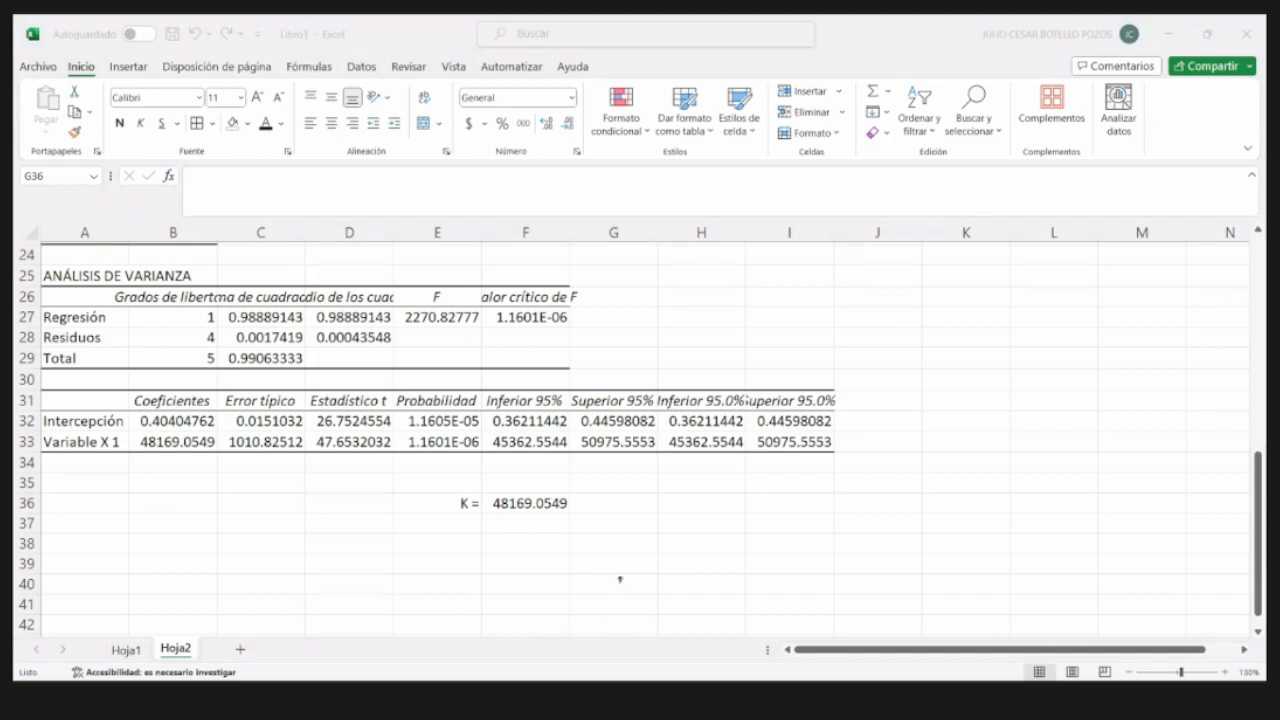
key(alt+Tab)
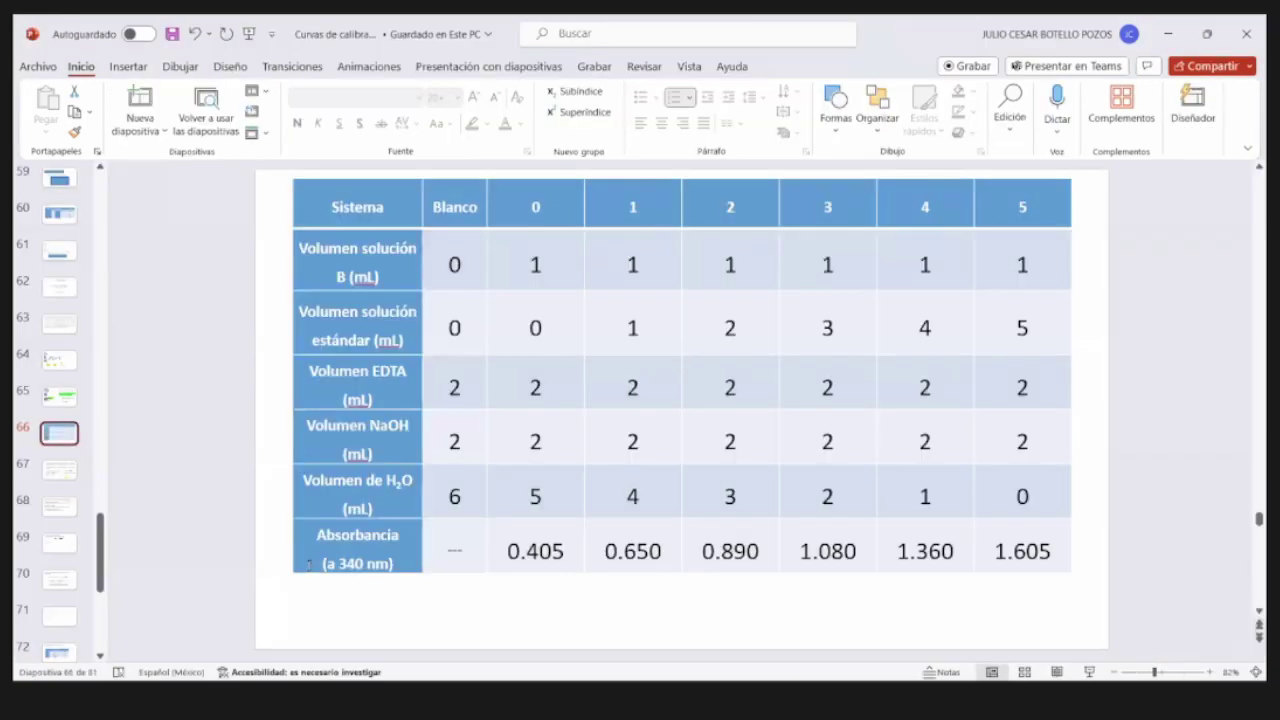
click(57, 472)
click(57, 508)
click(55, 523)
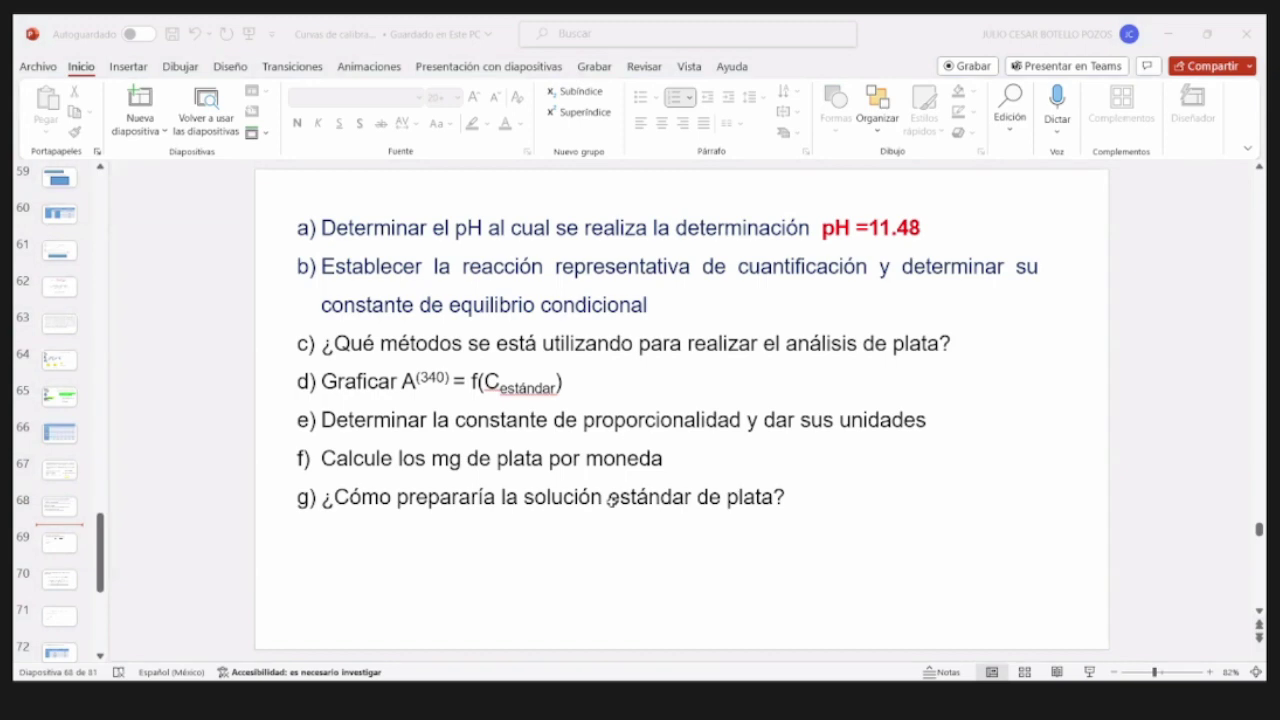
- Return to Excel and enter the unit text "M-1" in G36, beside the K value
key(alt+Tab)
text(M-)
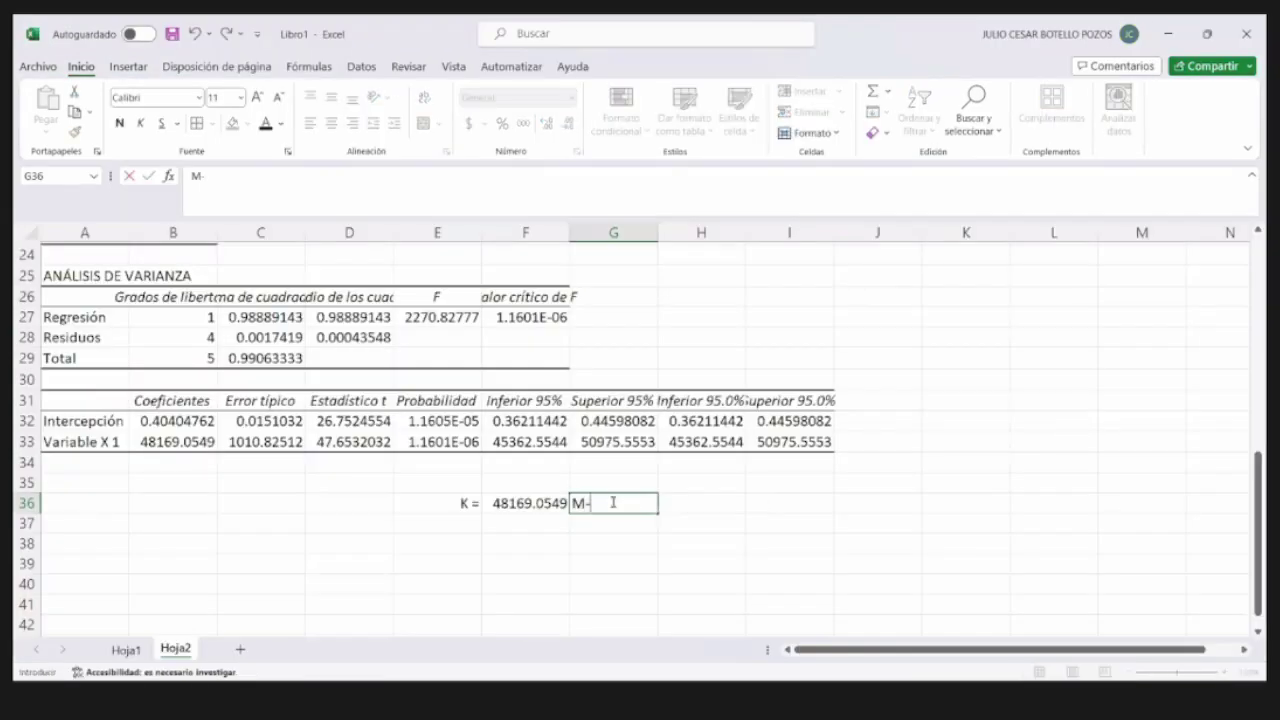
text(1)
key(shift+Left)
key(shift+Left)
click(603, 499)
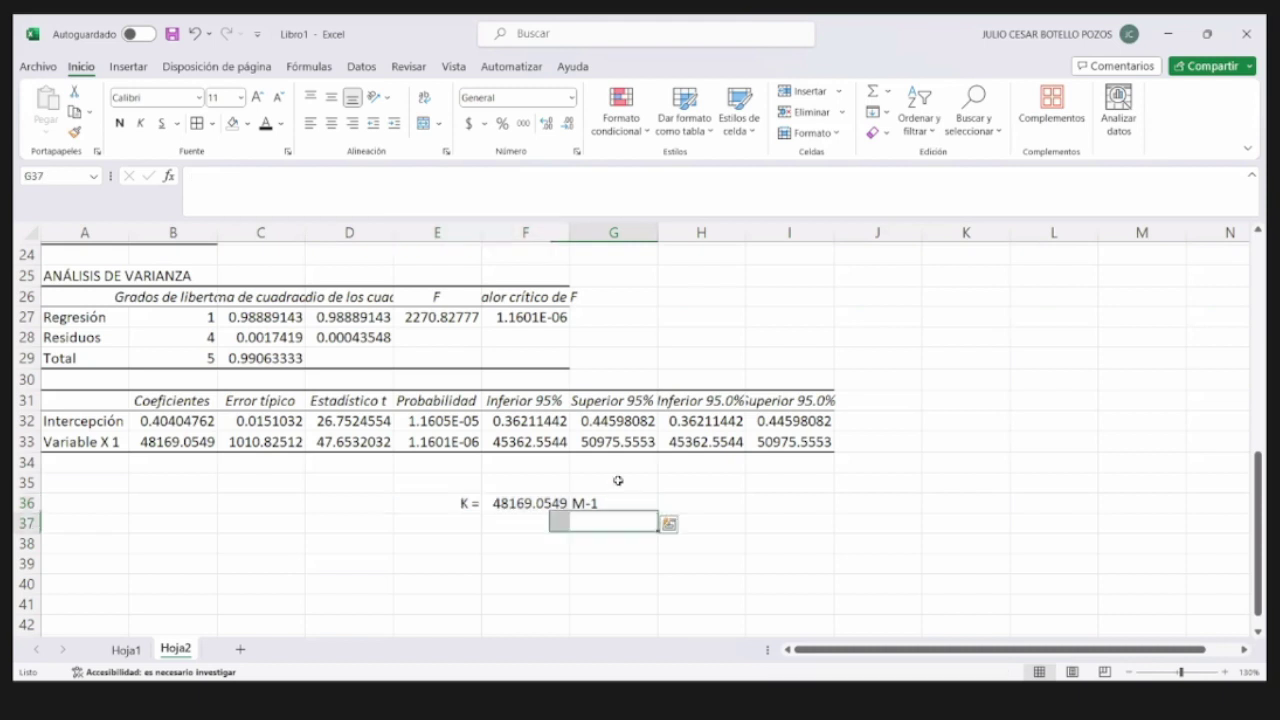
- Format the "-1" of the unit in G36 as superscript
double_click(600, 502)
double_click(594, 503)
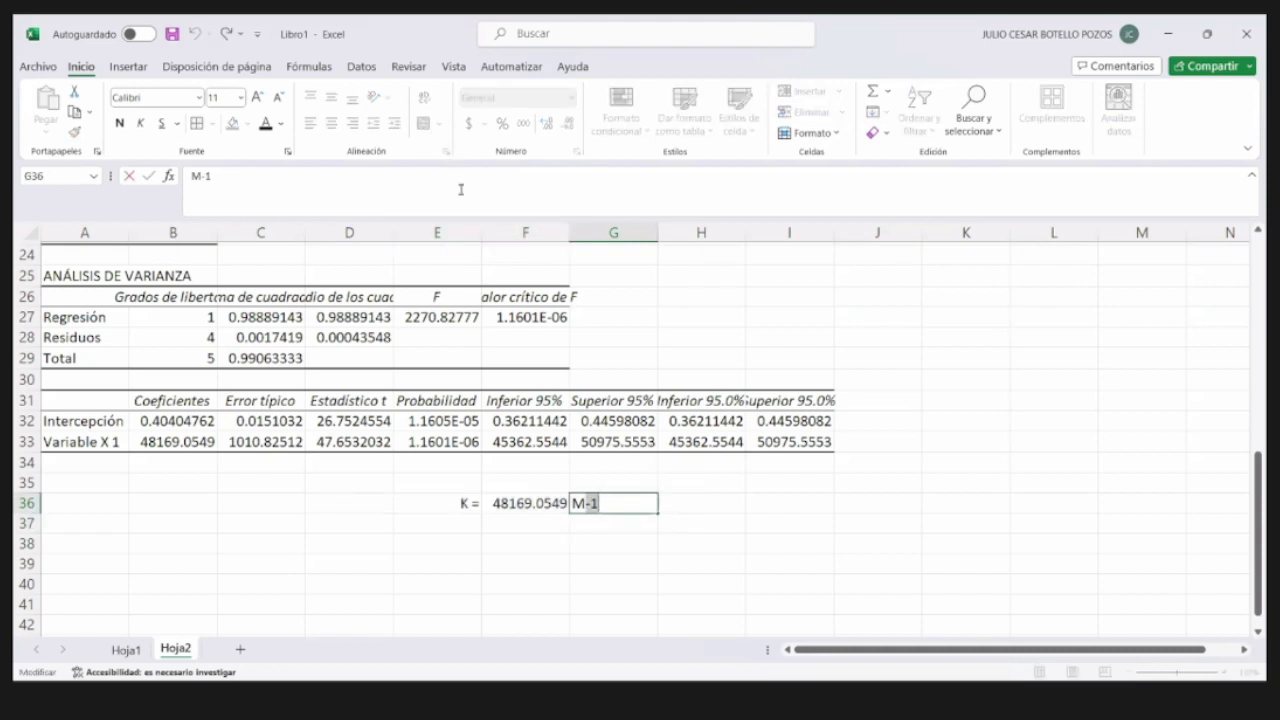
click(287, 153)
click(460, 366)
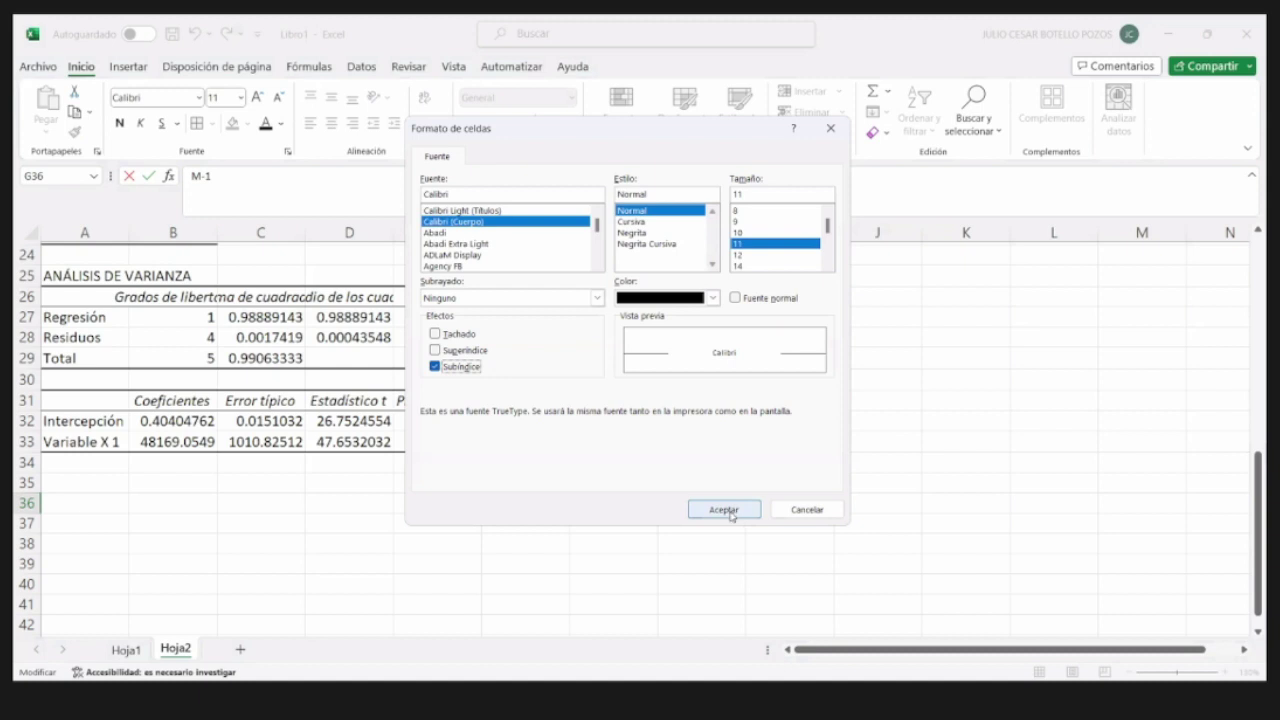
key(alt+e)
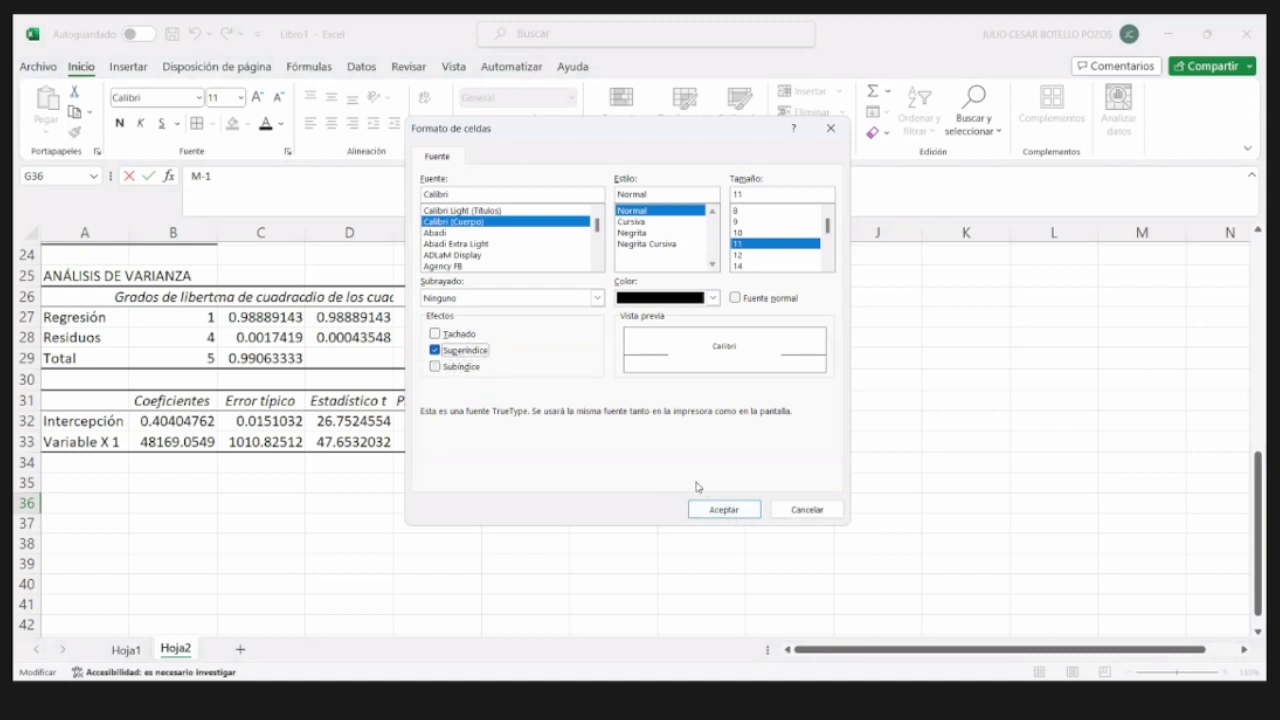
click(727, 511)
click(725, 527)
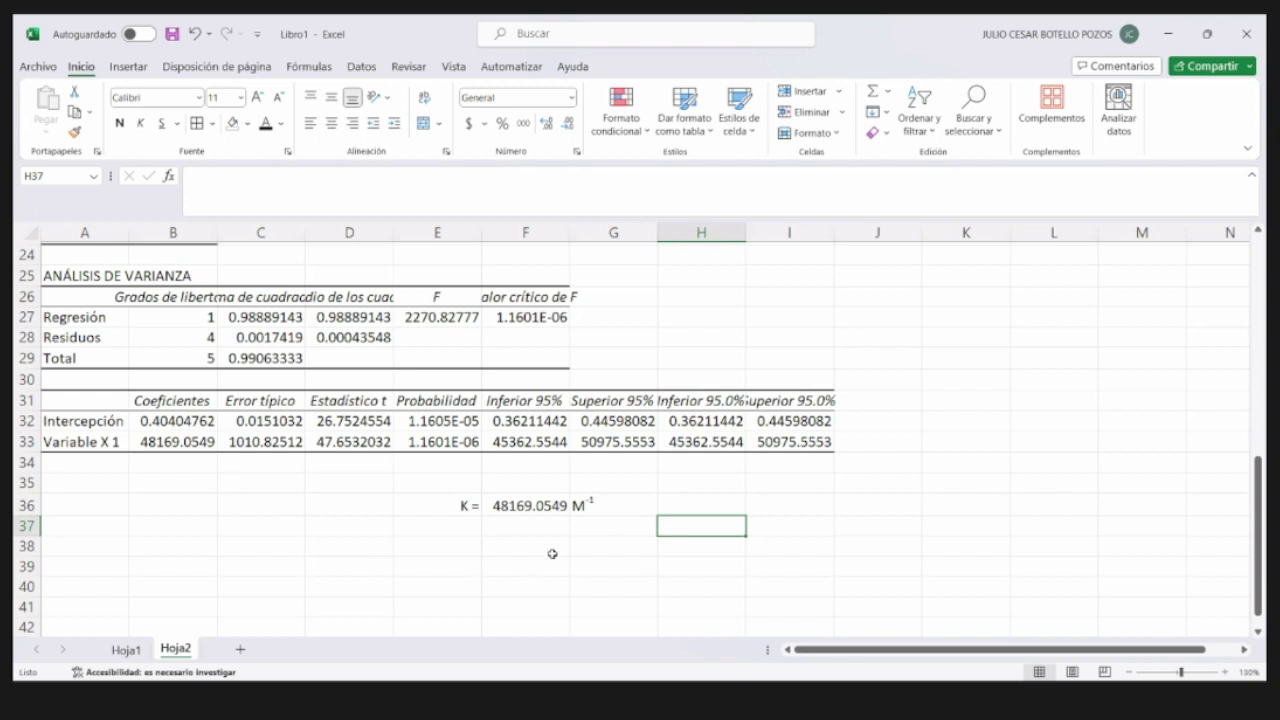
- Switch to the PowerPoint presentation and reread questions c to f on slide 68 and the solution data on slide 67
click(581, 502)
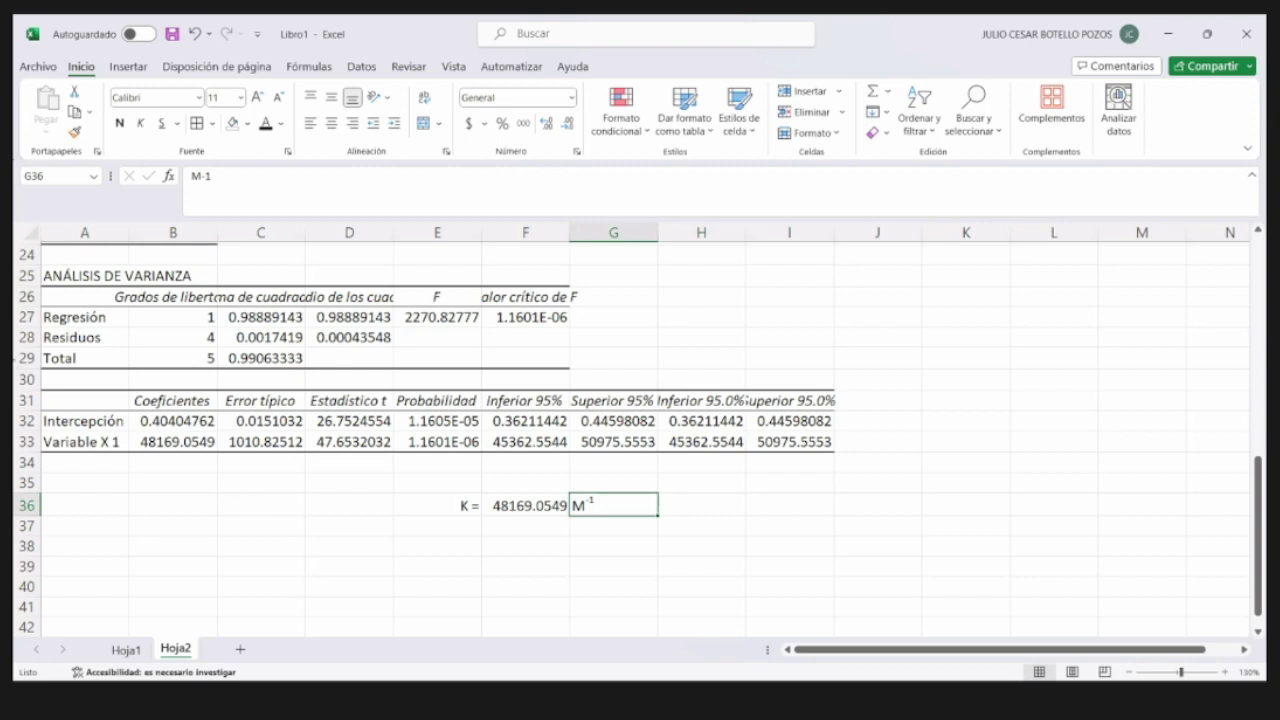
click(124, 530)
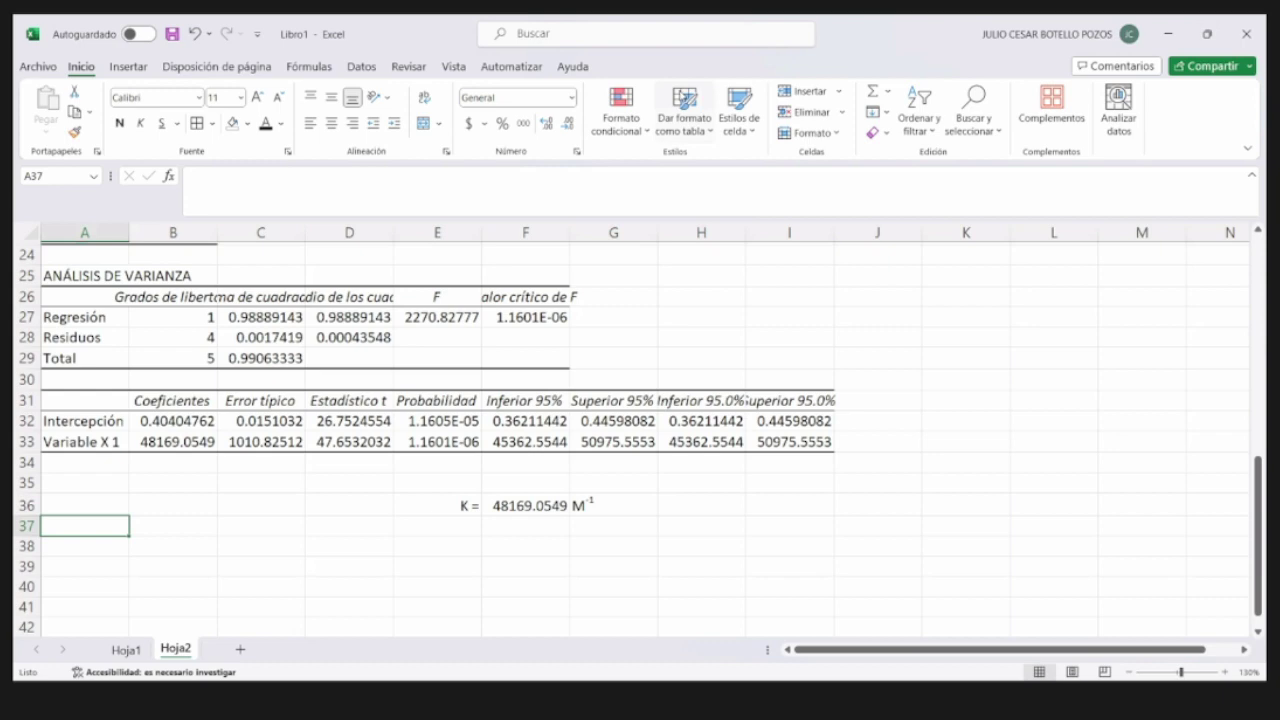
drag(334, 343, 744, 464)
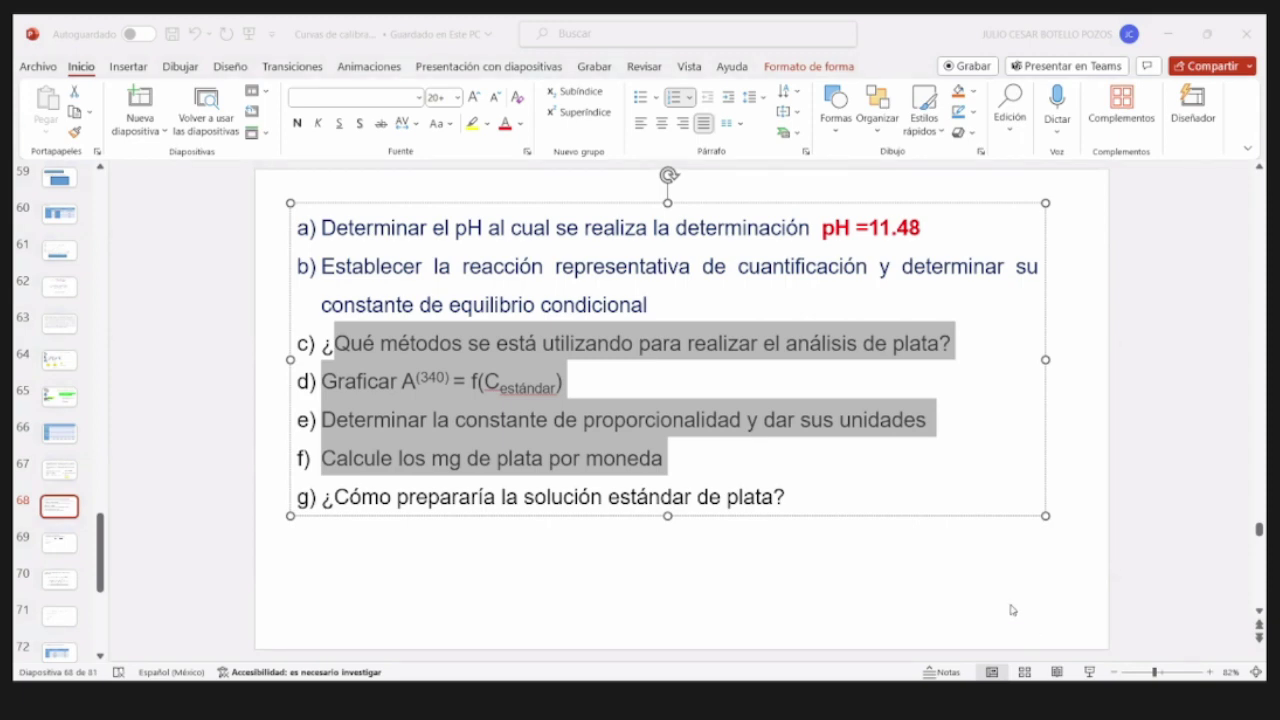
click(53, 476)
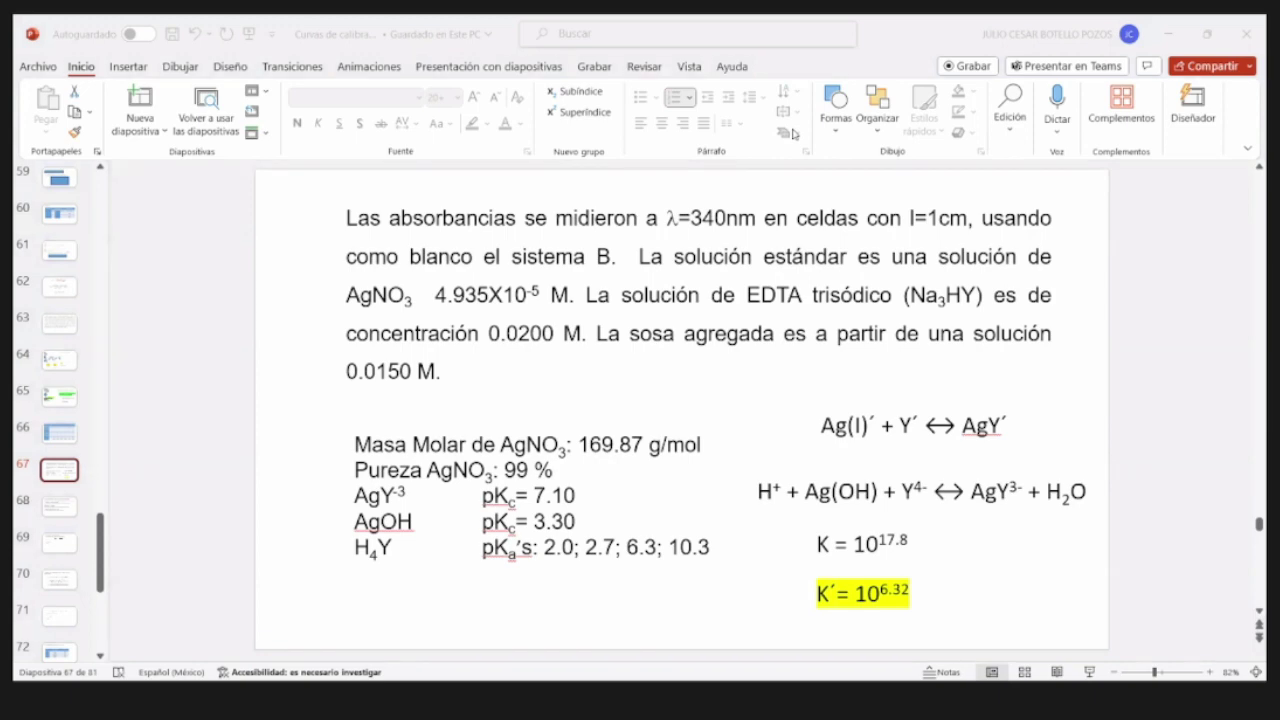
- Return to Excel and enter the label "Cprob" in A37
key(alt+Tab)
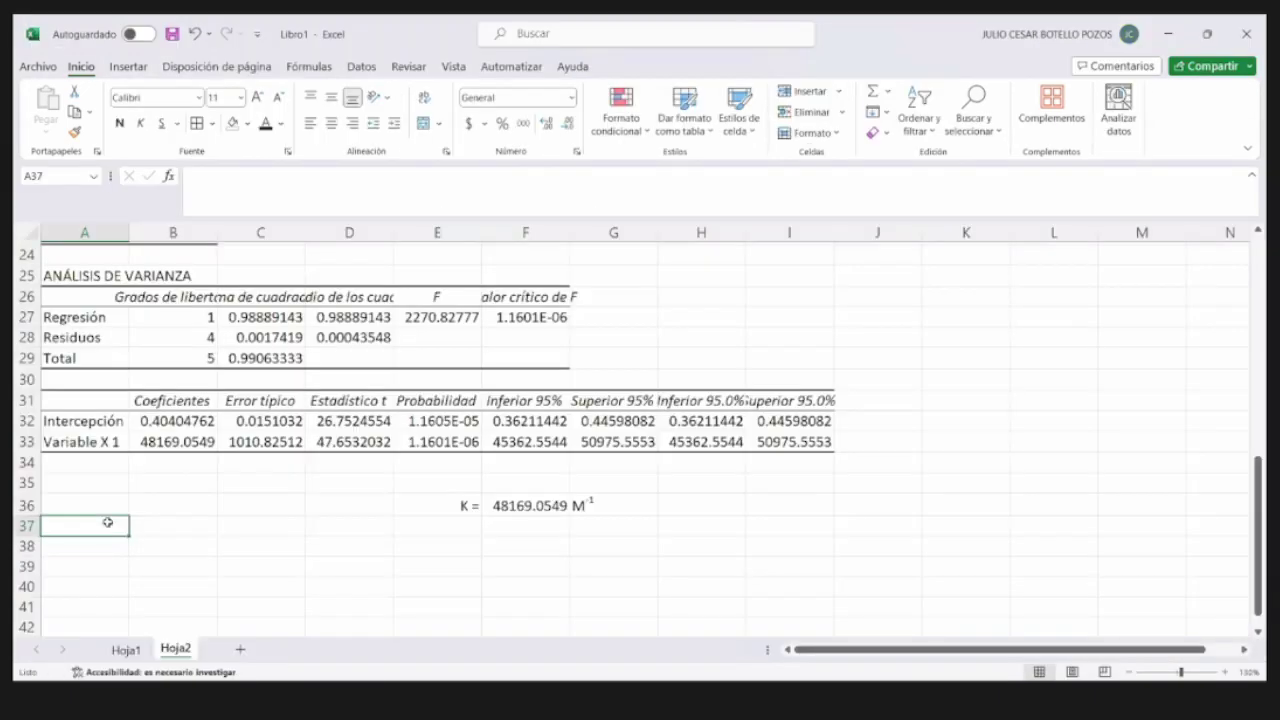
text(Cprob)
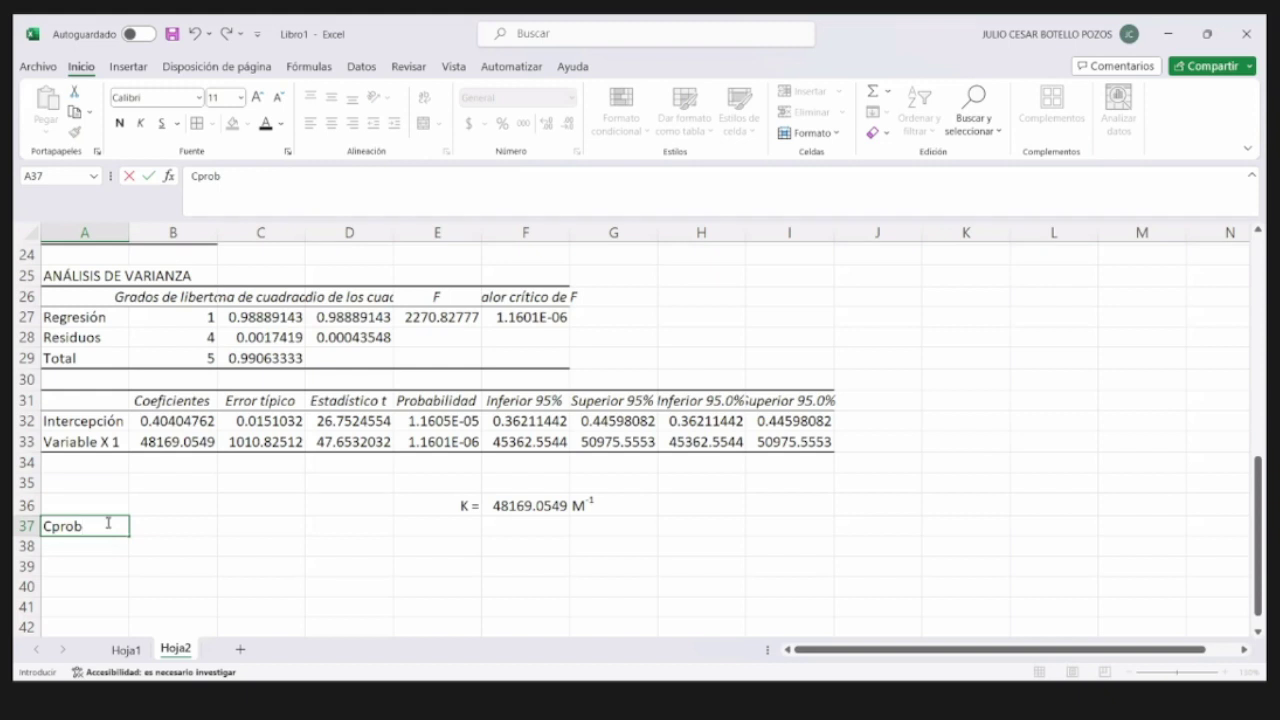
key(Tab)
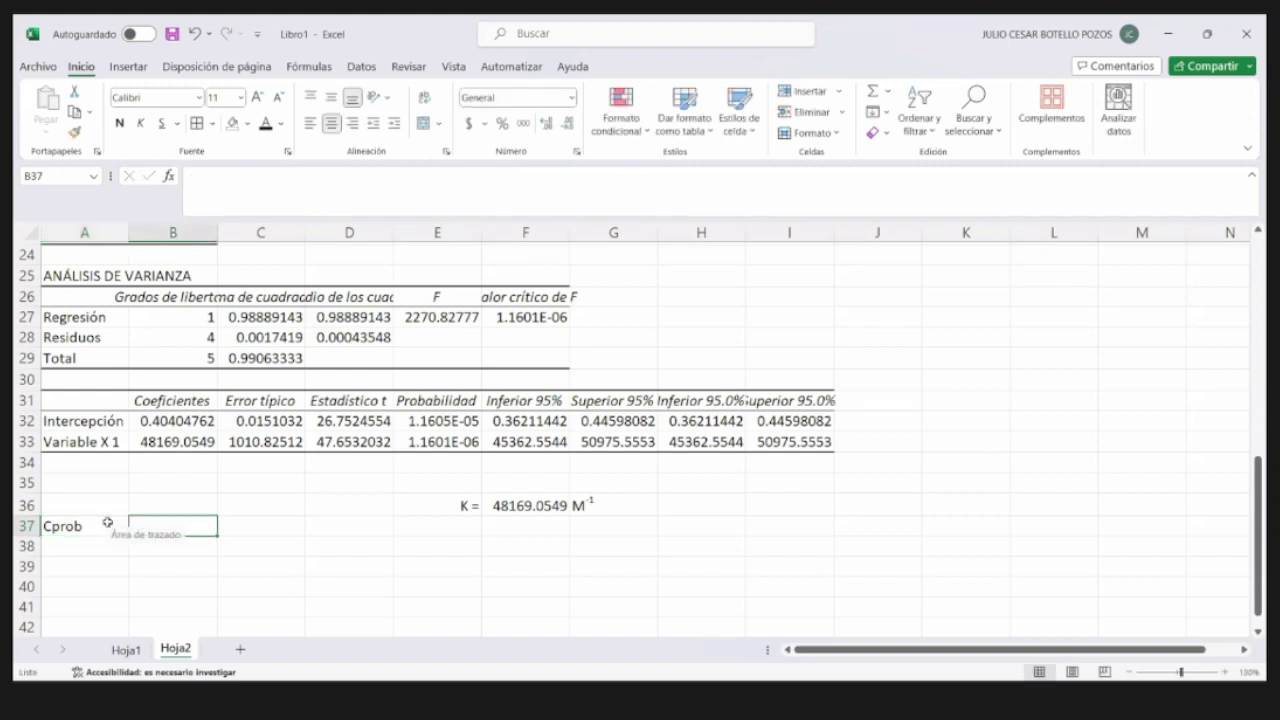
- Start a formula in B37 that divides the regression intercept by the slope, =(B32/B33)
text(=)
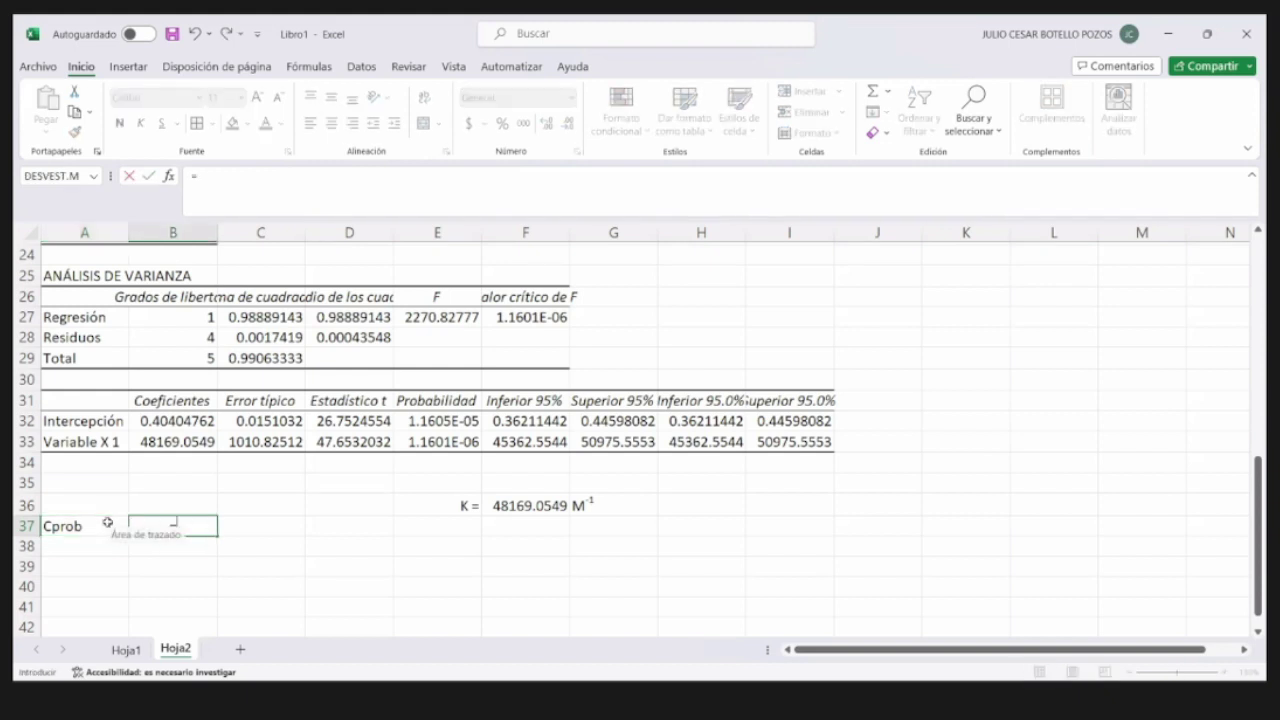
click(319, 567)
key(BackSpace)
key(BackSpace)
key(BackSpace)
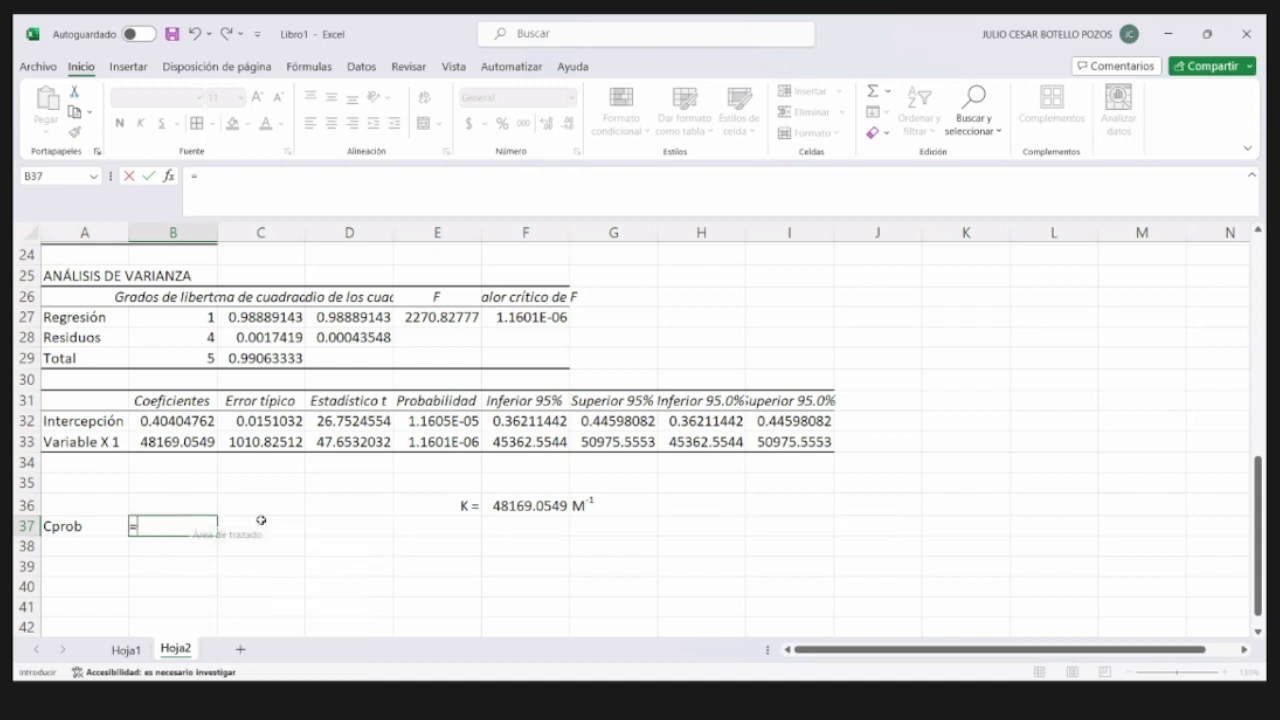
text(()
click(170, 421)
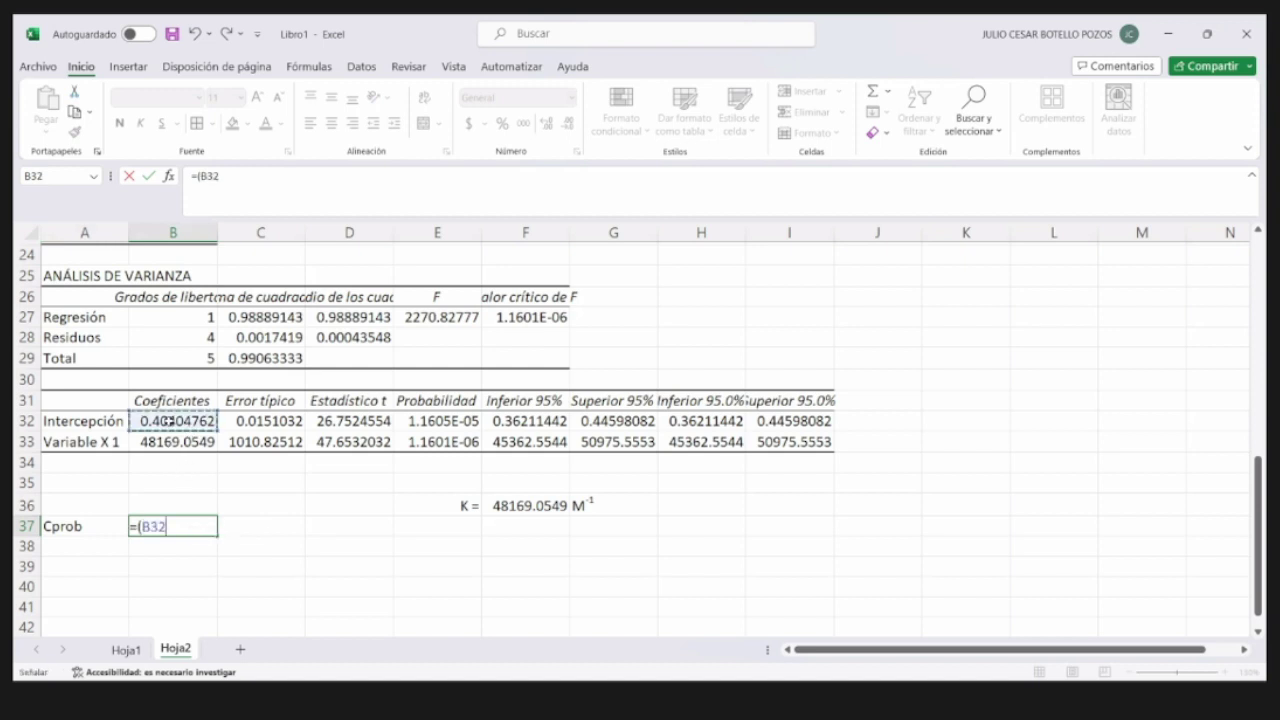
text(/)
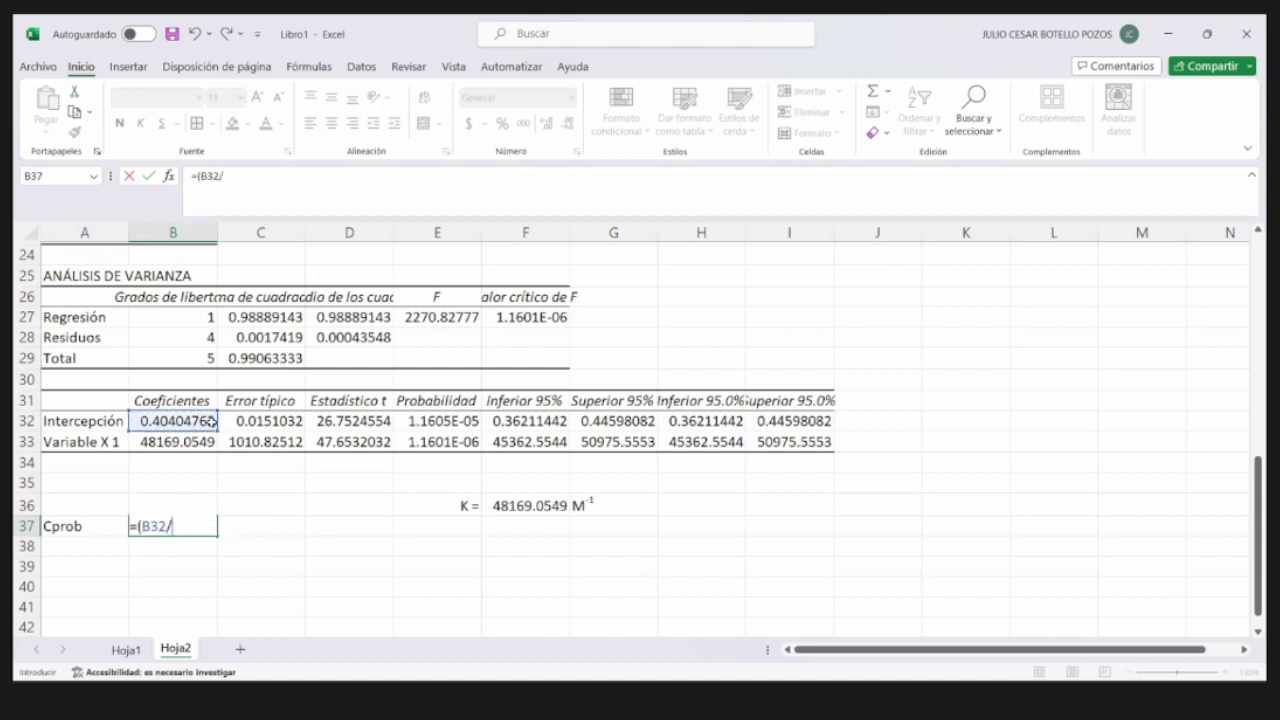
click(204, 438)
text())
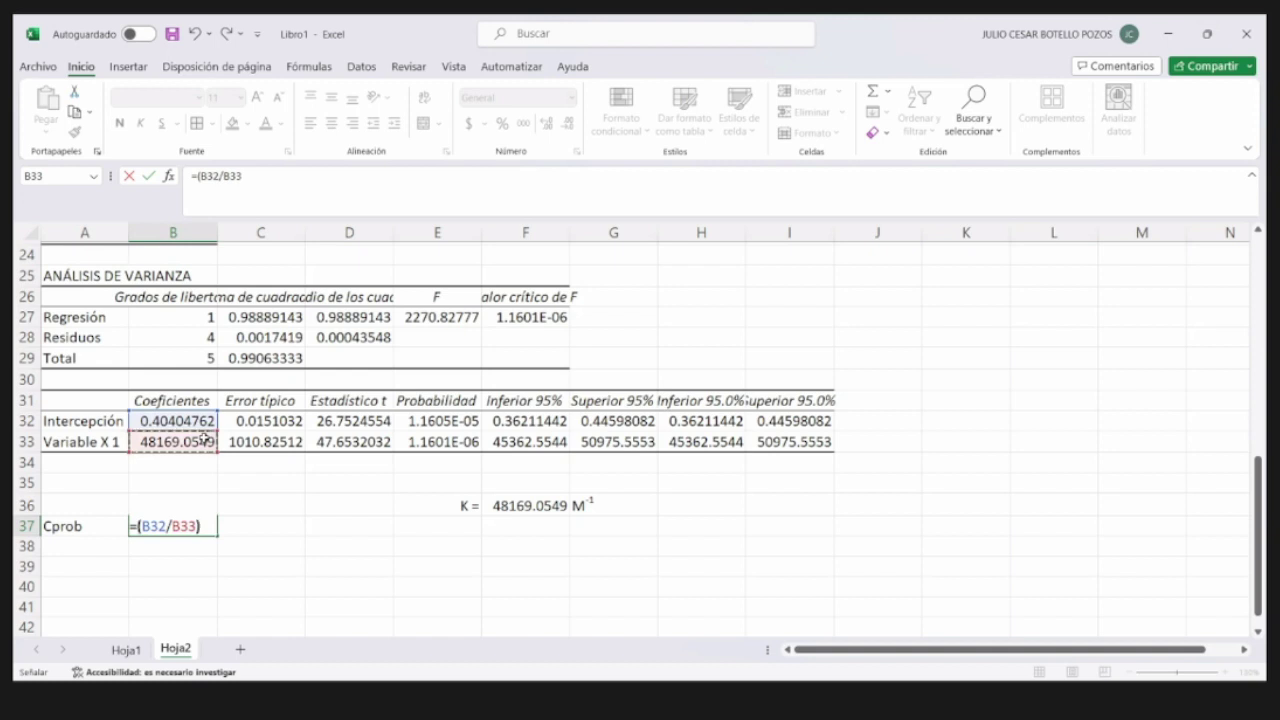
- Complete the B37 formula as =(B32/B33)*(B4/1), multiplying by the total volume over 1
text(*()
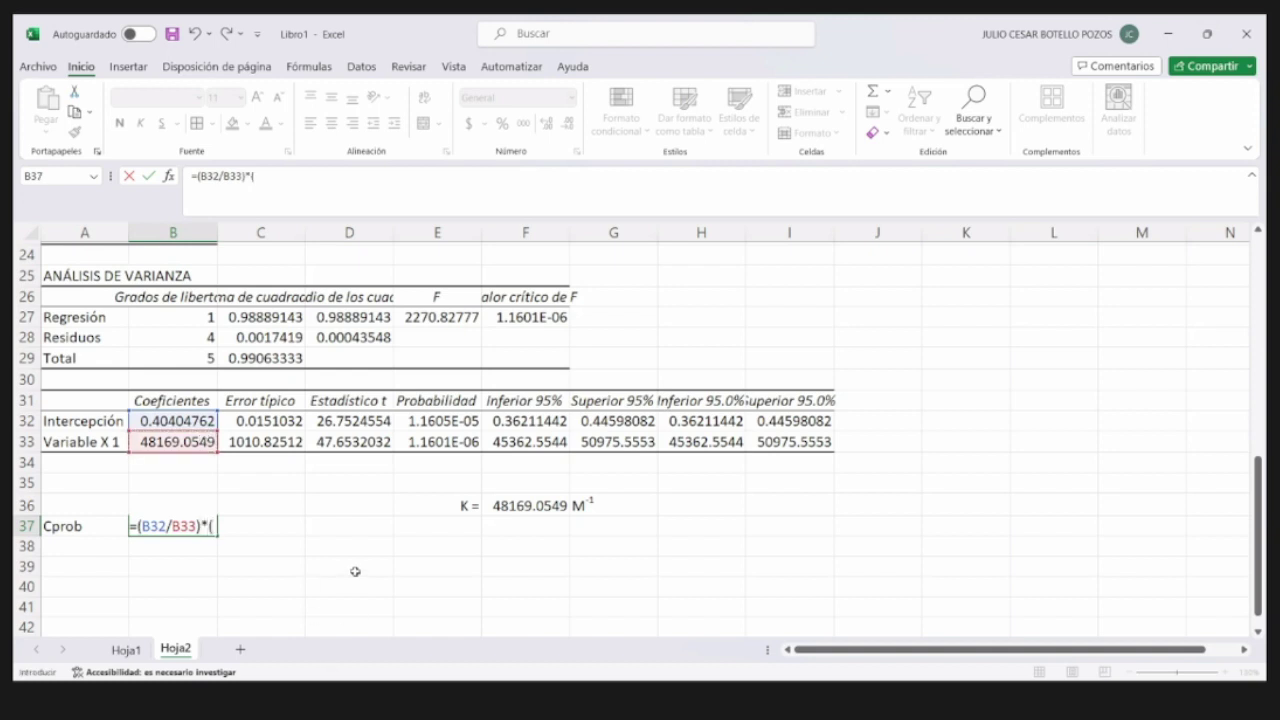
scroll(370, 424, up, 8)
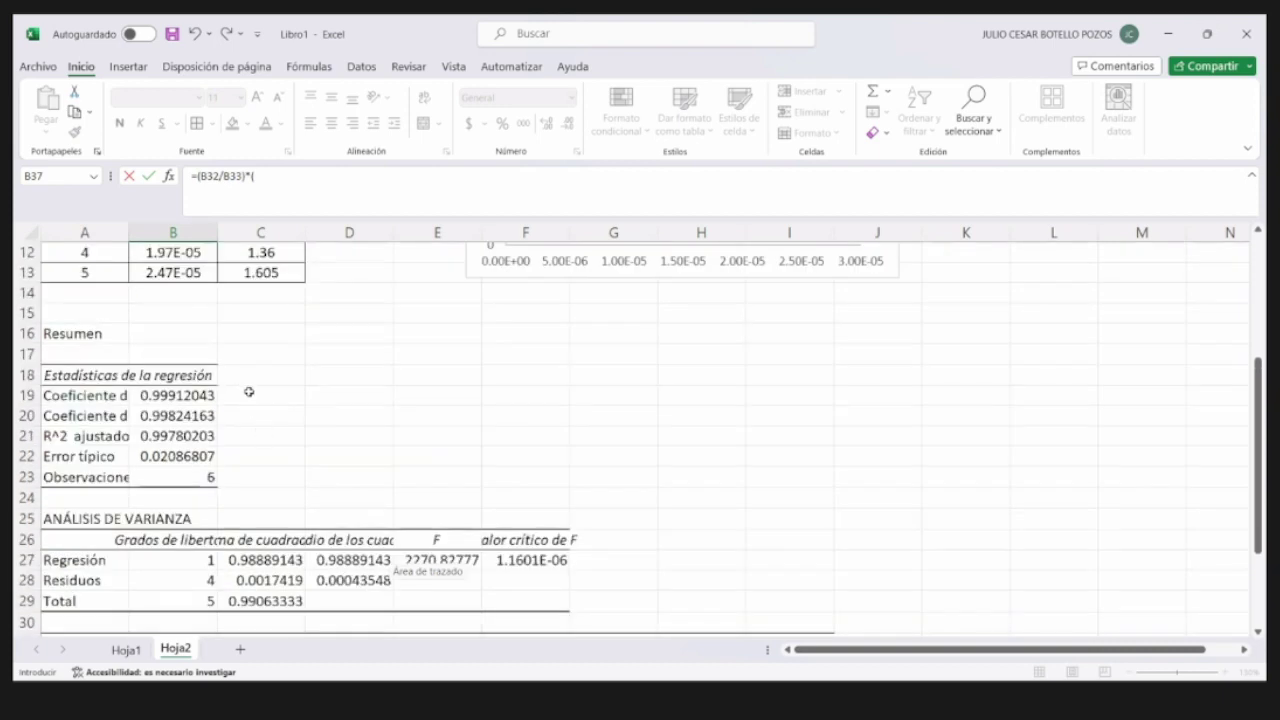
click(173, 312)
text(/)
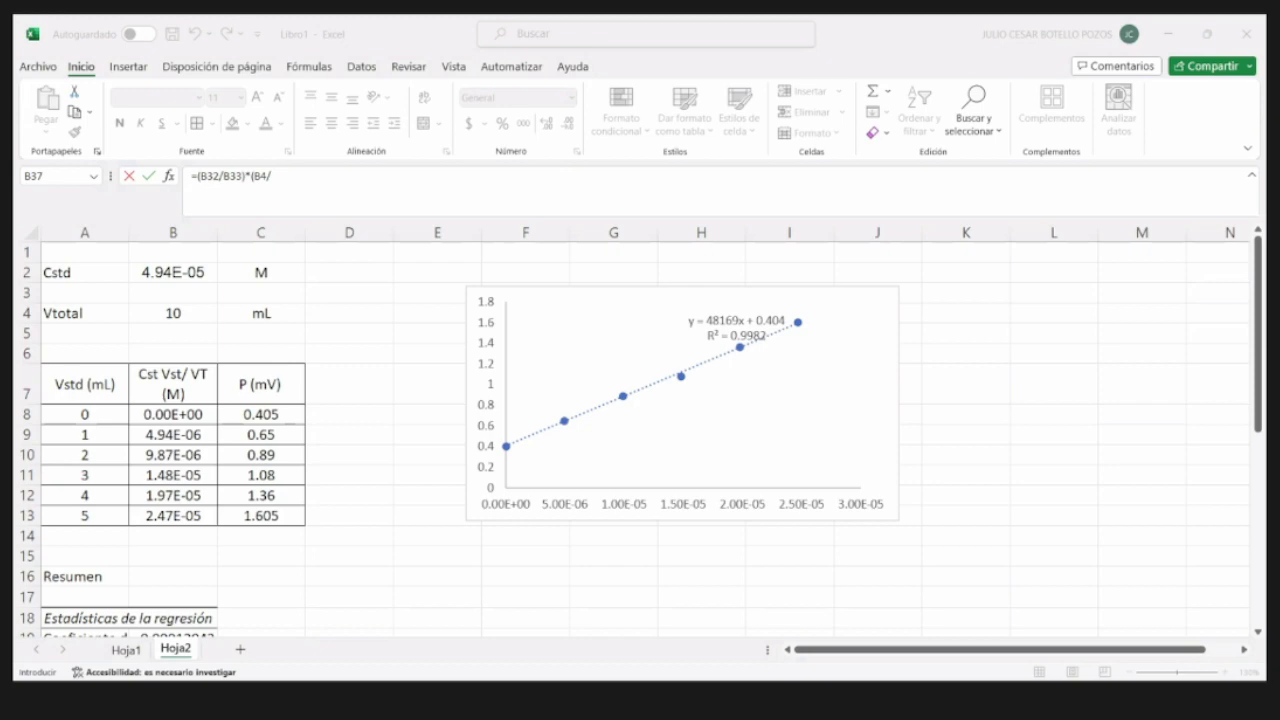
scroll(314, 496, down, 8)
scroll(260, 506, down, 1)
text(1))
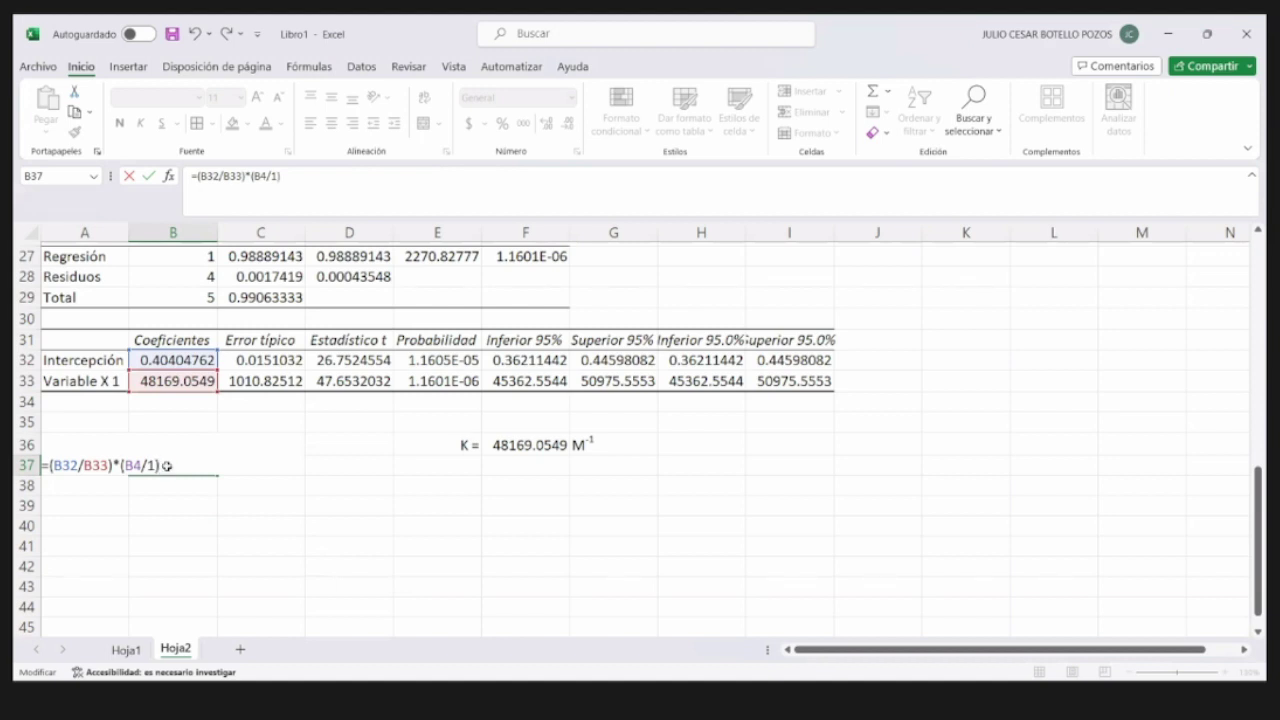
key(Return)
click(173, 462)
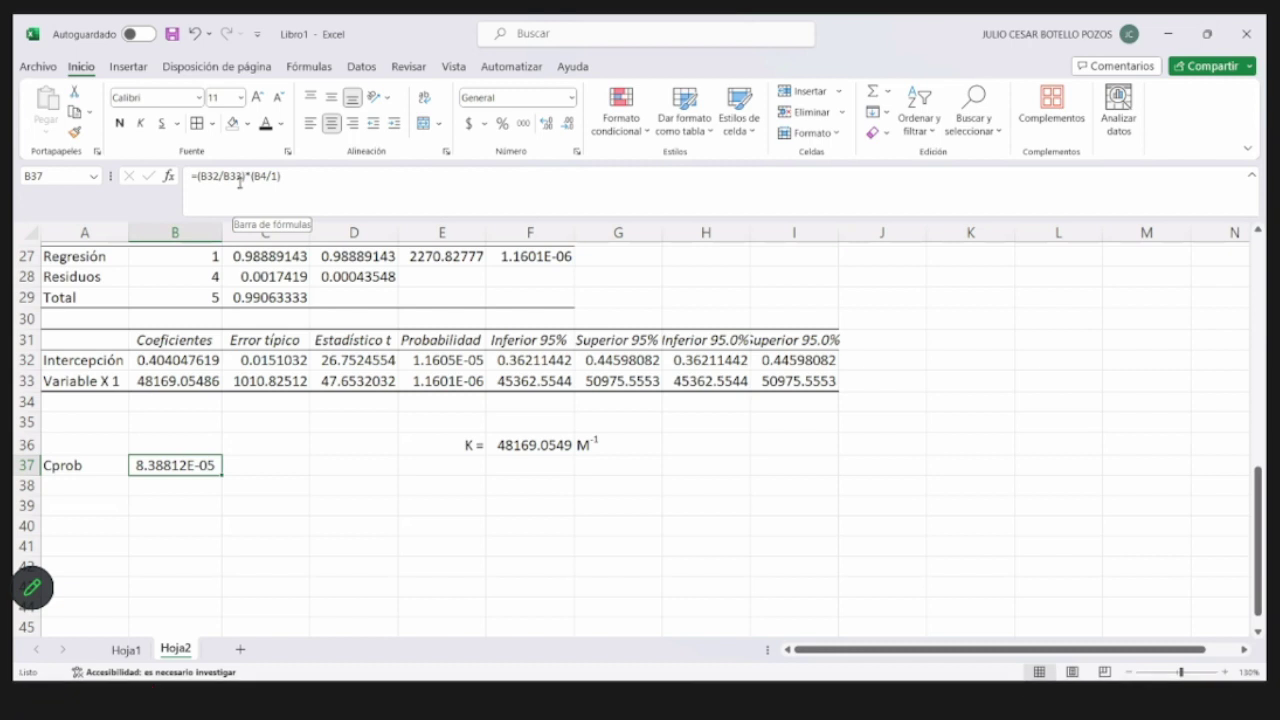
- Move the Cprob label and its formula from A37:B37 down to A39:B39
click(87, 444)
key(Up)
drag(69, 465, 151, 515)
- Enter the label "Cprob sis" in A37 and the formula =B32/B33 in B37
click(114, 463)
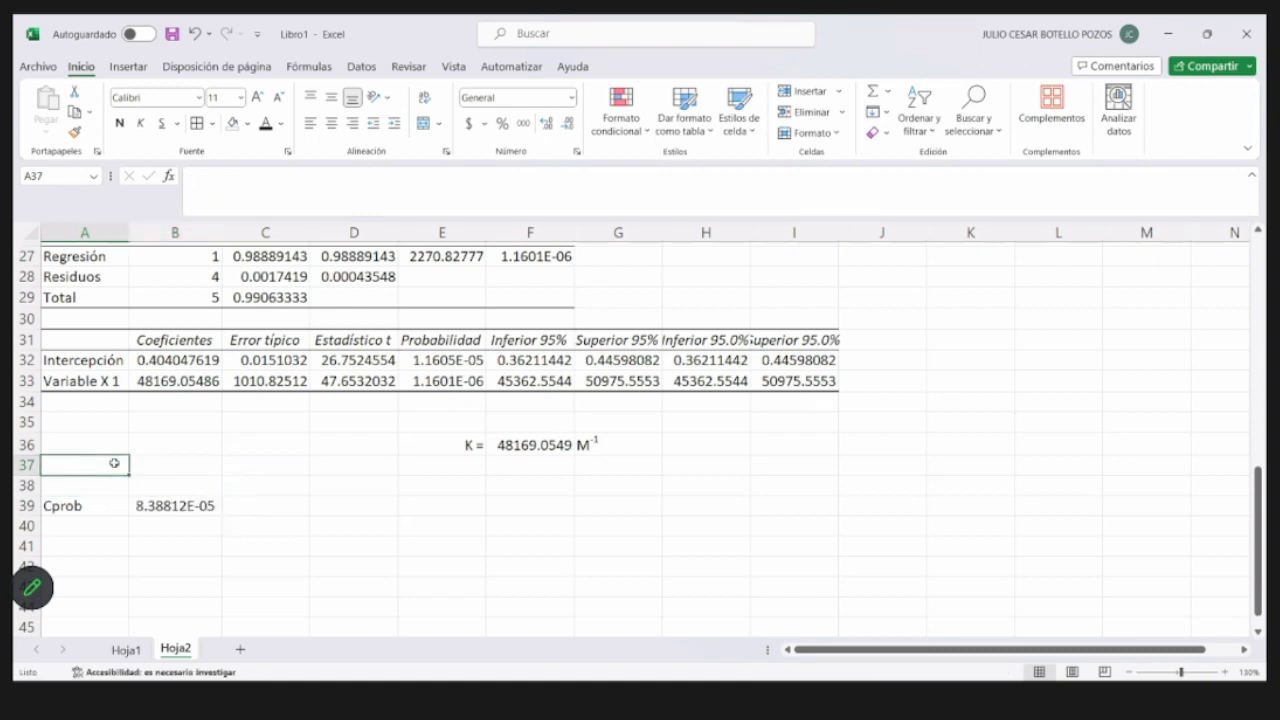
text(Cprob sis)
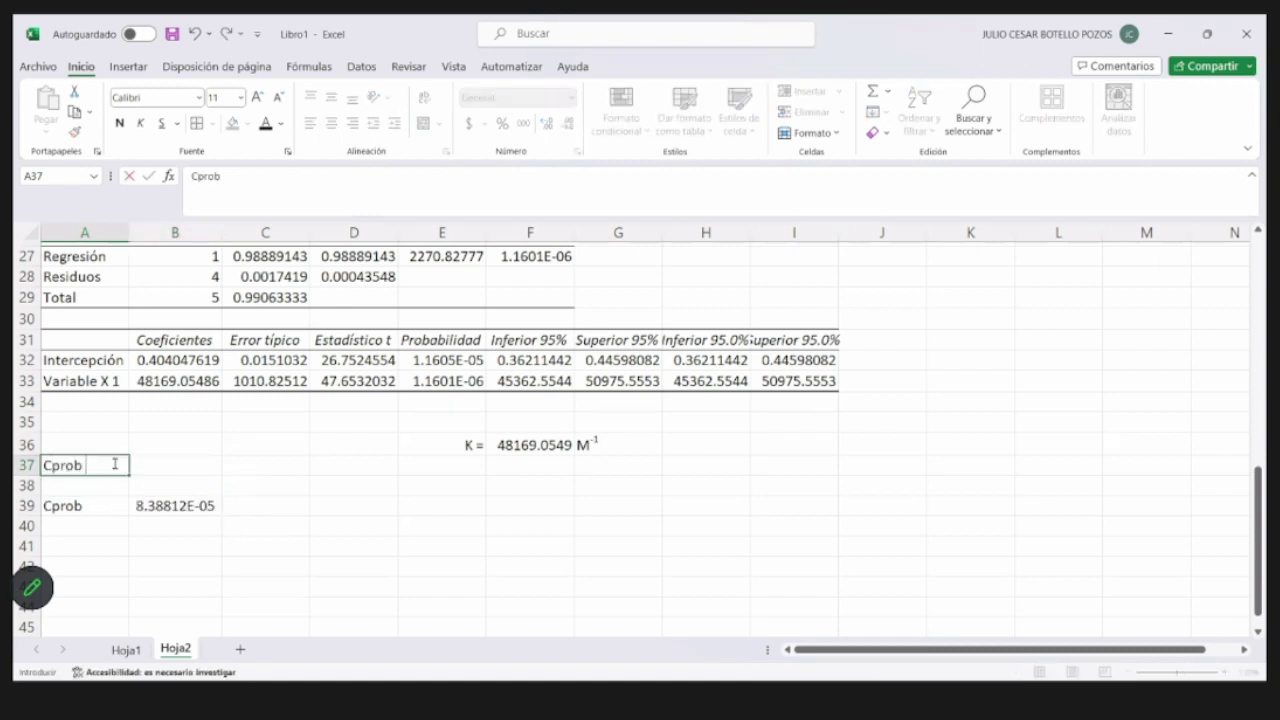
click(170, 471)
text(=)
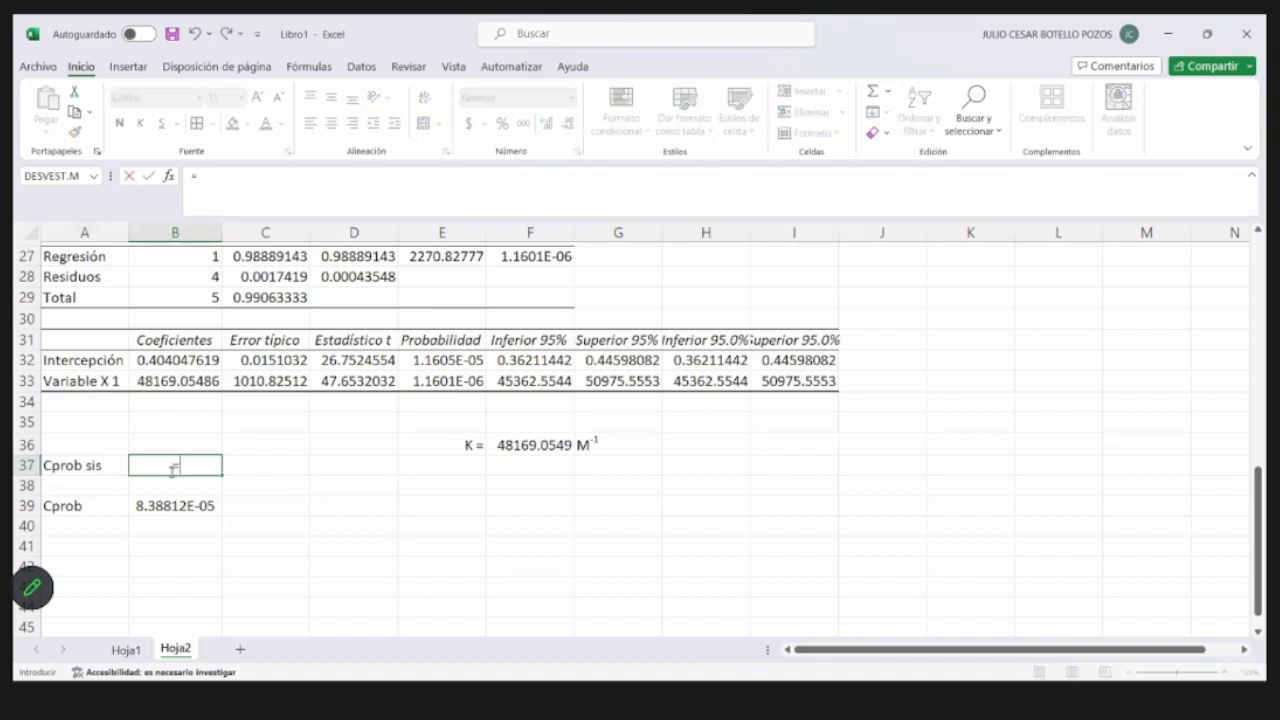
click(170, 362)
text(/)
click(178, 379)
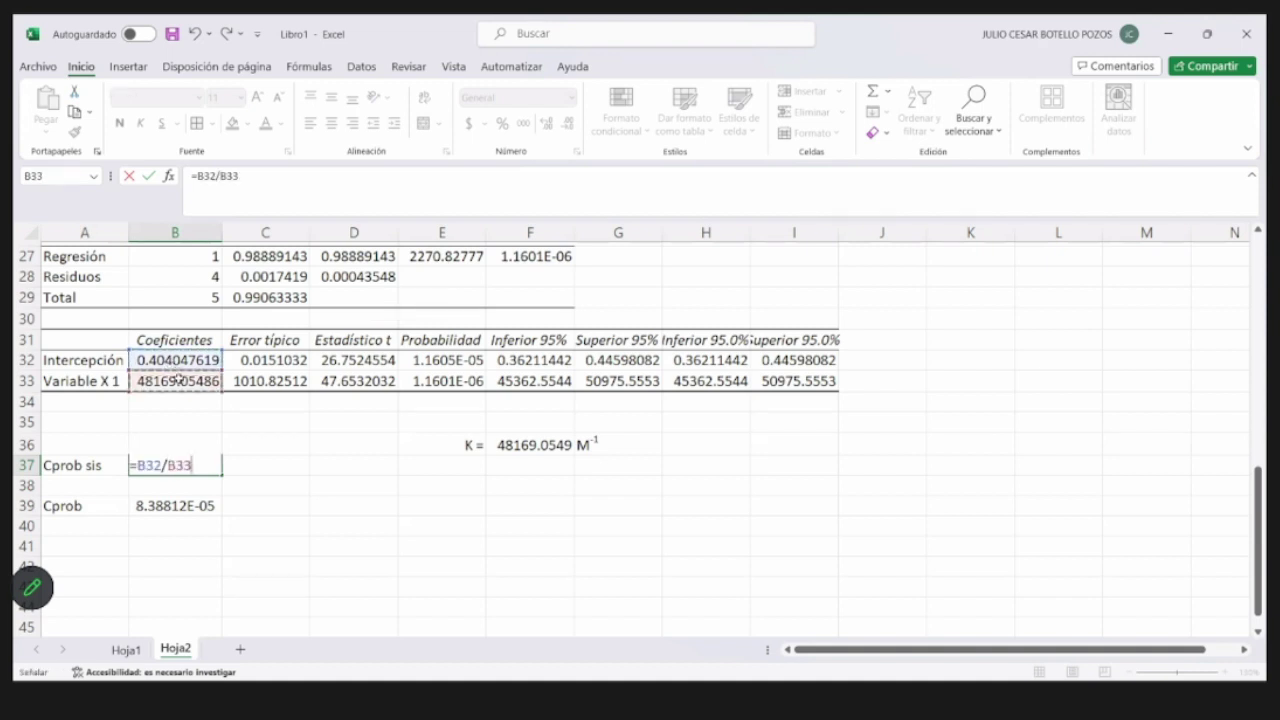
key(Return)
- Highlight the Cprob result in B39 with a light green fill
click(175, 502)
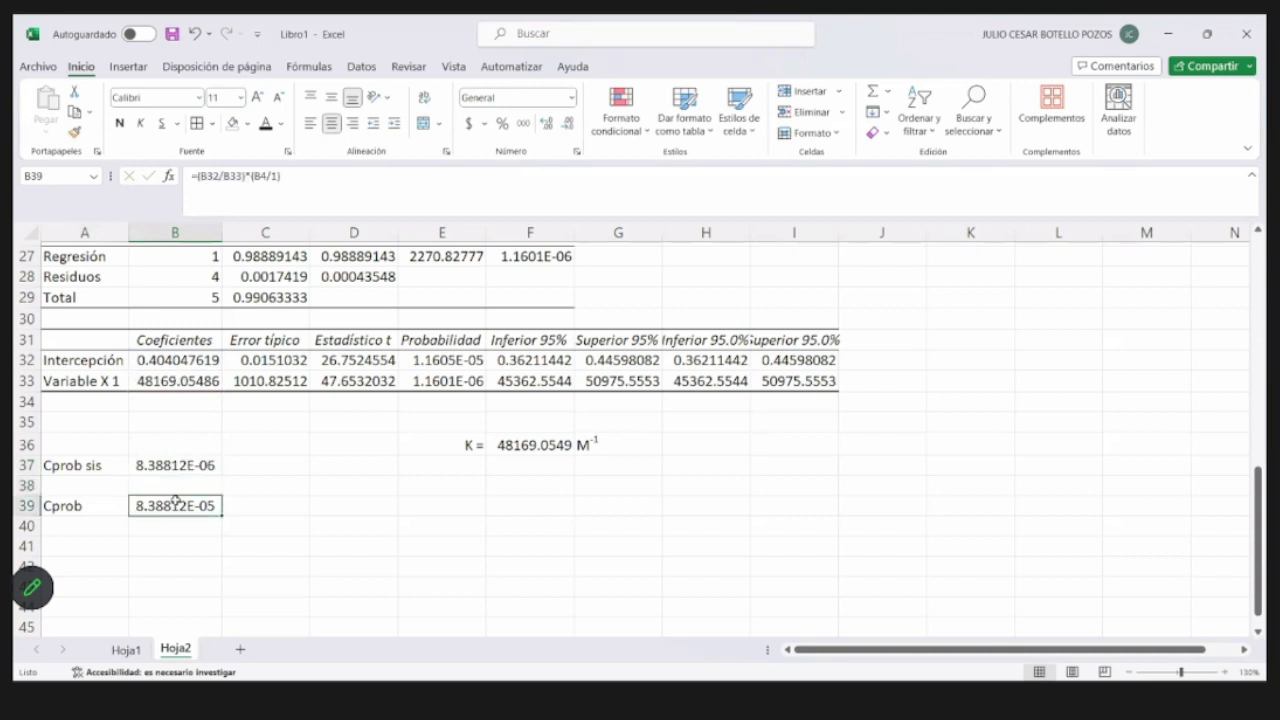
click(168, 465)
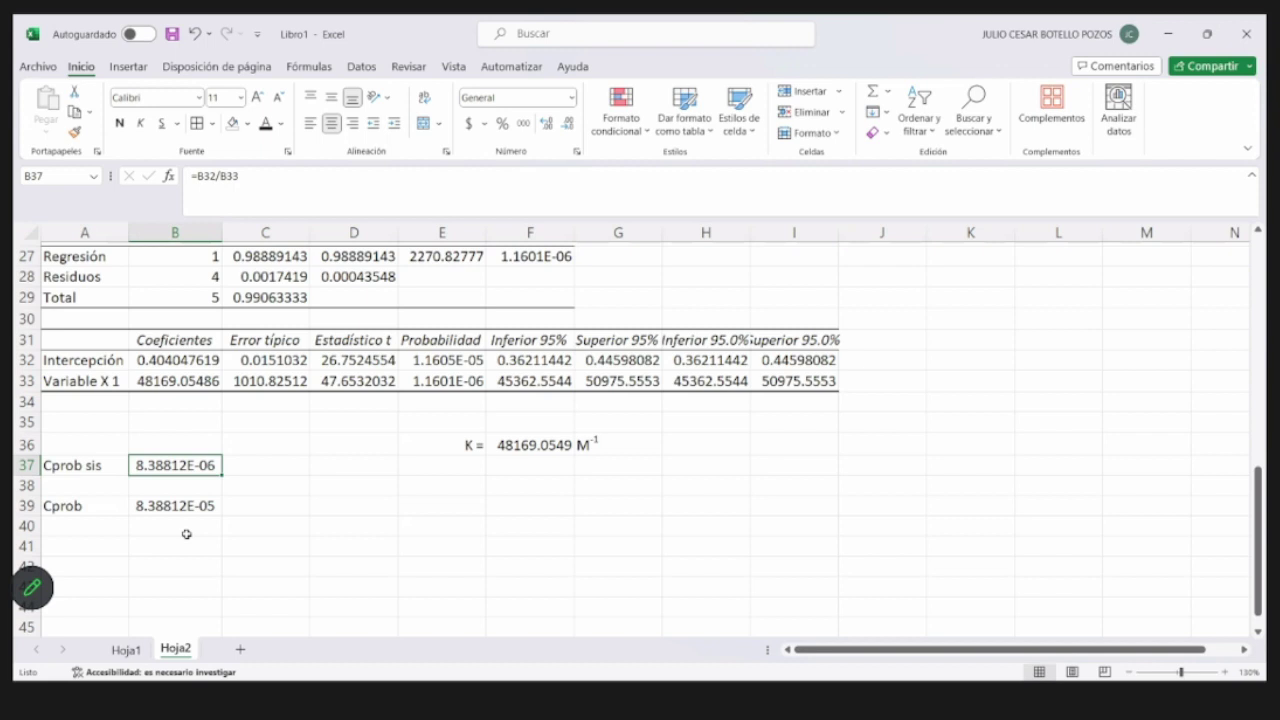
click(164, 508)
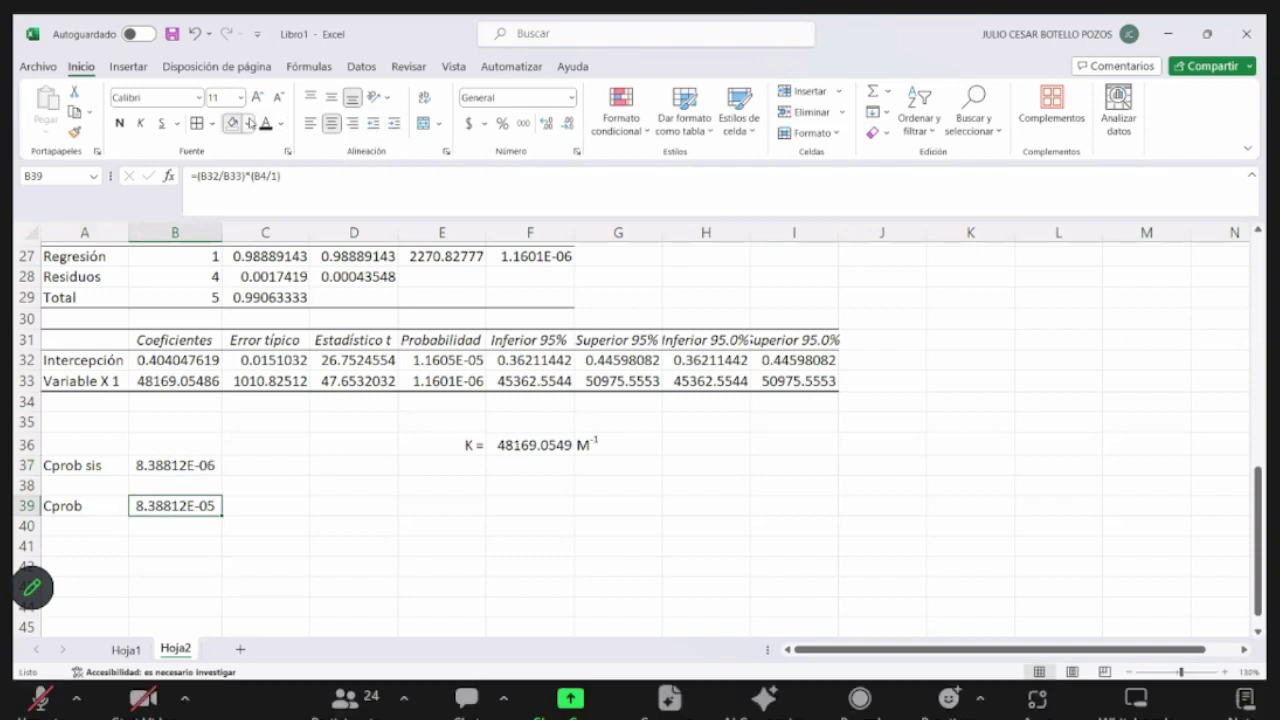
key(alt+h)
key(h)
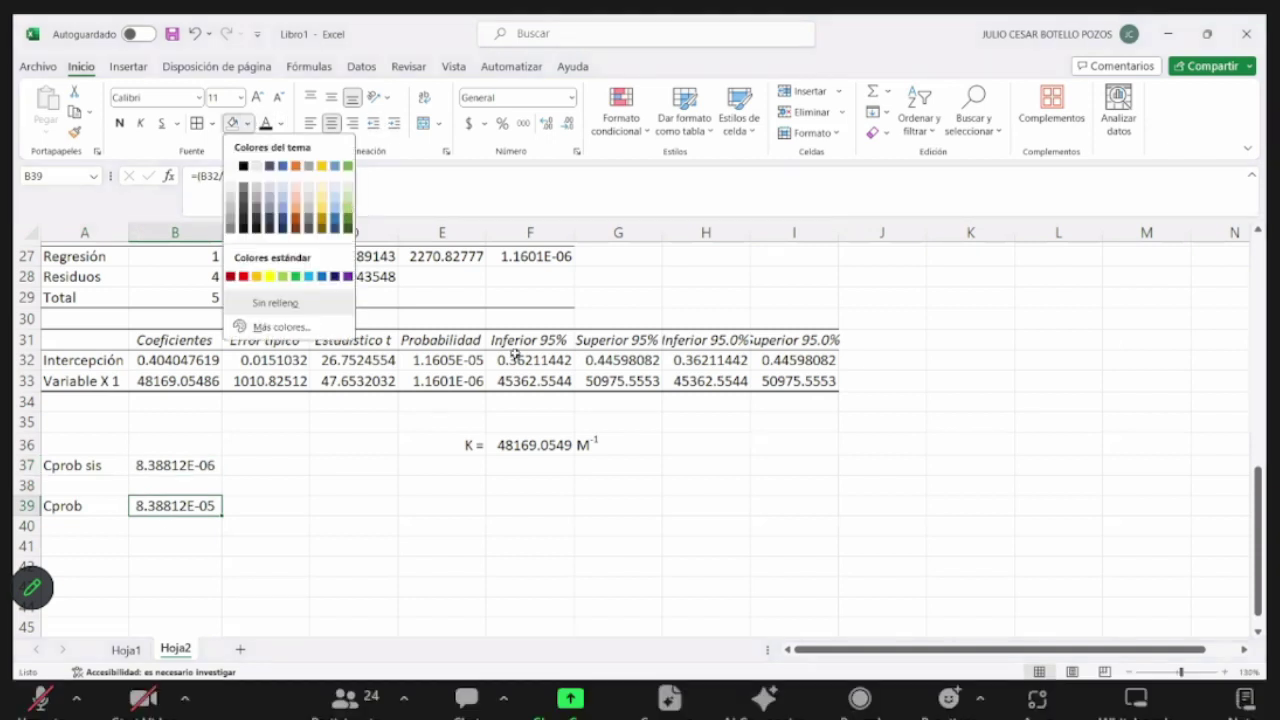
click(546, 440)
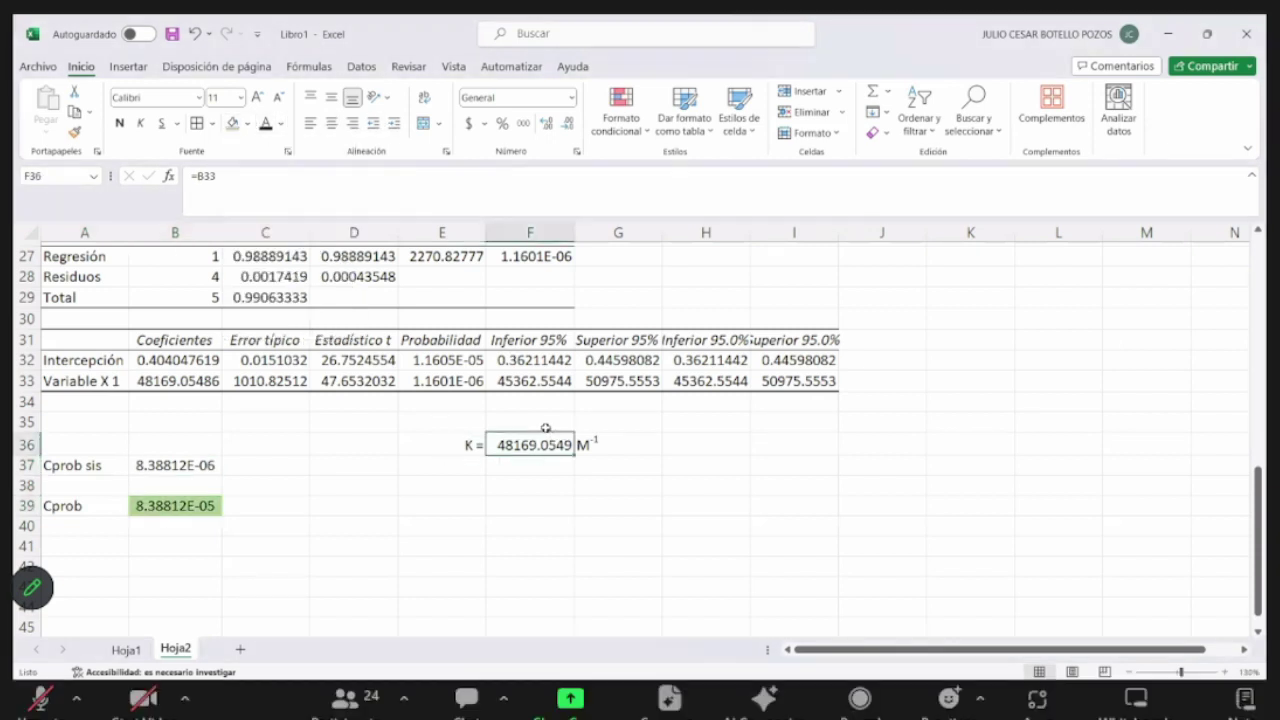
- Highlight the K value in F36 with a light green fill
click(238, 124)
click(359, 483)
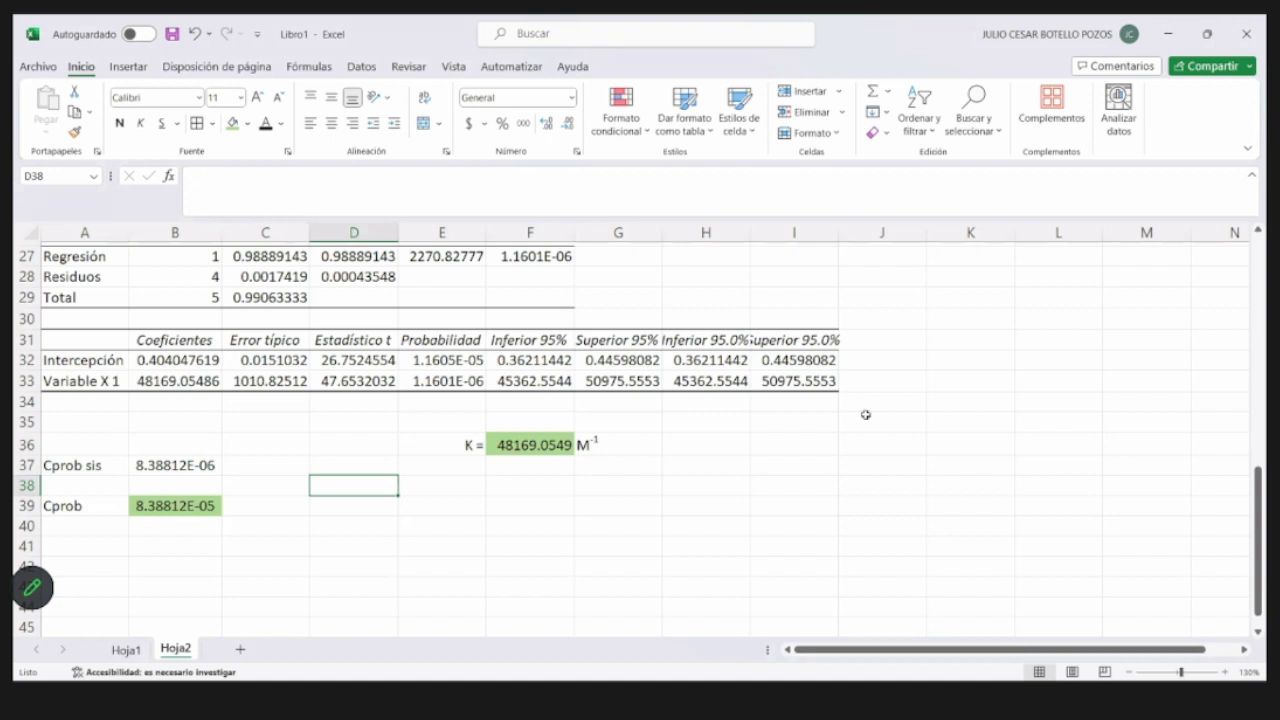
click(829, 432)
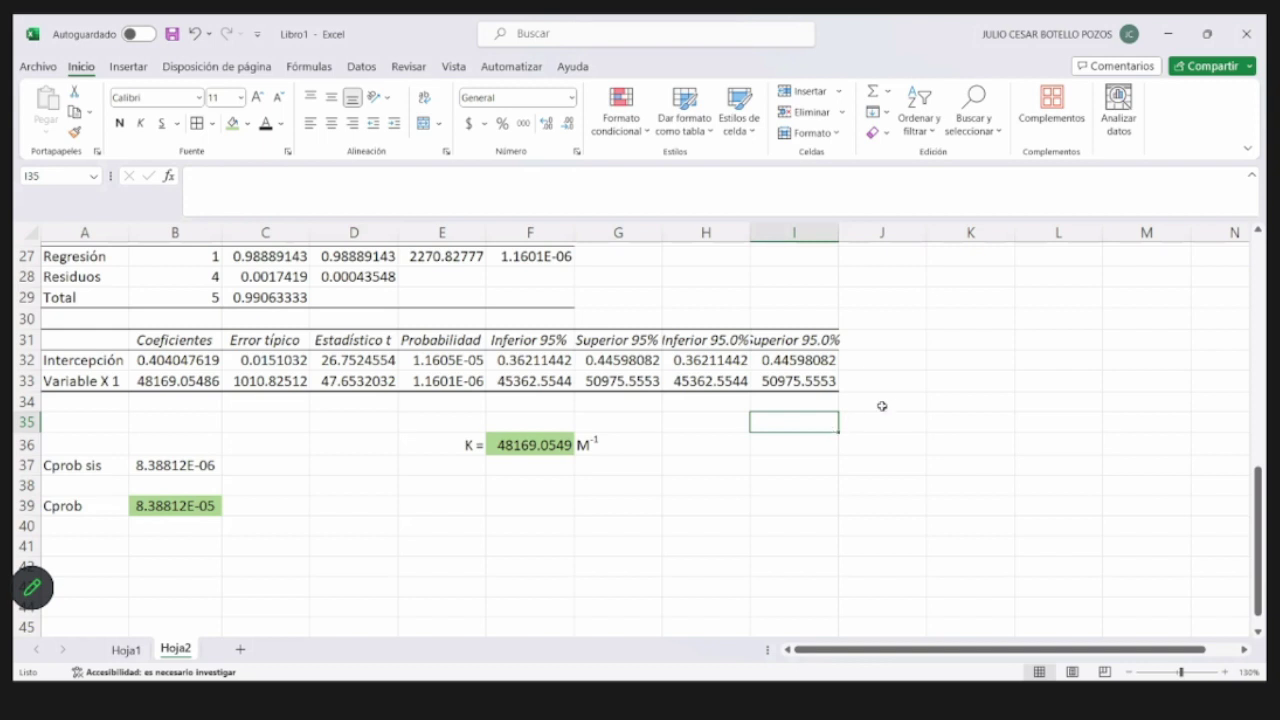
- Switch to PowerPoint and check the solution B volumes of systems 3 to 5 in the systems table, returning to Excel
key(alt+Tab)
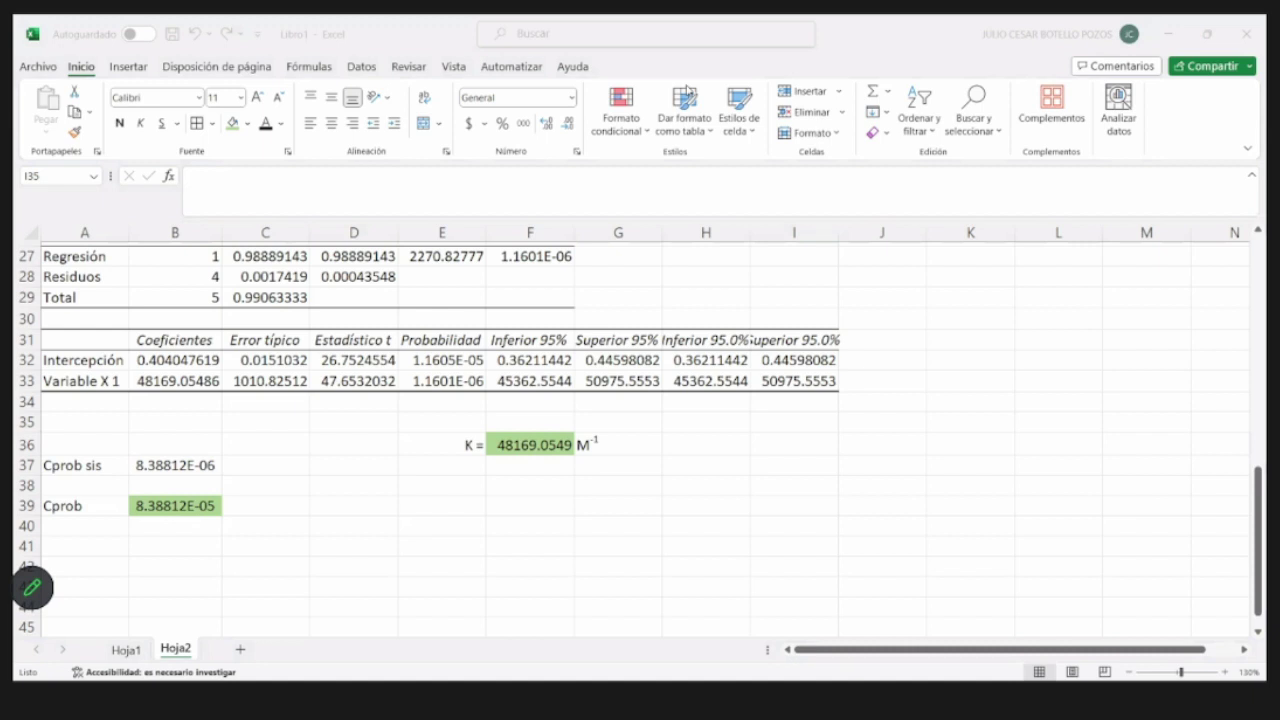
key(alt+Tab)
click(818, 264)
drag(879, 263, 1022, 260)
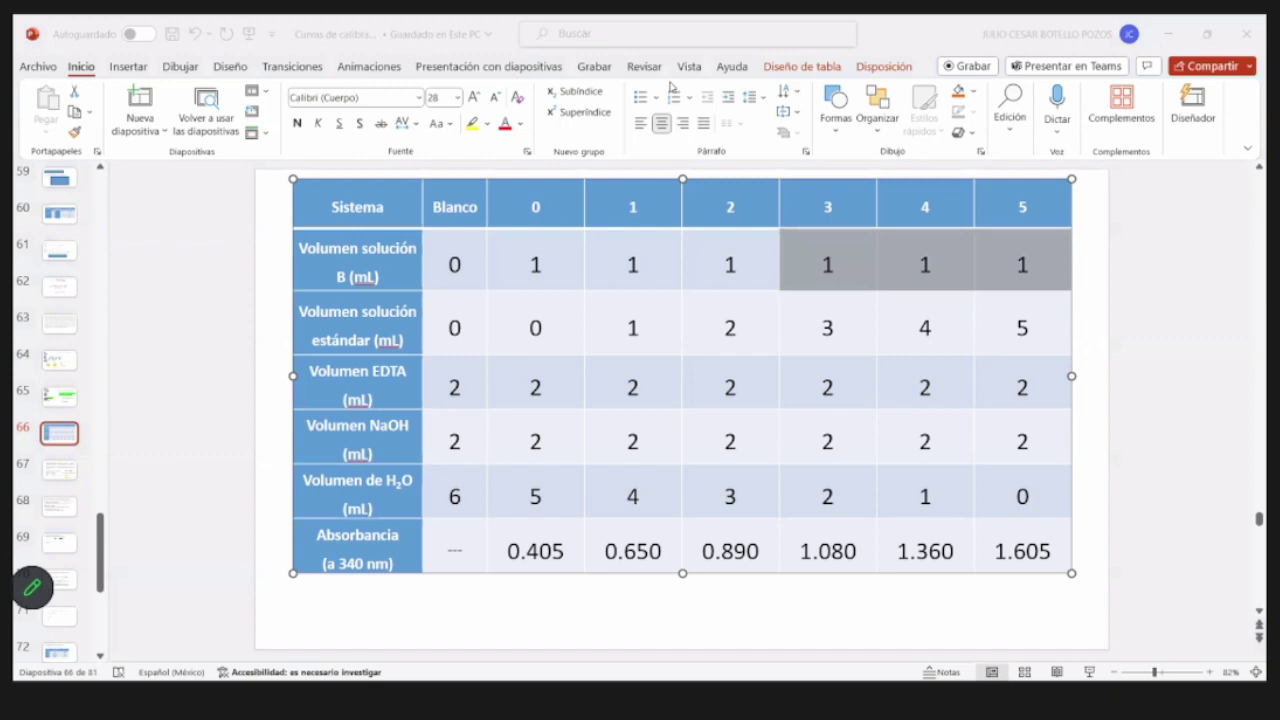
key(alt+Tab)
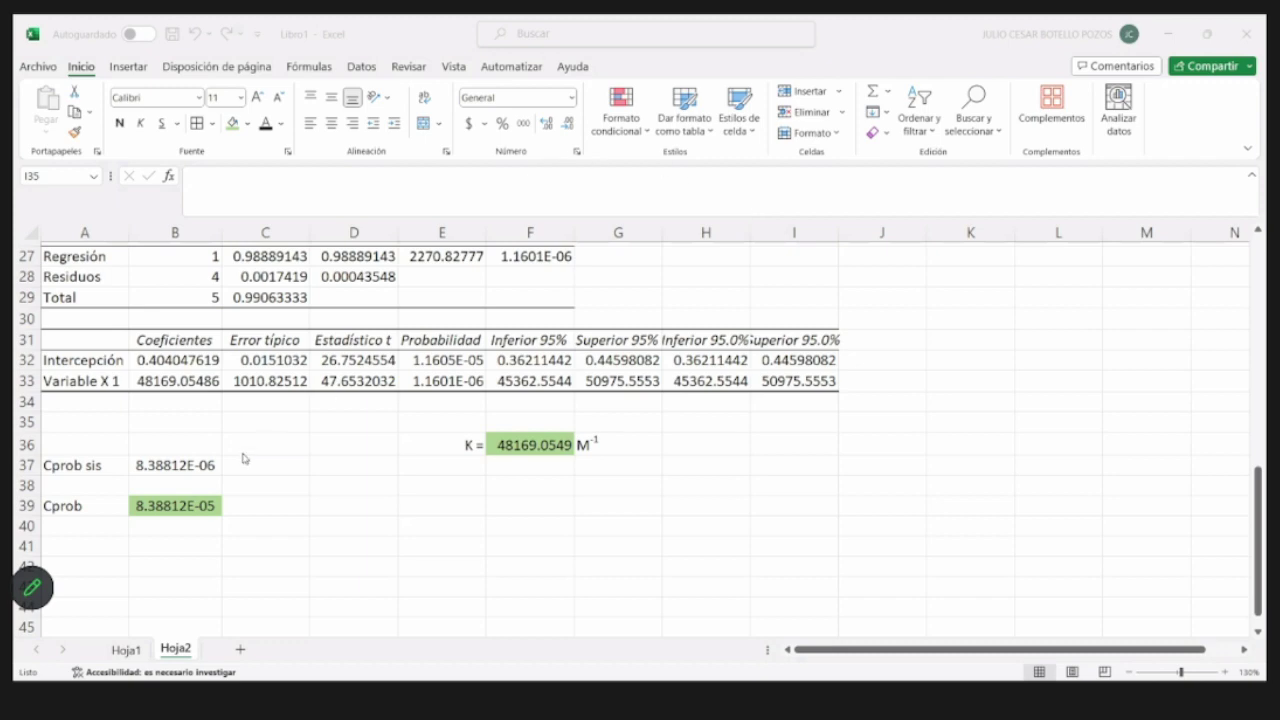
- Move the trendline equation and R² label on the calibration chart clear of the data points
scroll(243, 457, up, 4)
scroll(243, 457, up, 5)
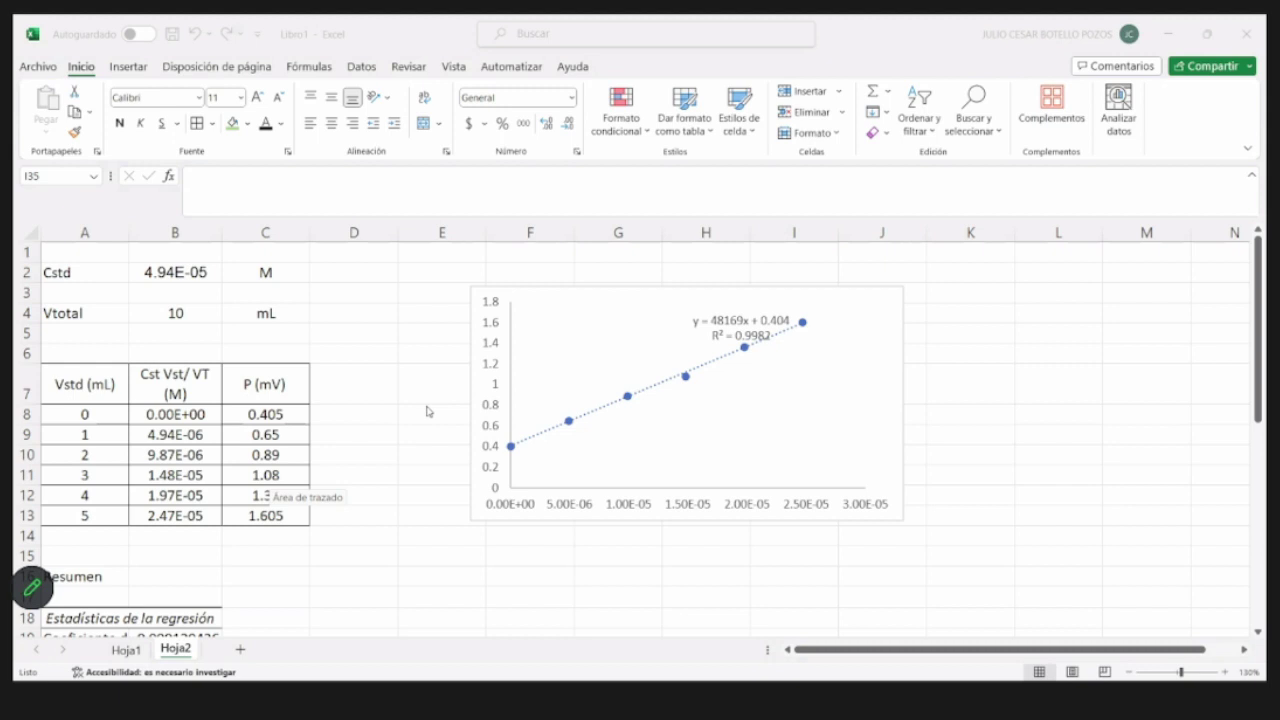
click(700, 312)
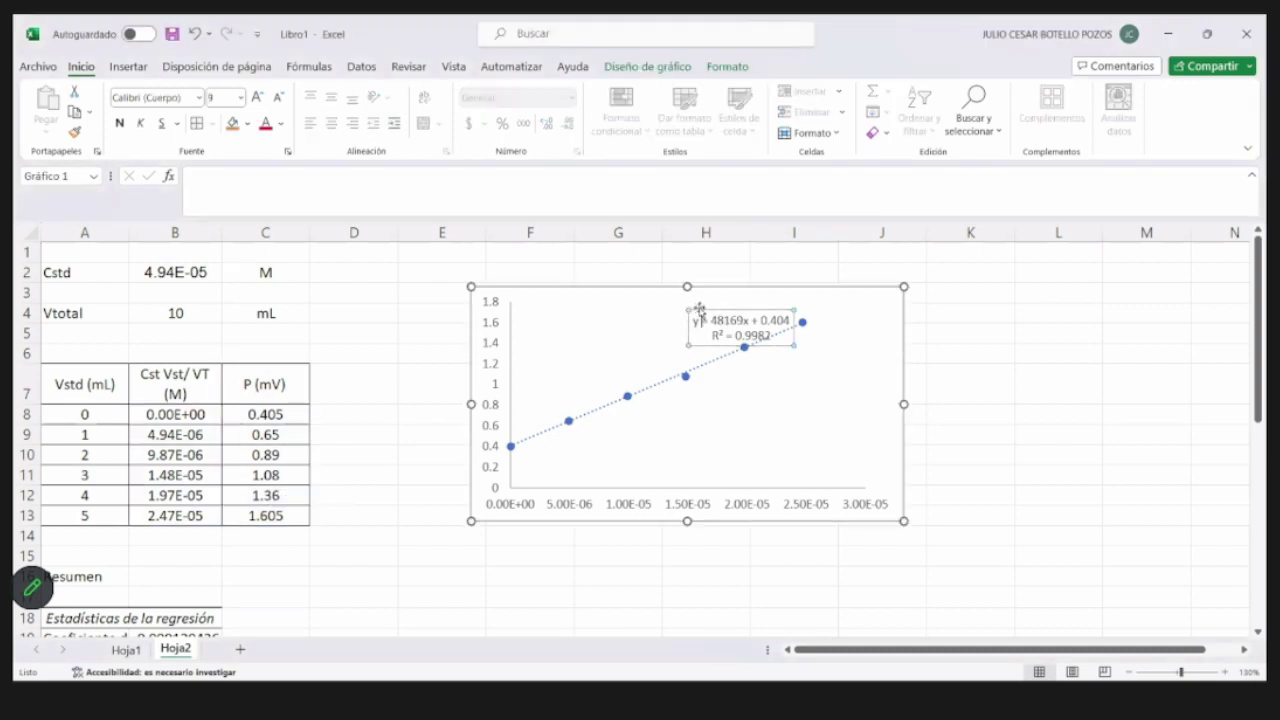
drag(700, 312, 564, 318)
scroll(256, 558, down, 8)
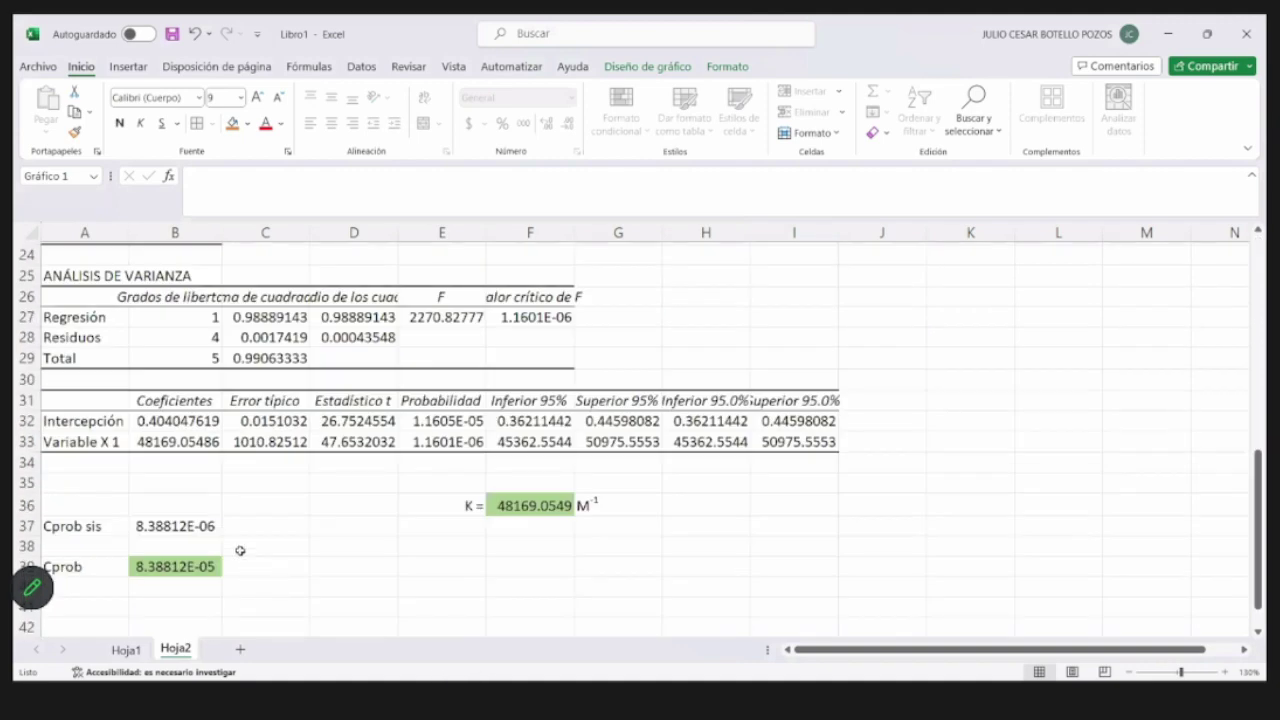
scroll(194, 532, down, 2)
click(162, 447)
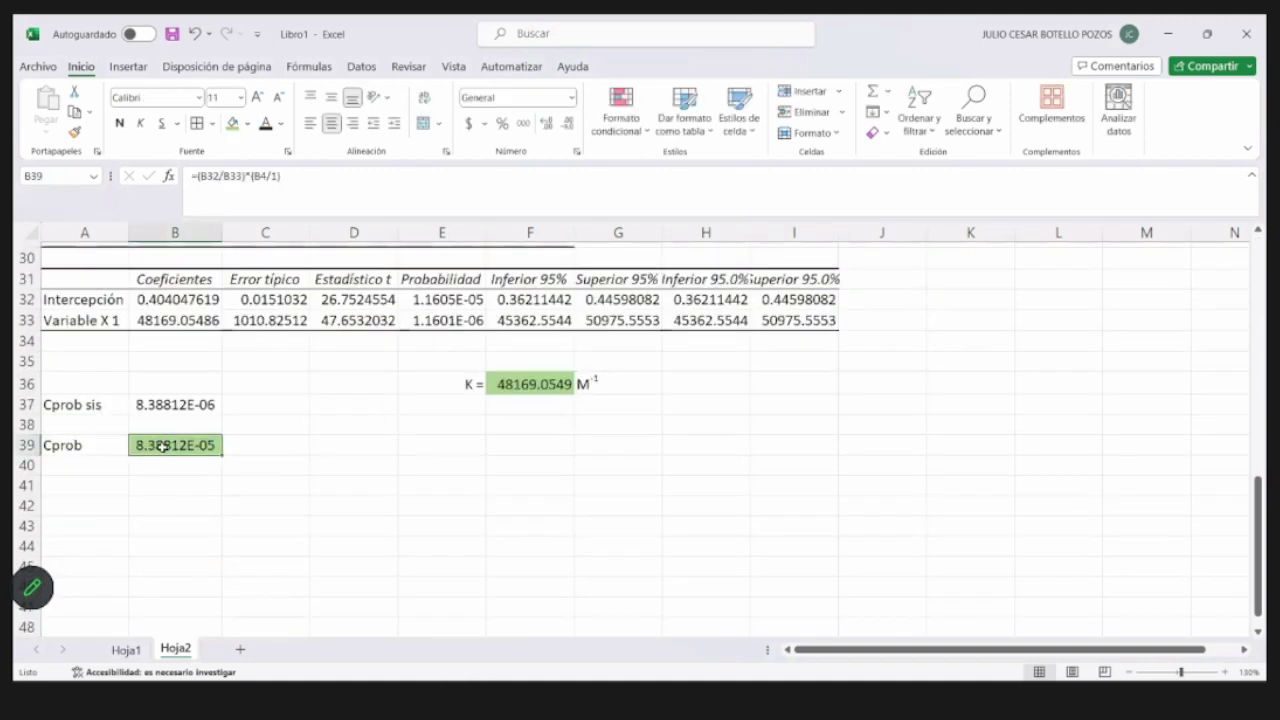
key(ctrl+c)
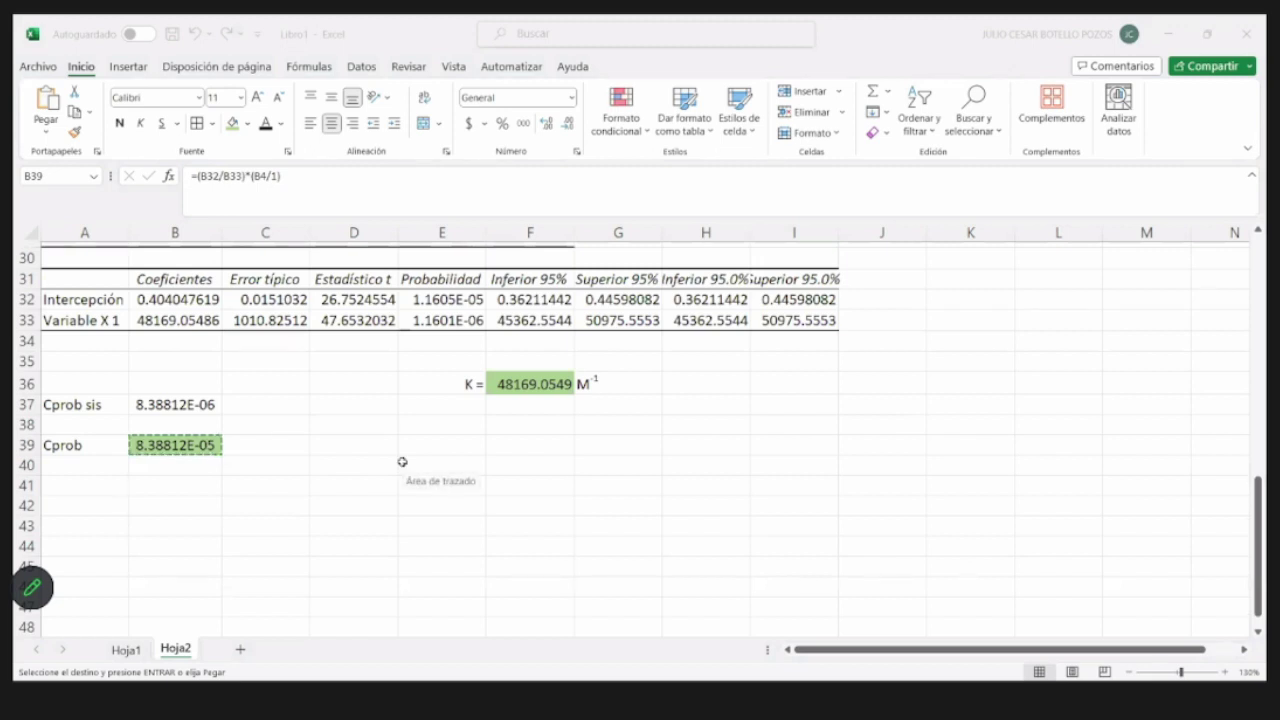
click(314, 463)
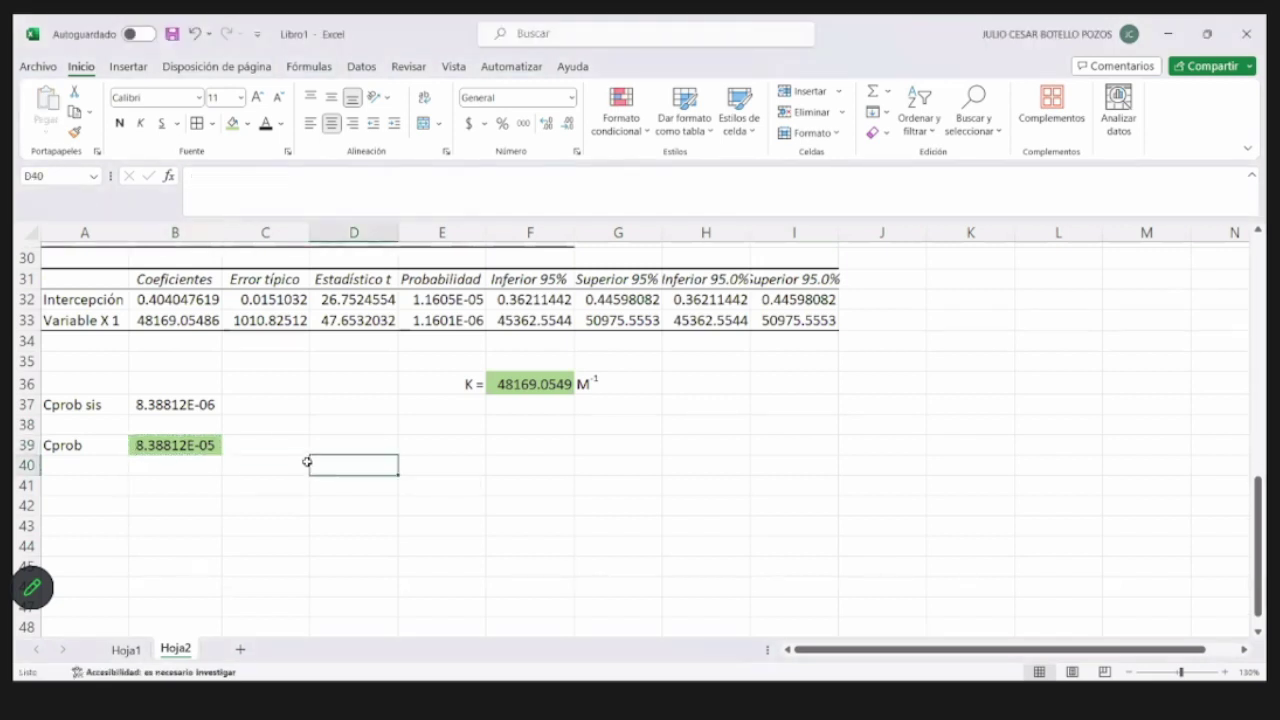
click(195, 445)
key(ctrl+c)
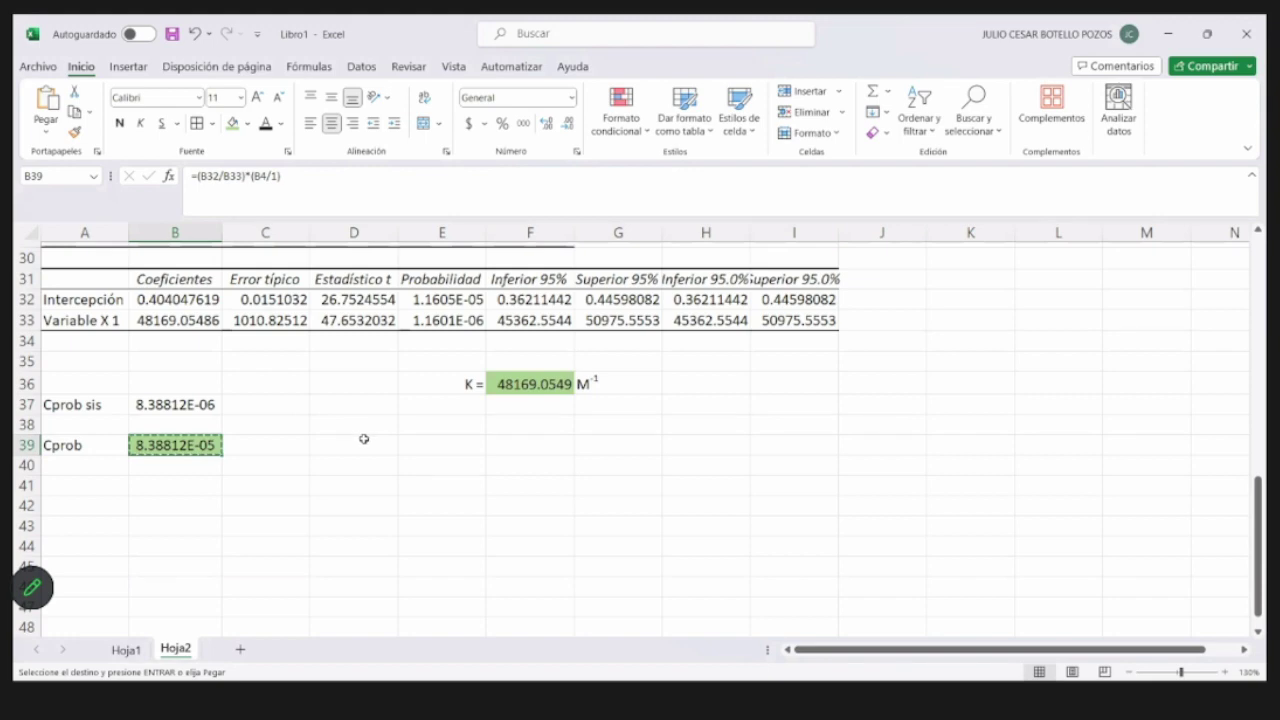
- Review the Cprob formula in B39 against the total volume, the regression coefficients and the P readings in column C
scroll(364, 439, up, 7)
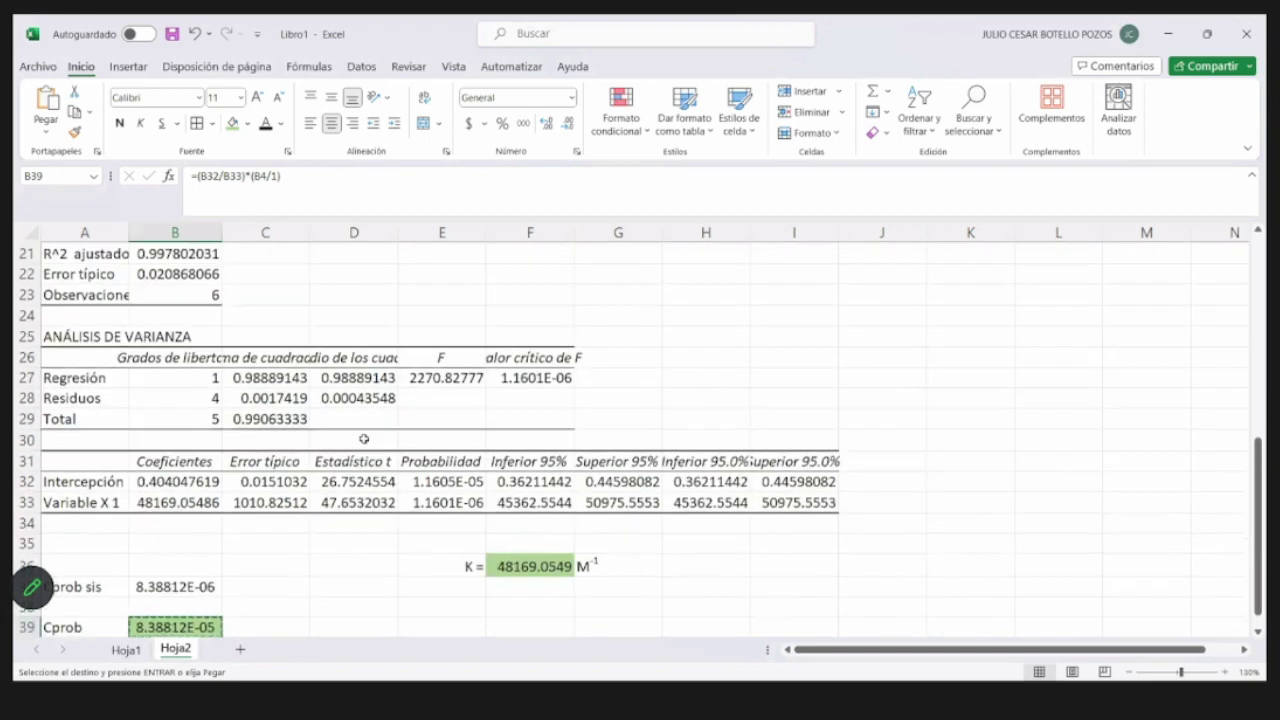
scroll(364, 439, up, 3)
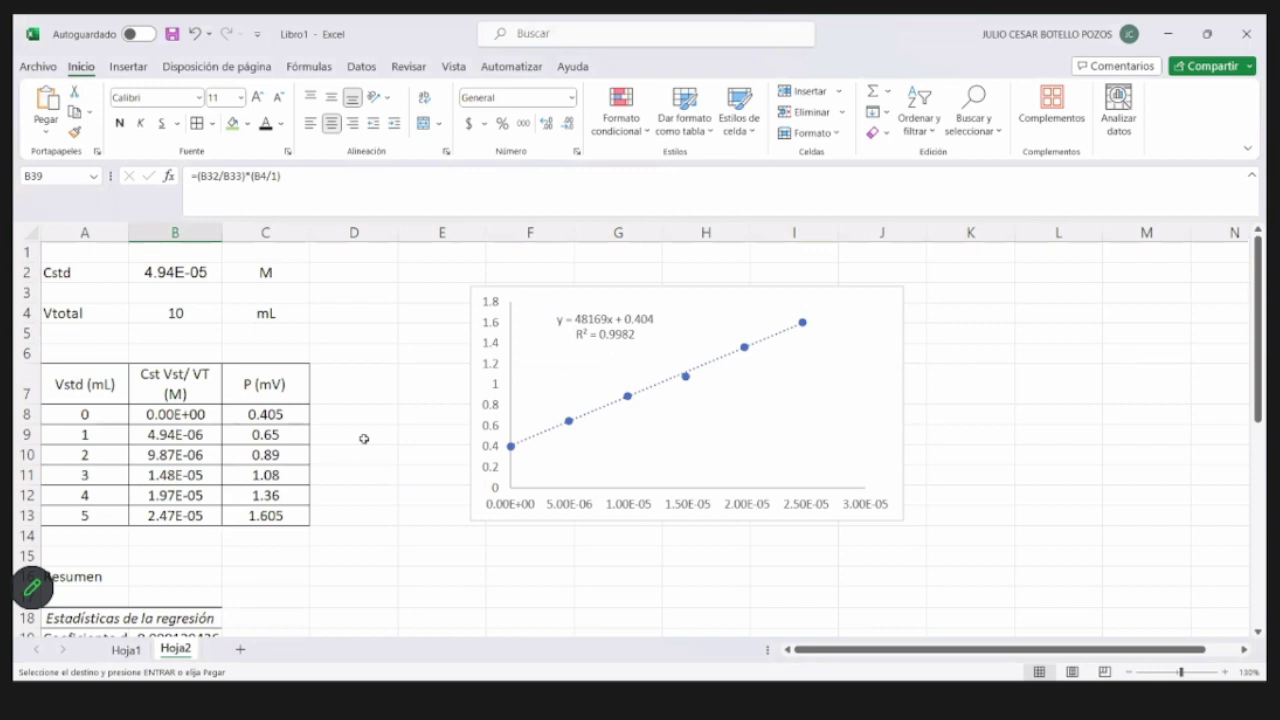
scroll(364, 439, down, 1)
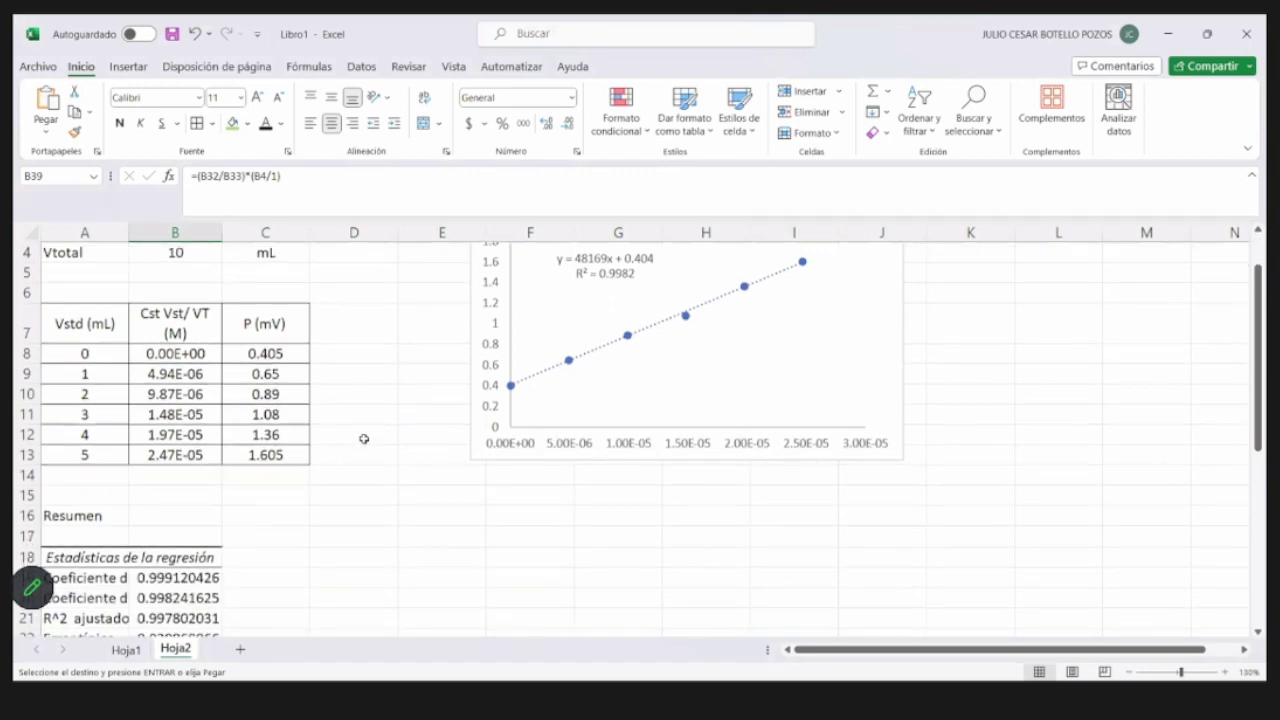
scroll(184, 514, down, 7)
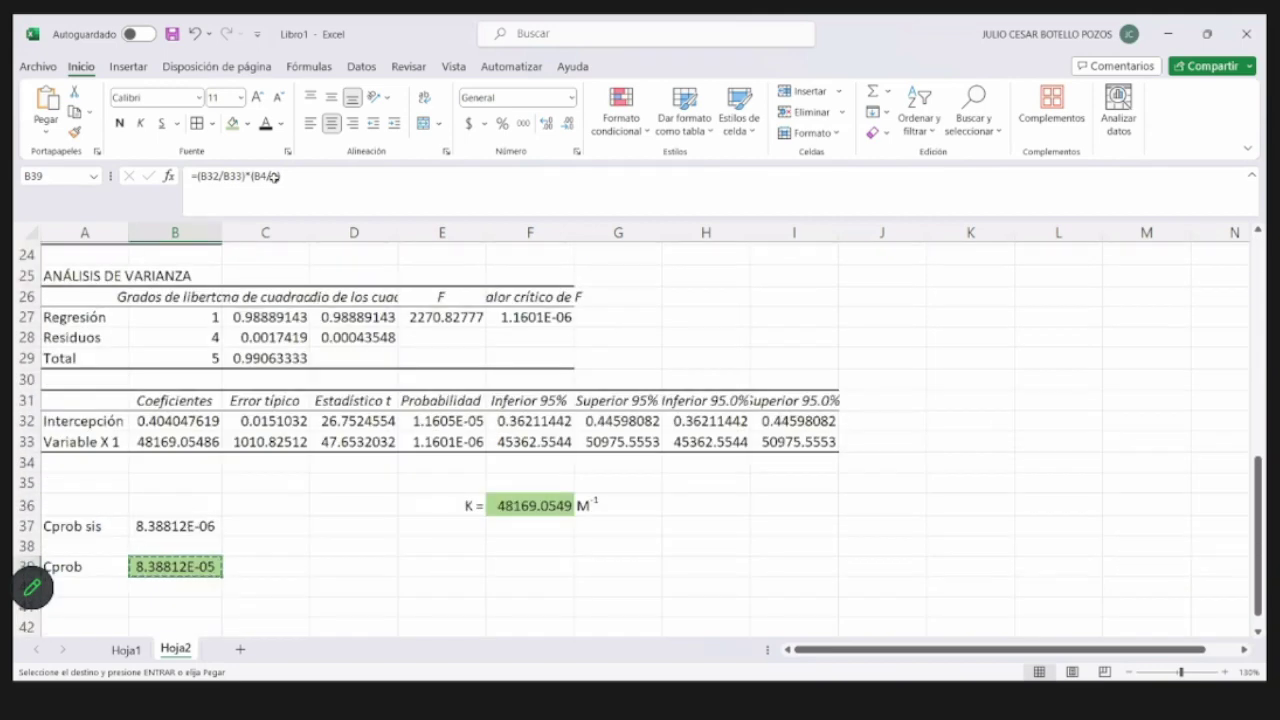
key(F2)
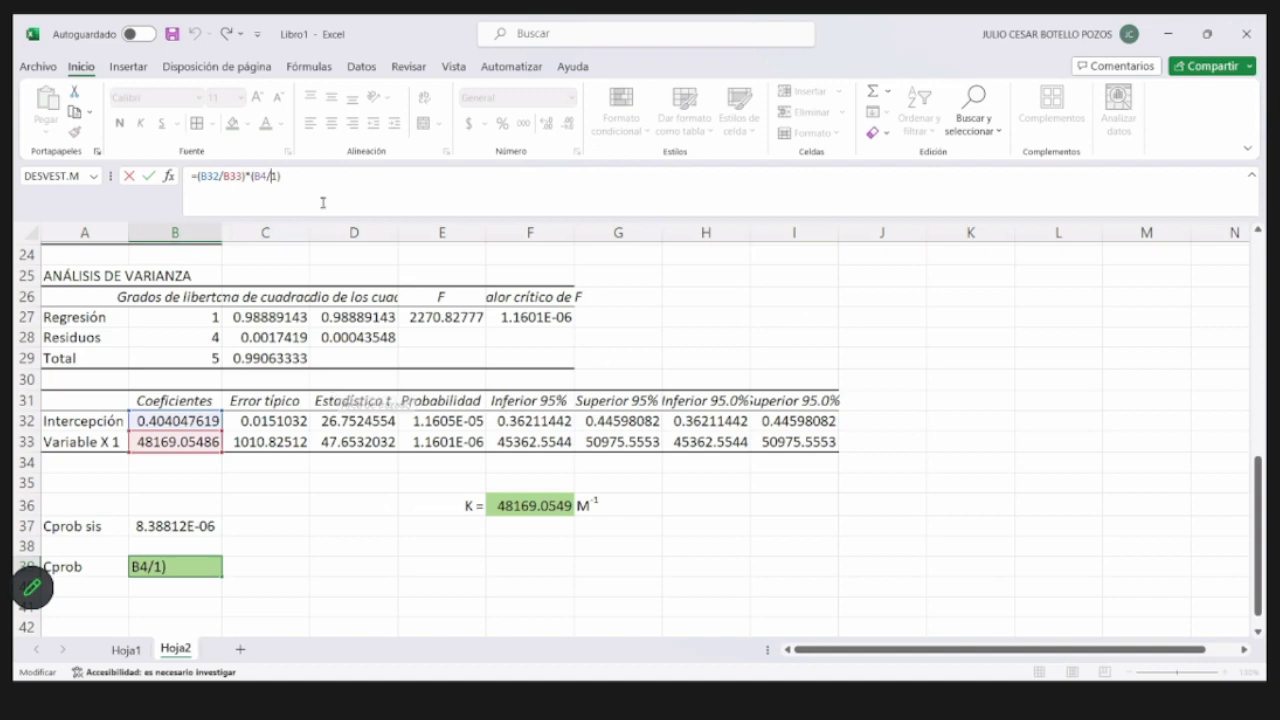
scroll(286, 351, up, 8)
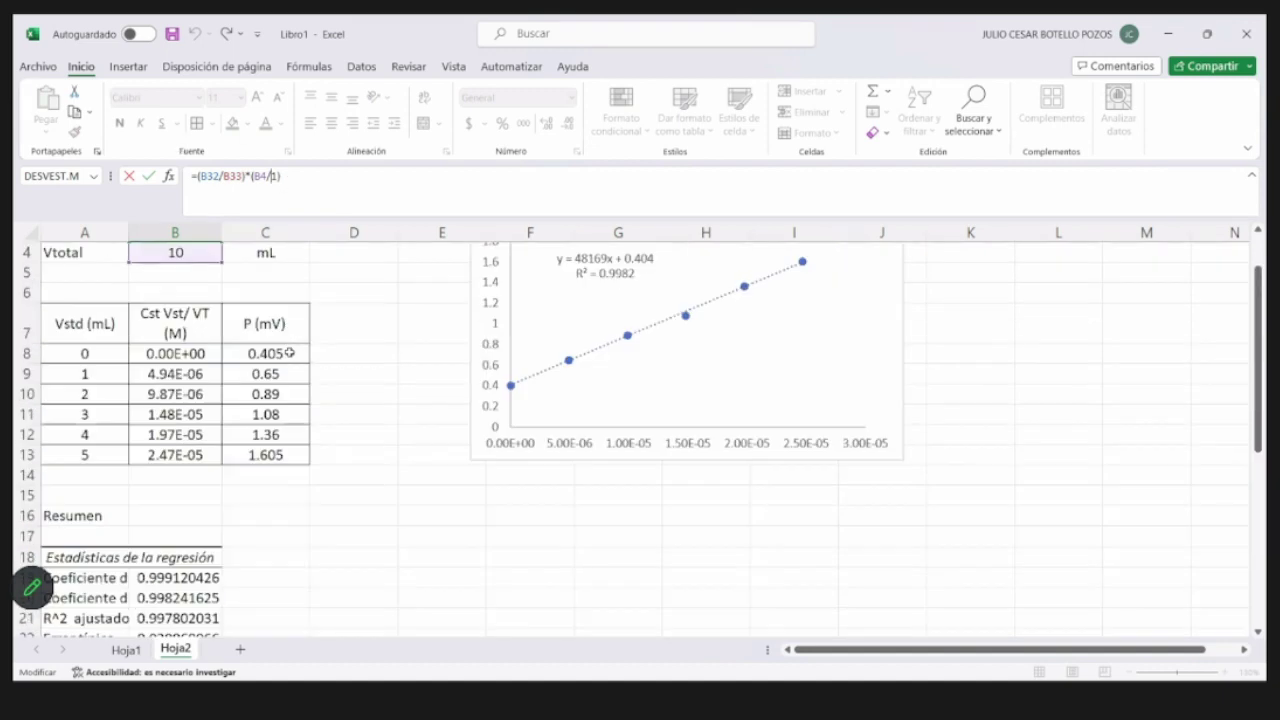
scroll(289, 352, down, 9)
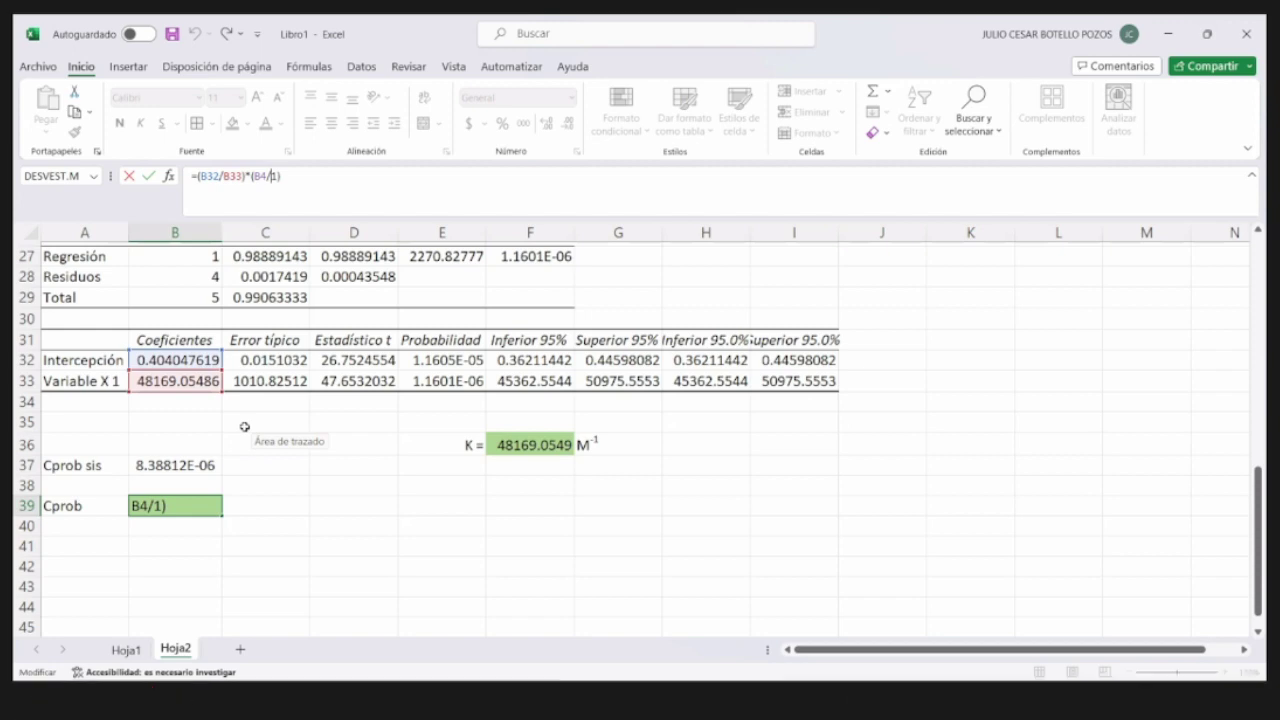
click(293, 359)
scroll(297, 358, up, 2)
key(Escape)
scroll(299, 360, up, 7)
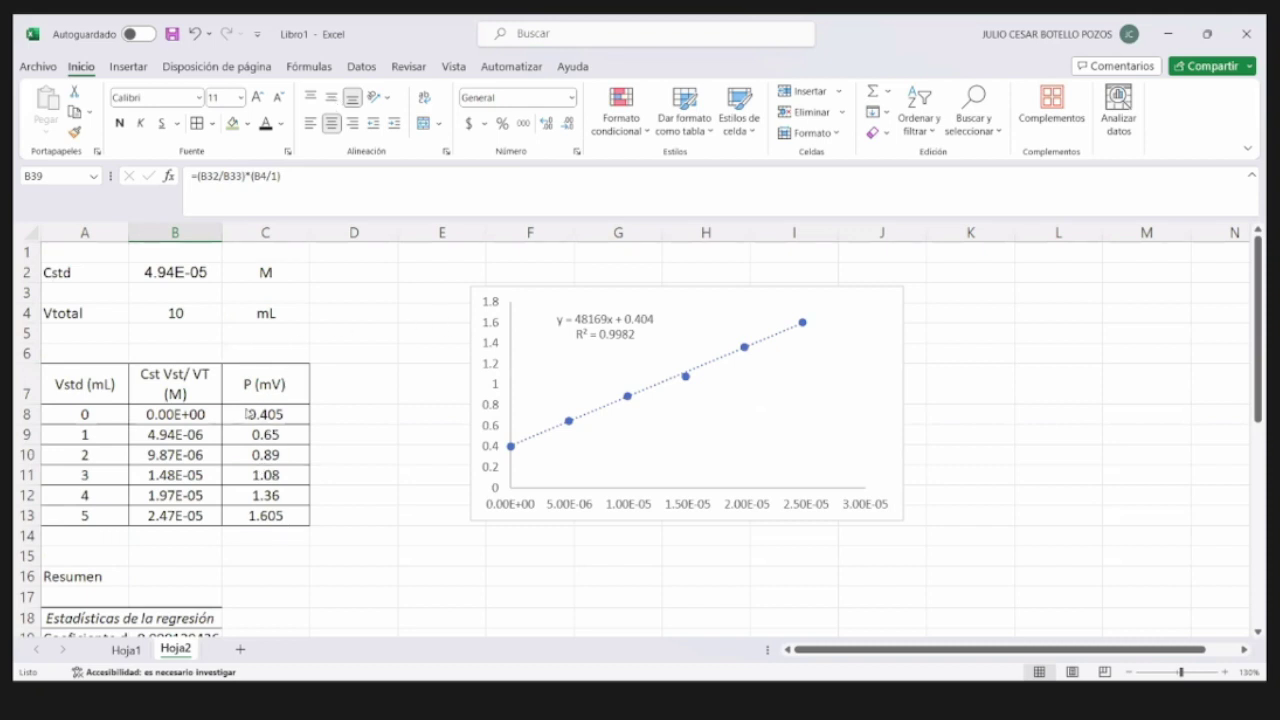
drag(247, 414, 256, 537)
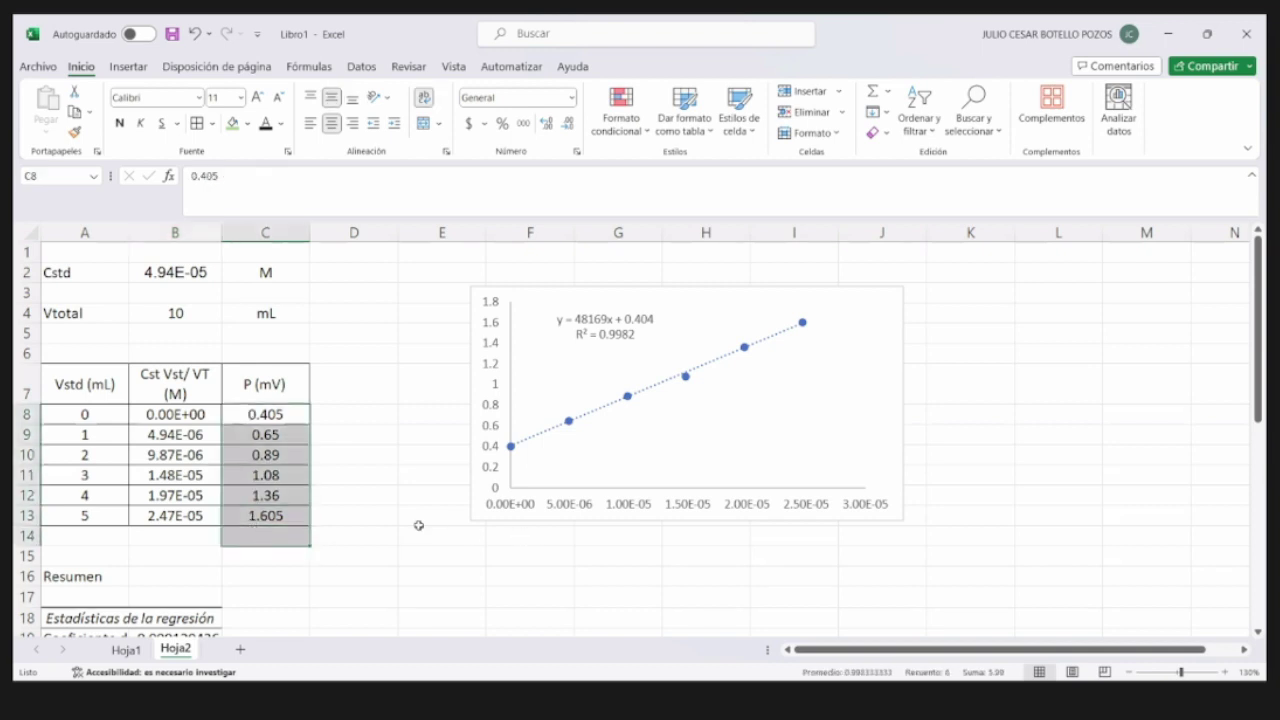
scroll(418, 525, down, 9)
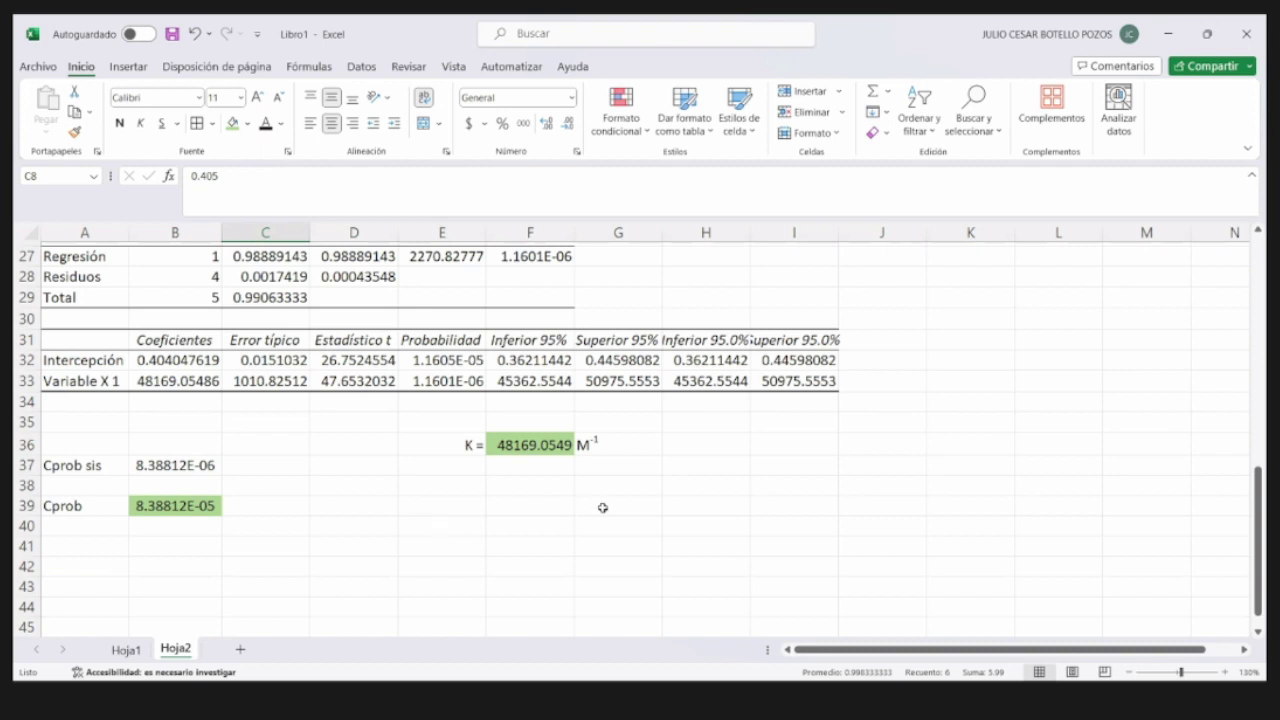
- Copy the highlighted Cprob result from B39
click(380, 441)
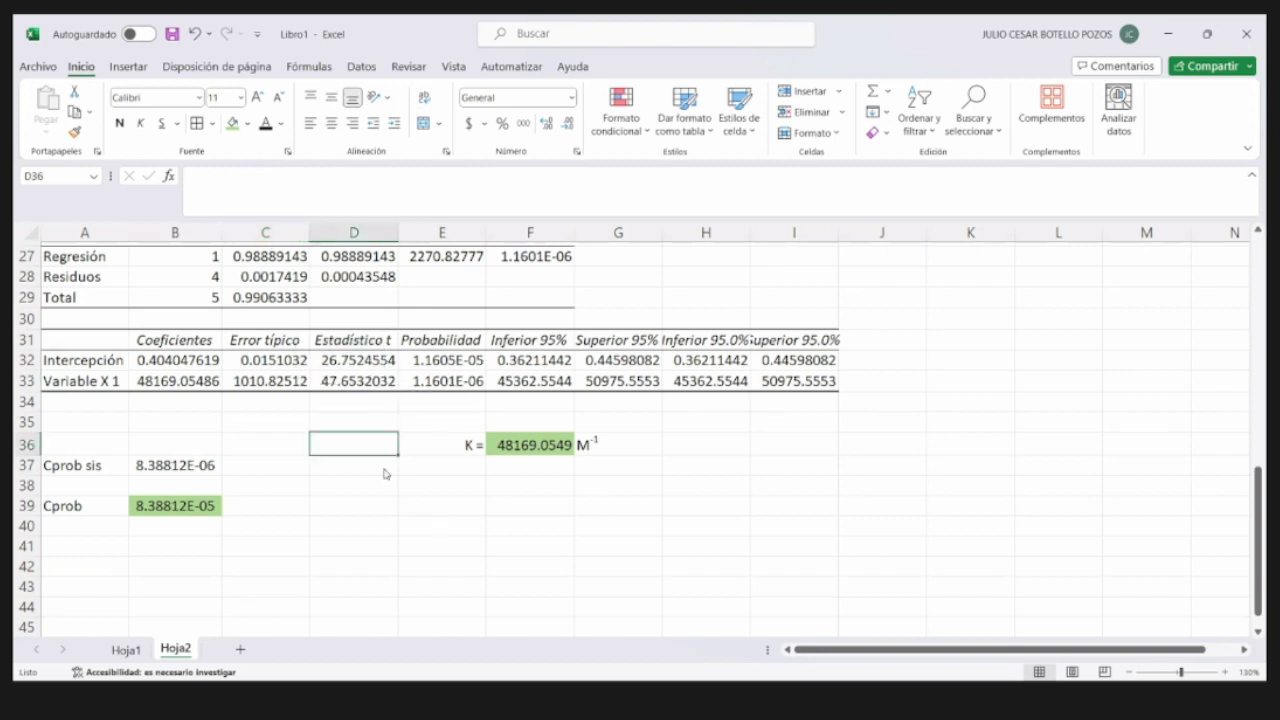
key(F2)
click(198, 505)
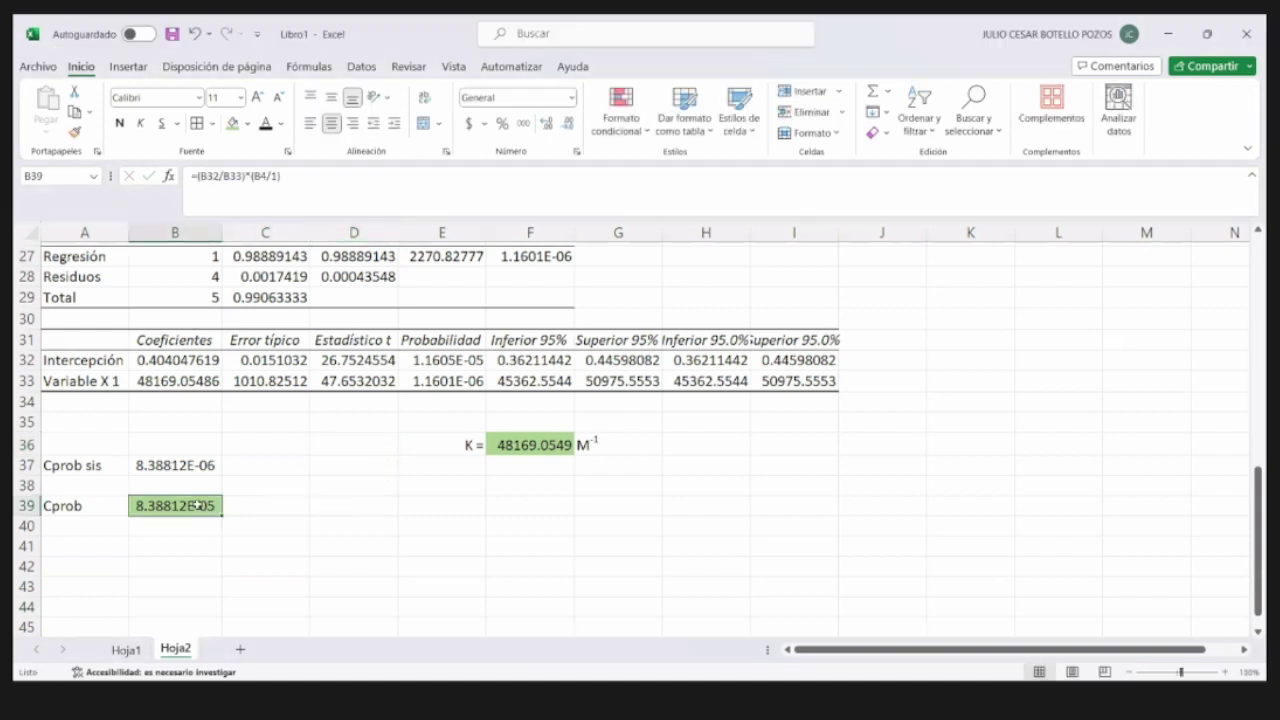
key(ctrl+c)
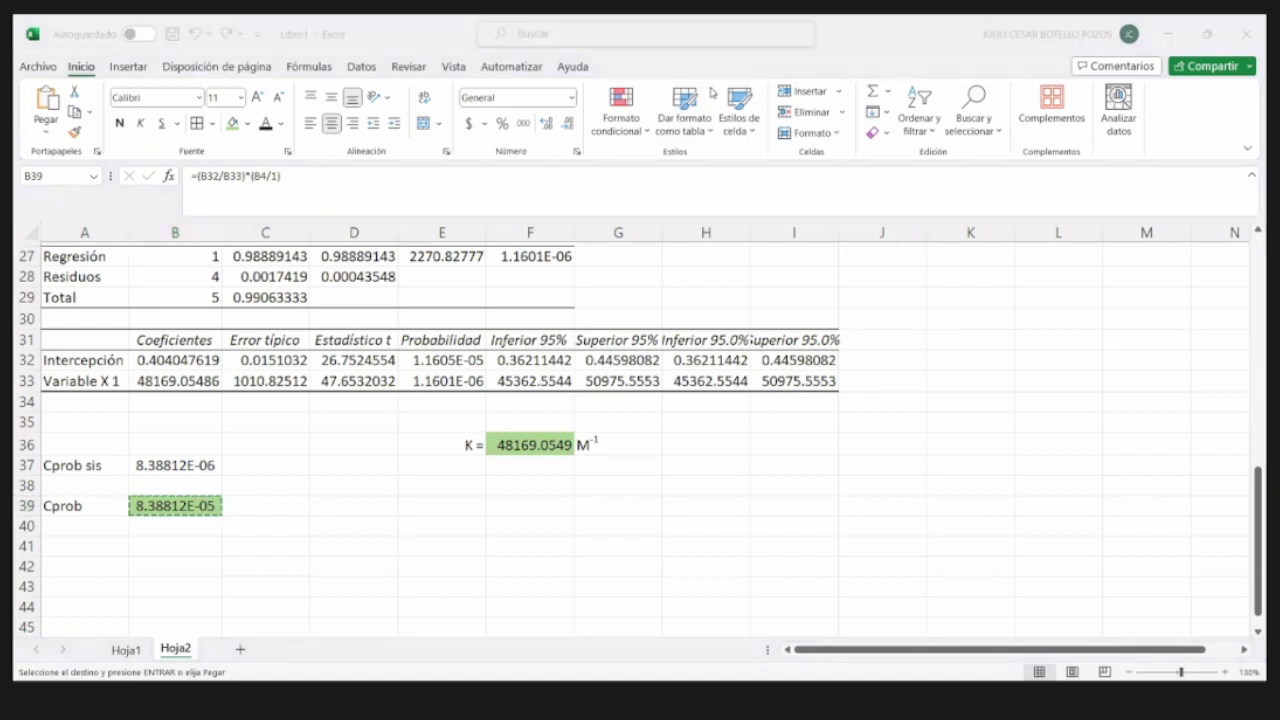
- Switch to PowerPoint, insert a blank slide after slide 65 with the silver per coin results, and save the presentation
key(alt+Tab)
scroll(569, 485, down, 5)
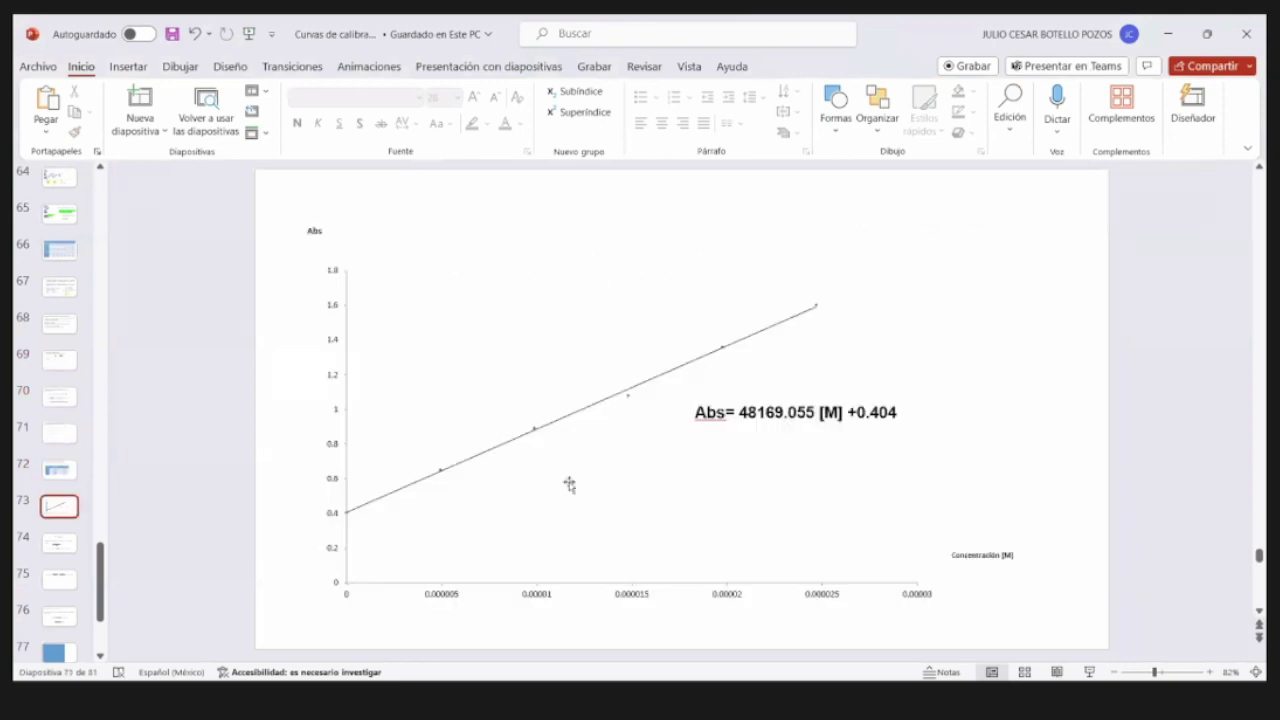
scroll(569, 485, down, 2)
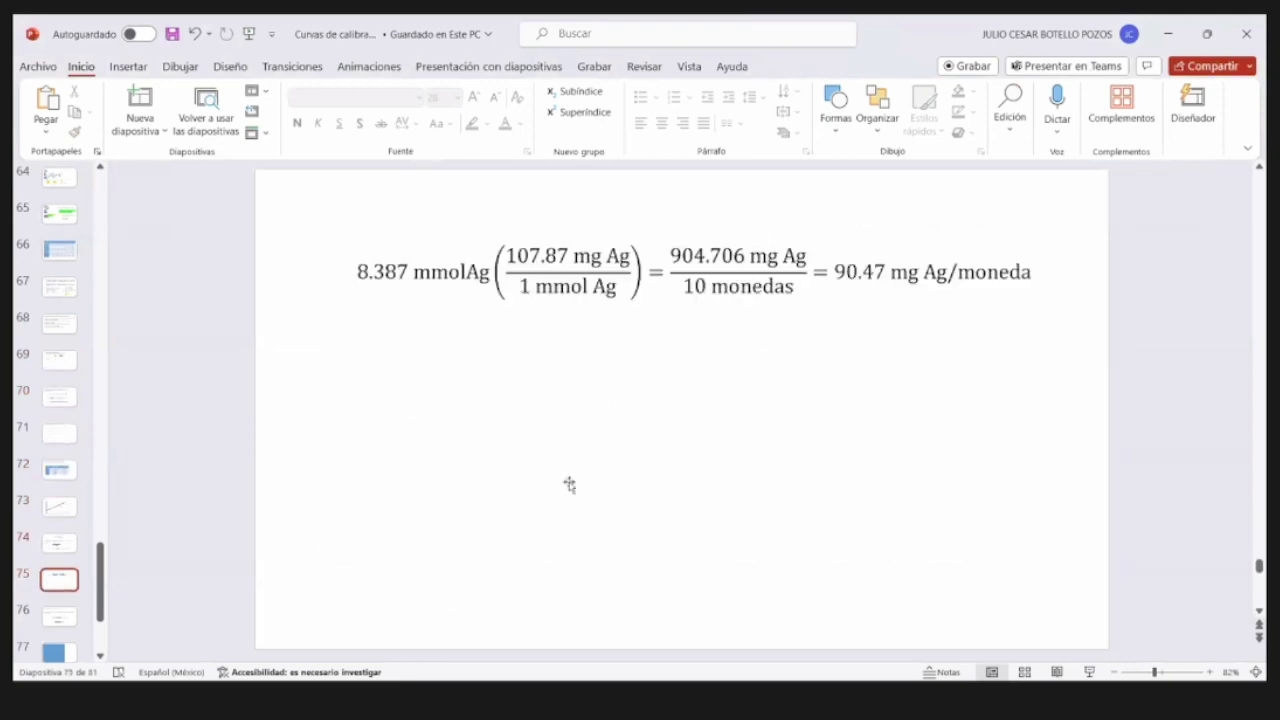
scroll(569, 485, up, 2)
scroll(569, 485, down, 2)
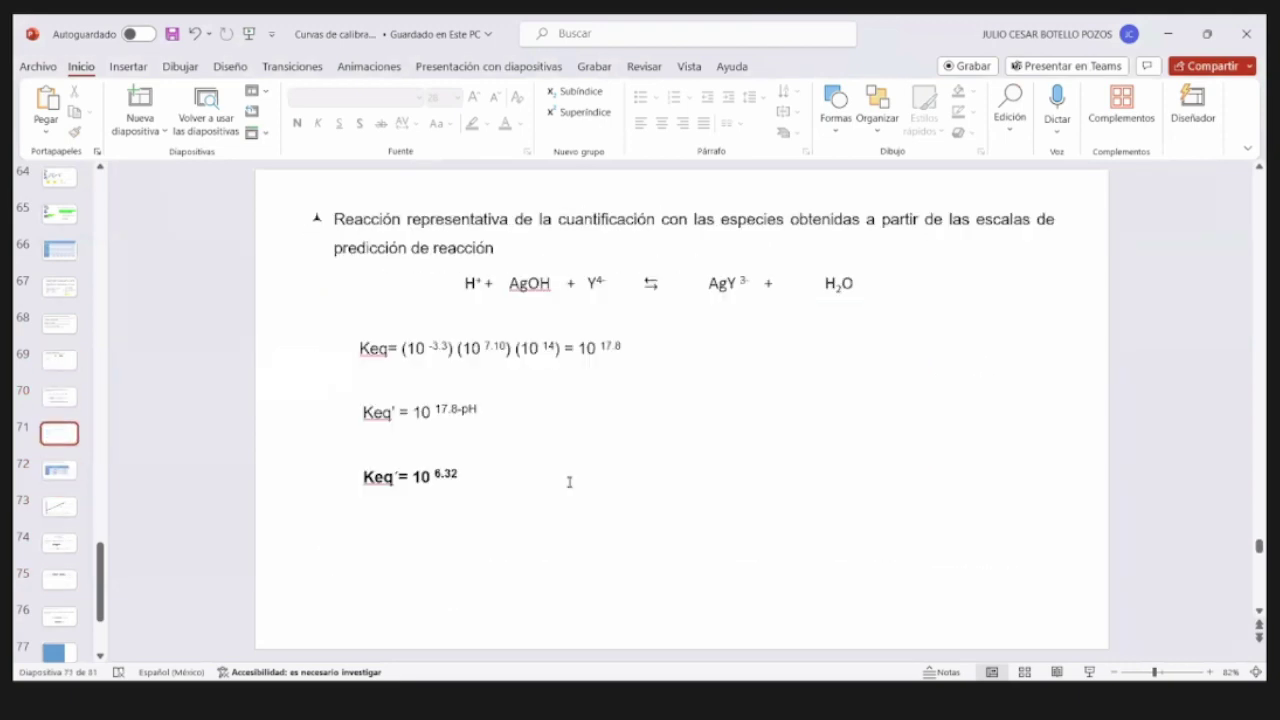
scroll(569, 482, up, 3)
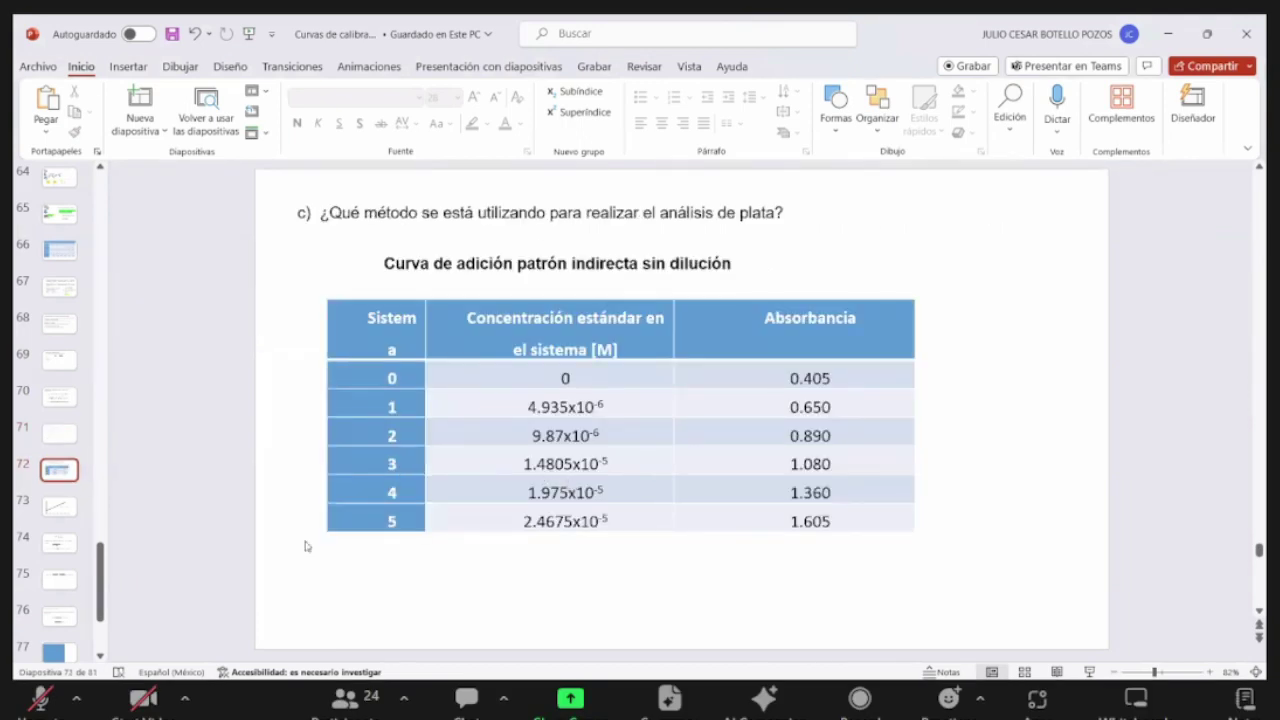
click(69, 364)
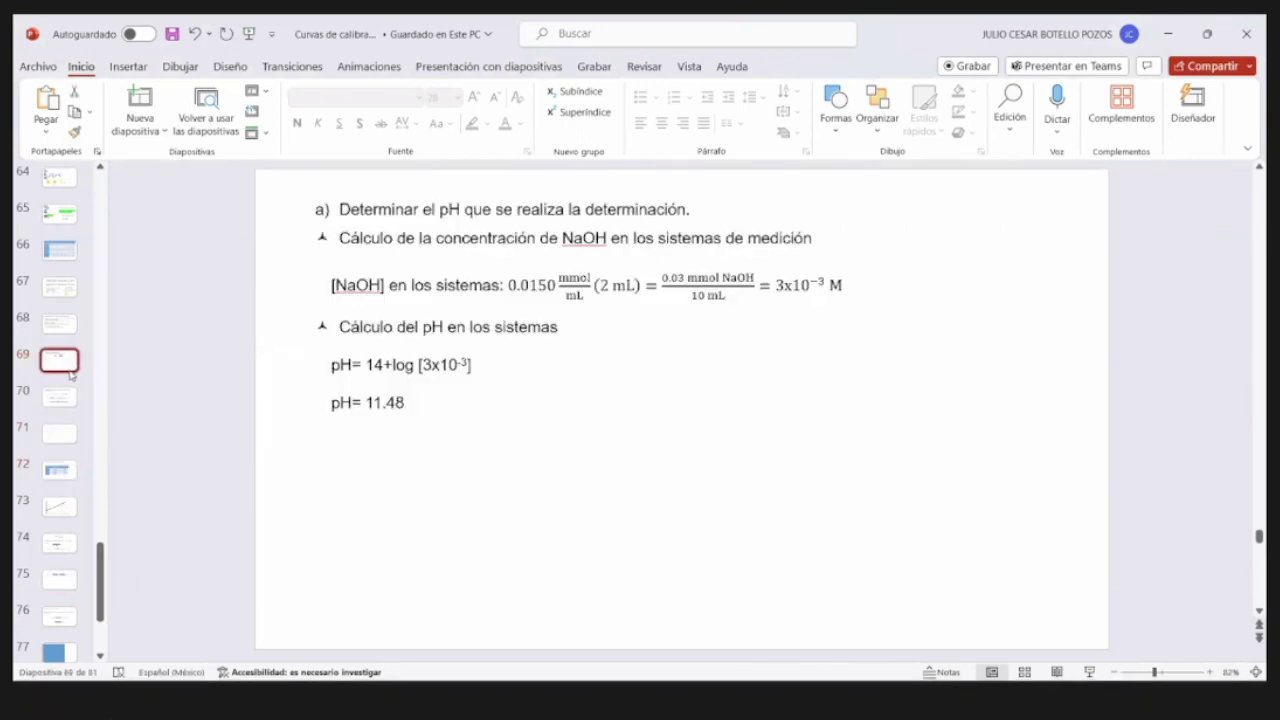
click(60, 249)
click(60, 213)
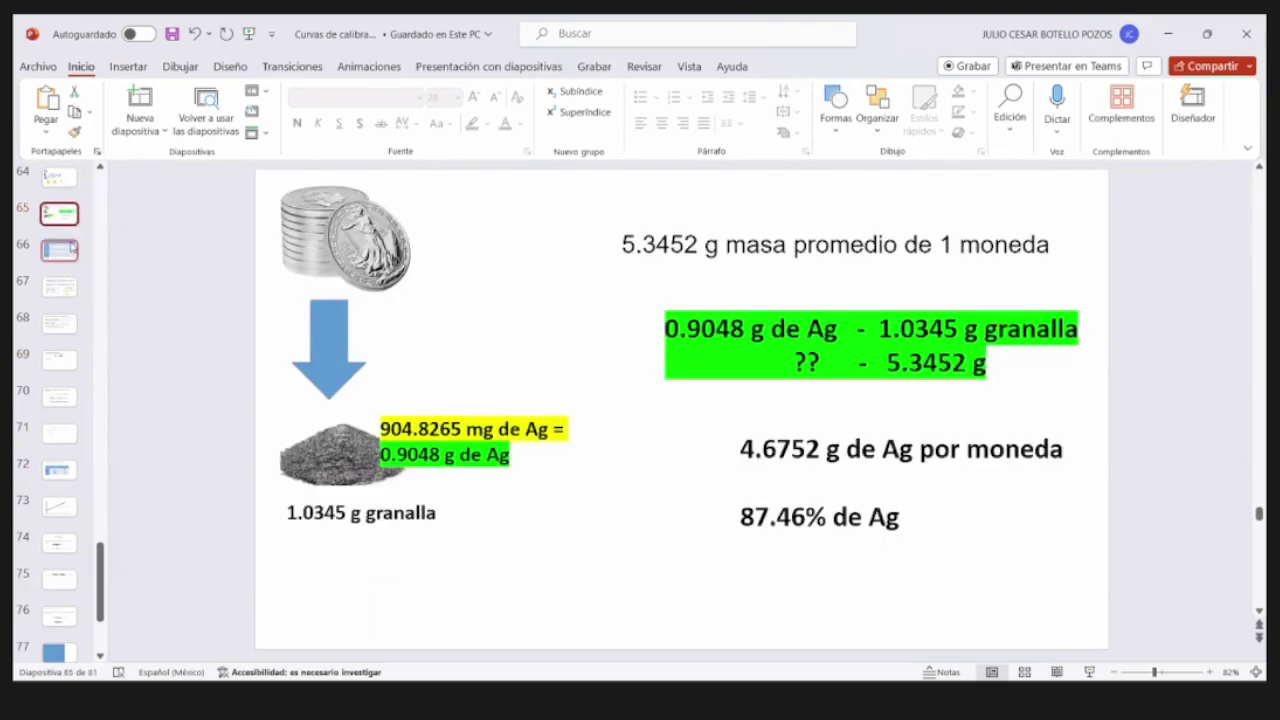
click(155, 106)
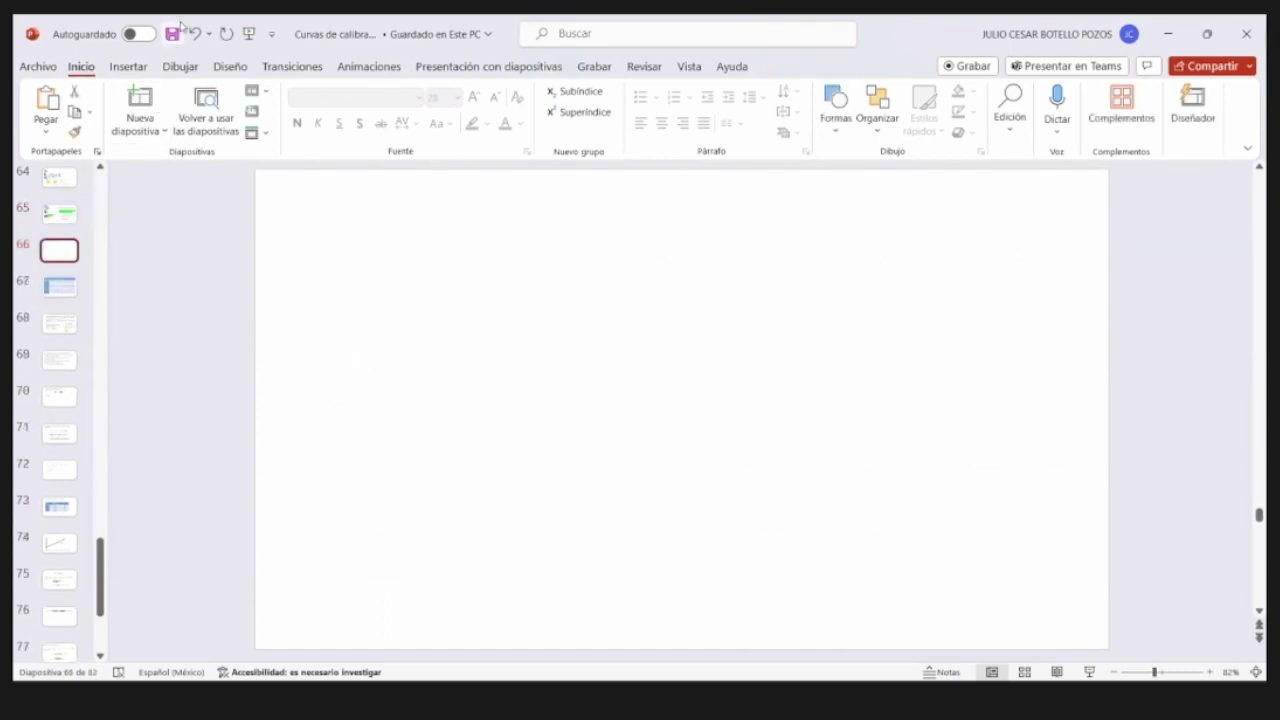
click(172, 34)
- Paste the copied Cprob value onto the blank slide 66 and add the unit M after it
click(72, 222)
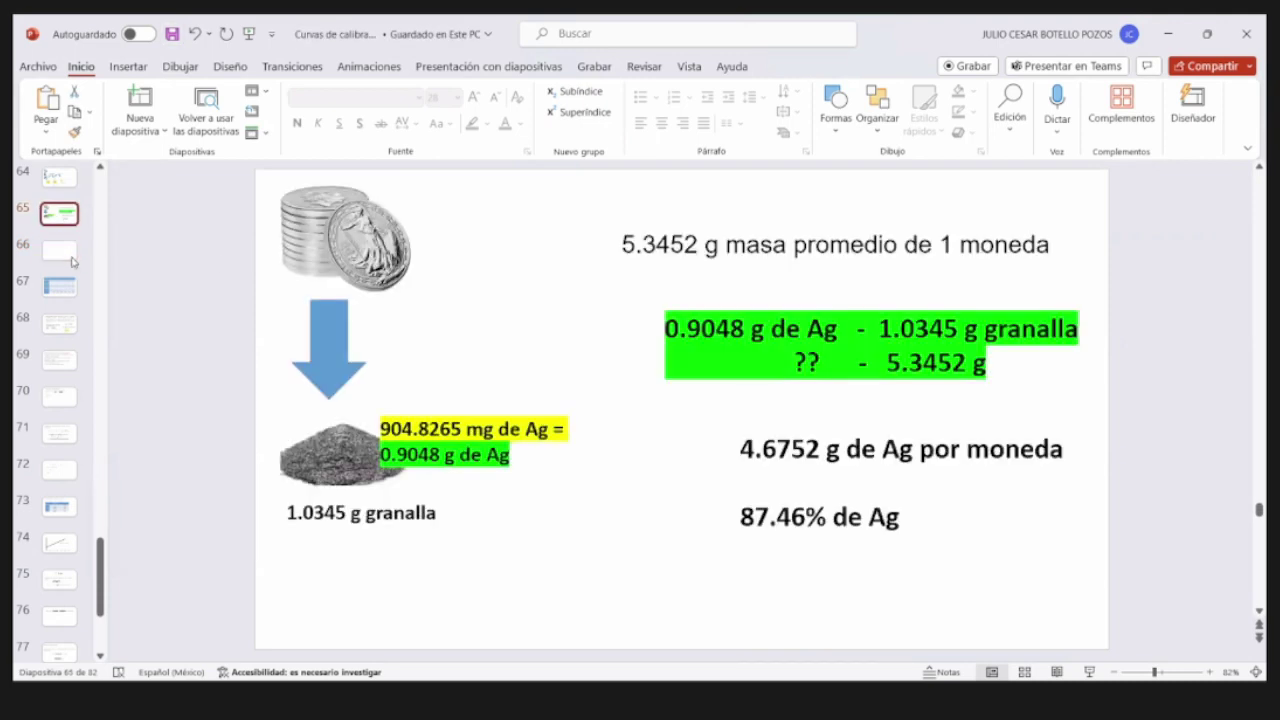
click(263, 250)
key(ctrl+v)
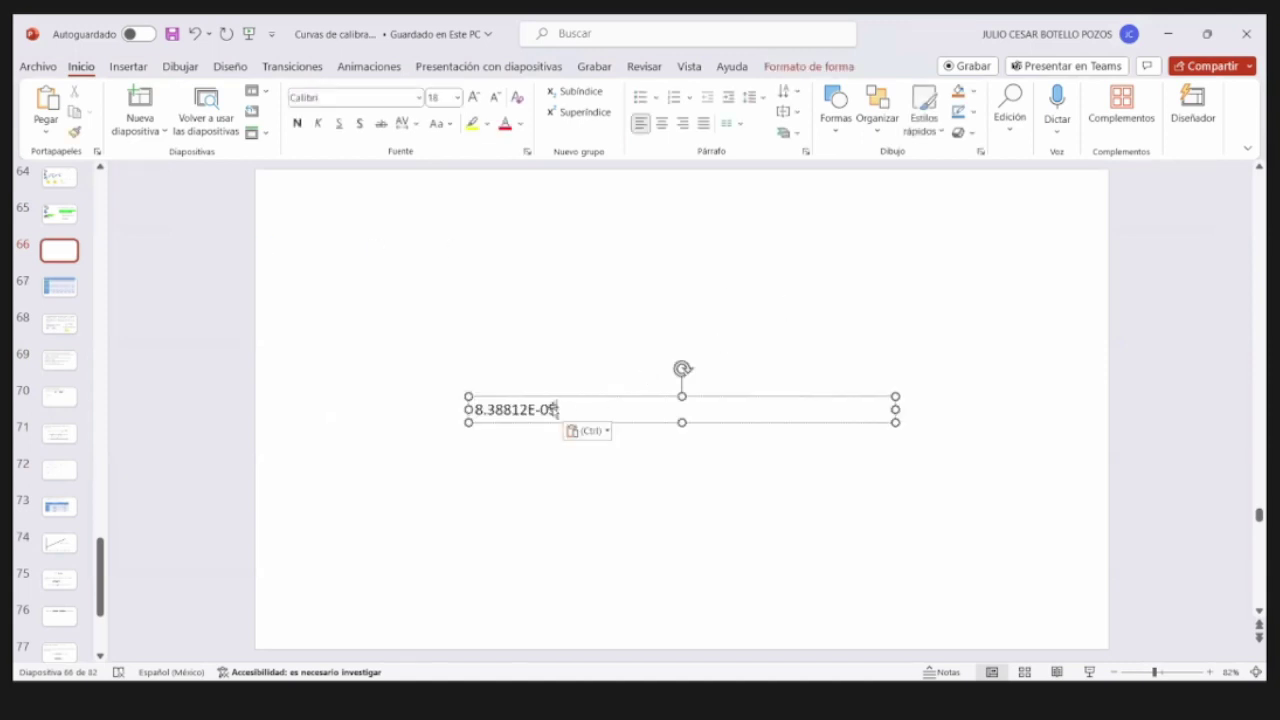
text(M)
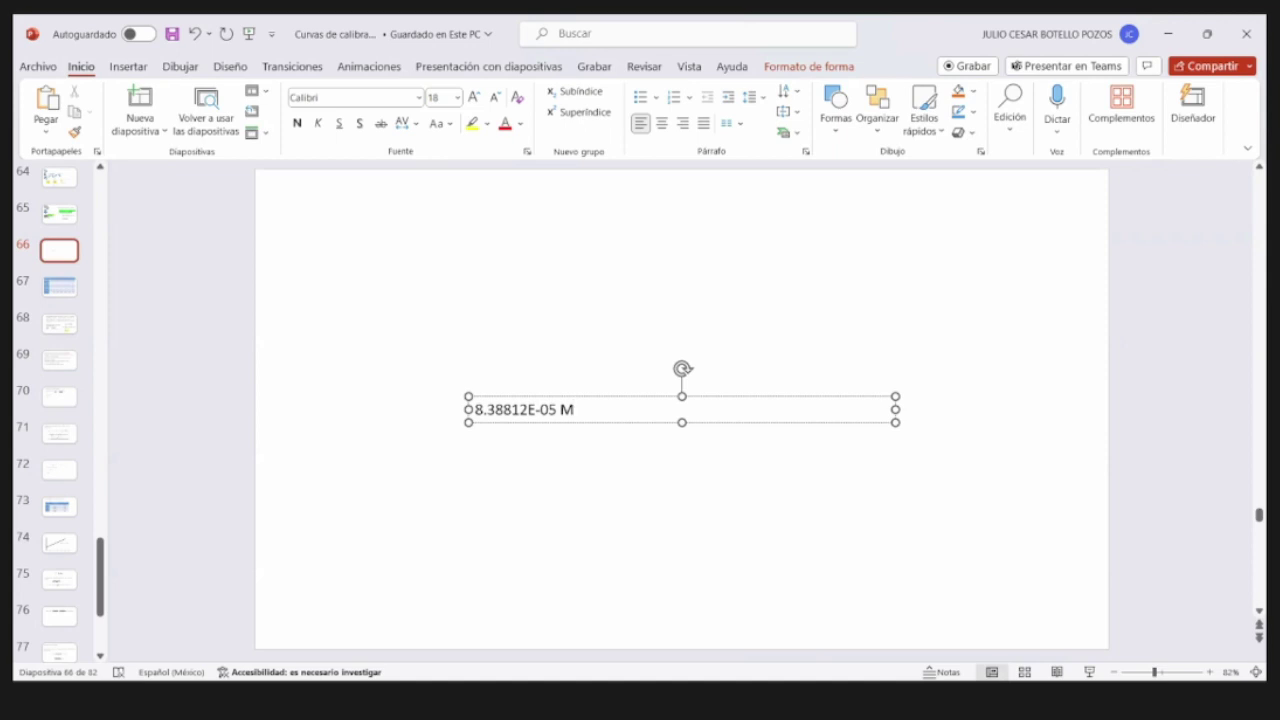
- Prefix the concentration on slide 66 with "Cprob =", move its text box to the slide's upper-left corner, and enlarge the text to 28 pt
key(Home)
text(Cprob )
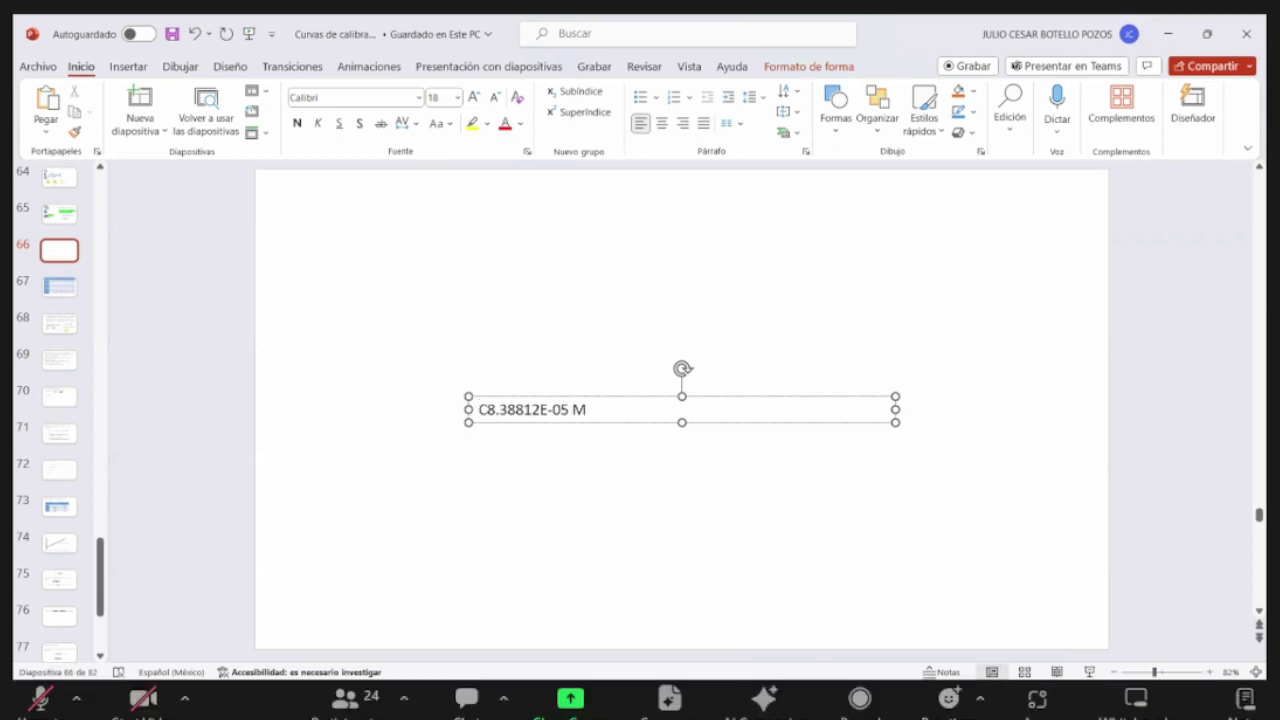
text(=)
drag(600, 396, 414, 200)
click(474, 97)
click(474, 97)
click(474, 97)
- On slide 64, highlight "= 8.38812E-05" in the final flask's concentration text in bright green
click(59, 213)
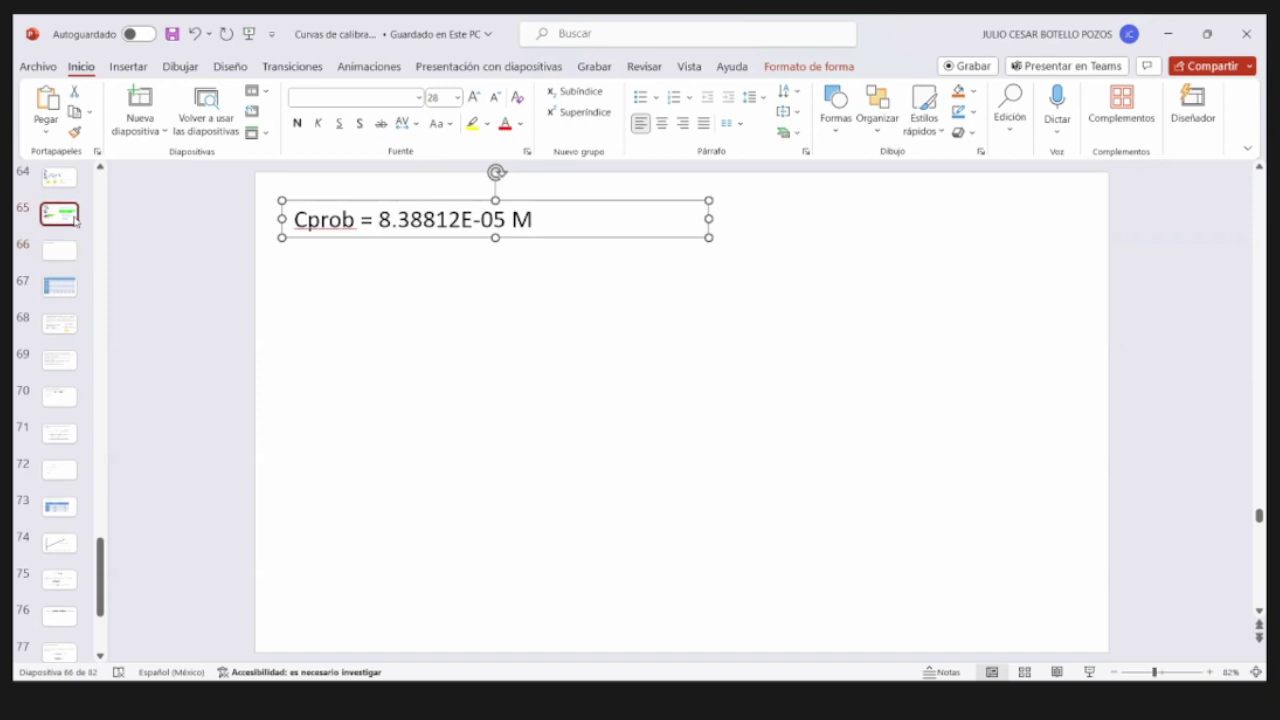
key(Up)
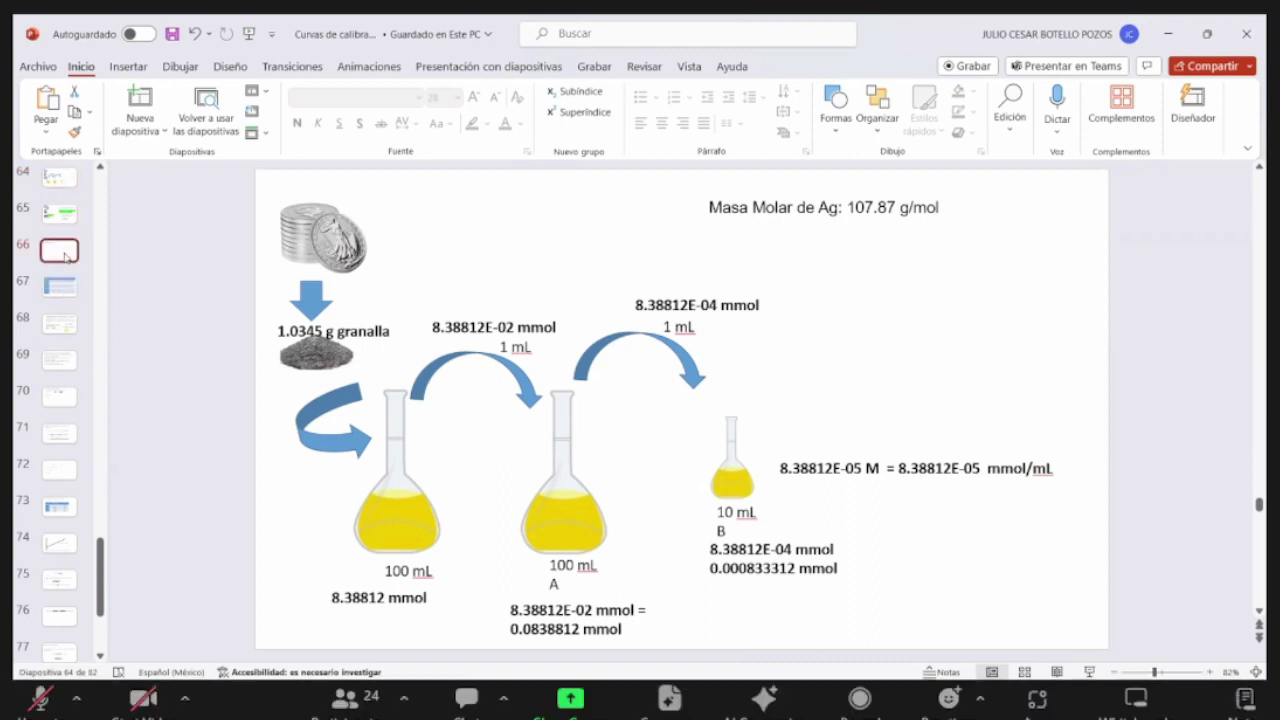
click(59, 249)
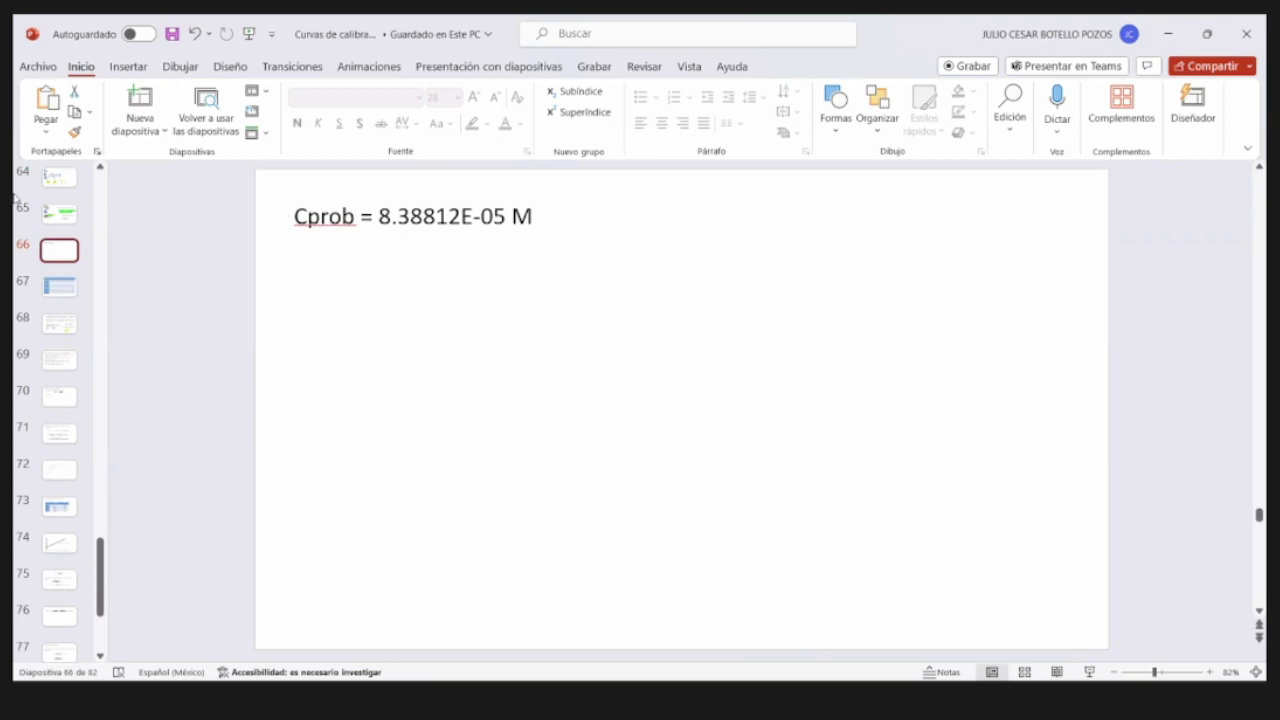
click(59, 180)
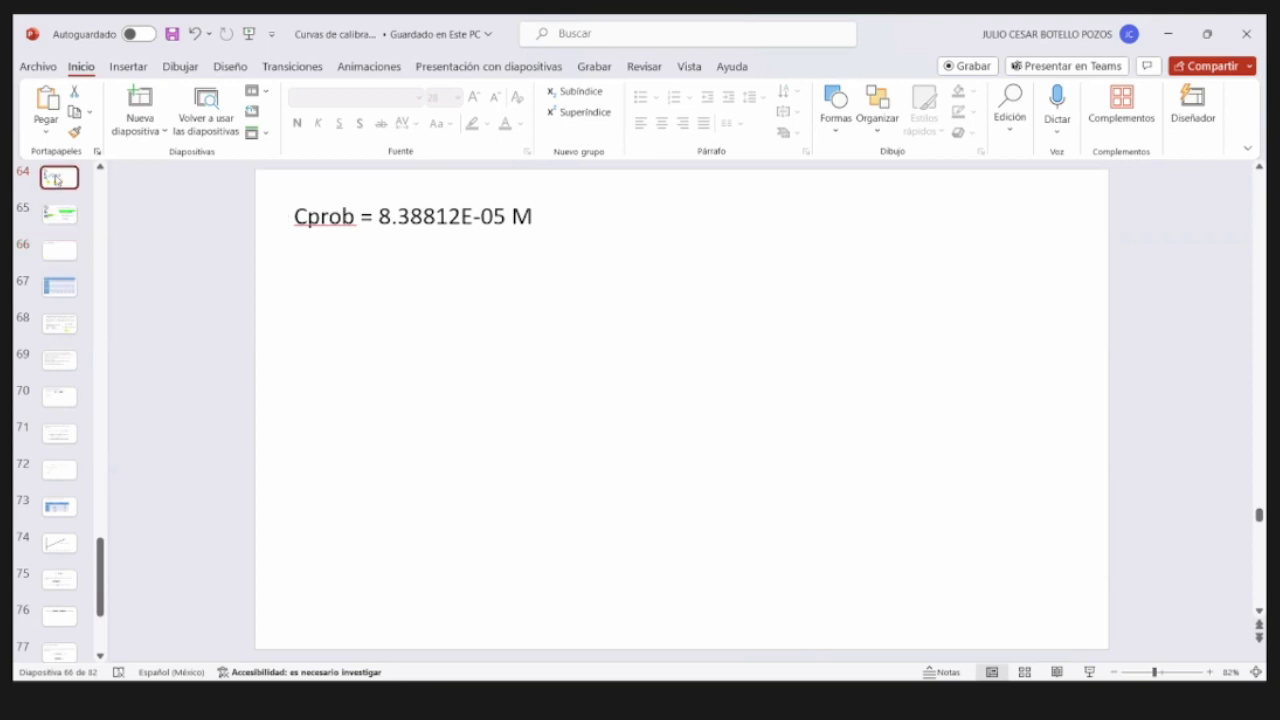
drag(886, 468, 988, 468)
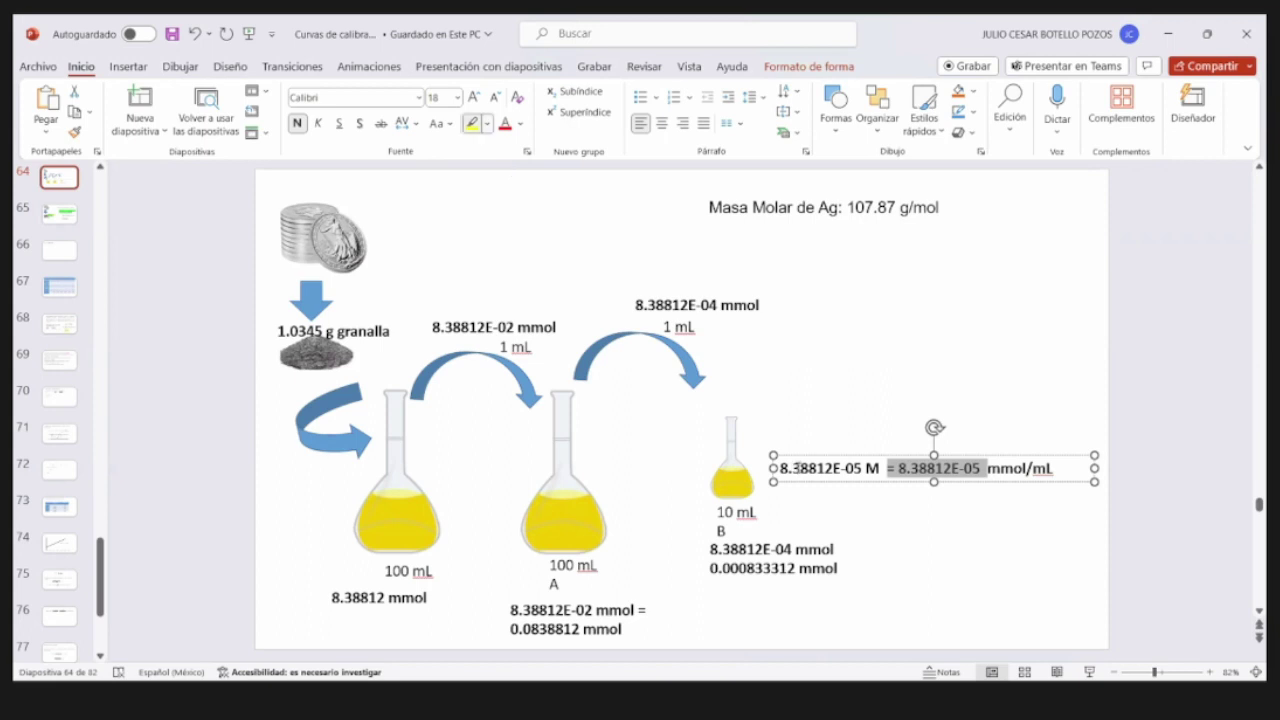
click(471, 123)
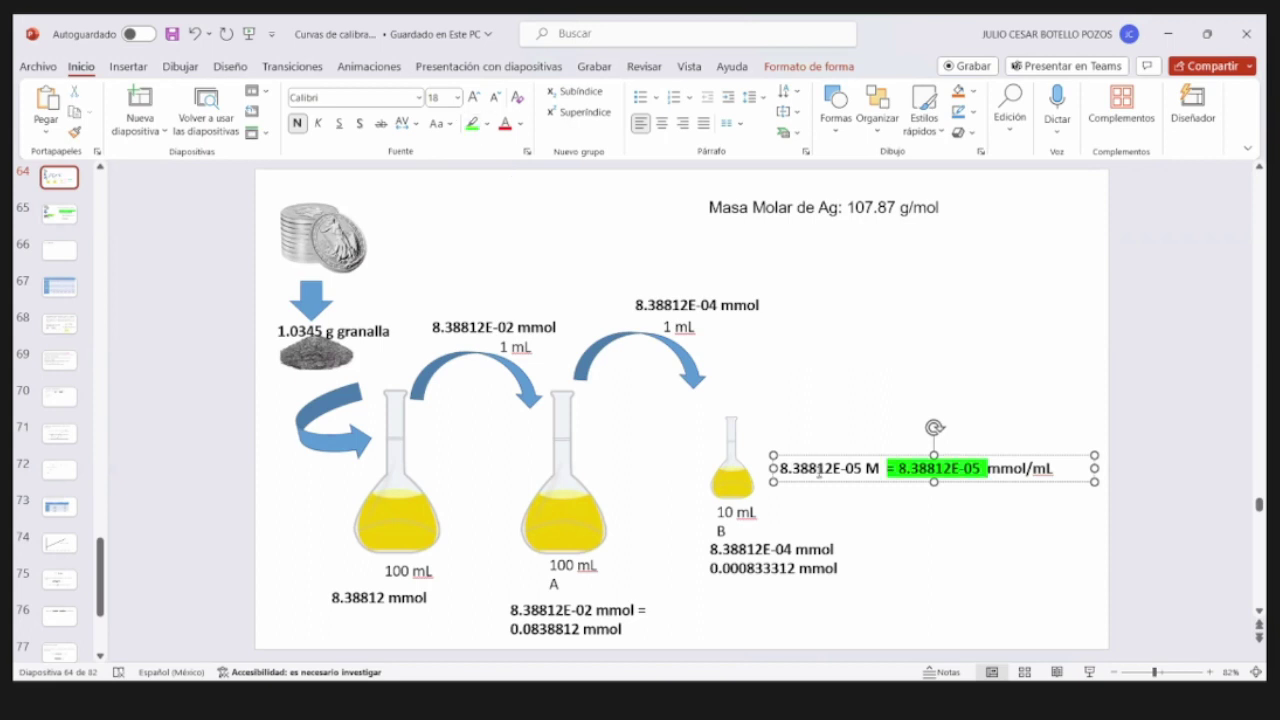
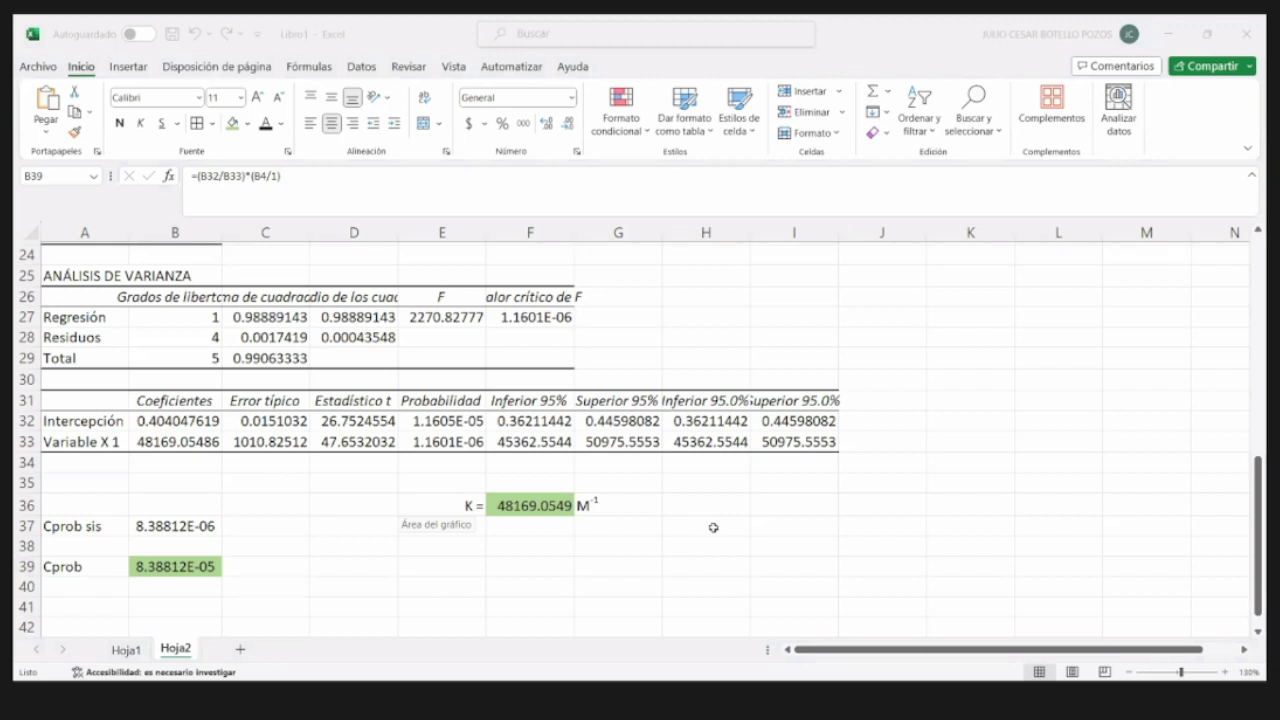
- Switch to Excel and review the standard concentrations and P readings in B8:C13 on Hoja2
scroll(706, 527, up, 1)
scroll(699, 527, down, 1)
scroll(498, 469, up, 8)
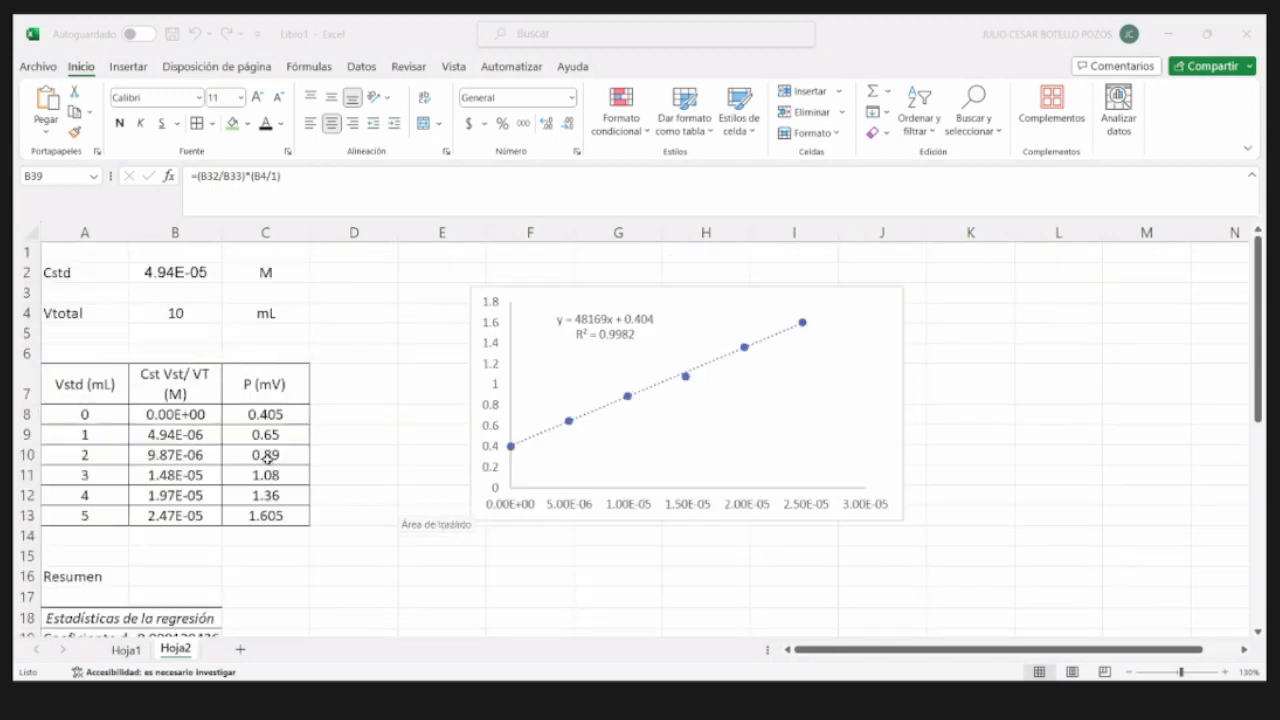
drag(190, 415, 265, 505)
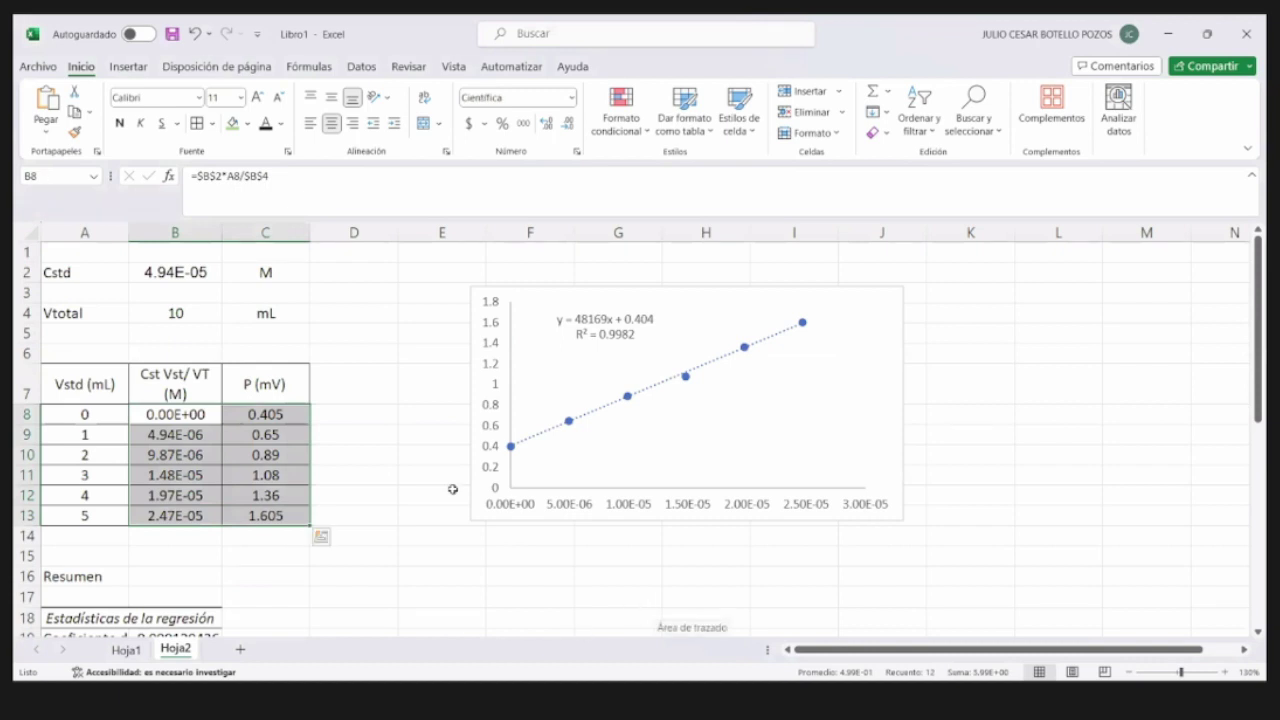
- Replace the heading in C7 with A
click(280, 378)
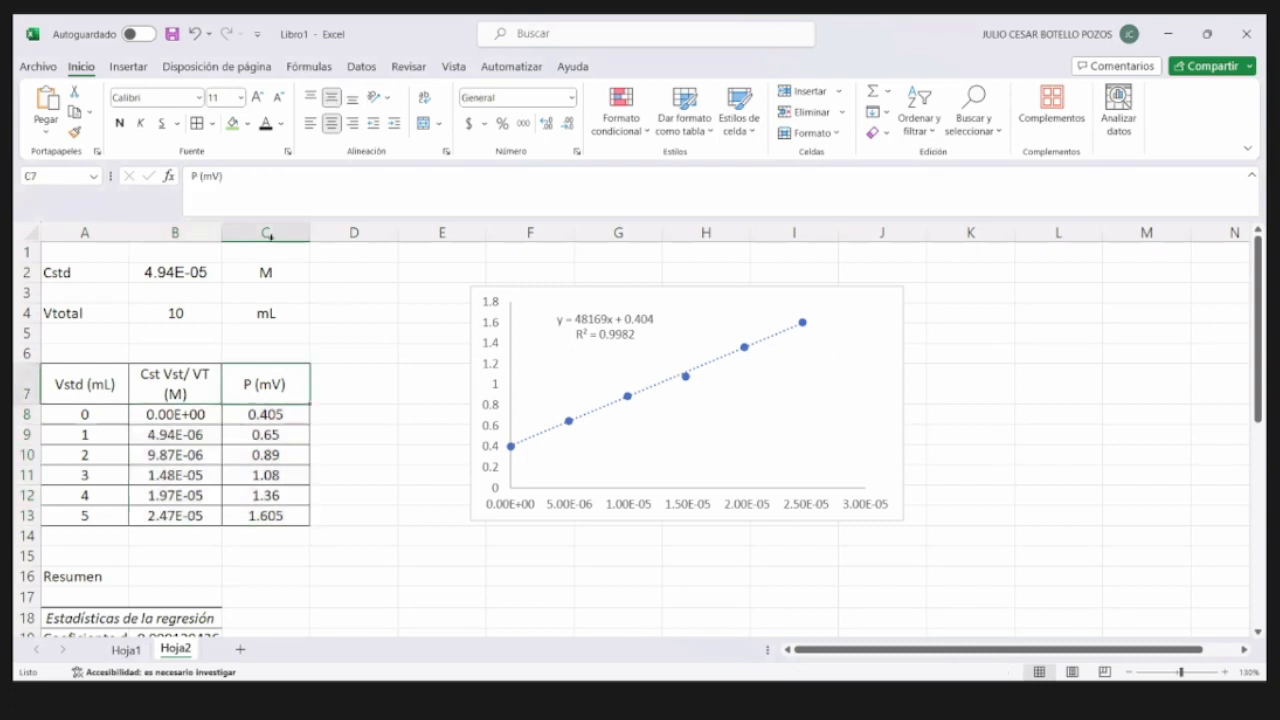
click(229, 175)
key(BackSpace)
key(BackSpace)
key(BackSpace)
key(BackSpace)
key(BackSpace)
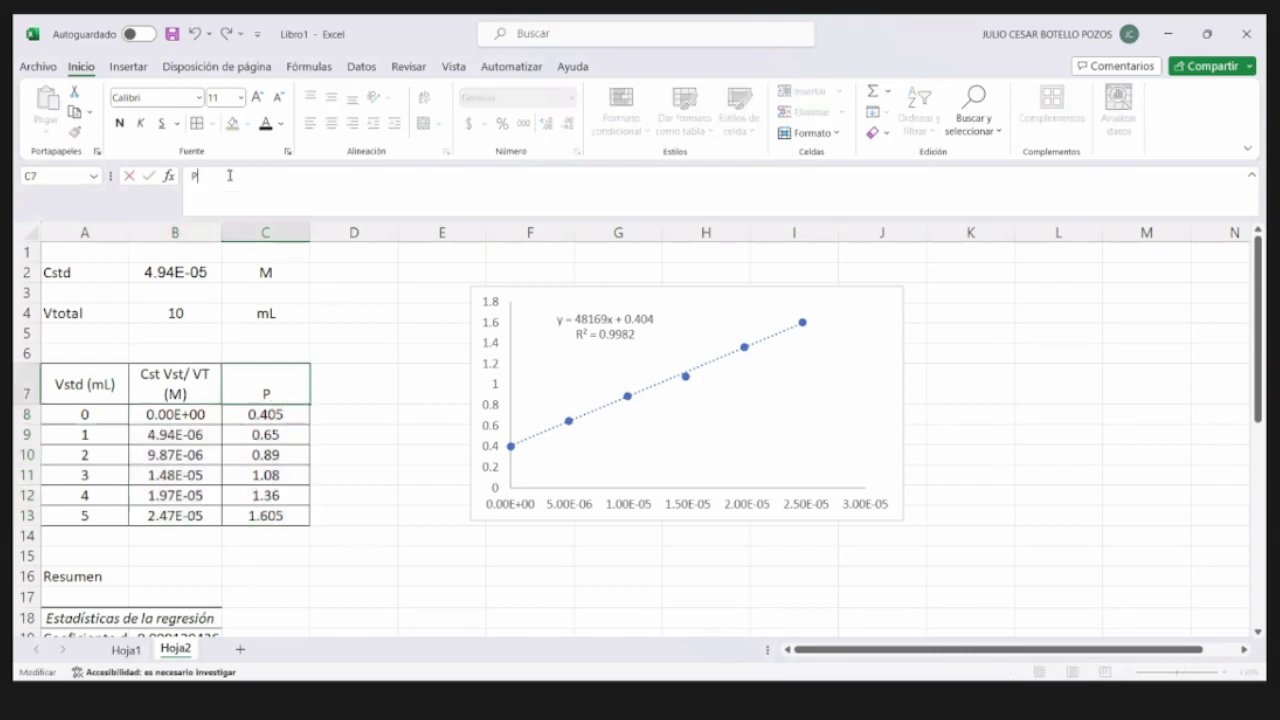
key(BackSpace)
text(A)
key(Return)
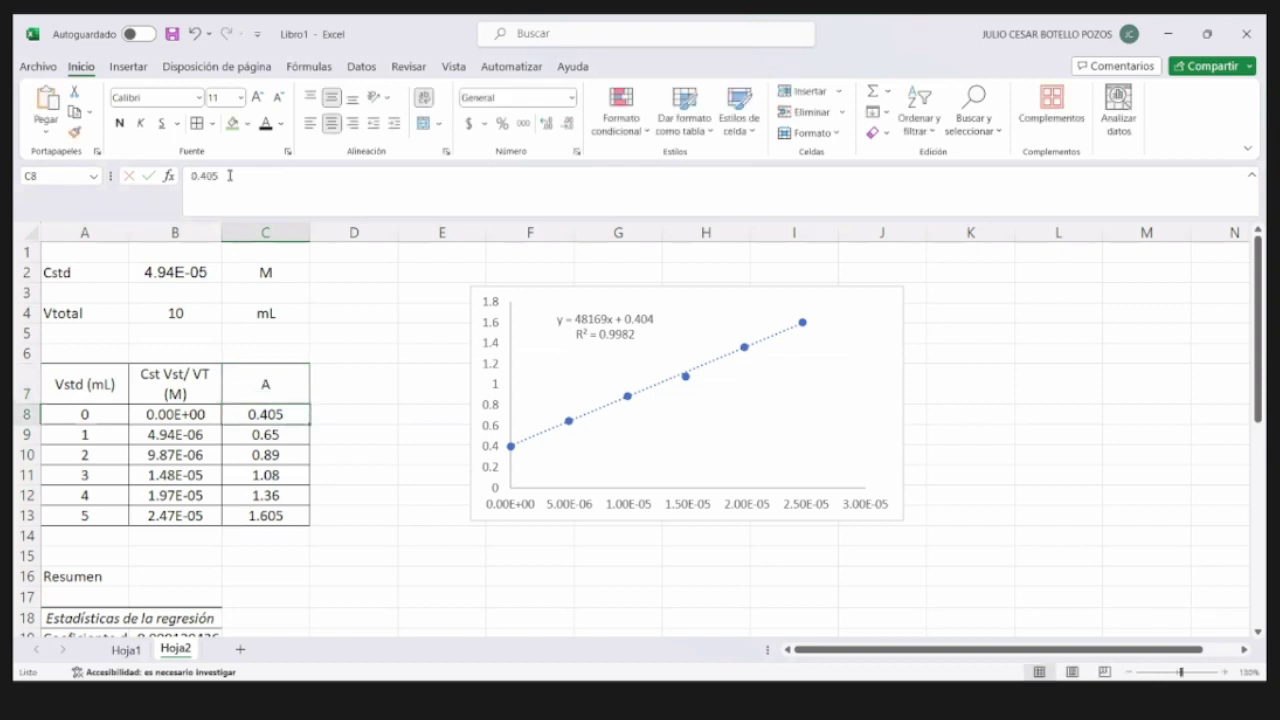
- Examine the regression summary and the K formula in F36 against the calibration chart
key(Left)
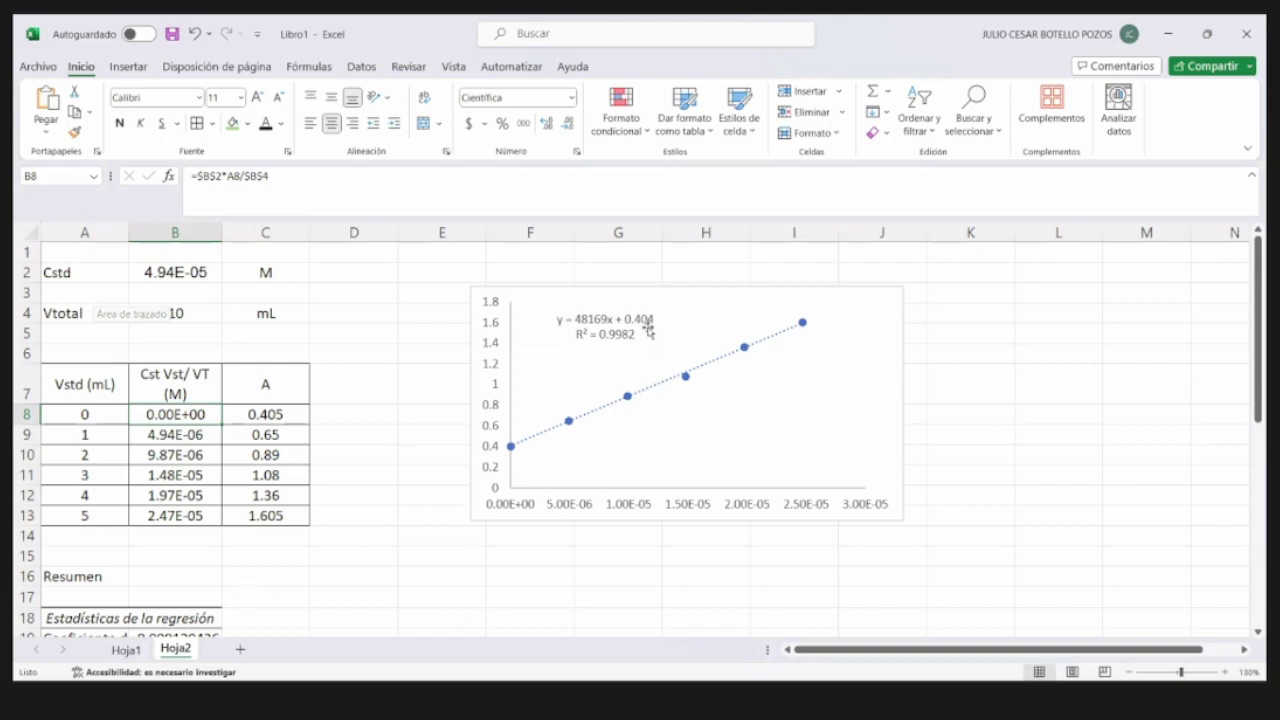
scroll(549, 457, down, 4)
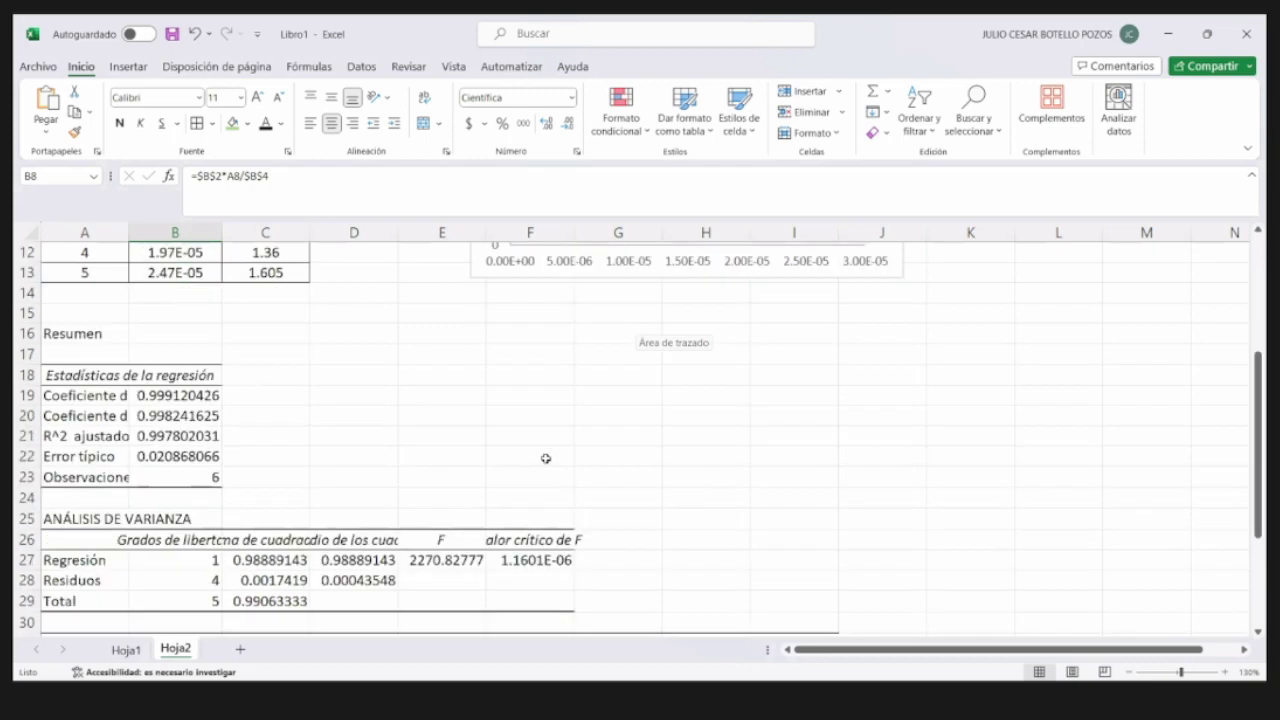
scroll(546, 458, down, 1)
scroll(538, 549, down, 2)
click(545, 566)
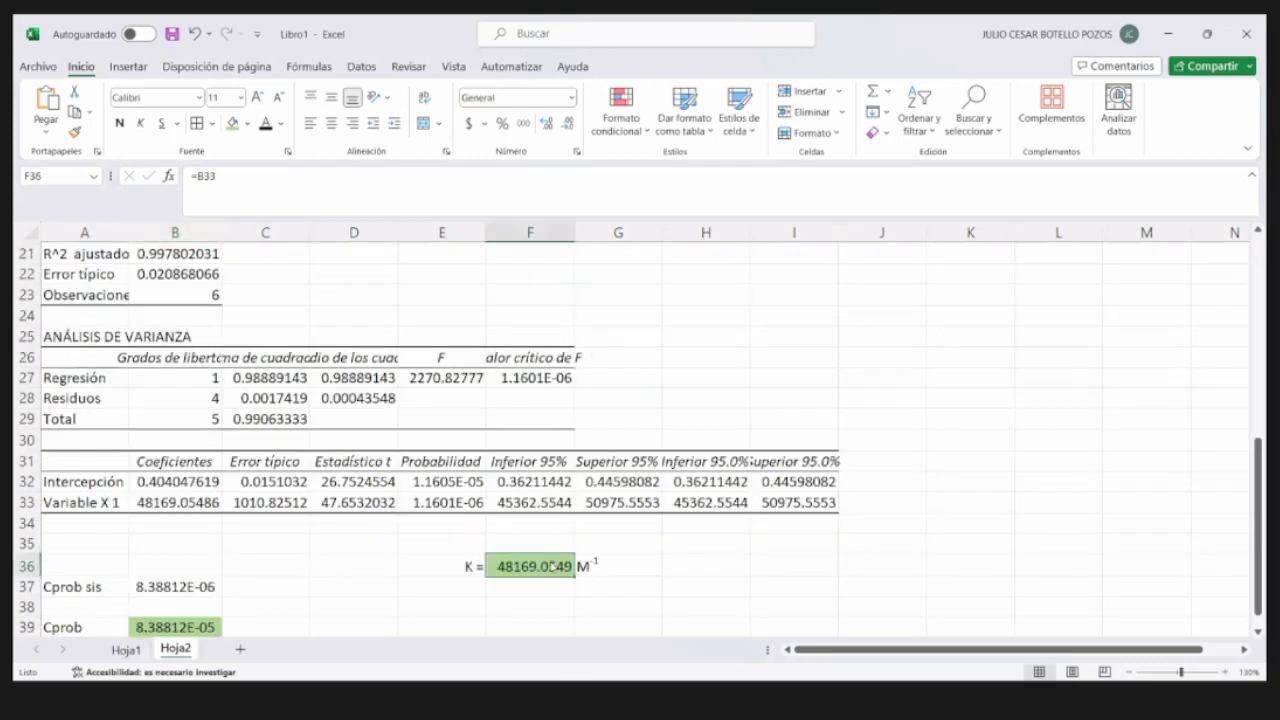
scroll(545, 560, up, 7)
scroll(540, 380, down, 5)
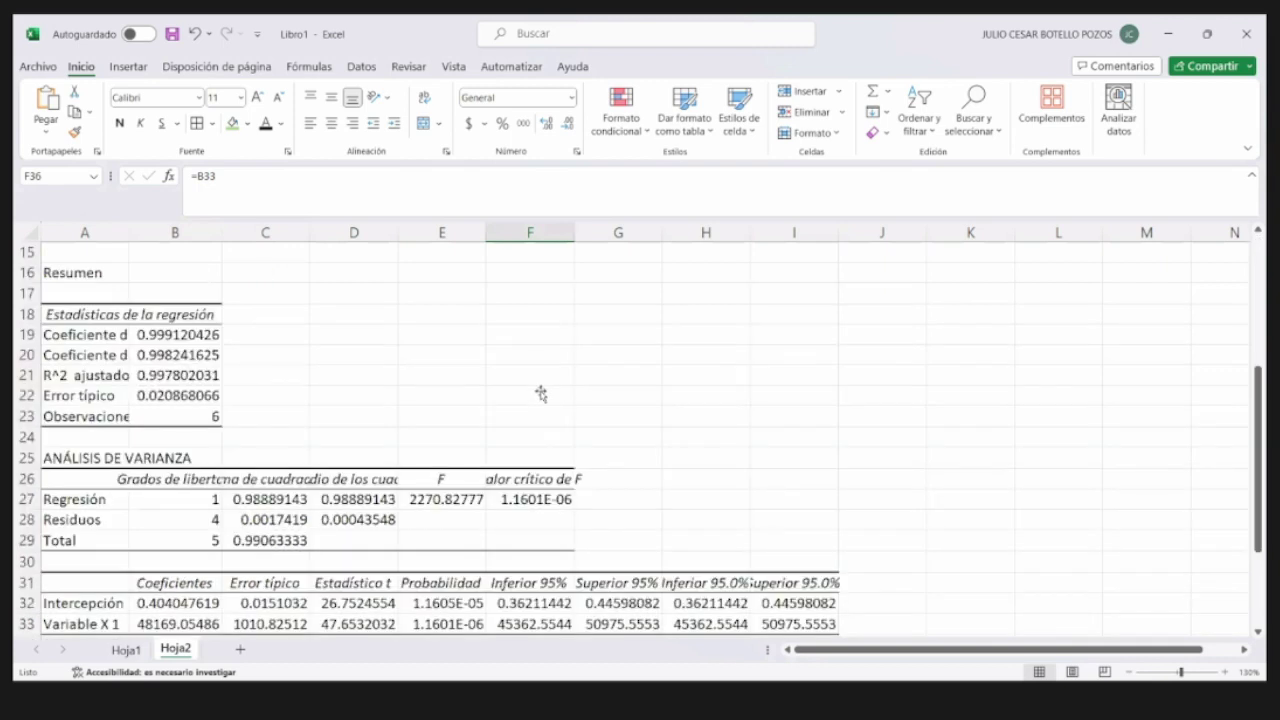
scroll(540, 393, down, 1)
scroll(540, 393, up, 6)
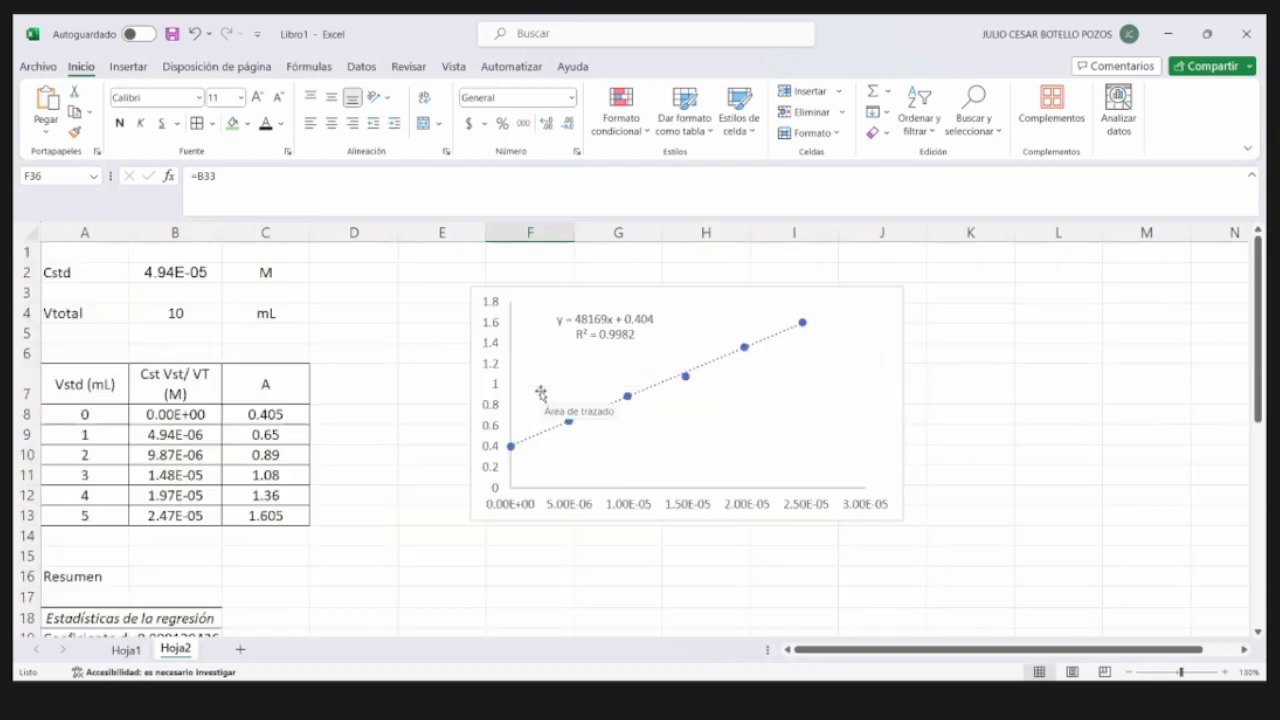
- Review how the Cst Vst/VT concentrations in column B pair with the A readings for each standard
click(157, 435)
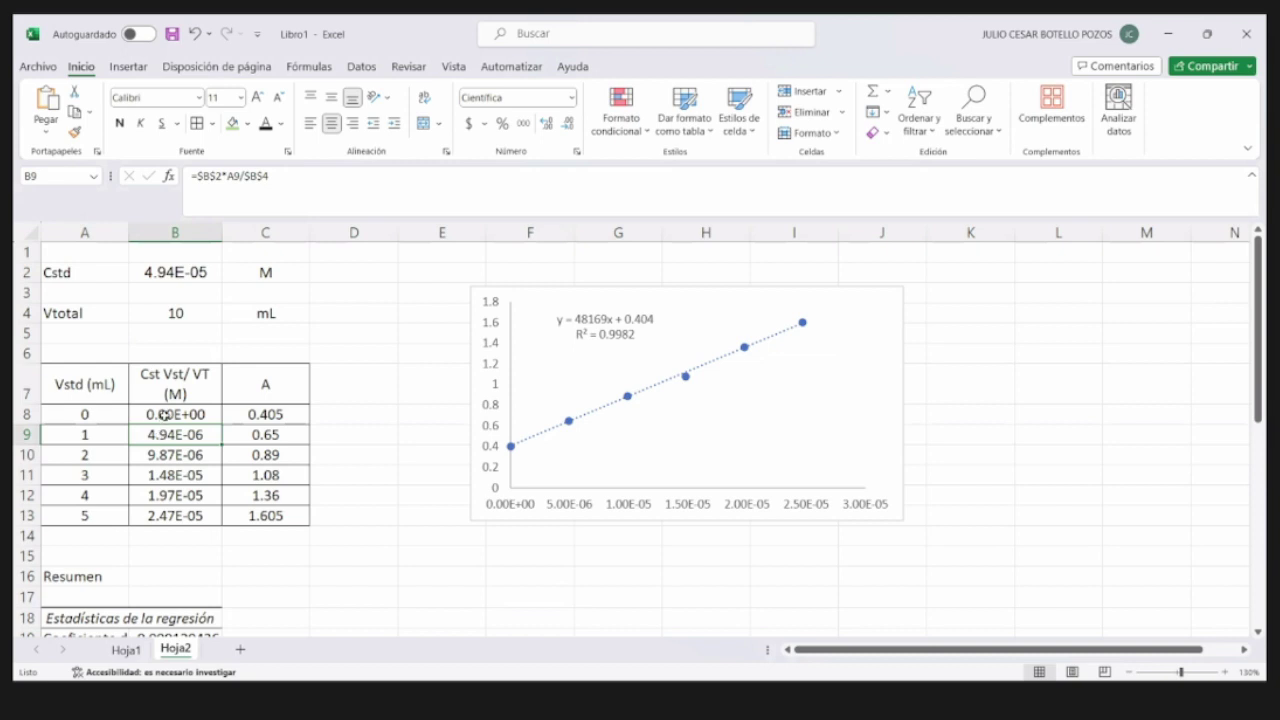
click(164, 415)
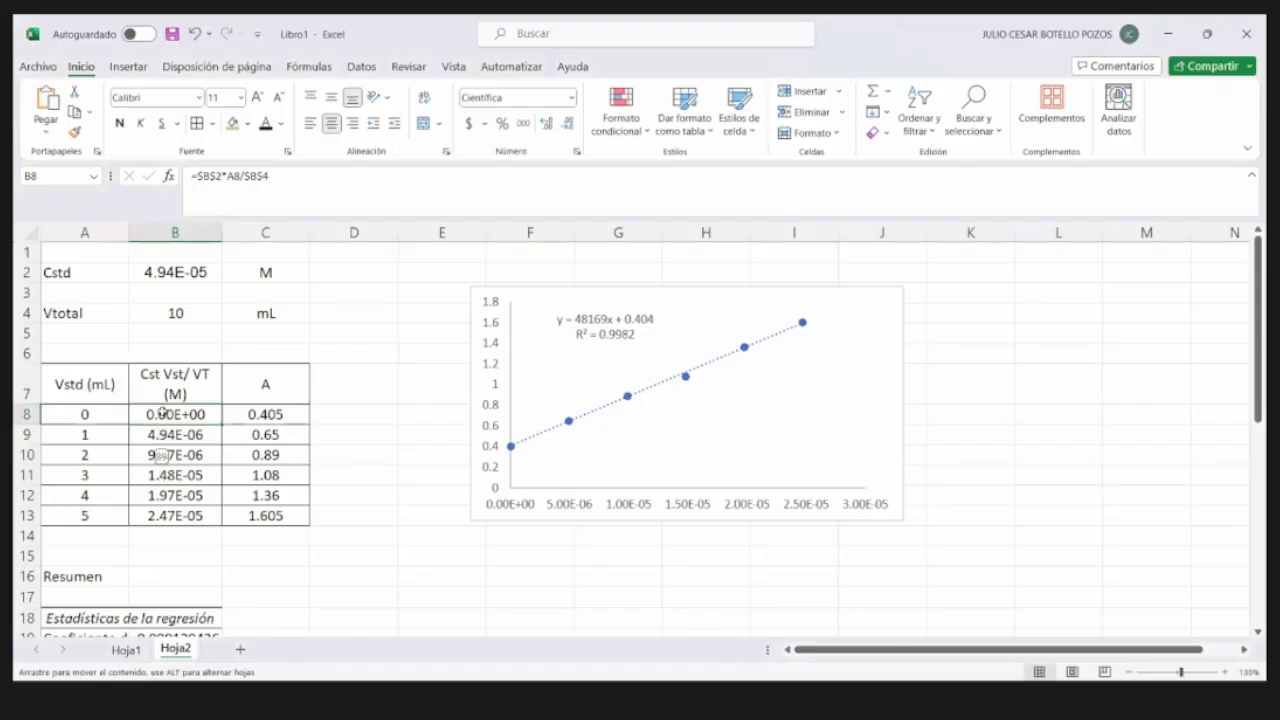
drag(164, 412, 250, 519)
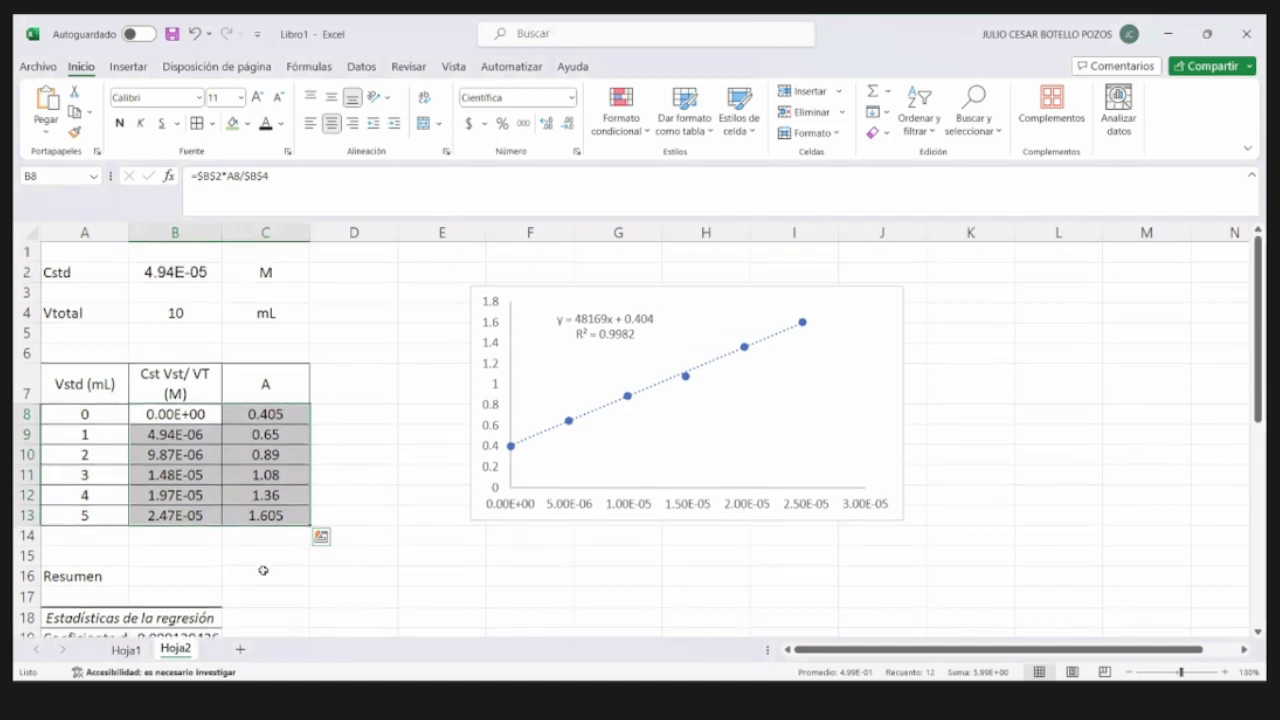
drag(175, 414, 287, 405)
click(213, 500)
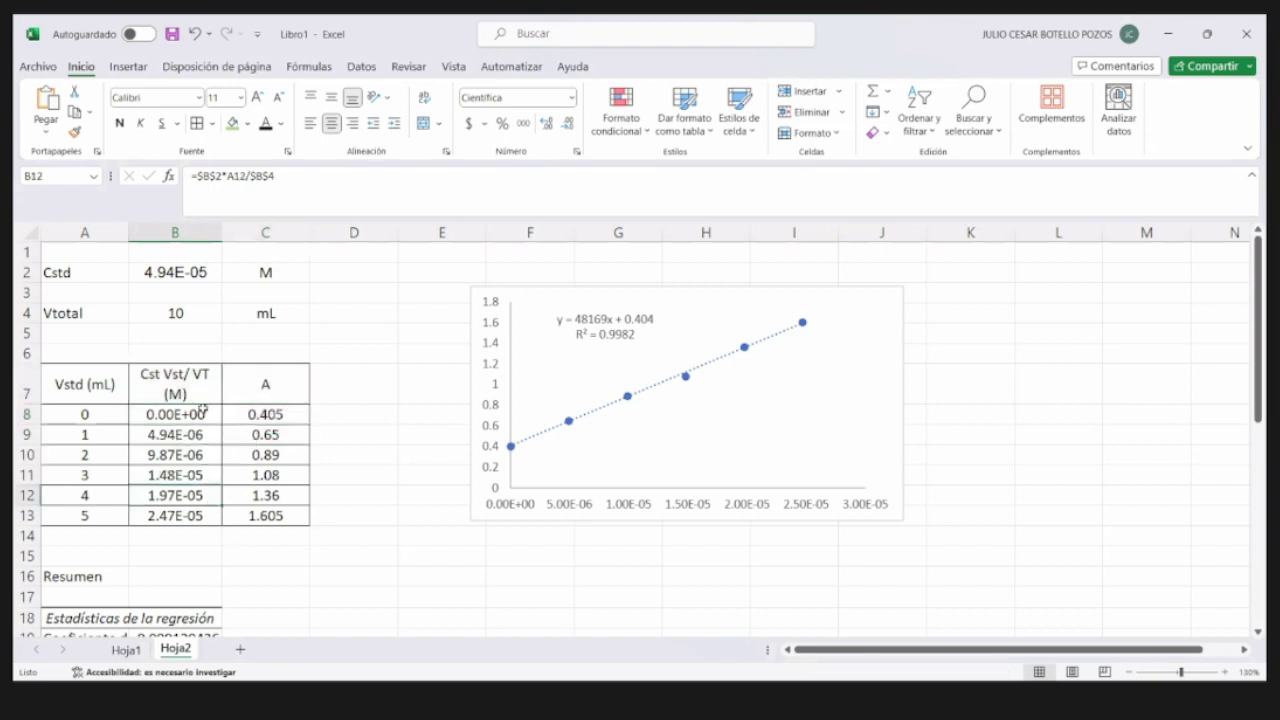
- Examine the slope in the chart's trendline equation against the standard concentrations in B9:B13
click(595, 318)
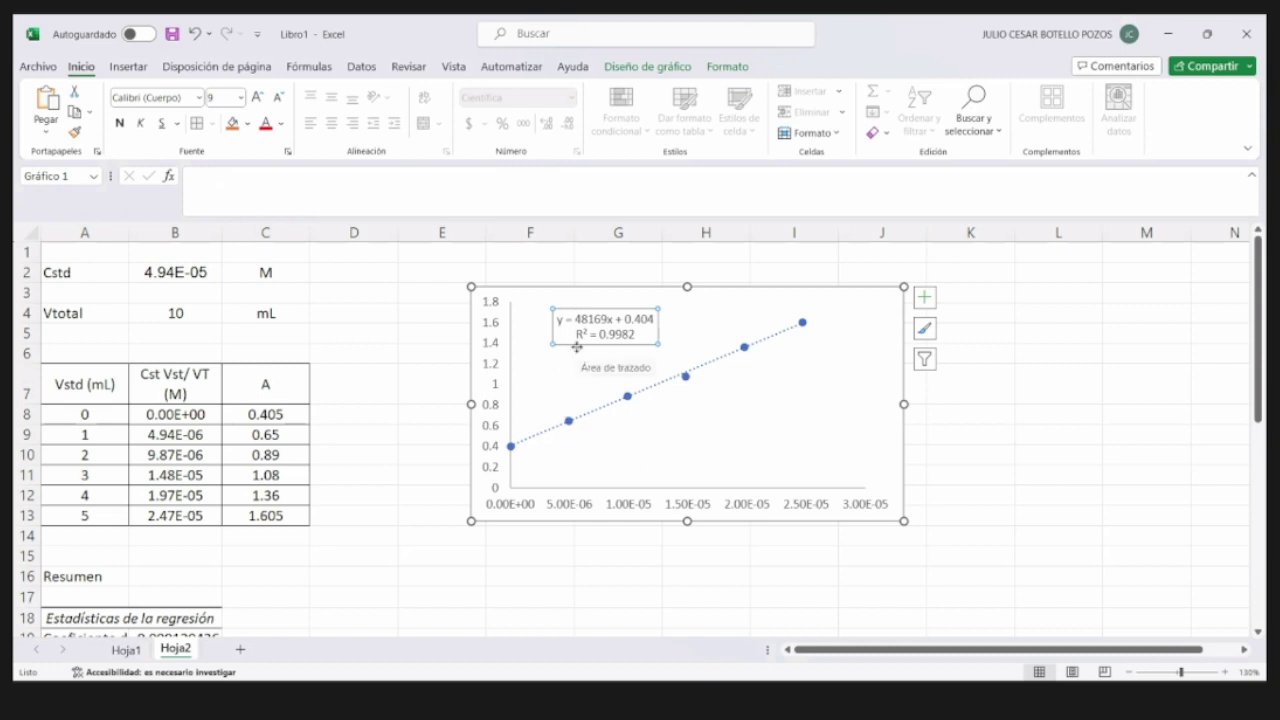
click(601, 320)
drag(594, 320, 607, 320)
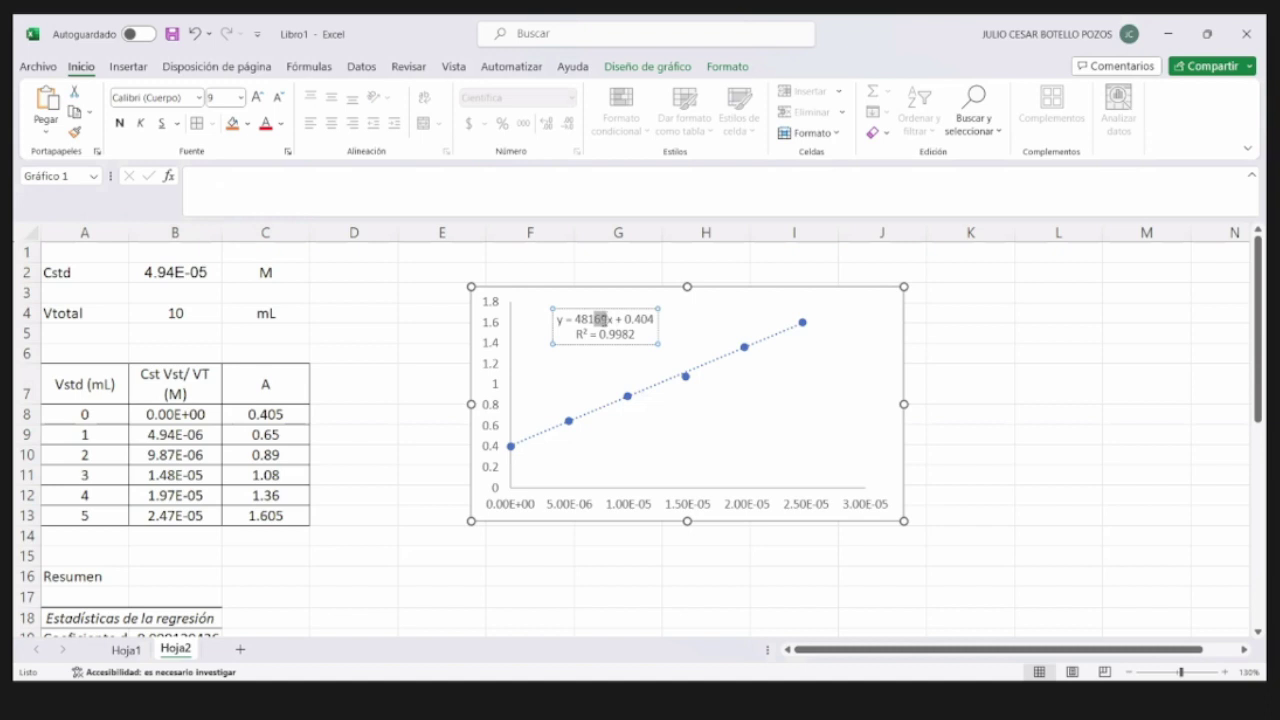
text(69)
drag(577, 319, 607, 320)
drag(211, 429, 200, 516)
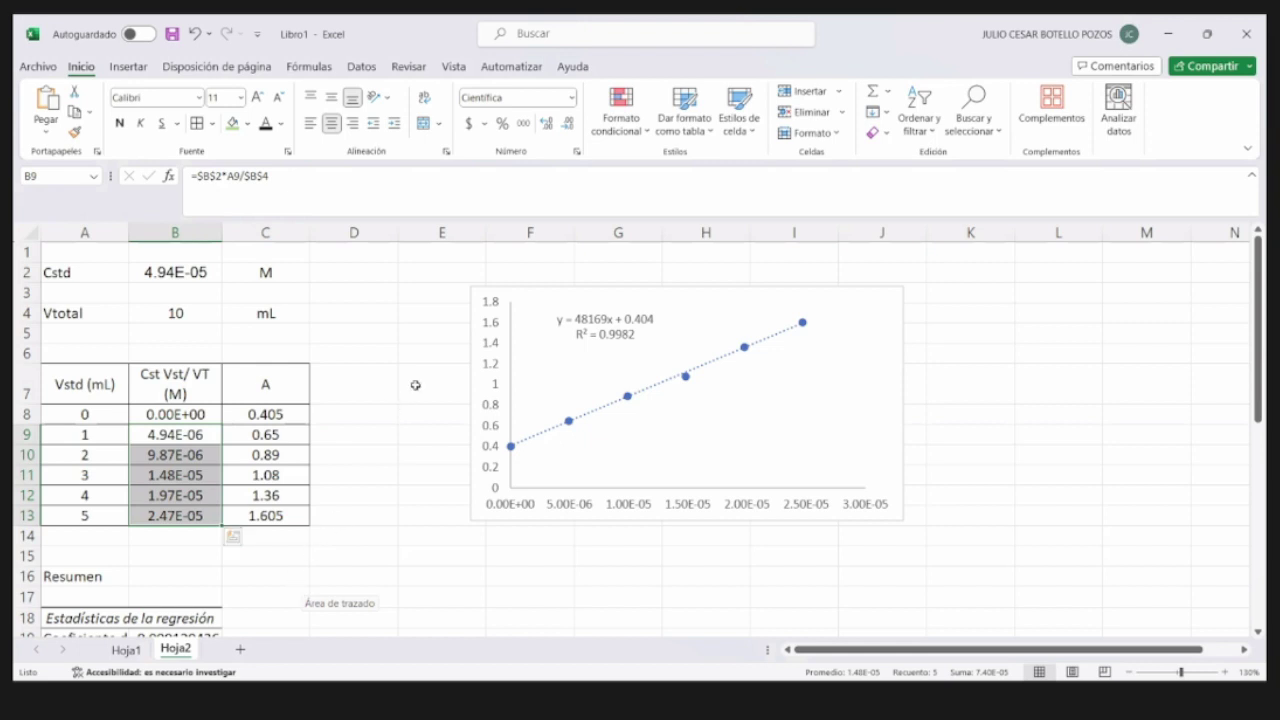
click(459, 275)
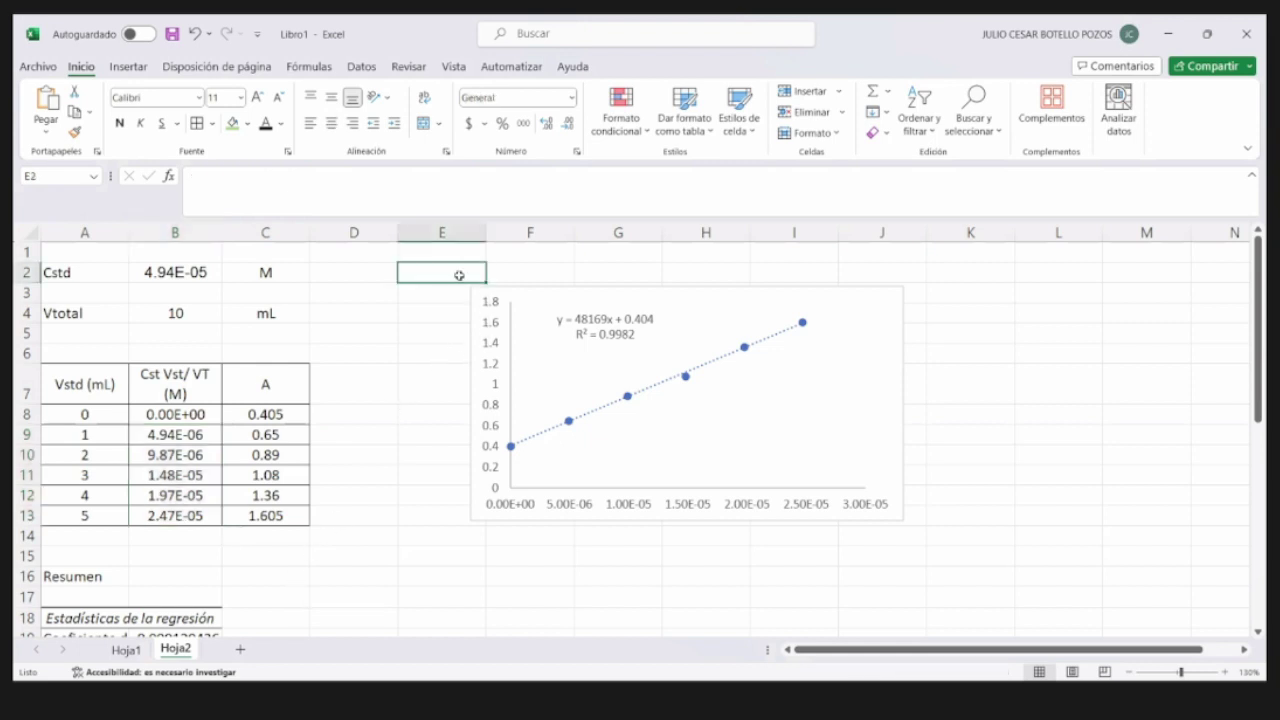